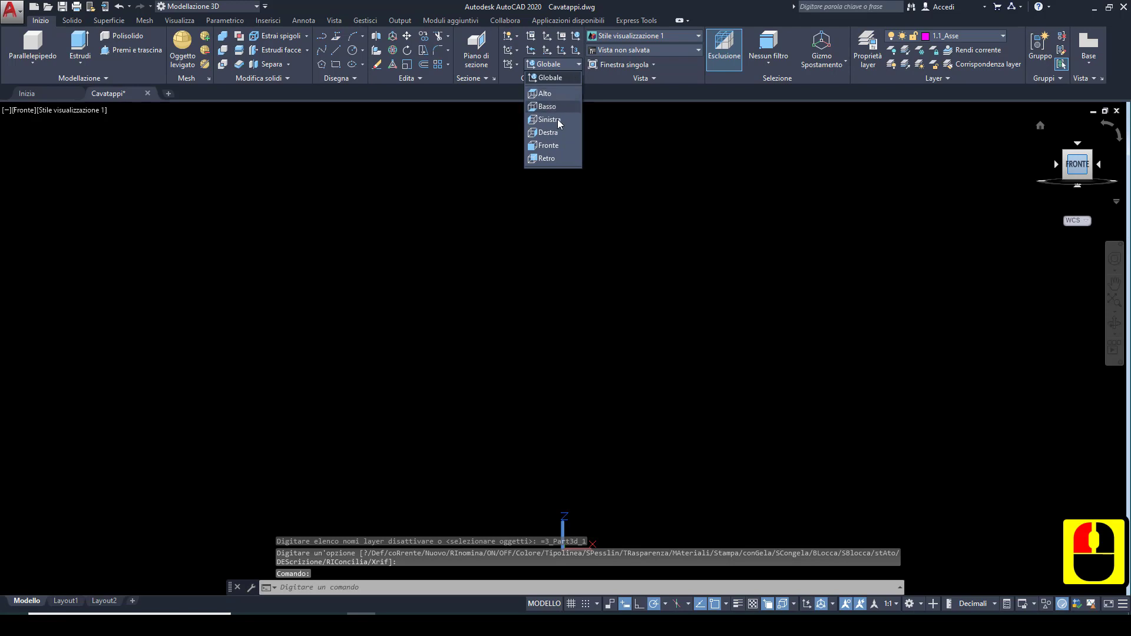
Step: Set the UCS to Fronte and draw a vertical axis line 120 long upward from 0,0
{"action": "left_click", "coordinate": [550, 145]}
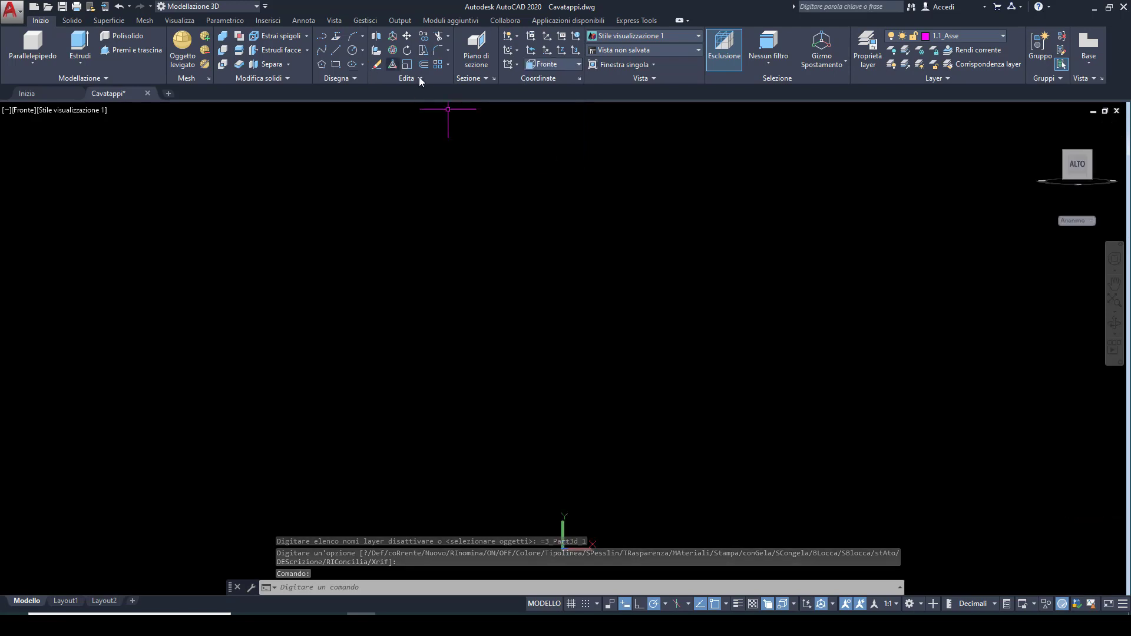
{"action": "left_click", "coordinate": [335, 50]}
{"action": "type", "text": "0,"}
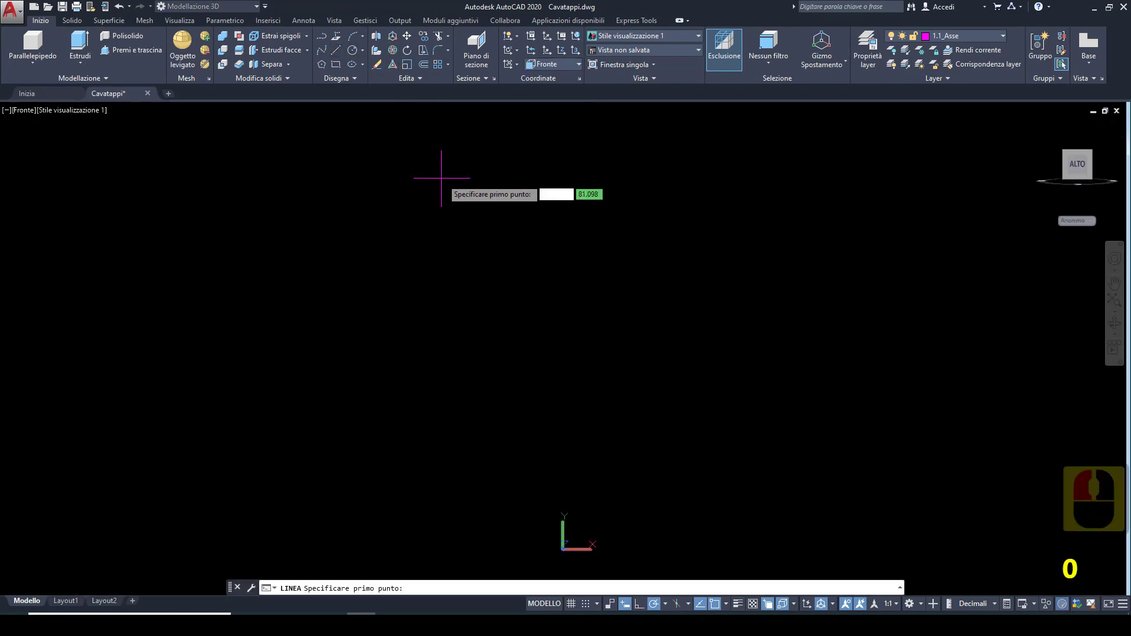
{"action": "type", "text": "0"}
{"action": "key", "text": "Return"}
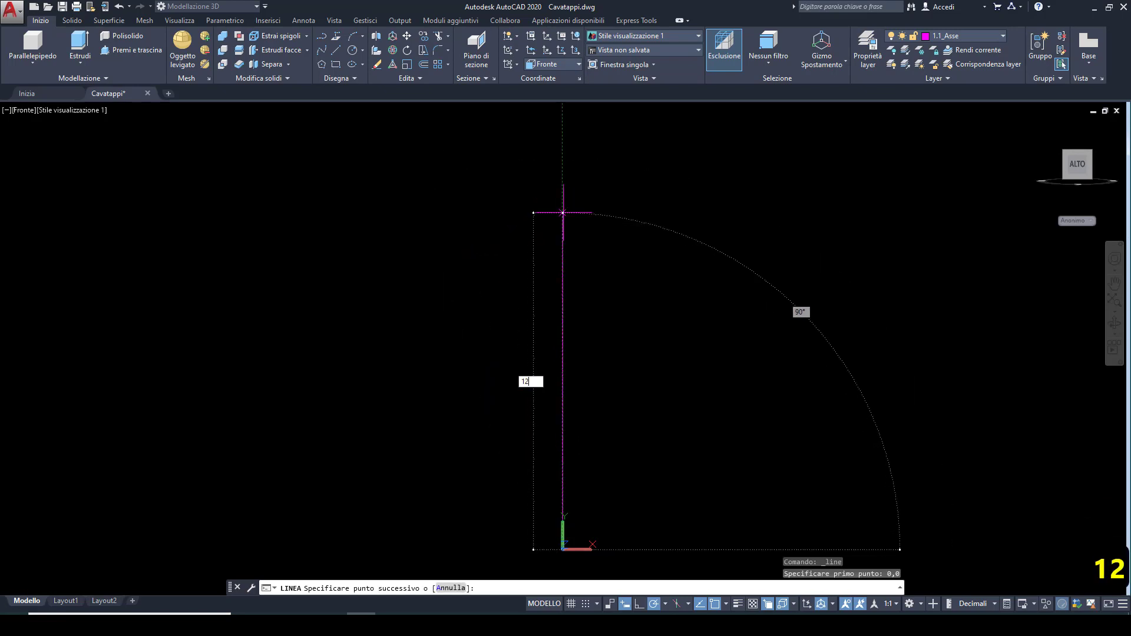
{"action": "type", "text": "120"}
{"action": "key", "text": "Return"}
{"action": "key", "text": "Escape"}
{"action": "scroll", "coordinate": [542, 222], "scroll_direction": "down", "scroll_amount": 2}
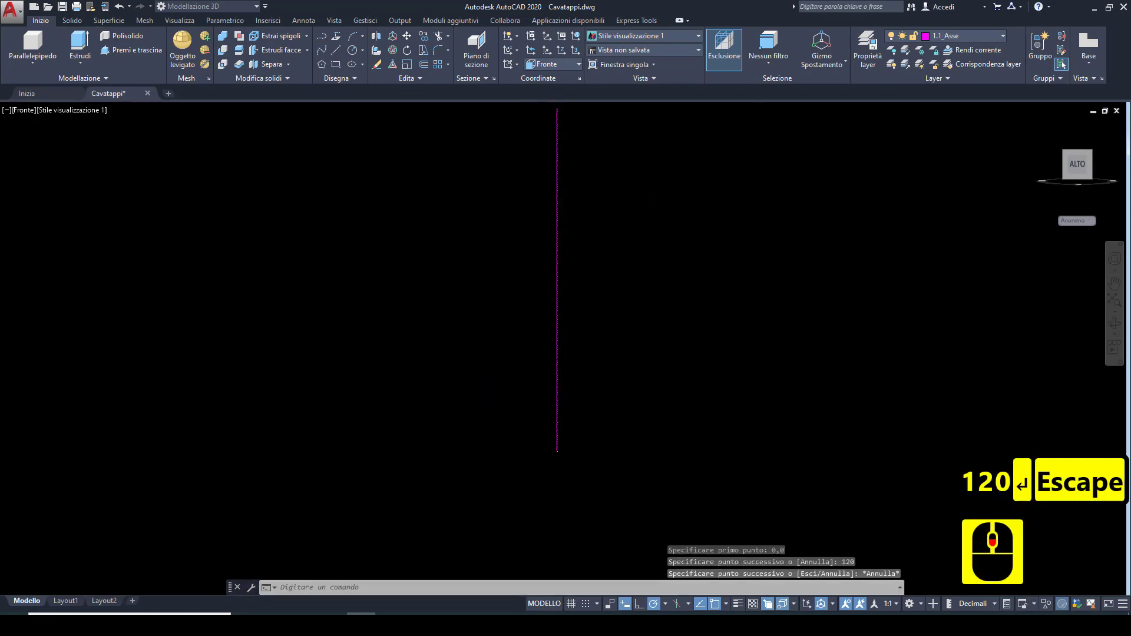
{"action": "scroll", "coordinate": [474, 315], "scroll_direction": "up", "scroll_amount": 2}
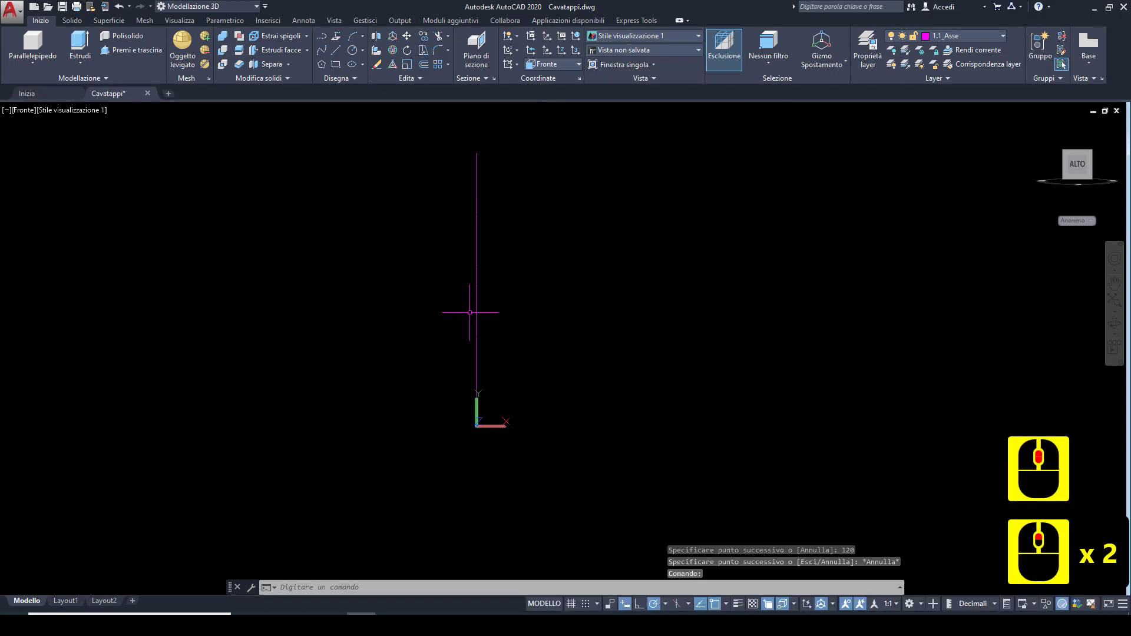
Step: Make layer 1_Schizzo 2d current and draw a 0.25 horizontal line rightward from the axis's lower endpoint
{"action": "left_click", "coordinate": [998, 39]}
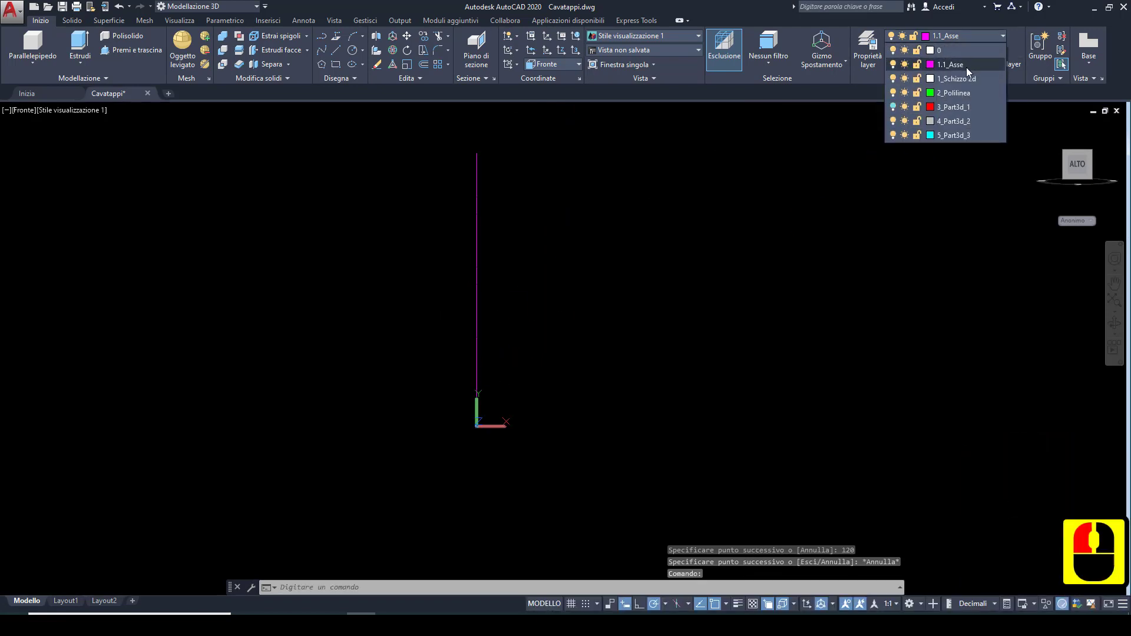
{"action": "left_click", "coordinate": [964, 75]}
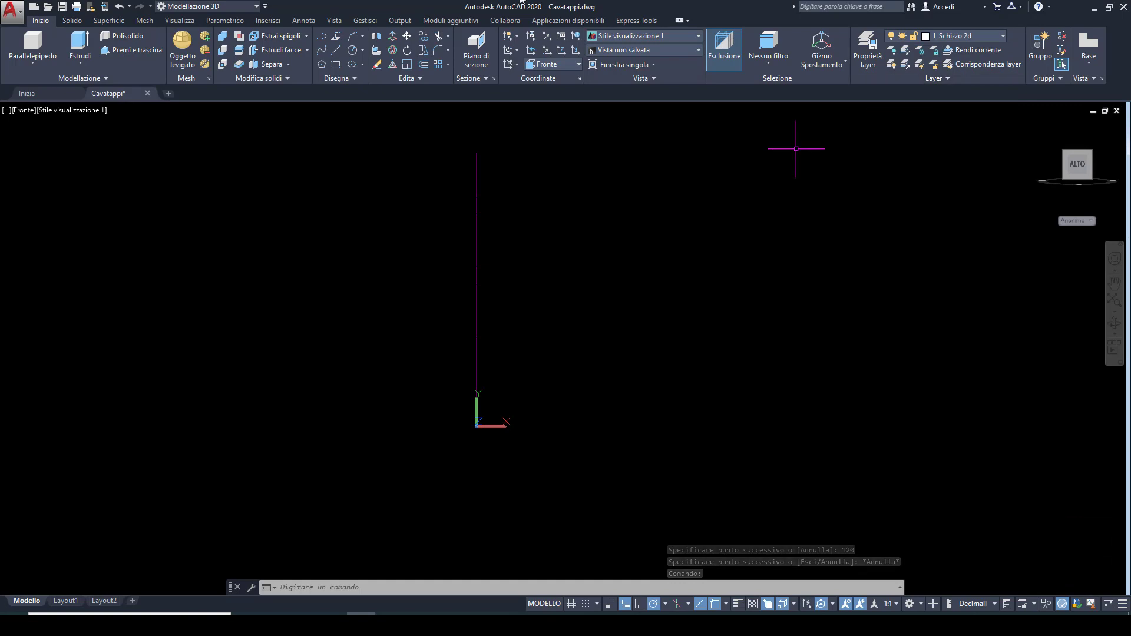
{"action": "left_click", "coordinate": [332, 52]}
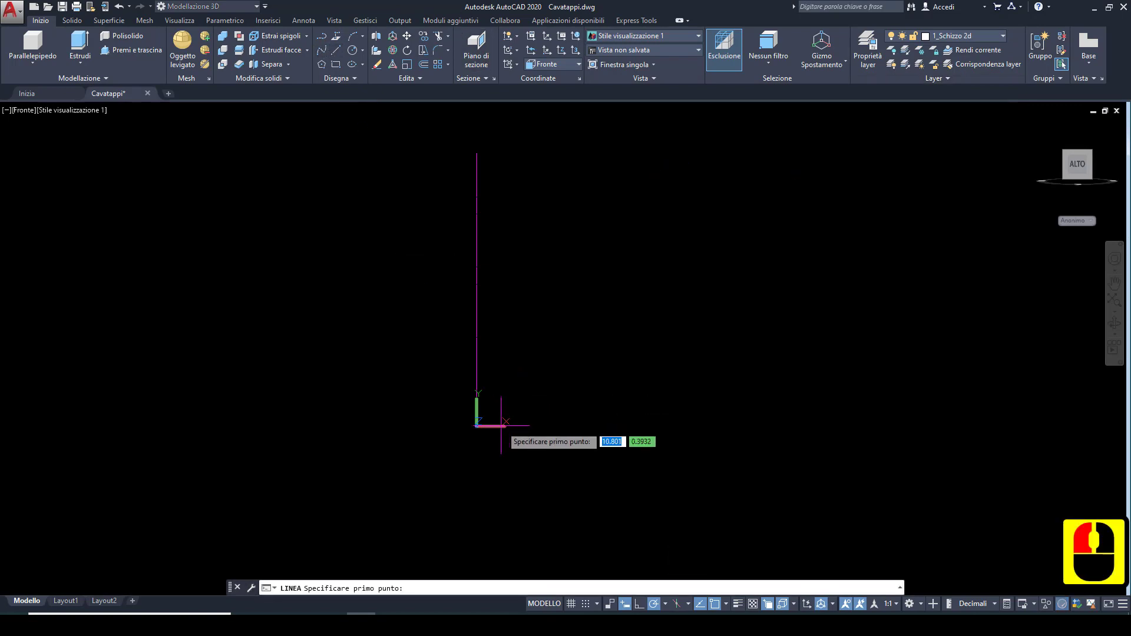
{"action": "scroll", "coordinate": [492, 430], "scroll_direction": "up", "scroll_amount": 2}
{"action": "left_click", "coordinate": [451, 427]}
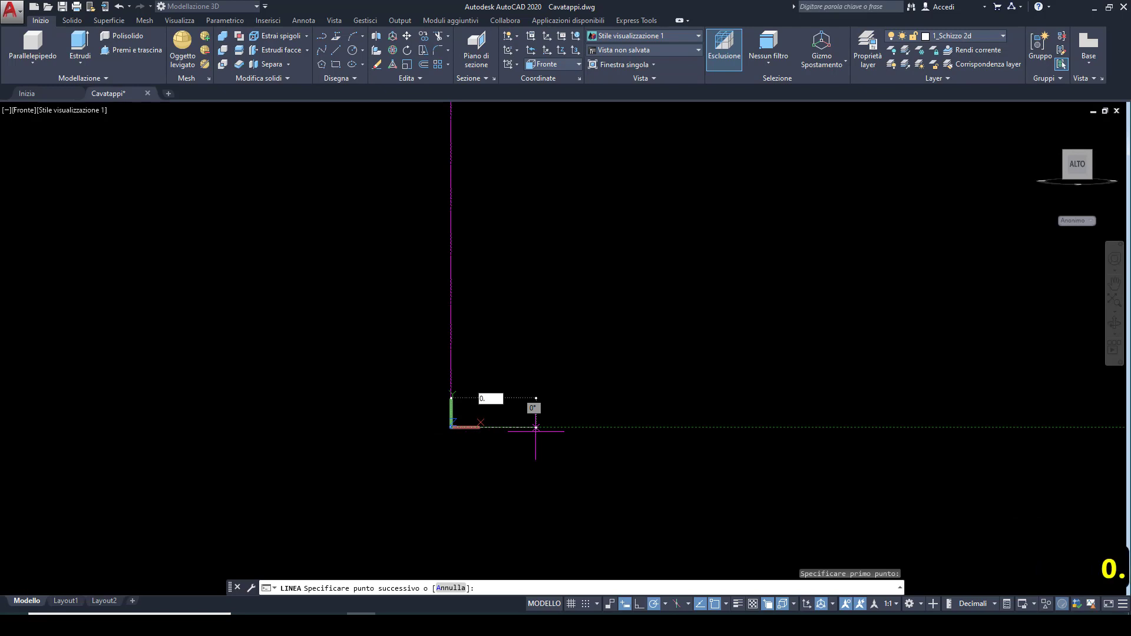
{"action": "key", "text": "Return"}
{"action": "scroll", "coordinate": [462, 401], "scroll_direction": "down", "scroll_amount": 5}
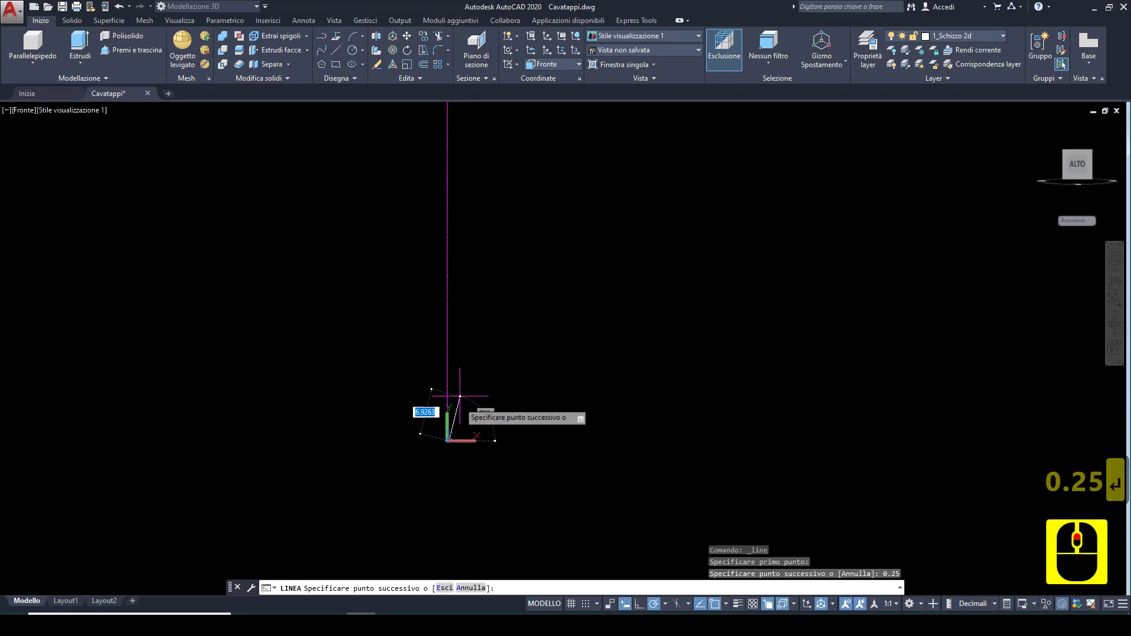
{"action": "scroll", "coordinate": [459, 420], "scroll_direction": "up", "scroll_amount": 1}
{"action": "middle_click_drag", "start_coordinate": [458, 420], "coordinate": [505, 361]}
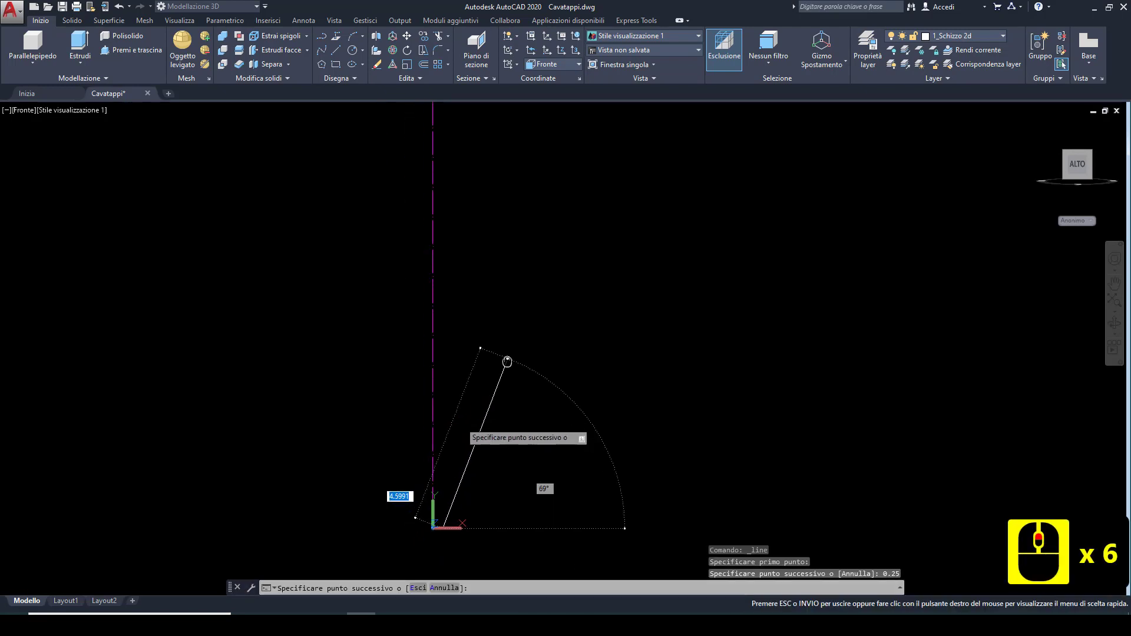
{"action": "scroll", "coordinate": [507, 359], "scroll_direction": "down", "scroll_amount": 1}
{"action": "key", "text": "Escape"}
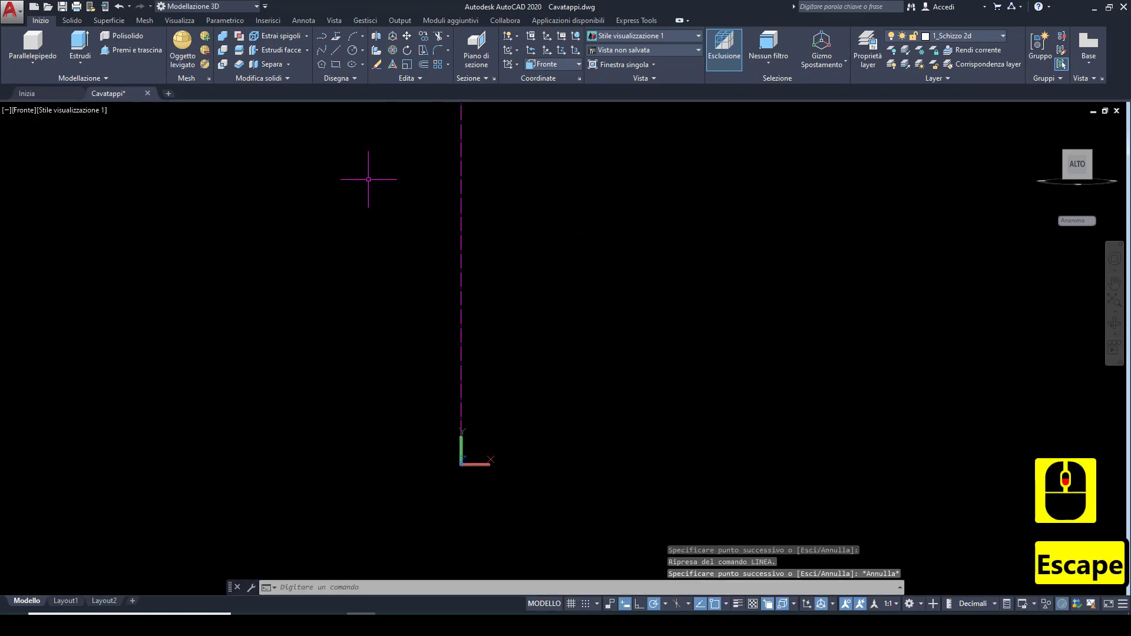
Step: Start a line on the axis 41 above the origin and draw a 2.75 horizontal segment rightward
{"action": "left_click", "coordinate": [335, 51]}
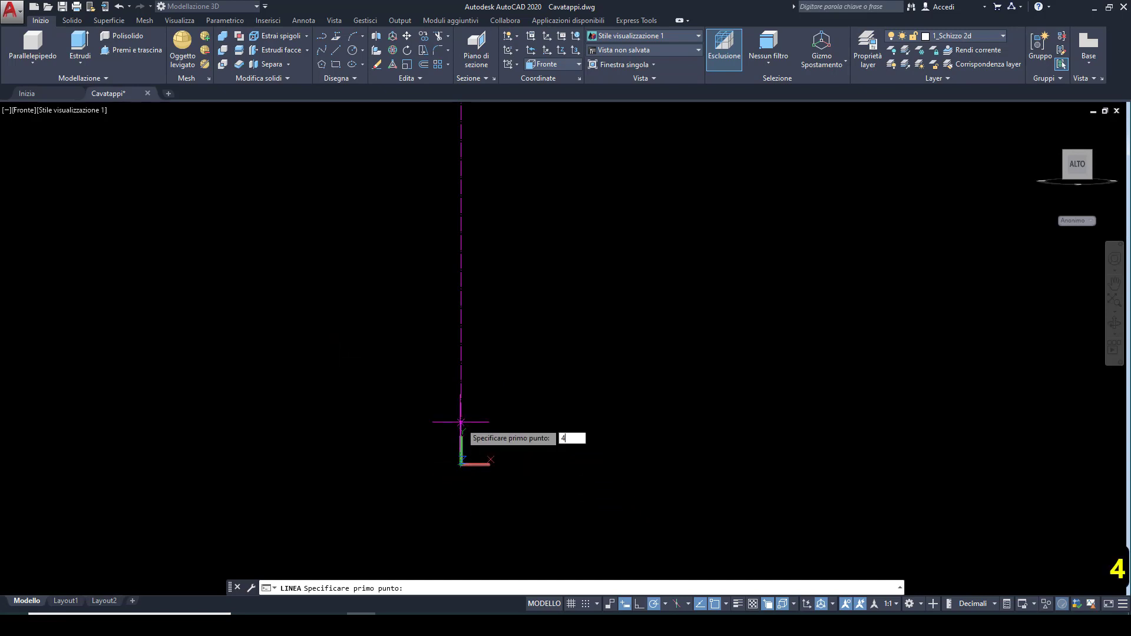
{"action": "key", "text": "Return"}
{"action": "scroll", "coordinate": [459, 407], "scroll_direction": "down", "scroll_amount": 4}
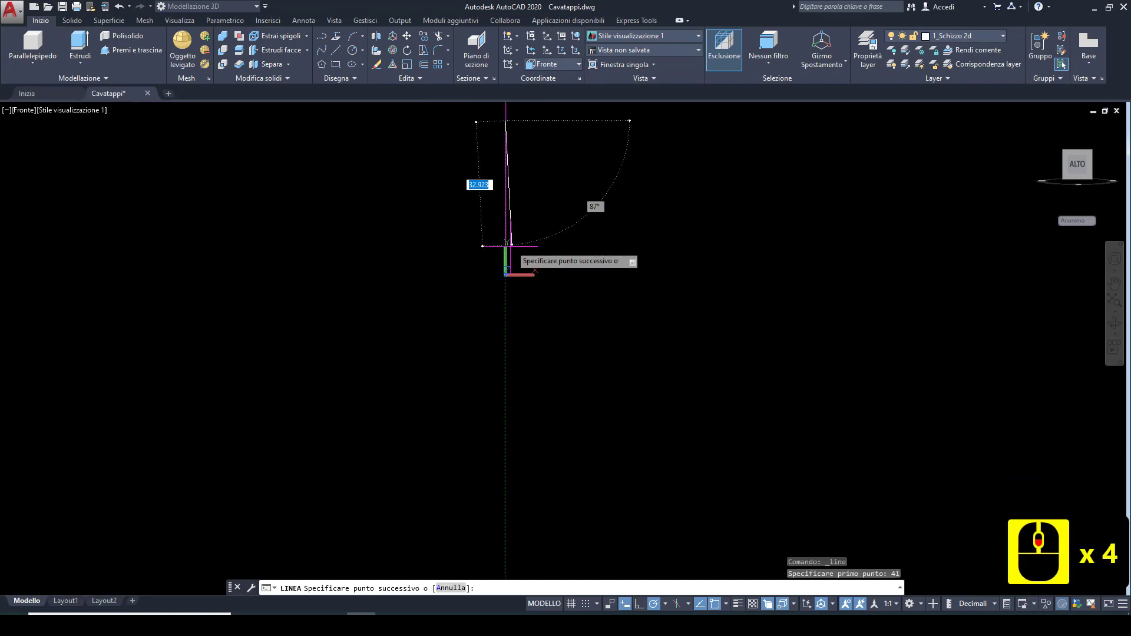
{"action": "scroll", "coordinate": [478, 244], "scroll_direction": "up", "scroll_amount": 2}
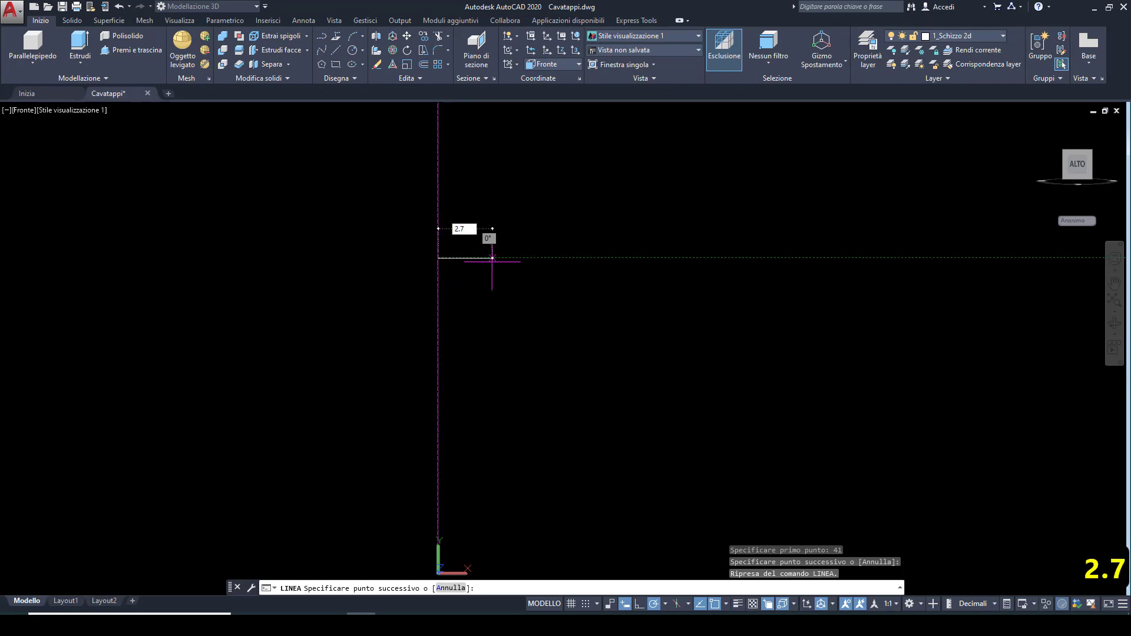
{"action": "key", "text": "Return"}
Step: Continue the line with a slanted segment down to the outer endpoint of the 0.25 base line
{"action": "scroll", "coordinate": [465, 343], "scroll_direction": "down", "scroll_amount": 3}
{"action": "middle_click_drag", "start_coordinate": [489, 407], "coordinate": [505, 358]}
{"action": "scroll", "coordinate": [483, 407], "scroll_direction": "up", "scroll_amount": 4}
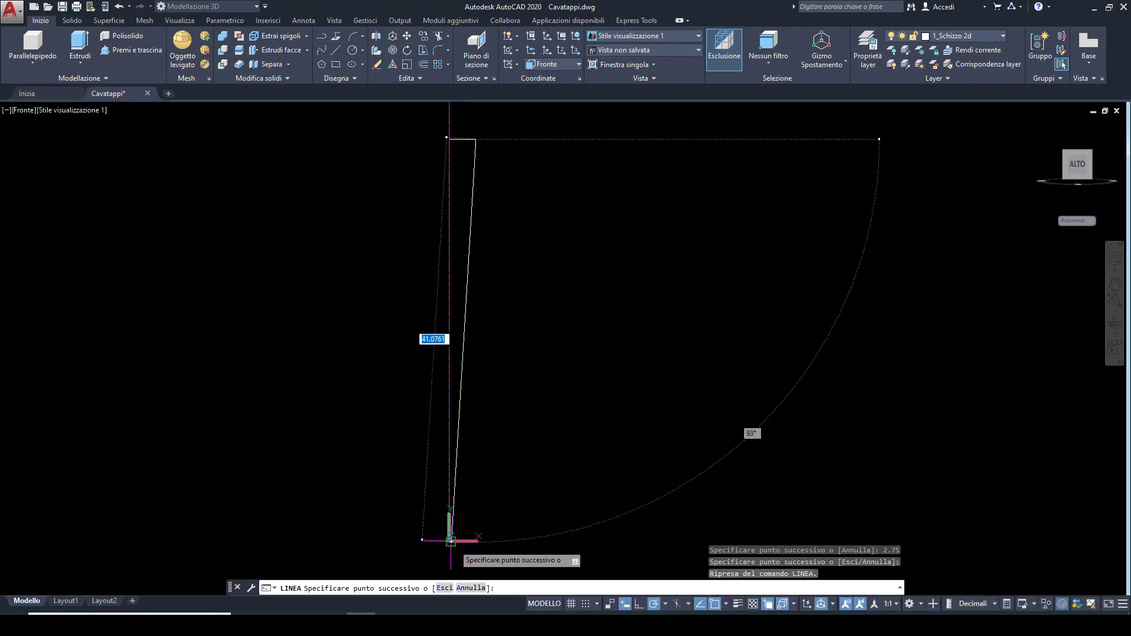
{"action": "middle_click_drag", "start_coordinate": [459, 536], "coordinate": [504, 353]}
{"action": "scroll", "coordinate": [459, 531], "scroll_direction": "up", "scroll_amount": 3}
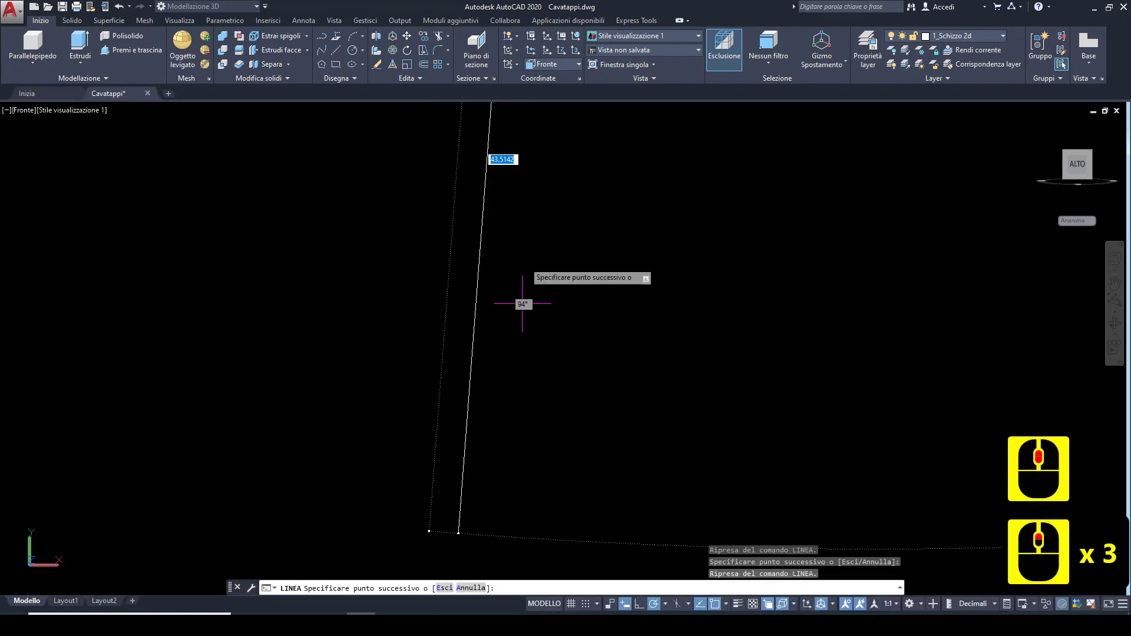
{"action": "middle_click_drag", "start_coordinate": [522, 170], "coordinate": [469, 505]}
{"action": "scroll", "coordinate": [493, 395], "scroll_direction": "up", "scroll_amount": 4}
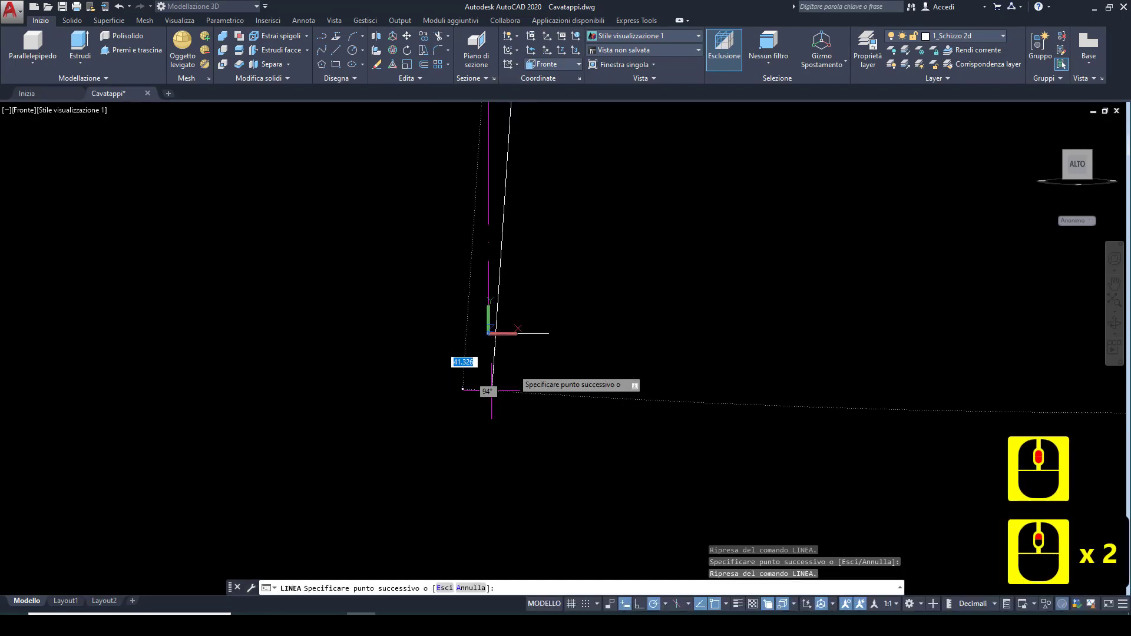
{"action": "scroll", "coordinate": [564, 324], "scroll_direction": "down", "scroll_amount": 2}
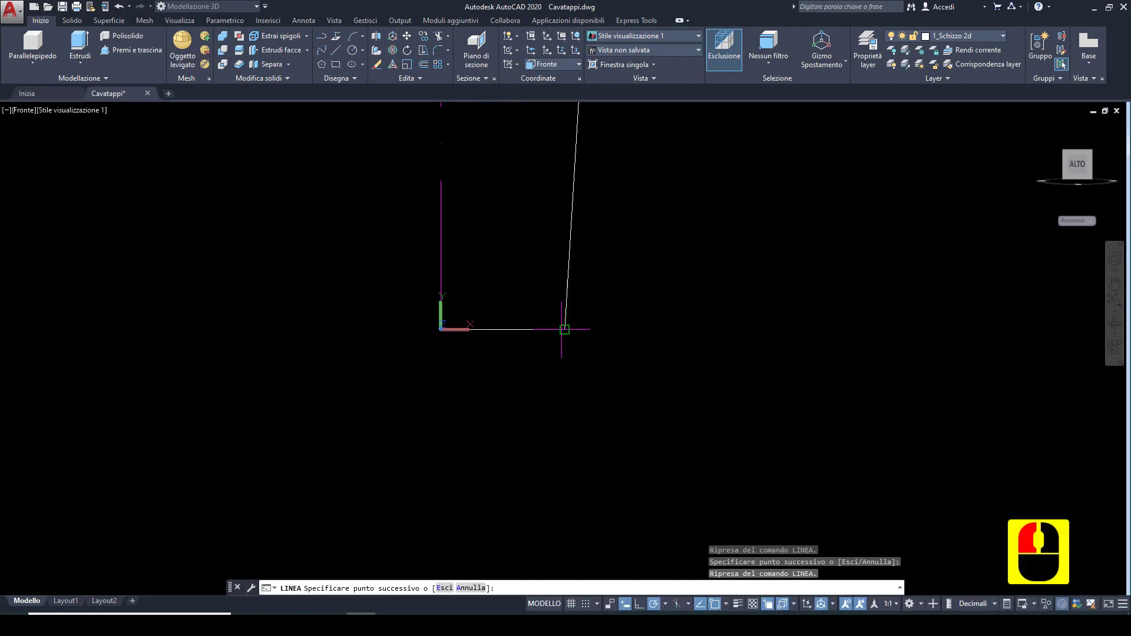
{"action": "left_click", "coordinate": [564, 326]}
{"action": "scroll", "coordinate": [522, 429], "scroll_direction": "down", "scroll_amount": 3}
{"action": "key", "text": "Escape"}
Step: Draw a vertical line segment 19 long upward from the outer end of the 2.75 line
{"action": "scroll", "coordinate": [530, 430], "scroll_direction": "down", "scroll_amount": 4}
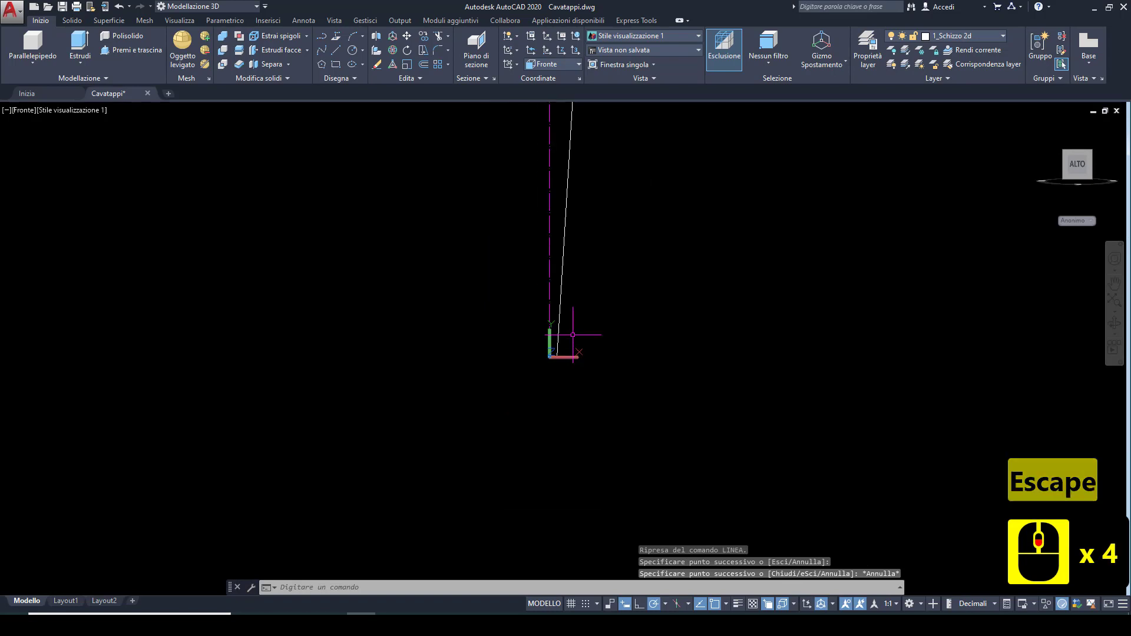
{"action": "middle_click_drag", "start_coordinate": [575, 343], "coordinate": [503, 511]}
{"action": "scroll", "coordinate": [502, 492], "scroll_direction": "down", "scroll_amount": 3}
{"action": "scroll", "coordinate": [503, 258], "scroll_direction": "up", "scroll_amount": 2}
{"action": "middle_click_drag", "start_coordinate": [493, 275], "coordinate": [468, 302]}
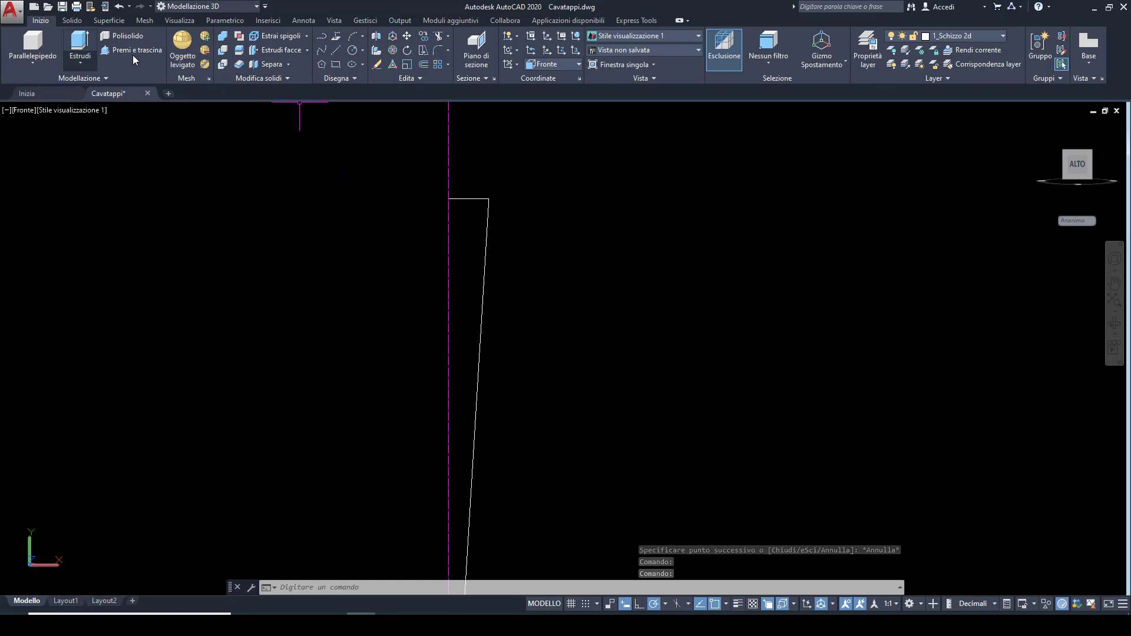
{"action": "left_click", "coordinate": [335, 53]}
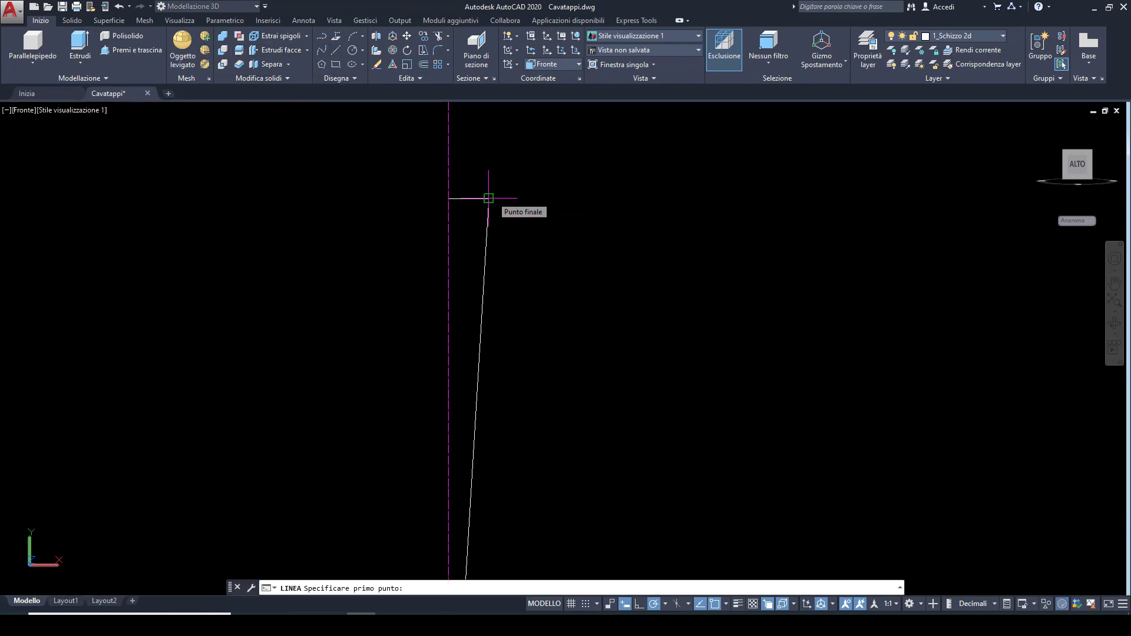
{"action": "left_click", "coordinate": [488, 198]}
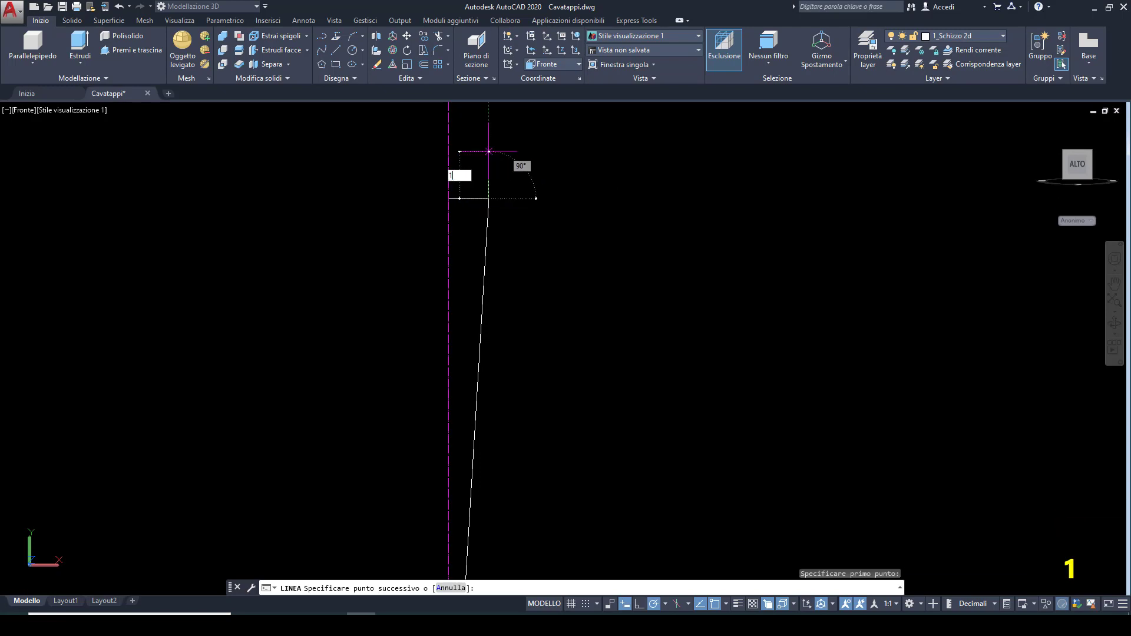
{"action": "key", "text": "Return"}
Step: Continue the profile with a 3.25 horizontal segment rightward and a 13 vertical segment upward
{"action": "scroll", "coordinate": [471, 189], "scroll_direction": "up", "scroll_amount": 4}
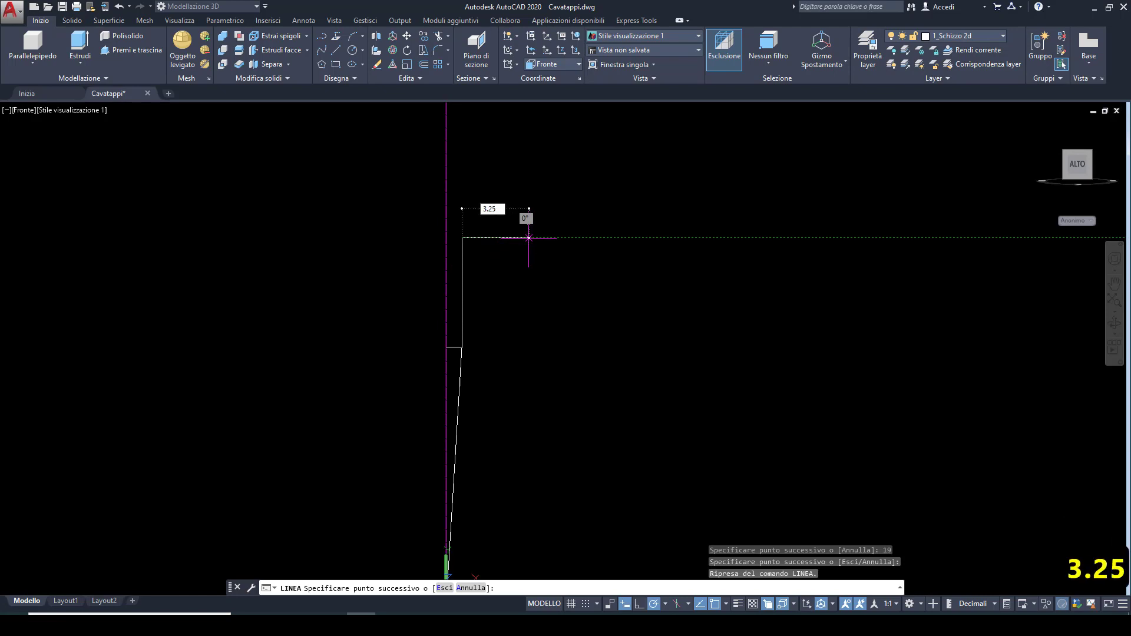
{"action": "key", "text": "Return"}
{"action": "scroll", "coordinate": [525, 219], "scroll_direction": "down", "scroll_amount": 2}
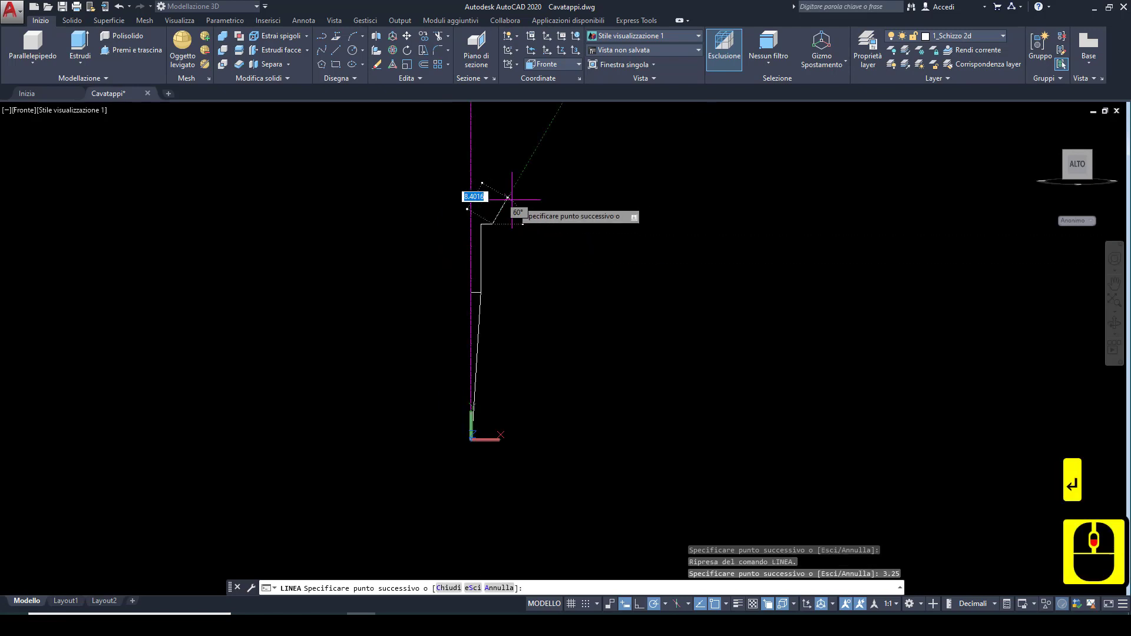
{"action": "middle_click_drag", "start_coordinate": [512, 202], "coordinate": [477, 316]}
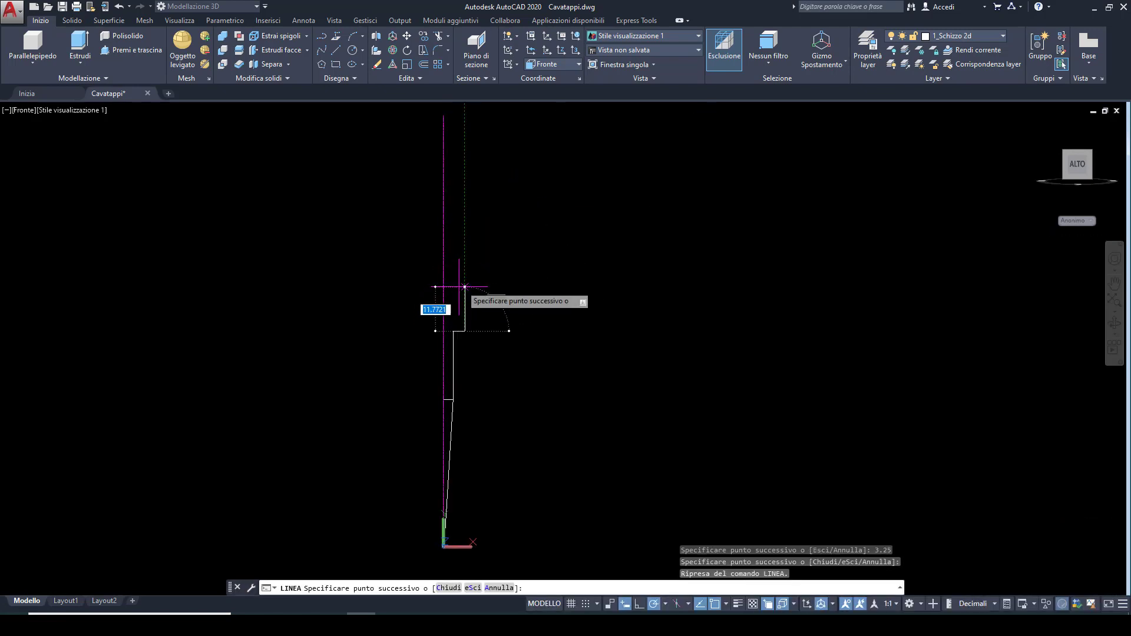
{"action": "key", "text": "Return"}
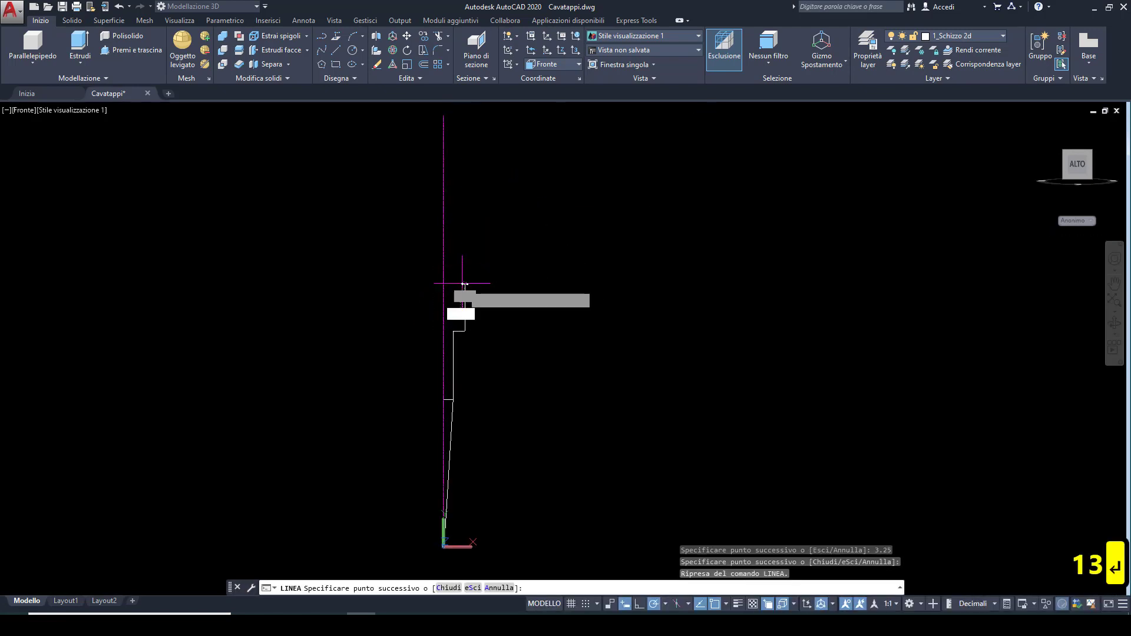
{"action": "scroll", "coordinate": [463, 285], "scroll_direction": "down", "scroll_amount": 2}
{"action": "key", "text": "Escape"}
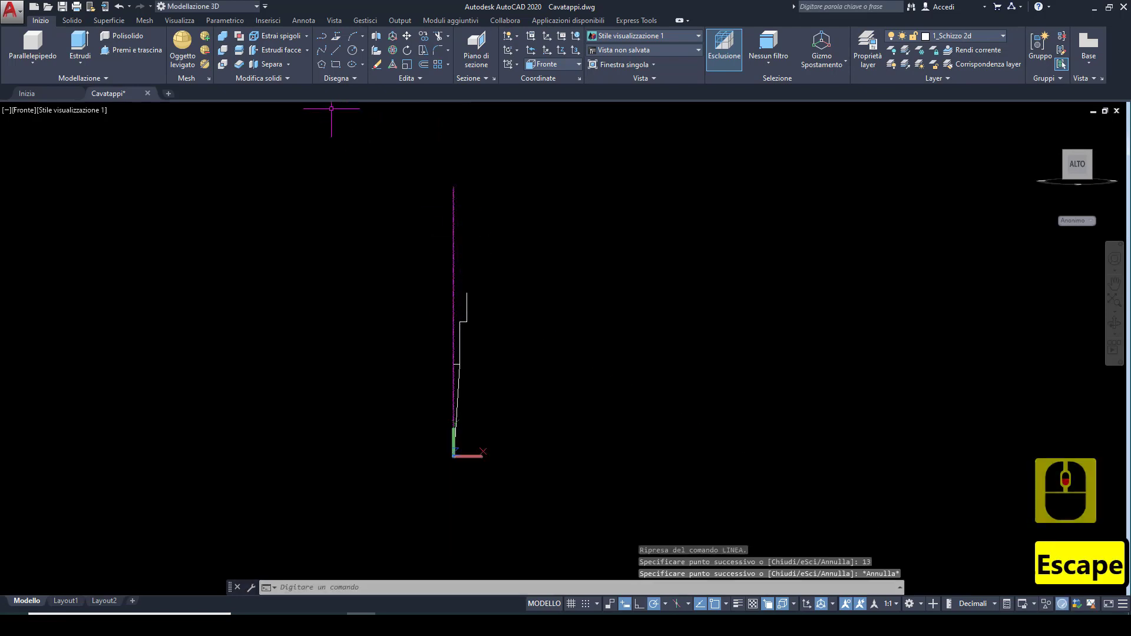
Step: Draw a 6 long horizontal line rightward from the axis's upper endpoint
{"action": "left_click", "coordinate": [335, 50]}
{"action": "scroll", "coordinate": [430, 186], "scroll_direction": "up", "scroll_amount": 2}
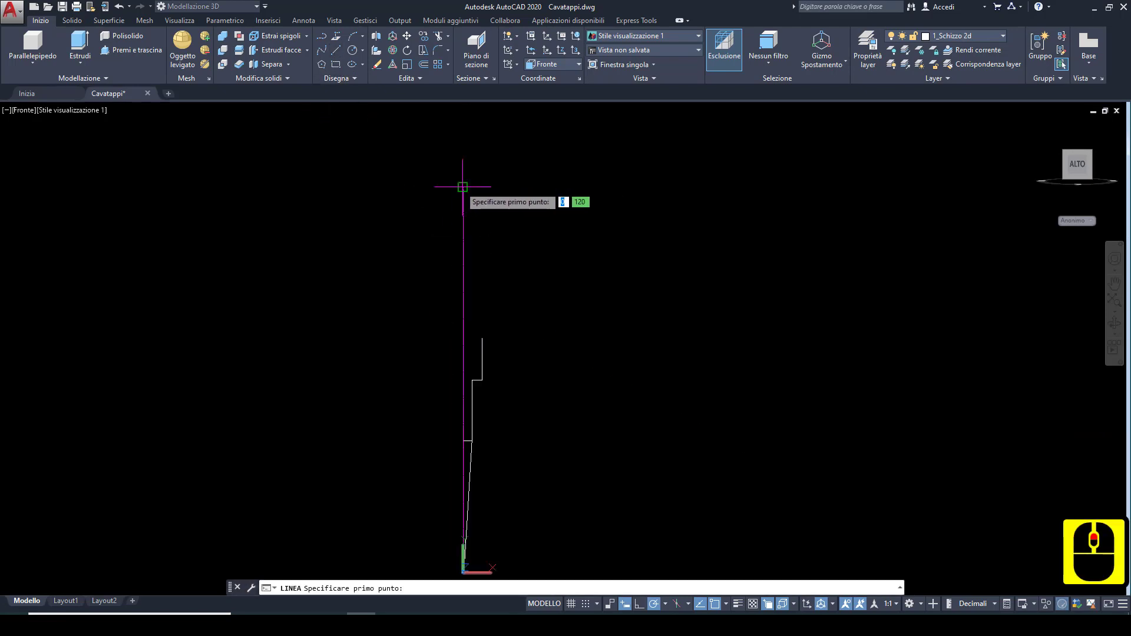
{"action": "left_click", "coordinate": [463, 187]}
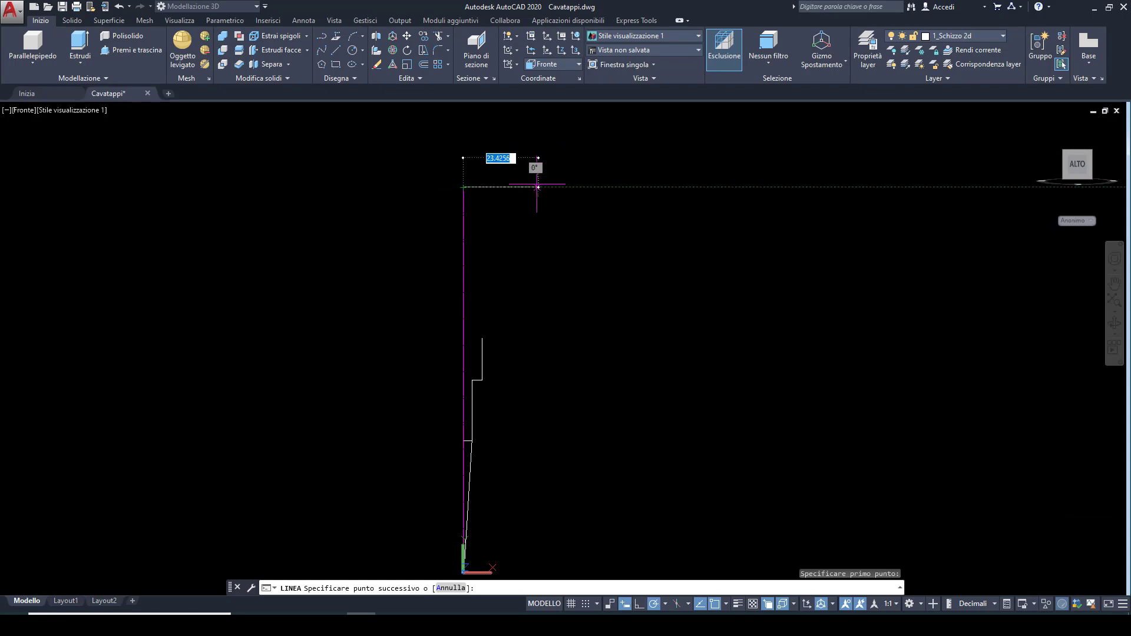
{"action": "type", "text": "6"}
{"action": "key", "text": "Return"}
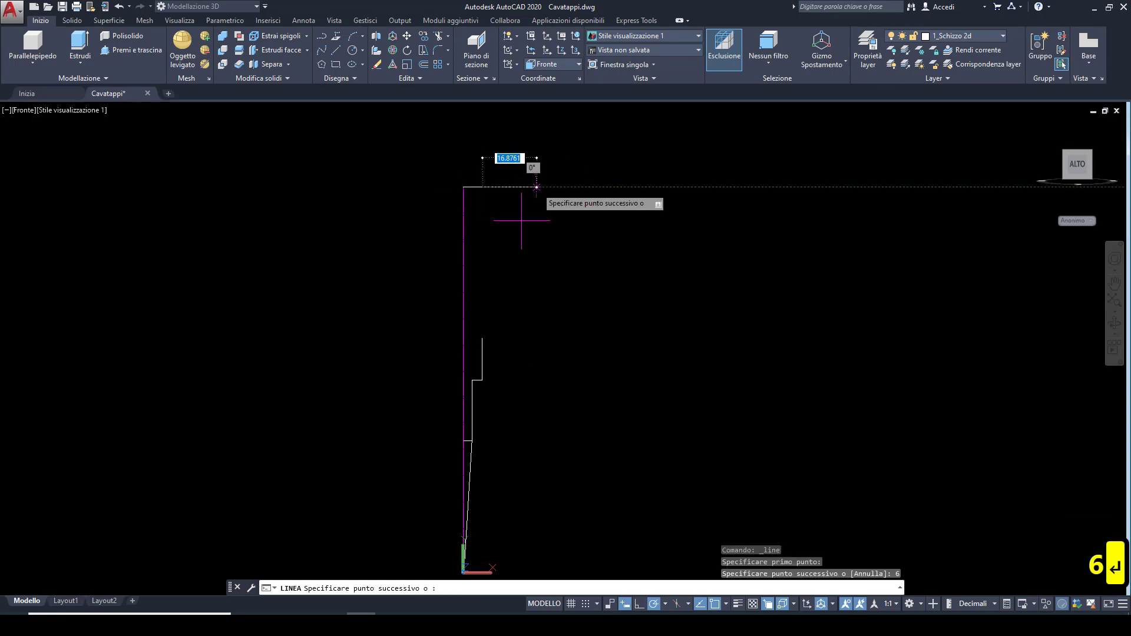
{"action": "key", "text": "Escape"}
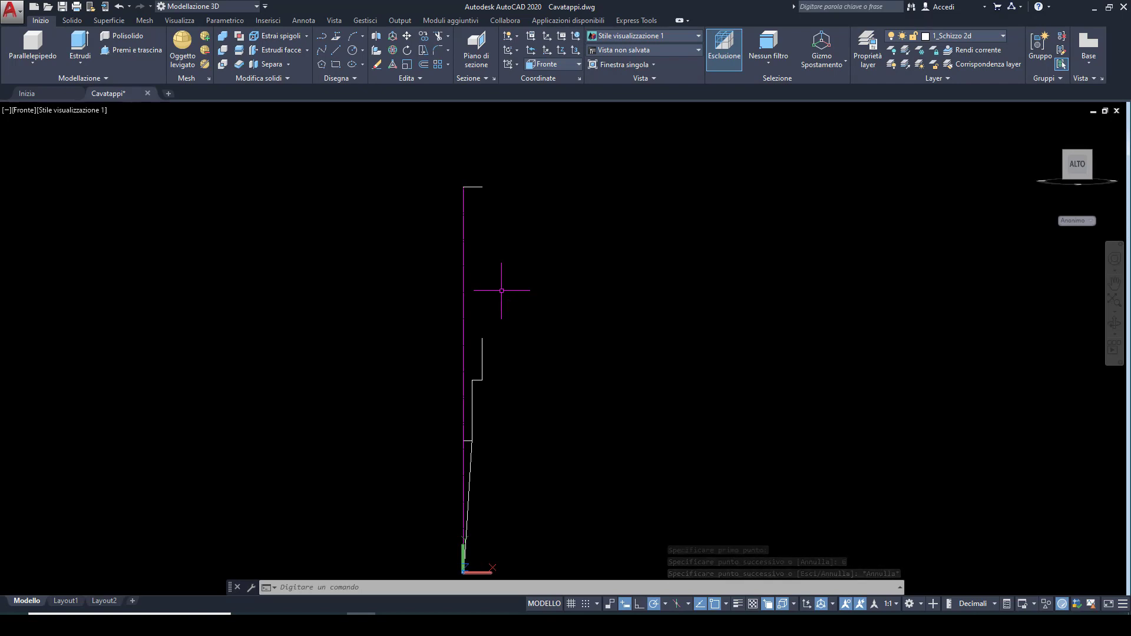
Step: Draw a notch outline from the 13 segment's upper endpoint: 1 leftward, 2.96 upward, and horizontally back into line with the outer edge
{"action": "middle_click", "coordinate": [491, 311]}
{"action": "middle_click", "coordinate": [490, 312]}
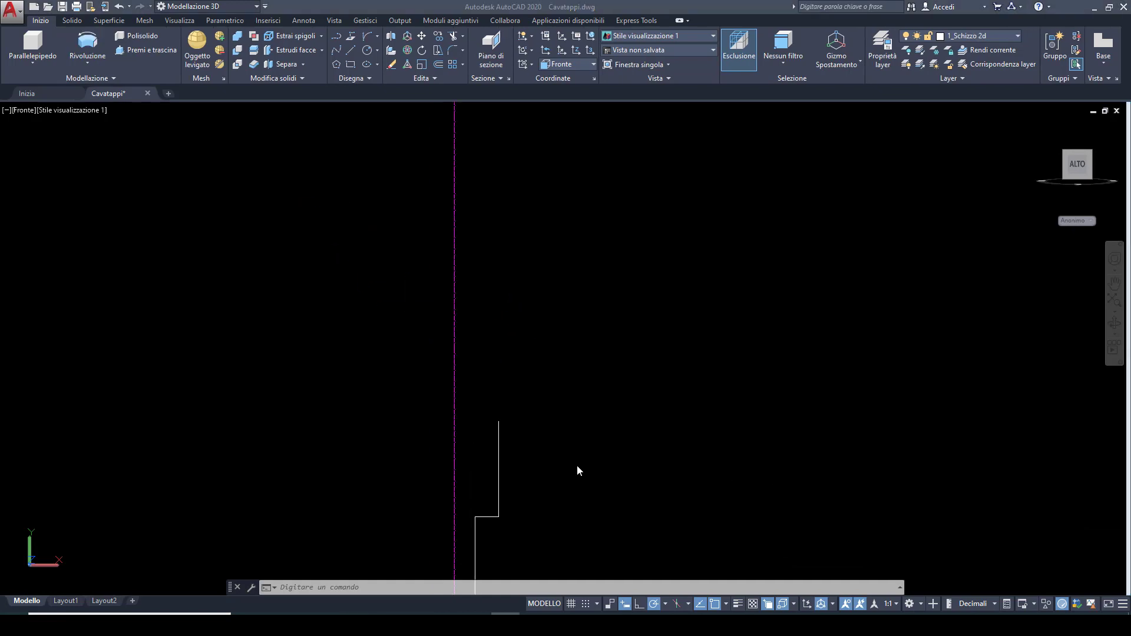
{"action": "left_click", "coordinate": [350, 50]}
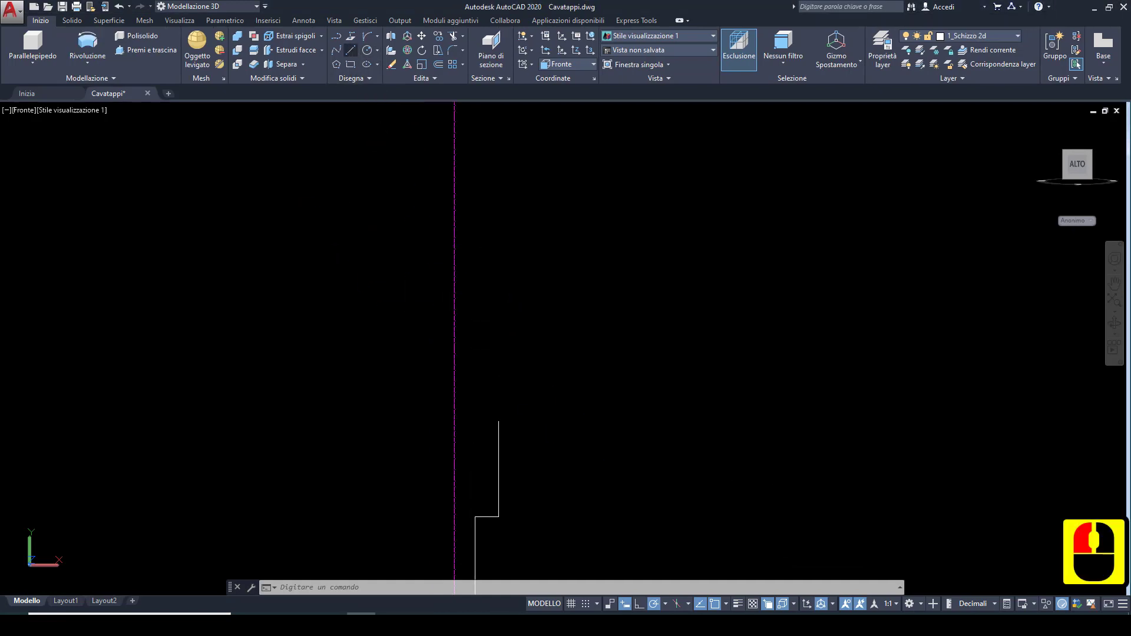
{"action": "scroll", "coordinate": [498, 424], "scroll_direction": "up", "scroll_amount": 2}
{"action": "left_click", "coordinate": [491, 401]}
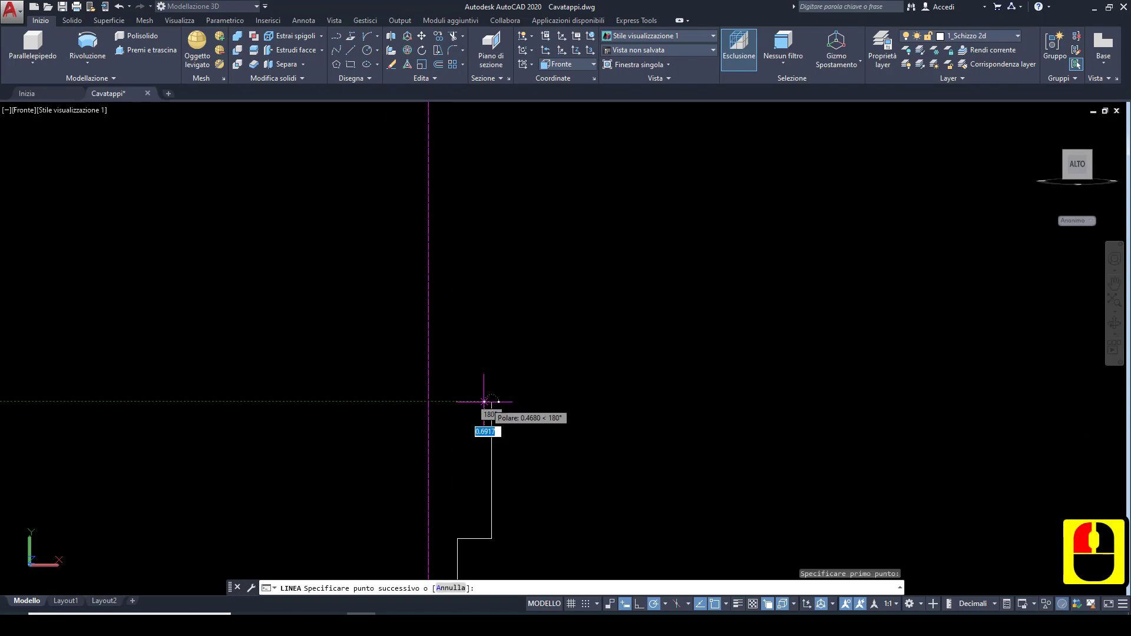
{"action": "type", "text": "1"}
{"action": "key", "text": "Return"}
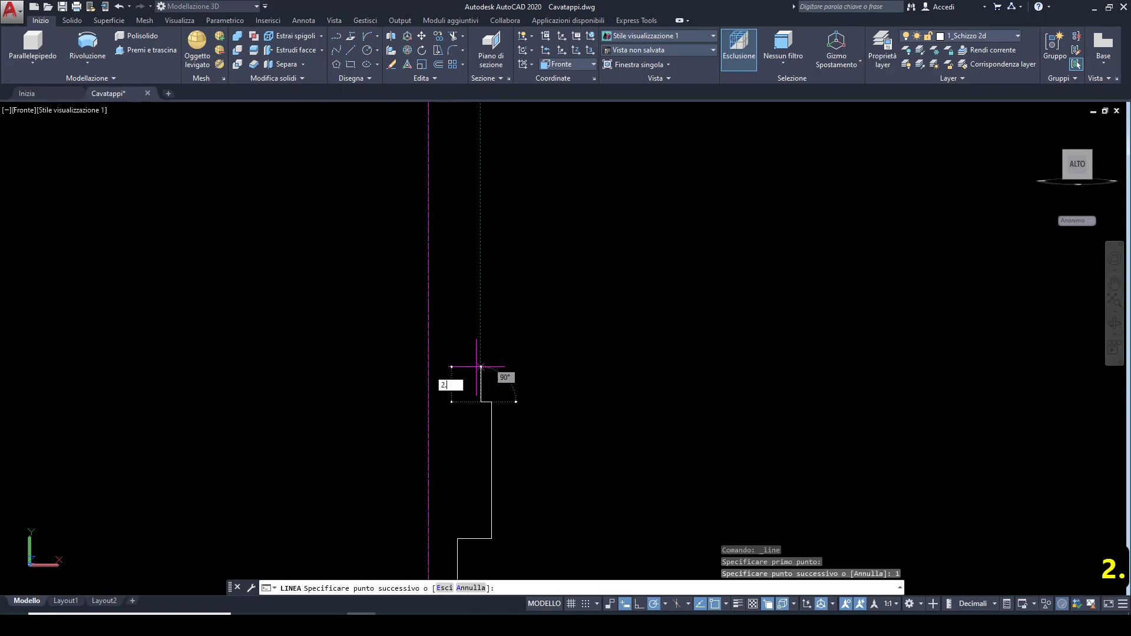
{"action": "key", "text": "Return"}
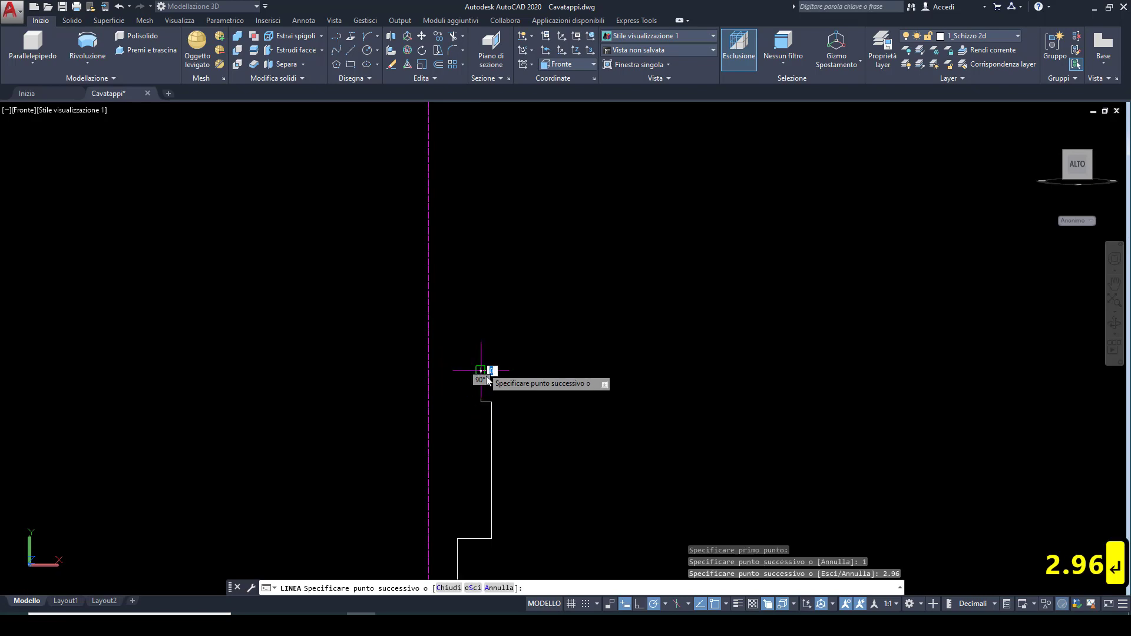
{"action": "scroll", "coordinate": [488, 380], "scroll_direction": "up", "scroll_amount": 2}
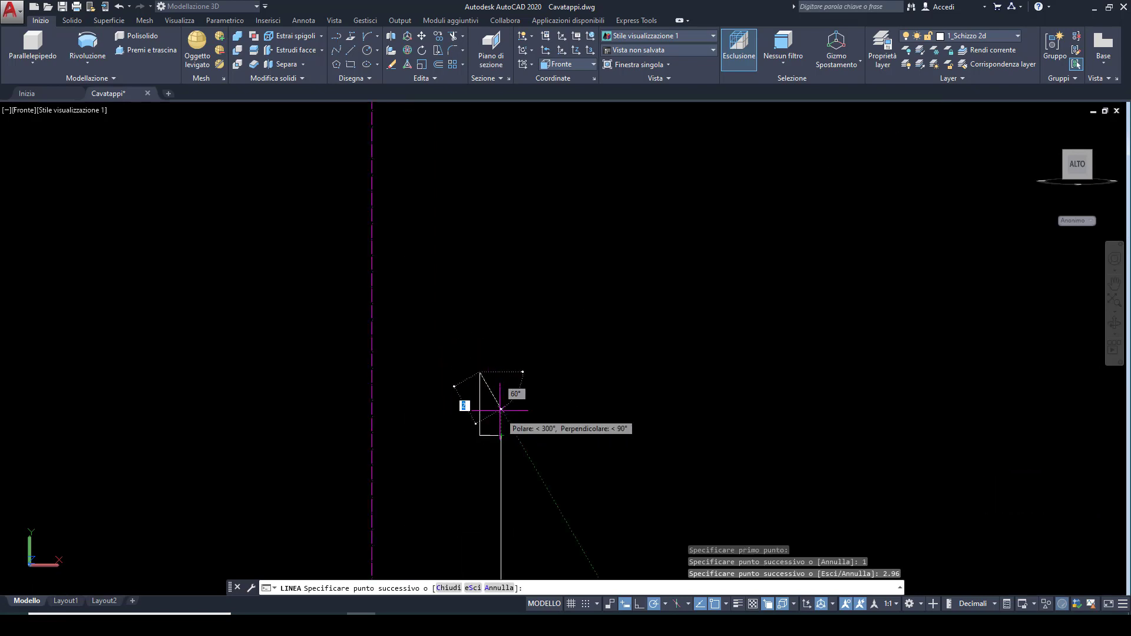
{"action": "left_click", "coordinate": [501, 372]}
{"action": "key", "text": "Escape"}
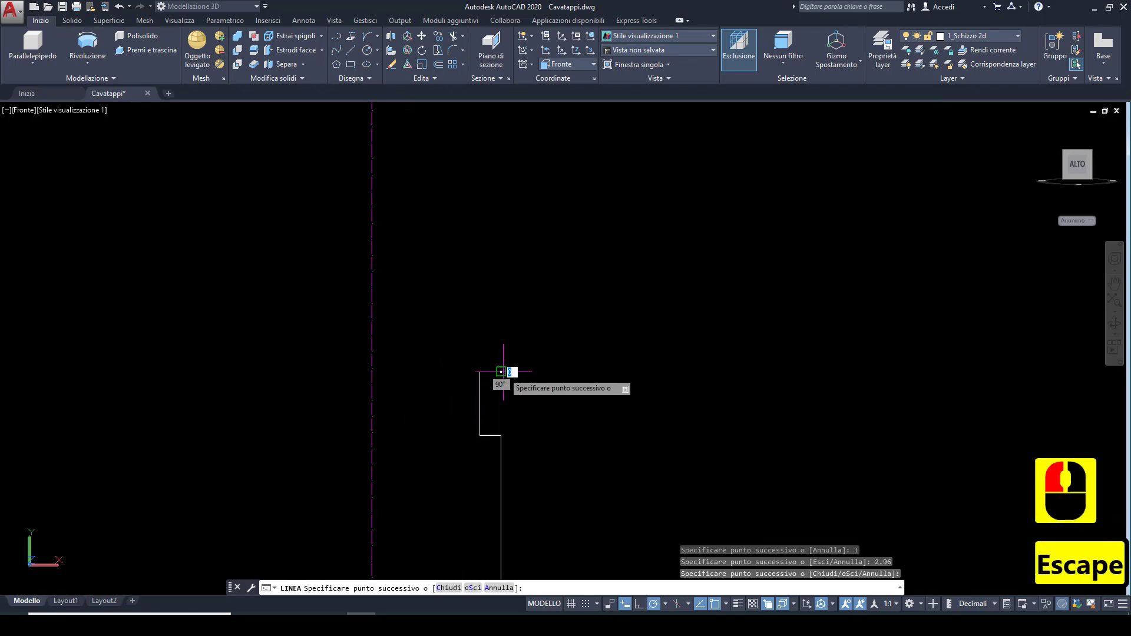
Step: Draw a start-end-direction arc between the ends of the 2.96 vertical segment, with a horizontal start tangent, bulging toward the axis
{"action": "left_click", "coordinate": [378, 35]}
{"action": "left_click", "coordinate": [359, 176]}
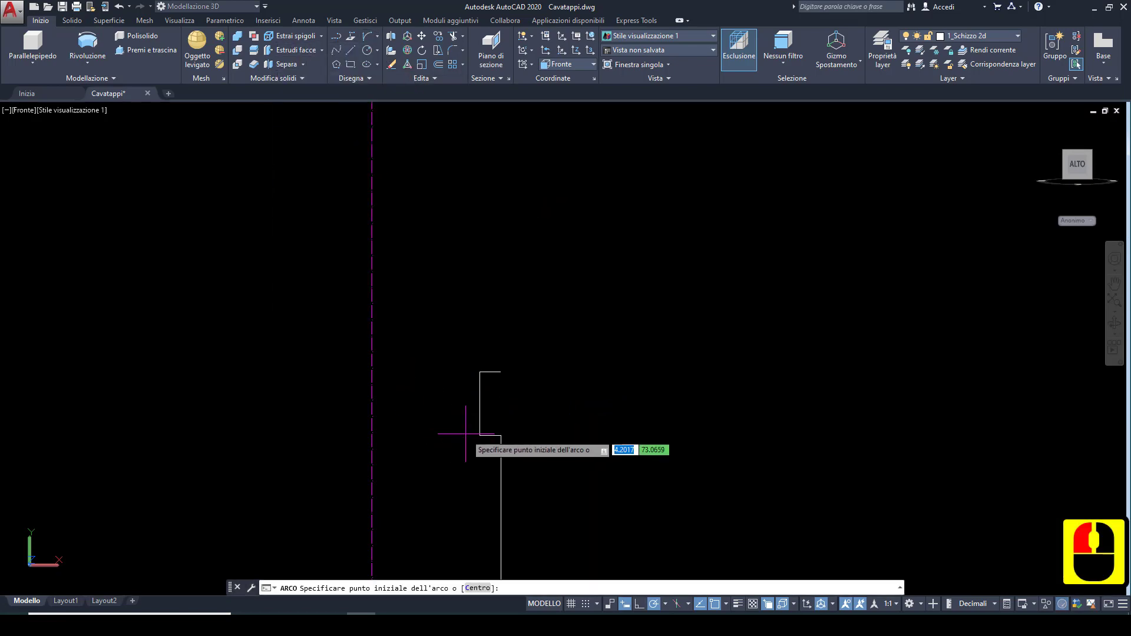
{"action": "left_click", "coordinate": [480, 435]}
{"action": "left_click", "coordinate": [480, 372]}
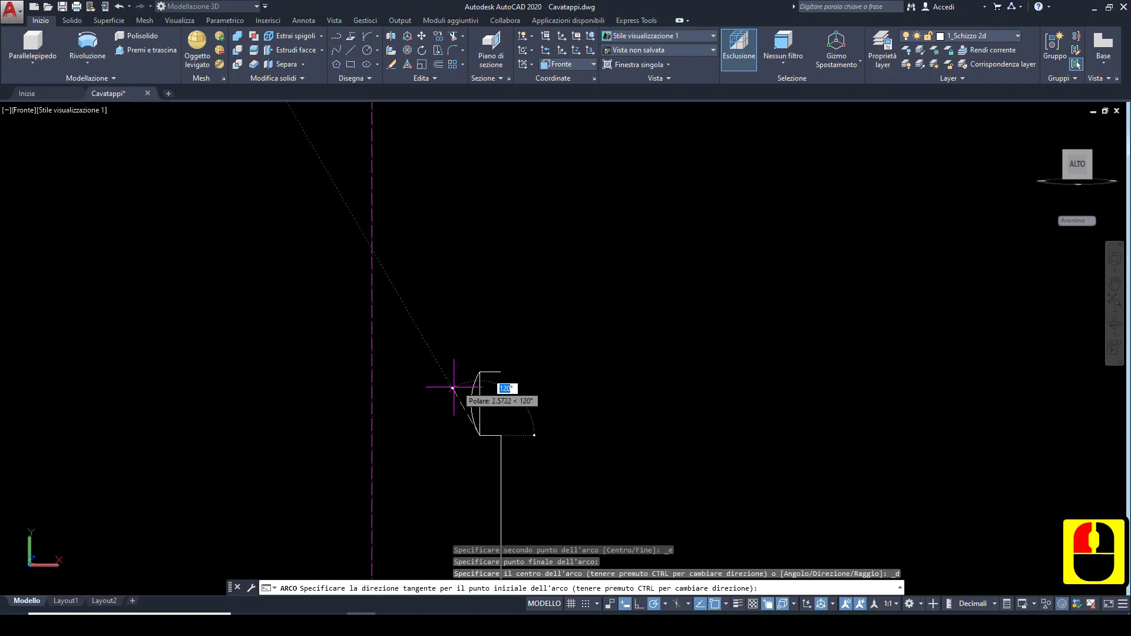
{"action": "left_click", "coordinate": [441, 435]}
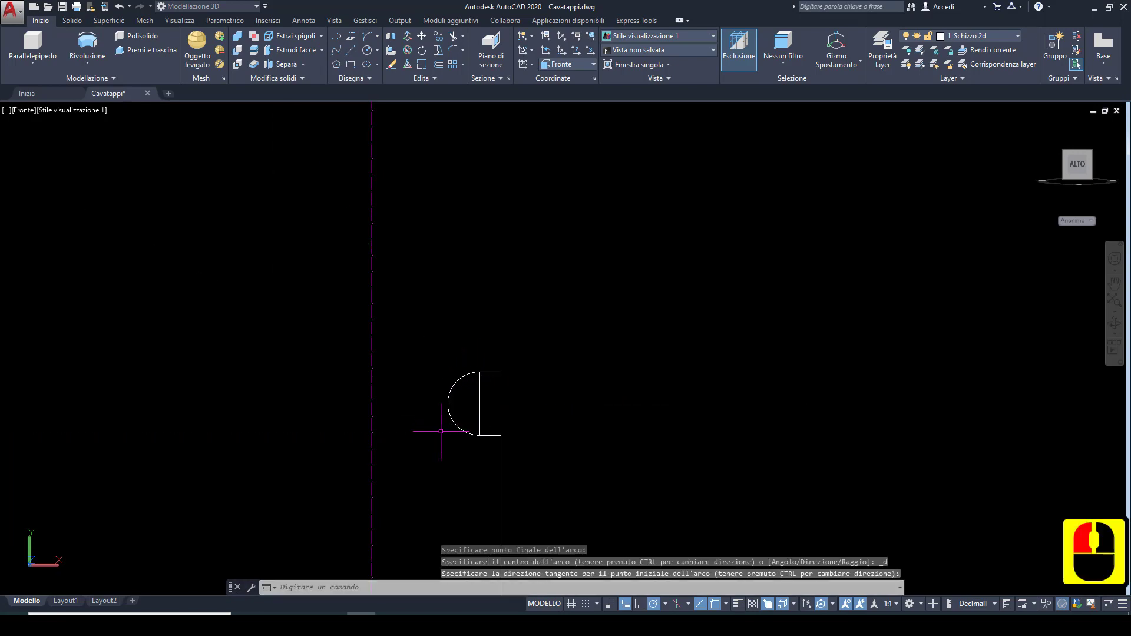
Step: Delete the 2.96 vertical segment that closes off the arc in the notch
{"action": "left_click", "coordinate": [487, 407]}
{"action": "left_click", "coordinate": [473, 410]}
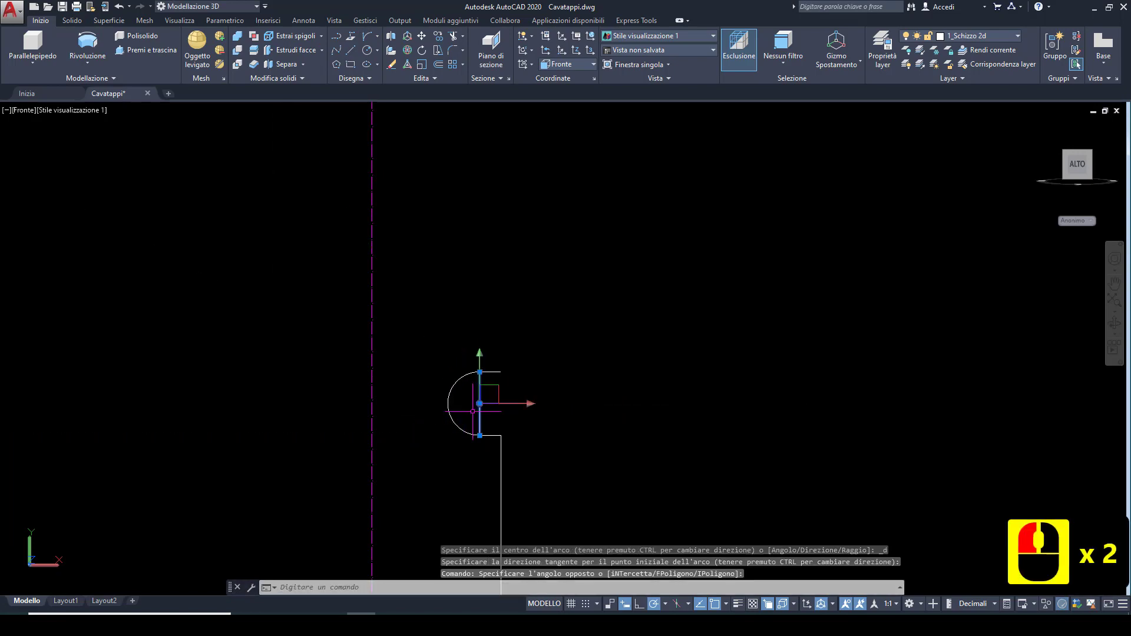
{"action": "key", "text": "Delete"}
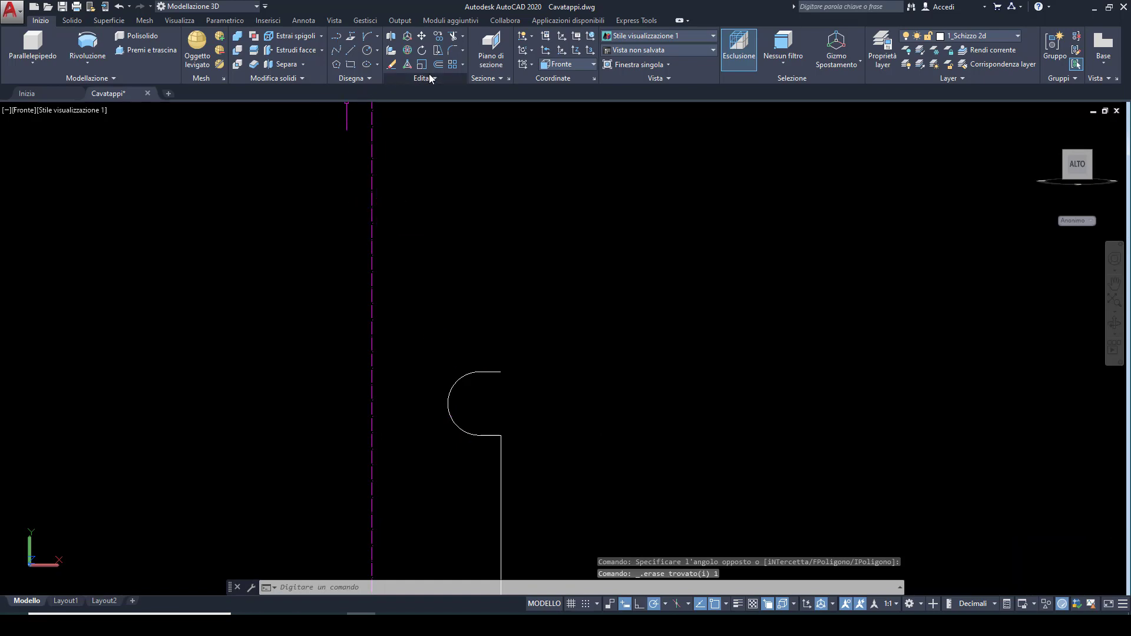
Step: Create a rectangular array of the notch's arc and two short horizontal lines with 7 rows
{"action": "left_click", "coordinate": [452, 68]}
{"action": "left_click", "coordinate": [494, 353]}
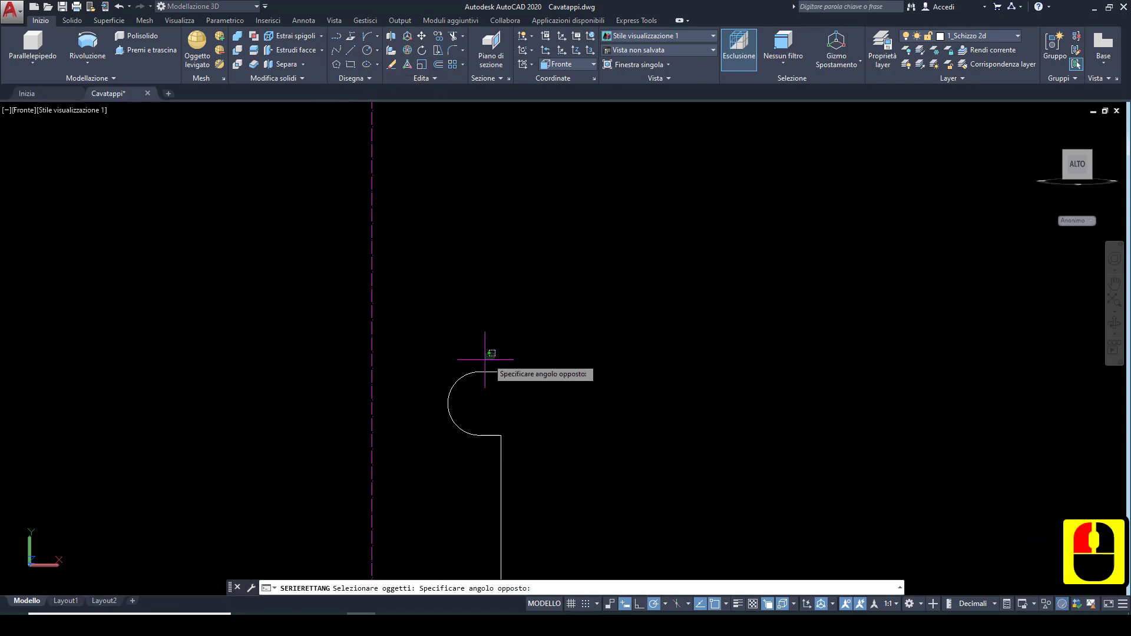
{"action": "left_click", "coordinate": [450, 443]}
{"action": "key", "text": "Return"}
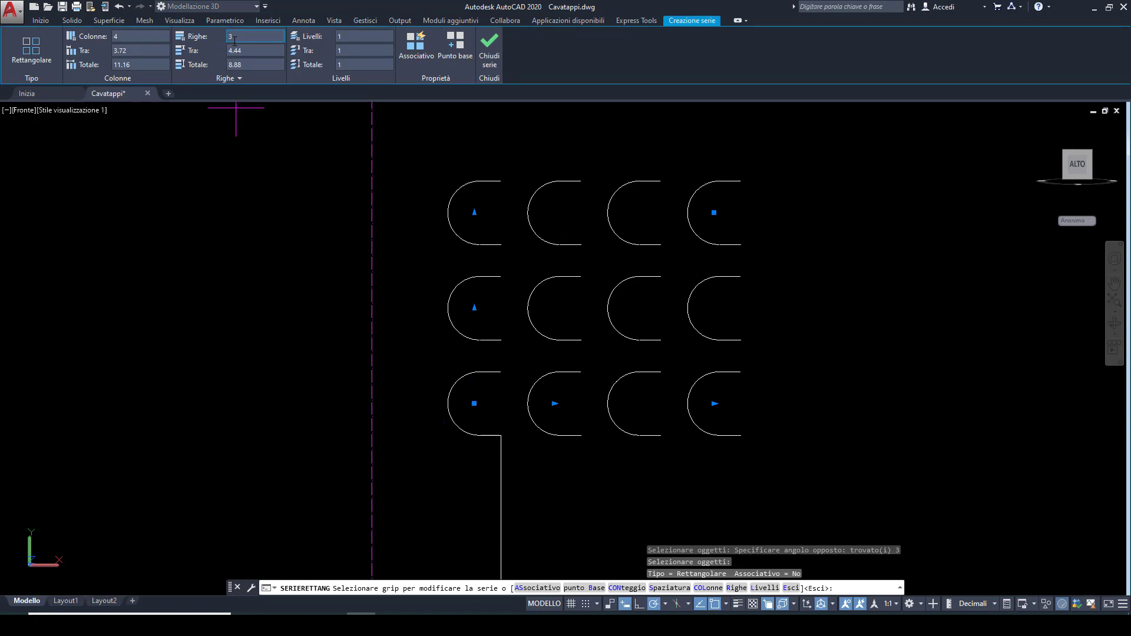
{"action": "left_click", "coordinate": [227, 40]}
{"action": "key", "text": "Return"}
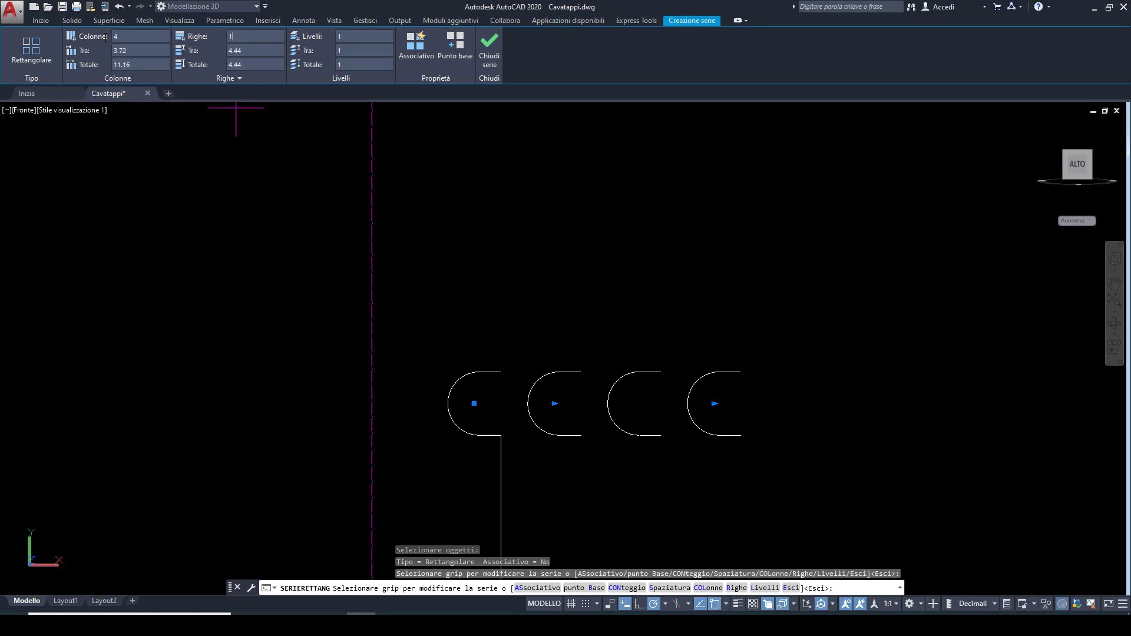
{"action": "left_click", "coordinate": [234, 49]}
{"action": "double_click", "coordinate": [228, 36]}
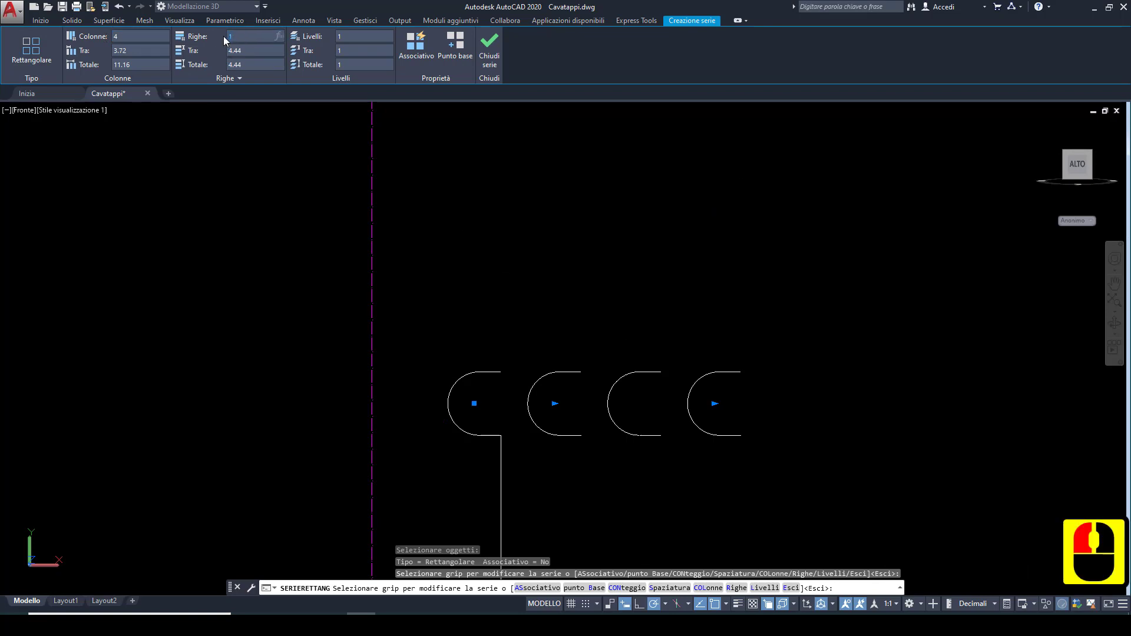
{"action": "type", "text": "7"}
Step: Set the notch array to 1 column and the spacing between its rows to 5.9
{"action": "left_click", "coordinate": [114, 38]}
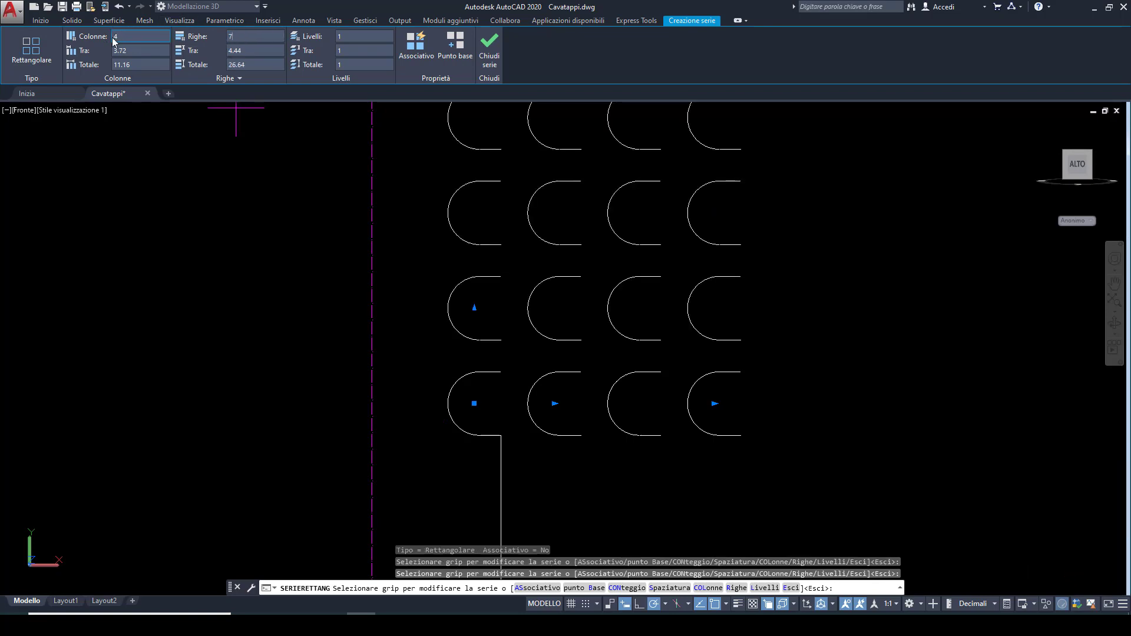
{"action": "left_click", "coordinate": [114, 39]}
{"action": "double_click", "coordinate": [113, 36]}
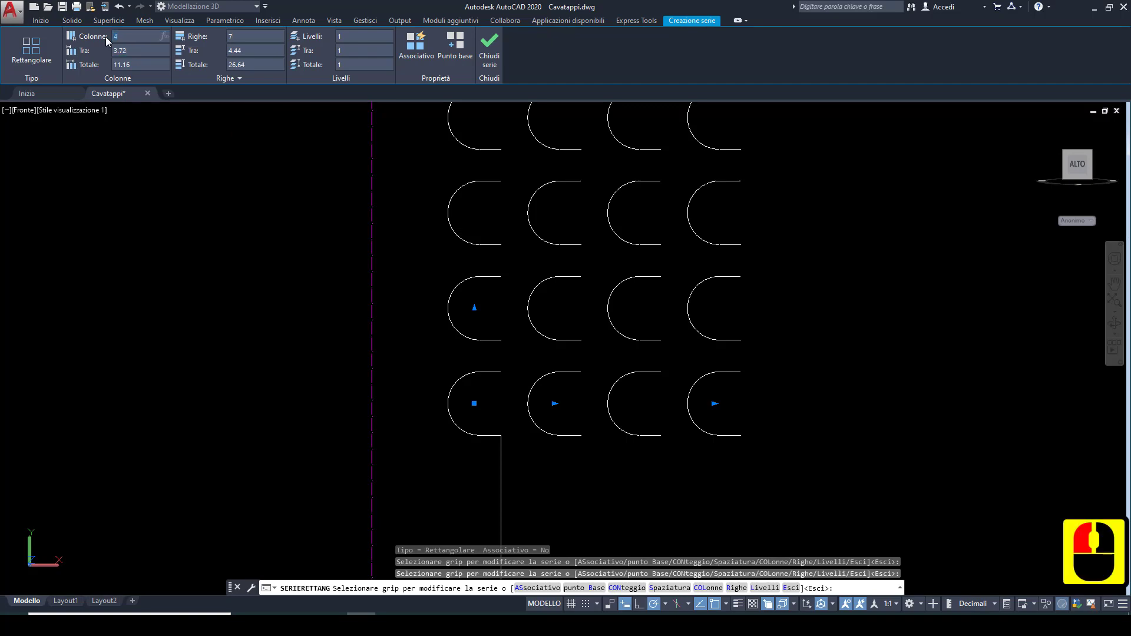
{"action": "type", "text": "1"}
{"action": "key", "text": "Return"}
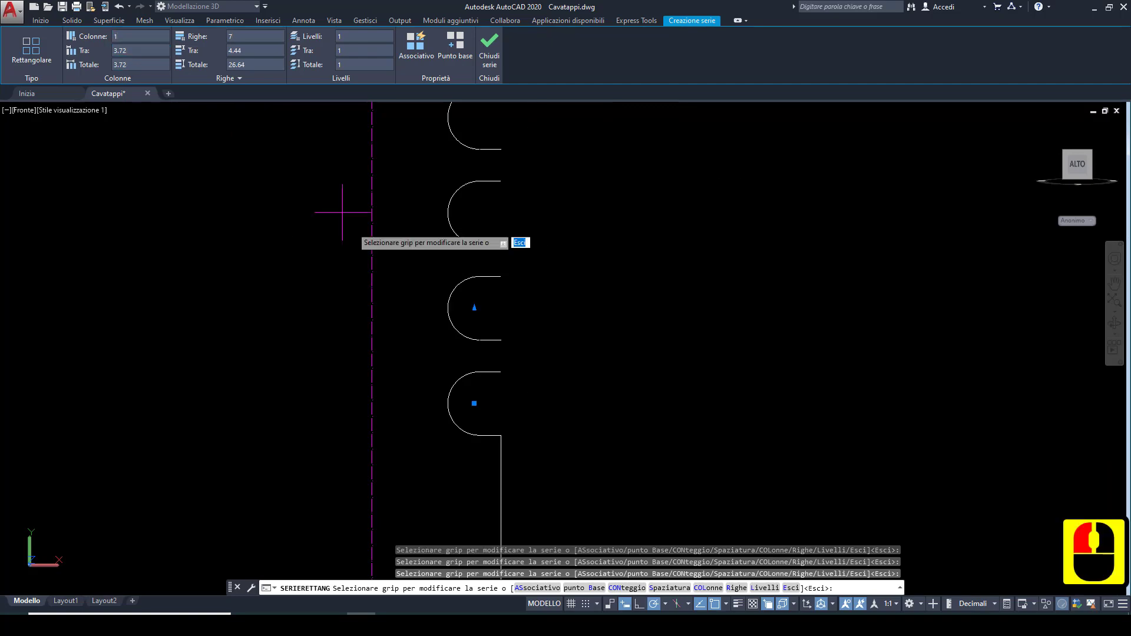
{"action": "left_click", "coordinate": [221, 52]}
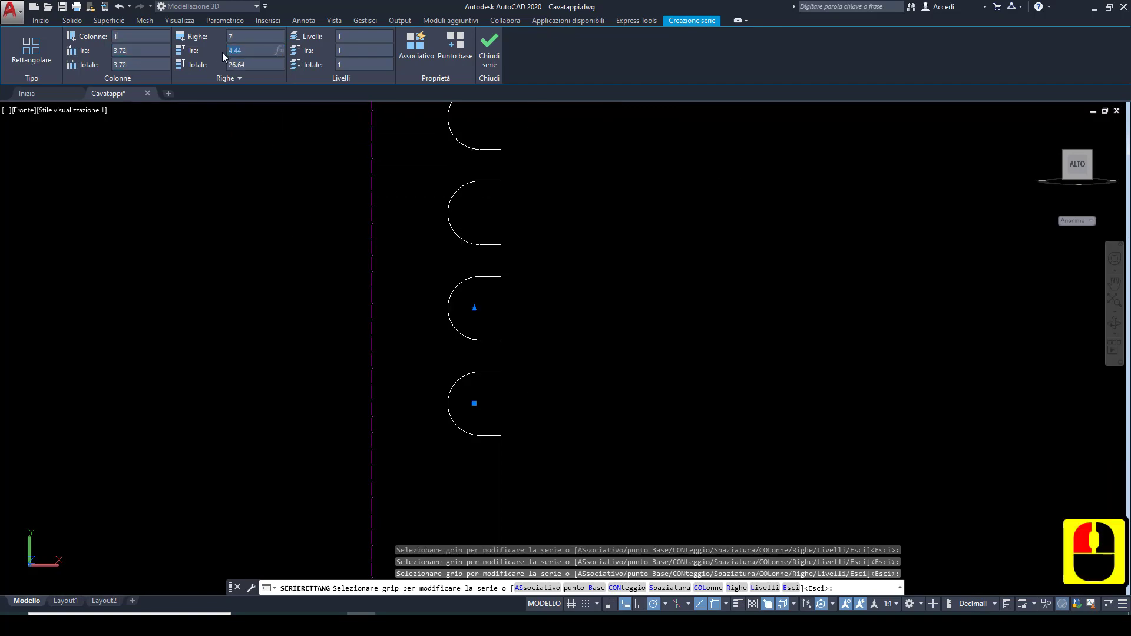
{"action": "type", "text": "5.9"}
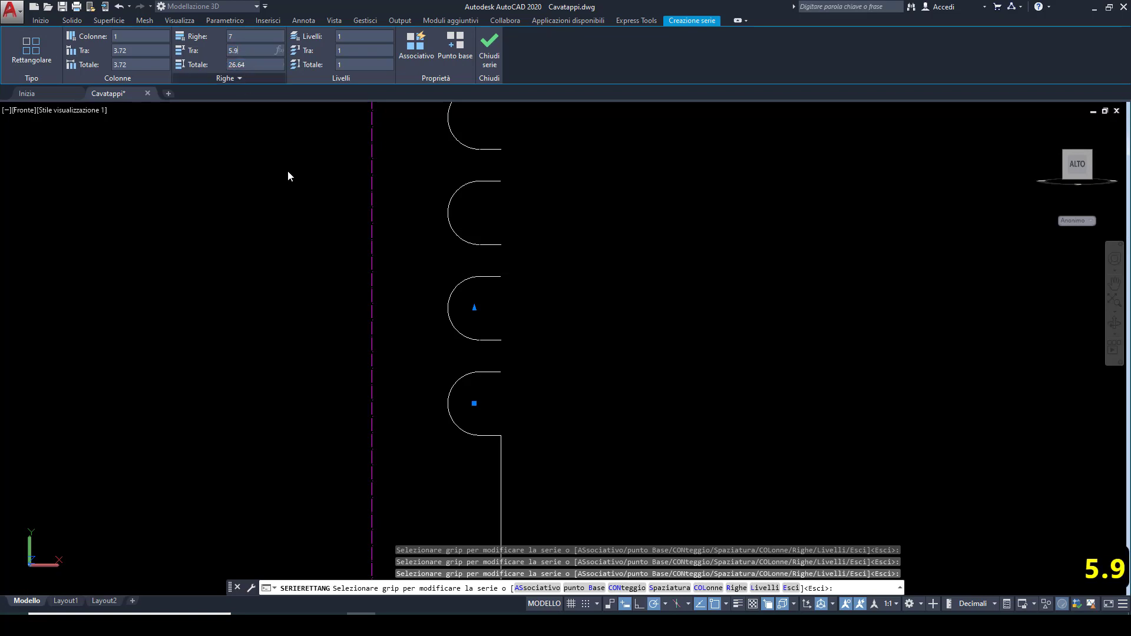
{"action": "key", "text": "Return"}
{"action": "scroll", "coordinate": [422, 283], "scroll_direction": "down", "scroll_amount": 2}
{"action": "scroll", "coordinate": [422, 283], "scroll_direction": "down", "scroll_amount": 2}
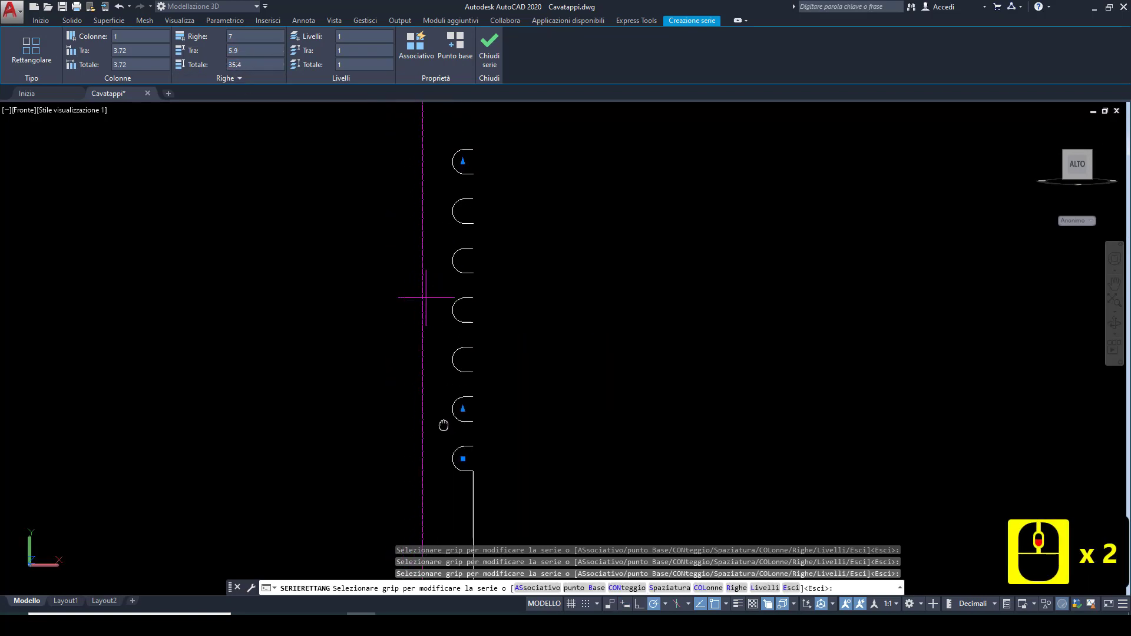
Step: Finish the notch array as non-associative and erase its defining objects
{"action": "left_click", "coordinate": [414, 52]}
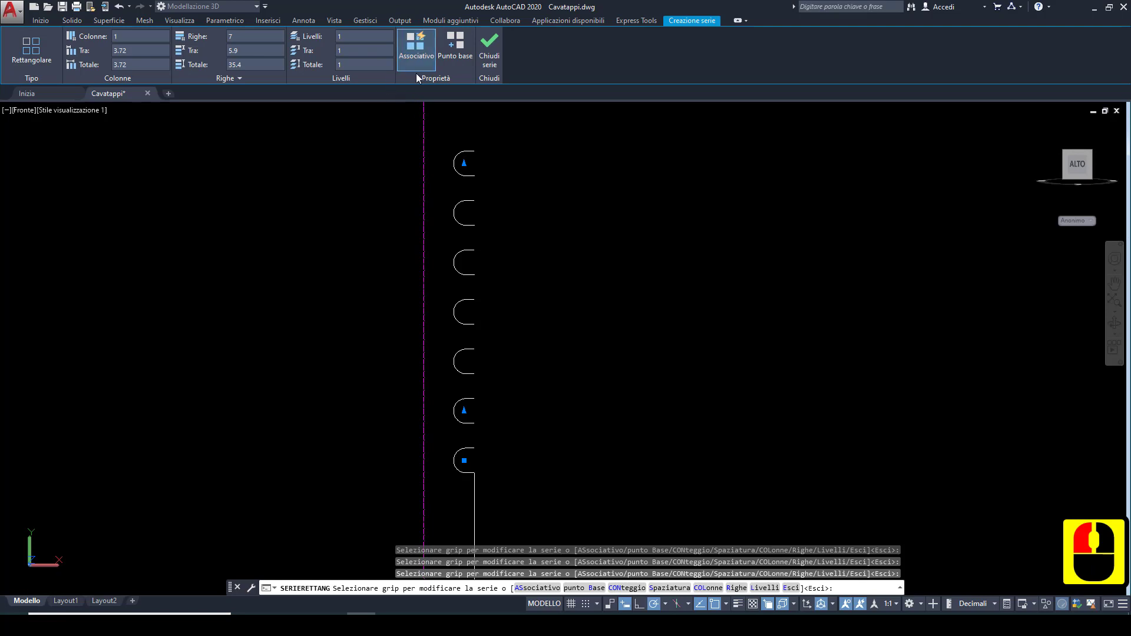
{"action": "scroll", "coordinate": [508, 202], "scroll_direction": "down", "scroll_amount": 2}
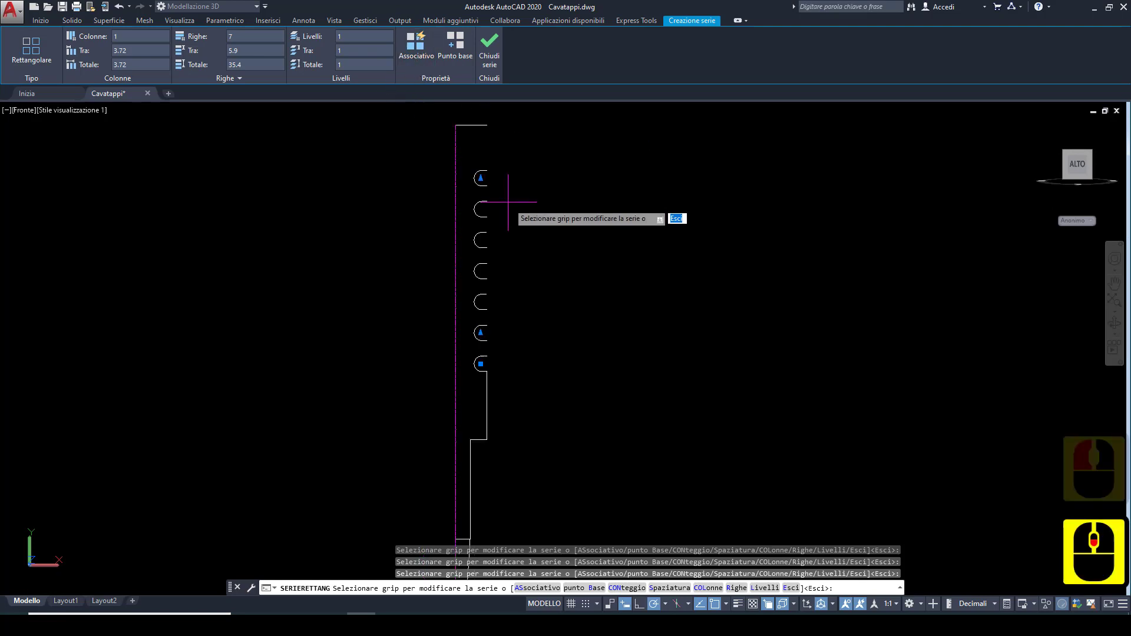
{"action": "left_click", "coordinate": [490, 48]}
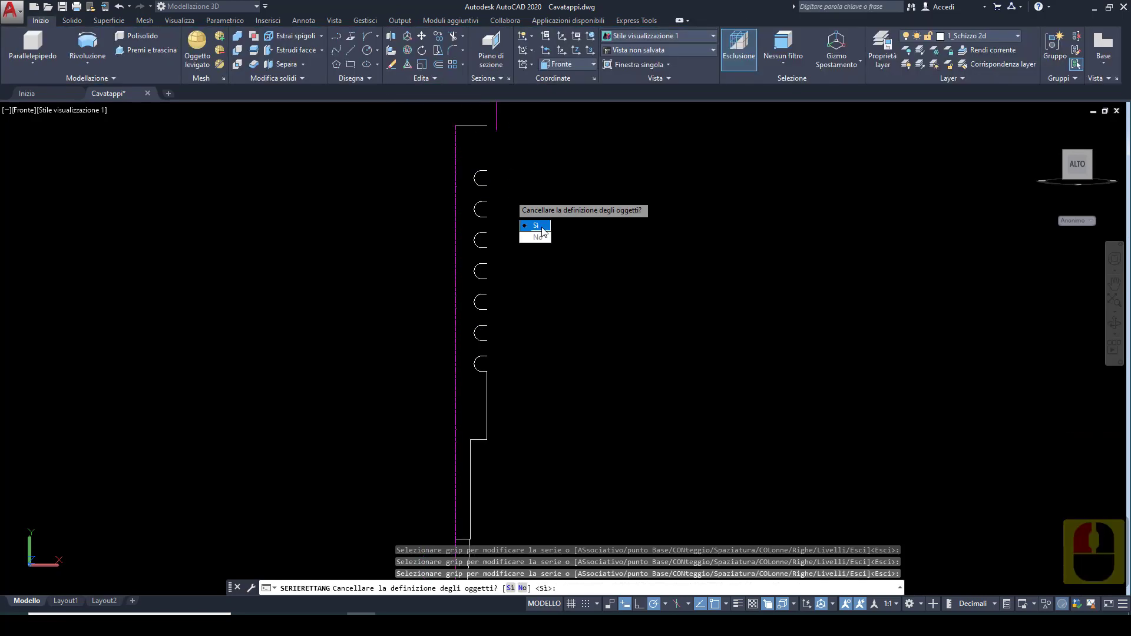
{"action": "left_click", "coordinate": [537, 226]}
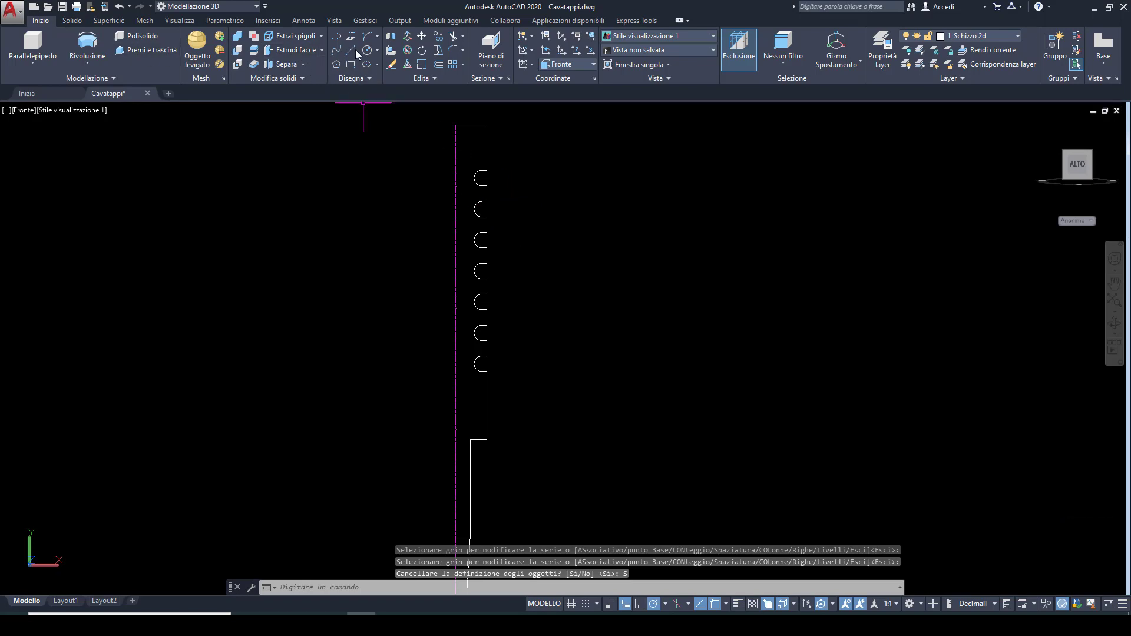
Step: Draw a vertical line from the outer end of the 6 long upper line down to the lowest notch's upper endpoint
{"action": "left_click", "coordinate": [430, 120]}
{"action": "type", "text": "l"}
{"action": "key", "text": "Return"}
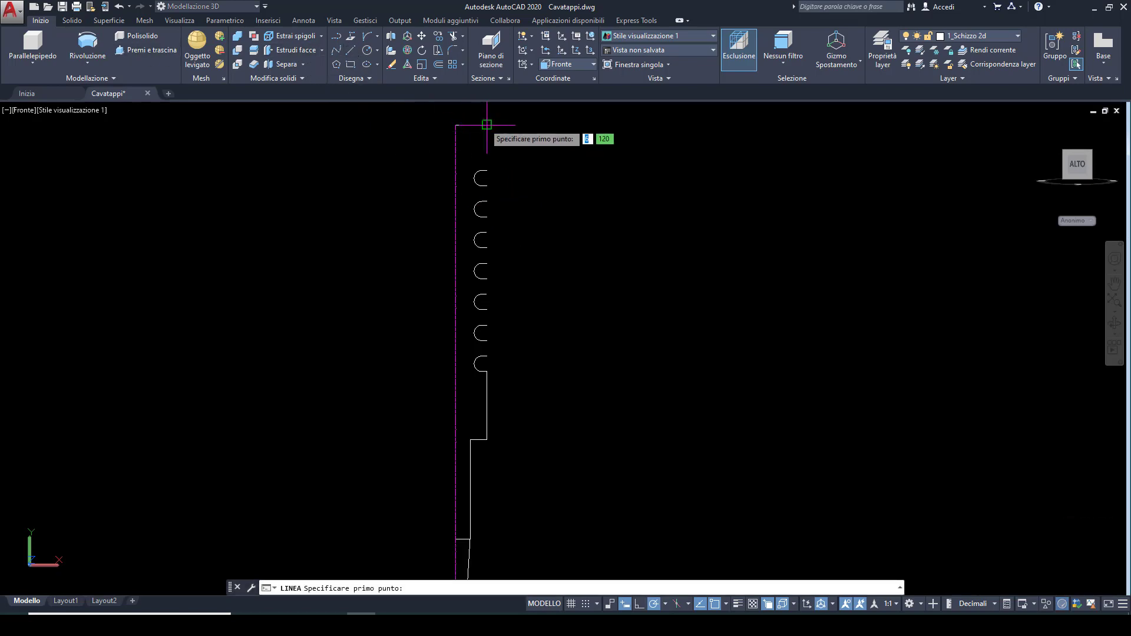
{"action": "left_click", "coordinate": [487, 126]}
{"action": "scroll", "coordinate": [494, 288], "scroll_direction": "up", "scroll_amount": 3}
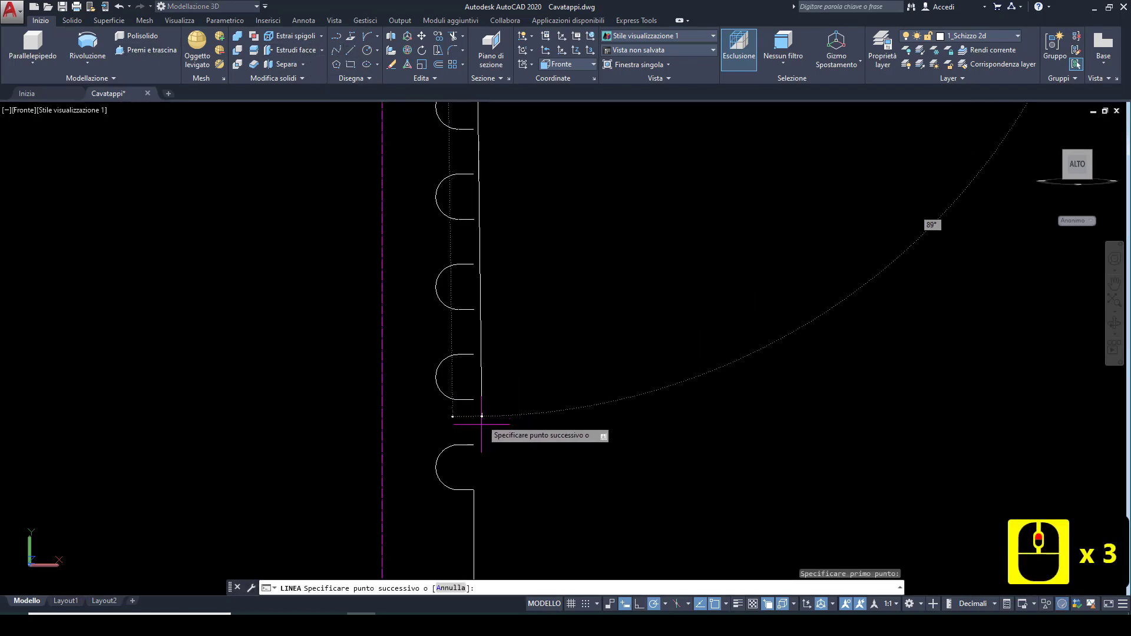
{"action": "left_click", "coordinate": [474, 445]}
{"action": "scroll", "coordinate": [478, 436], "scroll_direction": "down", "scroll_amount": 1}
{"action": "key", "text": "Escape"}
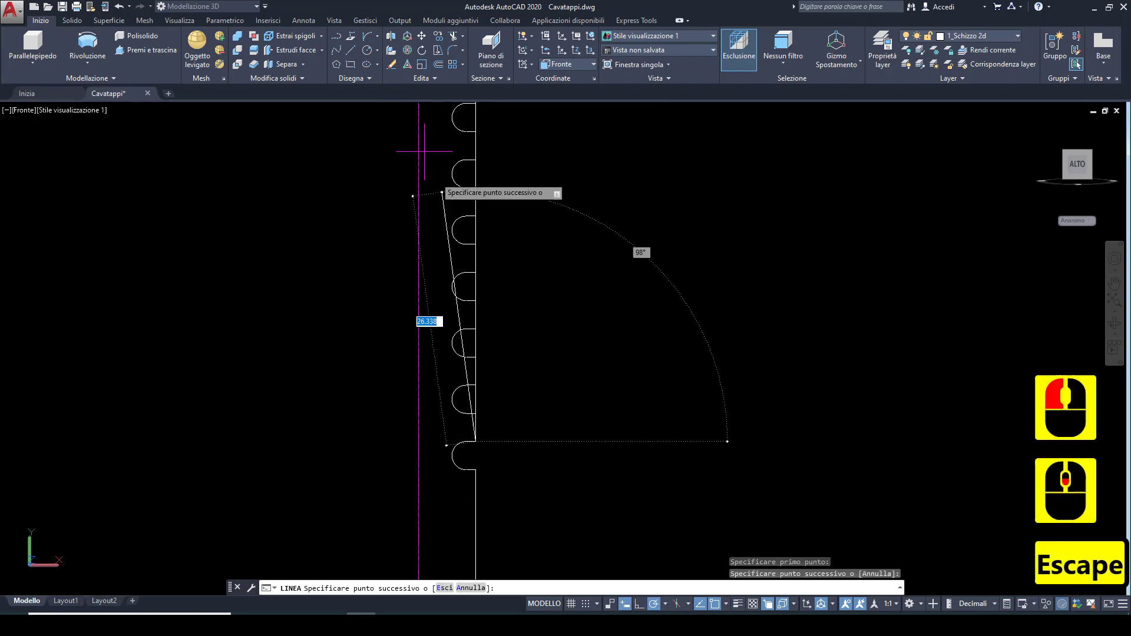
Step: Trim the outer vertical line across the openings of the six notches above the lowest one
{"action": "left_click", "coordinate": [453, 37]}
{"action": "scroll", "coordinate": [474, 212], "scroll_direction": "down", "scroll_amount": 2}
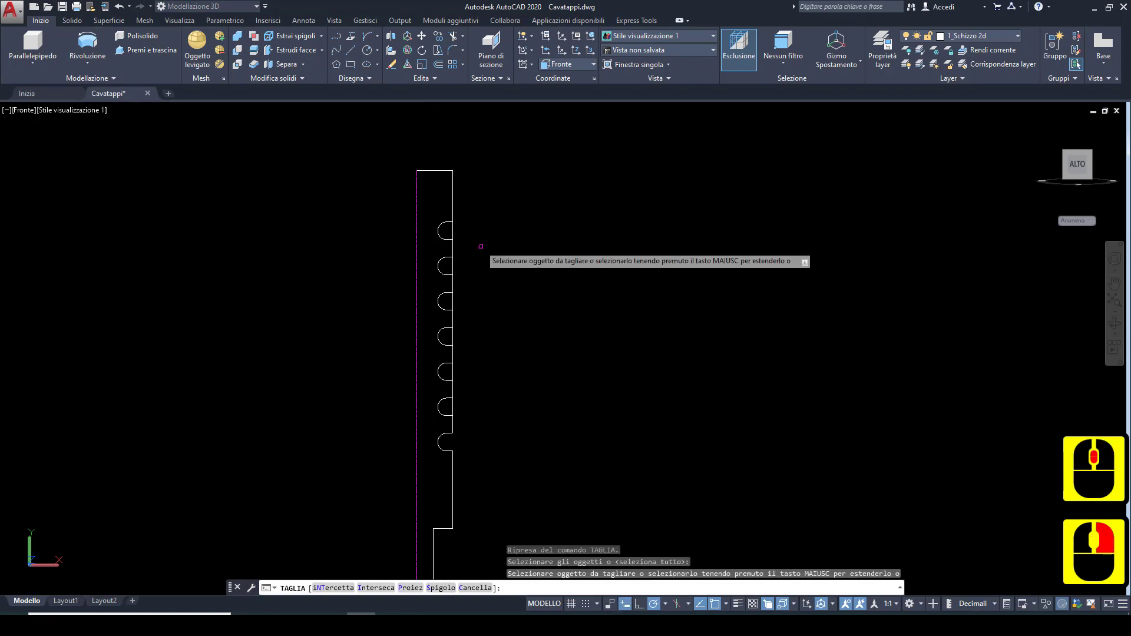
{"action": "left_click", "coordinate": [453, 230]}
{"action": "left_click", "coordinate": [453, 265]}
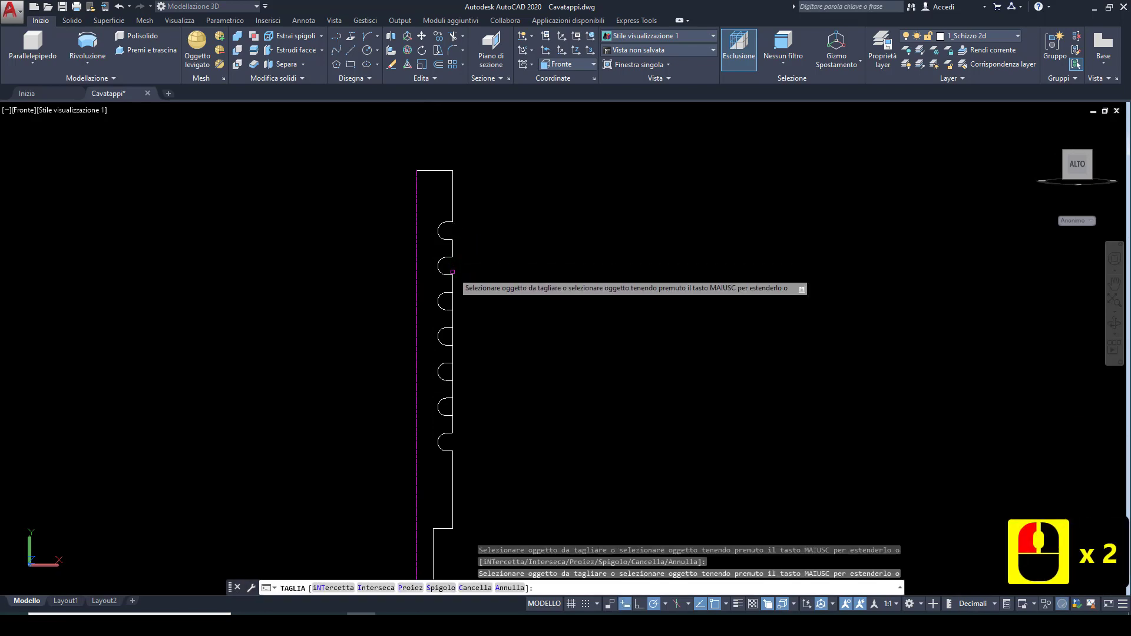
{"action": "left_click", "coordinate": [453, 301]}
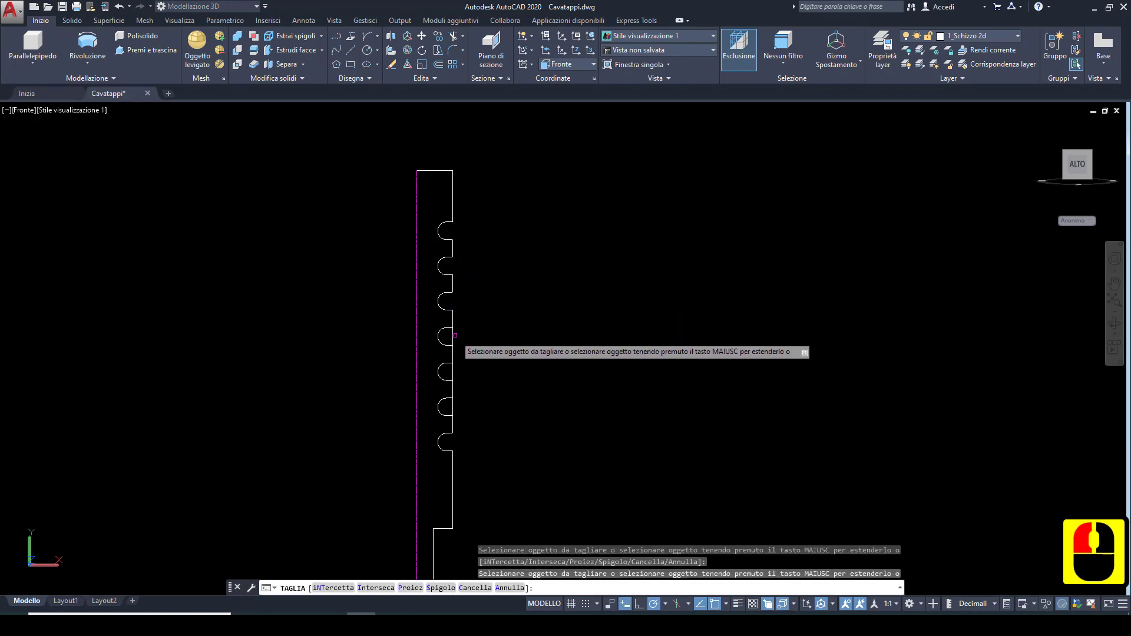
{"action": "left_click", "coordinate": [453, 337]}
{"action": "left_click", "coordinate": [453, 371]}
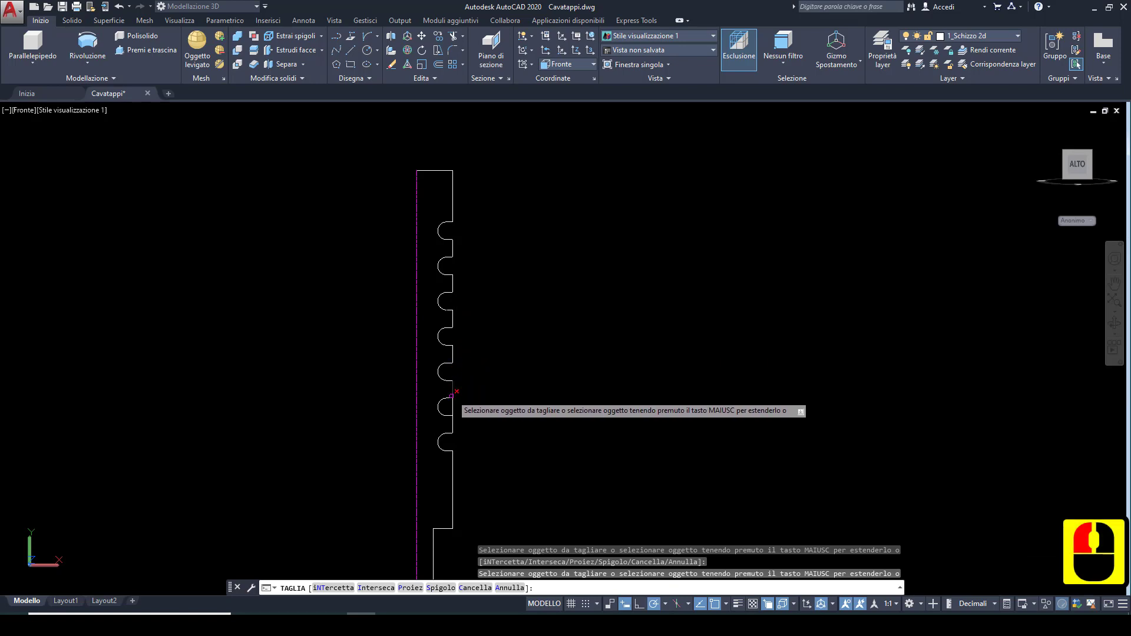
{"action": "scroll", "coordinate": [497, 374], "scroll_direction": "down", "scroll_amount": 2}
{"action": "key", "text": "Escape"}
Step: Erase the short horizontal line crossing the profile where the straight shank meets the taper
{"action": "middle_click_drag", "start_coordinate": [500, 371], "coordinate": [502, 320]}
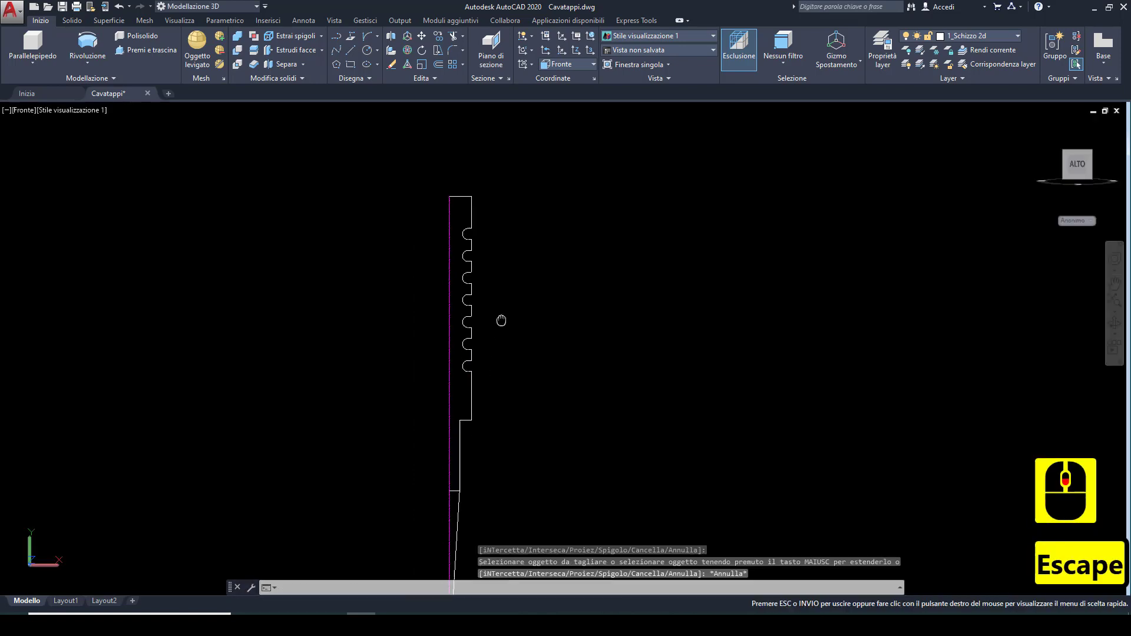
{"action": "scroll", "coordinate": [441, 462], "scroll_direction": "up", "scroll_amount": 2}
{"action": "left_click", "coordinate": [466, 385]}
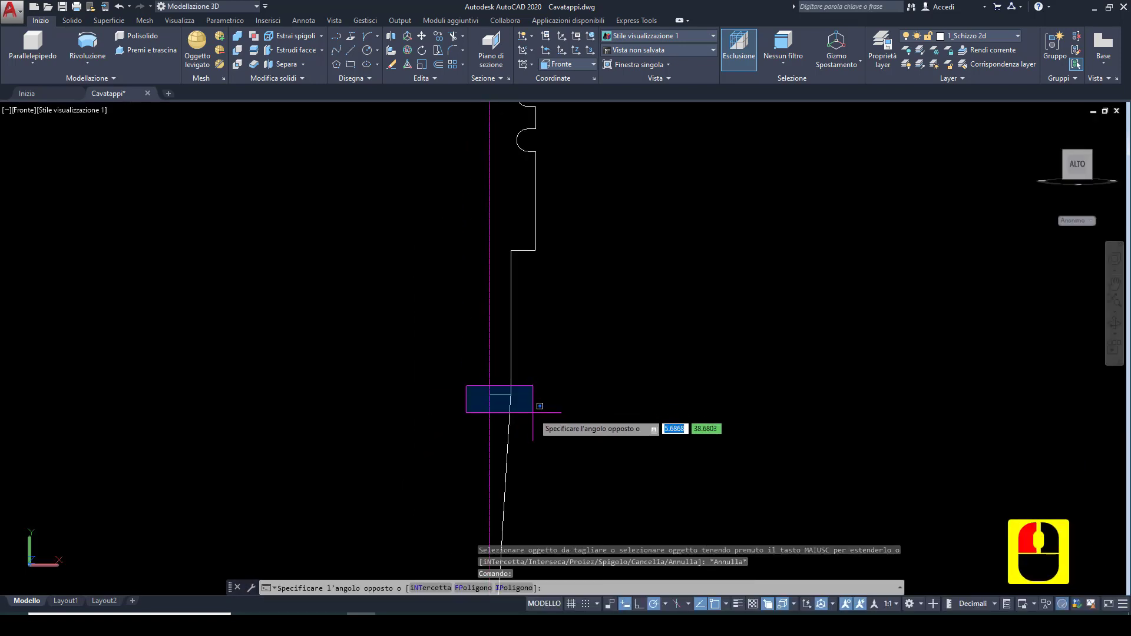
{"action": "key", "text": "Delete"}
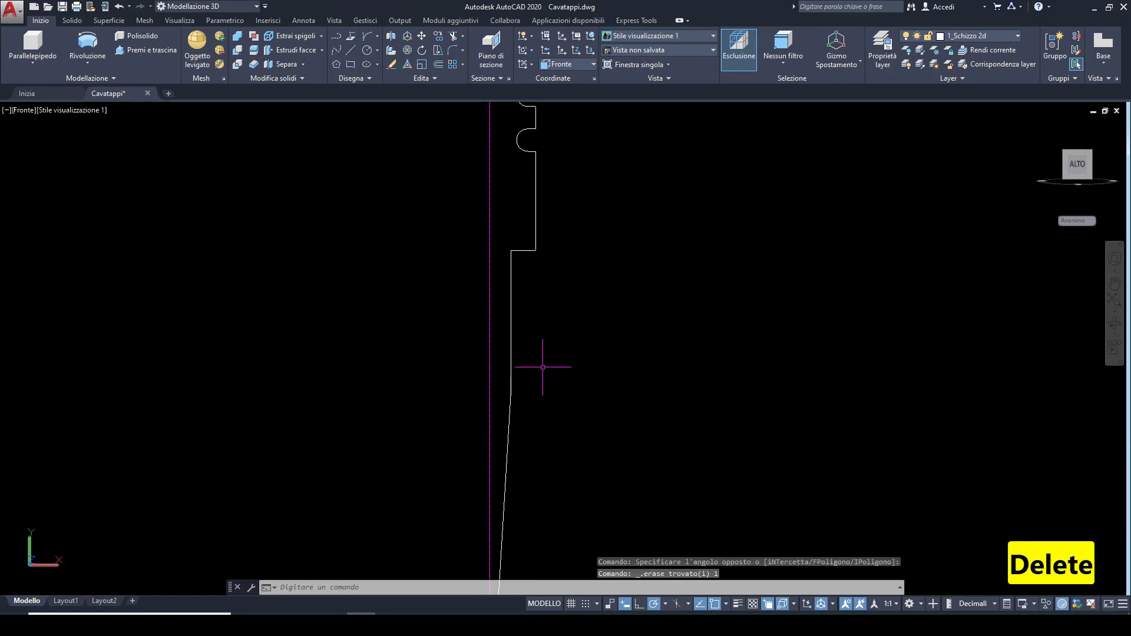
Step: Set the coordinate system to World (Globale) and show the profile in the home isometric view
{"action": "left_click", "coordinate": [1078, 226]}
{"action": "key", "text": "Escape"}
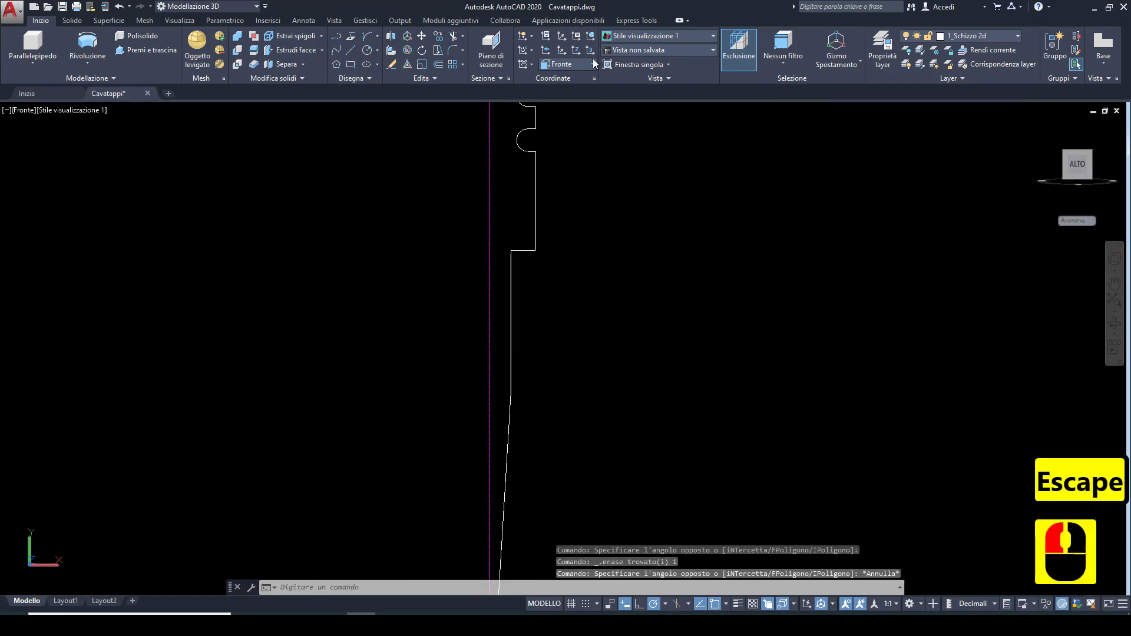
{"action": "left_click", "coordinate": [580, 65]}
{"action": "left_click", "coordinate": [578, 78]}
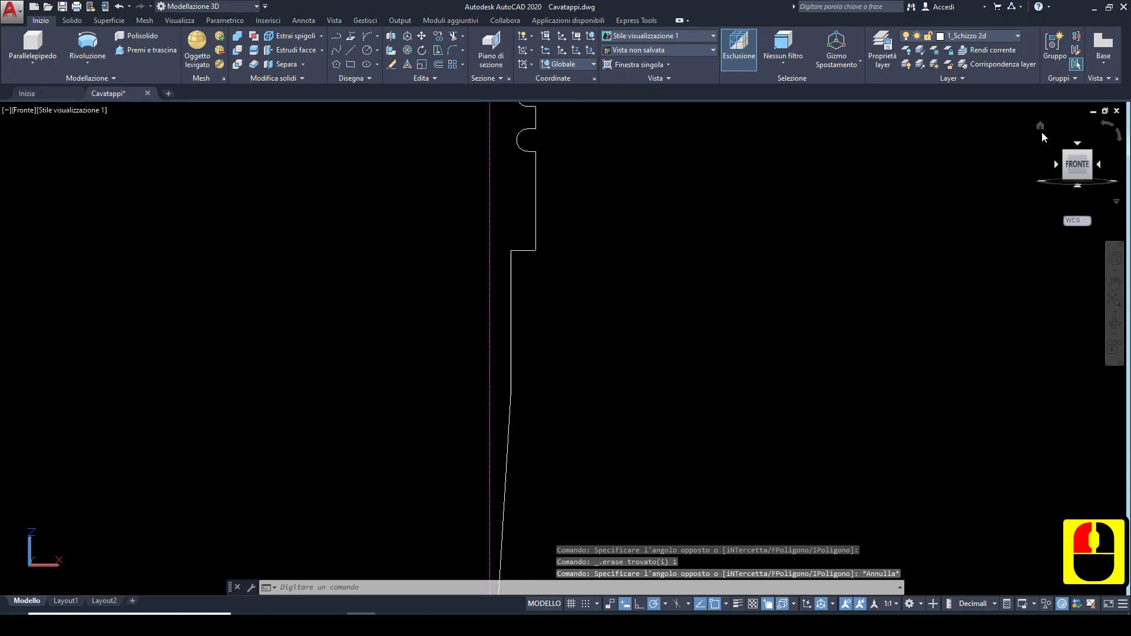
{"action": "left_click", "coordinate": [1040, 126]}
{"action": "scroll", "coordinate": [733, 293], "scroll_direction": "down", "scroll_amount": 2}
{"action": "middle_click_drag", "start_coordinate": [704, 303], "coordinate": [616, 340]}
Step: Join the axis line and all profile segments into a single closed polyline
{"action": "left_click", "coordinate": [435, 79]}
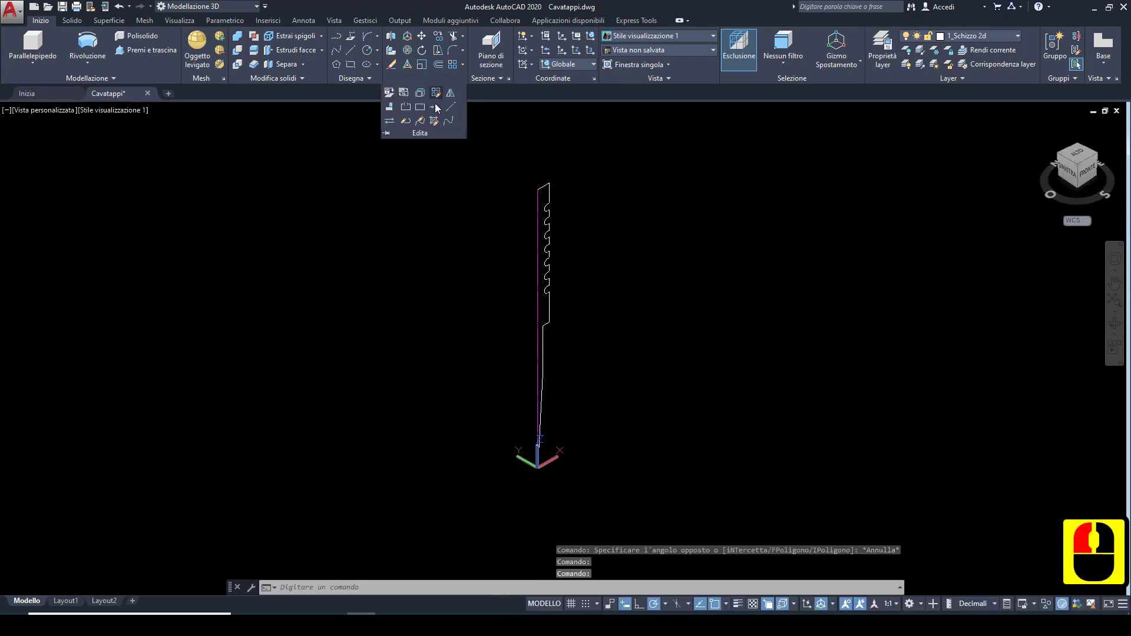
{"action": "left_click", "coordinate": [434, 107]}
{"action": "left_click", "coordinate": [484, 152]}
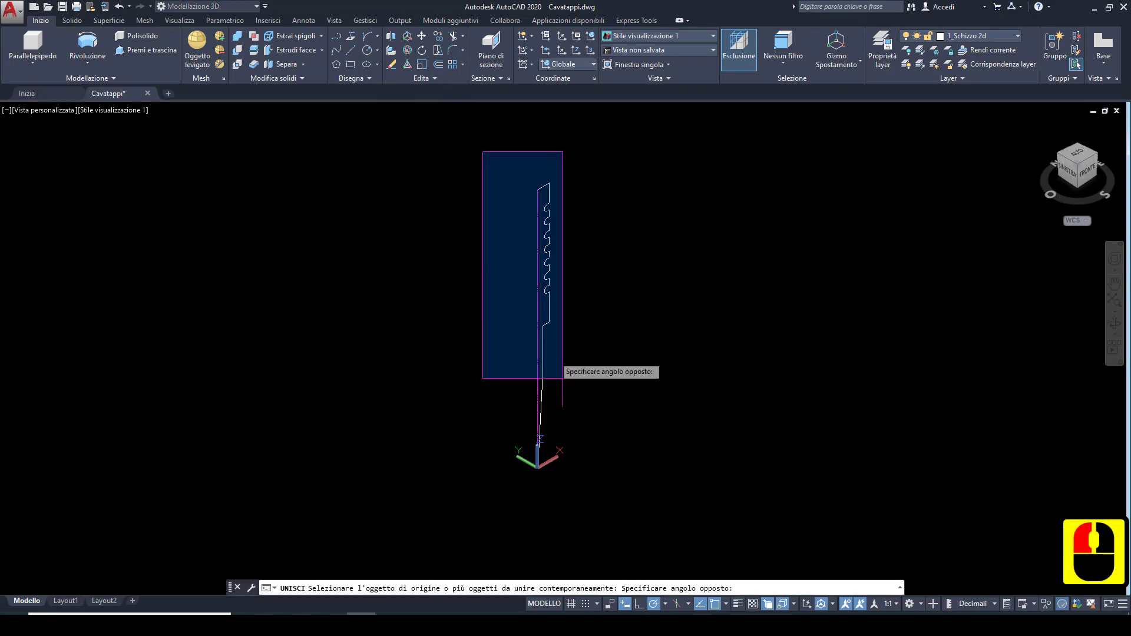
{"action": "left_click", "coordinate": [652, 524]}
{"action": "key", "text": "Return"}
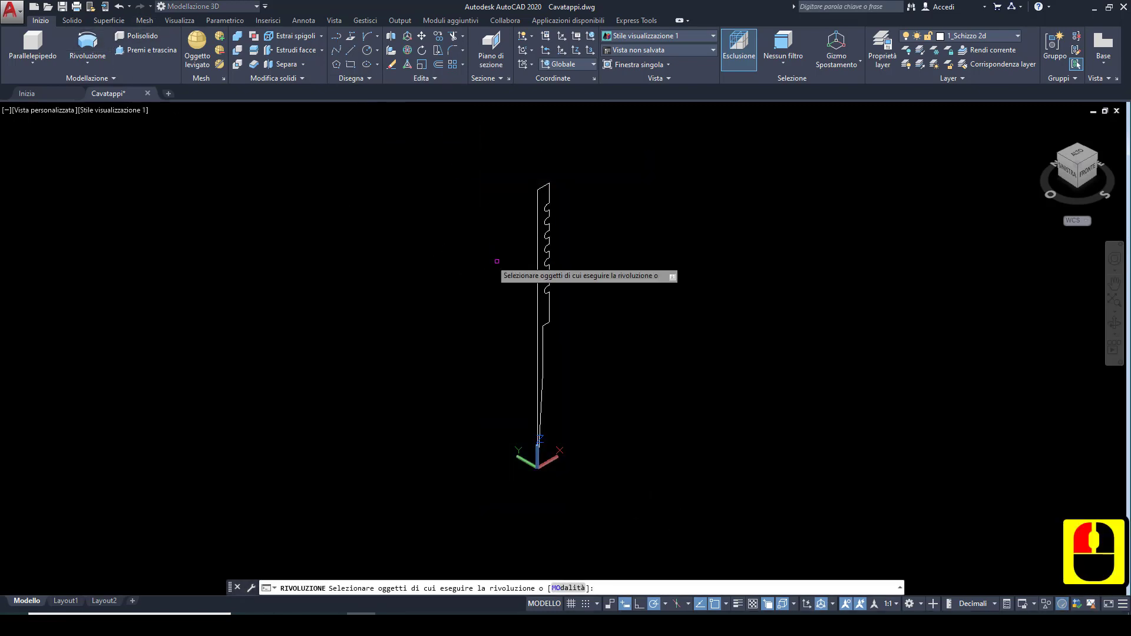
Step: Revolve the closed profile 360 degrees around the Z axis as a solid and delete its defining objects
{"action": "left_click", "coordinate": [536, 266]}
{"action": "right_click", "coordinate": [531, 268]}
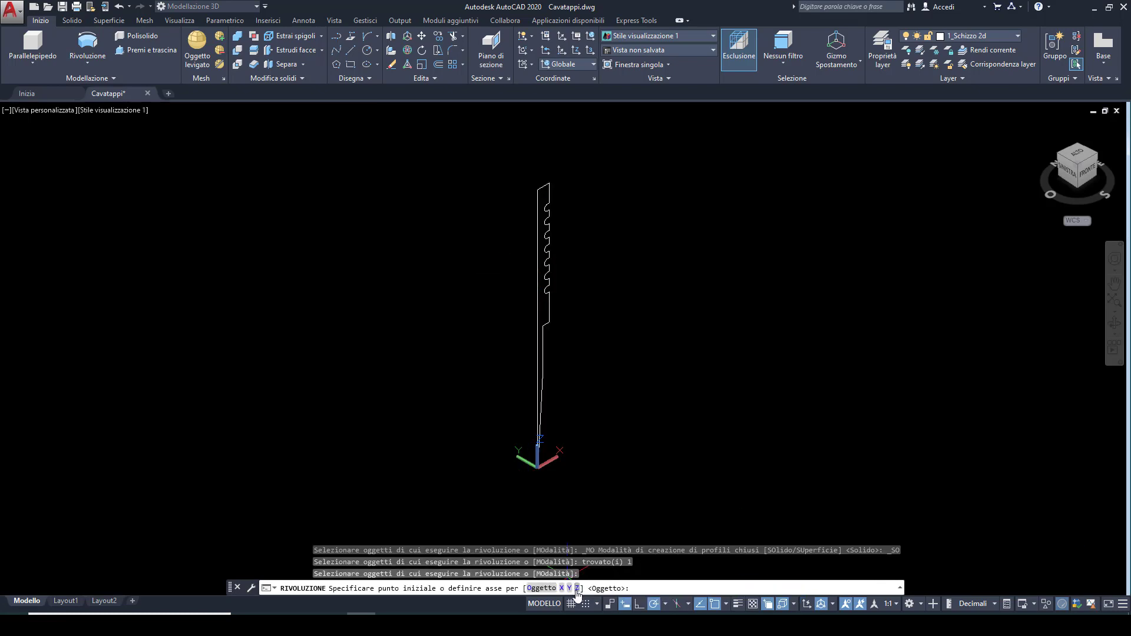
{"action": "left_click", "coordinate": [576, 588]}
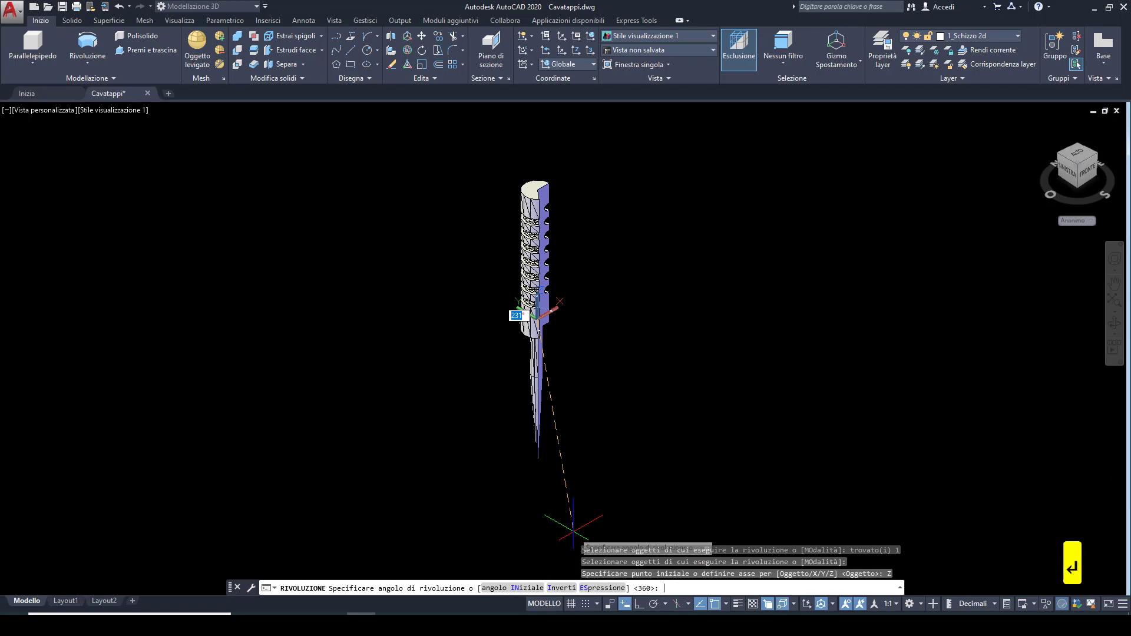
{"action": "key", "text": "Return"}
{"action": "scroll", "coordinate": [564, 294], "scroll_direction": "up", "scroll_amount": 2}
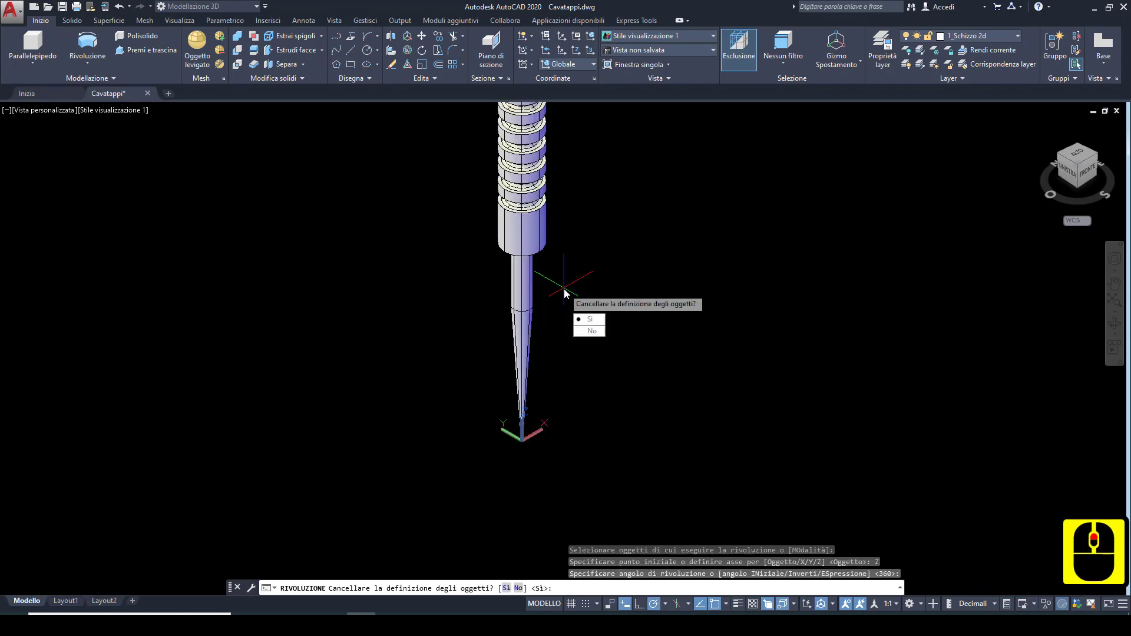
{"action": "scroll", "coordinate": [564, 294], "scroll_direction": "down", "scroll_amount": 2}
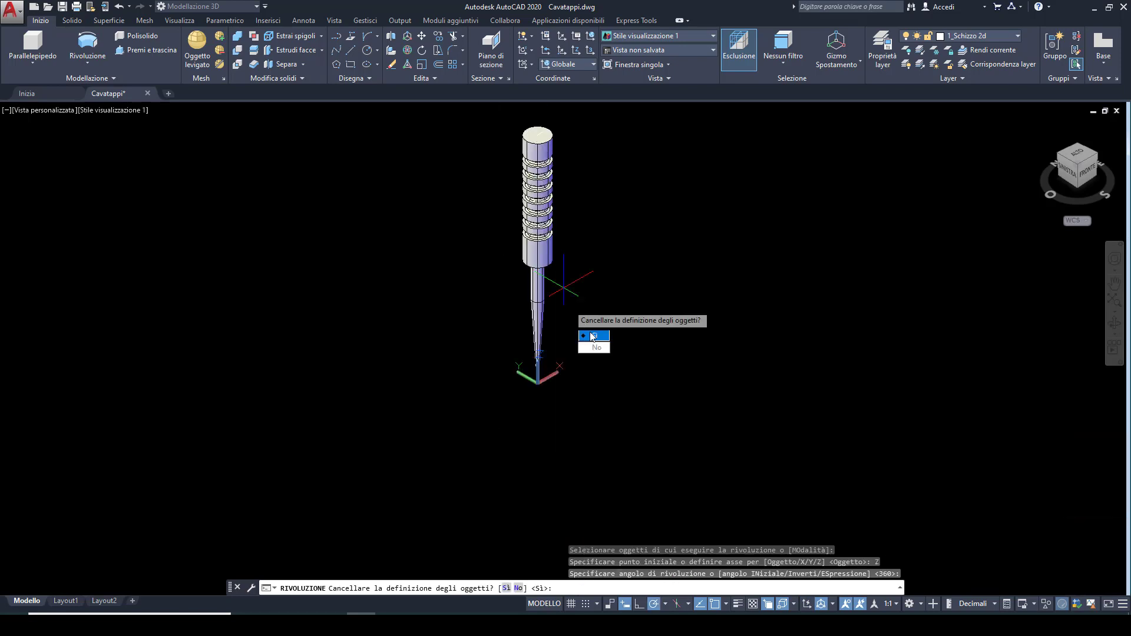
{"action": "left_click", "coordinate": [592, 336]}
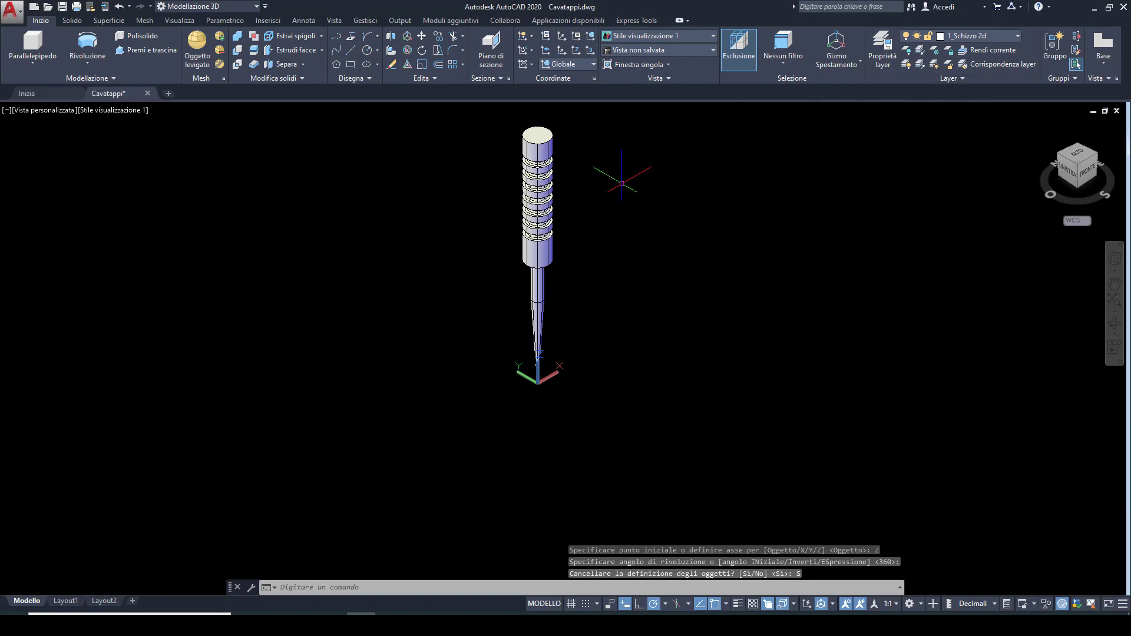
Step: Move the revolved solid to the layer 4_Part3d_2 and clear the selection
{"action": "left_click", "coordinate": [600, 194]}
{"action": "left_click", "coordinate": [548, 231]}
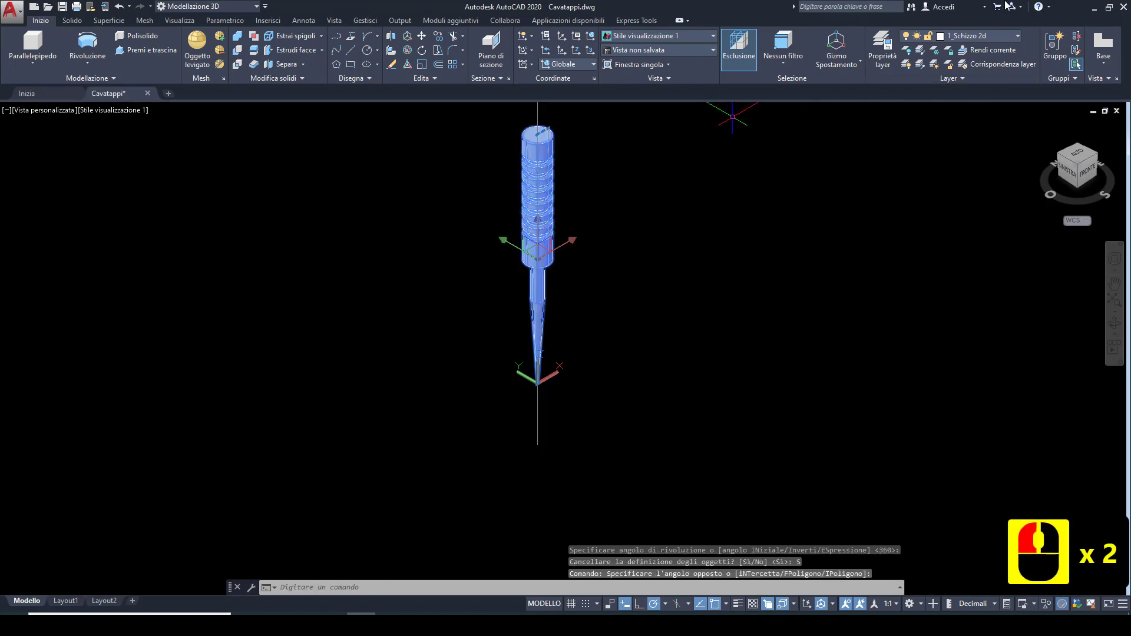
{"action": "left_click", "coordinate": [1013, 37]}
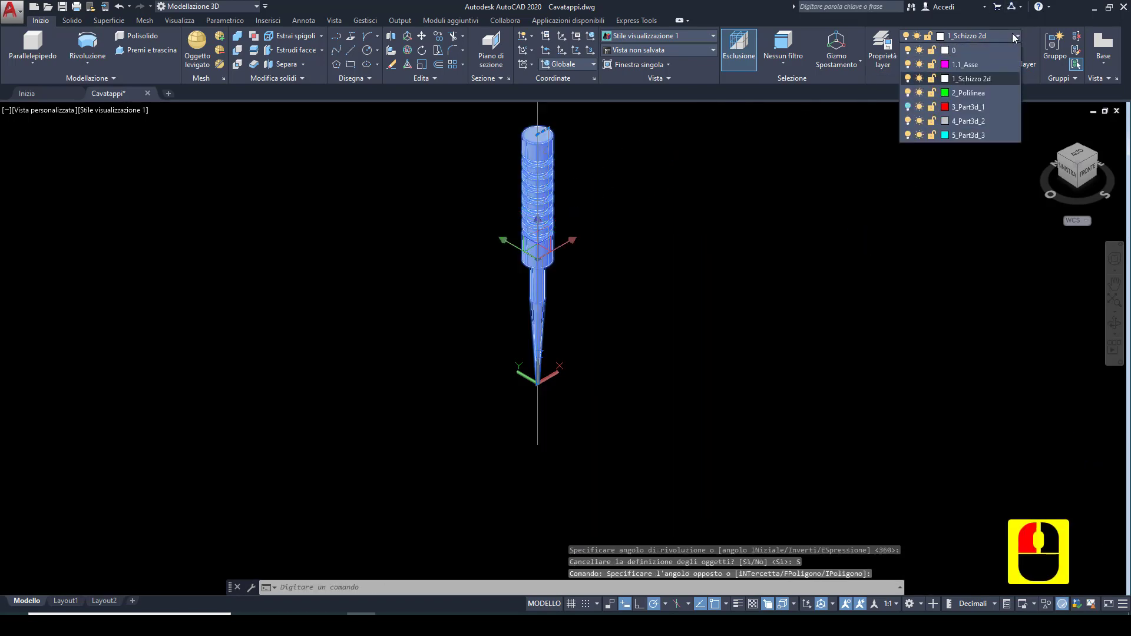
{"action": "left_click", "coordinate": [981, 122]}
{"action": "key", "text": "Escape"}
{"action": "key", "text": "Escape"}
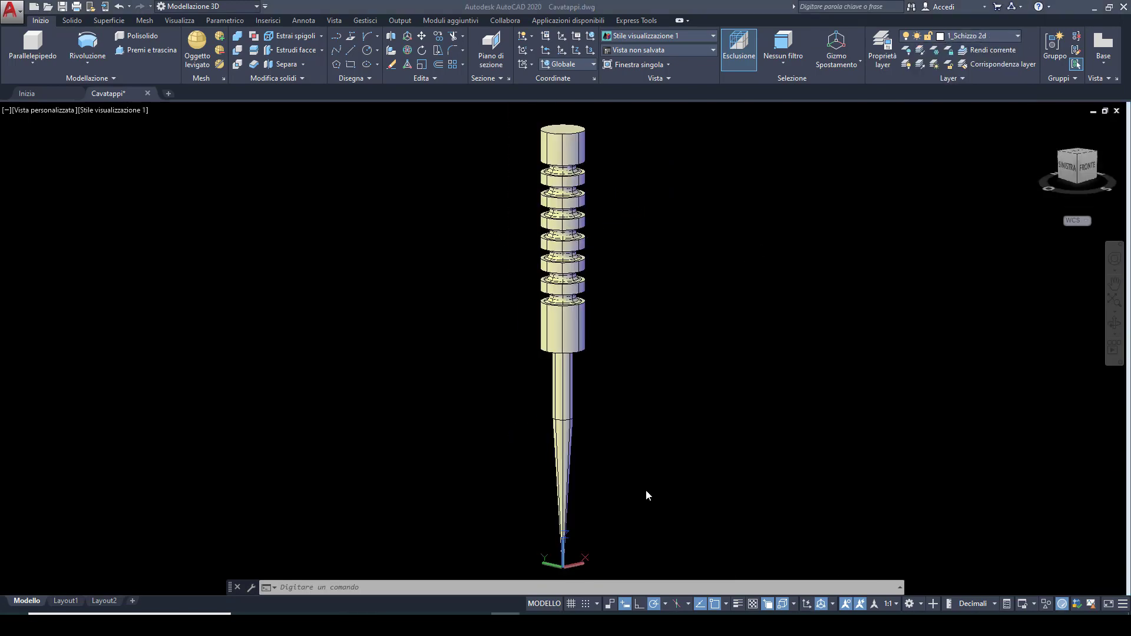
Step: Start a helix centred on the small end face of the tapered tip, with its 0.25 base radius at the face's edge
{"action": "double_click", "coordinate": [623, 477]}
{"action": "middle_click_drag", "start_coordinate": [616, 465], "coordinate": [648, 277], "text": "shift"}
{"action": "scroll", "coordinate": [629, 403], "scroll_direction": "up", "scroll_amount": 11}
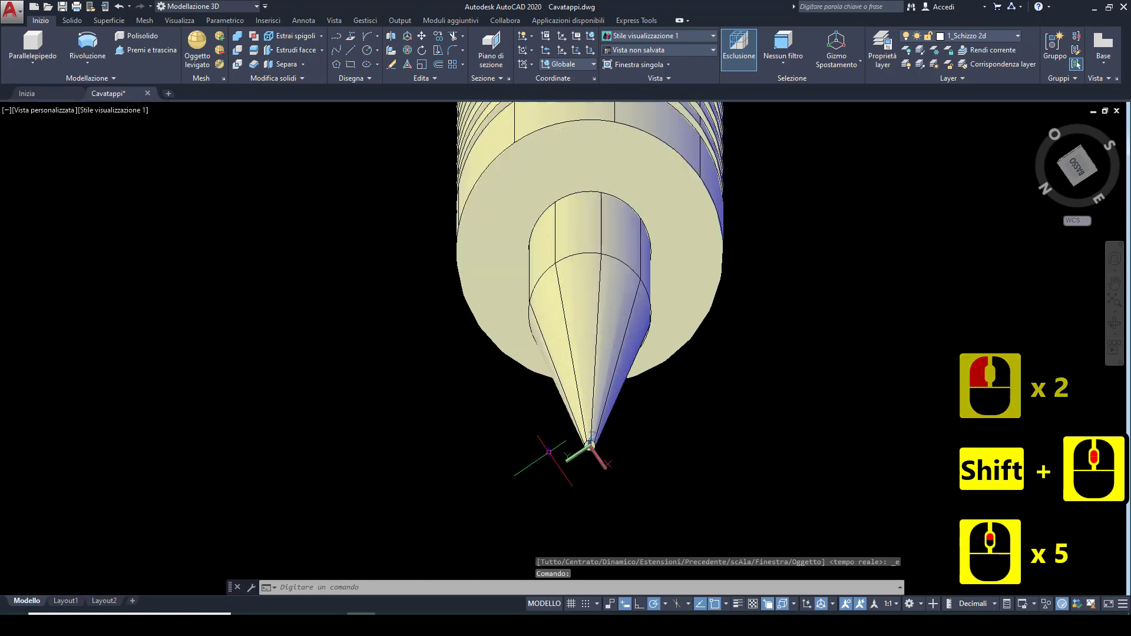
{"action": "scroll", "coordinate": [588, 353], "scroll_direction": "up", "scroll_amount": 2}
{"action": "mouse_move", "coordinate": [581, 351]}
{"action": "middle_mouse_down", "text": "shift"}
{"action": "mouse_move", "coordinate": [576, 388]}
{"action": "mouse_move", "coordinate": [588, 353]}
{"action": "middle_mouse_up", "text": "shift"}
{"action": "scroll", "coordinate": [576, 385], "scroll_direction": "down", "scroll_amount": 7}
{"action": "middle_click_drag", "start_coordinate": [588, 402], "coordinate": [607, 288]}
{"action": "scroll", "coordinate": [591, 489], "scroll_direction": "up", "scroll_amount": 7}
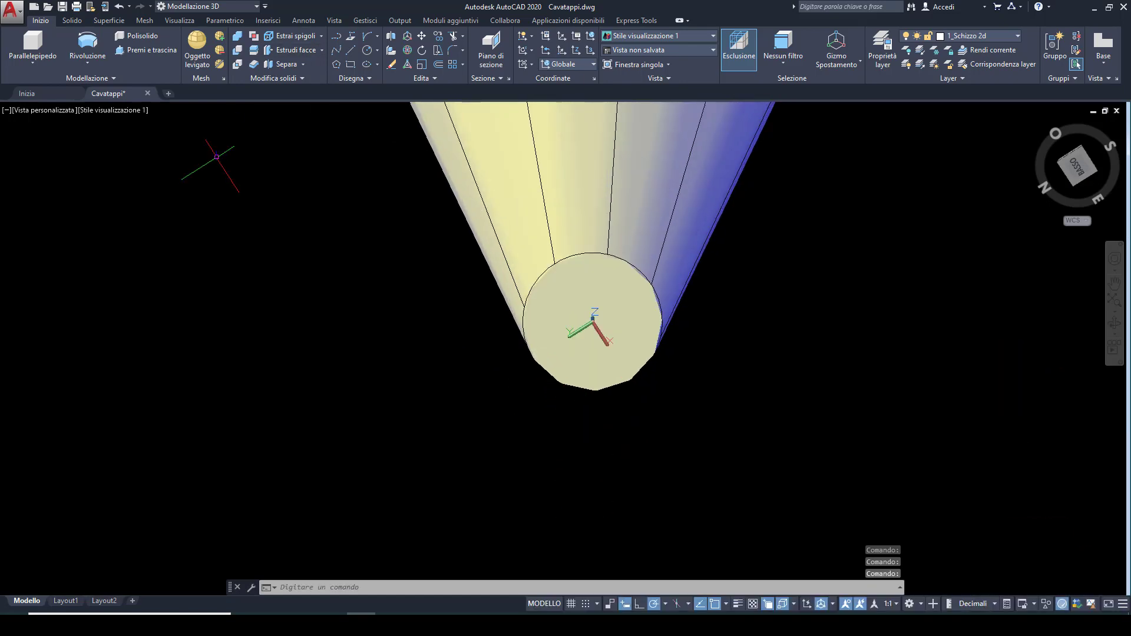
{"action": "left_click", "coordinate": [366, 75]}
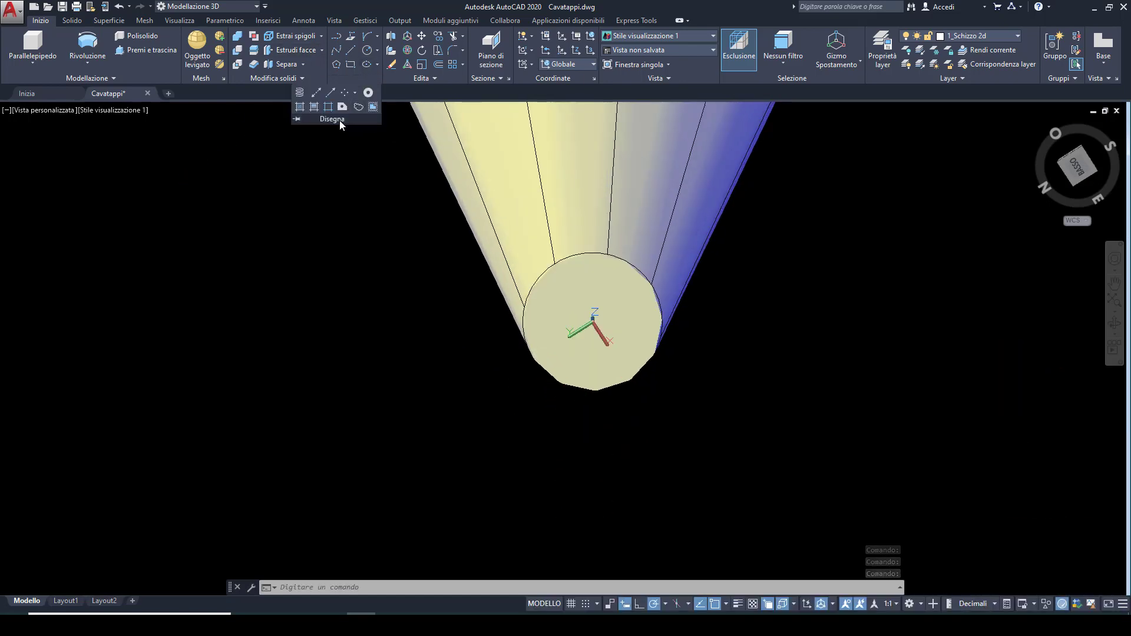
{"action": "left_click", "coordinate": [301, 94]}
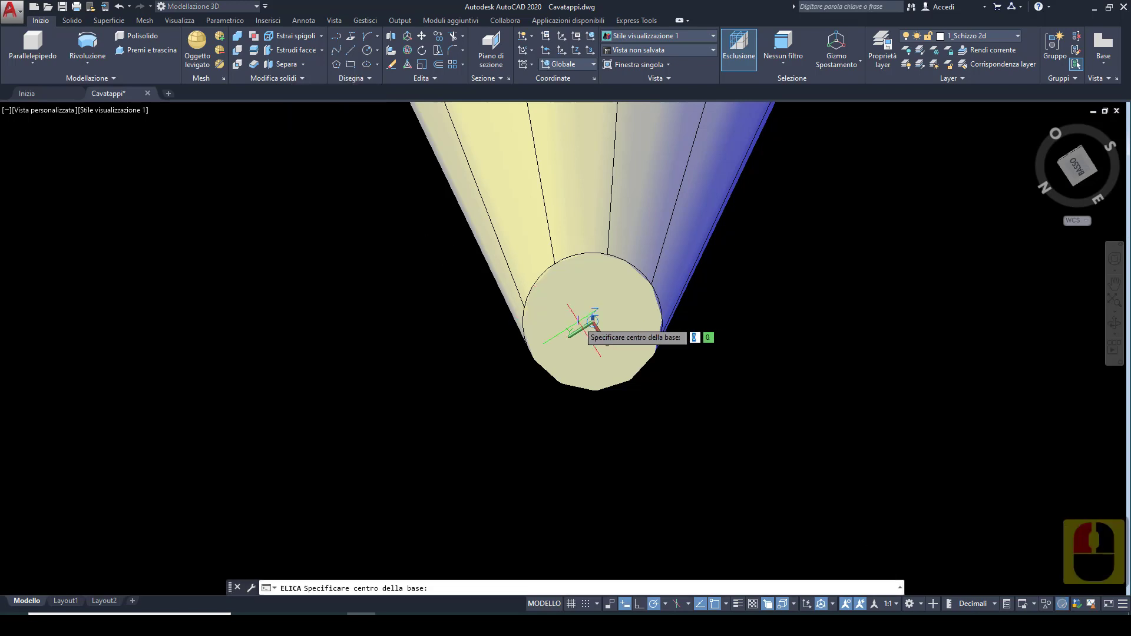
{"action": "left_click", "coordinate": [594, 319]}
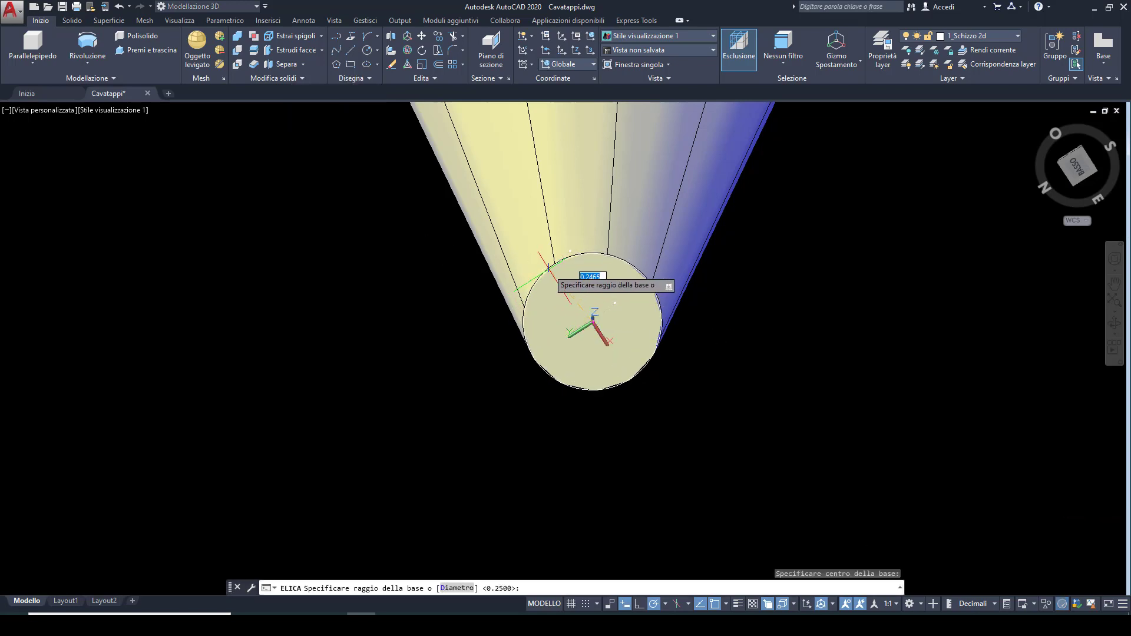
{"action": "left_click", "coordinate": [553, 264]}
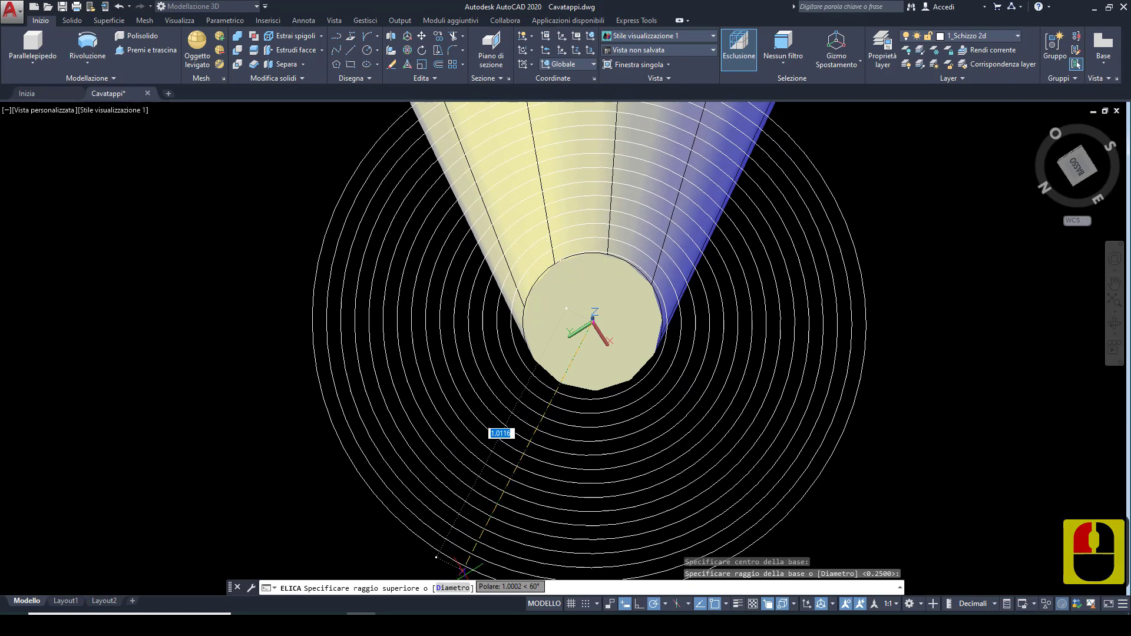
Step: Set the helix's upper diameter to 5.38 and its number of turns to 8
{"action": "left_click", "coordinate": [453, 588]}
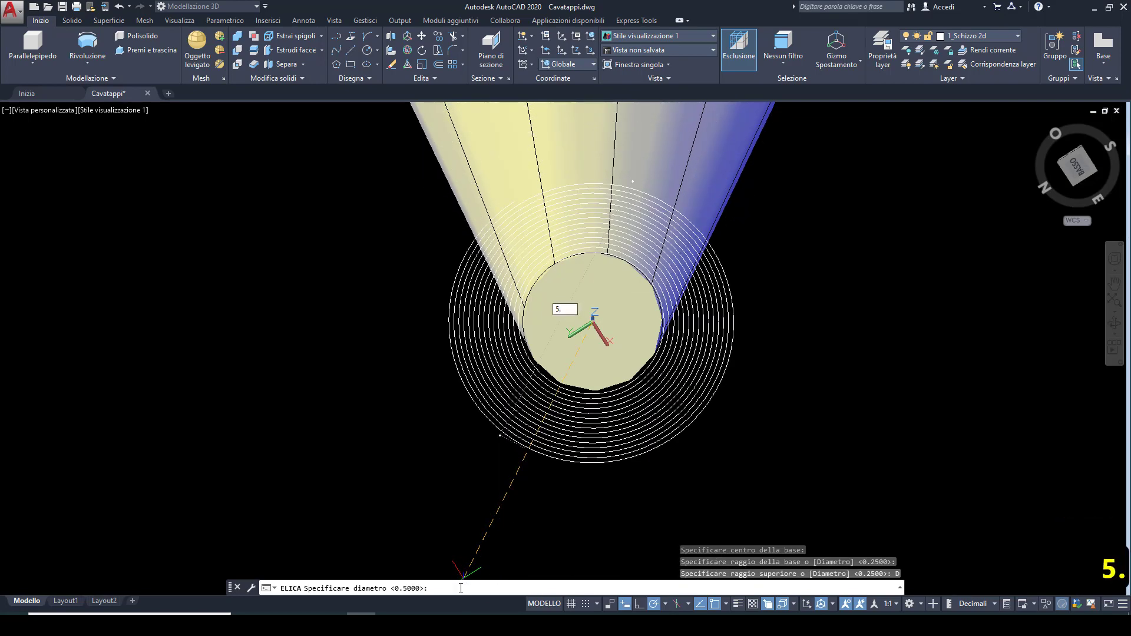
{"action": "key", "text": "Return"}
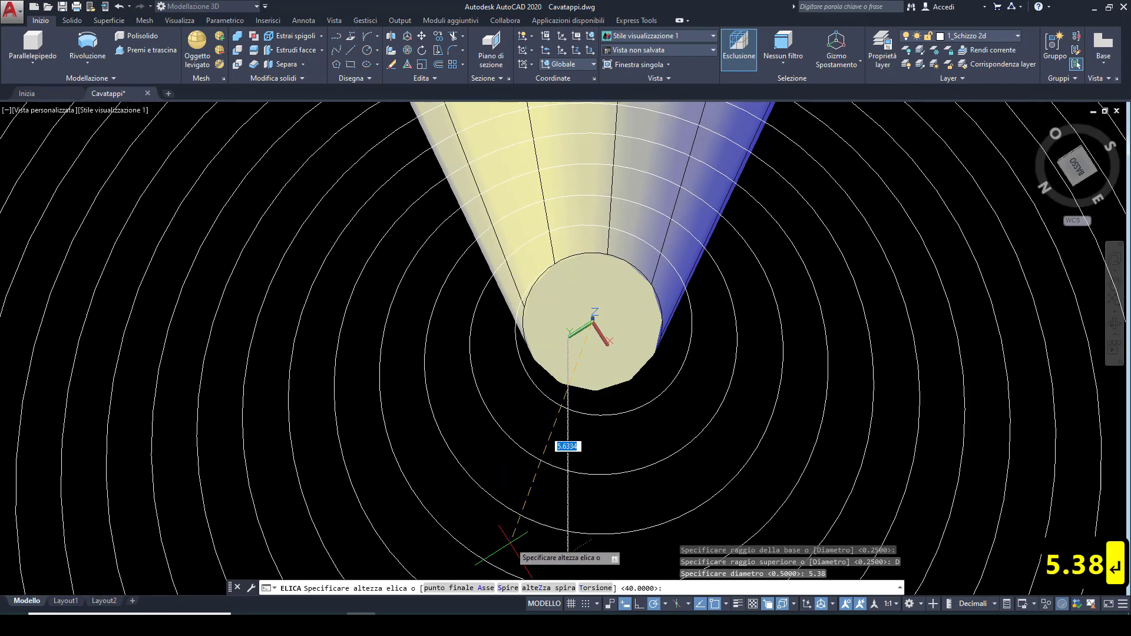
{"action": "left_click", "coordinate": [505, 588]}
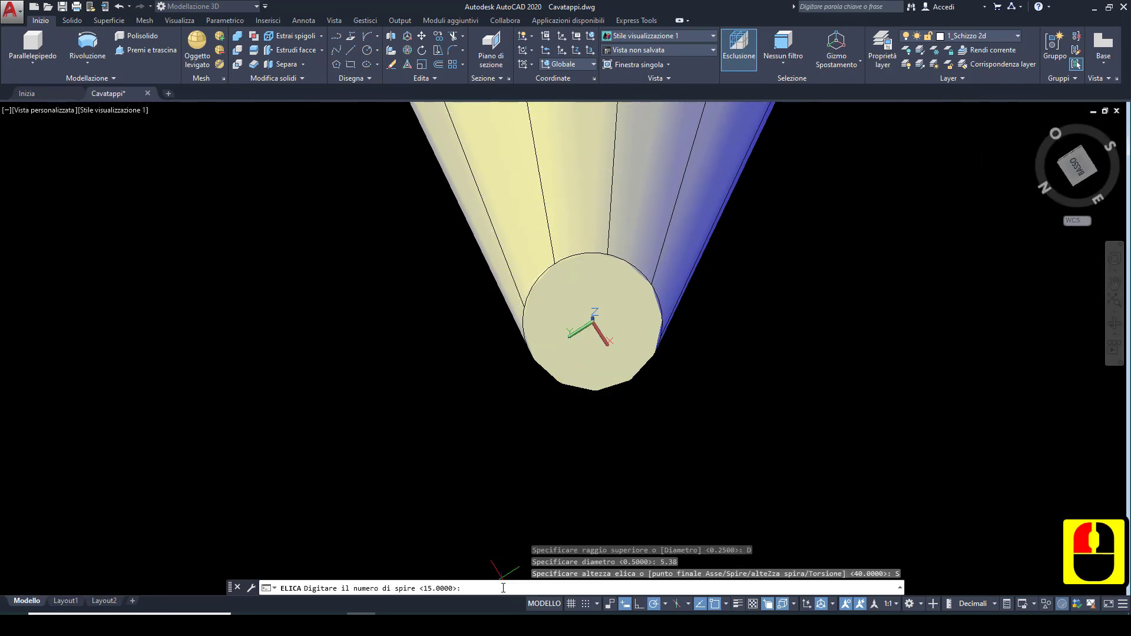
{"action": "left_click", "coordinate": [503, 588]}
{"action": "type", "text": "8"}
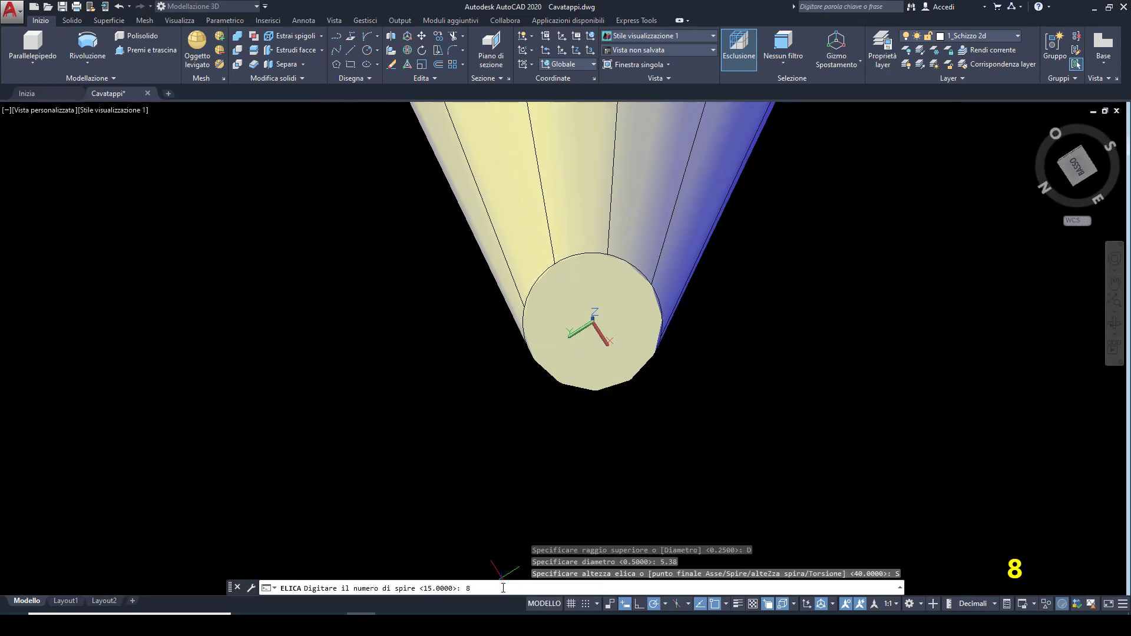
{"action": "key", "text": "Return"}
Step: Complete the helix along the taper with a height of 40
{"action": "scroll", "coordinate": [489, 454], "scroll_direction": "down", "scroll_amount": 5}
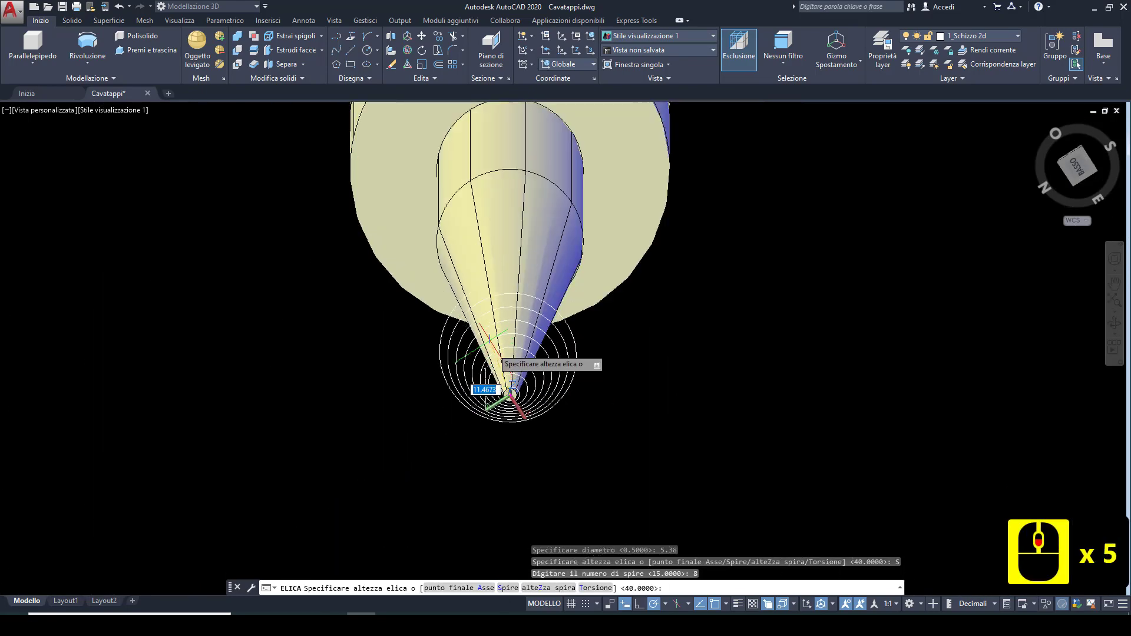
{"action": "scroll", "coordinate": [489, 412], "scroll_direction": "up", "scroll_amount": 5}
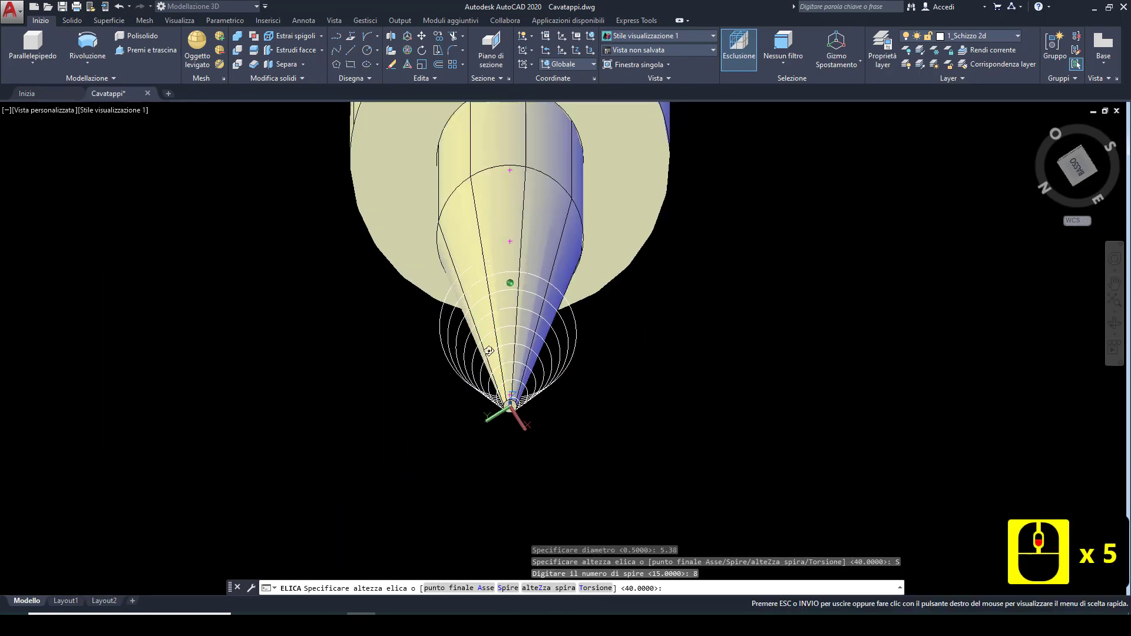
{"action": "middle_click_drag", "start_coordinate": [489, 412], "coordinate": [490, 450], "text": "shift"}
{"action": "scroll", "coordinate": [490, 451], "scroll_direction": "down", "scroll_amount": 3}
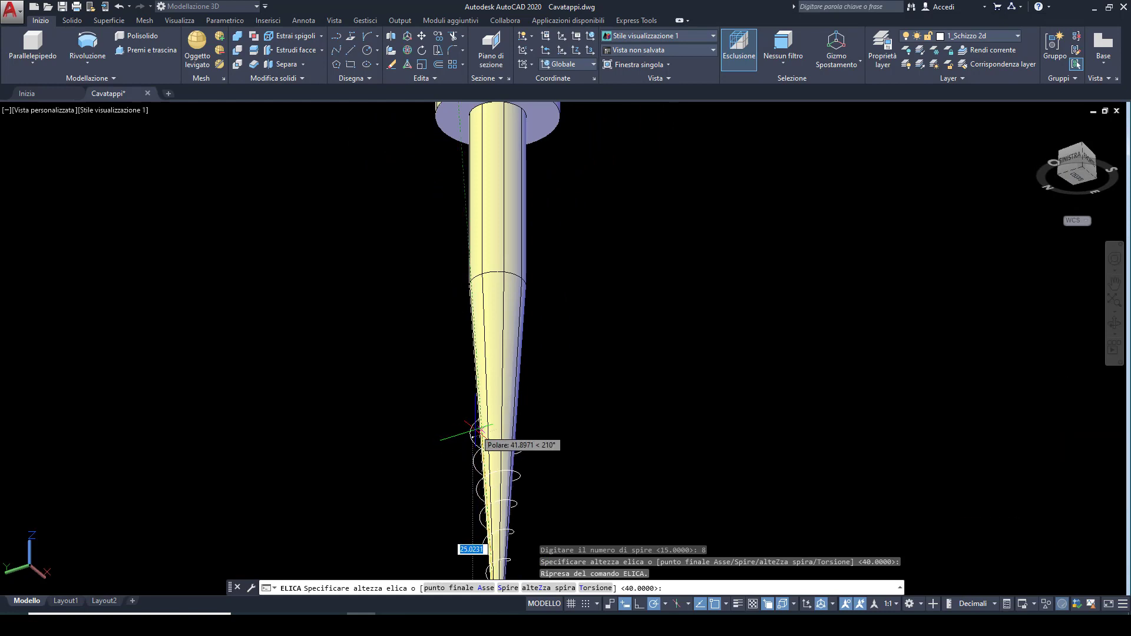
{"action": "key", "text": "Return"}
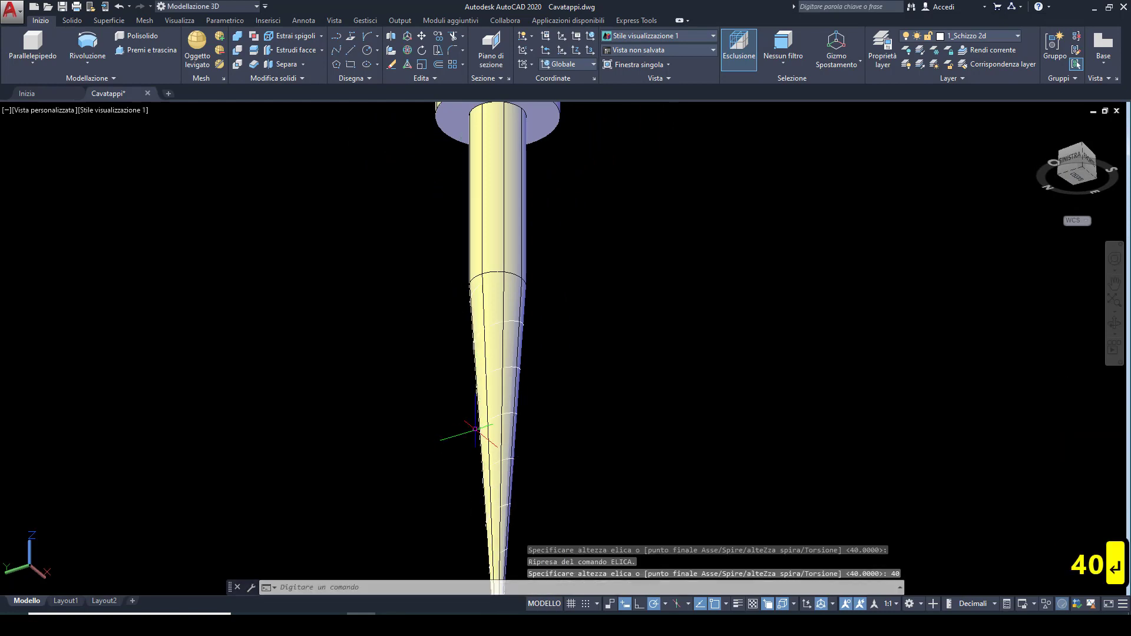
Step: Check the turn height of the helix in its properties
{"action": "scroll", "coordinate": [542, 384], "scroll_direction": "down", "scroll_amount": 2}
{"action": "scroll", "coordinate": [522, 347], "scroll_direction": "up", "scroll_amount": 3}
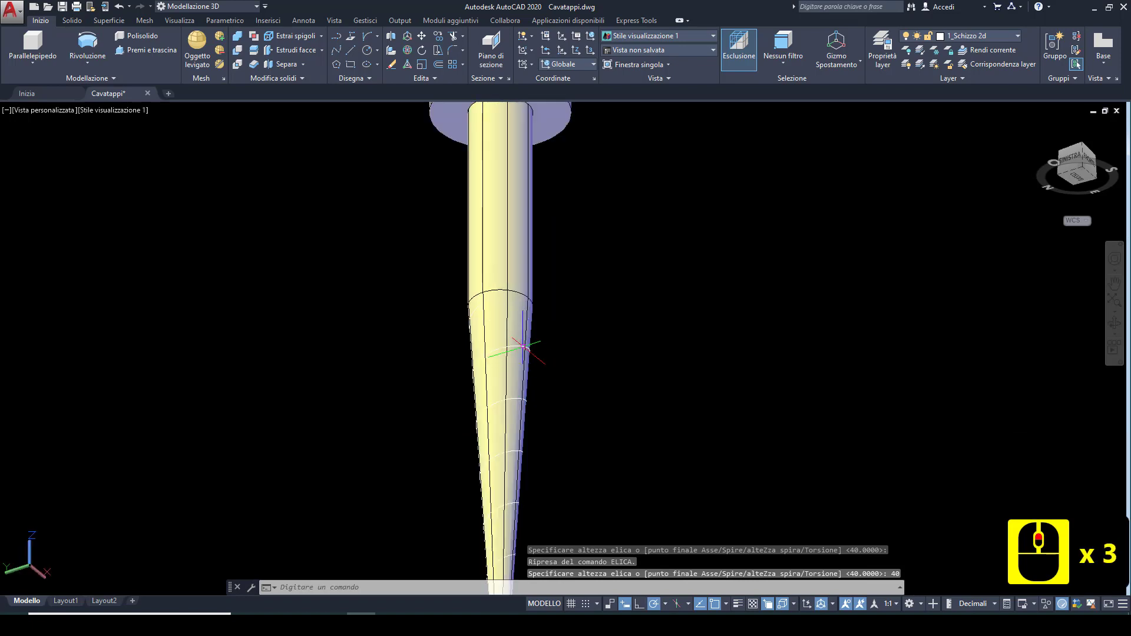
{"action": "left_click", "coordinate": [524, 352]}
{"action": "left_click", "coordinate": [568, 405]}
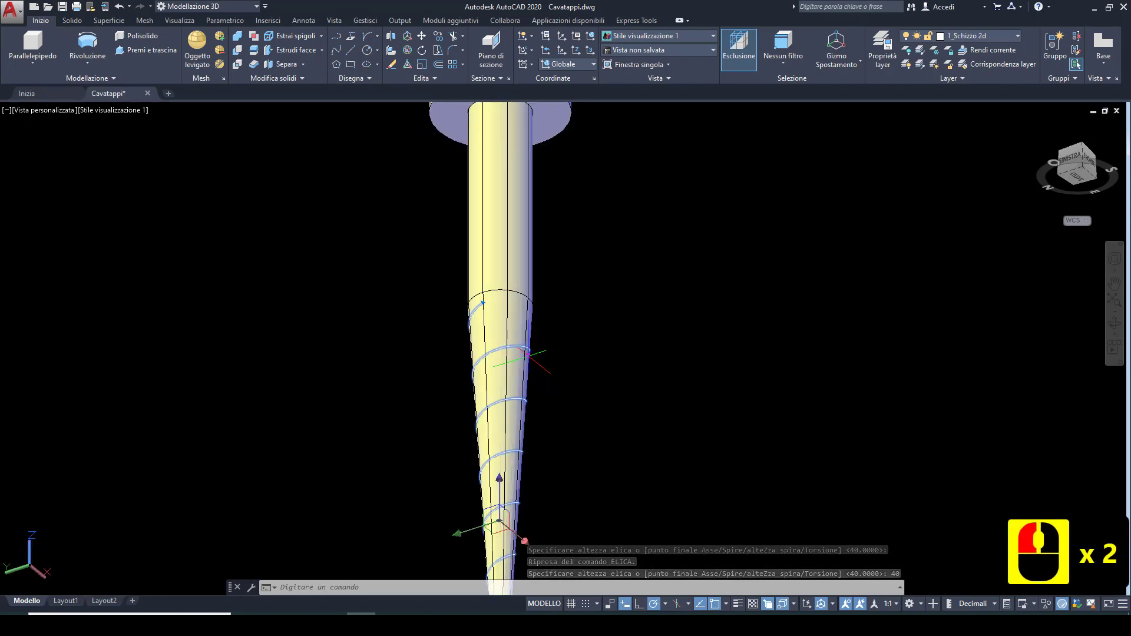
{"action": "right_click", "coordinate": [529, 341]}
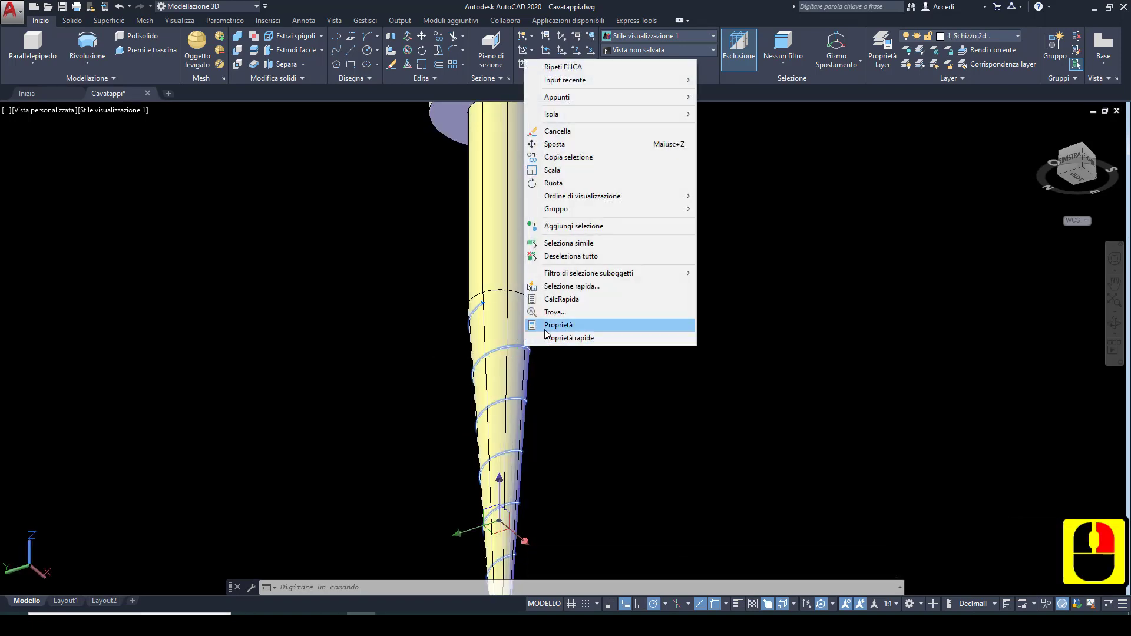
{"action": "left_click", "coordinate": [545, 325]}
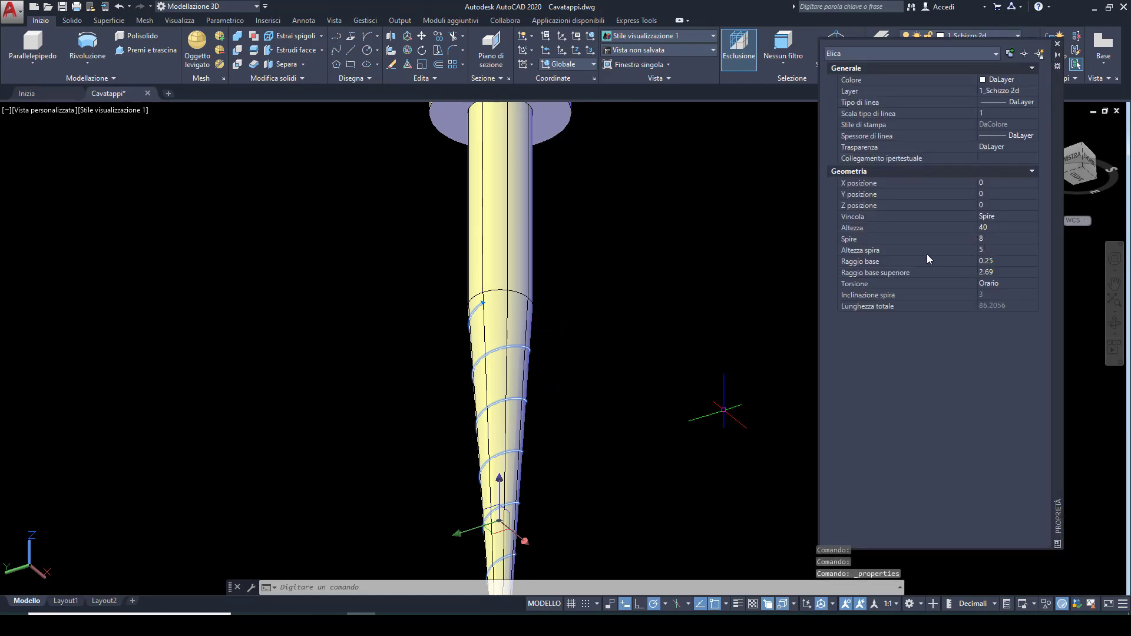
{"action": "left_click", "coordinate": [883, 253]}
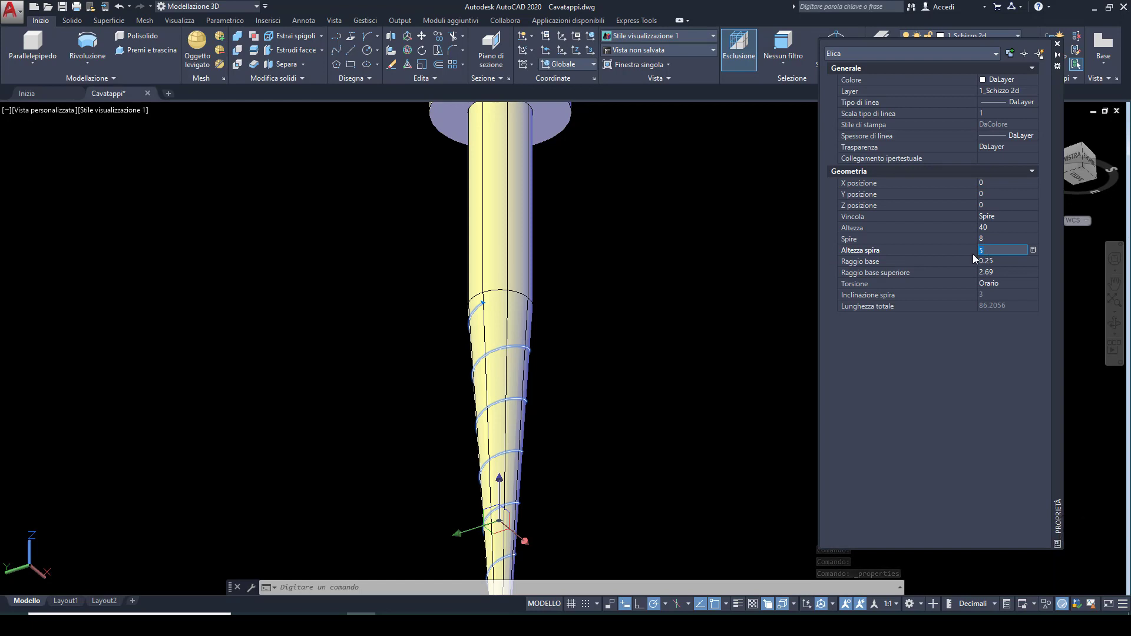
Step: Close the helix's properties, select the helix, and examine where it starts on the small end face of the tip
{"action": "left_click", "coordinate": [1058, 45]}
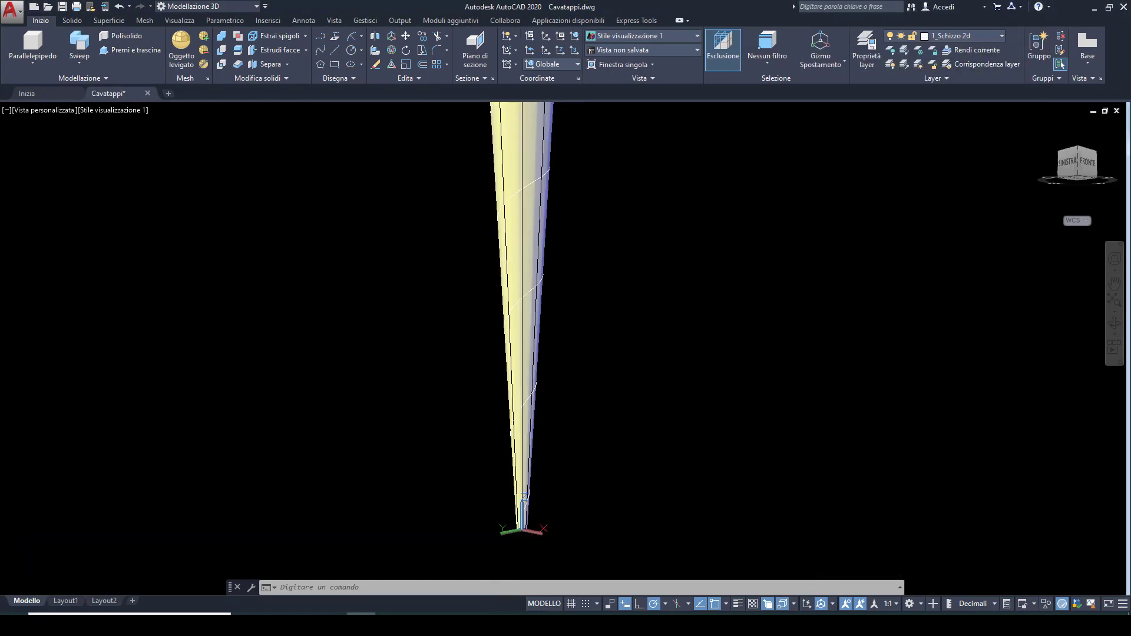
{"action": "left_click", "coordinate": [532, 394]}
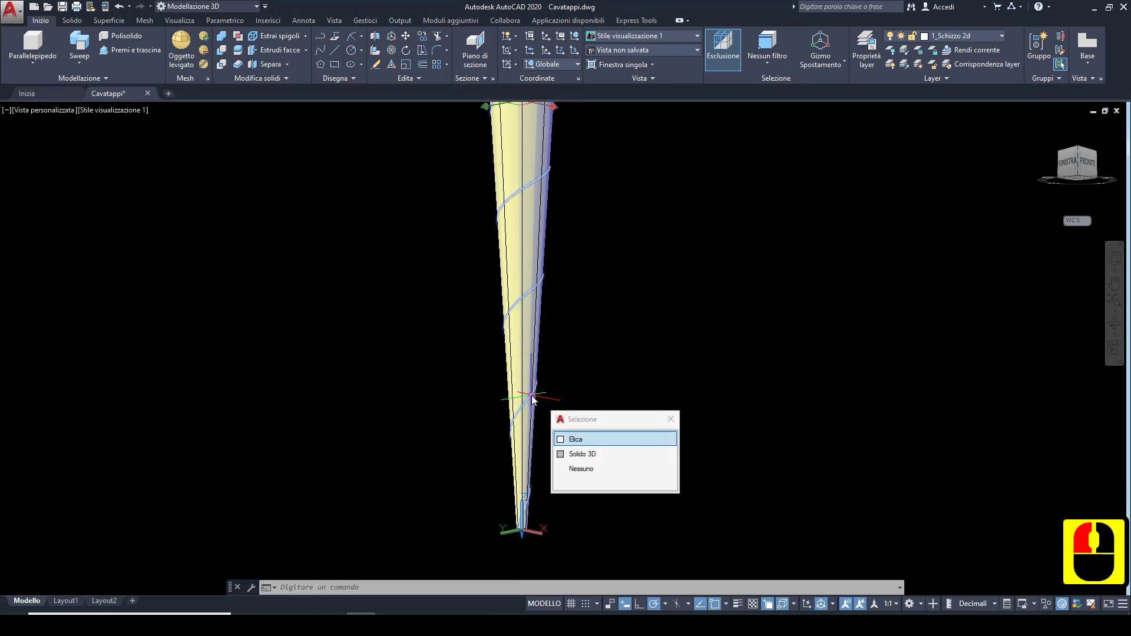
{"action": "left_click", "coordinate": [565, 438]}
{"action": "mouse_move", "coordinate": [545, 484]}
{"action": "middle_mouse_down", "text": "shift"}
{"action": "mouse_move", "coordinate": [566, 412]}
{"action": "mouse_move", "coordinate": [578, 525]}
{"action": "mouse_move", "coordinate": [525, 489]}
{"action": "middle_mouse_up", "text": "shift"}
{"action": "scroll", "coordinate": [524, 489], "scroll_direction": "up", "scroll_amount": 9}
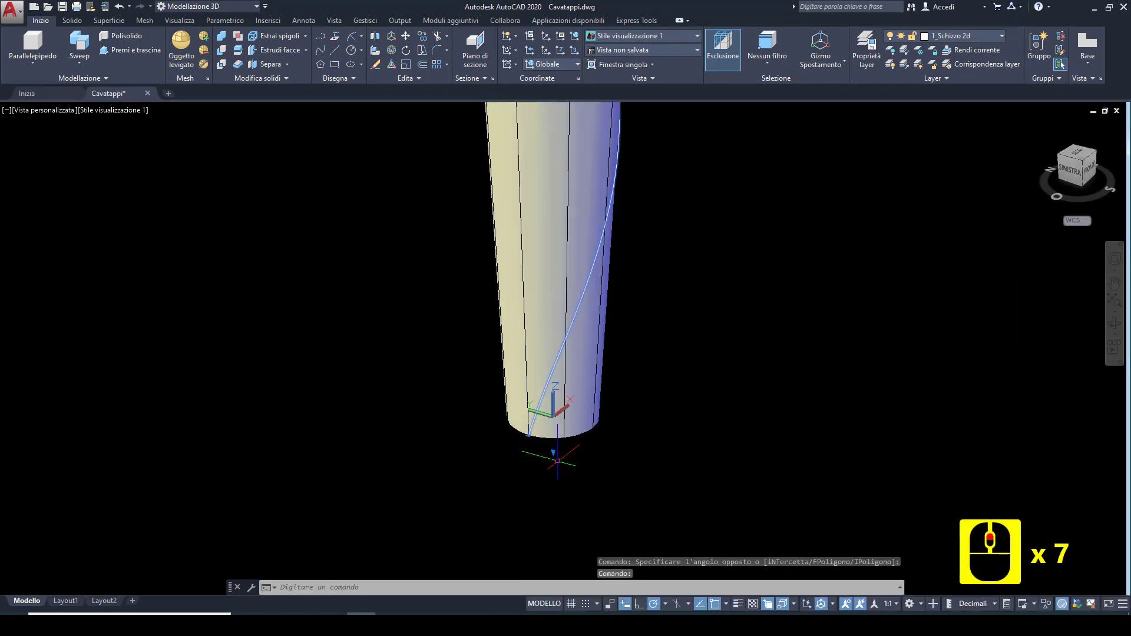
{"action": "mouse_move", "coordinate": [607, 454]}
{"action": "middle_mouse_down", "text": "shift"}
{"action": "mouse_move", "coordinate": [725, 454]}
{"action": "mouse_move", "coordinate": [687, 454]}
{"action": "middle_mouse_up", "text": "shift"}
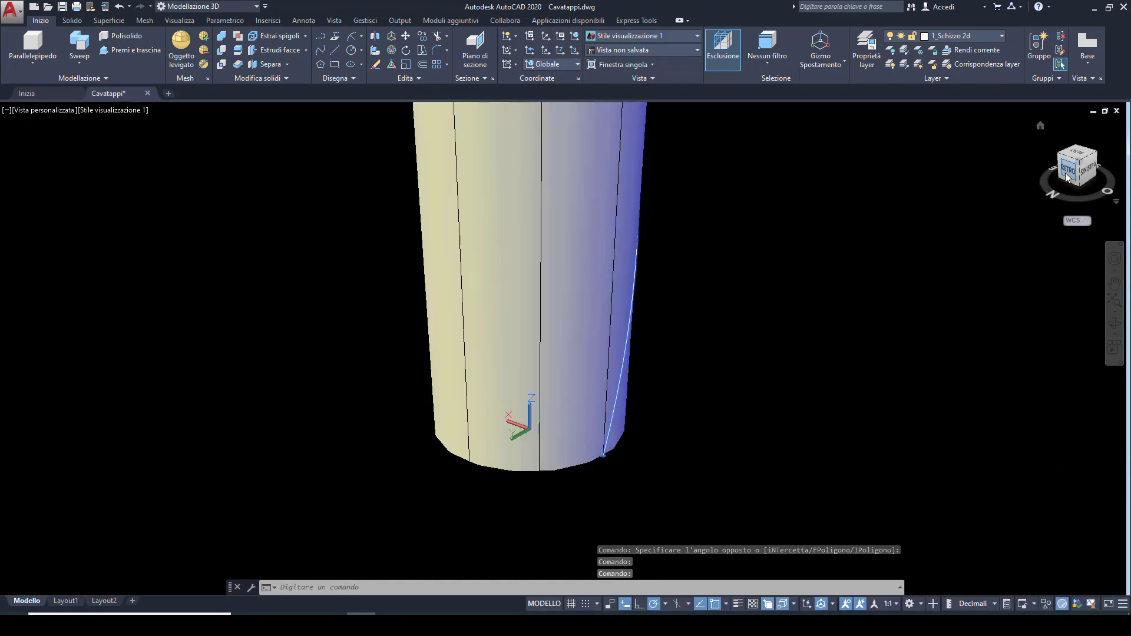
Step: Show the model from the back and set the coordinate system to the Retro (back) orientation
{"action": "left_click", "coordinate": [1065, 172]}
{"action": "middle_click_drag", "start_coordinate": [680, 389], "coordinate": [682, 209]}
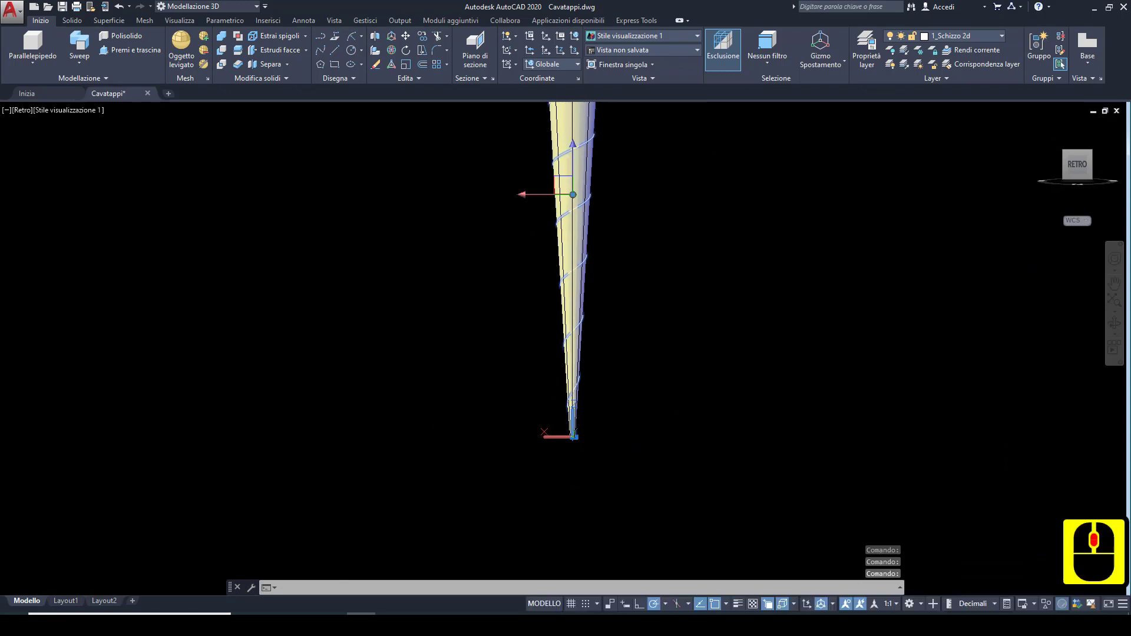
{"action": "left_click", "coordinate": [577, 65]}
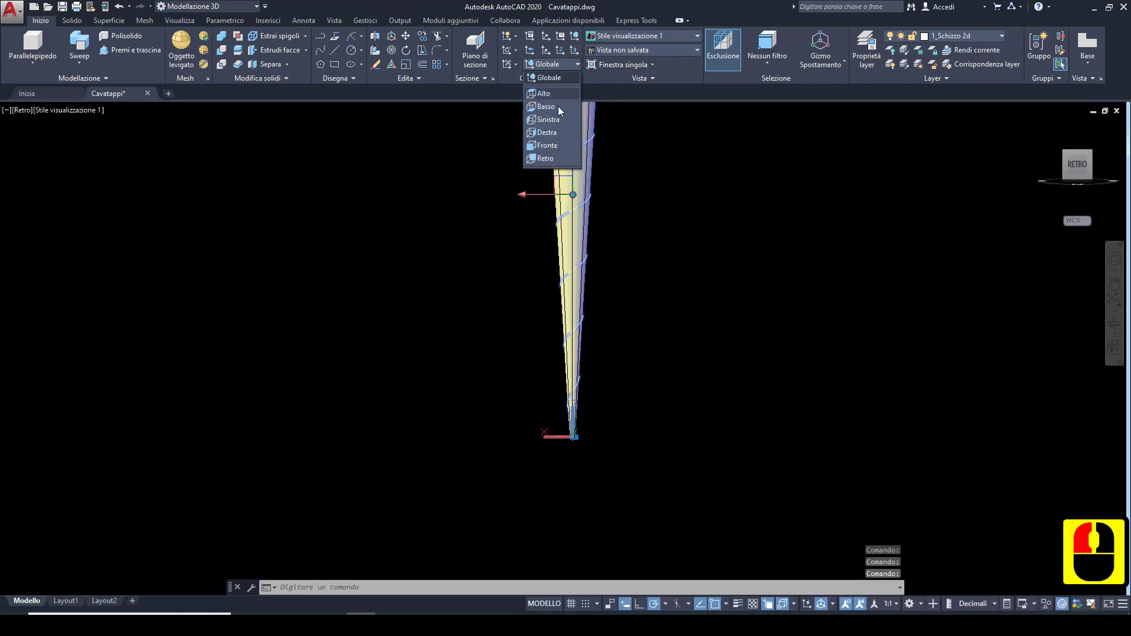
{"action": "left_click", "coordinate": [542, 158]}
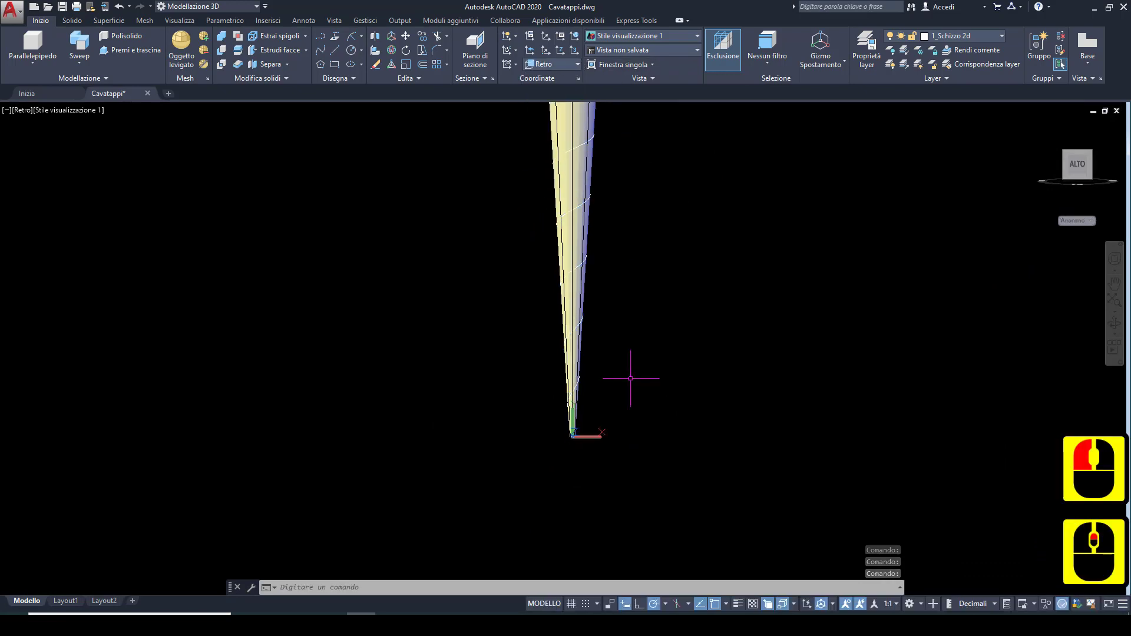
{"action": "middle_click", "coordinate": [616, 363]}
{"action": "middle_click", "coordinate": [617, 363]}
{"action": "key", "text": "Escape"}
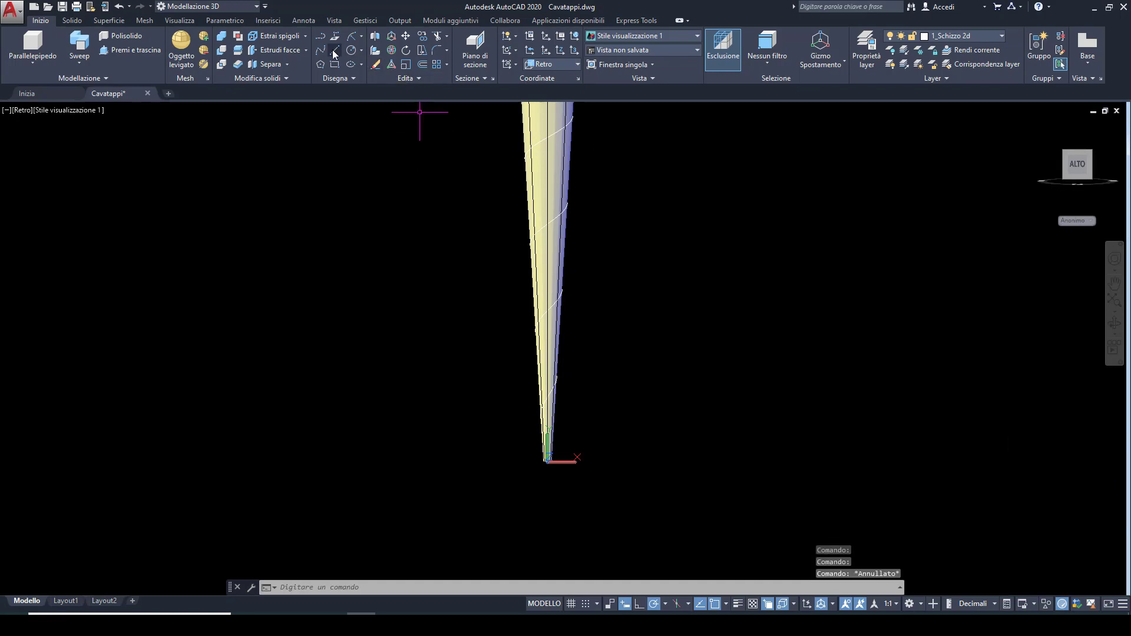
Step: Draw a vertical line 1 unit long in the empty space beside the lower part of the tip
{"action": "type", "text": "l"}
{"action": "key", "text": "Return"}
{"action": "scroll", "coordinate": [575, 384], "scroll_direction": "up", "scroll_amount": 1}
{"action": "left_click", "coordinate": [629, 398]}
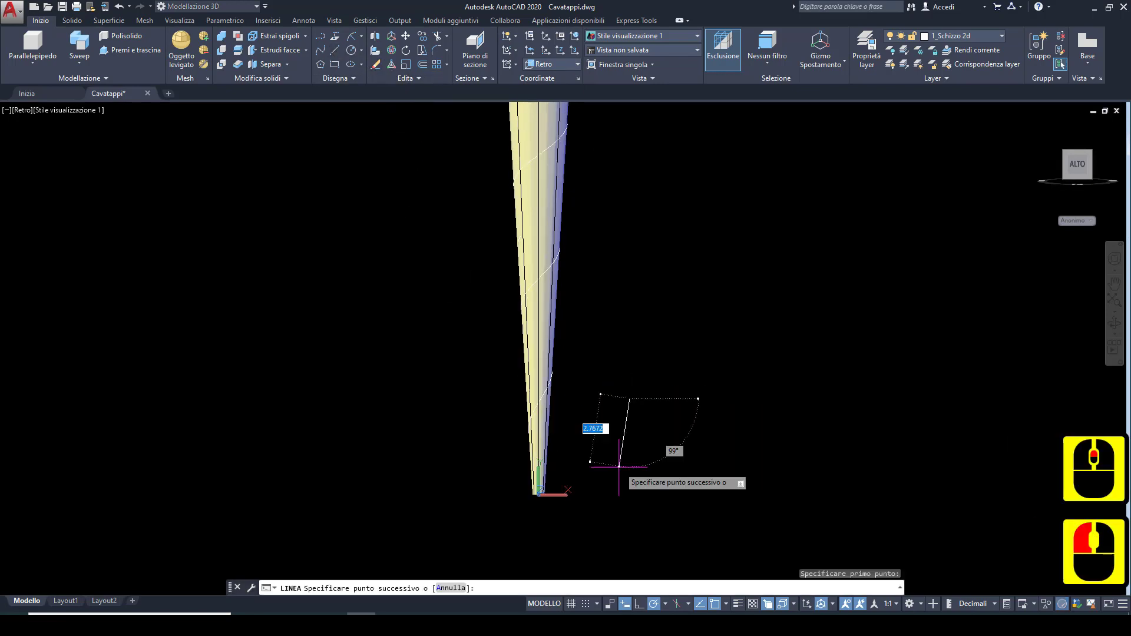
{"action": "type", "text": "1"}
{"action": "key", "text": "Return"}
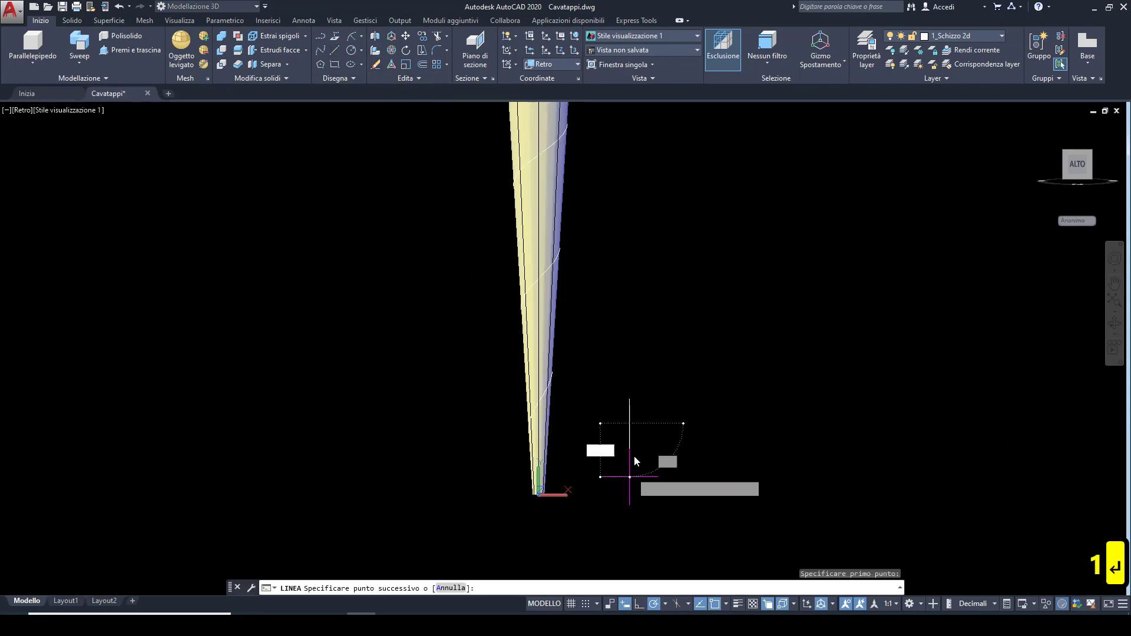
{"action": "scroll", "coordinate": [624, 406], "scroll_direction": "up", "scroll_amount": 2}
{"action": "key", "text": "Escape"}
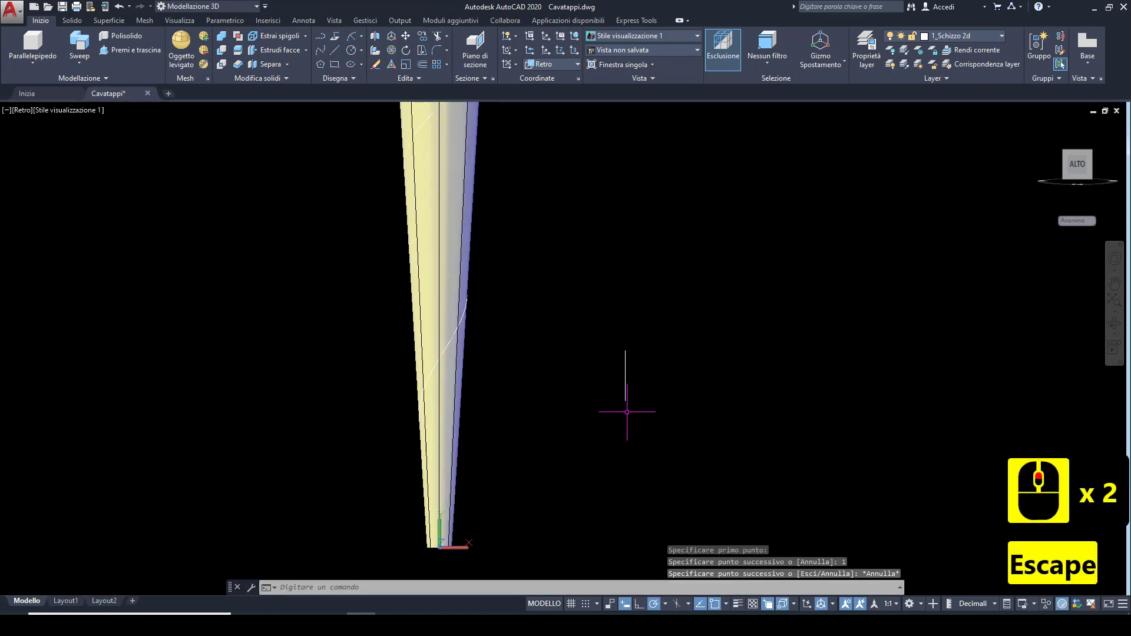
Step: Draw a horizontal line 3 units long from the vertical line's midpoint, pointing away from the tip
{"action": "left_click", "coordinate": [335, 51]}
{"action": "left_click", "coordinate": [627, 380]}
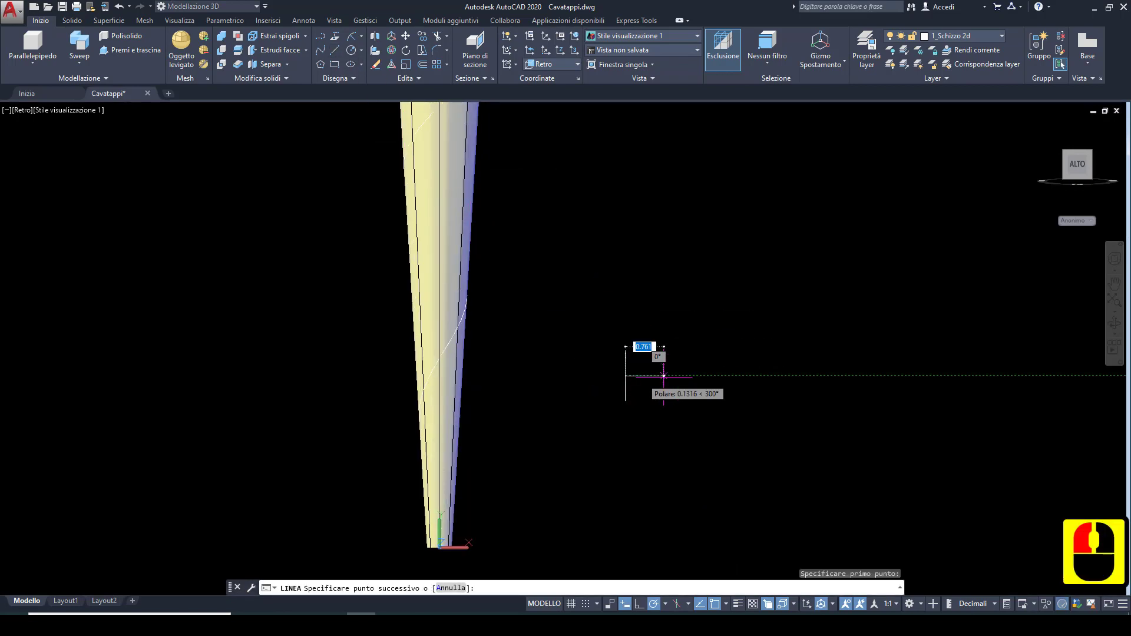
{"action": "scroll", "coordinate": [680, 384], "scroll_direction": "up", "scroll_amount": 2}
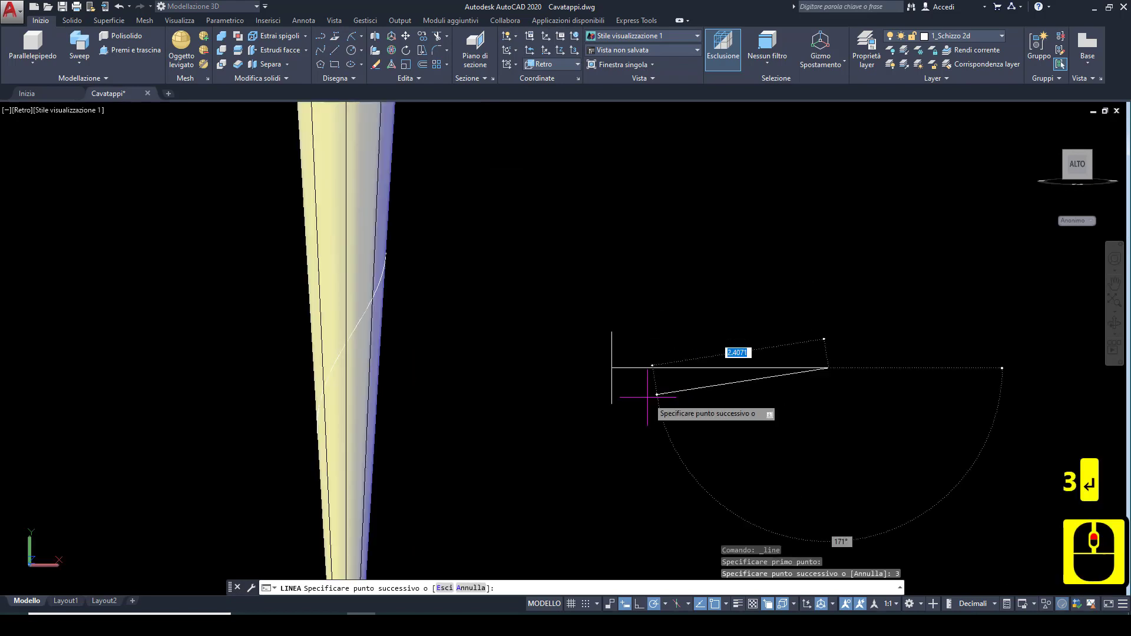
Step: Connect the horizontal line's outer end to both ends of the vertical line with two sloping lines, forming a triangle
{"action": "left_click", "coordinate": [612, 403]}
{"action": "key", "text": "Escape"}
{"action": "left_click", "coordinate": [827, 367]}
{"action": "key", "text": "Escape"}
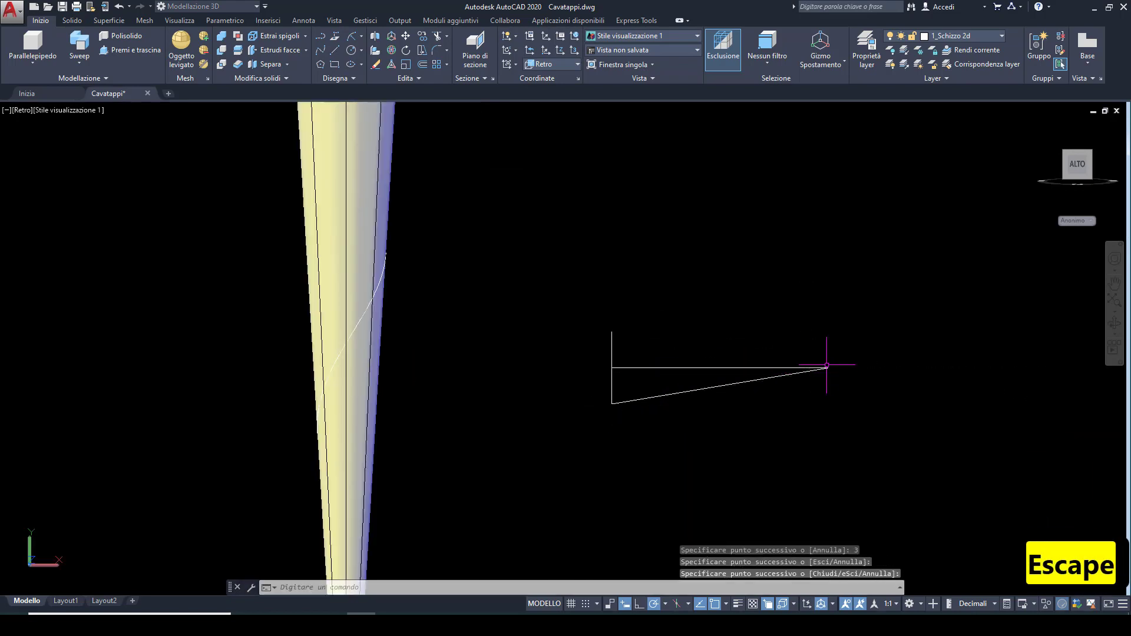
{"action": "key", "text": "Escape"}
{"action": "key", "text": "Return"}
{"action": "left_click", "coordinate": [828, 367]}
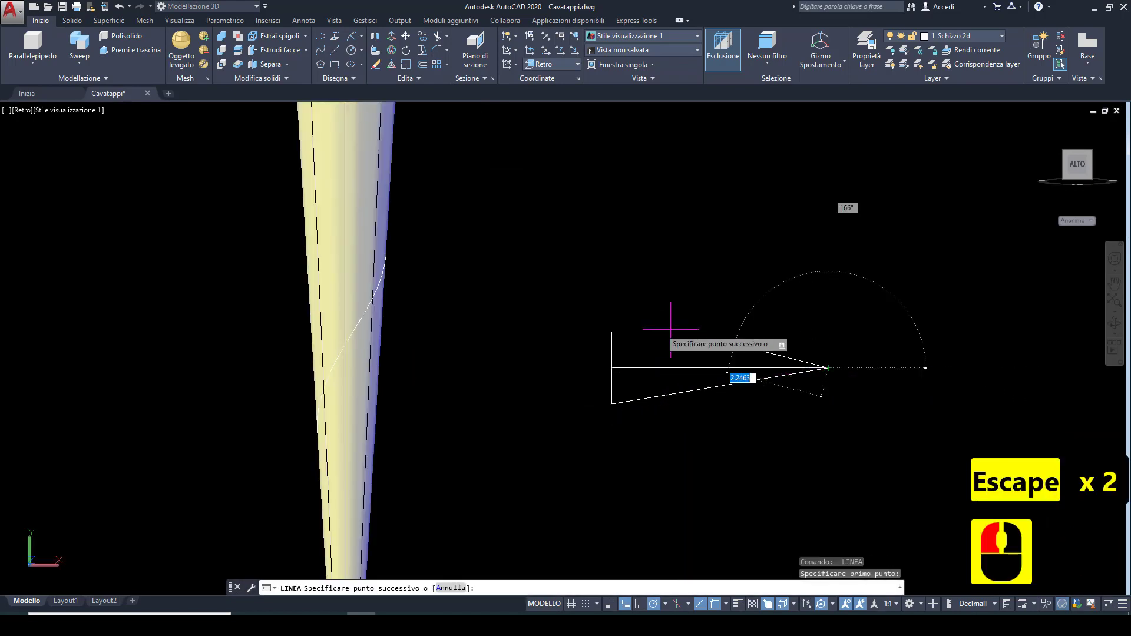
{"action": "left_click", "coordinate": [612, 332]}
{"action": "key", "text": "Escape"}
{"action": "key", "text": "Escape"}
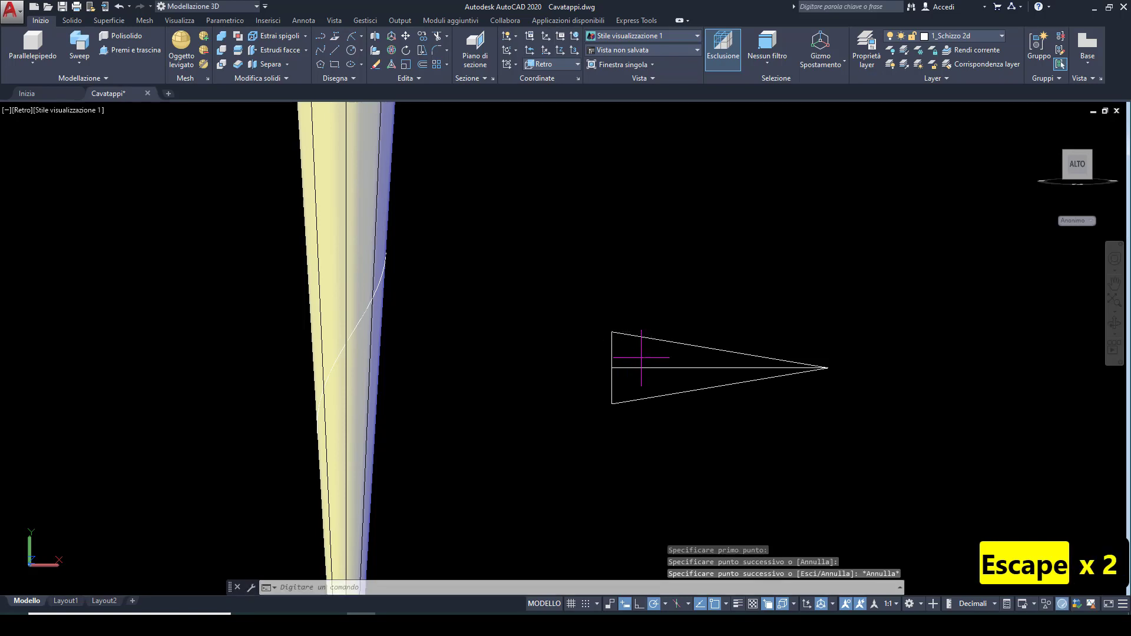
Step: Erase the triangle's horizontal centre line and join its three sides into a single polyline
{"action": "left_click", "coordinate": [633, 365]}
{"action": "left_click", "coordinate": [628, 371]}
{"action": "key", "text": "Delete"}
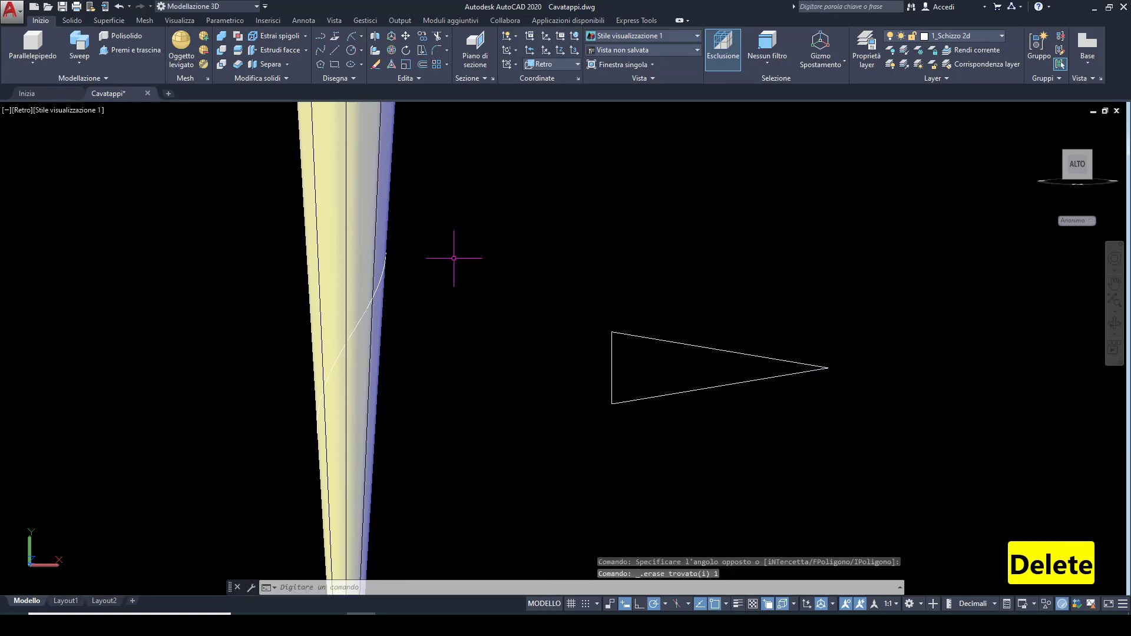
{"action": "left_click", "coordinate": [425, 79]}
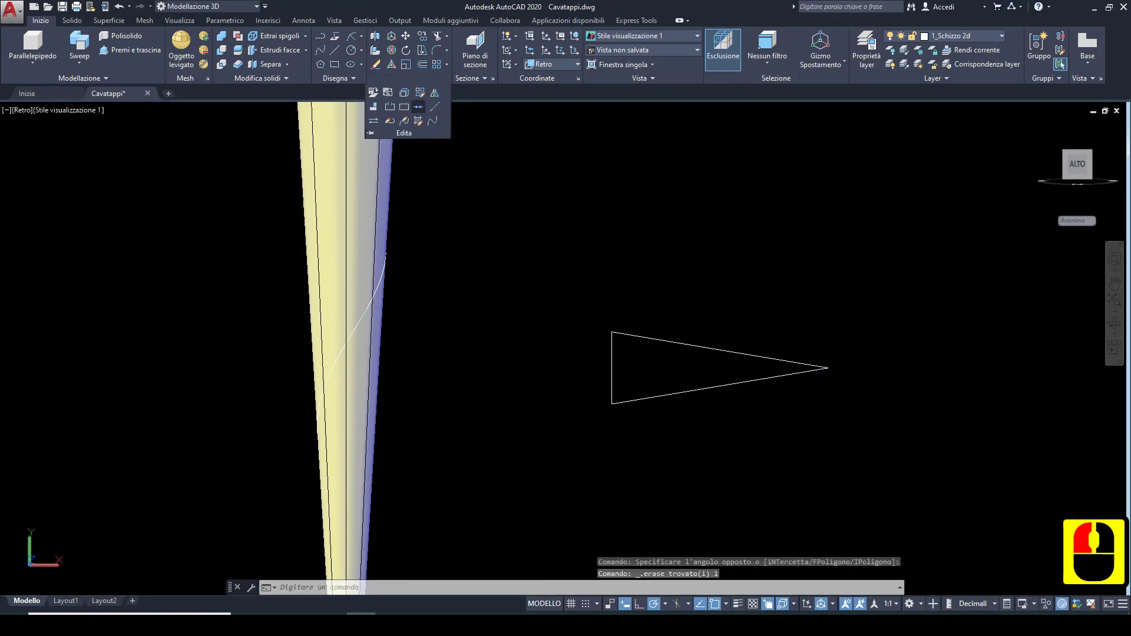
{"action": "left_click", "coordinate": [418, 107]}
{"action": "left_click", "coordinate": [684, 260]}
{"action": "left_click", "coordinate": [594, 418]}
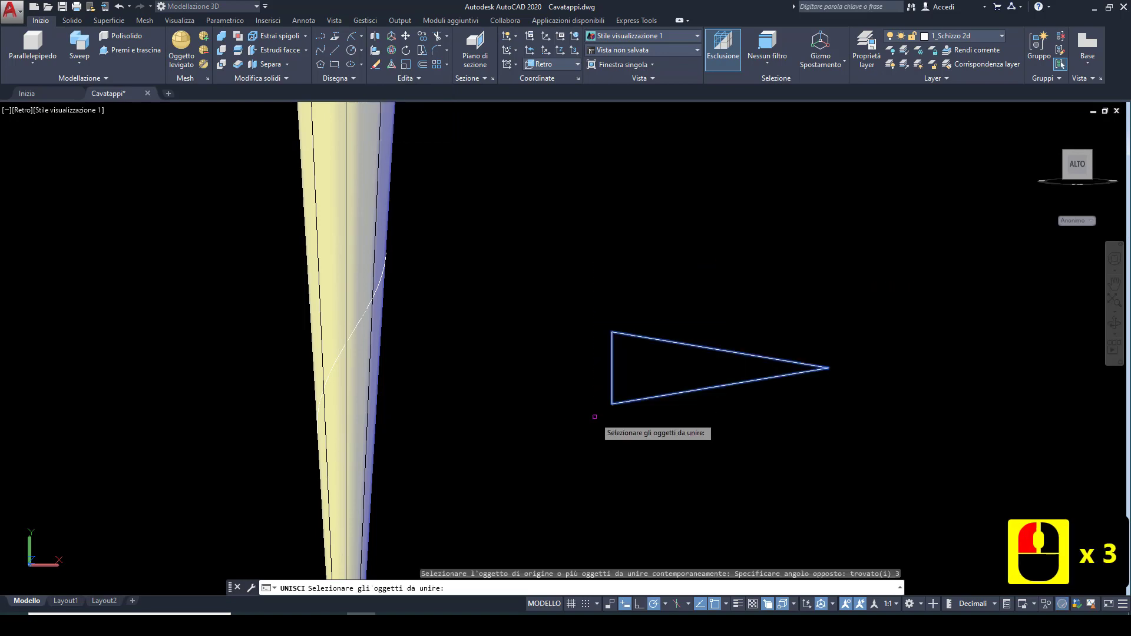
{"action": "key", "text": "Return"}
Step: Switch the visual style to Wireframe and turn off the layer 4_Part3d_2
{"action": "left_click", "coordinate": [78, 111]}
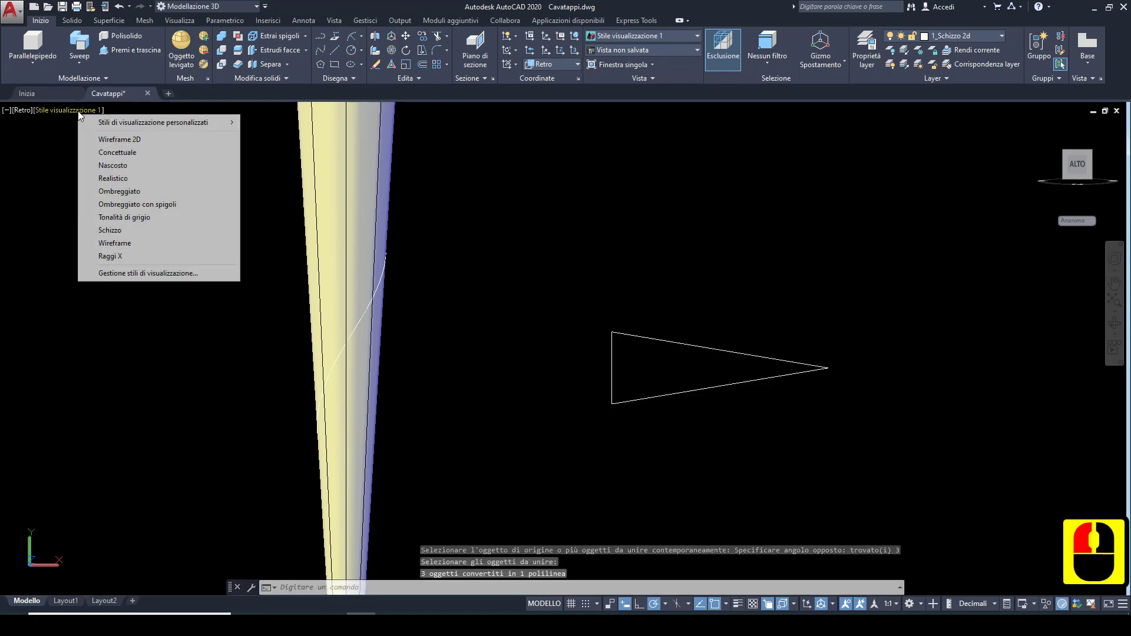
{"action": "left_click", "coordinate": [108, 242]}
{"action": "scroll", "coordinate": [474, 352], "scroll_direction": "down", "scroll_amount": 2}
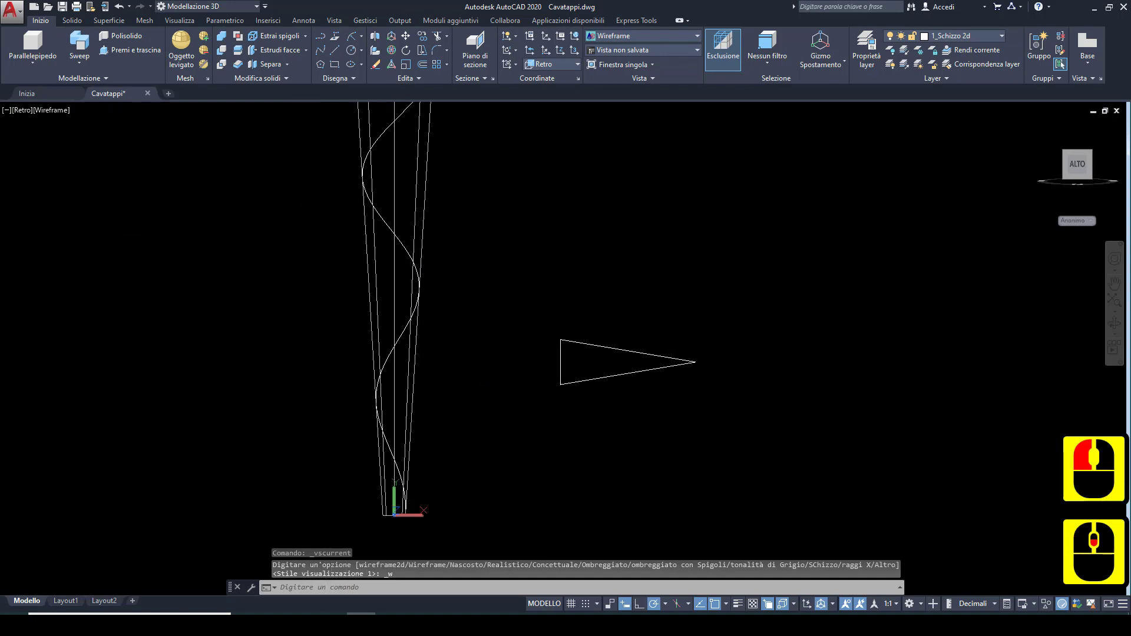
{"action": "middle_click_drag", "start_coordinate": [490, 356], "coordinate": [506, 291]}
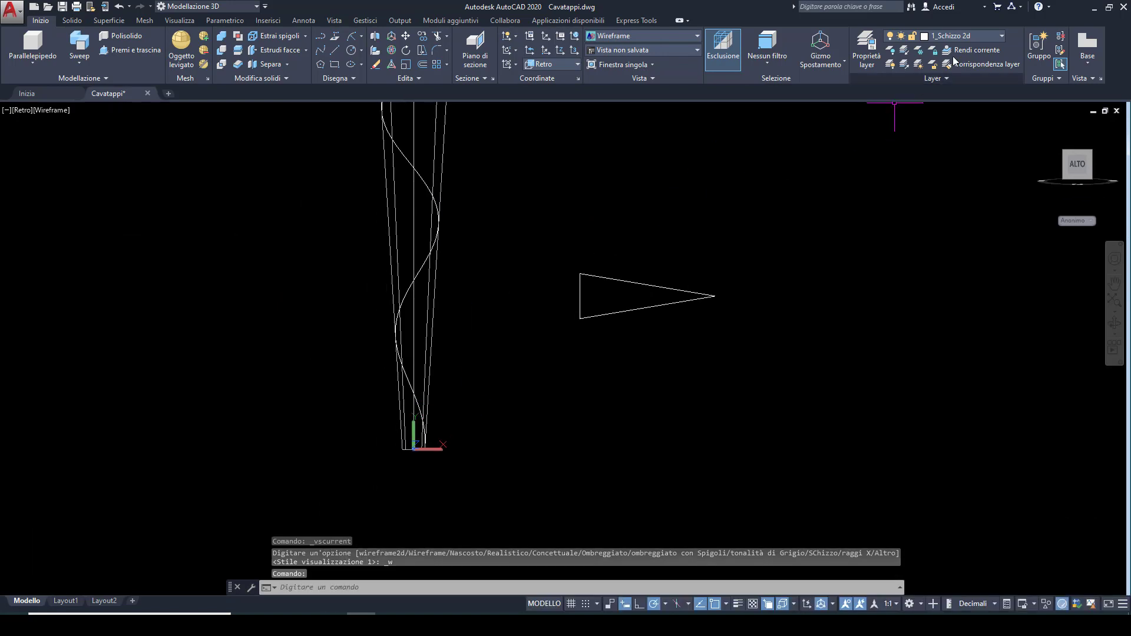
{"action": "left_click", "coordinate": [959, 38]}
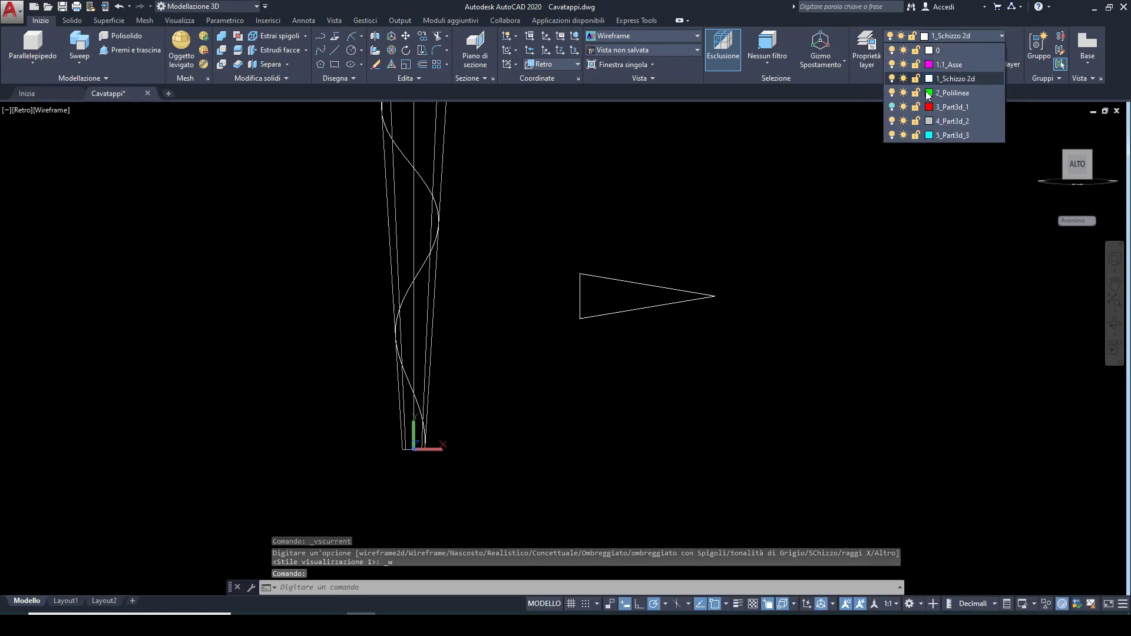
{"action": "left_click", "coordinate": [891, 121]}
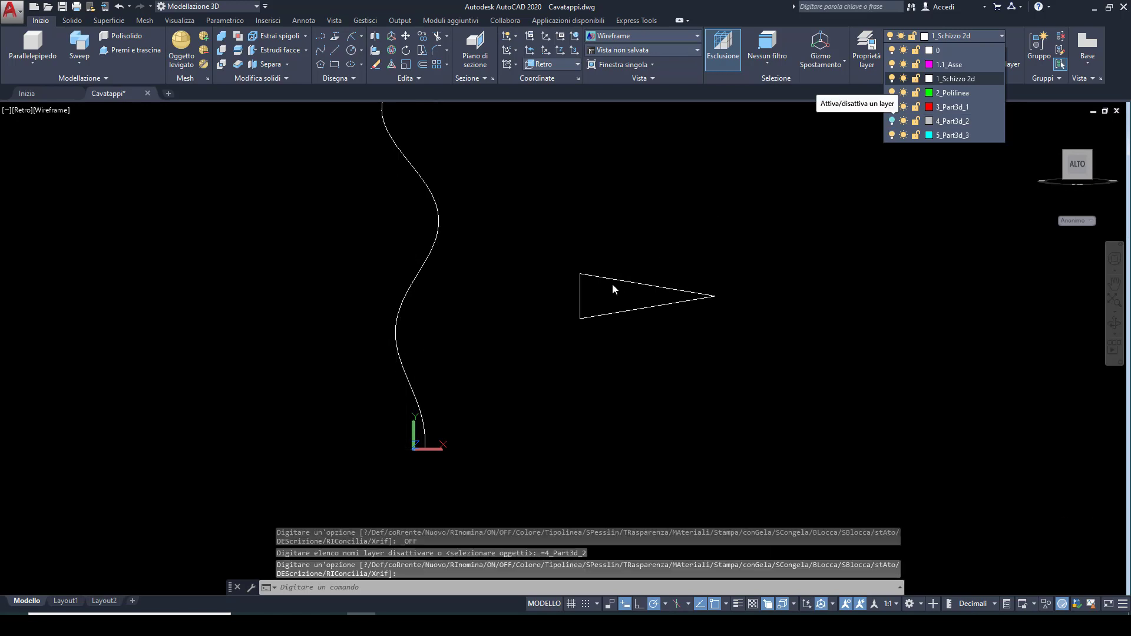
{"action": "key", "text": "Escape"}
Step: Move the triangle by the midpoint of its vertical side onto the helix's lower endpoint
{"action": "scroll", "coordinate": [542, 298], "scroll_direction": "up", "scroll_amount": 2}
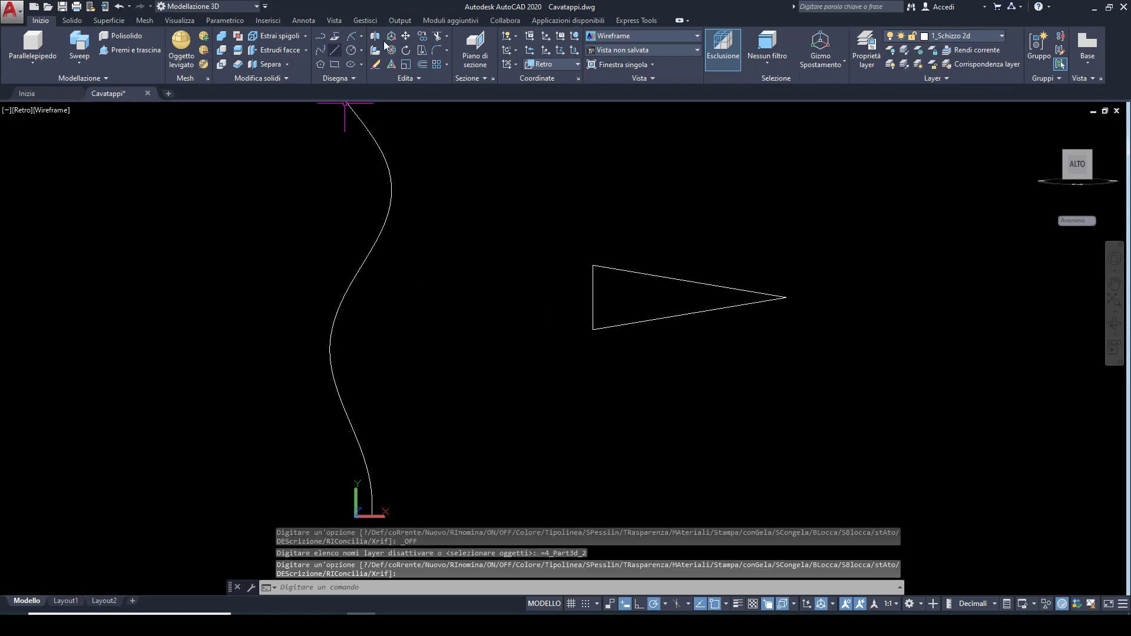
{"action": "left_click", "coordinate": [404, 36]}
{"action": "left_click", "coordinate": [613, 211]}
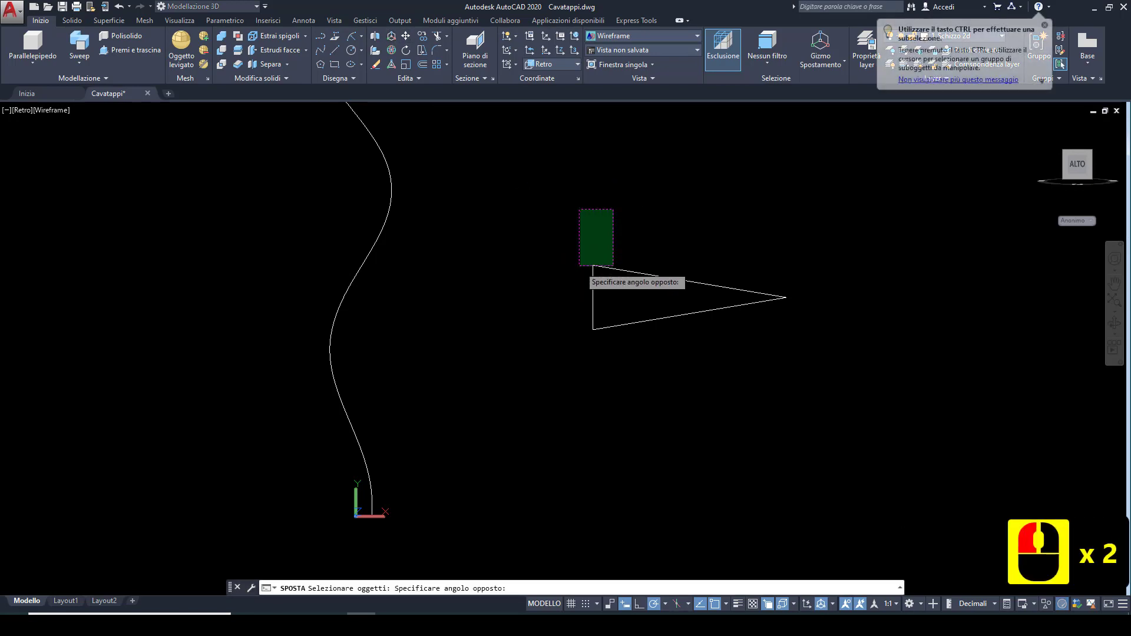
{"action": "left_click", "coordinate": [579, 274]}
{"action": "right_click", "coordinate": [579, 275]}
{"action": "left_click", "coordinate": [593, 297]}
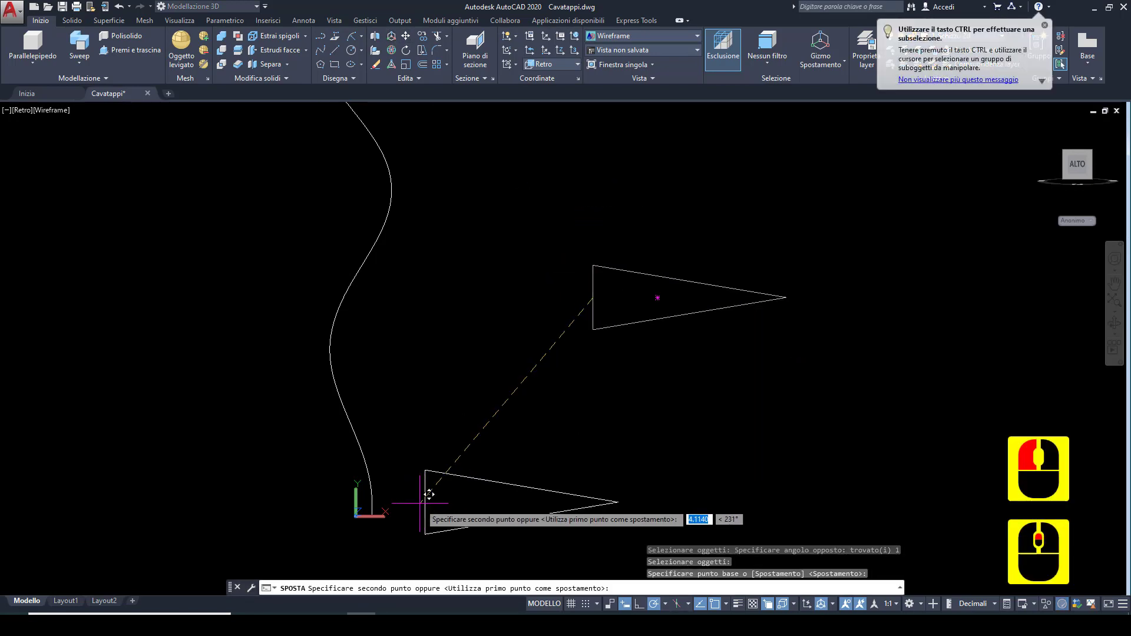
{"action": "scroll", "coordinate": [364, 524], "scroll_direction": "up", "scroll_amount": 2}
{"action": "left_click", "coordinate": [324, 526]}
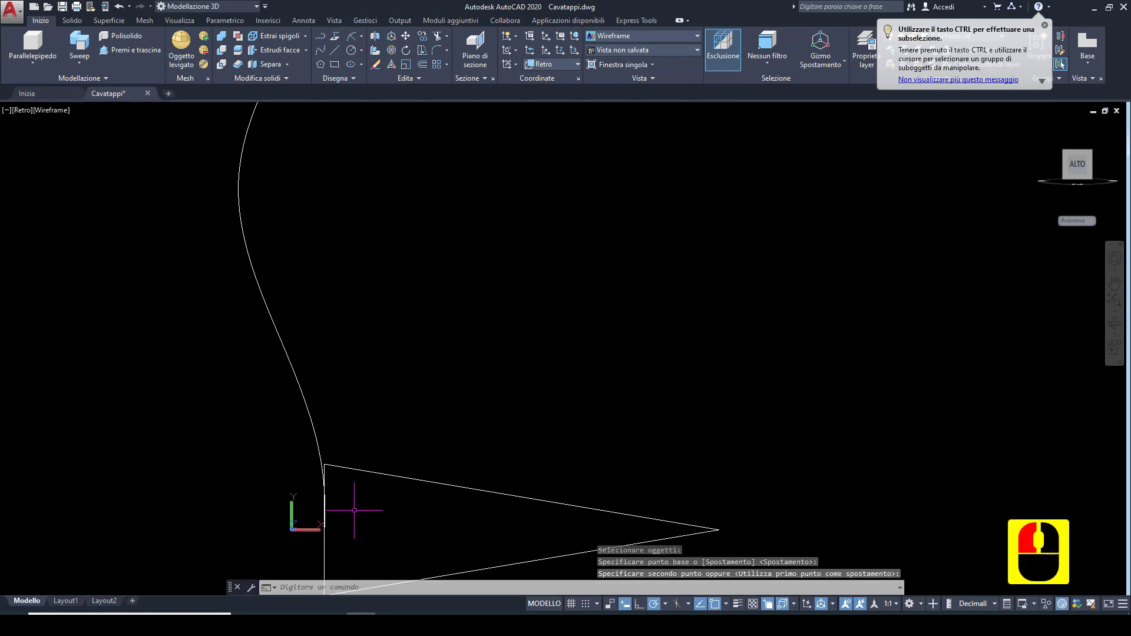
{"action": "scroll", "coordinate": [416, 461], "scroll_direction": "down", "scroll_amount": 2}
{"action": "middle_click_drag", "start_coordinate": [434, 448], "coordinate": [456, 395]}
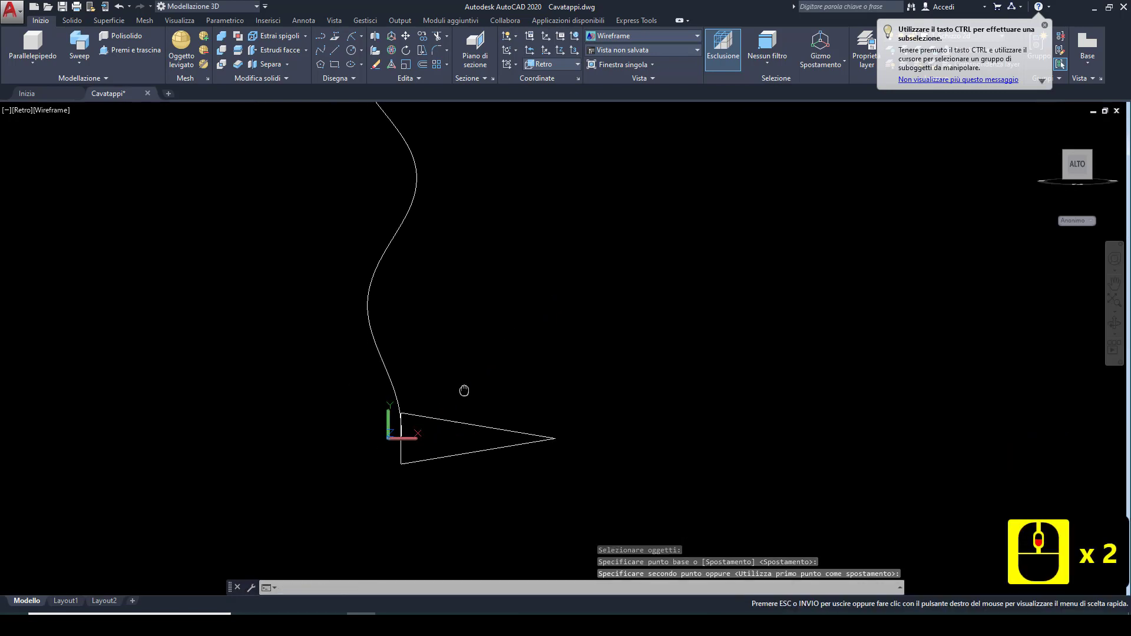
Step: Sweep the triangle along the helix without perpendicular alignment, using its vertical side's midpoint as base point, and delete the defining objects
{"action": "left_click", "coordinate": [85, 65]}
{"action": "left_click", "coordinate": [63, 149]}
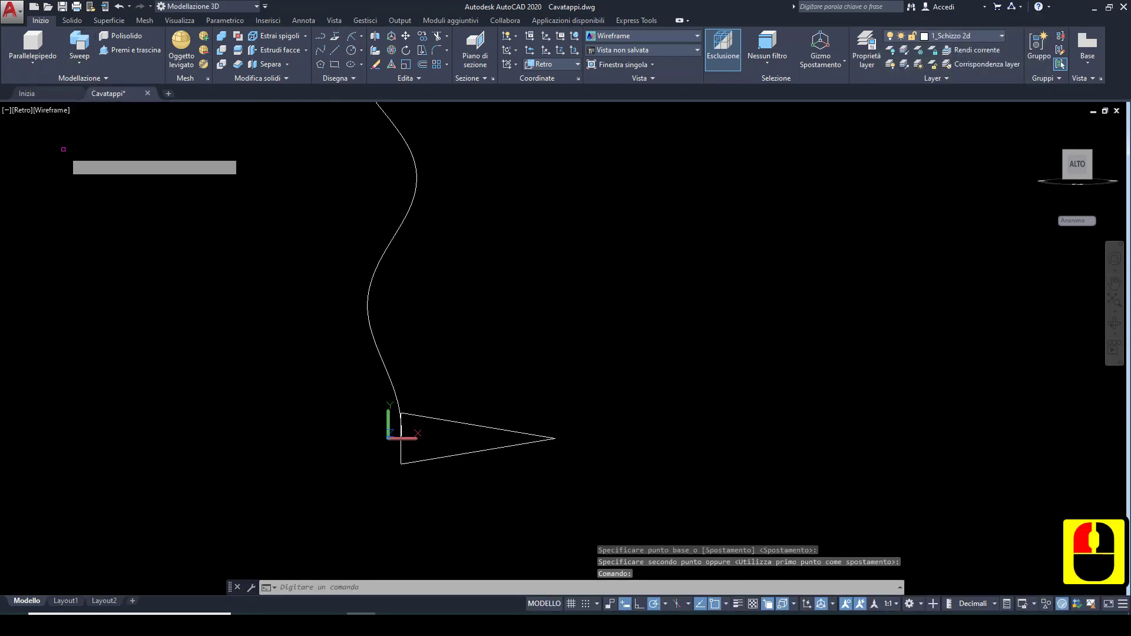
{"action": "left_click", "coordinate": [468, 425]}
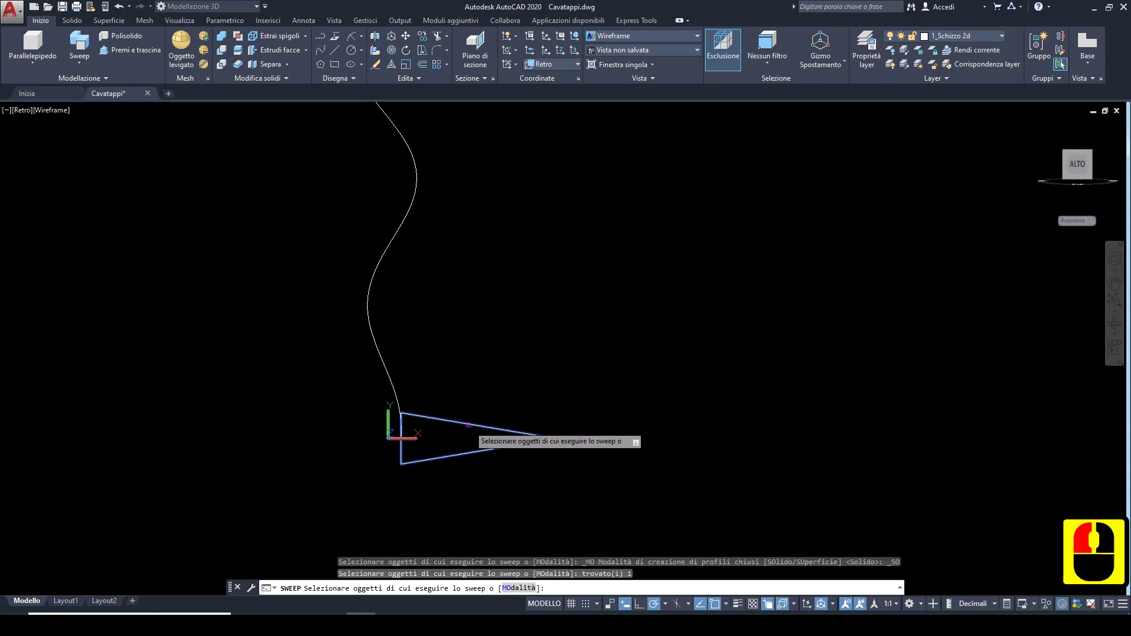
{"action": "key", "text": "Return"}
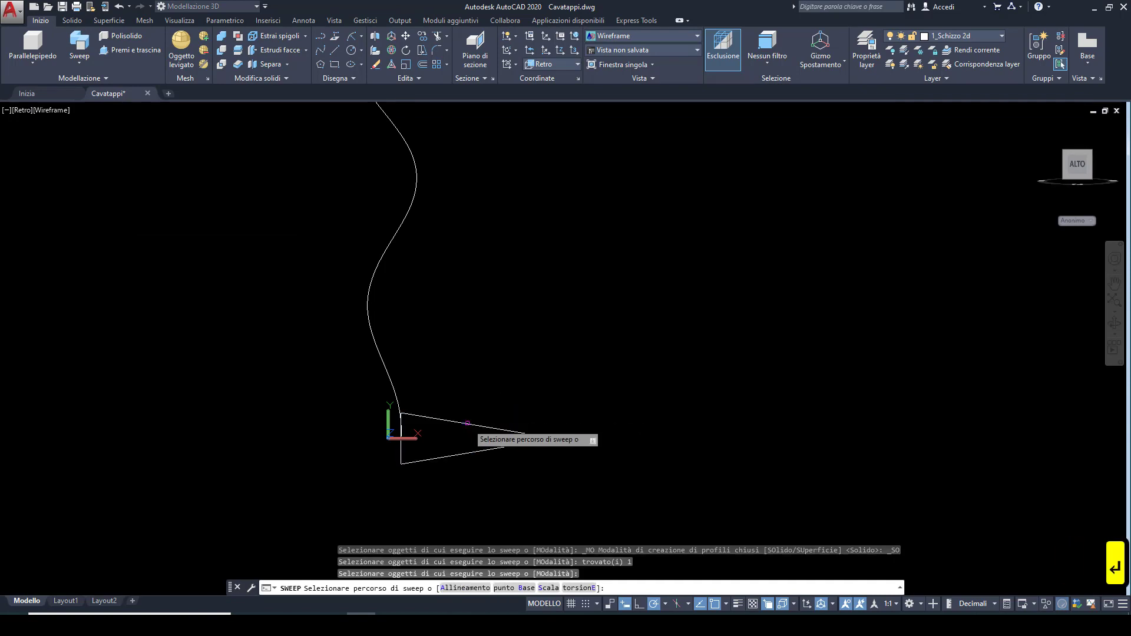
{"action": "left_click", "coordinate": [466, 588]}
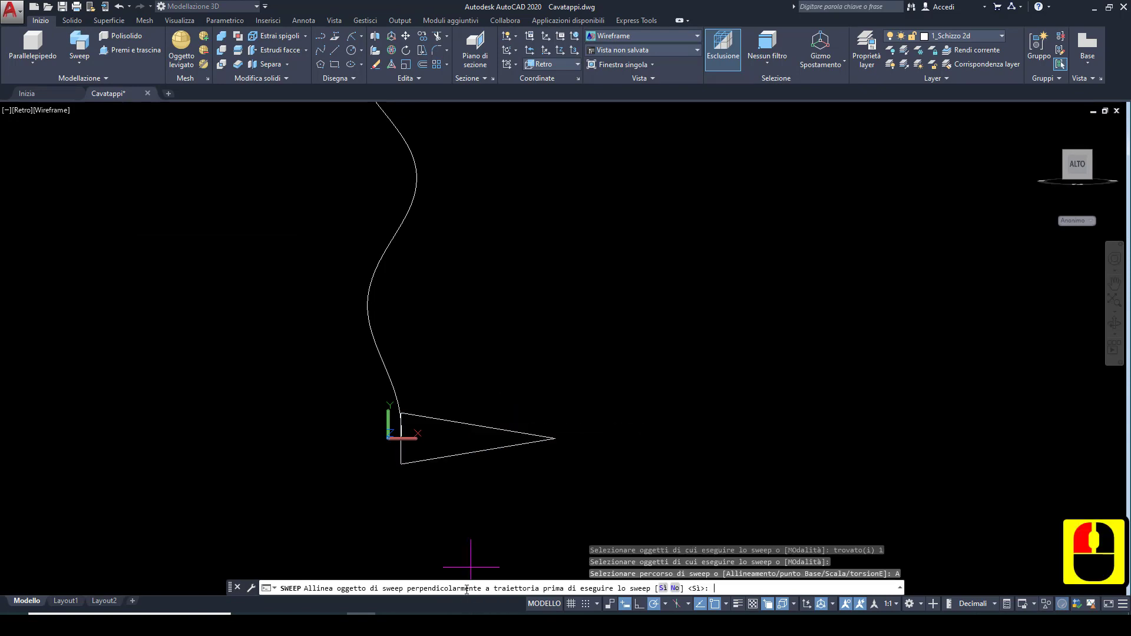
{"action": "left_click", "coordinate": [675, 588]}
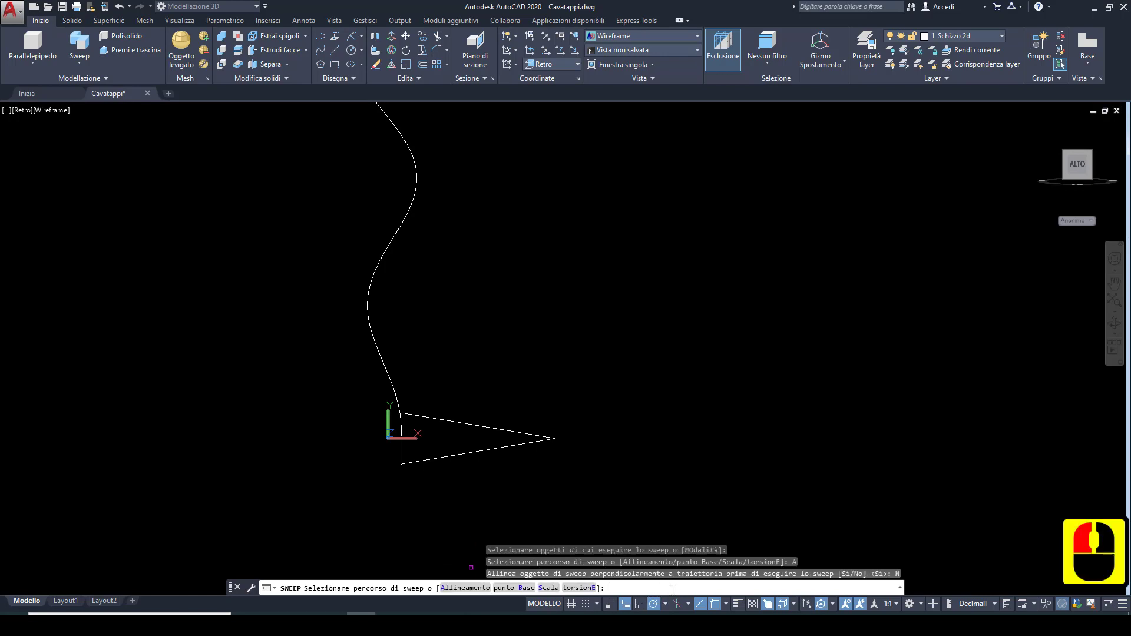
{"action": "left_click", "coordinate": [514, 588]}
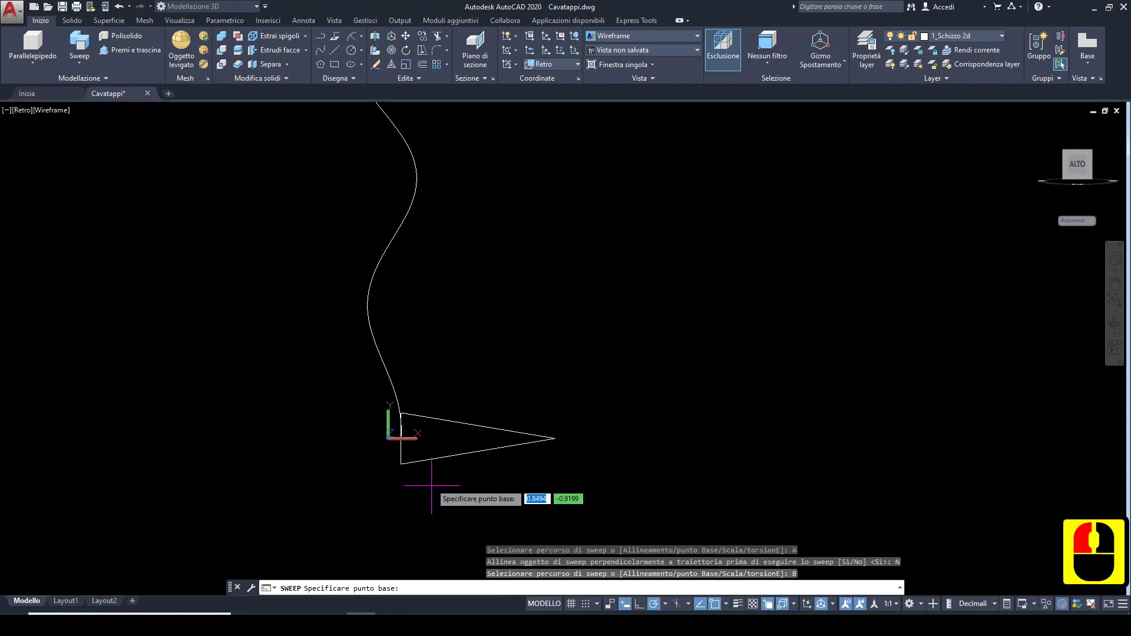
{"action": "left_click", "coordinate": [401, 439]}
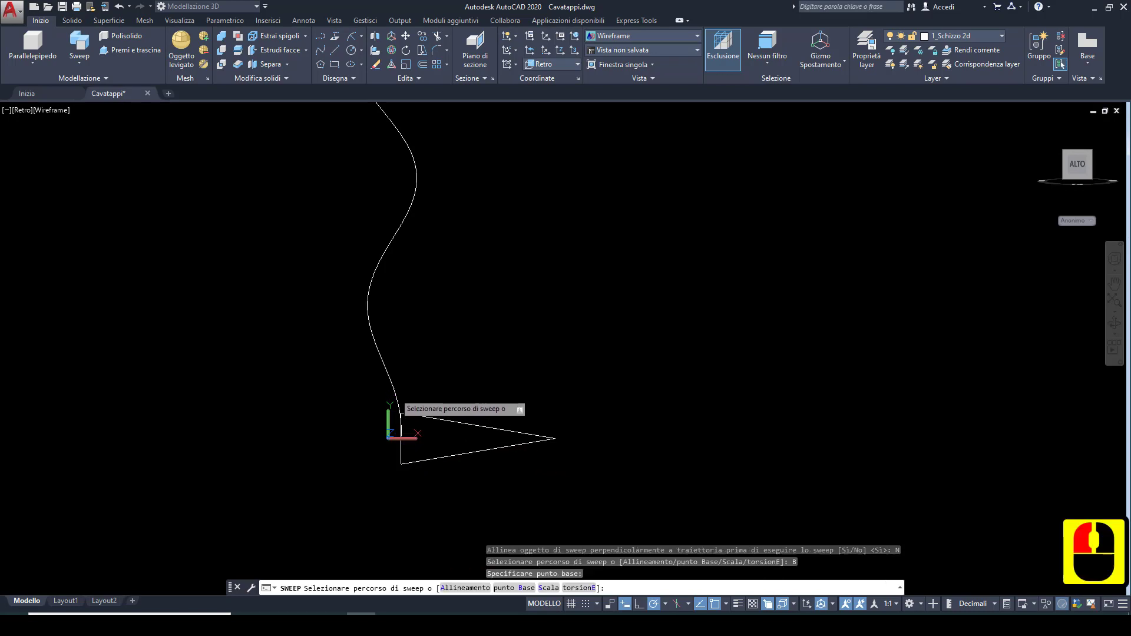
{"action": "left_click", "coordinate": [402, 413]}
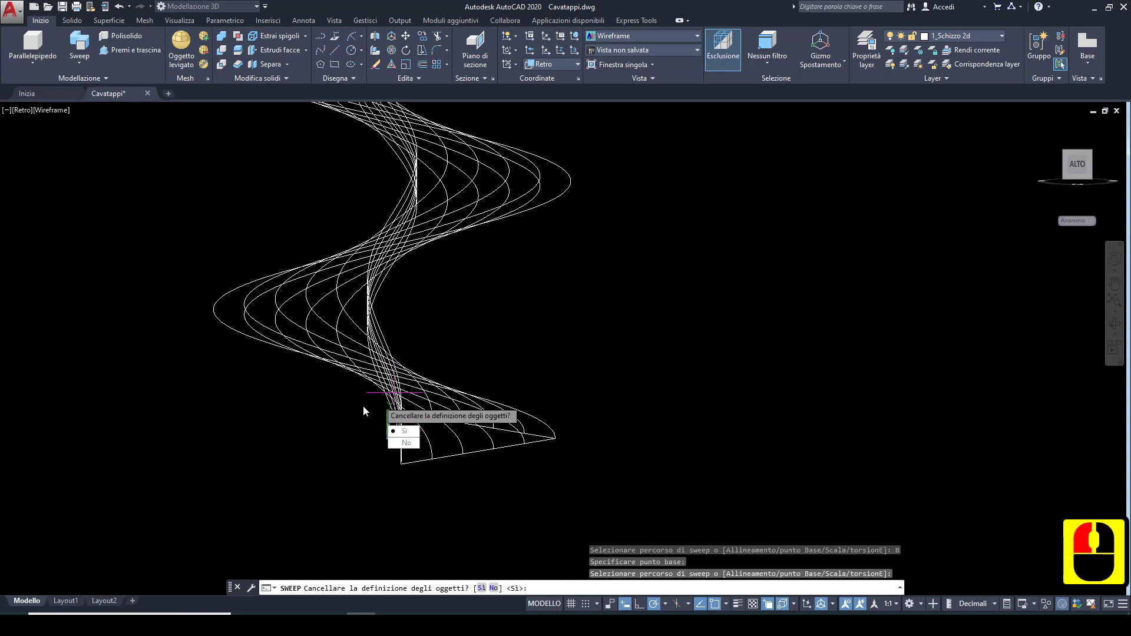
{"action": "left_click", "coordinate": [412, 435]}
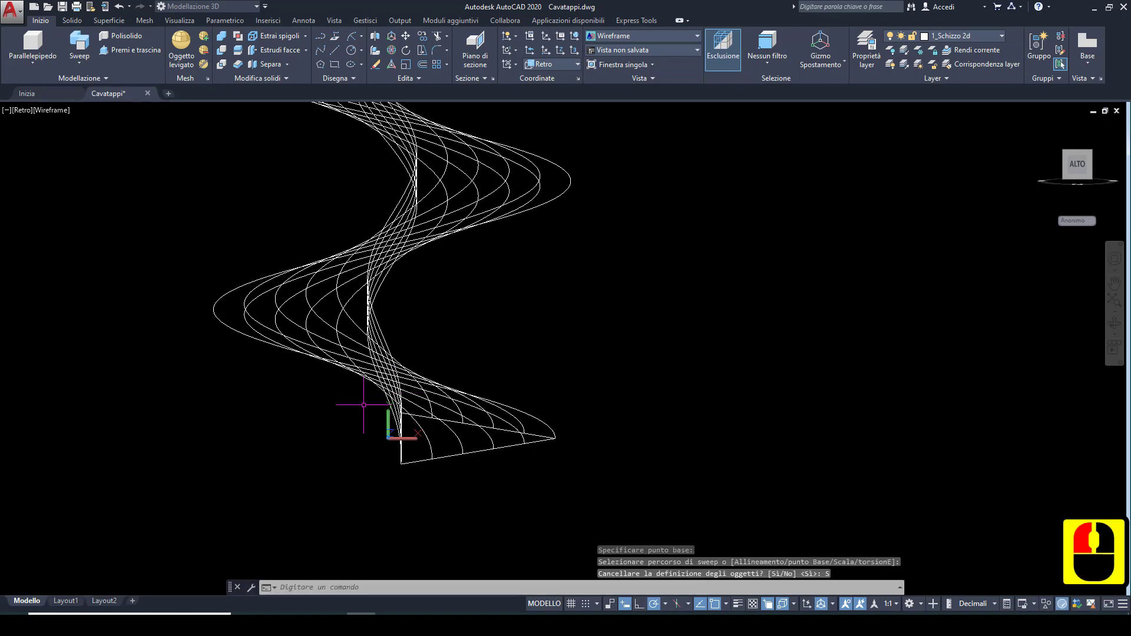
Step: Switch the visual style to Concettuale and turn on the layer 4_Part3d_2
{"action": "left_click", "coordinate": [43, 116]}
{"action": "left_click", "coordinate": [73, 152]}
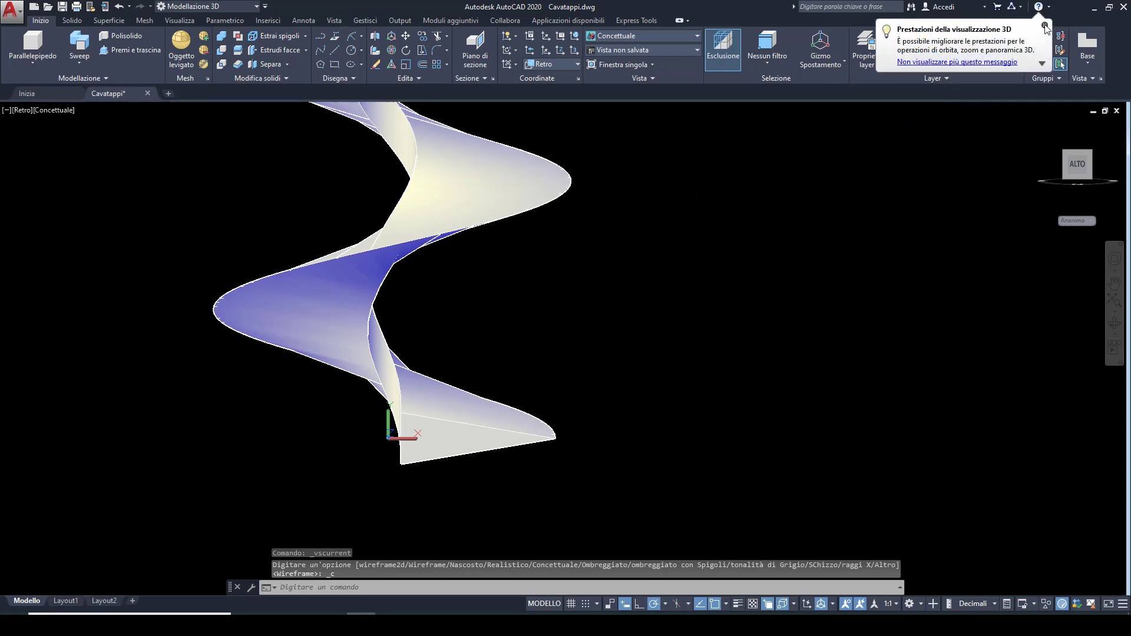
{"action": "left_click", "coordinate": [1045, 26]}
{"action": "left_click", "coordinate": [1003, 37]}
{"action": "left_click", "coordinate": [1001, 36]}
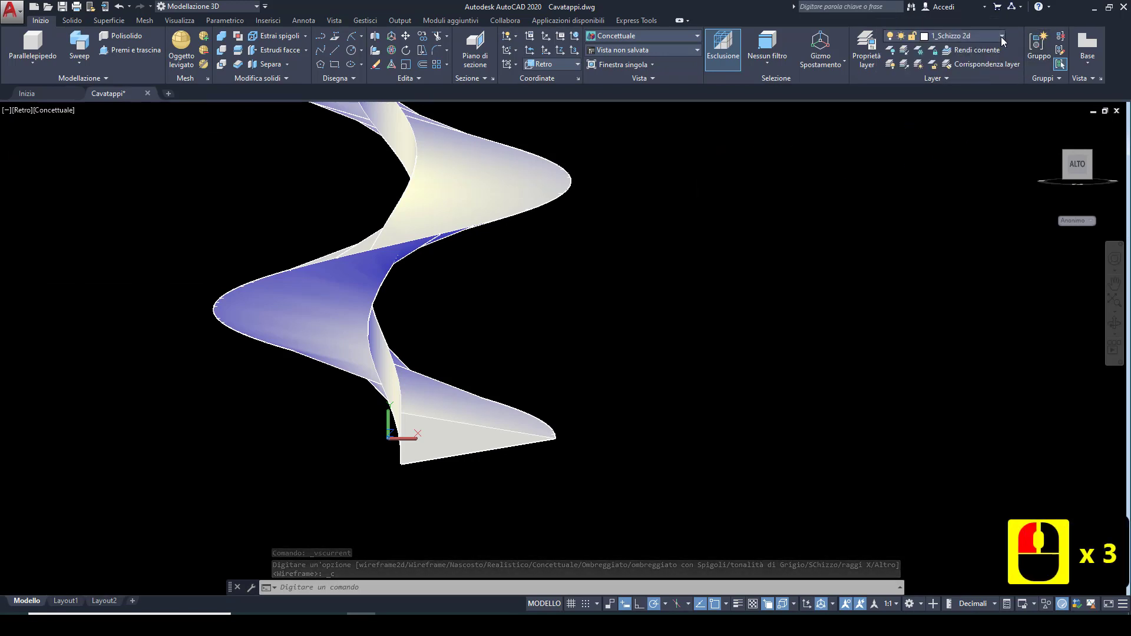
{"action": "left_click", "coordinate": [891, 121]}
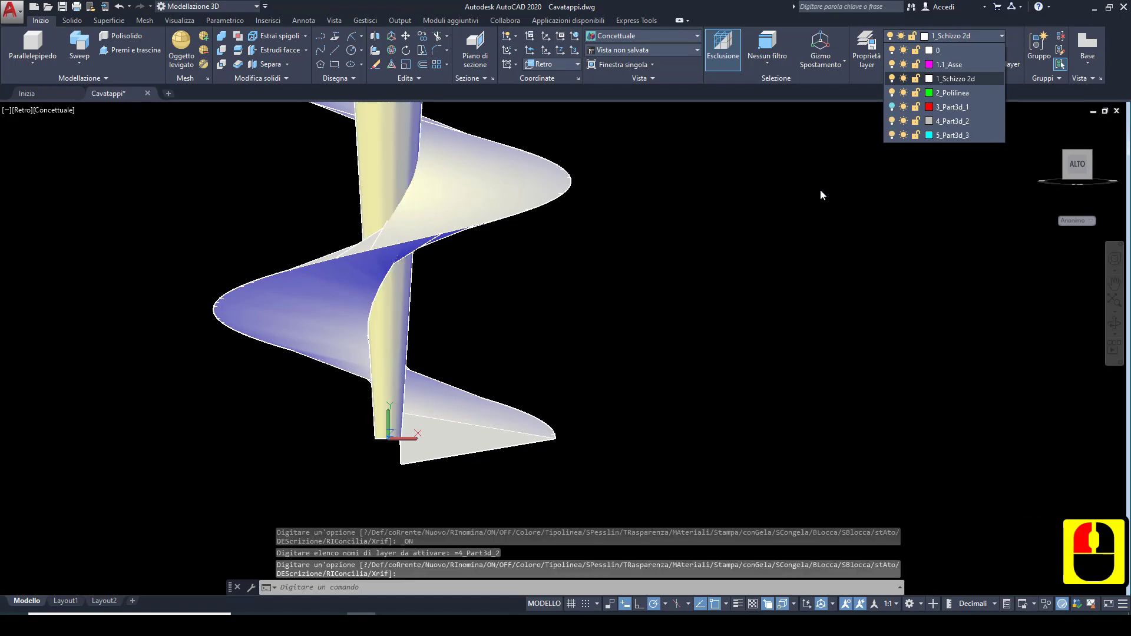
Step: Unite the corkscrew body and the swept thread into a single solid
{"action": "scroll", "coordinate": [598, 389], "scroll_direction": "down", "scroll_amount": 3}
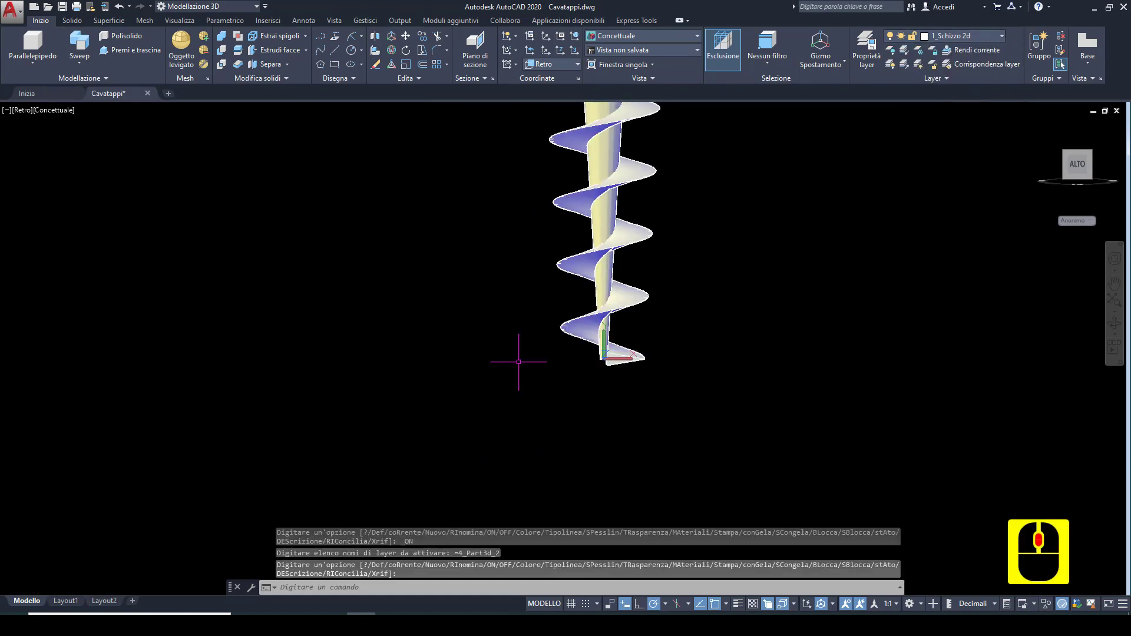
{"action": "scroll", "coordinate": [519, 362], "scroll_direction": "down", "scroll_amount": 2}
{"action": "left_click", "coordinate": [529, 331]}
{"action": "left_click", "coordinate": [530, 331]}
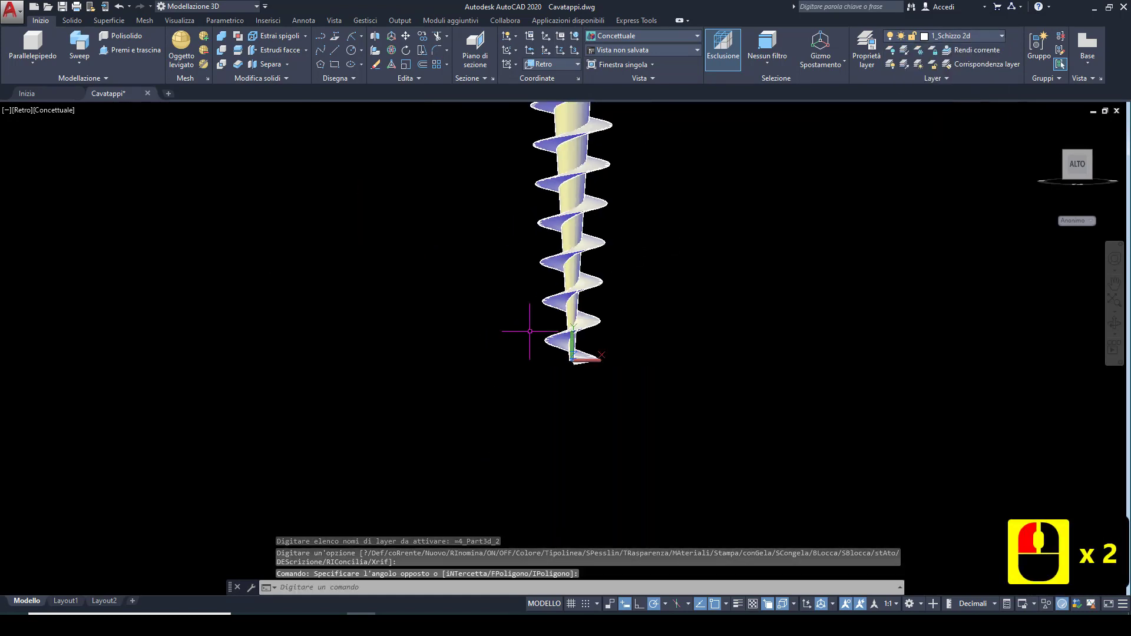
{"action": "middle_click_drag", "start_coordinate": [530, 331], "coordinate": [461, 466]}
{"action": "scroll", "coordinate": [461, 466], "scroll_direction": "down", "scroll_amount": 1}
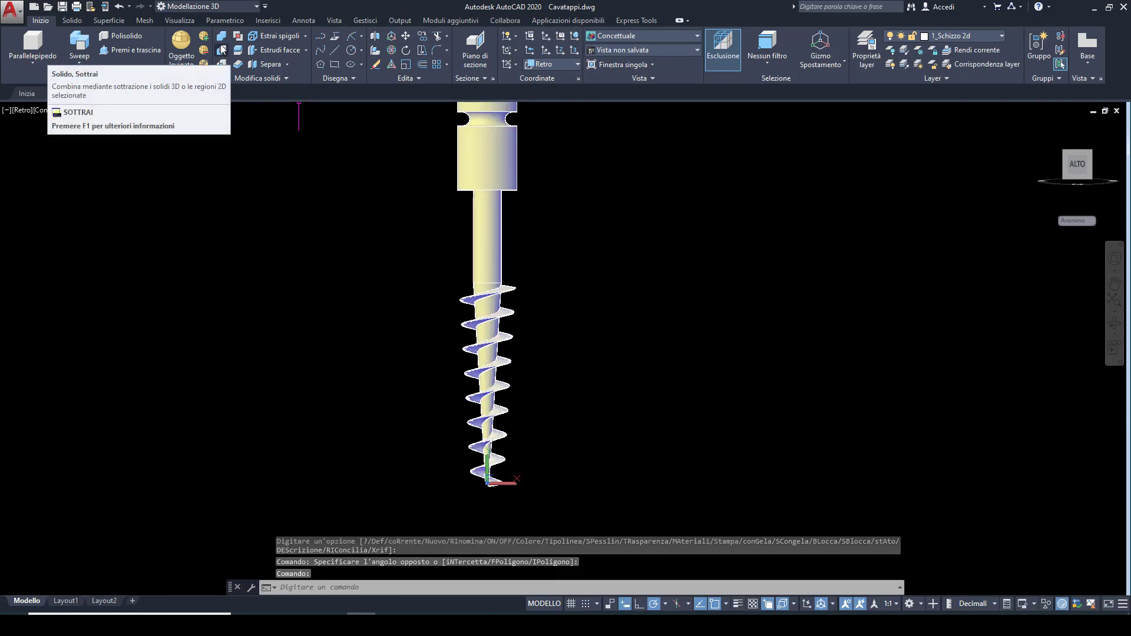
{"action": "left_click", "coordinate": [238, 50]}
{"action": "left_click", "coordinate": [480, 164]}
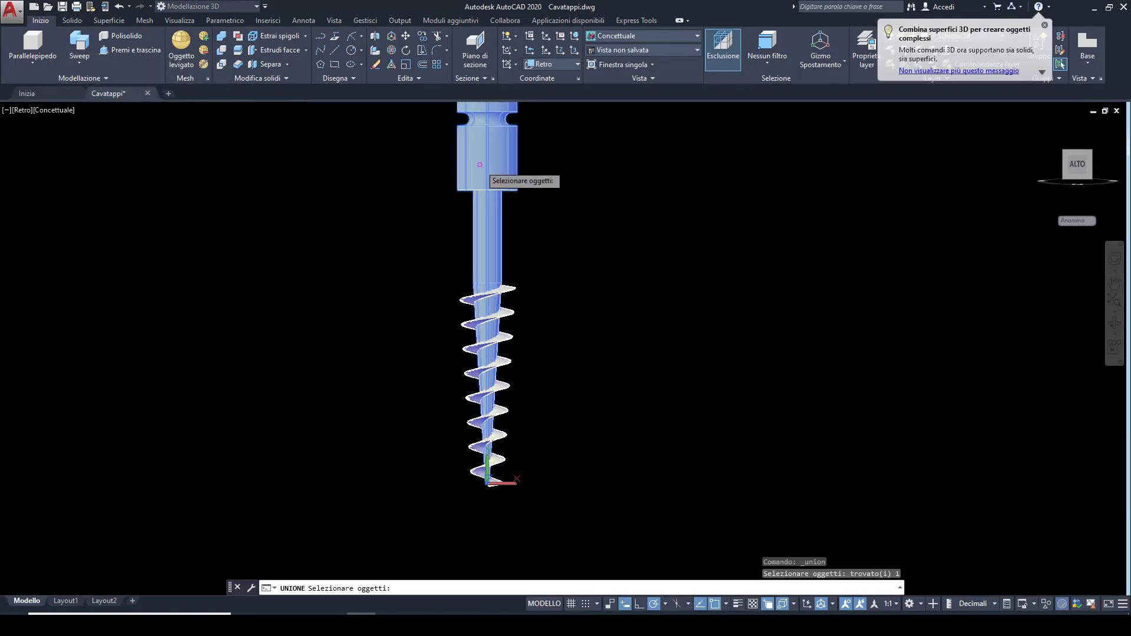
{"action": "scroll", "coordinate": [514, 284], "scroll_direction": "up", "scroll_amount": 2}
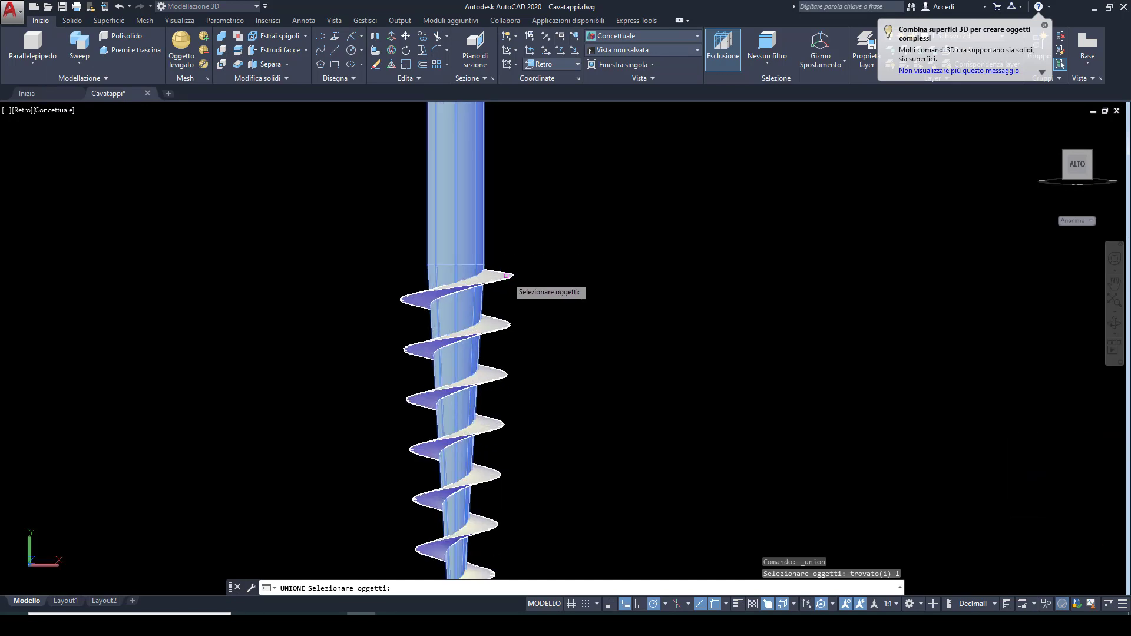
{"action": "left_click", "coordinate": [505, 275]}
{"action": "right_click", "coordinate": [505, 275]}
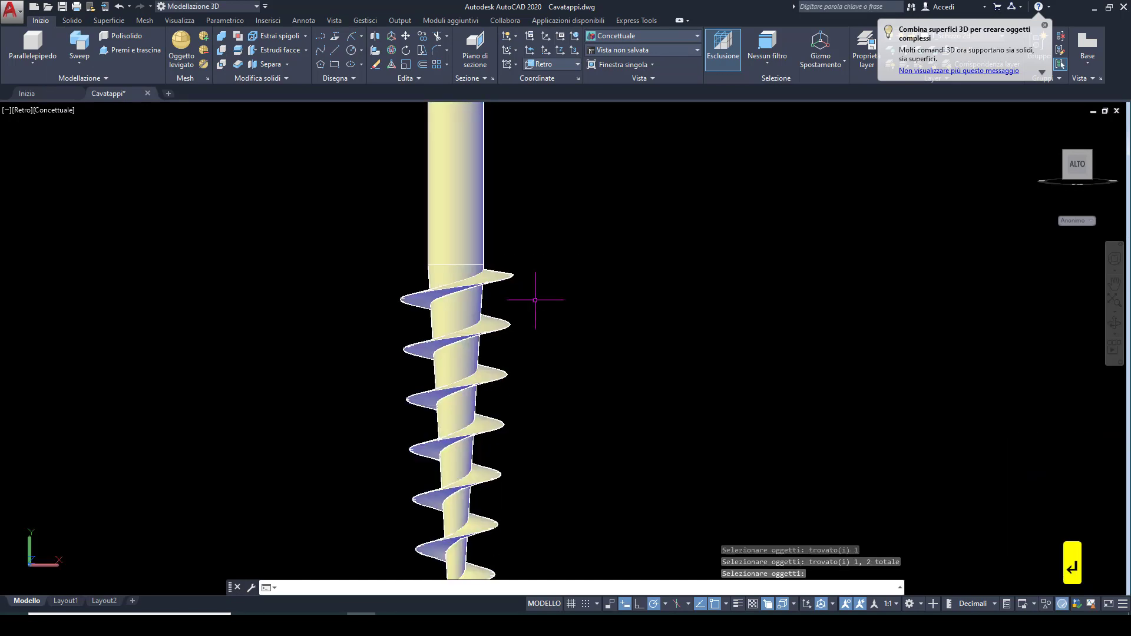
{"action": "left_click", "coordinate": [492, 273]}
{"action": "key", "text": "Escape"}
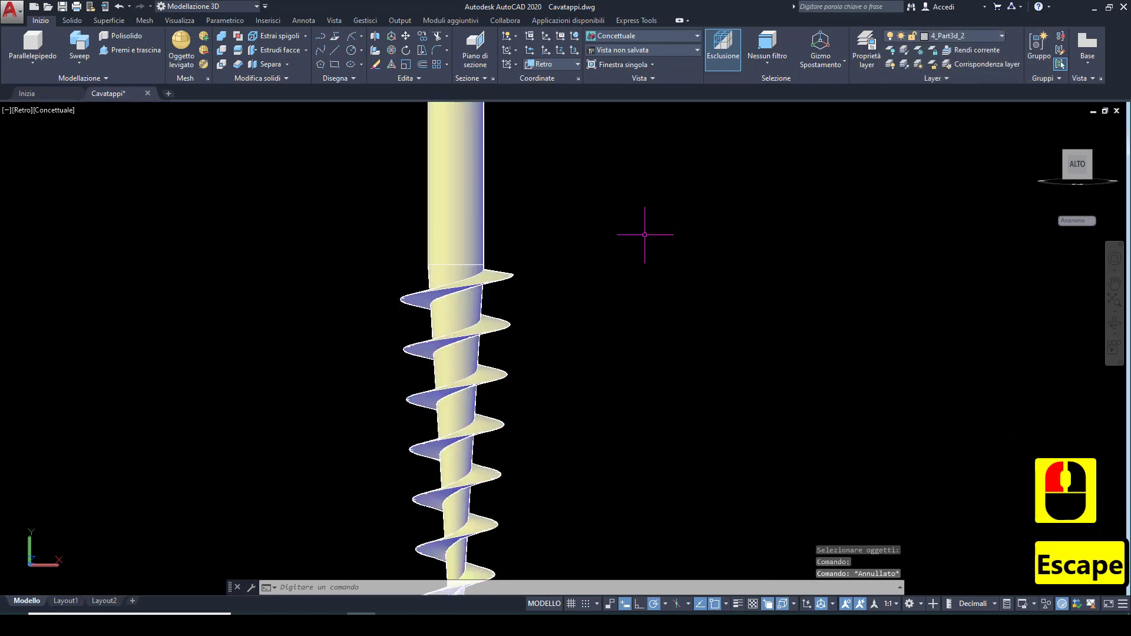
Step: Set the visual style to Wireframe
{"action": "scroll", "coordinate": [523, 298], "scroll_direction": "down", "scroll_amount": 2}
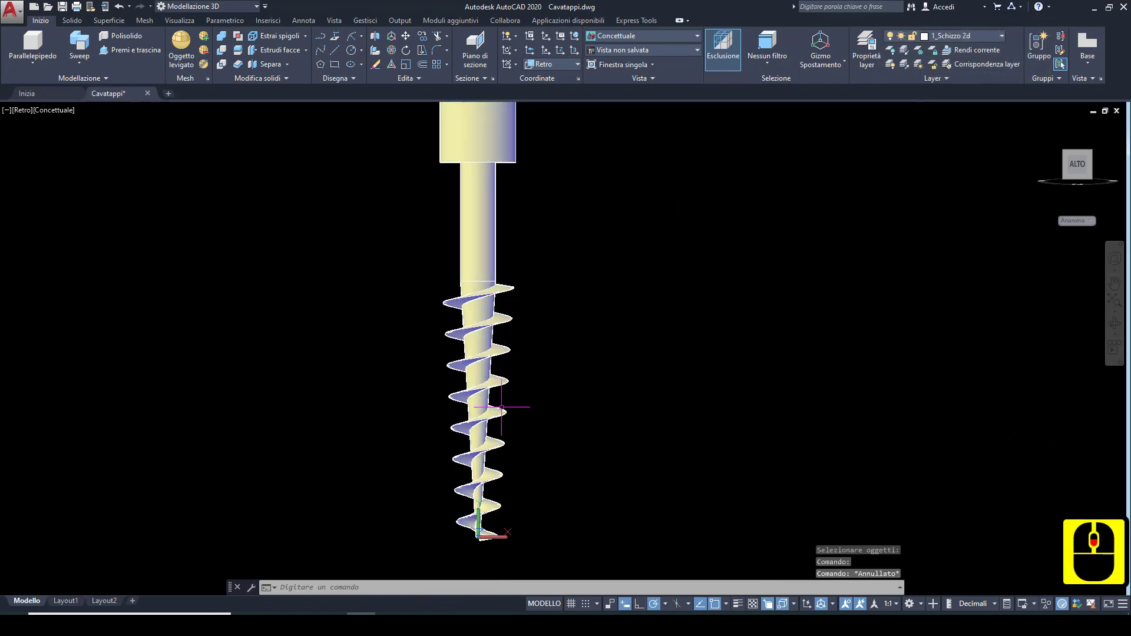
{"action": "scroll", "coordinate": [516, 406], "scroll_direction": "up", "scroll_amount": 3}
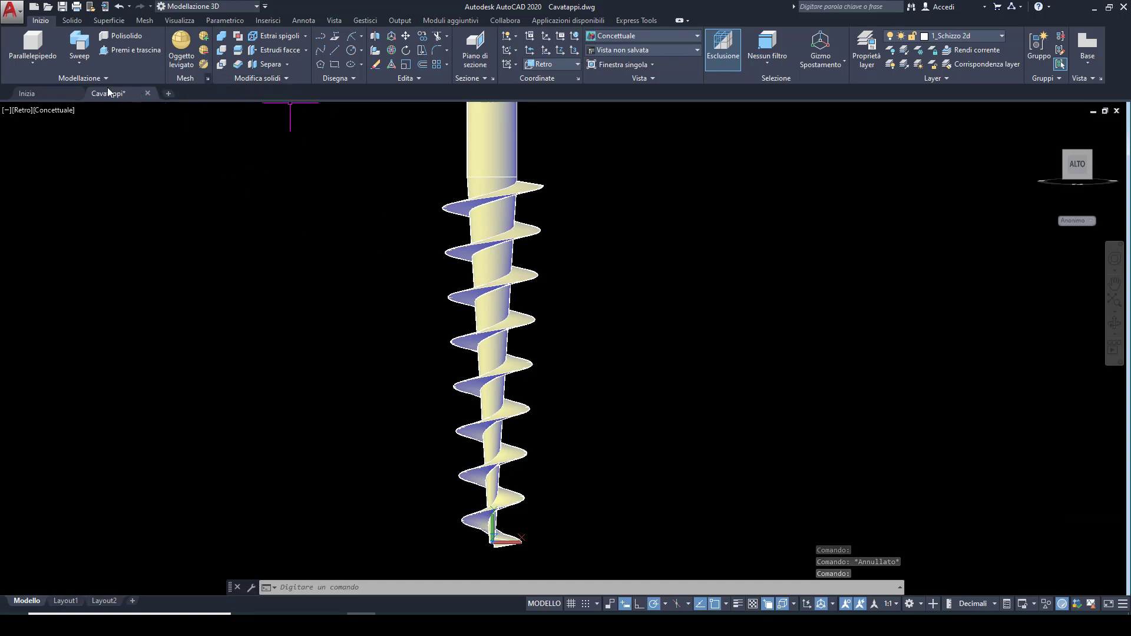
{"action": "left_click", "coordinate": [69, 110]}
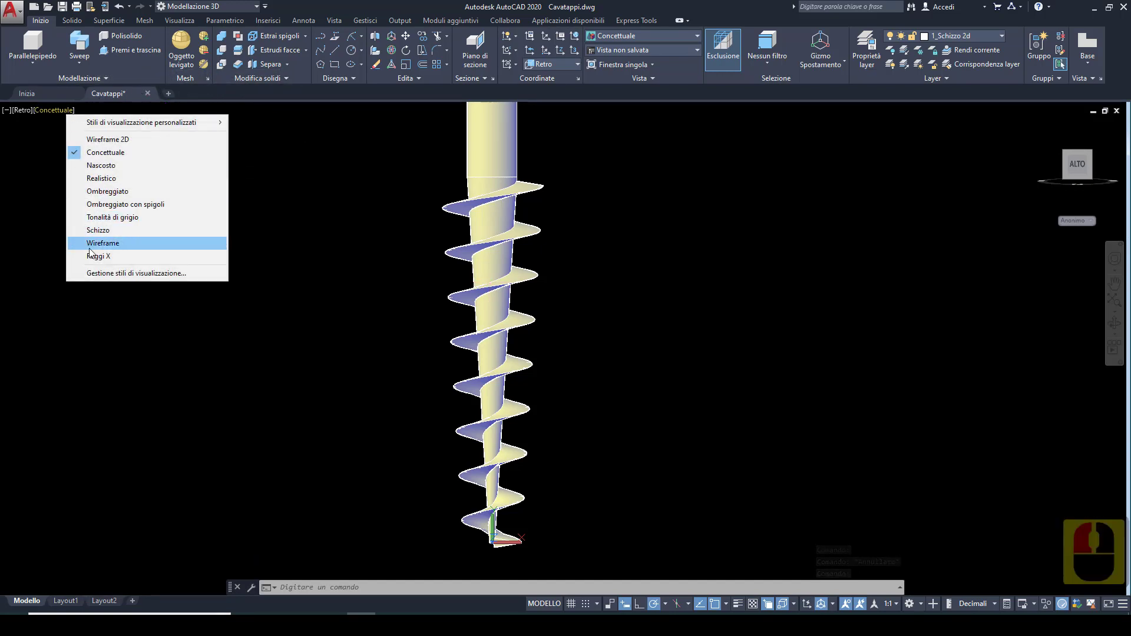
{"action": "left_click", "coordinate": [94, 245]}
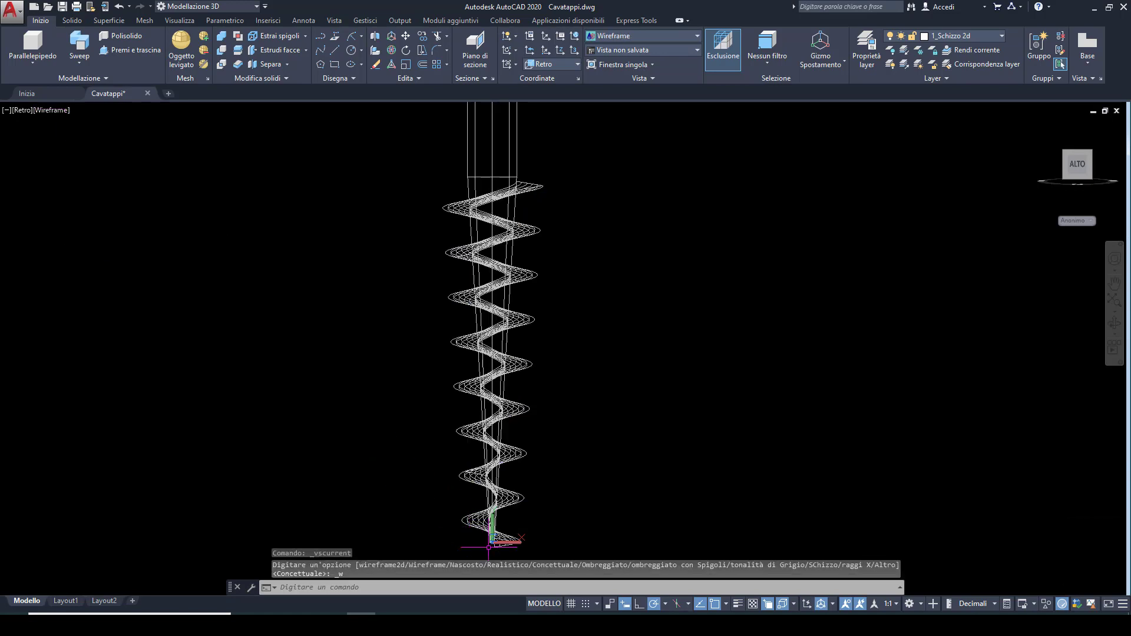
Step: Draw a start-end-radius arc of radius 65 from the thread's lower start point to the outer upper corner of the tapered section
{"action": "scroll", "coordinate": [480, 533], "scroll_direction": "up", "scroll_amount": 5}
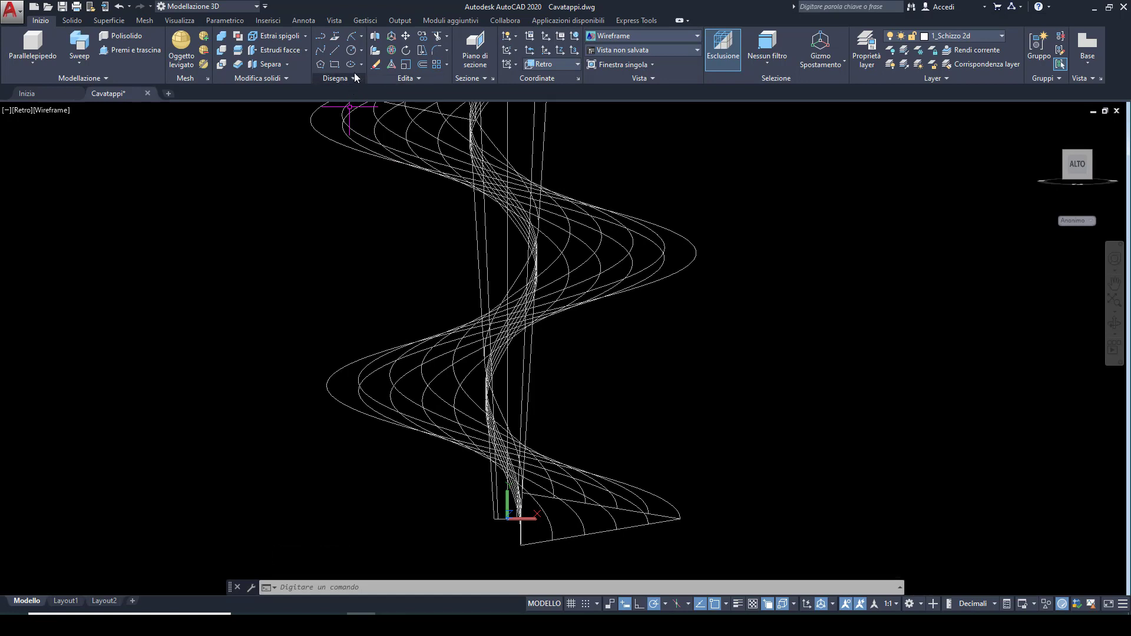
{"action": "left_click", "coordinate": [362, 35]}
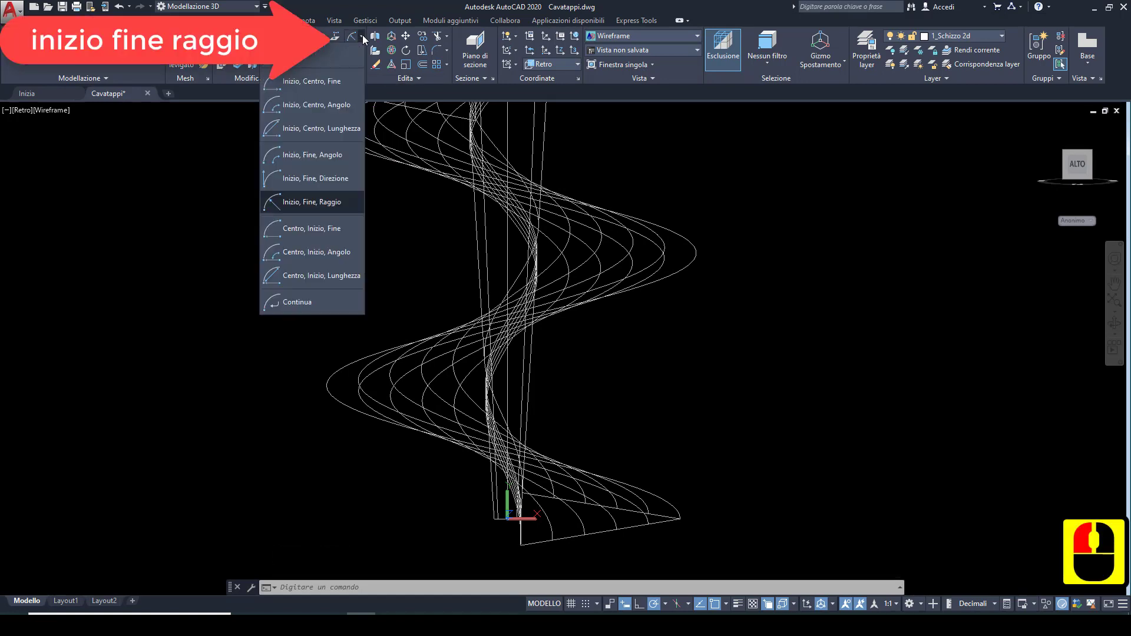
{"action": "left_click", "coordinate": [319, 202]}
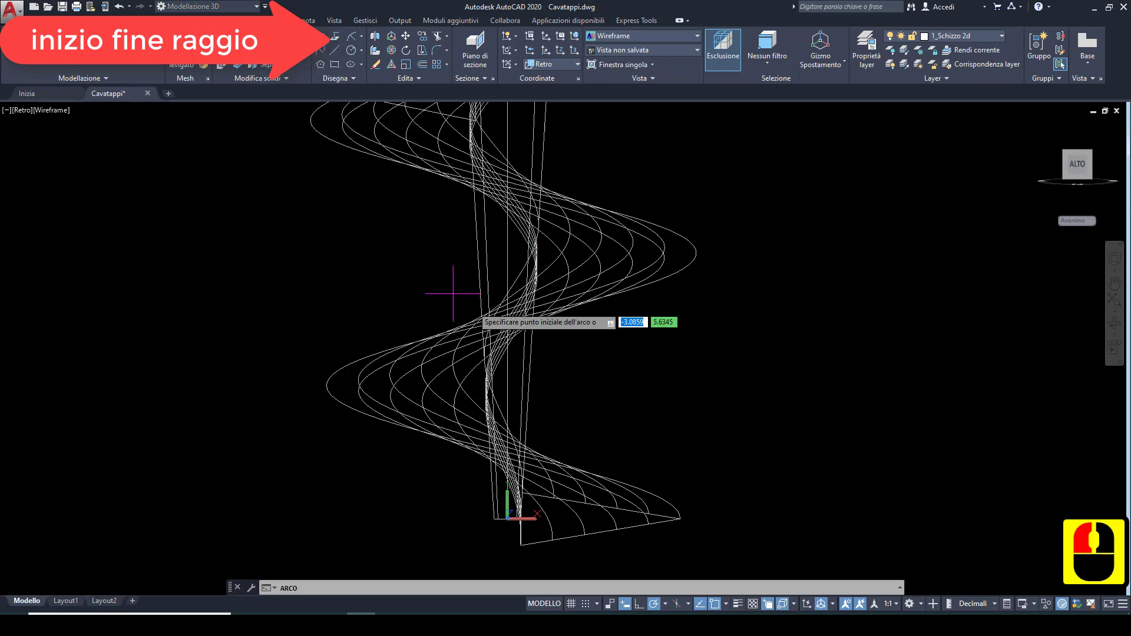
{"action": "scroll", "coordinate": [548, 466], "scroll_direction": "down", "scroll_amount": 3}
{"action": "scroll", "coordinate": [530, 486], "scroll_direction": "up", "scroll_amount": 4}
{"action": "scroll", "coordinate": [525, 489], "scroll_direction": "up", "scroll_amount": 2}
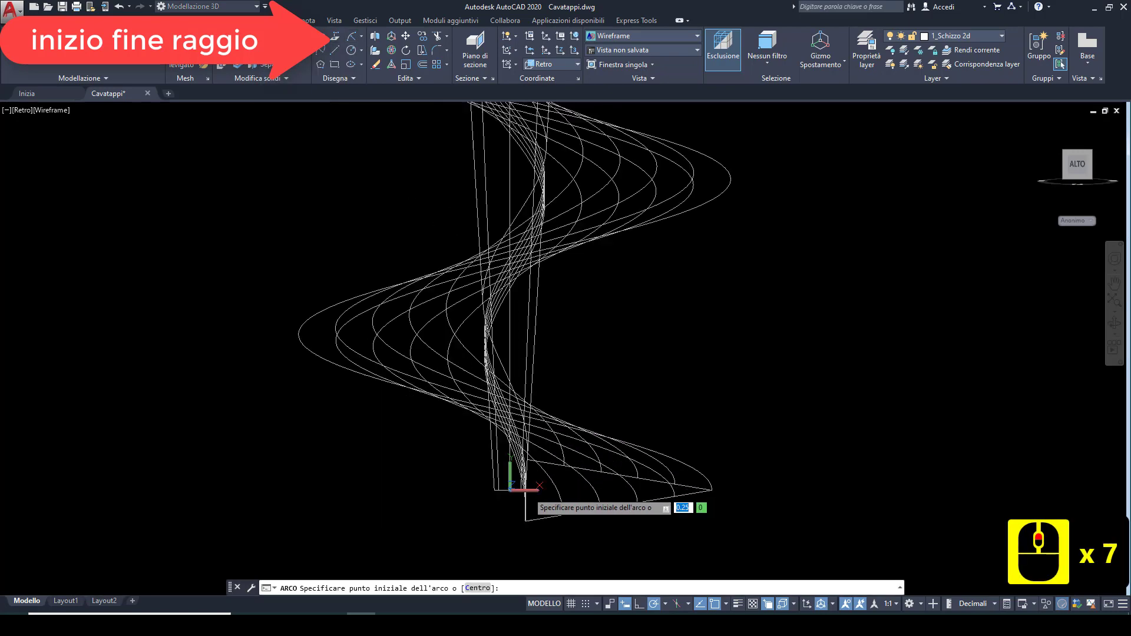
{"action": "scroll", "coordinate": [523, 492], "scroll_direction": "up", "scroll_amount": 3}
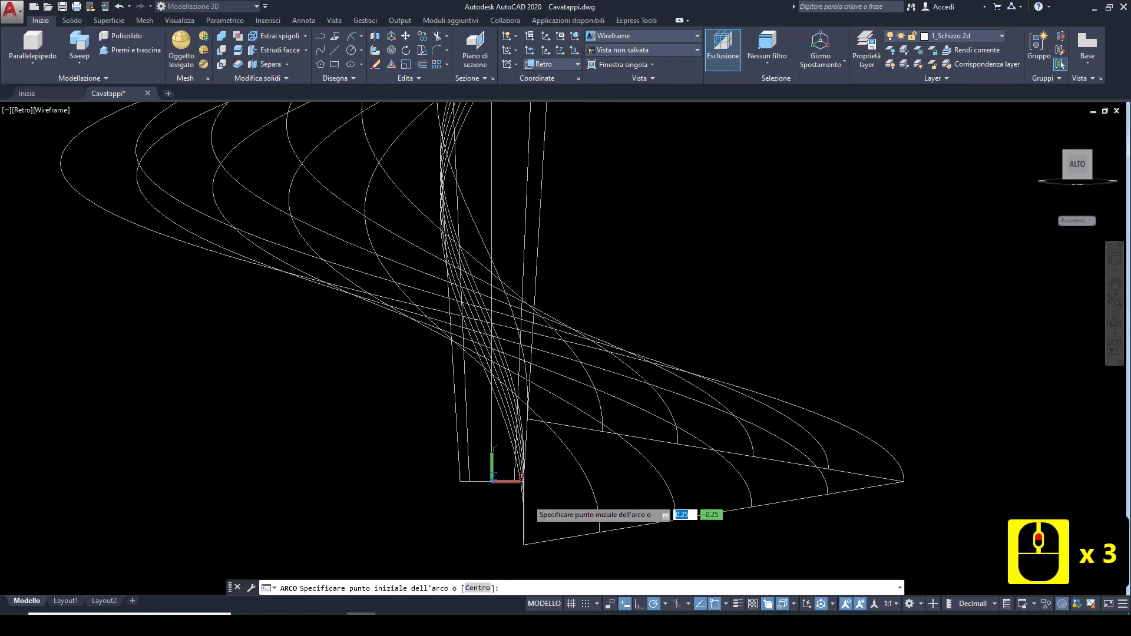
{"action": "left_click", "coordinate": [524, 482]}
{"action": "scroll", "coordinate": [523, 482], "scroll_direction": "down", "scroll_amount": 7}
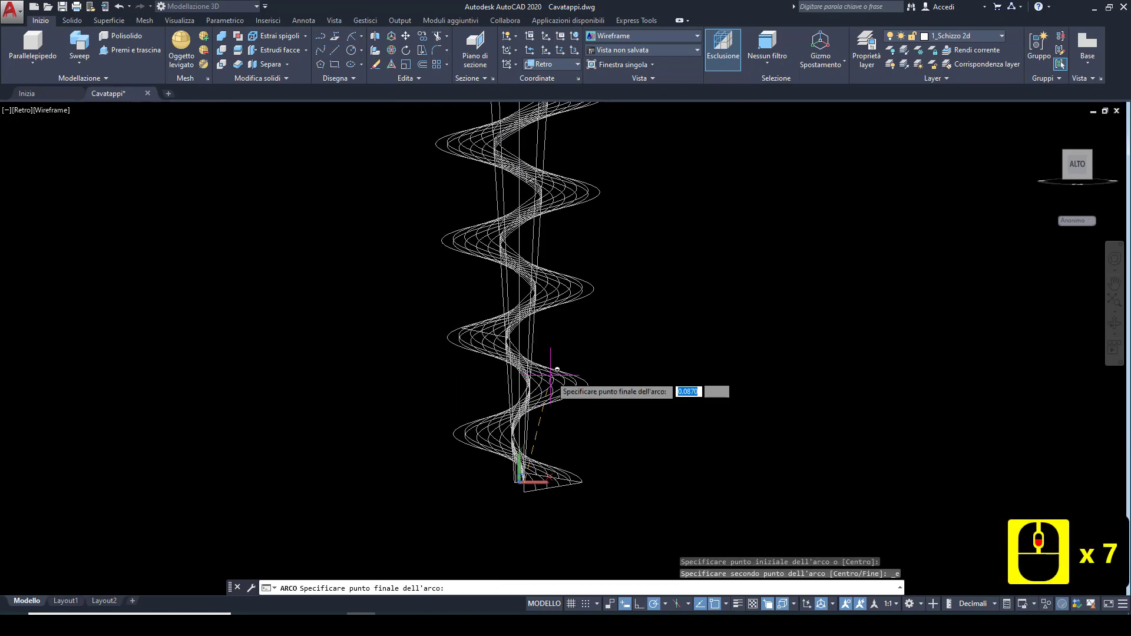
{"action": "middle_click_drag", "start_coordinate": [560, 293], "coordinate": [530, 437]}
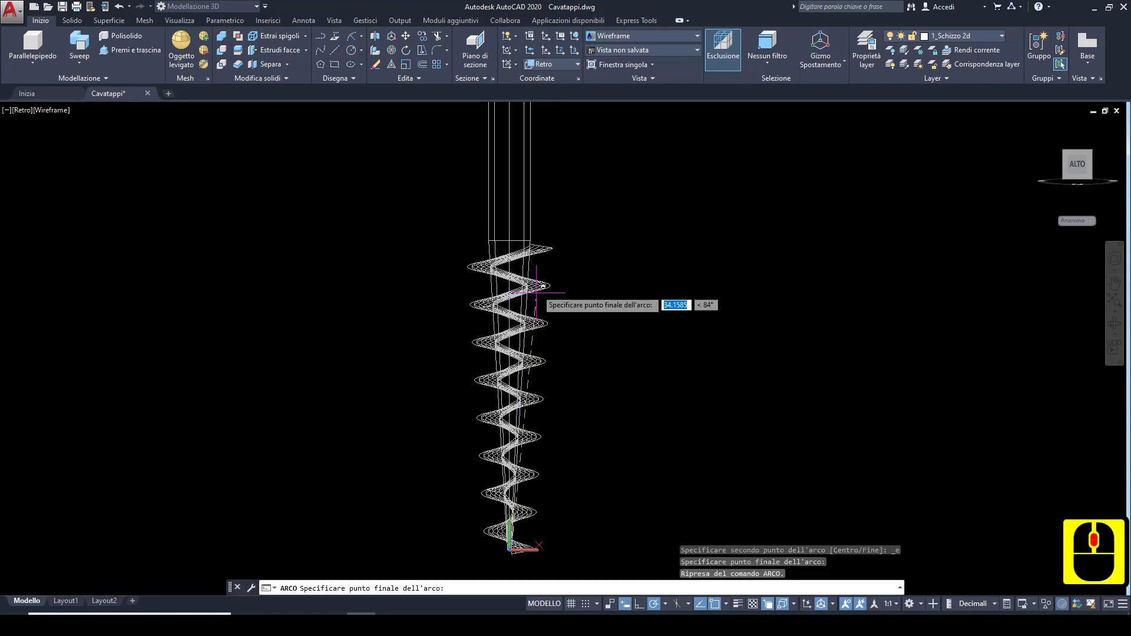
{"action": "scroll", "coordinate": [536, 259], "scroll_direction": "up", "scroll_amount": 2}
{"action": "scroll", "coordinate": [536, 257], "scroll_direction": "up", "scroll_amount": 3}
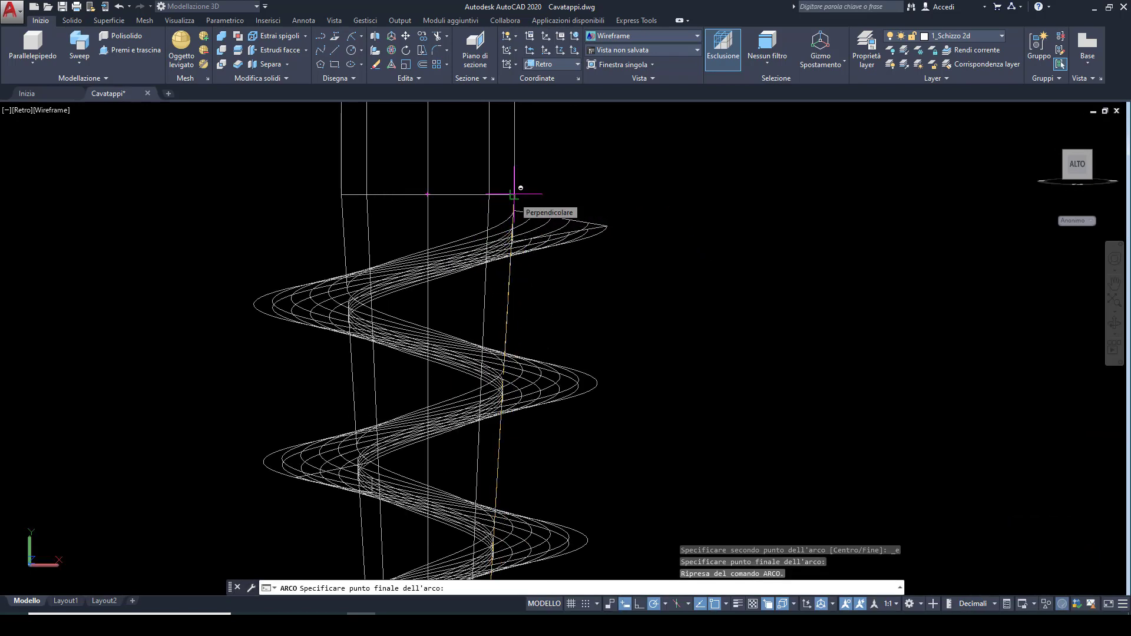
{"action": "left_click", "coordinate": [514, 194]}
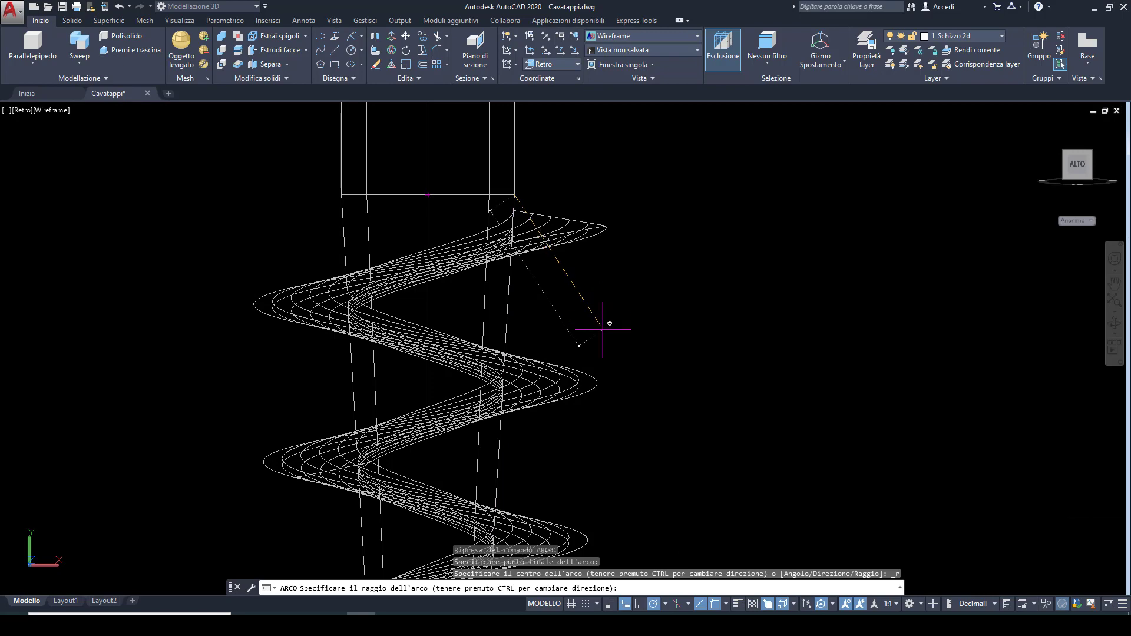
{"action": "type", "text": "65"}
{"action": "key", "text": "Return"}
{"action": "scroll", "coordinate": [605, 323], "scroll_direction": "down", "scroll_amount": 5}
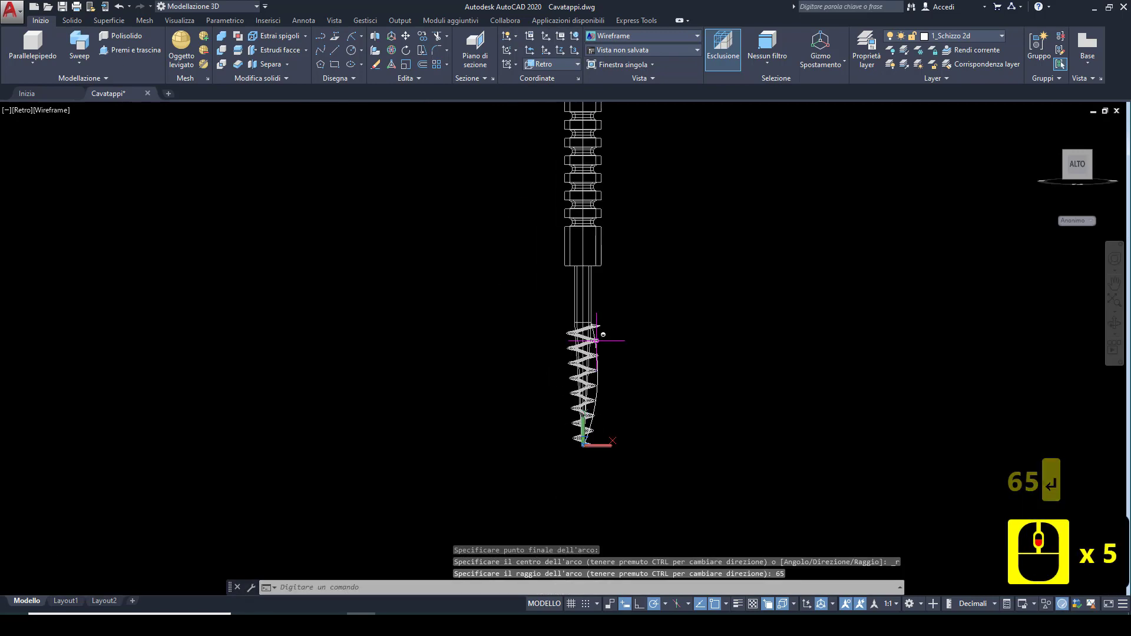
{"action": "scroll", "coordinate": [570, 454], "scroll_direction": "up", "scroll_amount": 8}
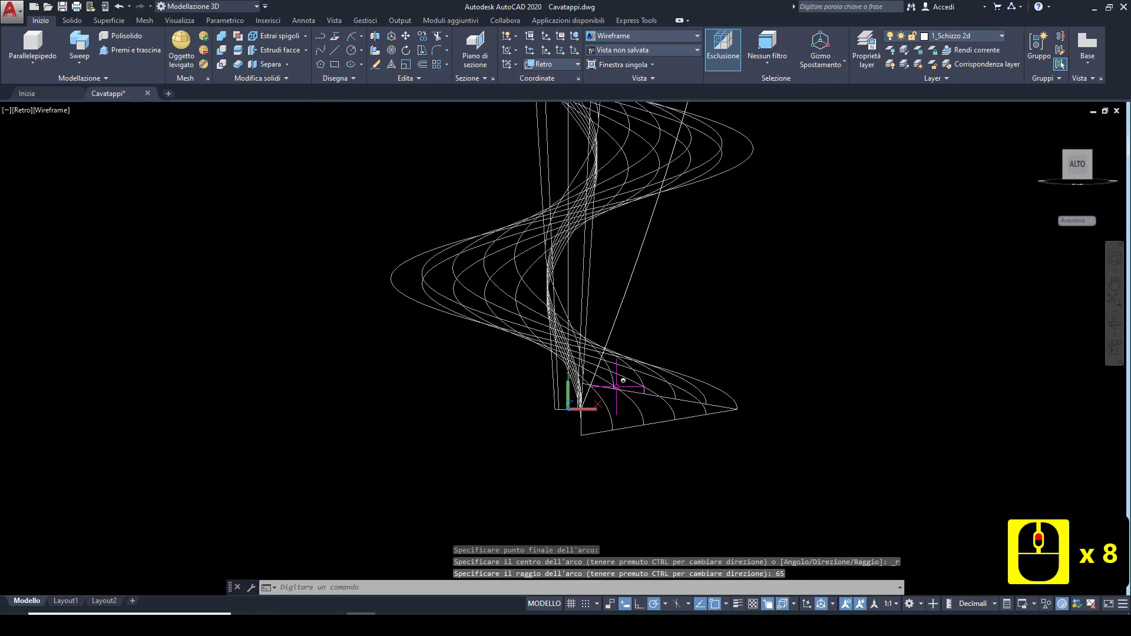
{"action": "left_click", "coordinate": [339, 50]}
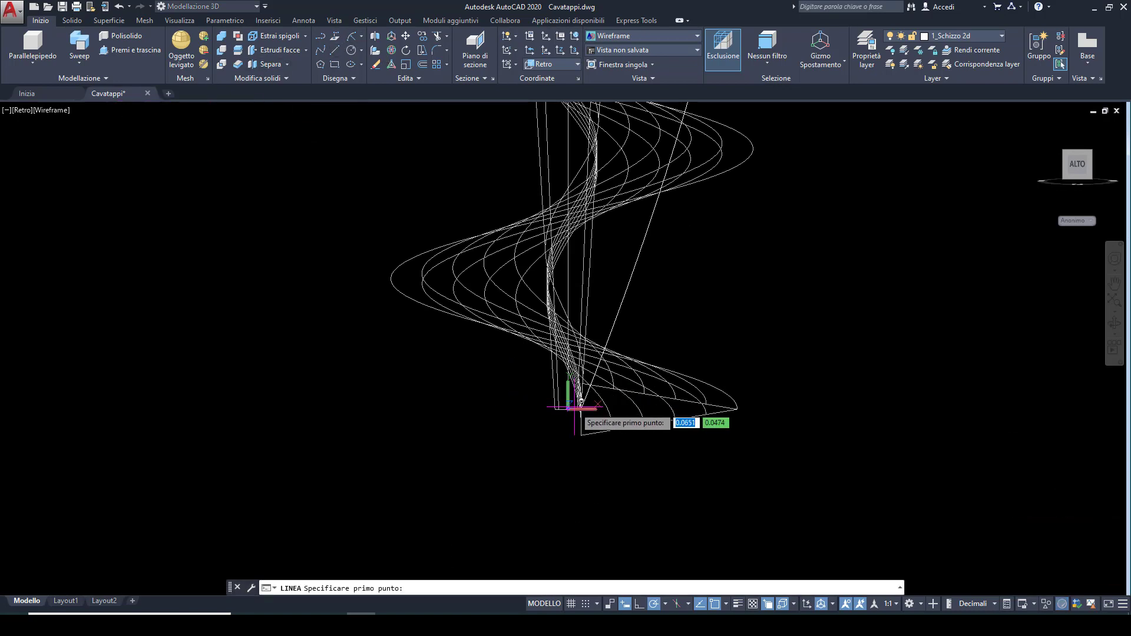
{"action": "scroll", "coordinate": [585, 412], "scroll_direction": "up", "scroll_amount": 5}
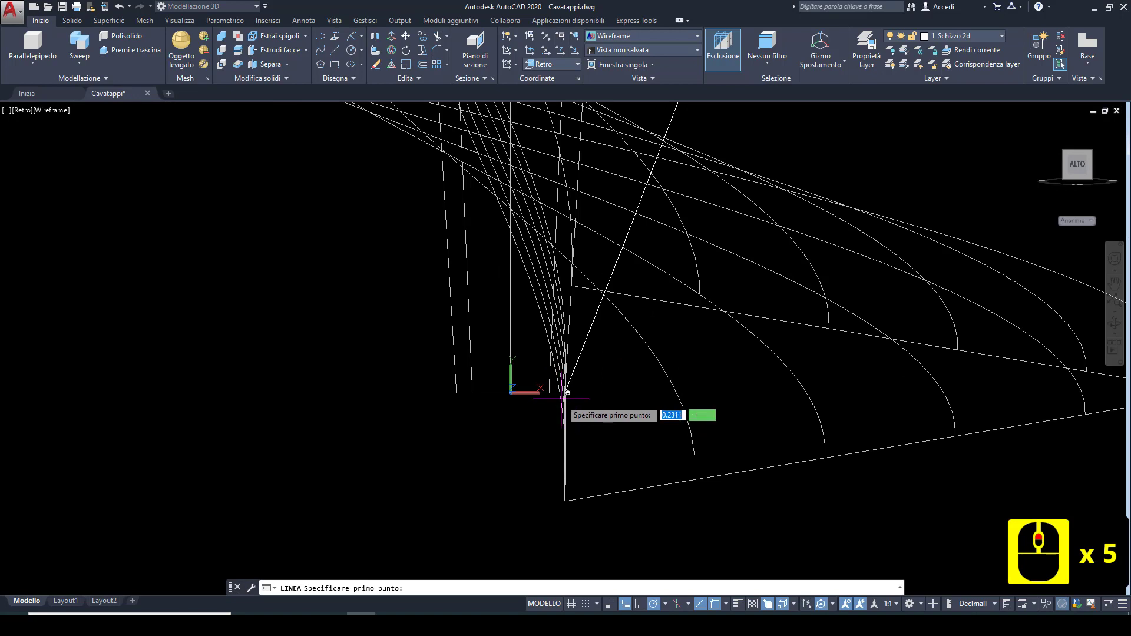
{"action": "scroll", "coordinate": [554, 424], "scroll_direction": "down", "scroll_amount": 3}
{"action": "key", "text": "Escape"}
Step: Identify the united corkscrew solid's layer and turn off layer 4_Part3d_2, leaving the arc on display
{"action": "left_click", "coordinate": [619, 386]}
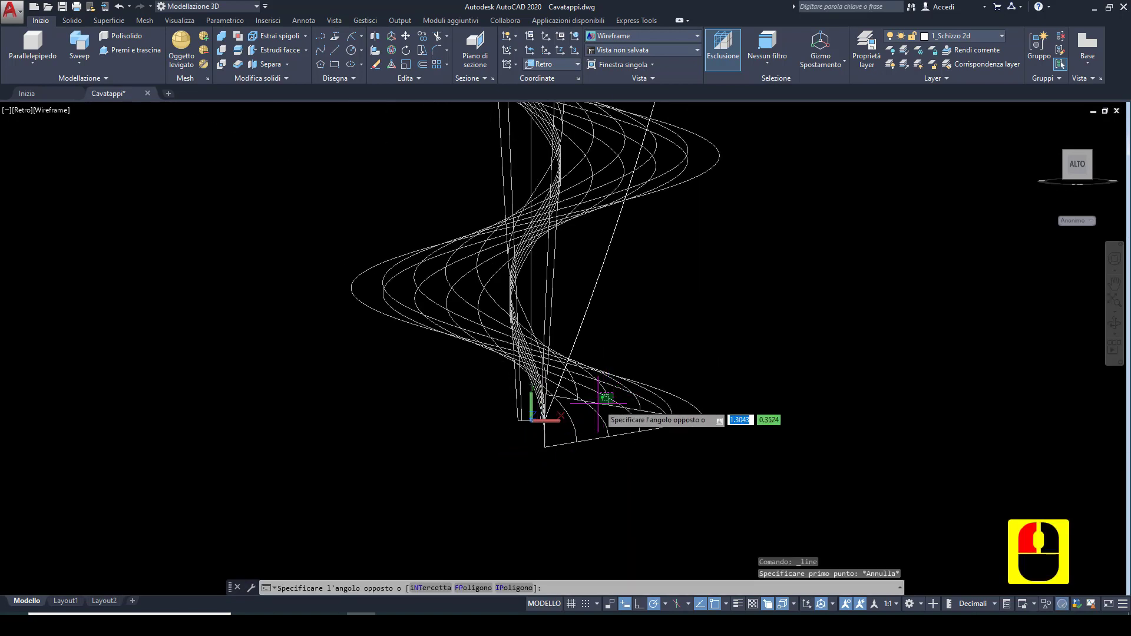
{"action": "left_click", "coordinate": [602, 402]}
{"action": "left_click", "coordinate": [972, 35]}
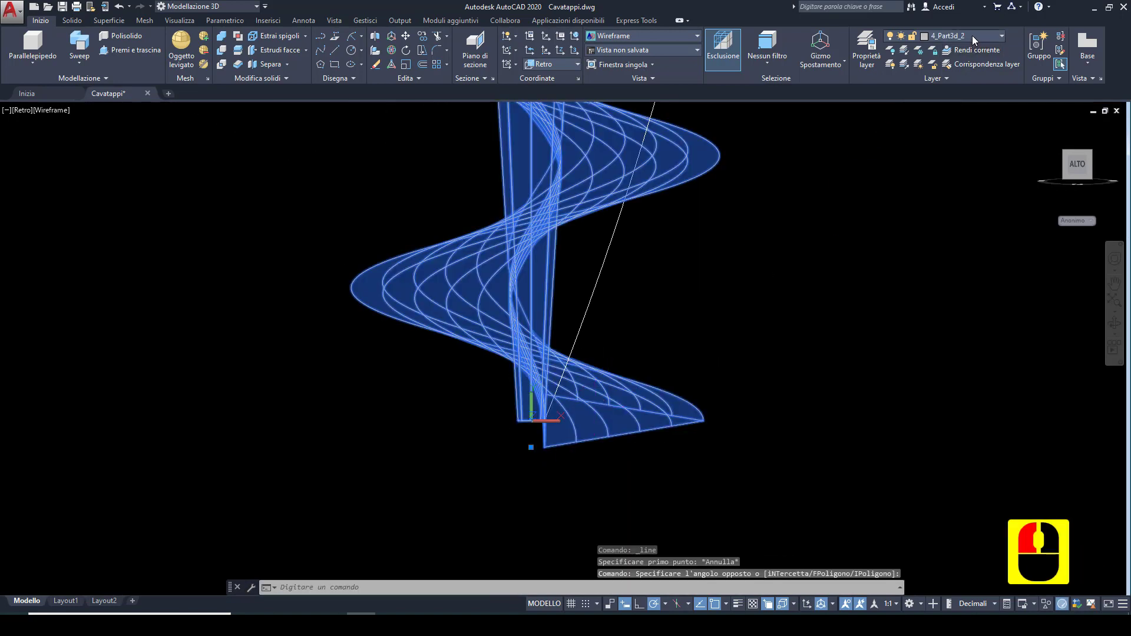
{"action": "left_click", "coordinate": [891, 121]}
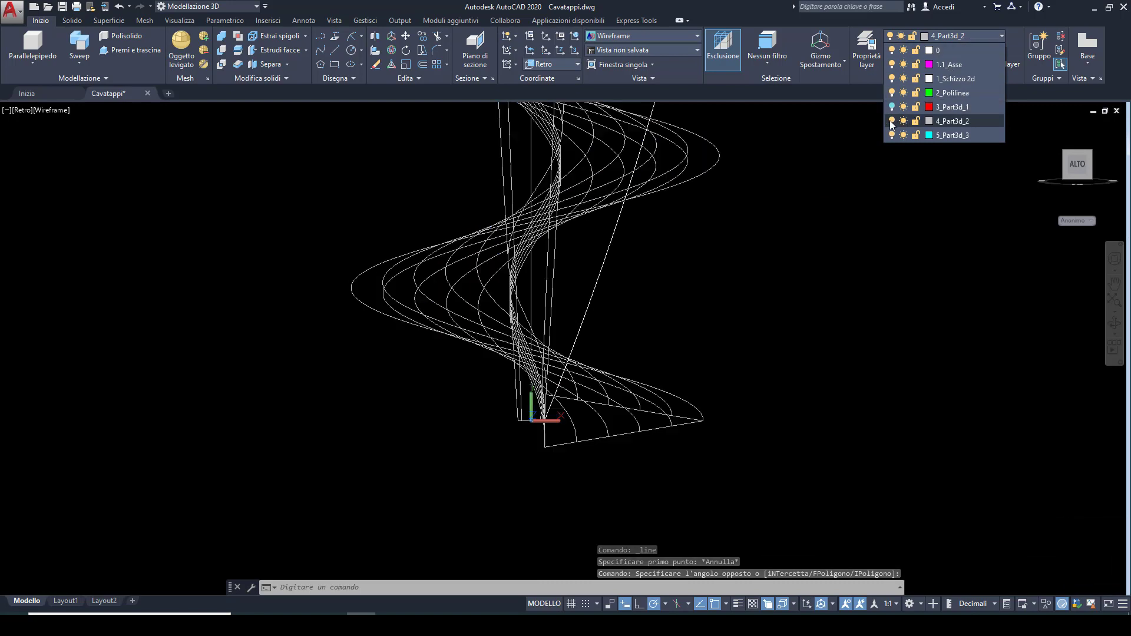
{"action": "key", "text": "Escape"}
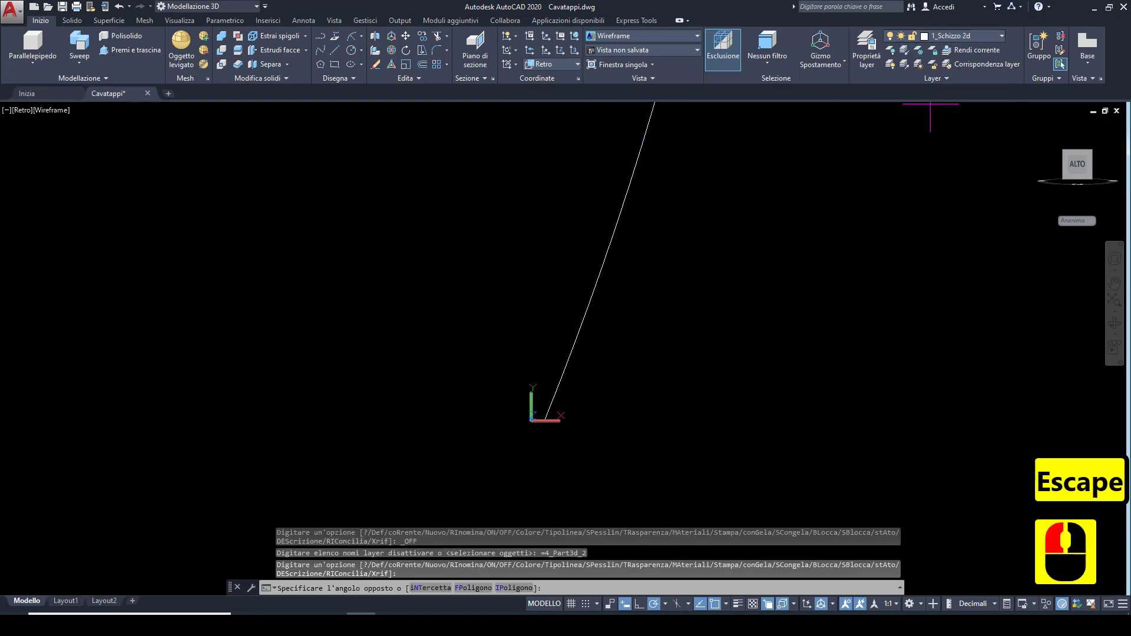
{"action": "left_click", "coordinate": [591, 420]}
{"action": "key", "text": "Escape"}
Step: Draw four lines closing the arc profile: down from its lower end, outward, up to the arc's top level, and back to its upper end
{"action": "left_click", "coordinate": [336, 51]}
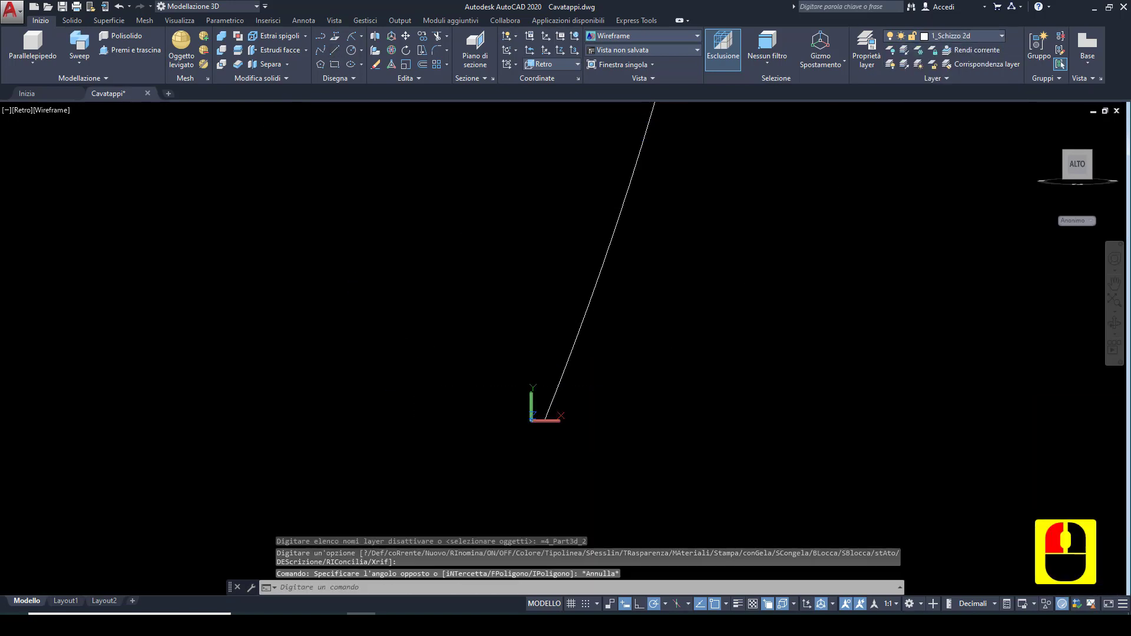
{"action": "left_click", "coordinate": [544, 421]}
{"action": "scroll", "coordinate": [531, 457], "scroll_direction": "down", "scroll_amount": 2}
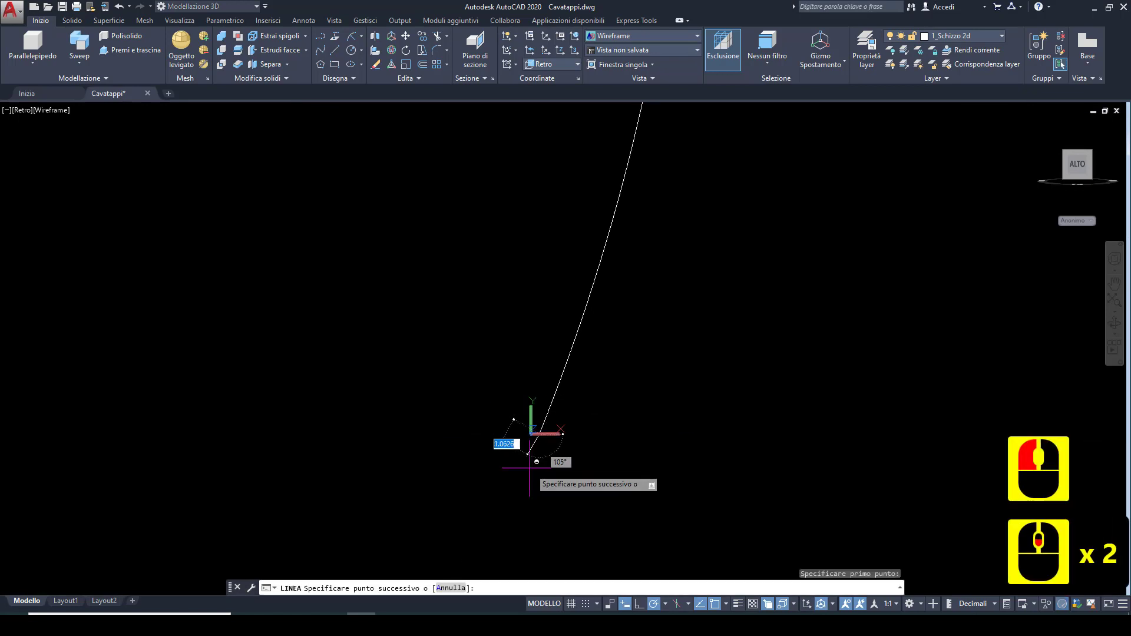
{"action": "left_click", "coordinate": [539, 499]}
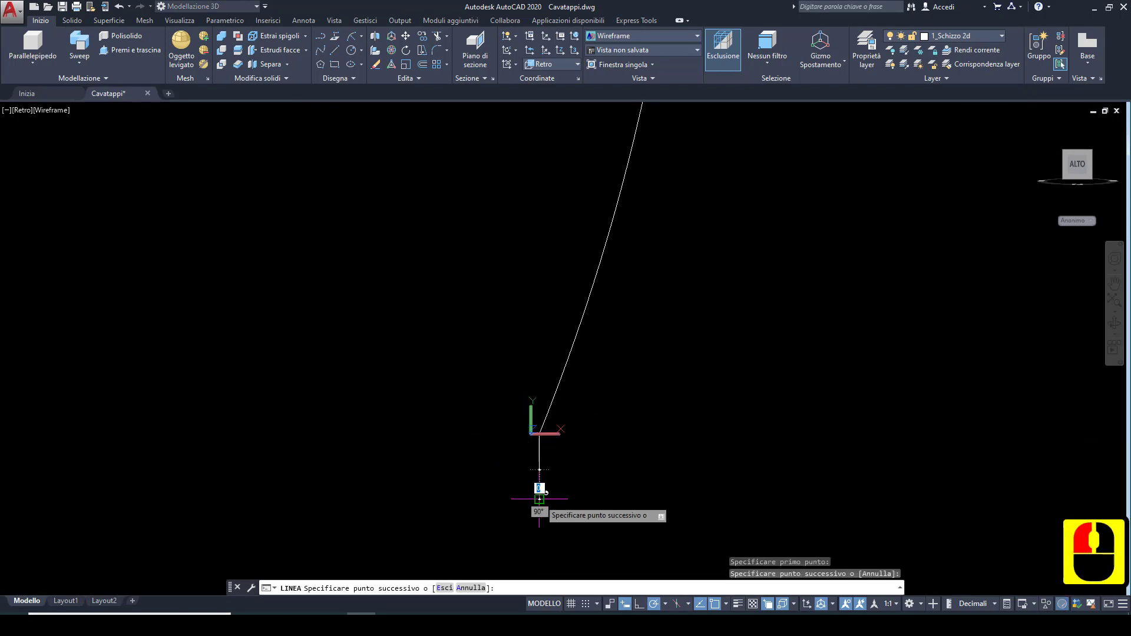
{"action": "scroll", "coordinate": [539, 500], "scroll_direction": "down", "scroll_amount": 5}
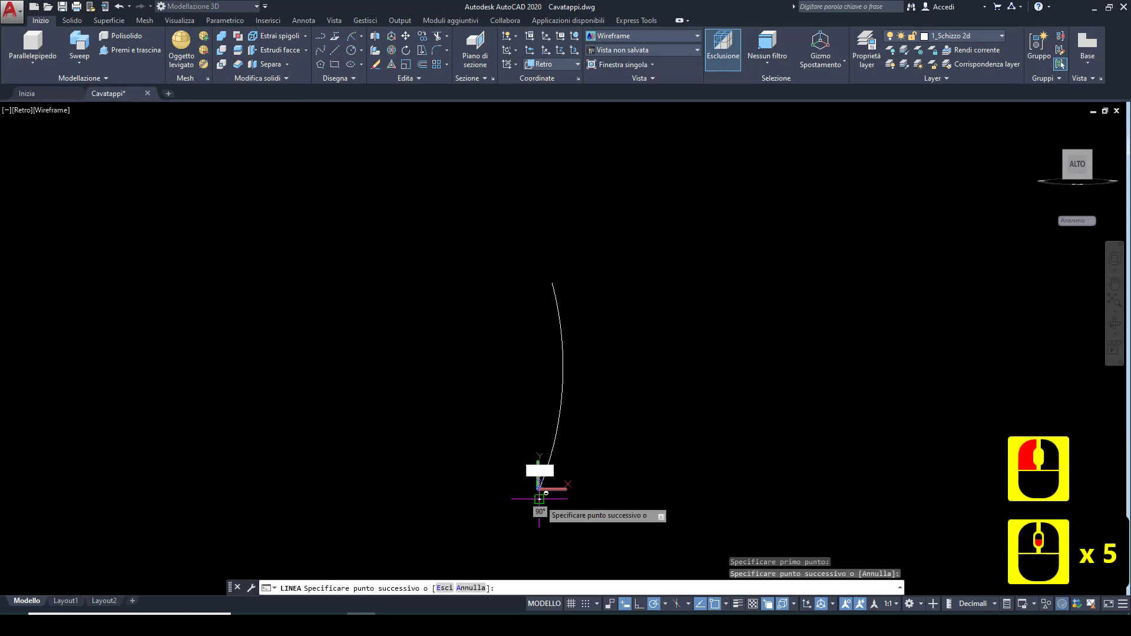
{"action": "left_click", "coordinate": [614, 499]}
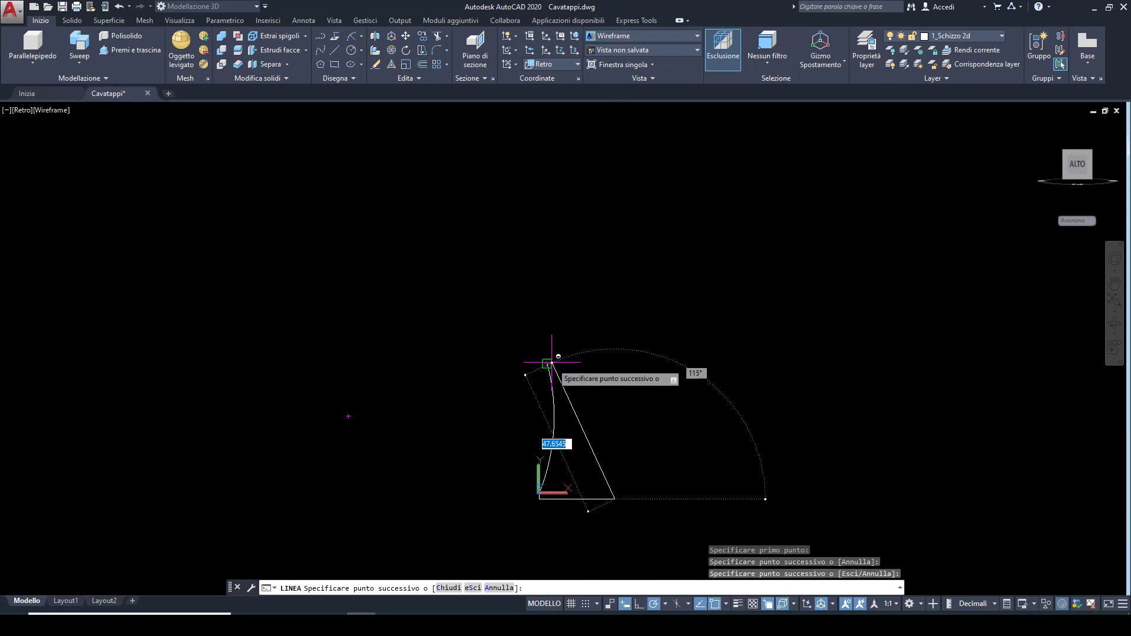
{"action": "left_click", "coordinate": [615, 363]}
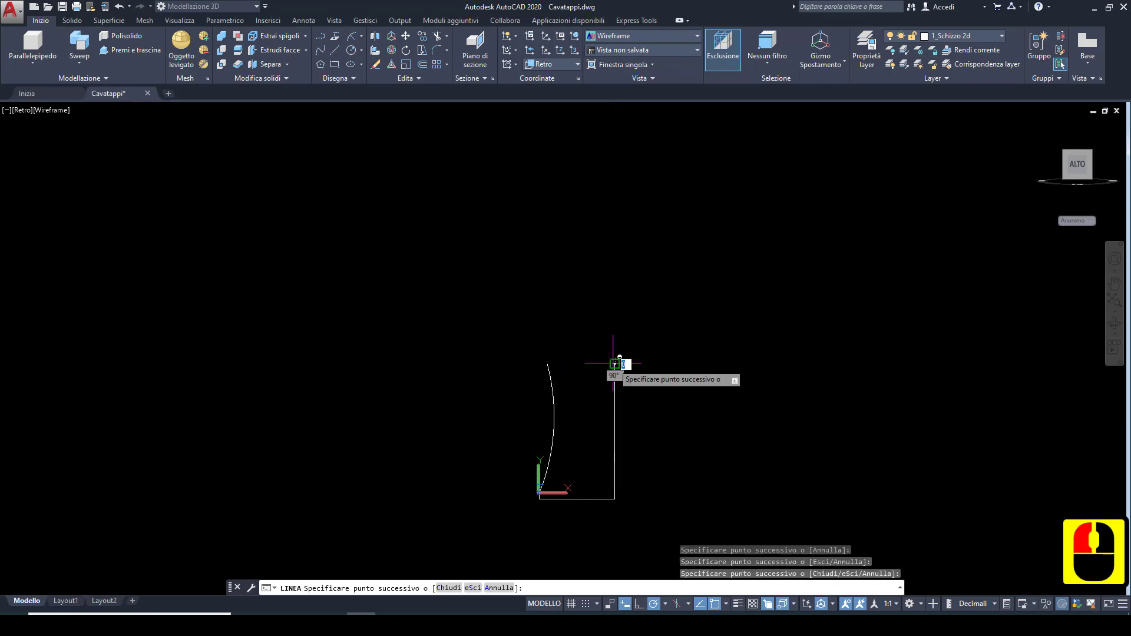
{"action": "left_click", "coordinate": [547, 364]}
{"action": "key", "text": "Escape"}
{"action": "key", "text": "Escape"}
Step: Join the arc and the four lines into a single closed polyline
{"action": "left_click", "coordinate": [485, 333]}
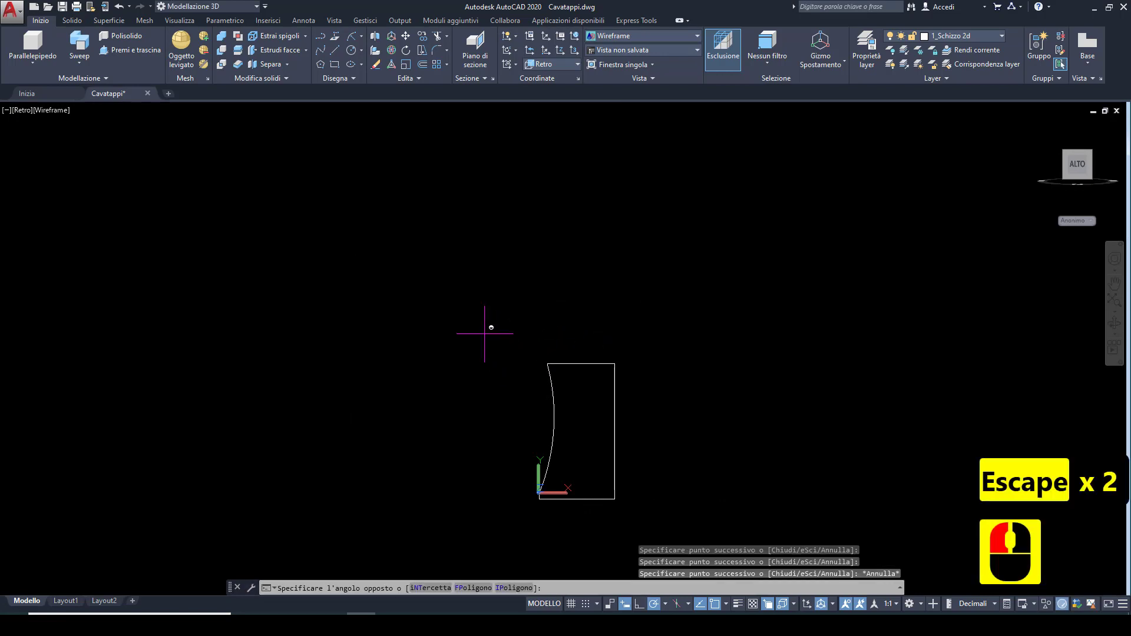
{"action": "left_click", "coordinate": [653, 538]}
{"action": "left_click", "coordinate": [416, 77]}
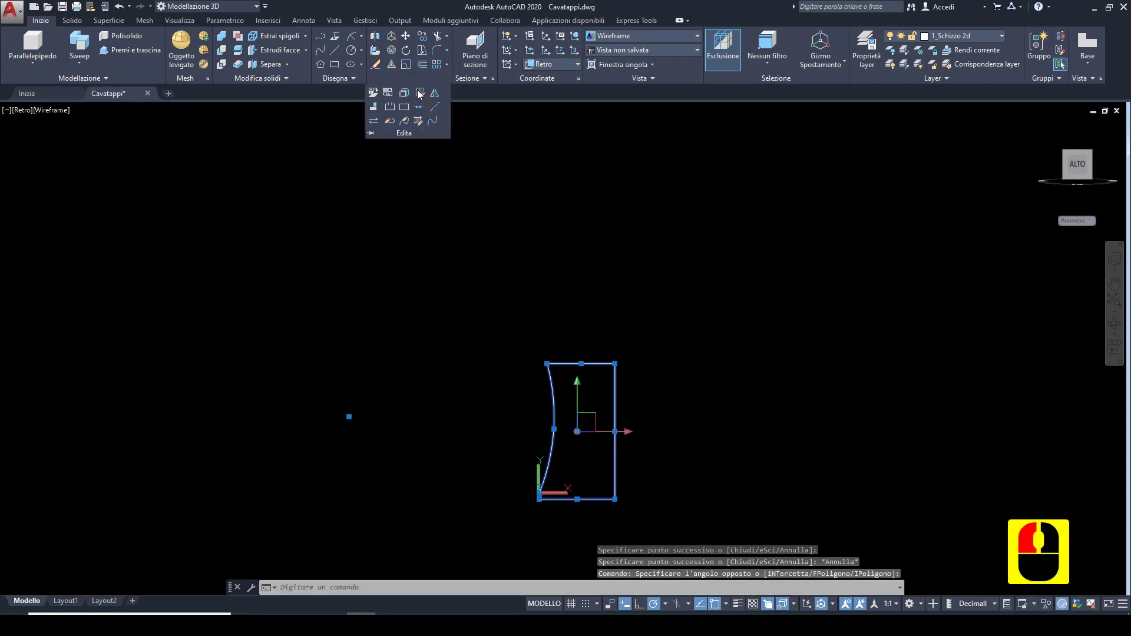
{"action": "left_click", "coordinate": [419, 108]}
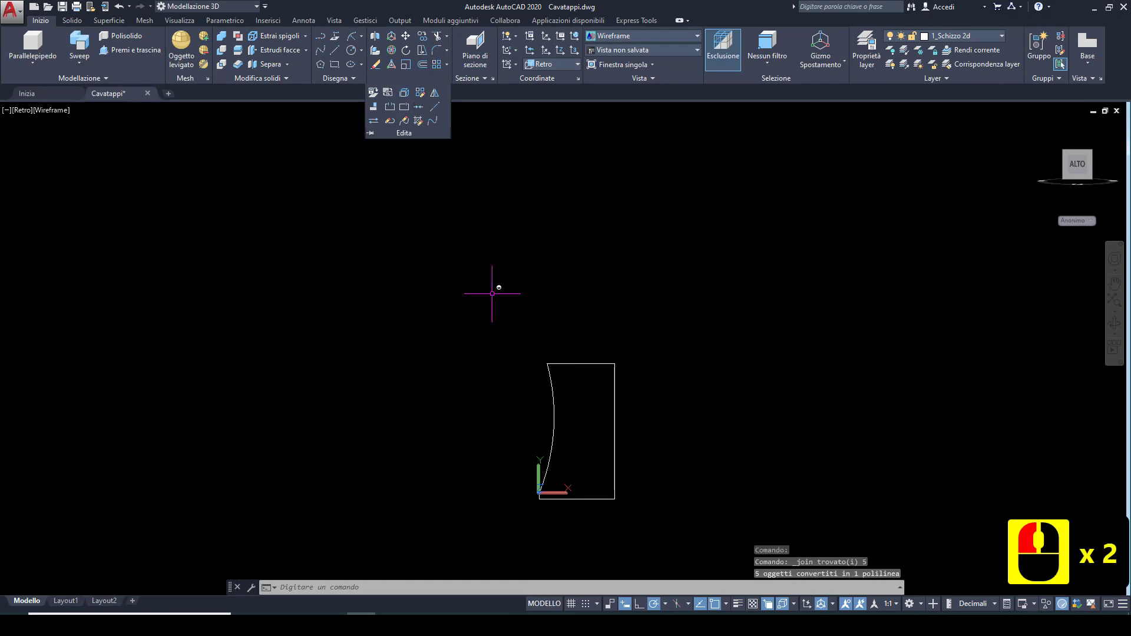
{"action": "left_click", "coordinate": [591, 364]}
{"action": "key", "text": "Escape"}
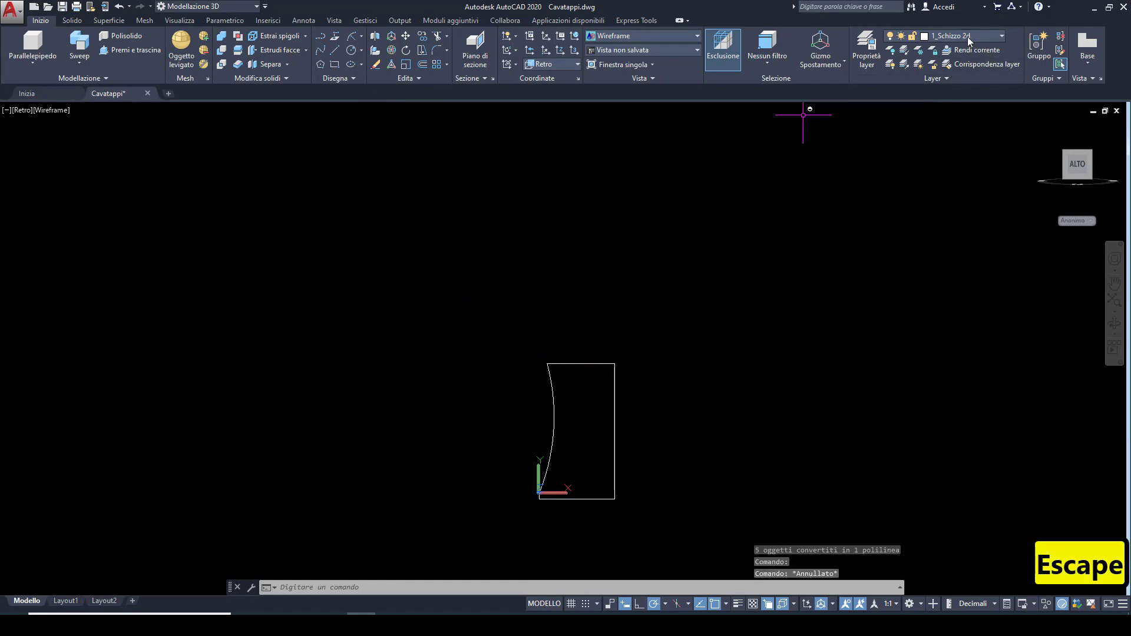
Step: Turn layer 4_Part3d_2 on and fit the corkscrew and the profile in view
{"action": "left_click", "coordinate": [967, 36]}
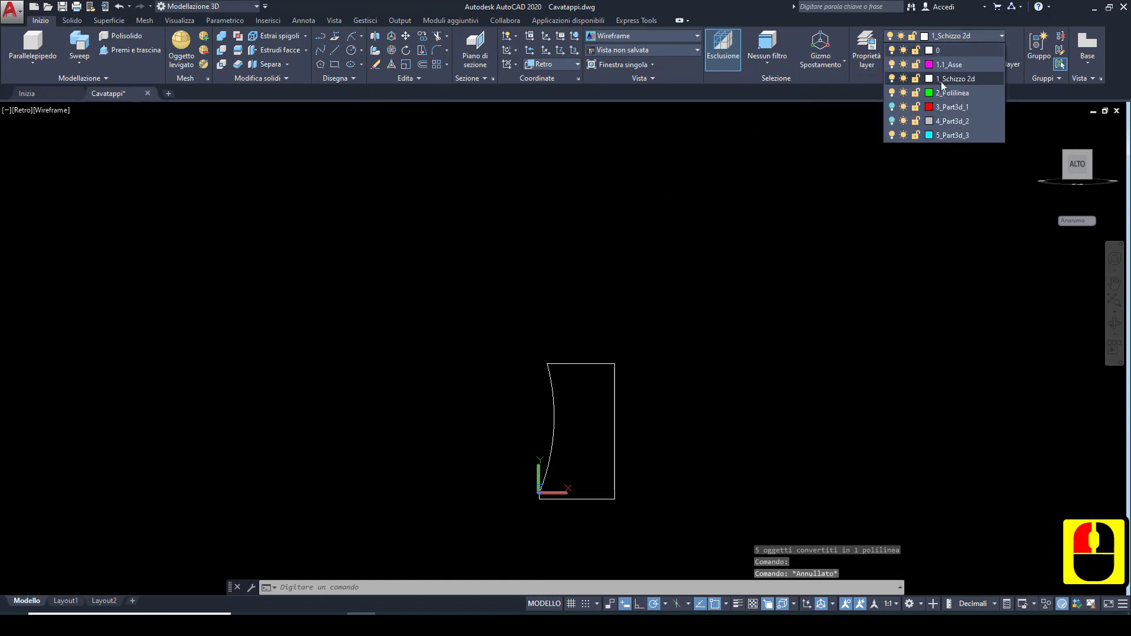
{"action": "left_click", "coordinate": [892, 121]}
{"action": "scroll", "coordinate": [557, 402], "scroll_direction": "up", "scroll_amount": 2}
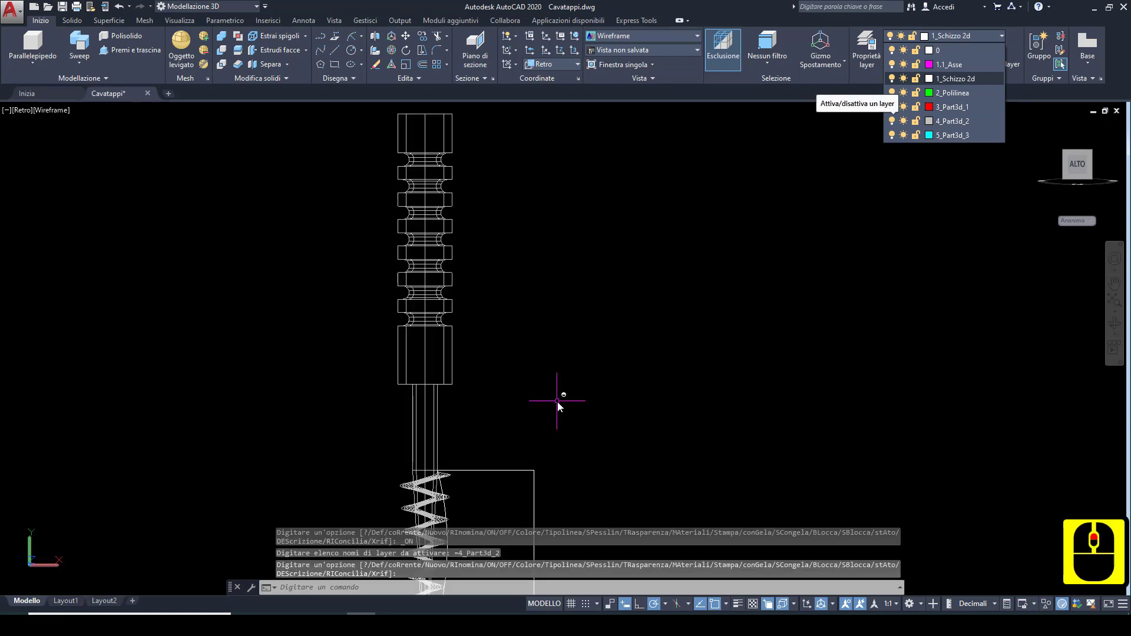
{"action": "middle_click", "coordinate": [550, 411]}
{"action": "middle_click", "coordinate": [550, 412]}
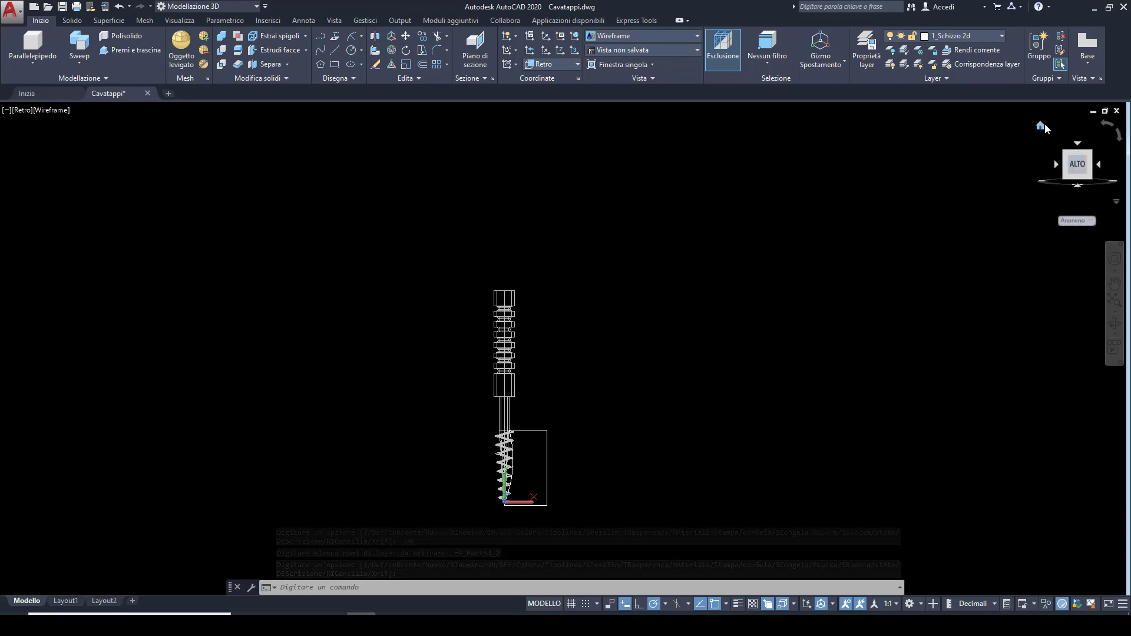
Step: Switch to an isometric view, restore the WCS, and set the visual style to Concettuale
{"action": "left_click_drag", "start_coordinate": [1055, 159], "coordinate": [1083, 224]}
{"action": "left_click", "coordinate": [1083, 221]}
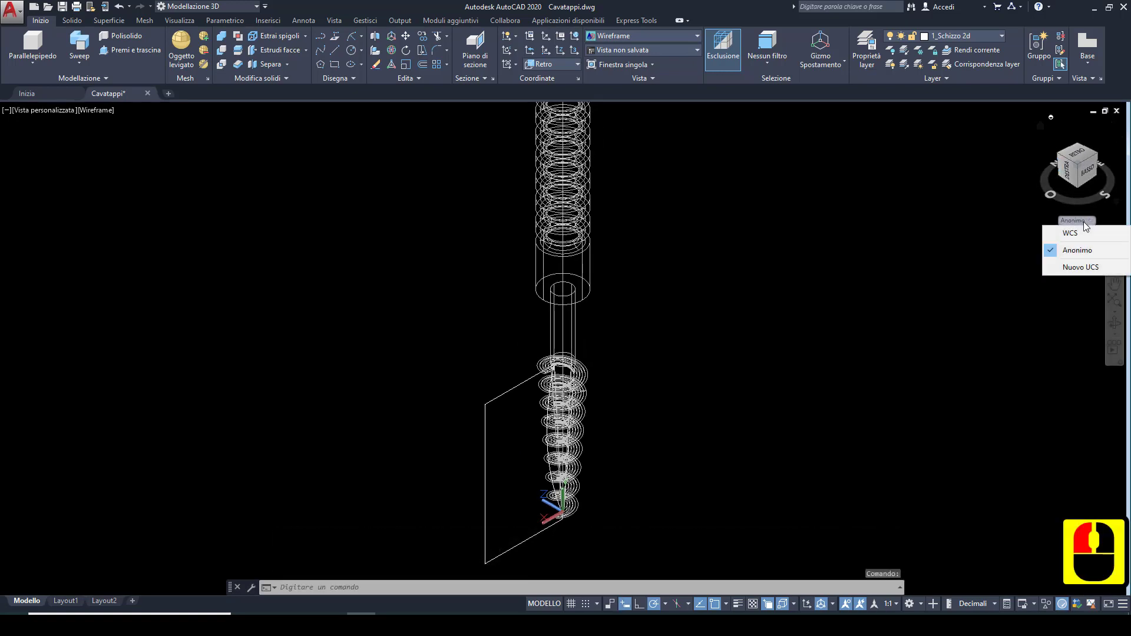
{"action": "left_click", "coordinate": [1073, 234]}
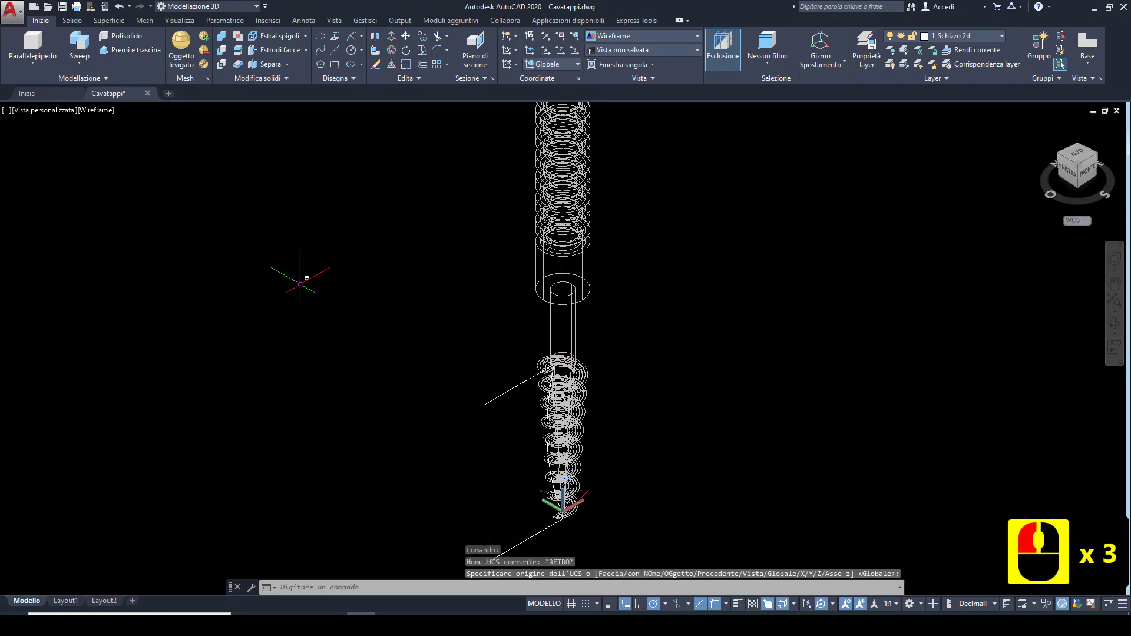
{"action": "left_click", "coordinate": [98, 110]}
{"action": "left_click", "coordinate": [139, 152]}
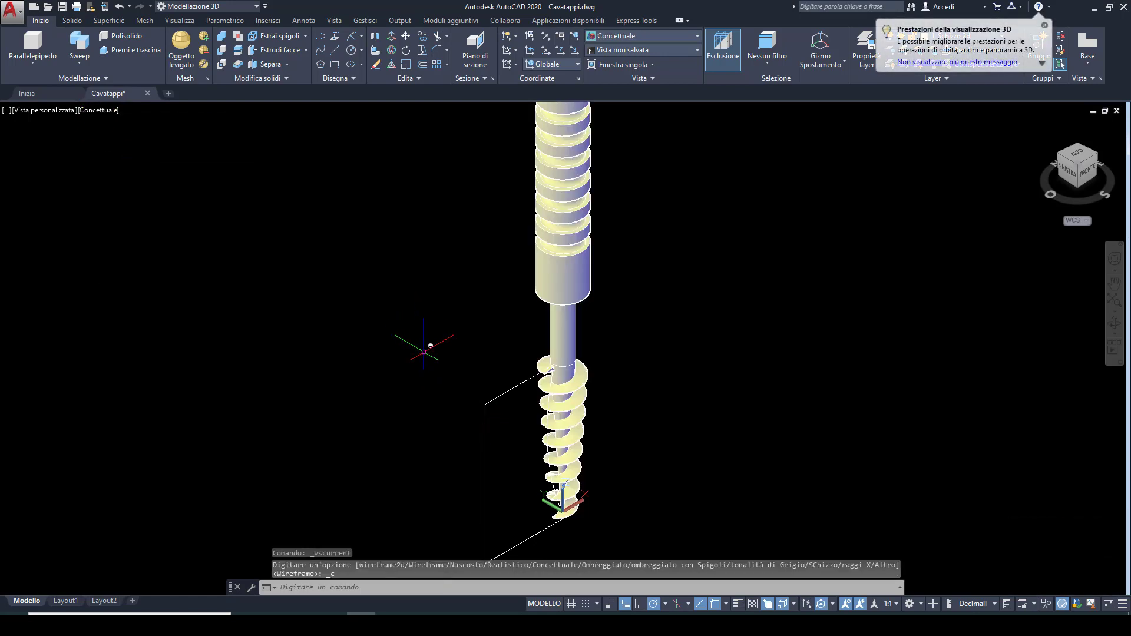
{"action": "scroll", "coordinate": [430, 345], "scroll_direction": "down", "scroll_amount": 3}
{"action": "scroll", "coordinate": [460, 404], "scroll_direction": "up", "scroll_amount": 2}
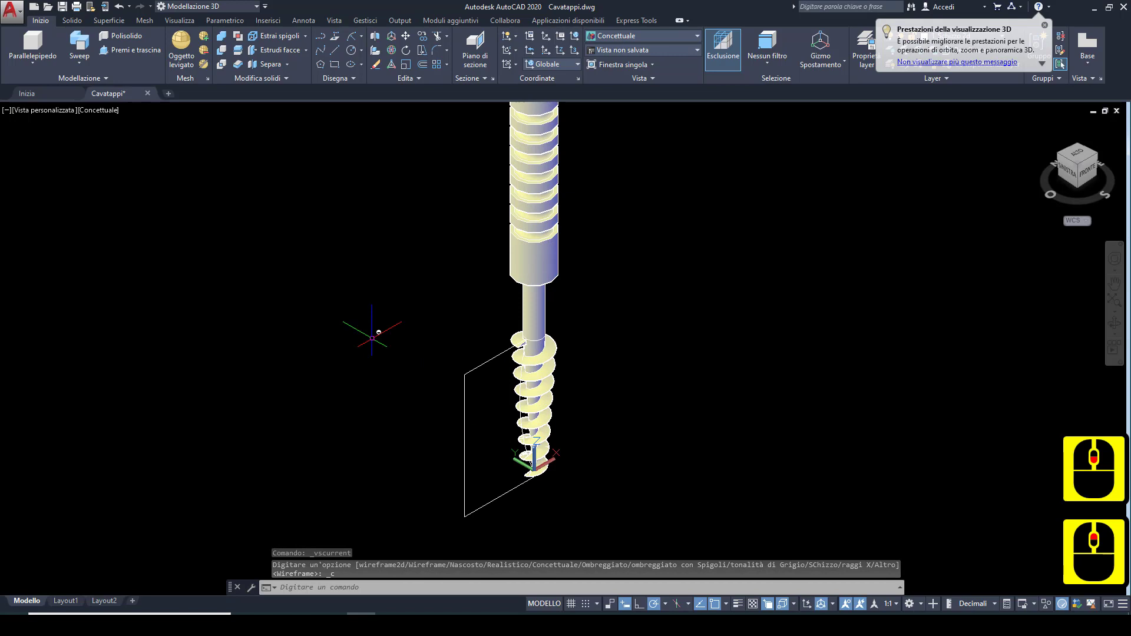
Step: Revolve the closed polyline profile 360° around the Z axis into a solid, deleting the source profile
{"action": "left_click", "coordinate": [79, 62]}
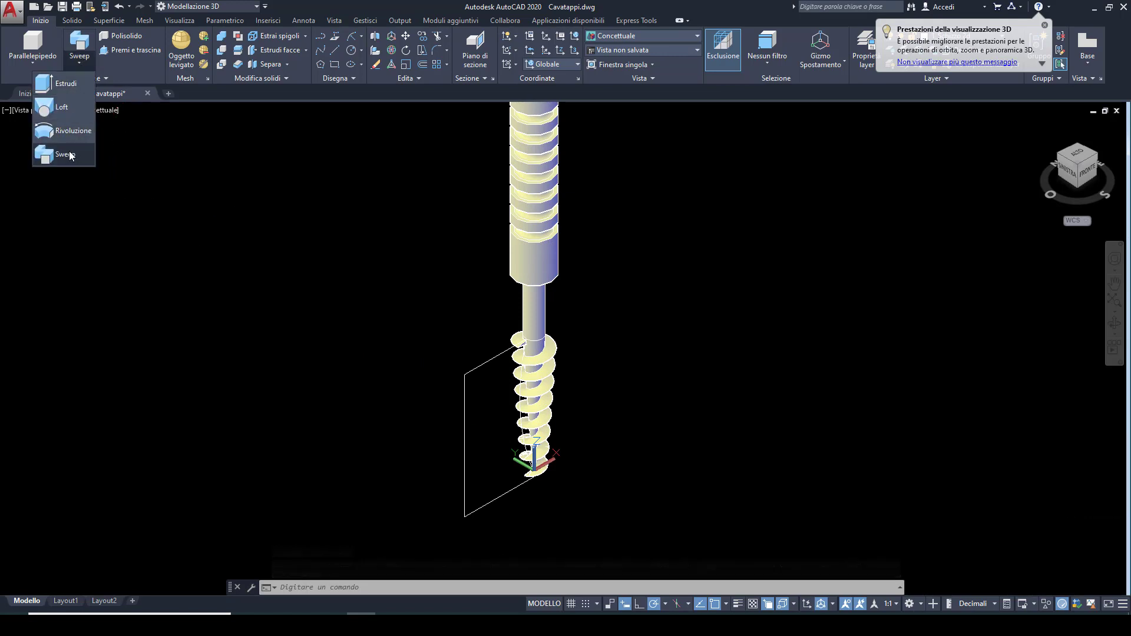
{"action": "left_click", "coordinate": [68, 131]}
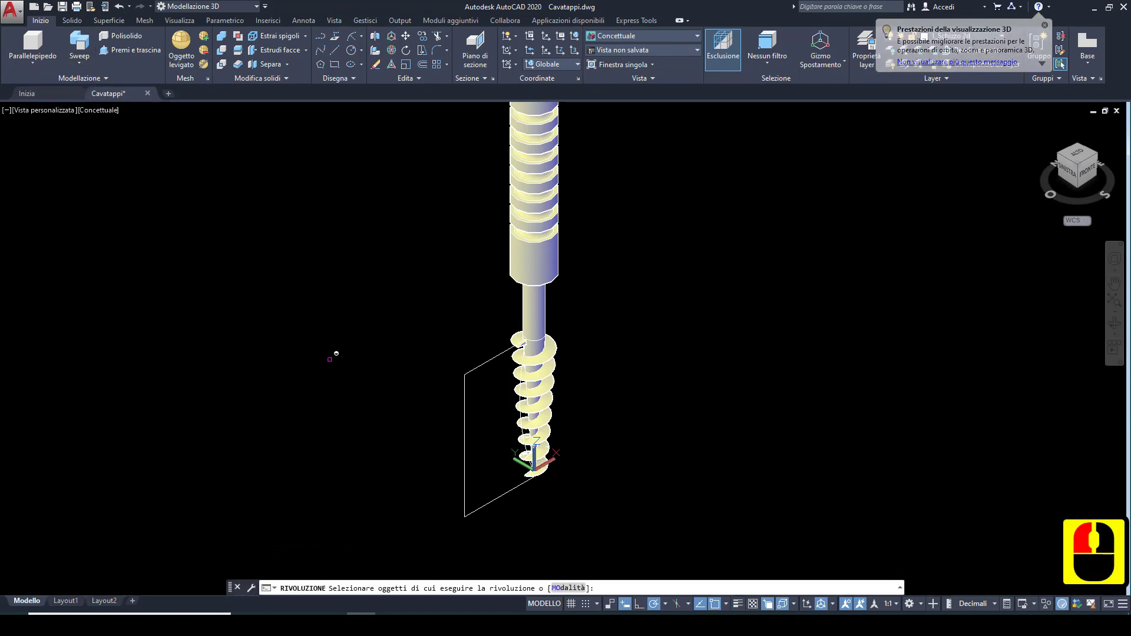
{"action": "left_click", "coordinate": [465, 455]}
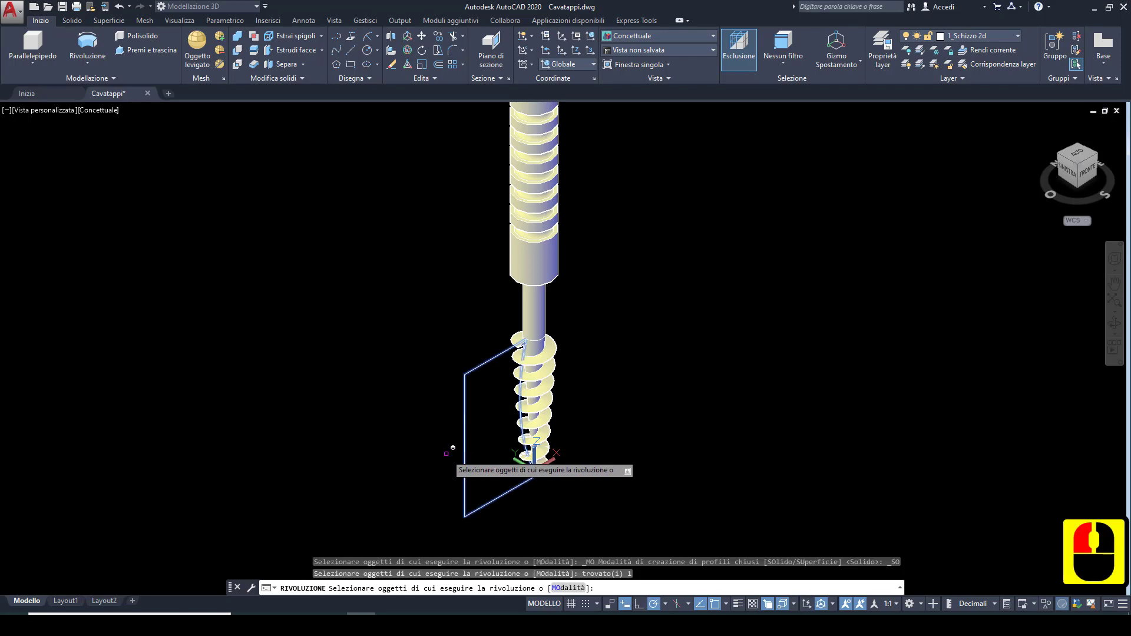
{"action": "key", "text": "Return"}
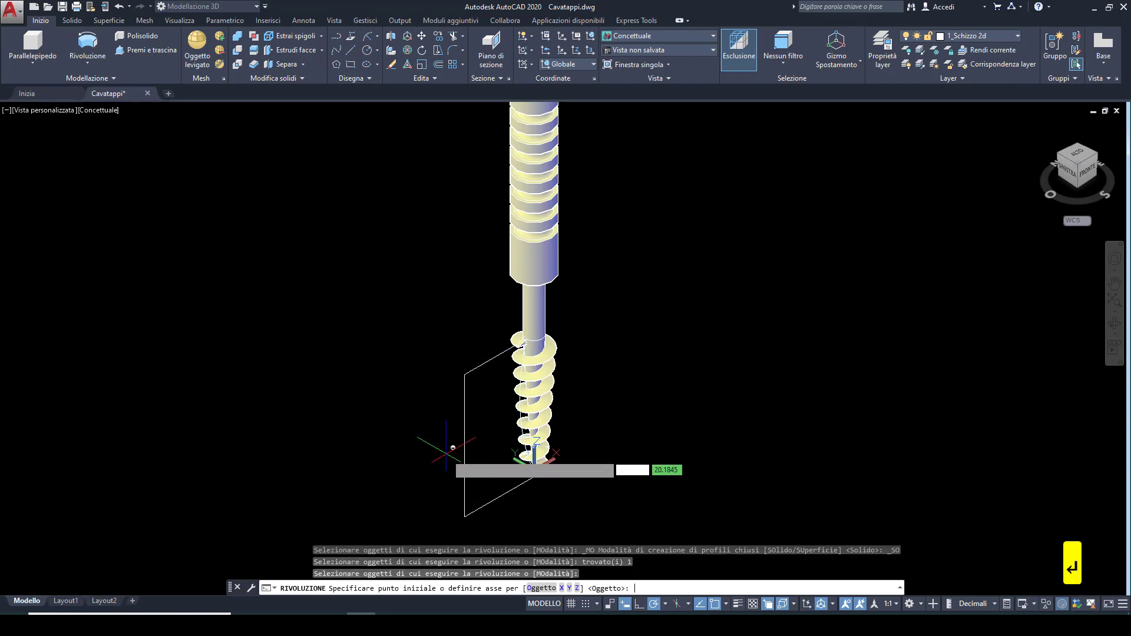
{"action": "left_click", "coordinate": [576, 588]}
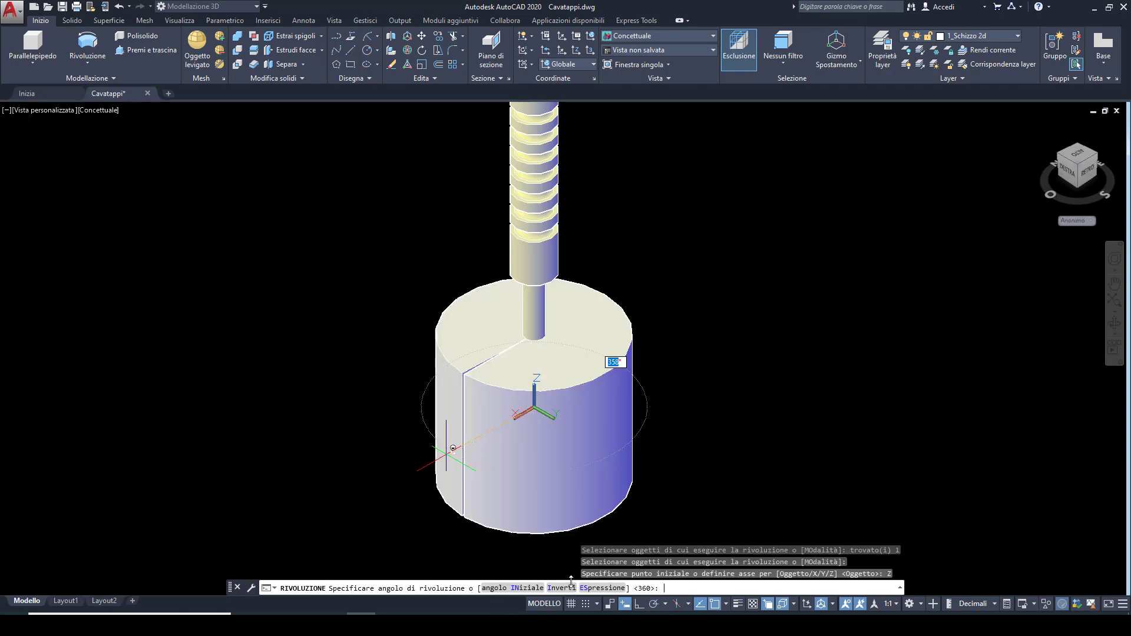
{"action": "key", "text": "Return"}
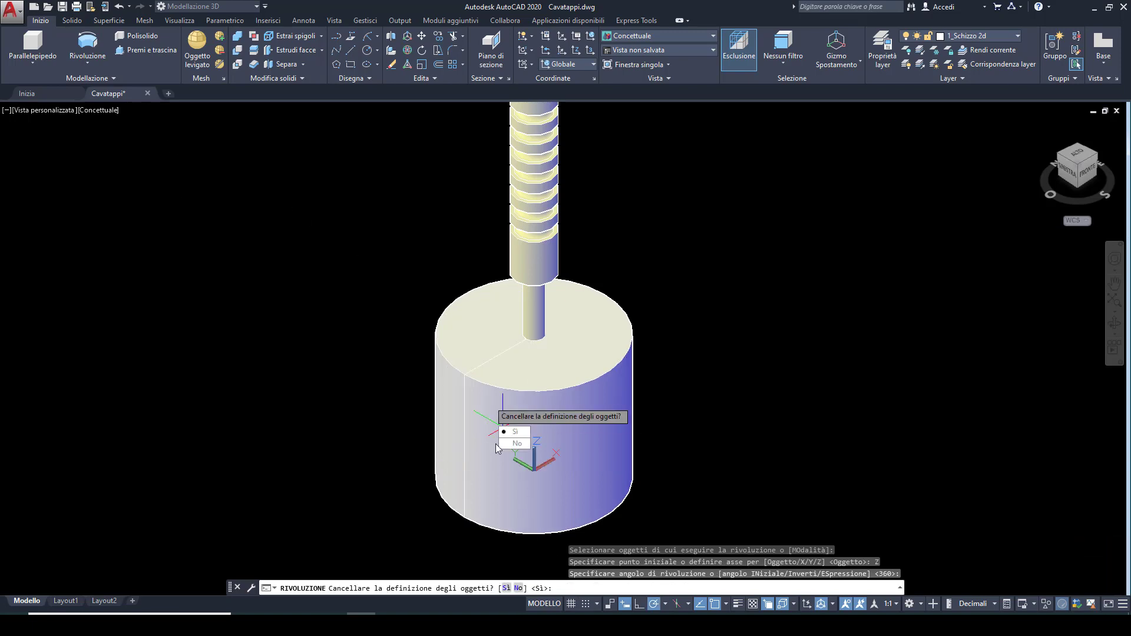
{"action": "left_click", "coordinate": [511, 434]}
Step: Set the visual style to Raggi X
{"action": "left_click", "coordinate": [109, 111]}
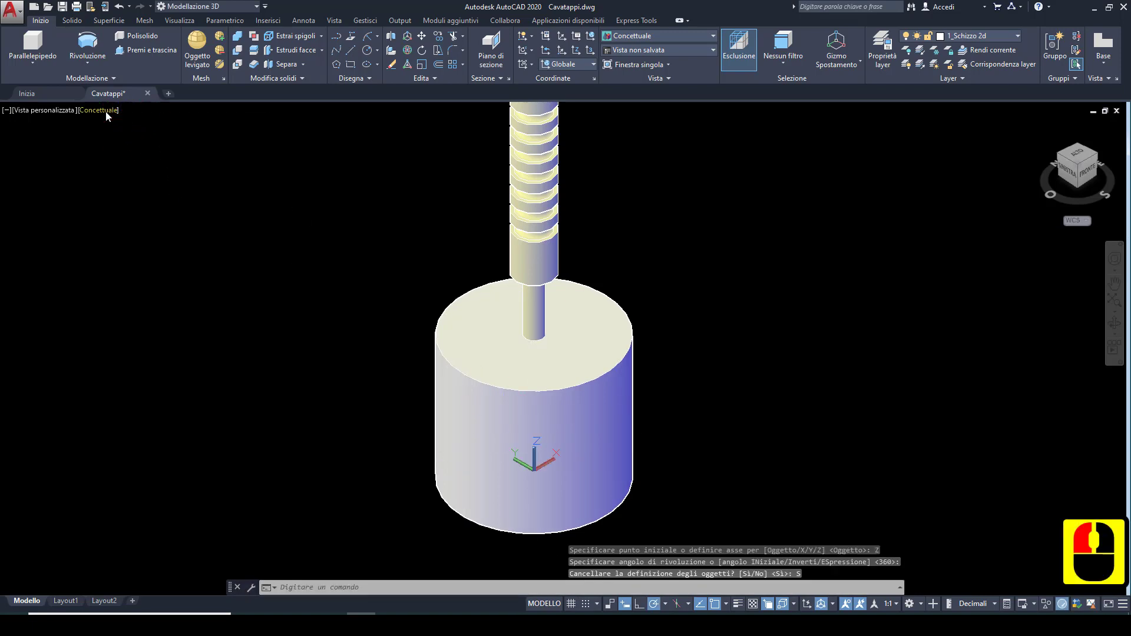
{"action": "left_click", "coordinate": [135, 255]}
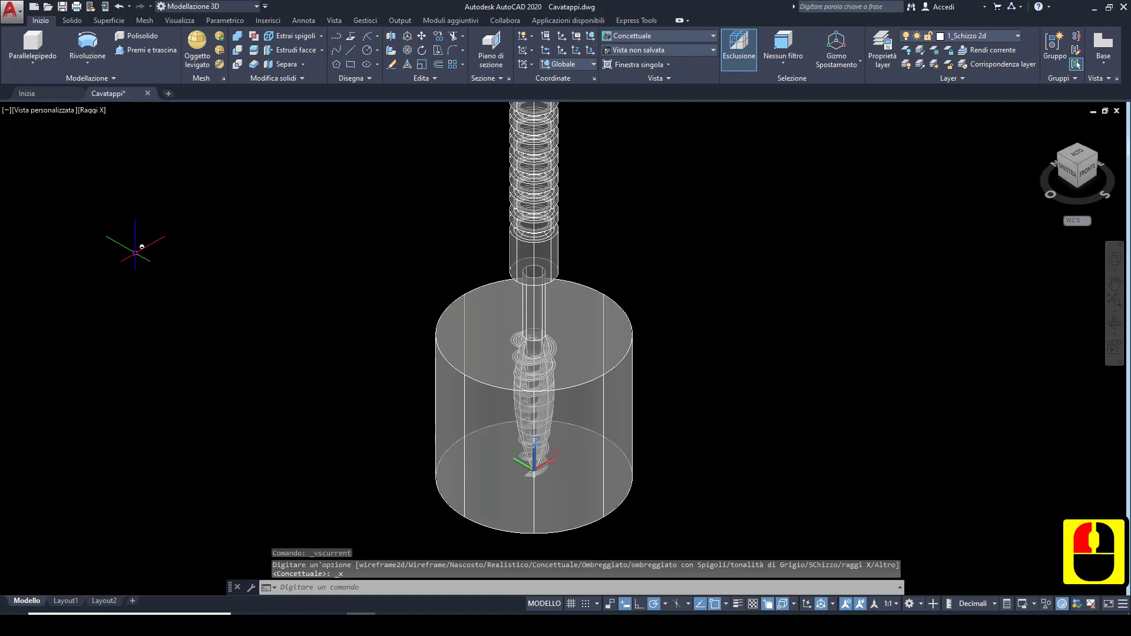
{"action": "key", "text": "Escape"}
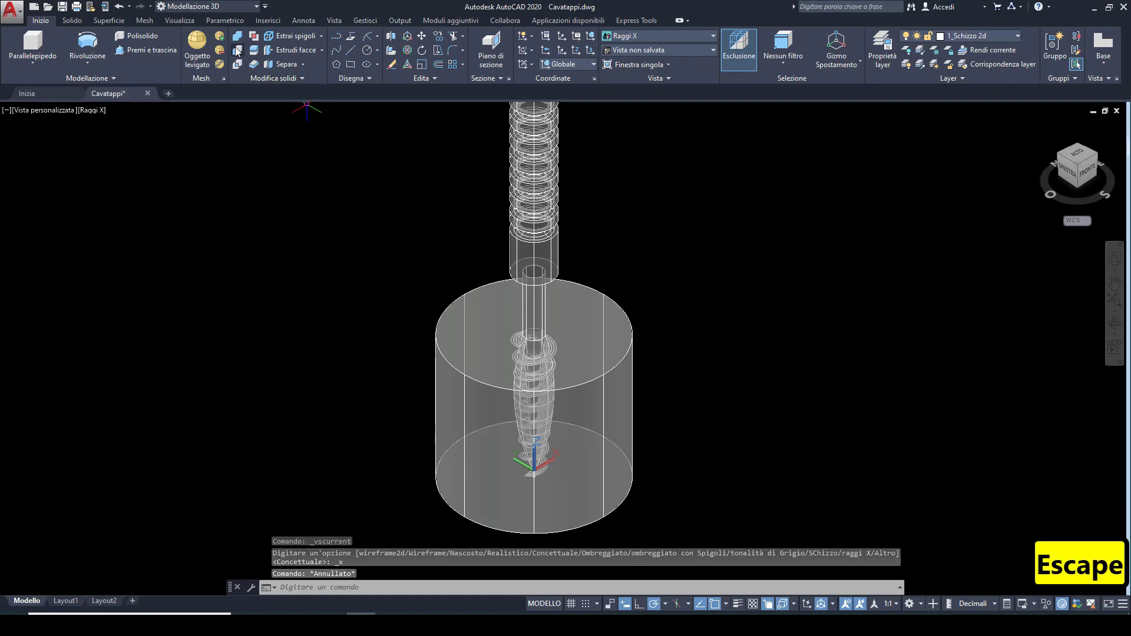
Step: Subtract the large revolved solid from the corkscrew so that its threaded tip is trimmed to the arc-based profile
{"action": "left_click", "coordinate": [238, 51]}
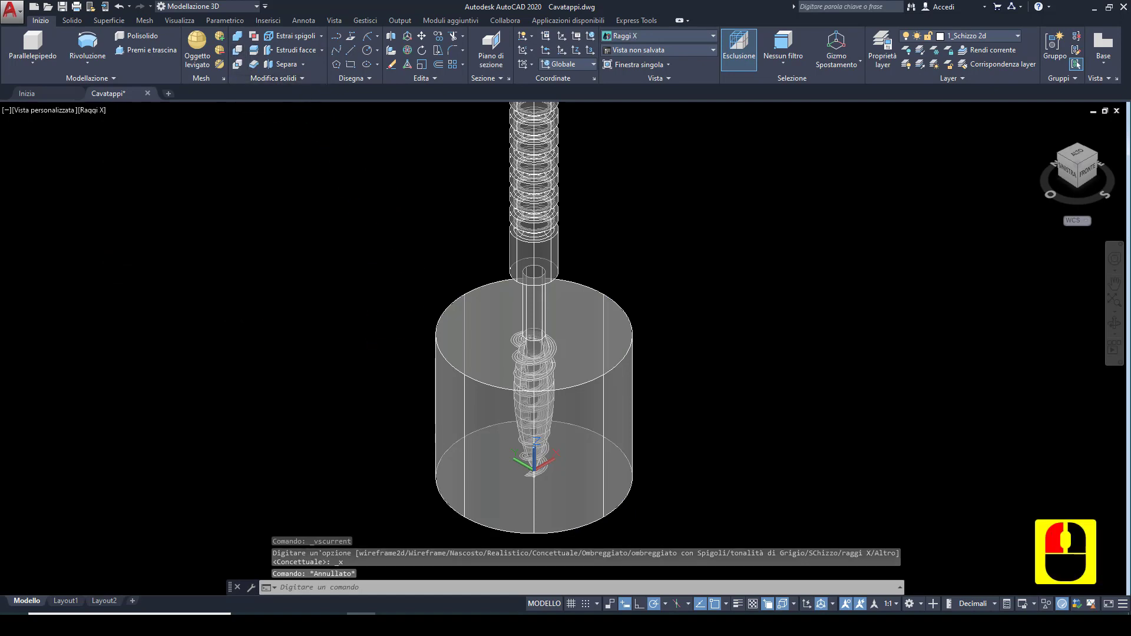
{"action": "left_click", "coordinate": [527, 238]}
{"action": "middle_click_drag", "start_coordinate": [519, 339], "coordinate": [536, 483], "text": "shift"}
{"action": "scroll", "coordinate": [539, 477], "scroll_direction": "up", "scroll_amount": 5}
{"action": "scroll", "coordinate": [535, 478], "scroll_direction": "up", "scroll_amount": 1}
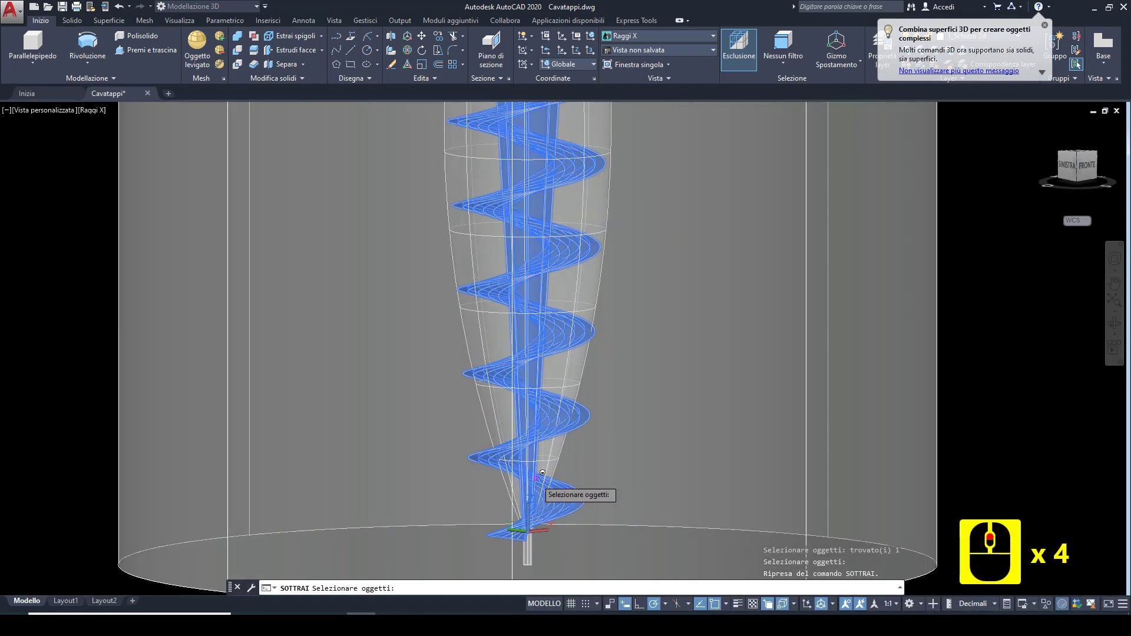
{"action": "scroll", "coordinate": [536, 467], "scroll_direction": "down", "scroll_amount": 1}
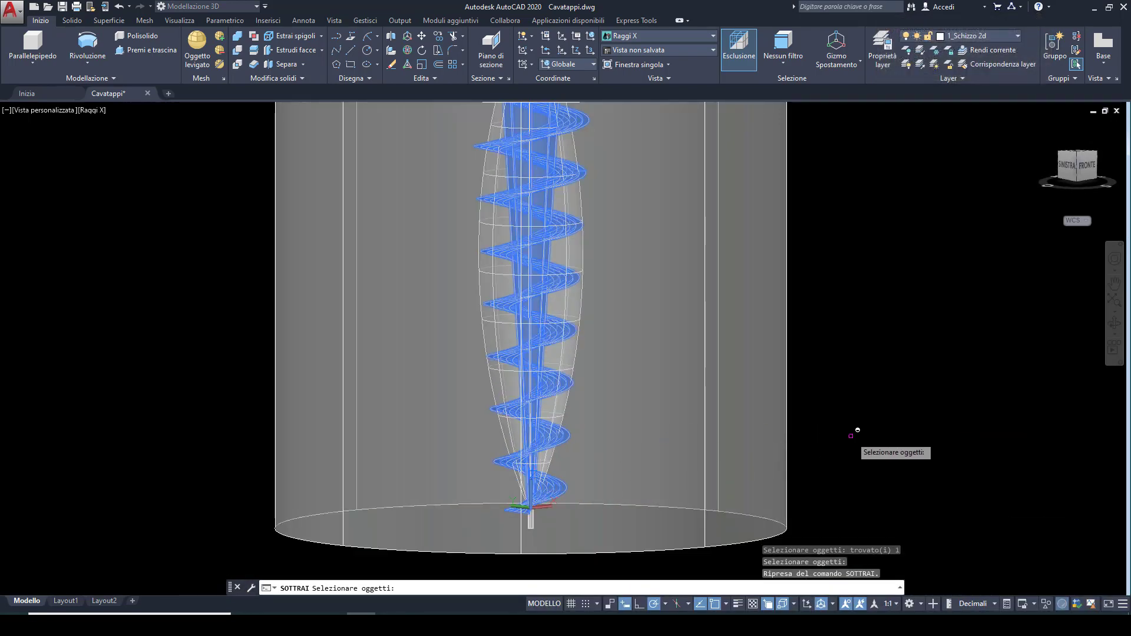
{"action": "key", "text": "Return"}
{"action": "left_click", "coordinate": [786, 418]}
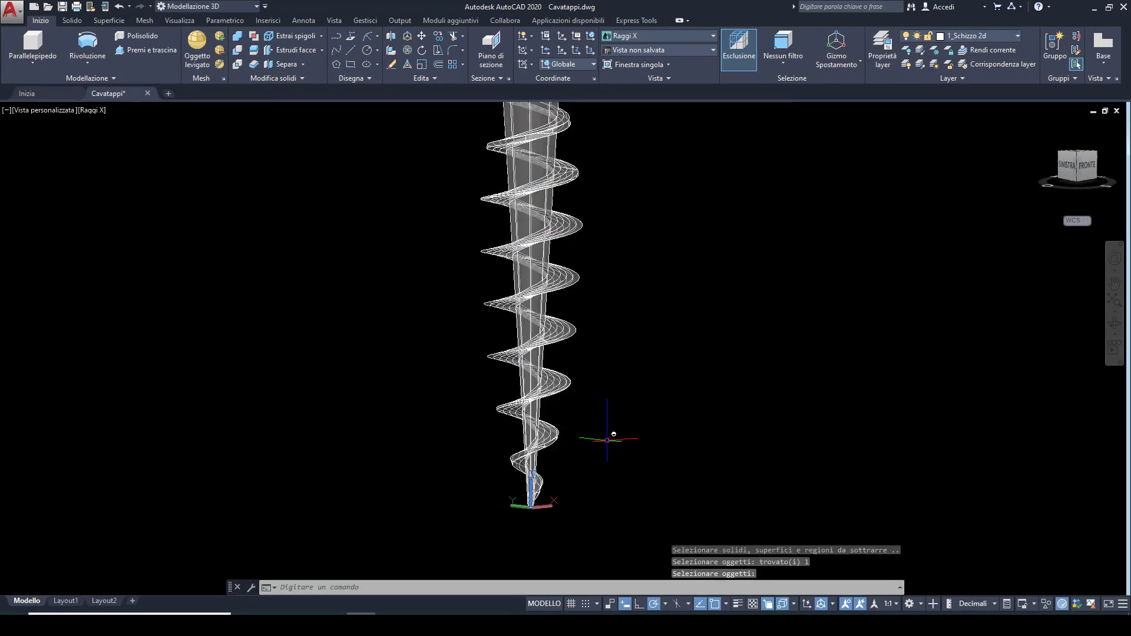
Step: Set the visual style to Concettuale and examine the trimmed thread at the corkscrew's tip
{"action": "middle_click", "coordinate": [542, 417]}
{"action": "middle_click", "coordinate": [542, 417]}
{"action": "scroll", "coordinate": [542, 417], "scroll_direction": "down", "scroll_amount": 2}
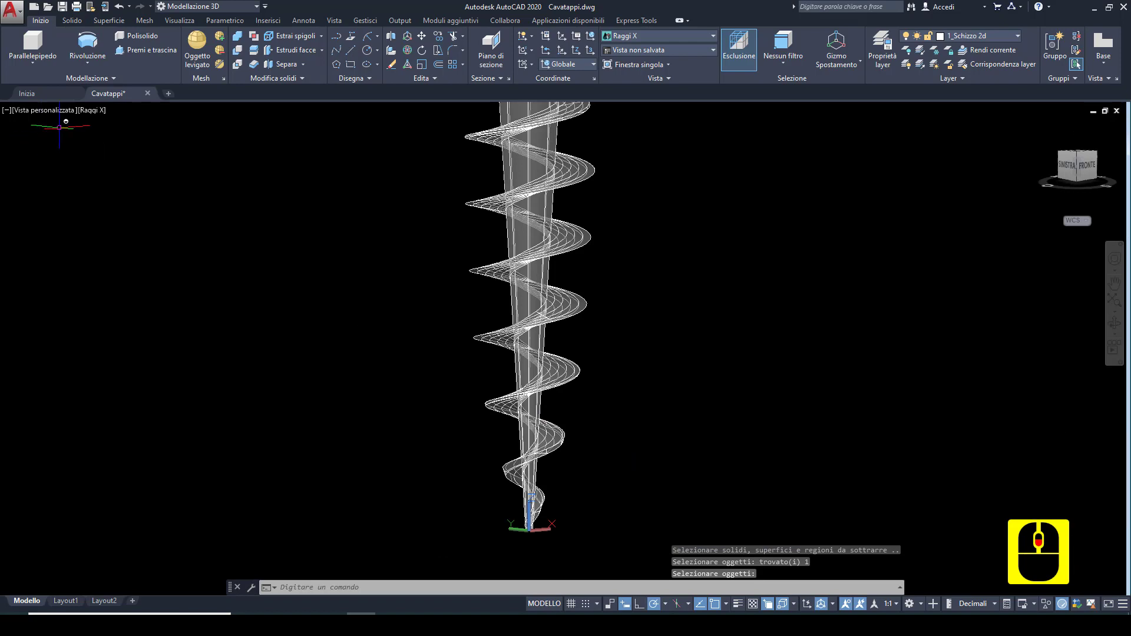
{"action": "left_click", "coordinate": [91, 112]}
{"action": "left_click", "coordinate": [118, 151]}
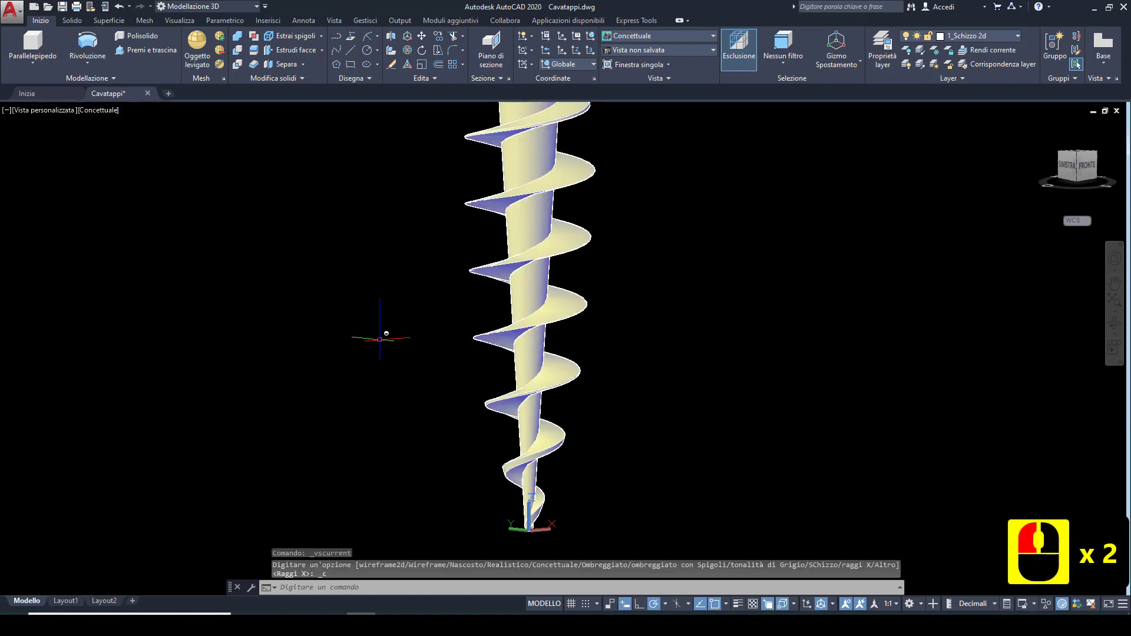
{"action": "scroll", "coordinate": [500, 507], "scroll_direction": "up", "scroll_amount": 3}
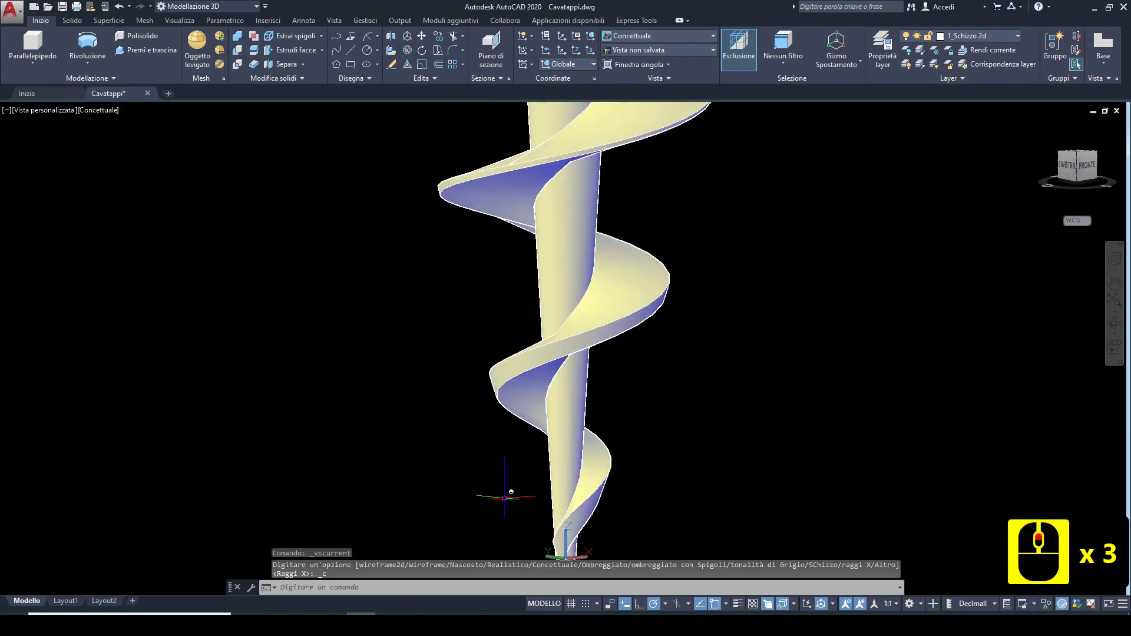
{"action": "scroll", "coordinate": [511, 491], "scroll_direction": "down", "scroll_amount": 3}
{"action": "middle_click_drag", "start_coordinate": [503, 446], "coordinate": [567, 486], "text": "shift"}
{"action": "scroll", "coordinate": [562, 417], "scroll_direction": "up", "scroll_amount": 2}
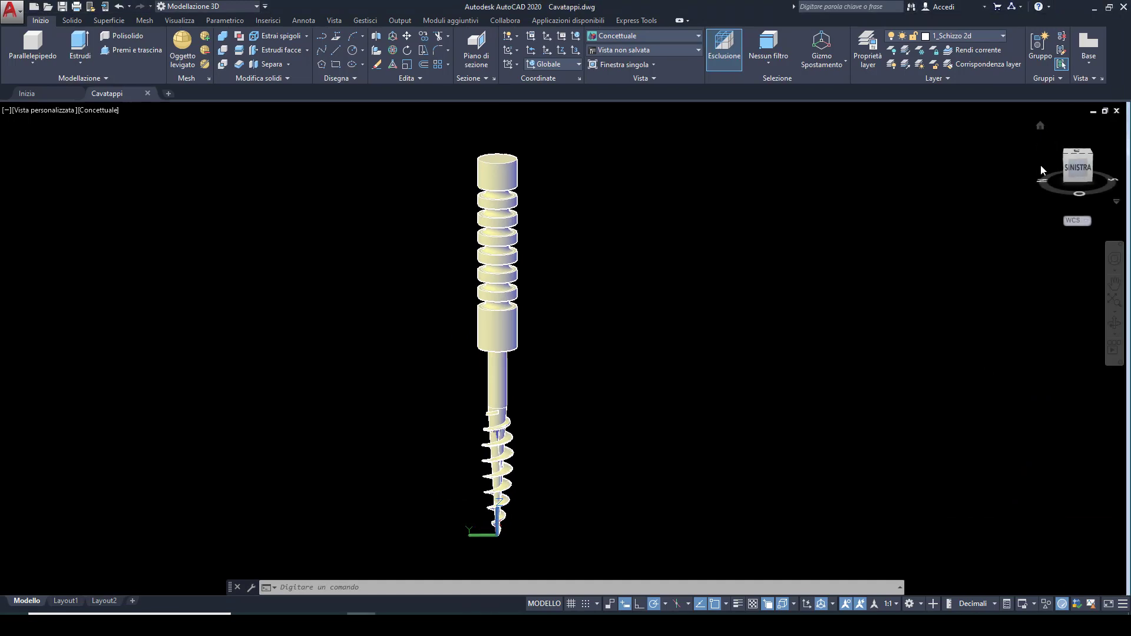
Step: Show the upper end of the corkscrew handle in the Fronte view with the Wireframe visual style
{"action": "left_click", "coordinate": [1040, 127]}
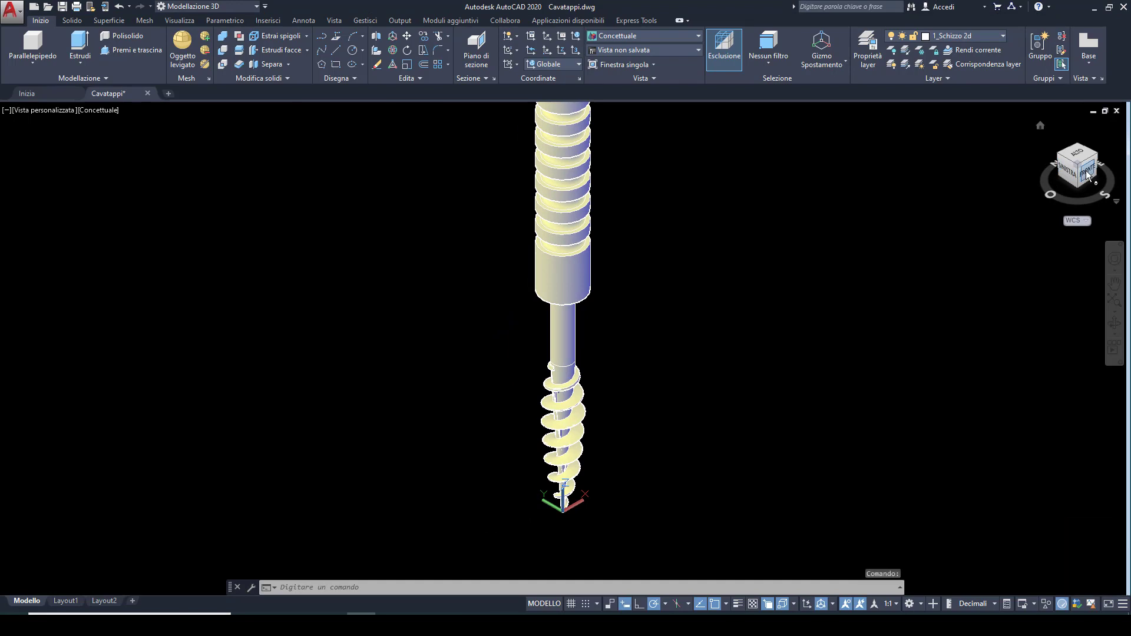
{"action": "left_click", "coordinate": [1077, 190]}
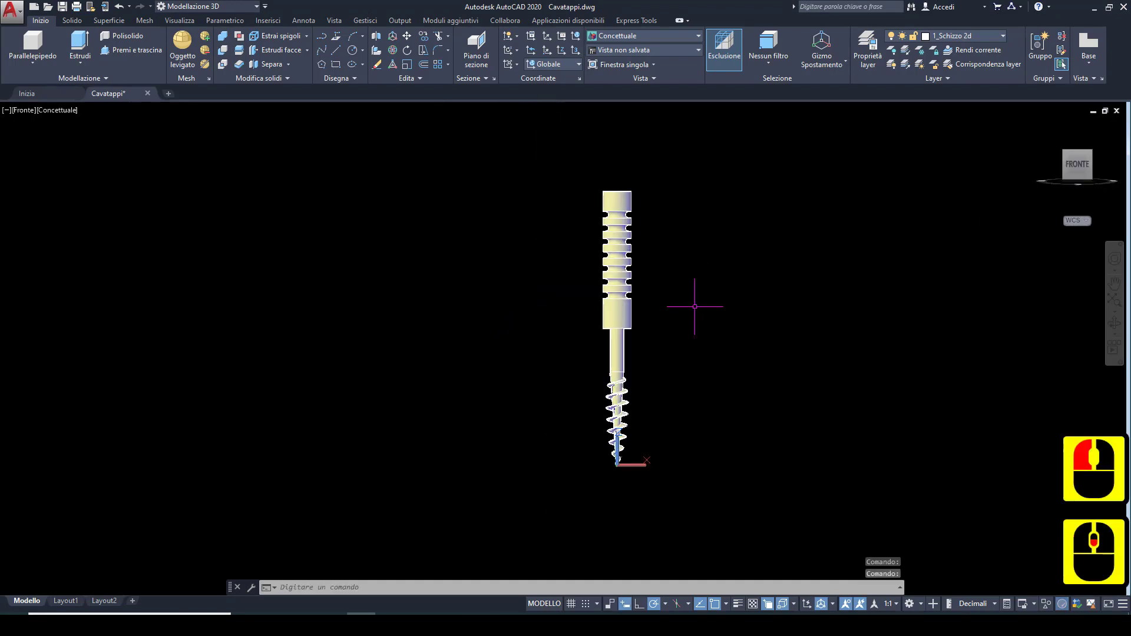
{"action": "scroll", "coordinate": [635, 199], "scroll_direction": "up", "scroll_amount": 2}
{"action": "middle_click_drag", "start_coordinate": [635, 199], "coordinate": [512, 279]}
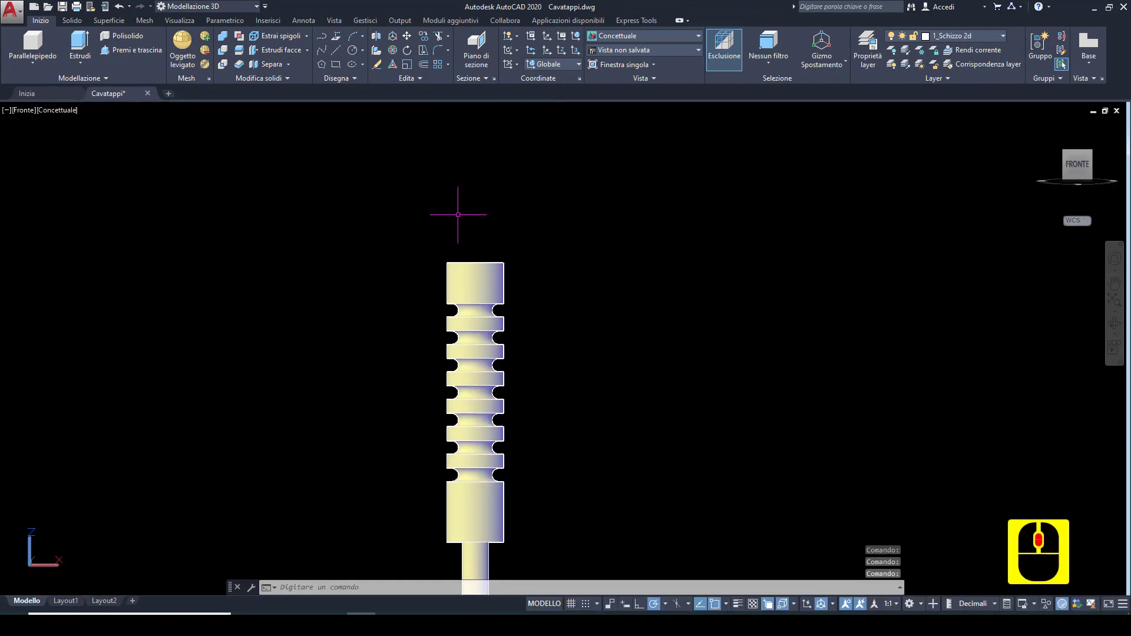
{"action": "left_click", "coordinate": [50, 112]}
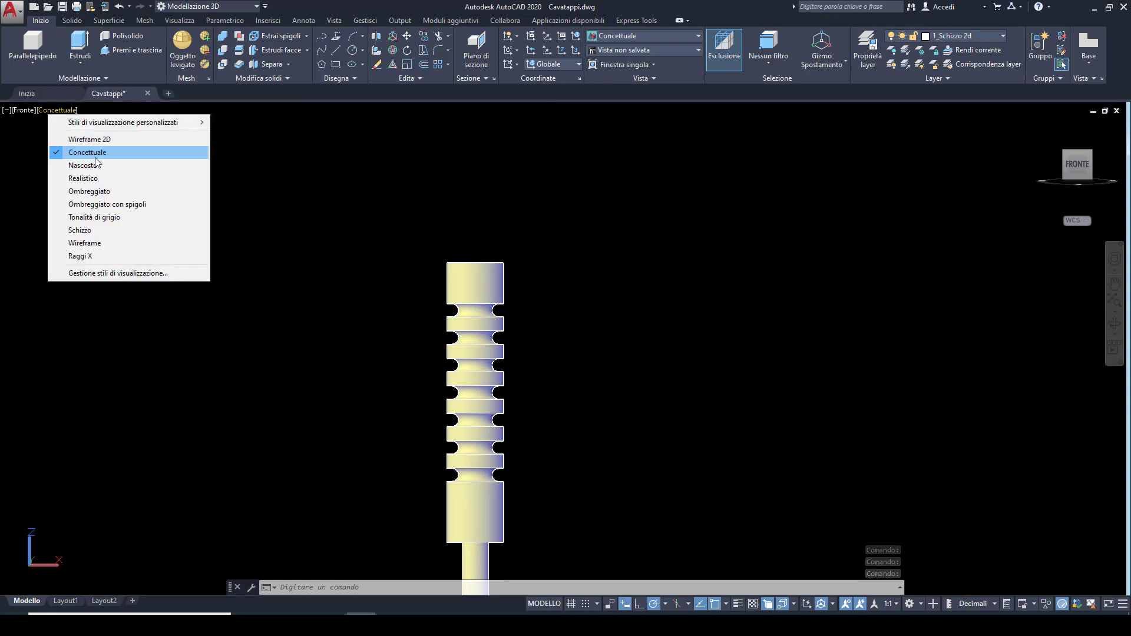
{"action": "left_click", "coordinate": [85, 242]}
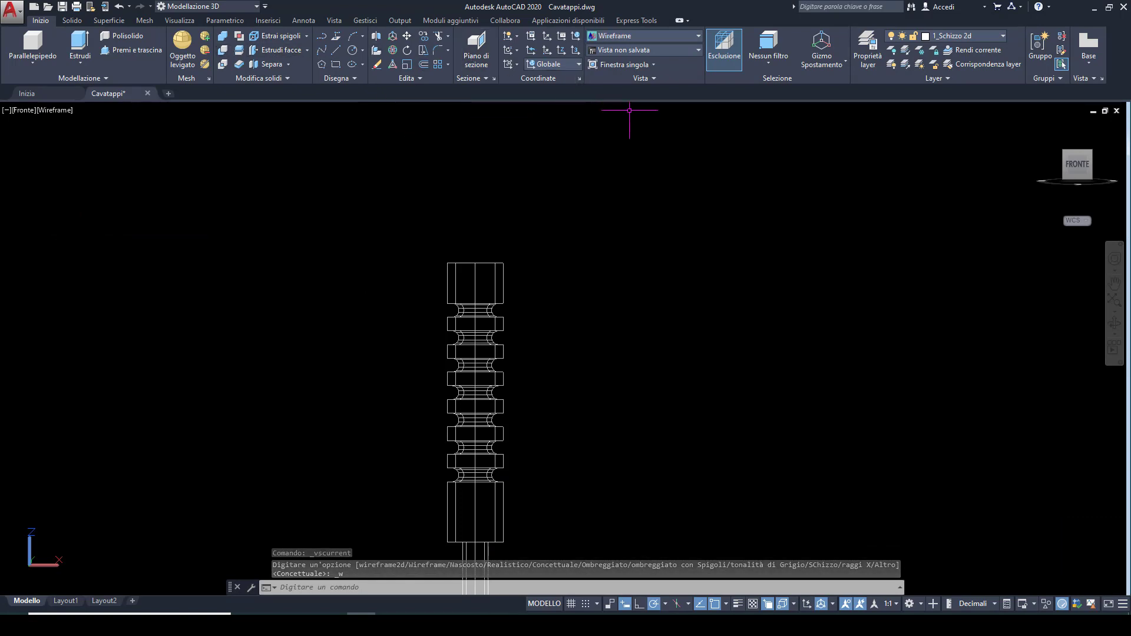
Step: Set the UCS to Fronte and draw a line from the centre of the handle's top face to its left edge
{"action": "left_click", "coordinate": [572, 64]}
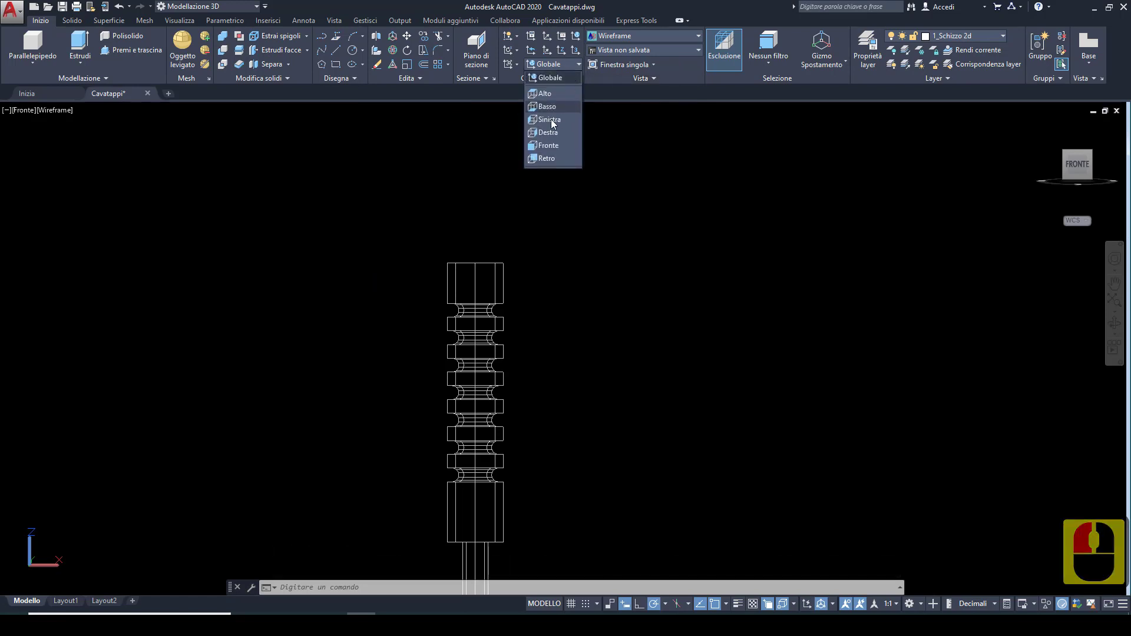
{"action": "left_click", "coordinate": [538, 148]}
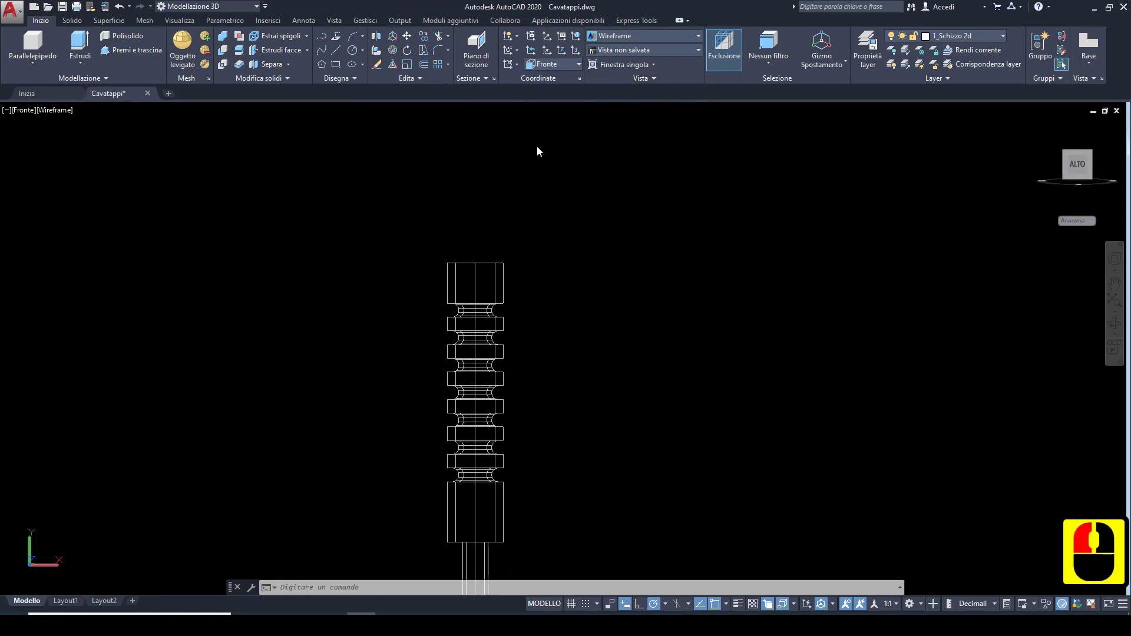
{"action": "left_click", "coordinate": [338, 52]}
{"action": "left_click", "coordinate": [476, 263]}
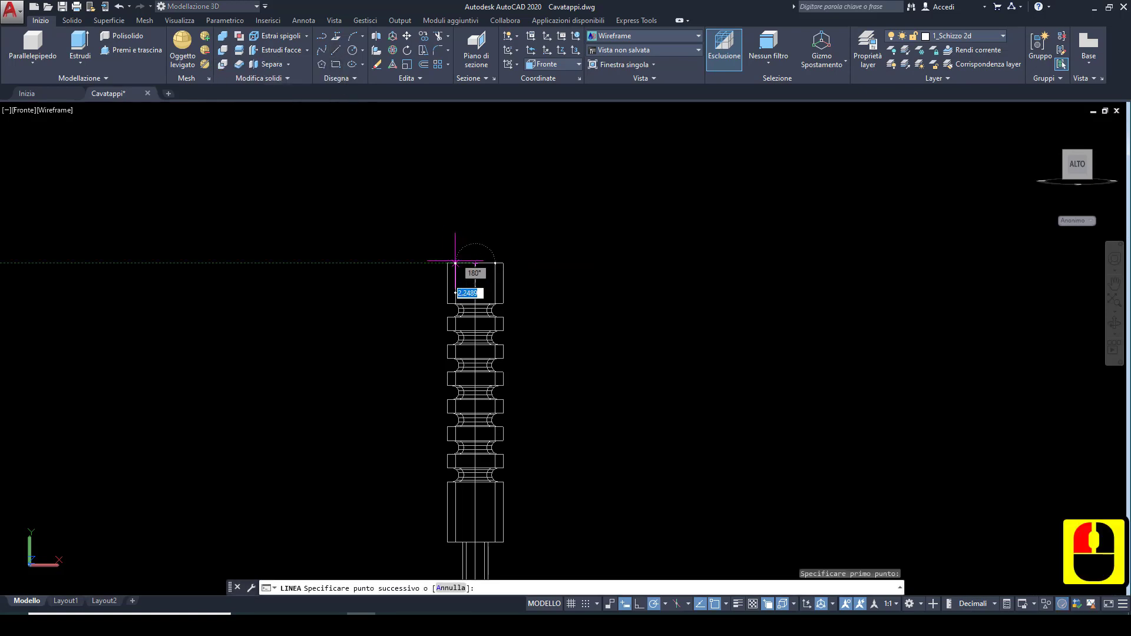
{"action": "left_click", "coordinate": [447, 262]}
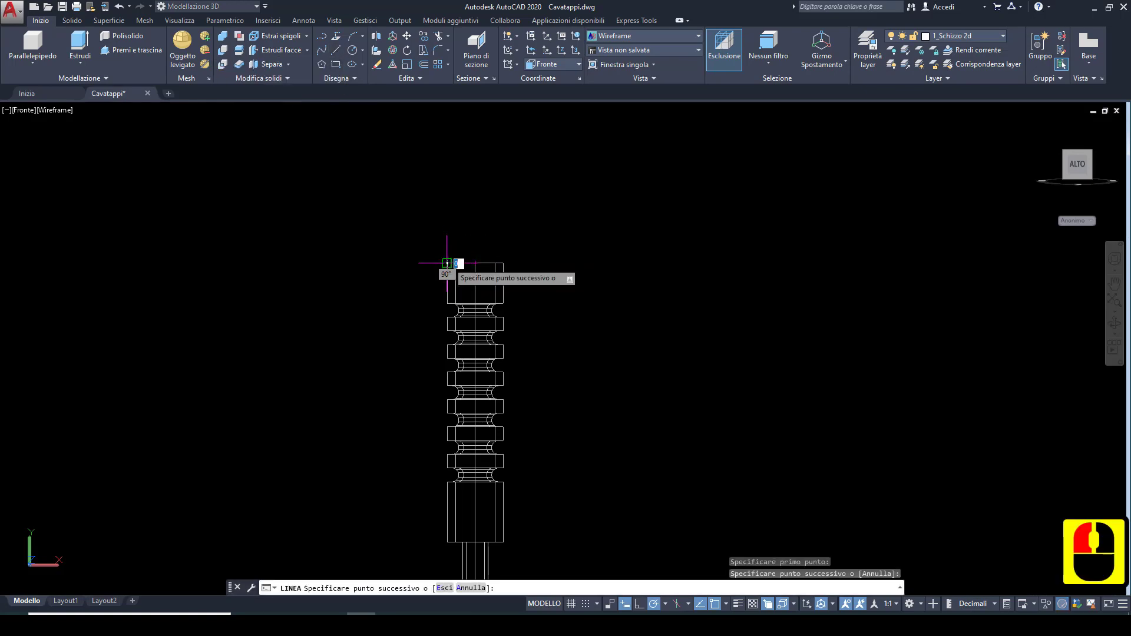
Step: Continue the outline 6 units up, 12 units to the right, and back down to the right edge of the handle's top
{"action": "middle_click_drag", "start_coordinate": [447, 262], "coordinate": [454, 270], "text": "shift"}
{"action": "scroll", "coordinate": [454, 269], "scroll_direction": "up", "scroll_amount": 3}
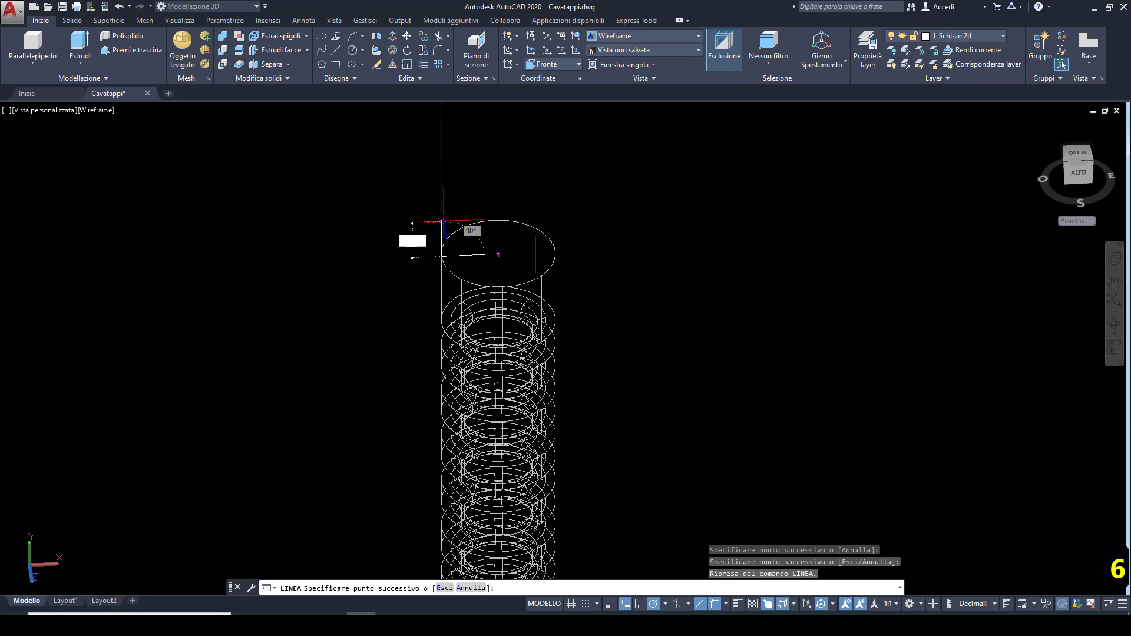
{"action": "key", "text": "Return"}
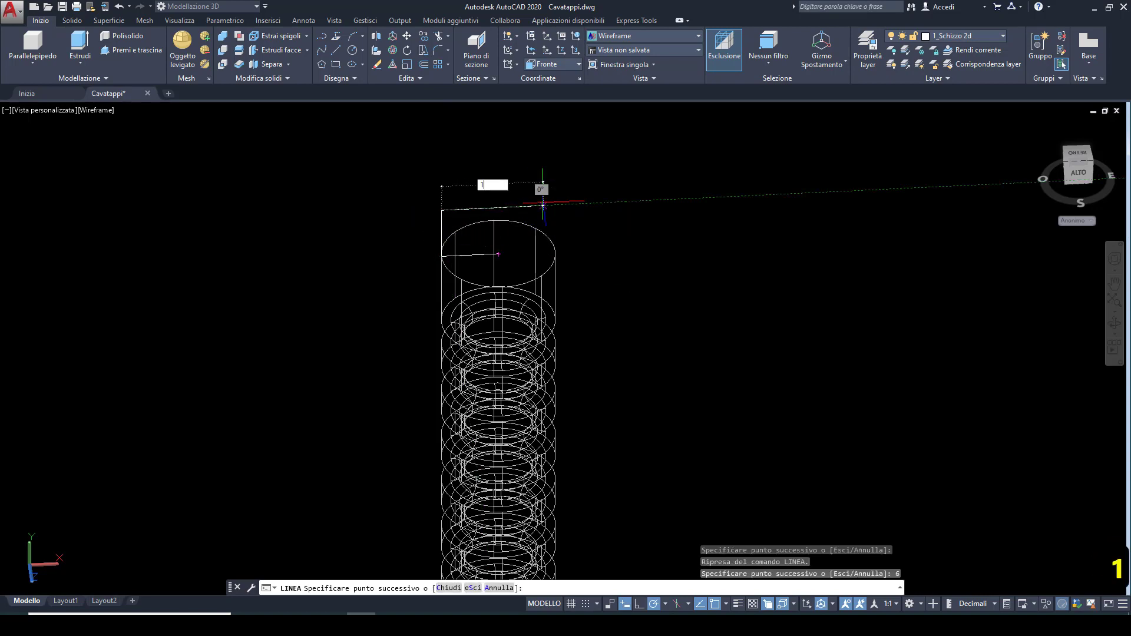
{"action": "key", "text": "Return"}
{"action": "scroll", "coordinate": [544, 235], "scroll_direction": "up", "scroll_amount": 2}
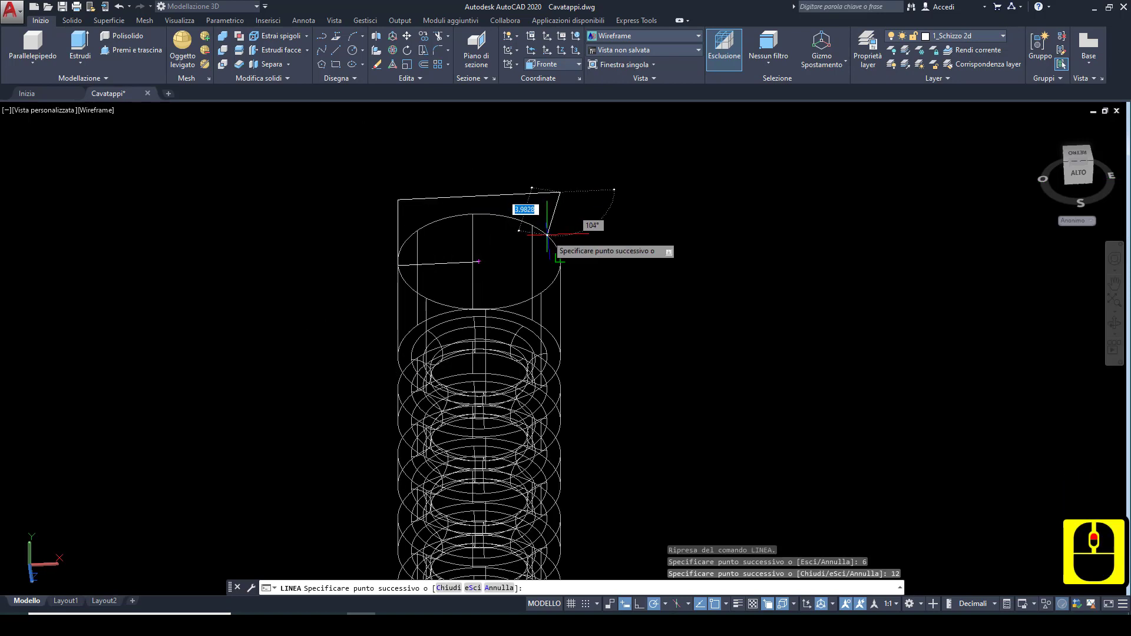
{"action": "type", "text": "6"}
{"action": "left_click", "coordinate": [558, 253]}
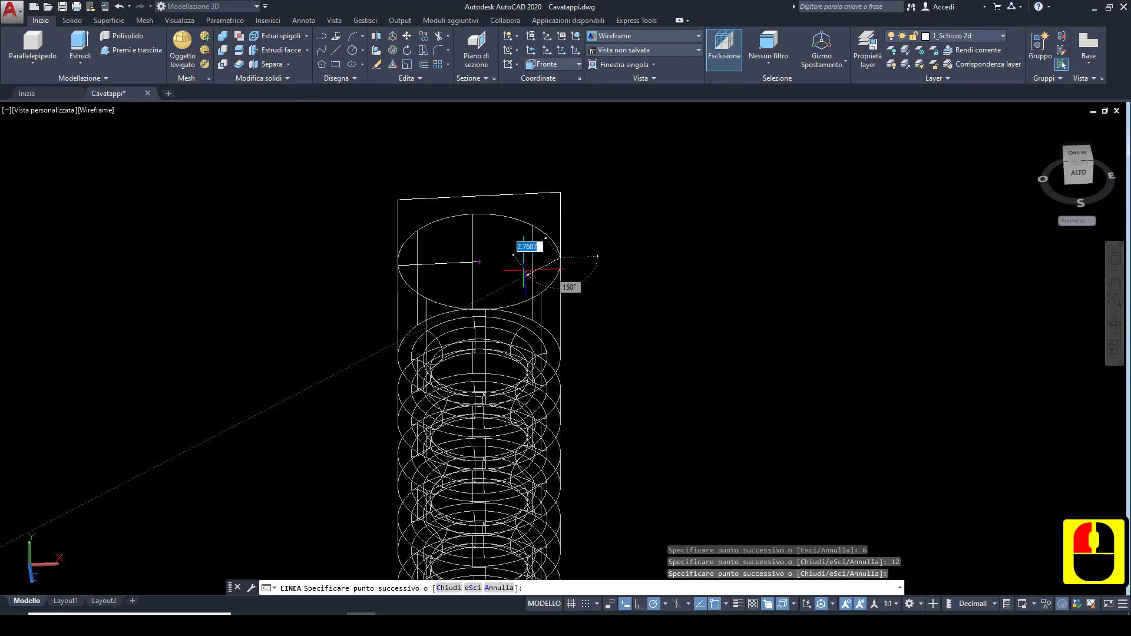
{"action": "key", "text": "Escape"}
Step: Stretch the outline's base line from the centre to the right edge of the handle's top, closing the rectangle
{"action": "scroll", "coordinate": [471, 259], "scroll_direction": "up", "scroll_amount": 2}
{"action": "double_click", "coordinate": [454, 260]}
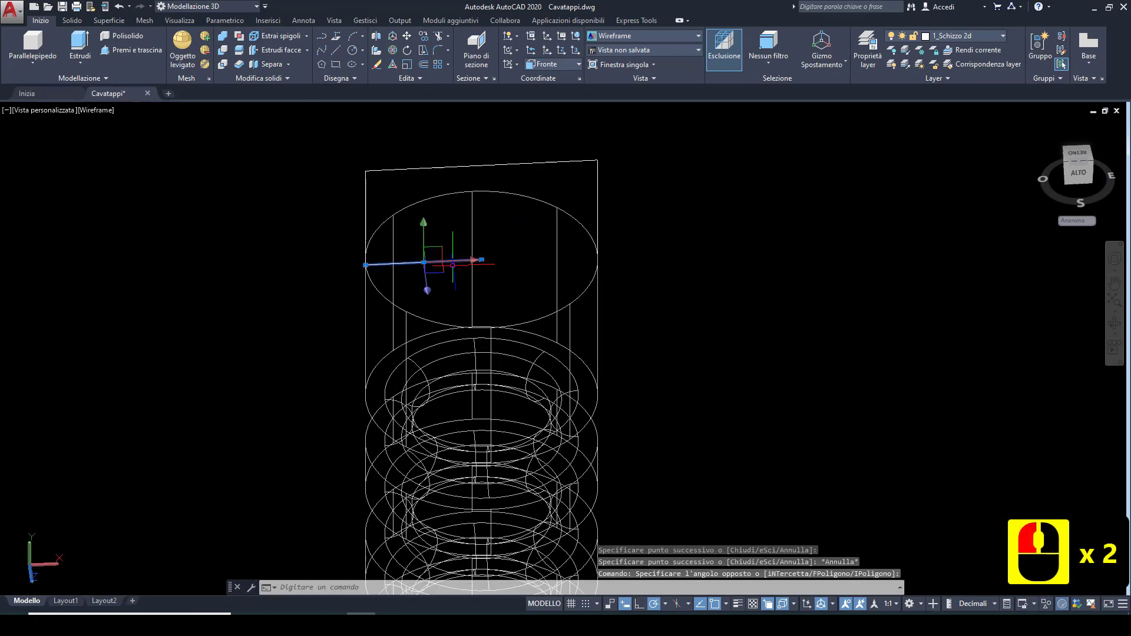
{"action": "left_click", "coordinate": [482, 259]}
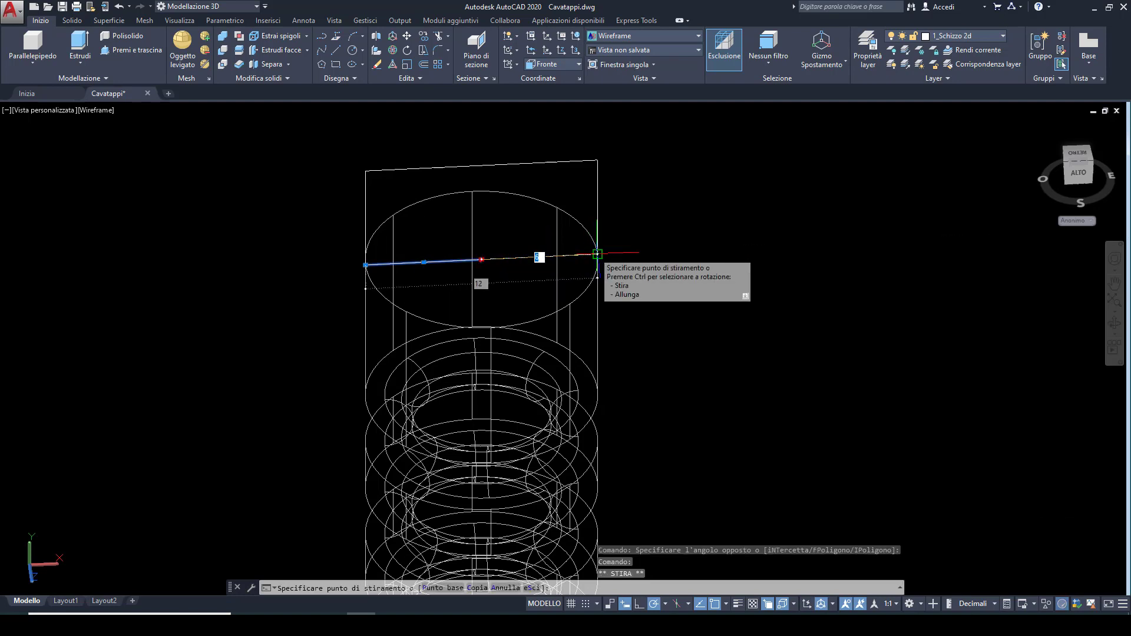
{"action": "key", "text": "Escape"}
{"action": "scroll", "coordinate": [508, 270], "scroll_direction": "down", "scroll_amount": 1}
{"action": "scroll", "coordinate": [542, 258], "scroll_direction": "up", "scroll_amount": 2}
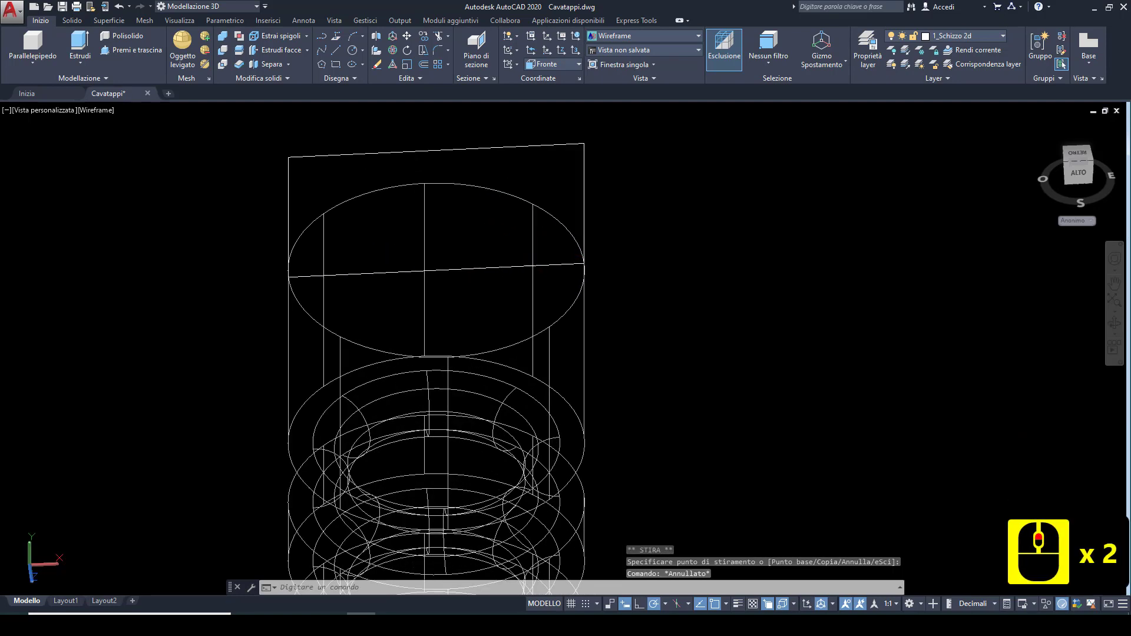
{"action": "key", "text": "q"}
{"action": "middle_click", "coordinate": [538, 262]}
{"action": "middle_click", "coordinate": [538, 263]}
{"action": "key", "text": "Escape"}
{"action": "key", "text": "Escape"}
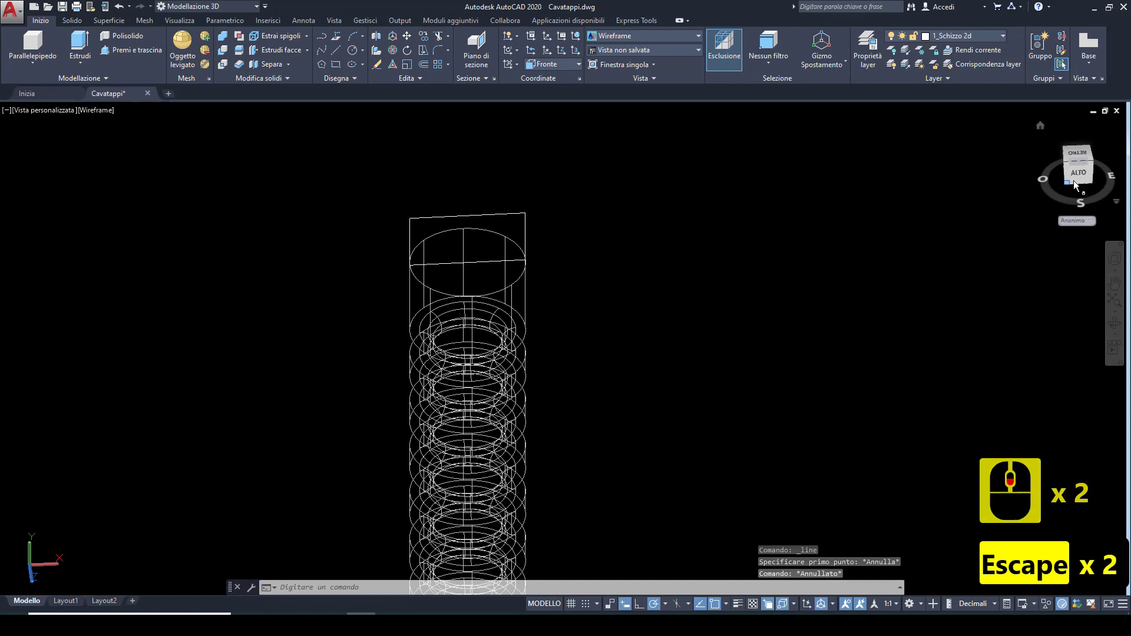
Step: Return to the Fronte view of the rectangle above the handle and make layer 1.1_Asse current
{"action": "left_click", "coordinate": [1073, 182]}
{"action": "middle_click_drag", "start_coordinate": [605, 140], "coordinate": [526, 243]}
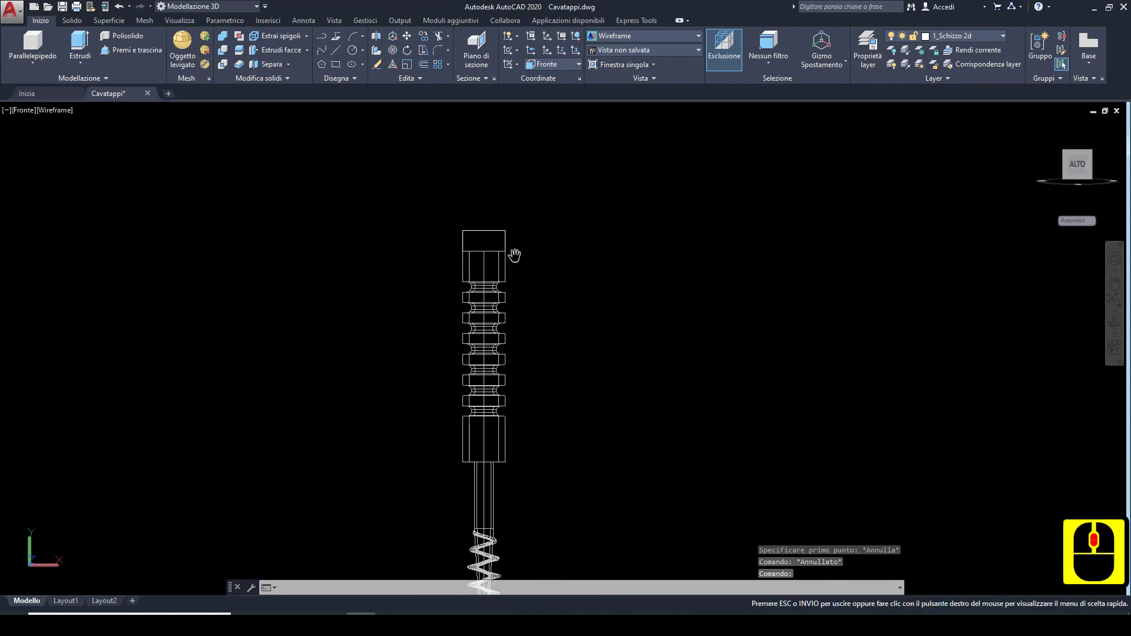
{"action": "scroll", "coordinate": [526, 247], "scroll_direction": "up", "scroll_amount": 4}
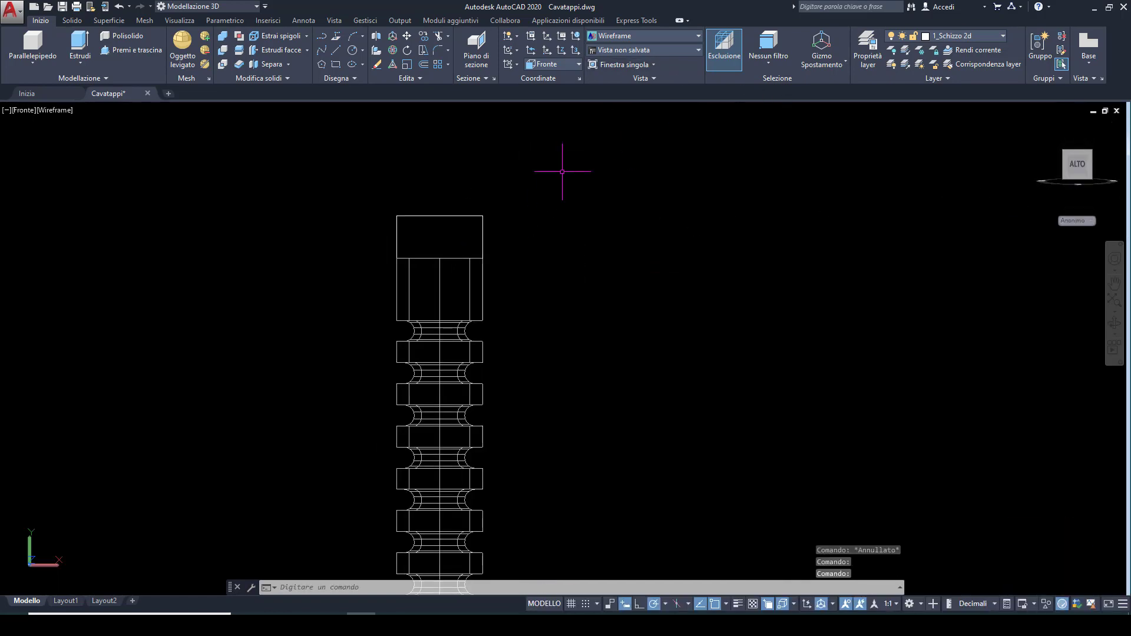
{"action": "left_click", "coordinate": [955, 38]}
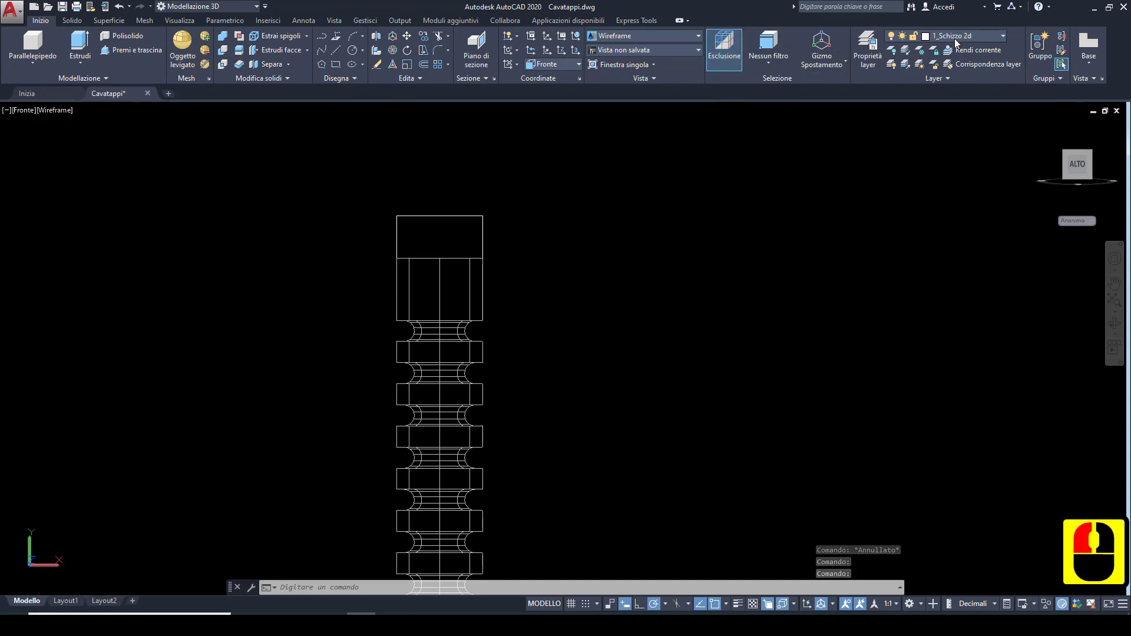
{"action": "left_click", "coordinate": [945, 65]}
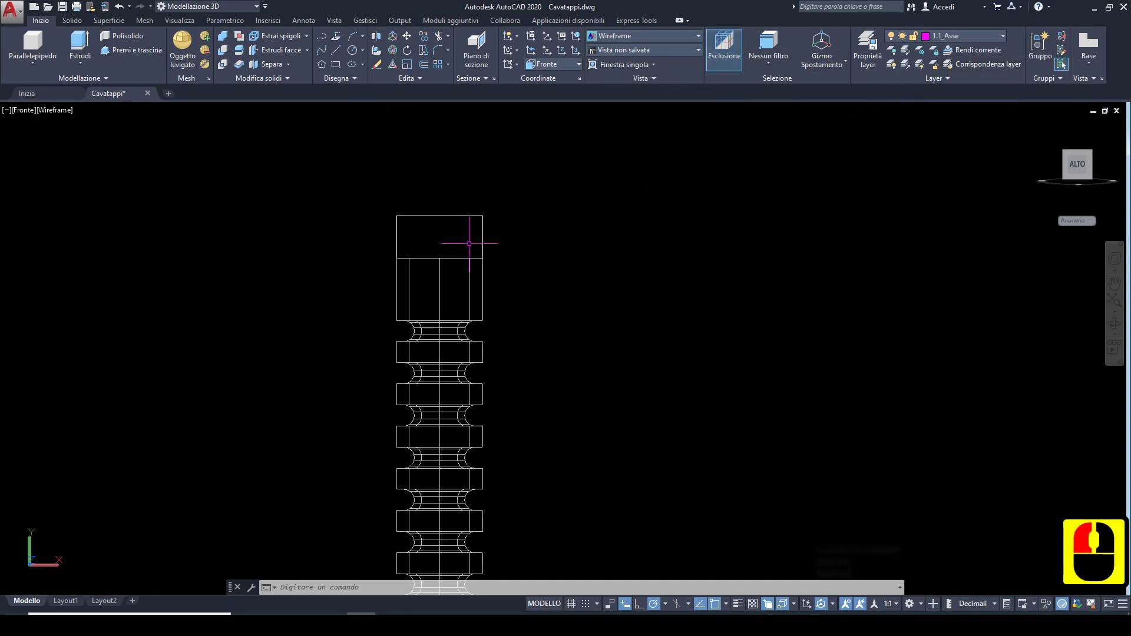
Step: Draw a diagonal line across the rectangle from its lower-right corner to its upper-left corner
{"action": "left_click", "coordinate": [336, 56]}
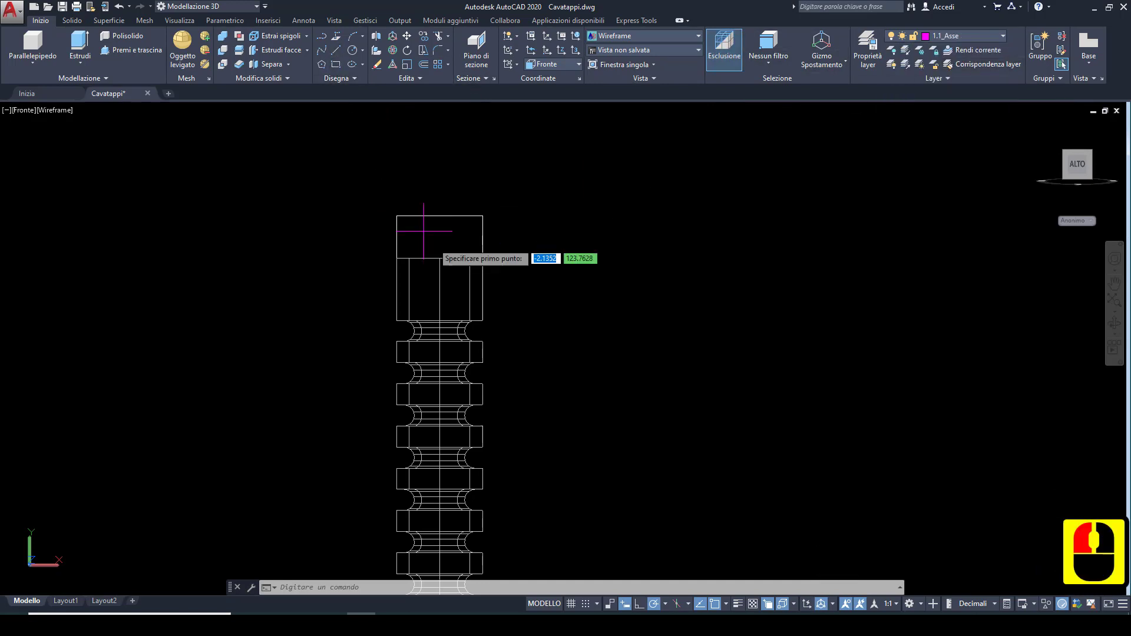
{"action": "scroll", "coordinate": [424, 231], "scroll_direction": "up", "scroll_amount": 2}
{"action": "left_click", "coordinate": [507, 270]}
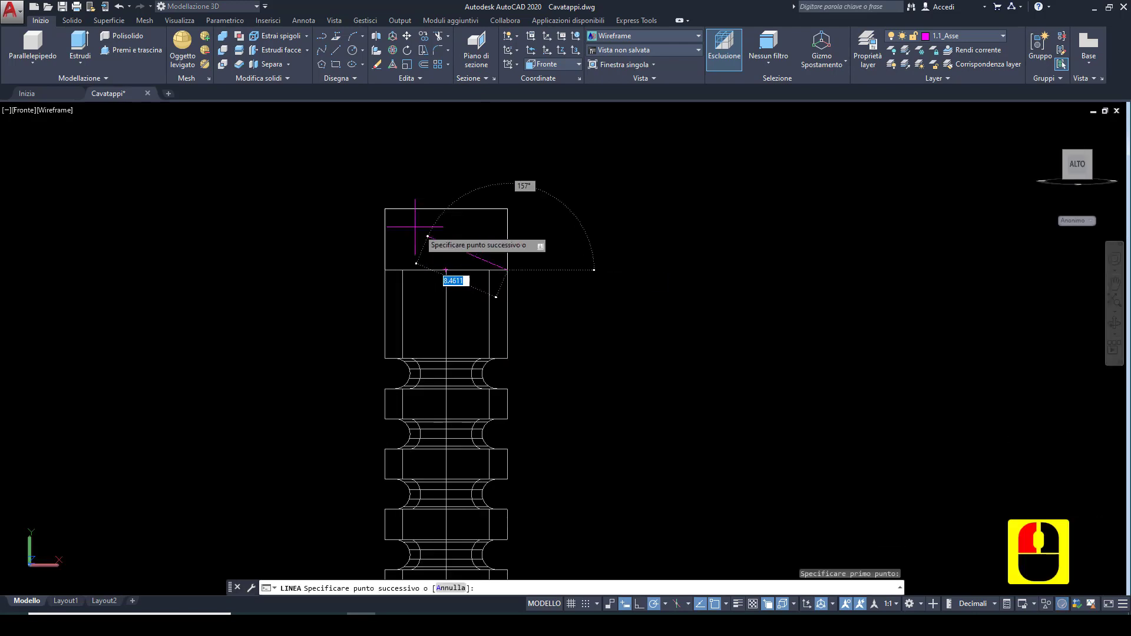
{"action": "left_click", "coordinate": [385, 208]}
{"action": "middle_click", "coordinate": [401, 263]}
{"action": "middle_click", "coordinate": [401, 263]}
{"action": "key", "text": "Escape"}
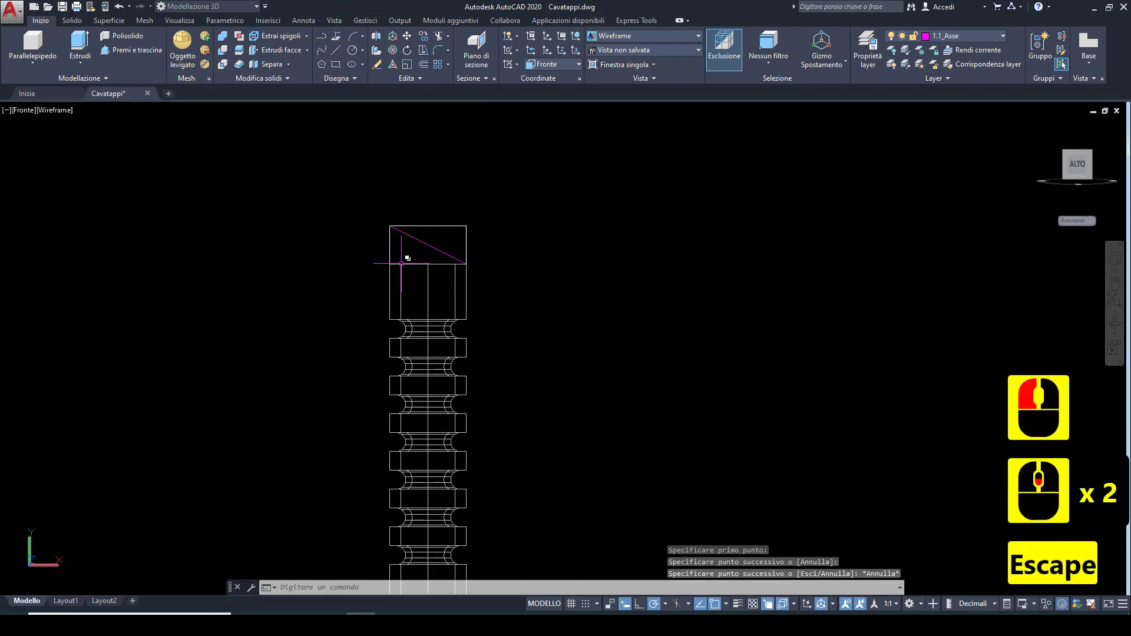
Step: Draw a vertical axis line 40 units upward from the midpoint of the rectangle's base
{"action": "middle_click_drag", "start_coordinate": [401, 264], "coordinate": [400, 306]}
{"action": "scroll", "coordinate": [400, 305], "scroll_direction": "up", "scroll_amount": 2}
{"action": "key", "text": "q"}
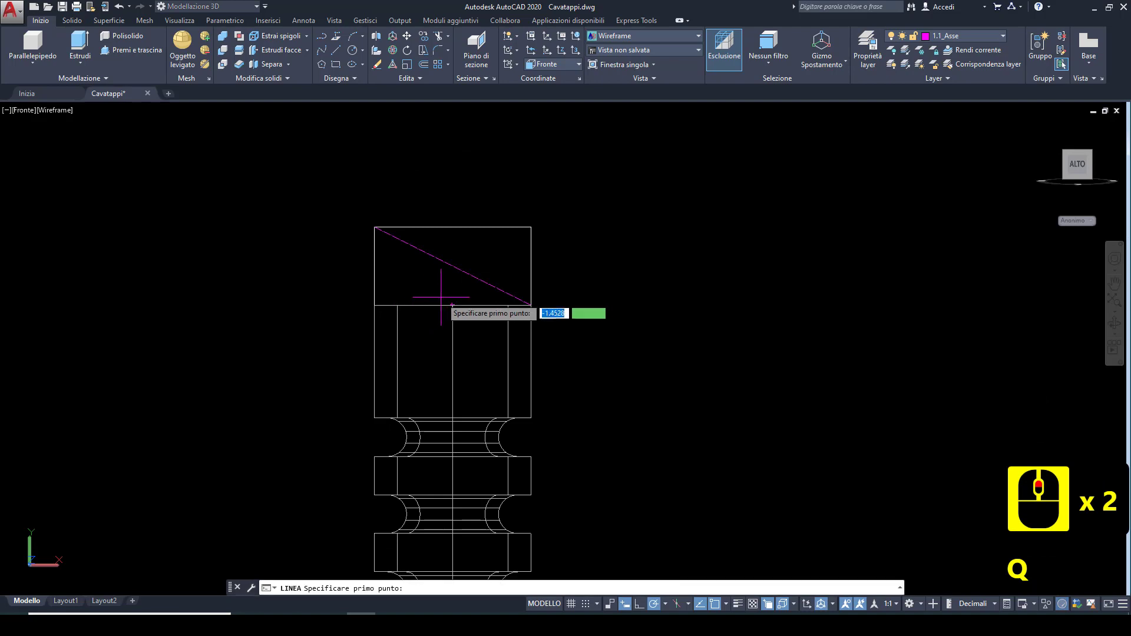
{"action": "left_click", "coordinate": [452, 305]}
{"action": "scroll", "coordinate": [452, 305], "scroll_direction": "down", "scroll_amount": 2}
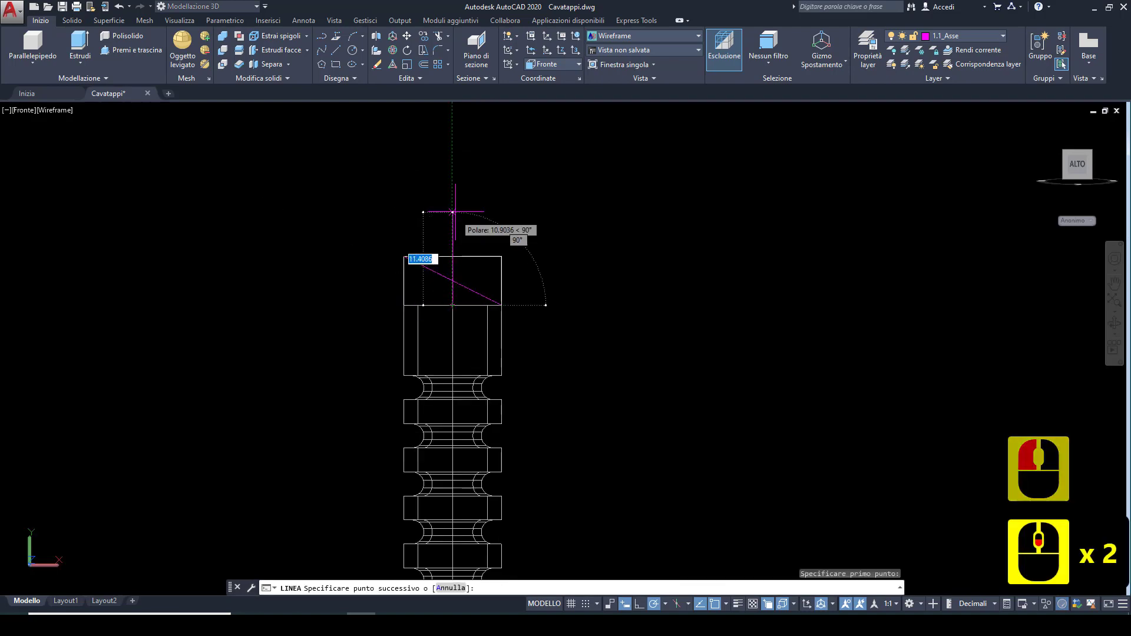
{"action": "key", "text": "Return"}
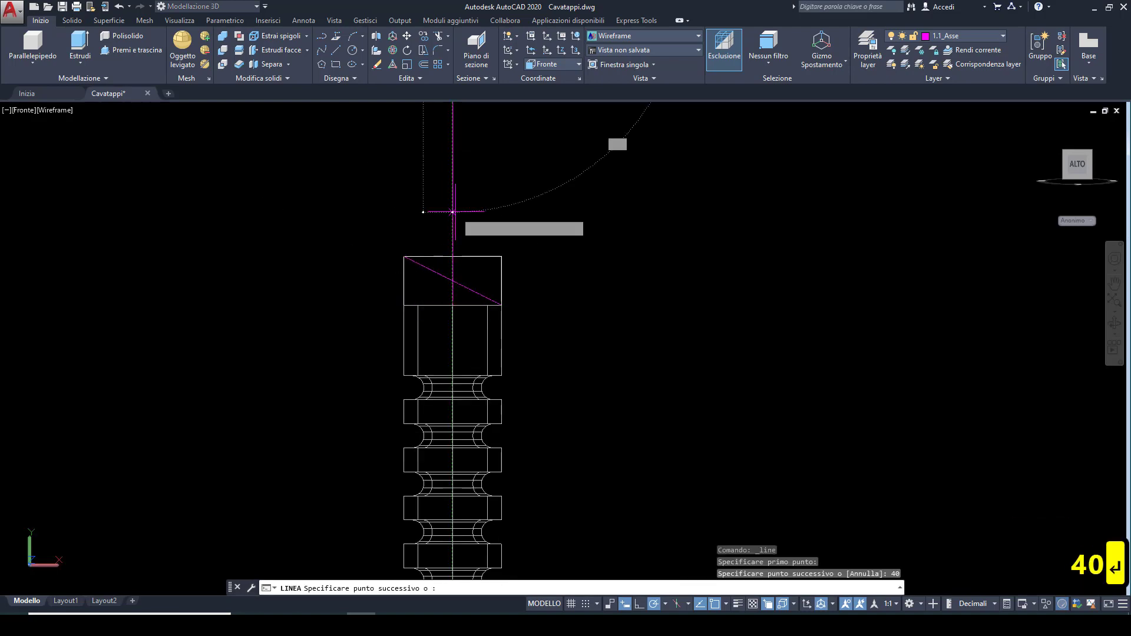
Step: Draw a horizontal axis line 44 units to the right, starting on the vertical axis 8 units below its upper end
{"action": "scroll", "coordinate": [450, 213], "scroll_direction": "down", "scroll_amount": 4}
{"action": "key", "text": "Escape"}
{"action": "middle_click_drag", "start_coordinate": [433, 210], "coordinate": [406, 269]}
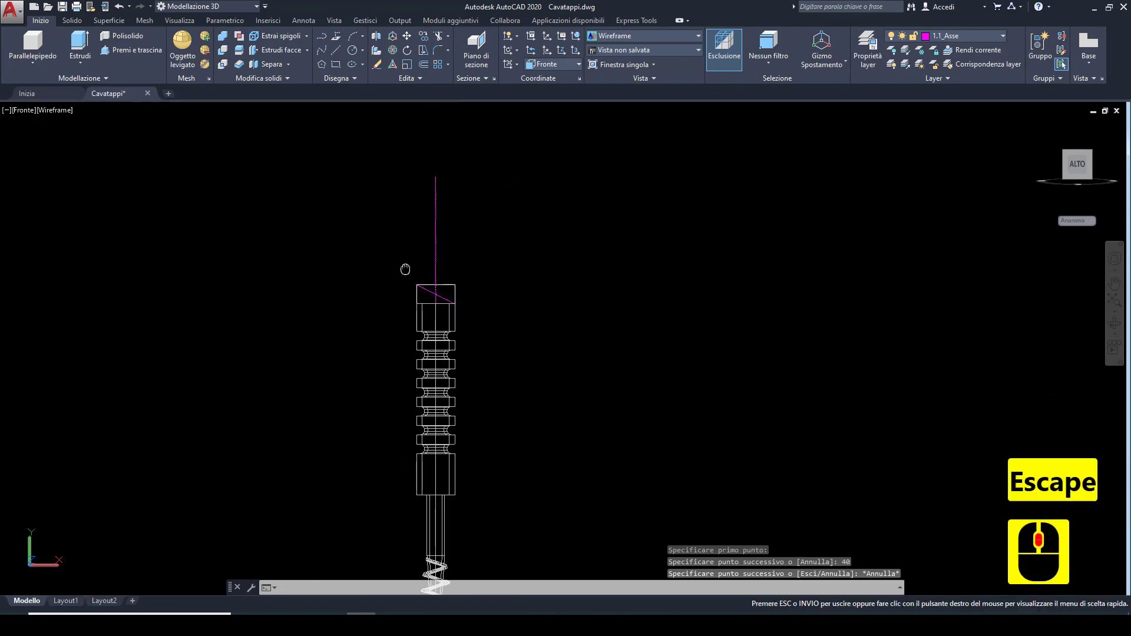
{"action": "left_click", "coordinate": [336, 50]}
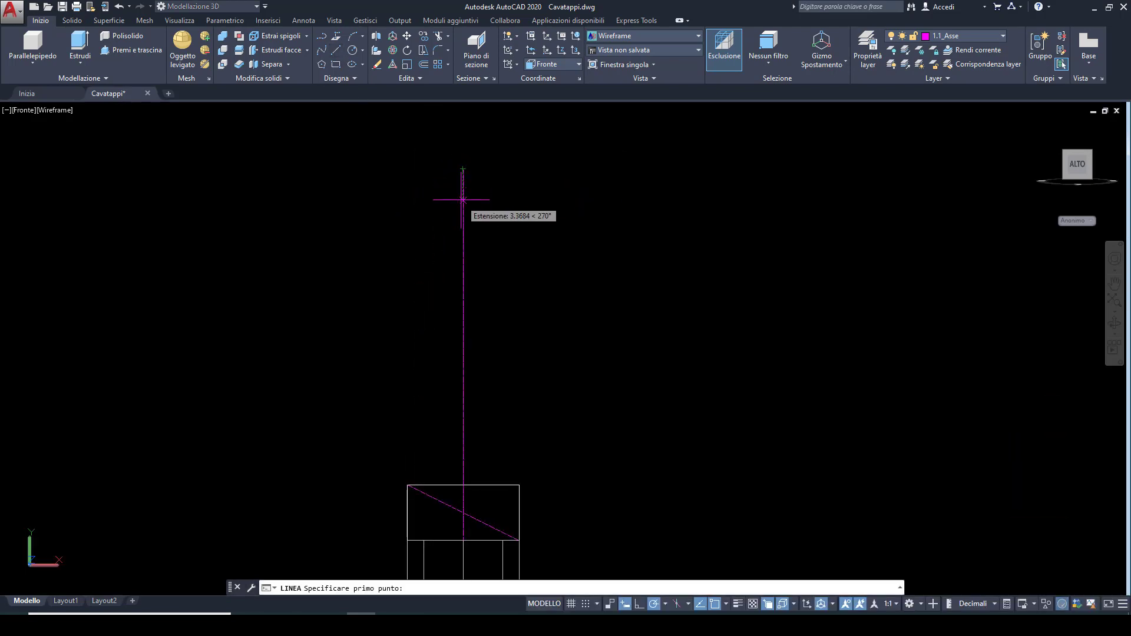
{"action": "key", "text": "Return"}
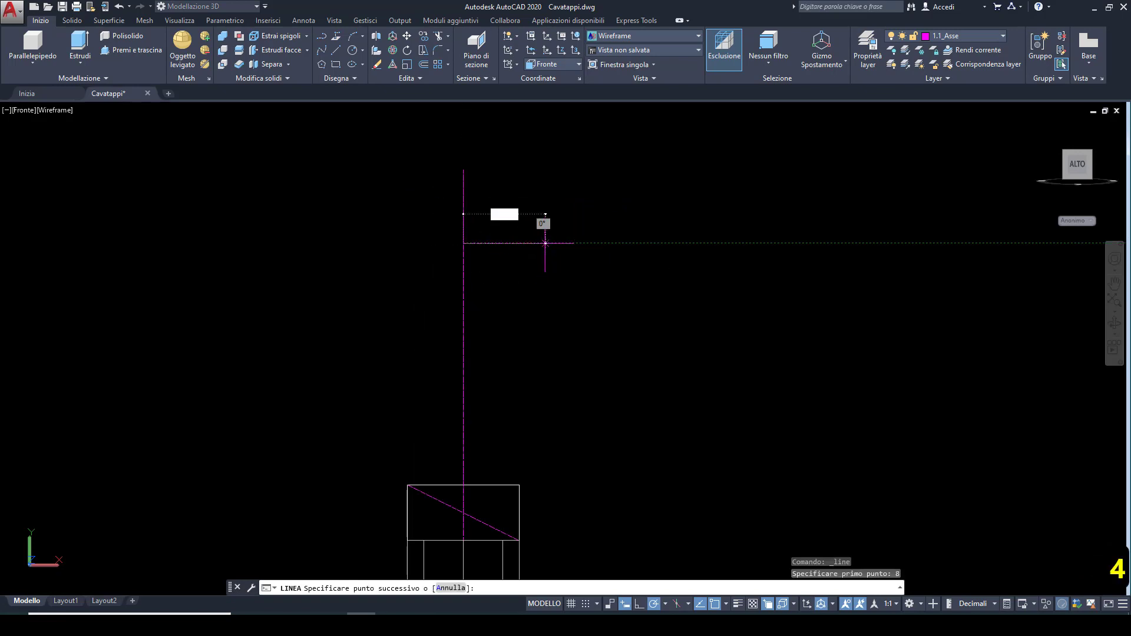
{"action": "key", "text": "Return"}
{"action": "middle_click", "coordinate": [503, 276]}
{"action": "middle_click", "coordinate": [503, 276]}
{"action": "key", "text": "Escape"}
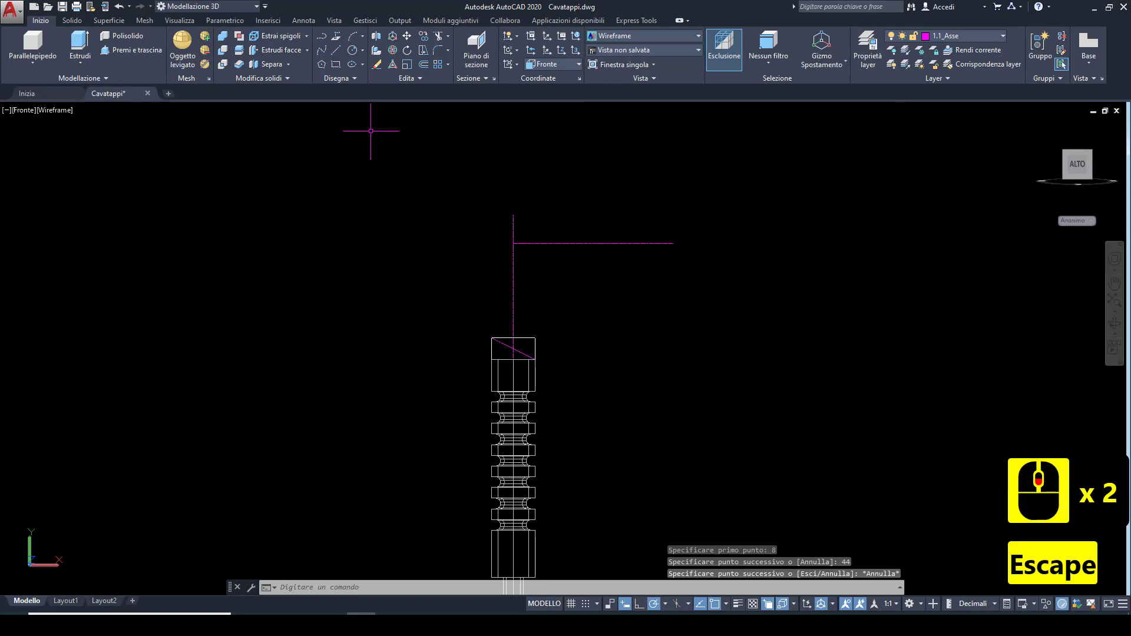
Step: Move the 44-unit horizontal line by its midpoint onto the vertical axis so it is centred there
{"action": "left_click", "coordinate": [406, 36]}
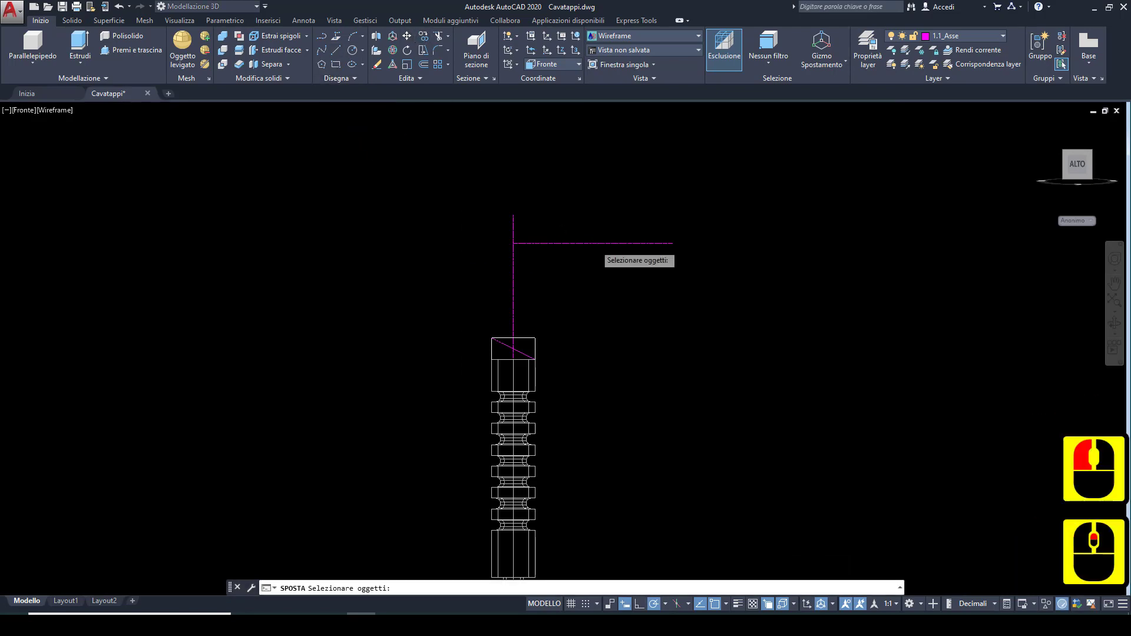
{"action": "scroll", "coordinate": [596, 241], "scroll_direction": "up", "scroll_amount": 2}
{"action": "left_click", "coordinate": [612, 236]}
{"action": "left_click", "coordinate": [598, 253]}
{"action": "right_click", "coordinate": [592, 243]}
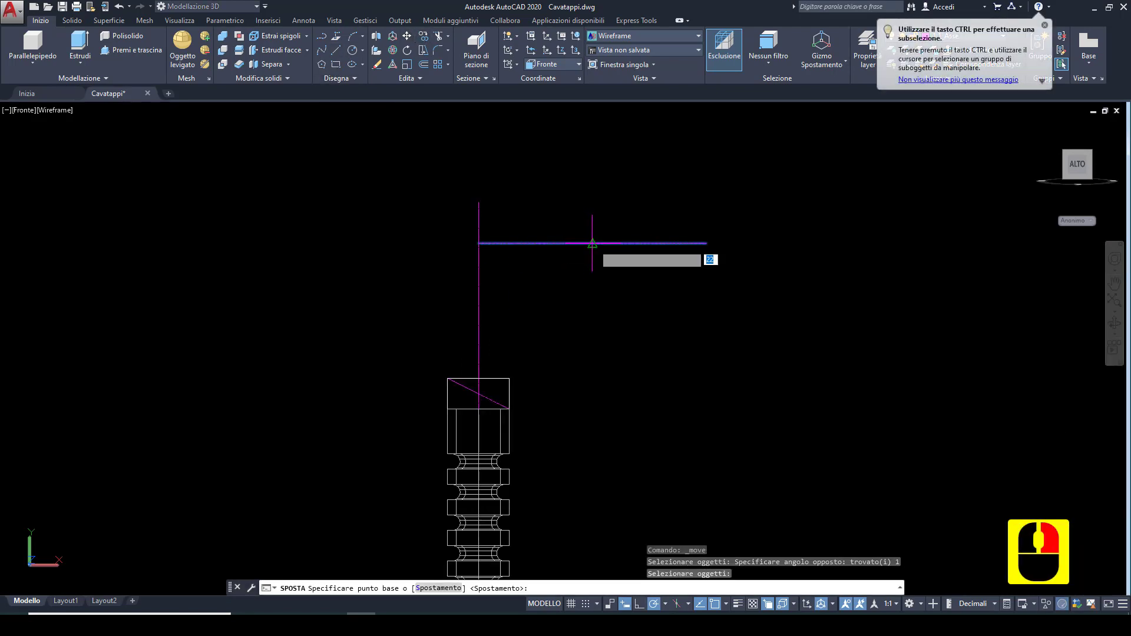
{"action": "left_click", "coordinate": [592, 243]}
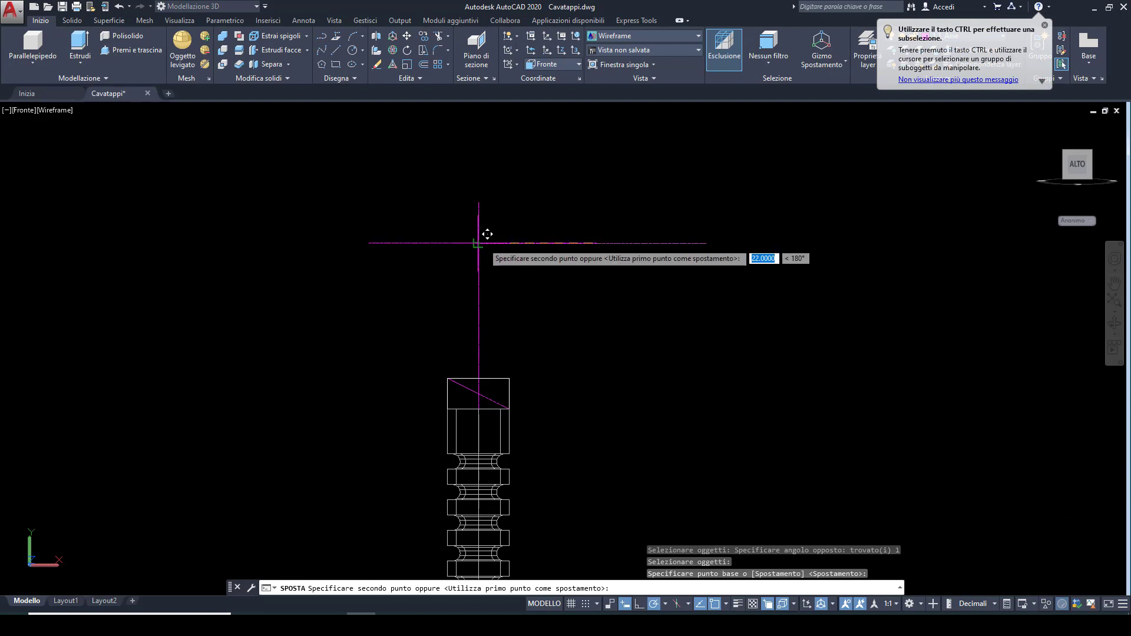
{"action": "key", "text": "Escape"}
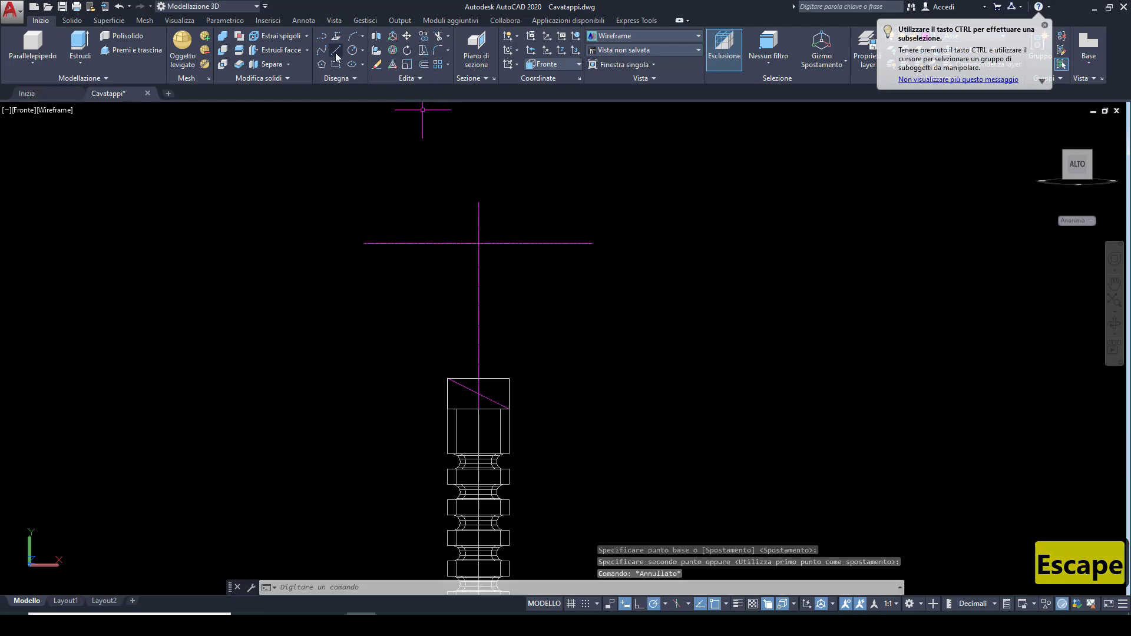
Step: Draw a second horizontal axis line 50 units to the right, starting on the vertical axis 5 units below the first one
{"action": "scroll", "coordinate": [486, 241], "scroll_direction": "up", "scroll_amount": 2}
{"action": "type", "text": "l"}
{"action": "key", "text": "Return"}
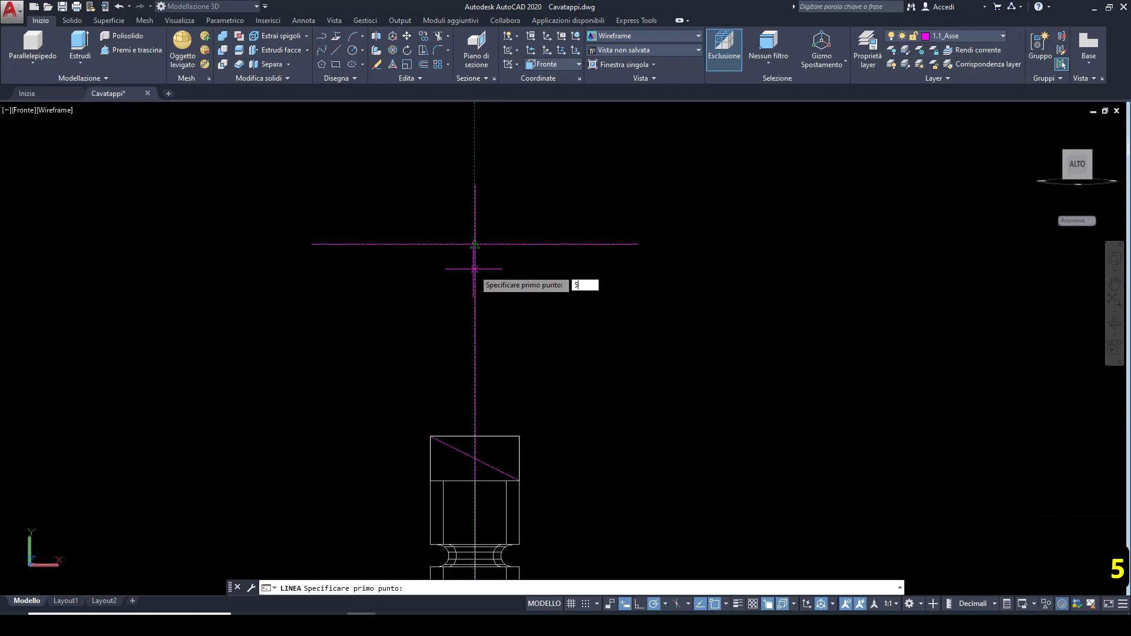
{"action": "type", "text": "5"}
{"action": "key", "text": "Return"}
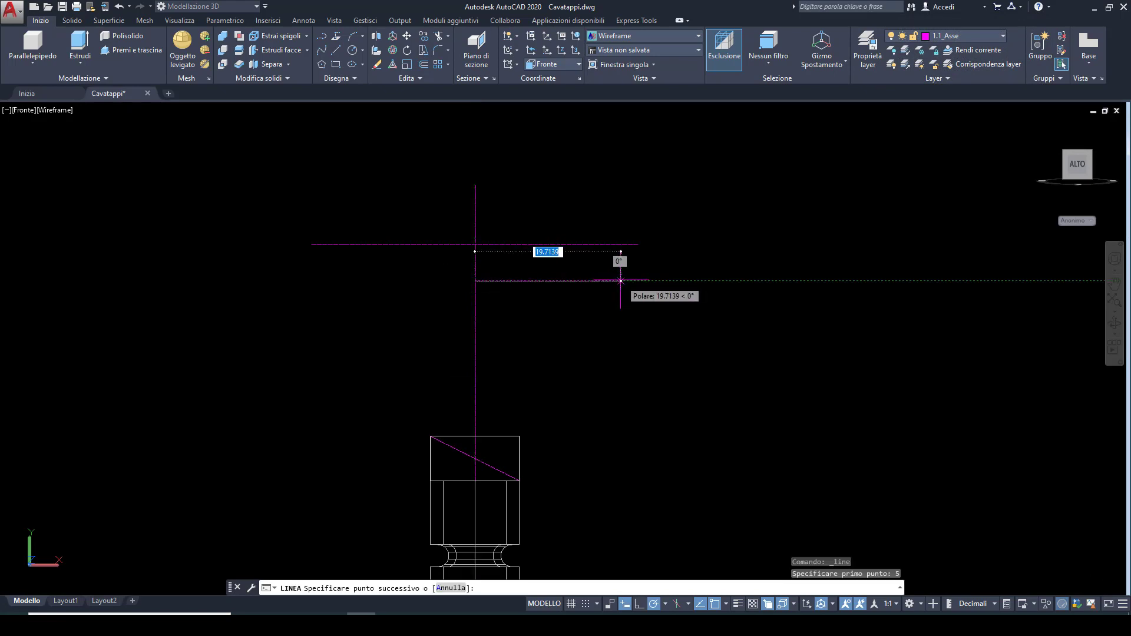
{"action": "type", "text": "50"}
{"action": "key", "text": "Return"}
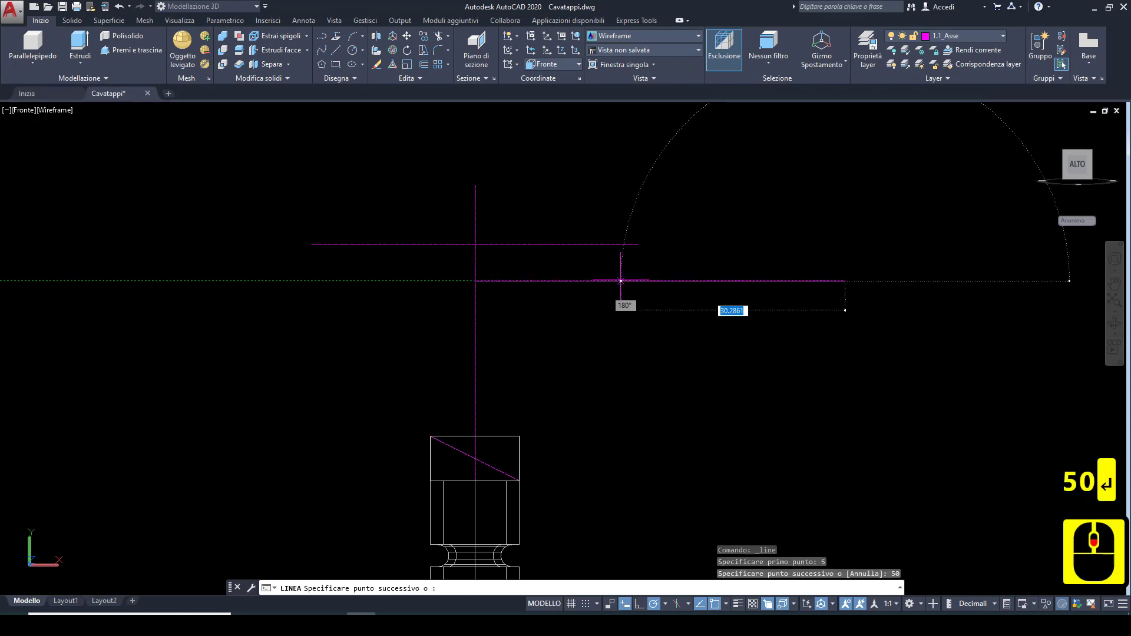
{"action": "scroll", "coordinate": [621, 279], "scroll_direction": "down", "scroll_amount": 2}
{"action": "key", "text": "Escape"}
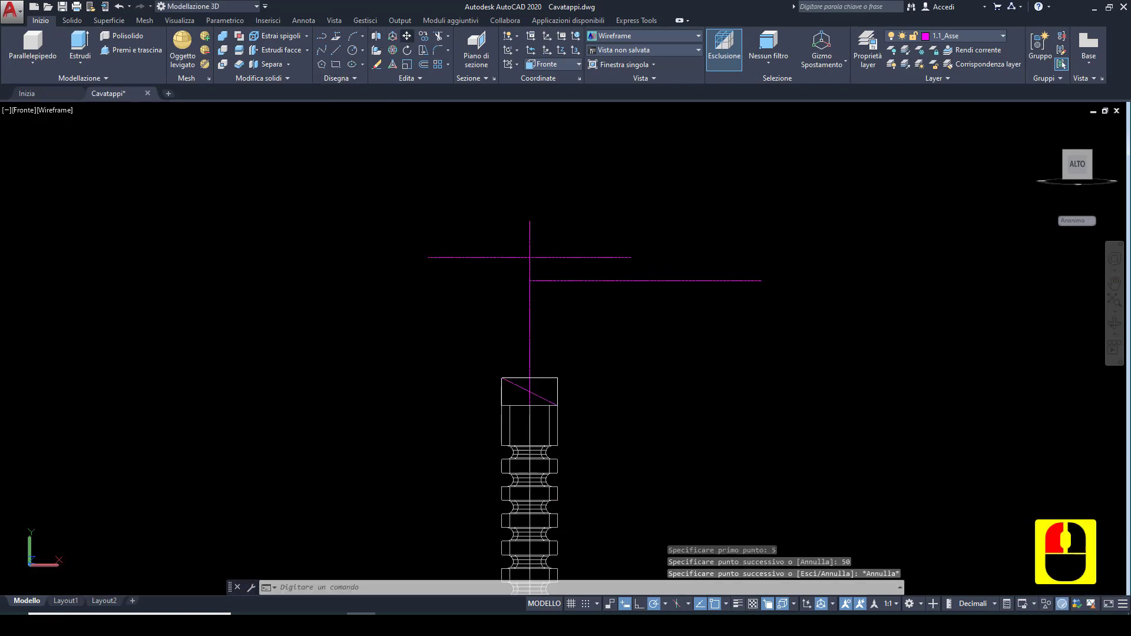
Step: Centre the 50-unit horizontal line on the vertical axis by moving it from its midpoint
{"action": "left_click", "coordinate": [406, 35]}
{"action": "scroll", "coordinate": [650, 271], "scroll_direction": "up", "scroll_amount": 2}
{"action": "left_click", "coordinate": [650, 271]}
{"action": "left_click", "coordinate": [631, 298]}
{"action": "right_click", "coordinate": [681, 262]}
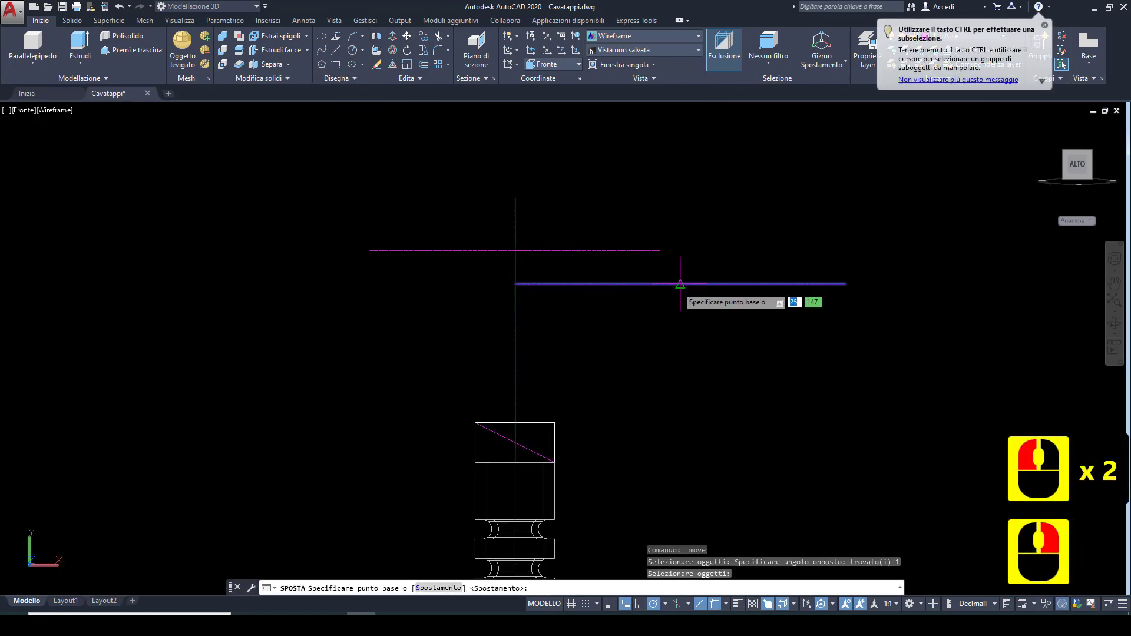
{"action": "left_click", "coordinate": [680, 283]}
{"action": "key", "text": "Escape"}
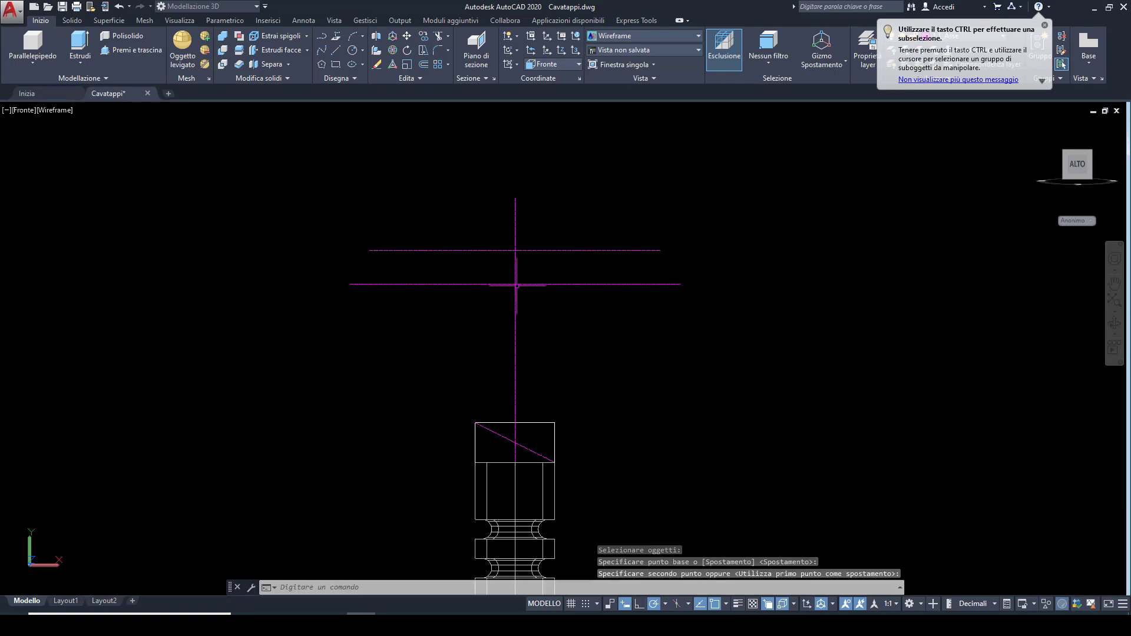
Step: Dismiss the subselection tip and make layer 1_Schizzo 2d current
{"action": "scroll", "coordinate": [459, 323], "scroll_direction": "down", "scroll_amount": 2}
{"action": "middle_click_drag", "start_coordinate": [448, 315], "coordinate": [435, 301]}
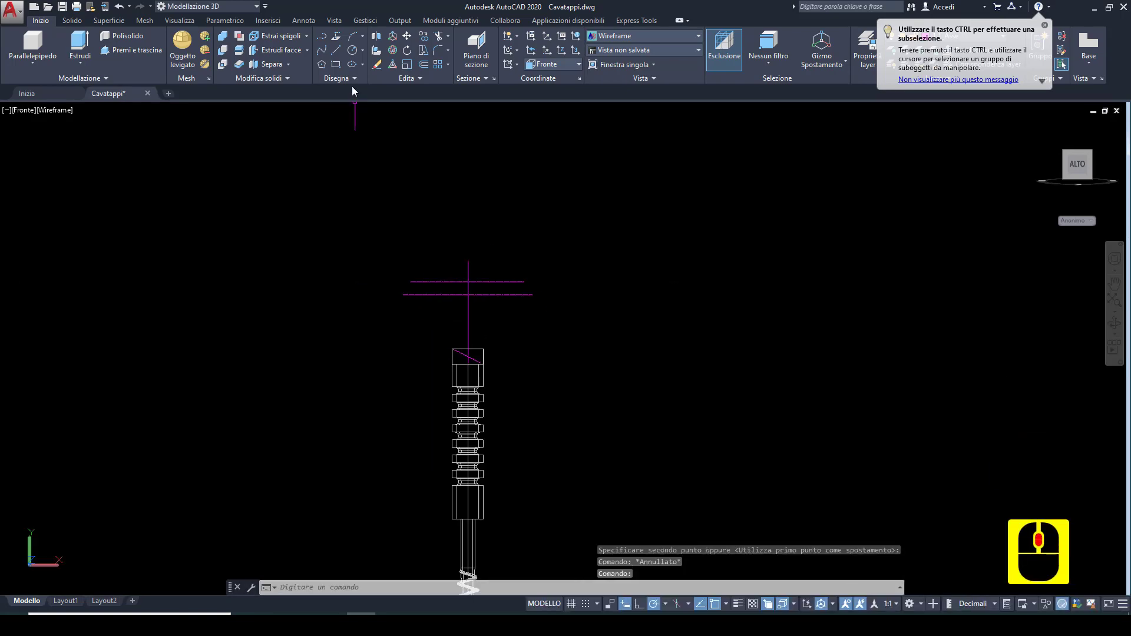
{"action": "left_click", "coordinate": [1044, 27]}
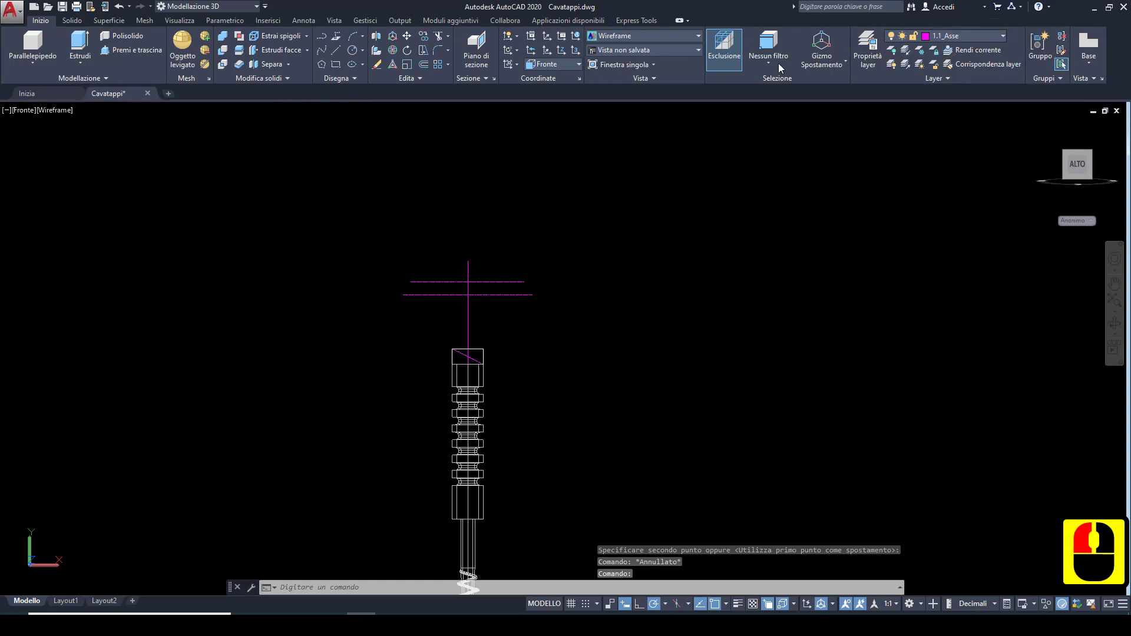
{"action": "left_click", "coordinate": [952, 35]}
{"action": "left_click", "coordinate": [951, 77]}
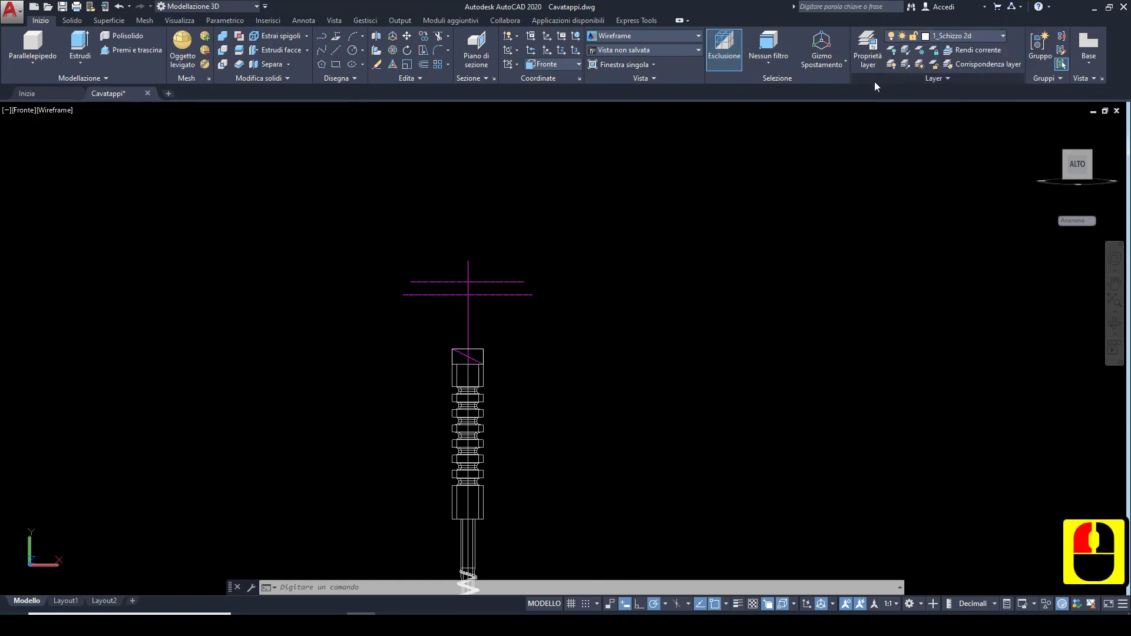
Step: Draw a three-point arc from the upper horizontal line's right end through the top of the vertical axis to its left end
{"action": "left_click", "coordinate": [362, 37]}
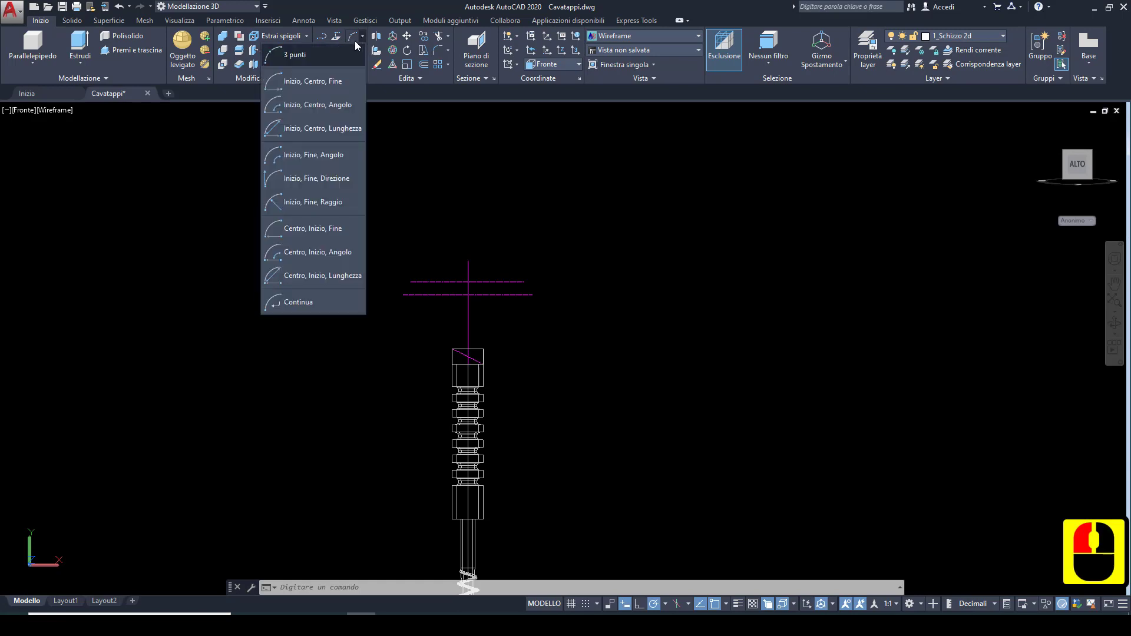
{"action": "left_click", "coordinate": [319, 57]}
{"action": "scroll", "coordinate": [484, 267], "scroll_direction": "up", "scroll_amount": 2}
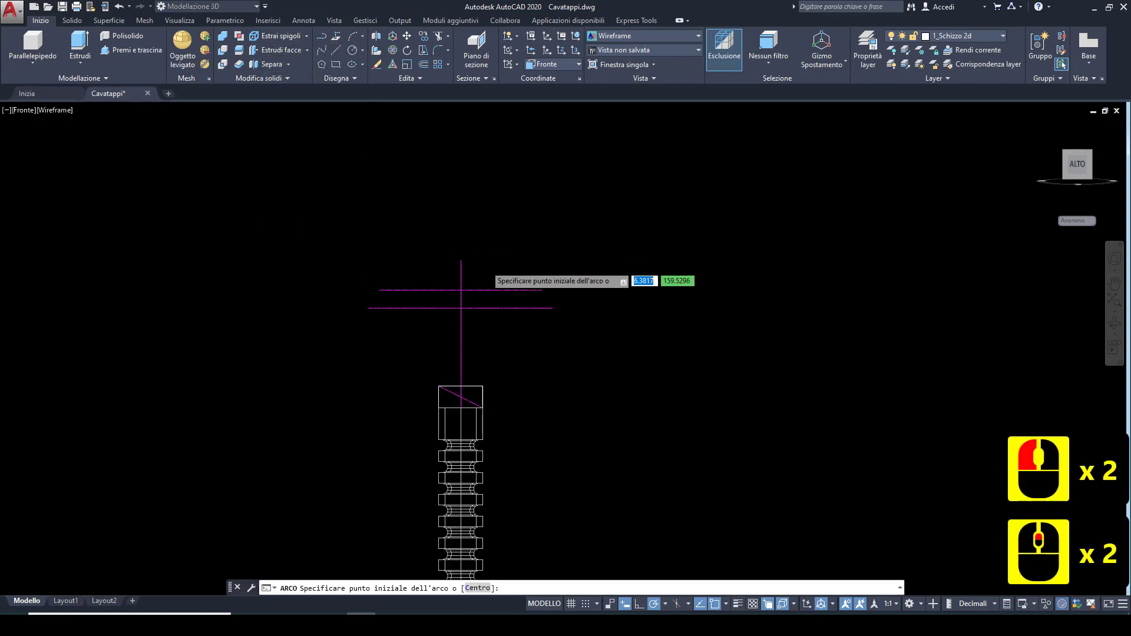
{"action": "left_click", "coordinate": [539, 289]}
{"action": "scroll", "coordinate": [480, 277], "scroll_direction": "up", "scroll_amount": 1}
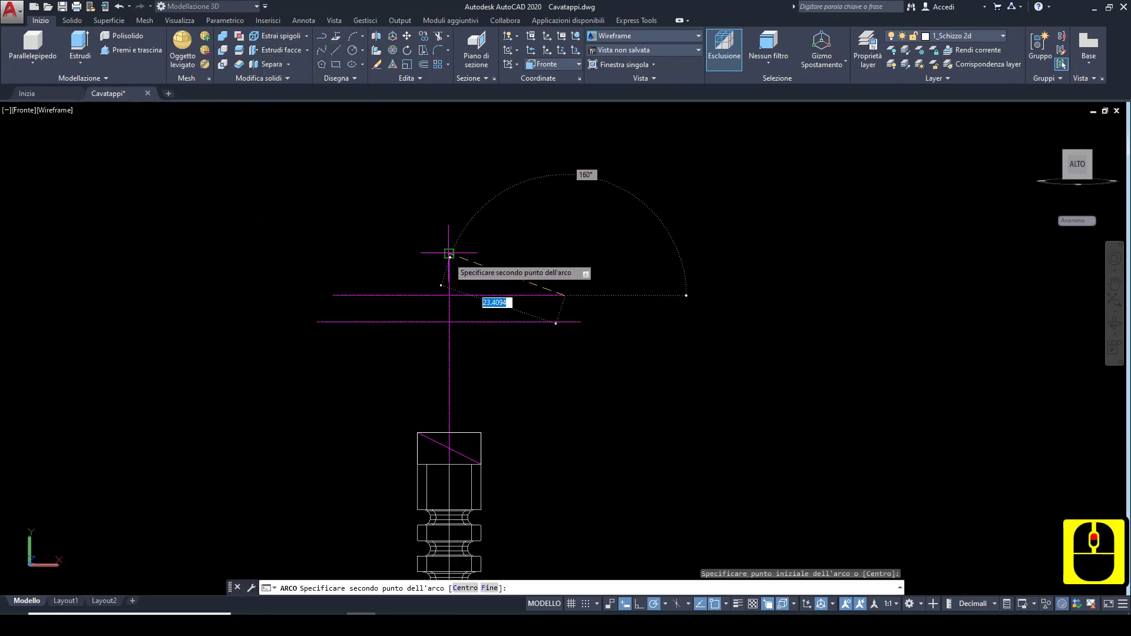
{"action": "left_click", "coordinate": [450, 253]}
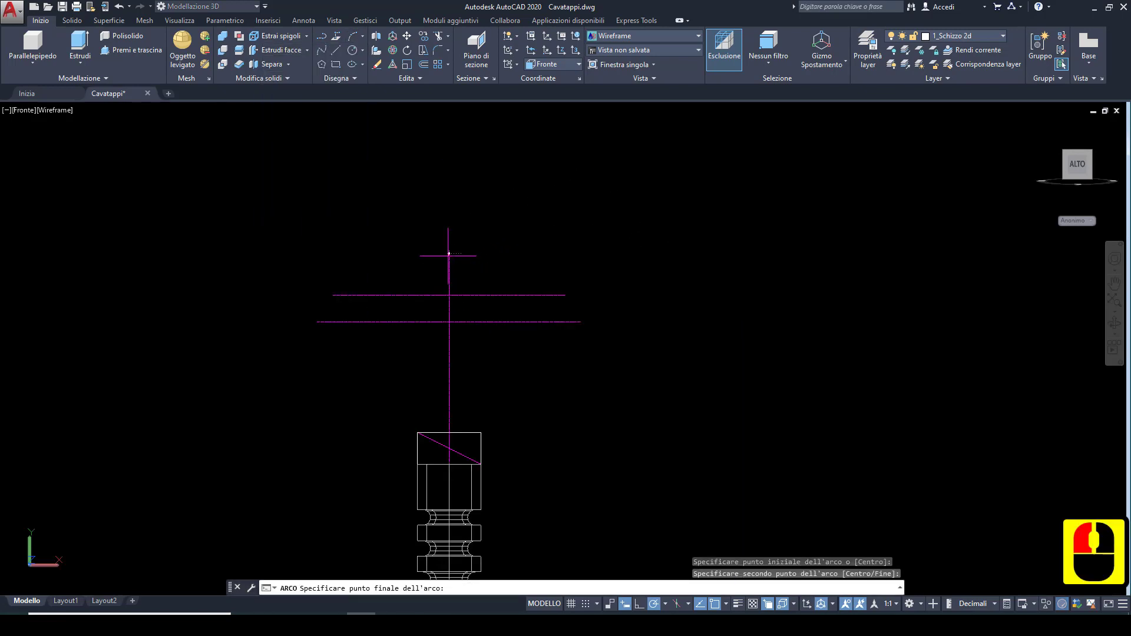
{"action": "left_click", "coordinate": [333, 295]}
{"action": "key", "text": "Escape"}
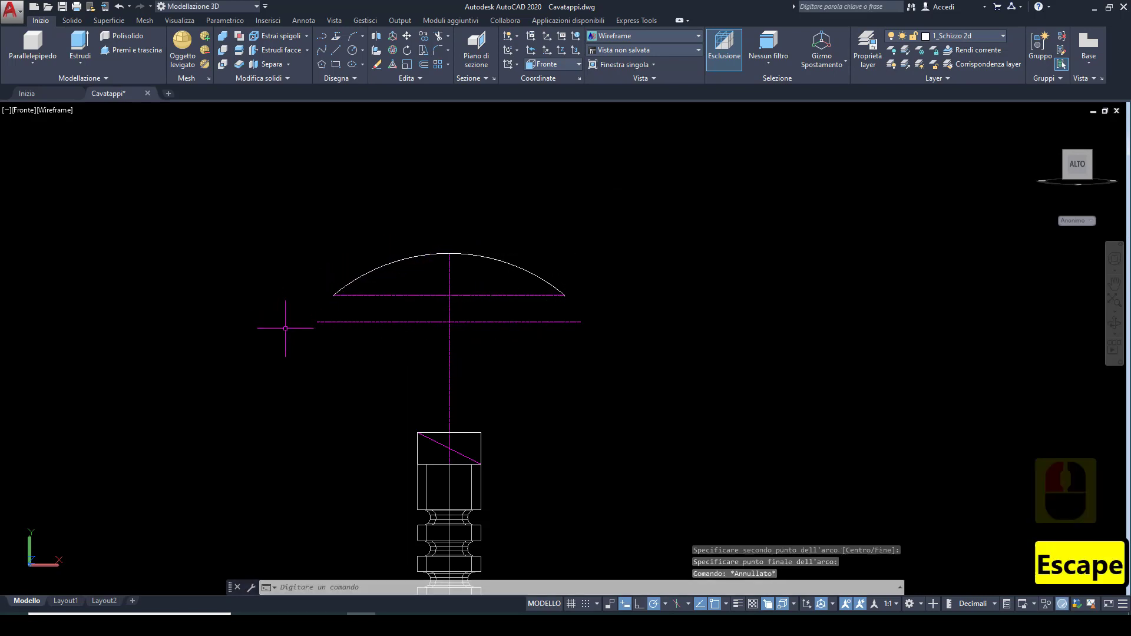
Step: Draw a line about 13.4 units long from the arc's left end, running down-left tangent to the arc at 220°
{"action": "middle_click_drag", "start_coordinate": [285, 320], "coordinate": [322, 287]}
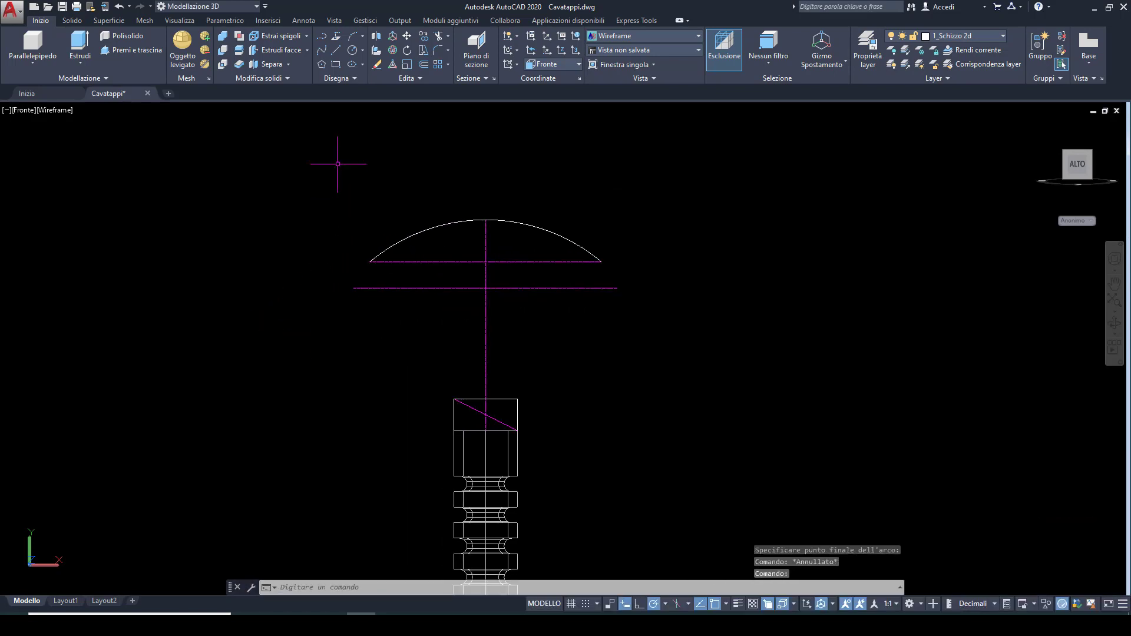
{"action": "left_click", "coordinate": [334, 51]}
{"action": "scroll", "coordinate": [329, 245], "scroll_direction": "up", "scroll_amount": 2}
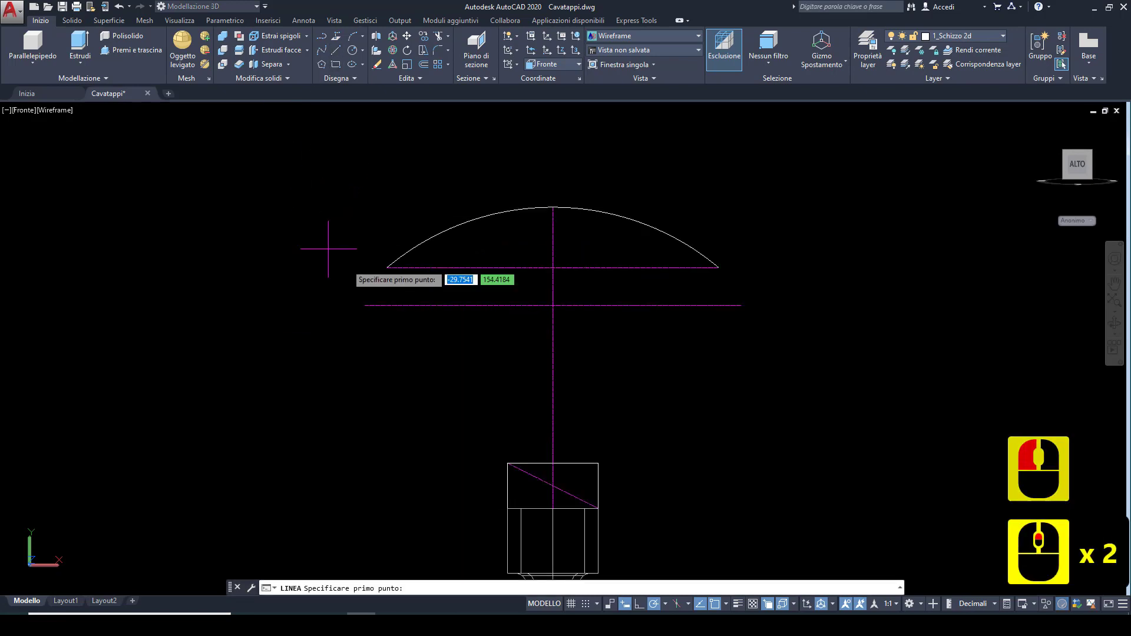
{"action": "left_click", "coordinate": [386, 267]}
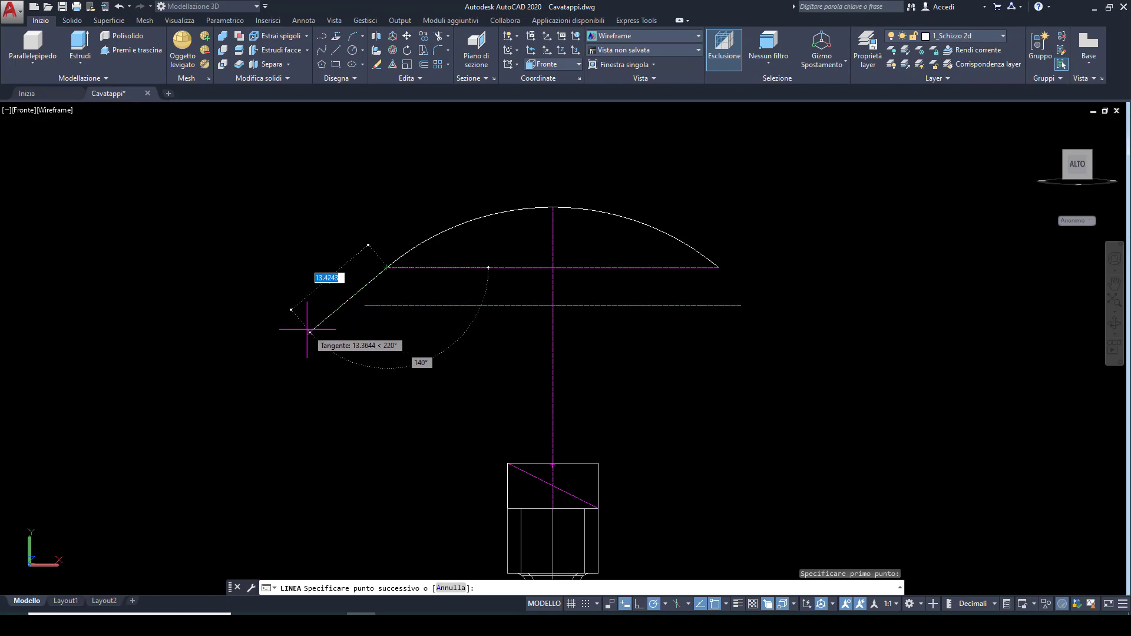
{"action": "left_click", "coordinate": [309, 332]}
{"action": "key", "text": "Escape"}
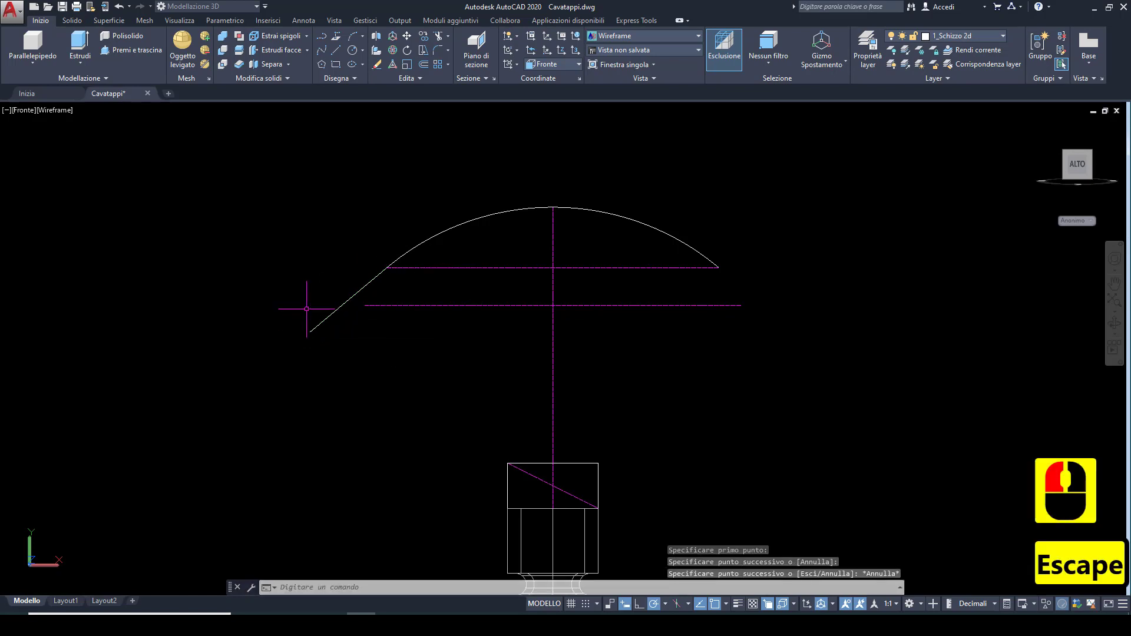
Step: Draw a vertical line about 5.4 units upward from the lower horizontal axis's left end, crossing the tangent line
{"action": "left_click", "coordinate": [336, 51]}
{"action": "scroll", "coordinate": [361, 303], "scroll_direction": "up", "scroll_amount": 2}
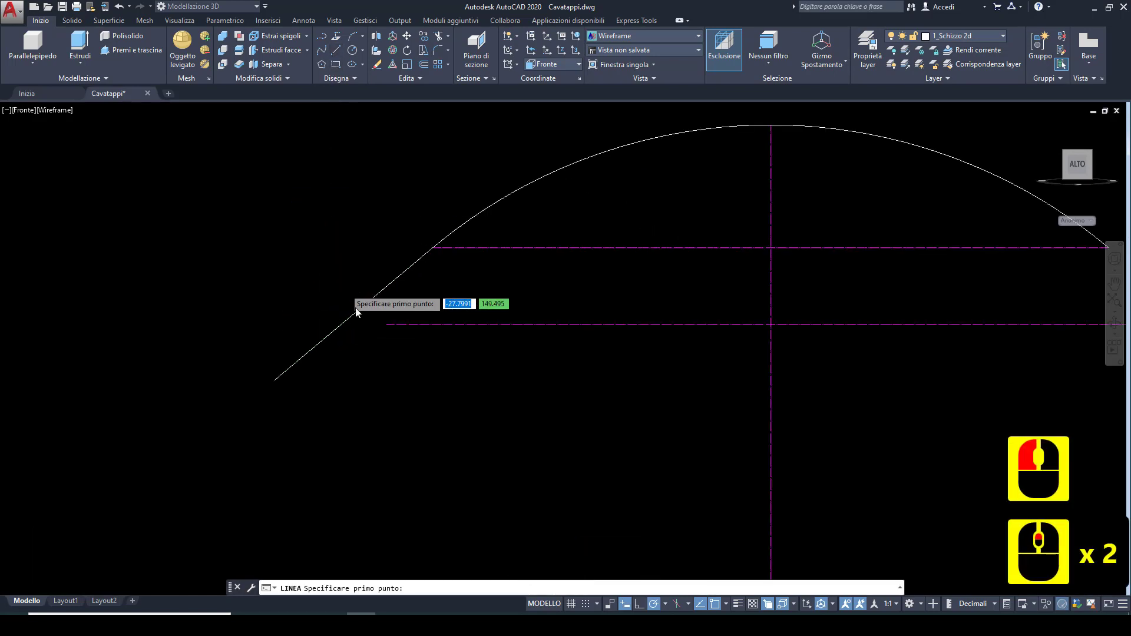
{"action": "left_click", "coordinate": [386, 324]}
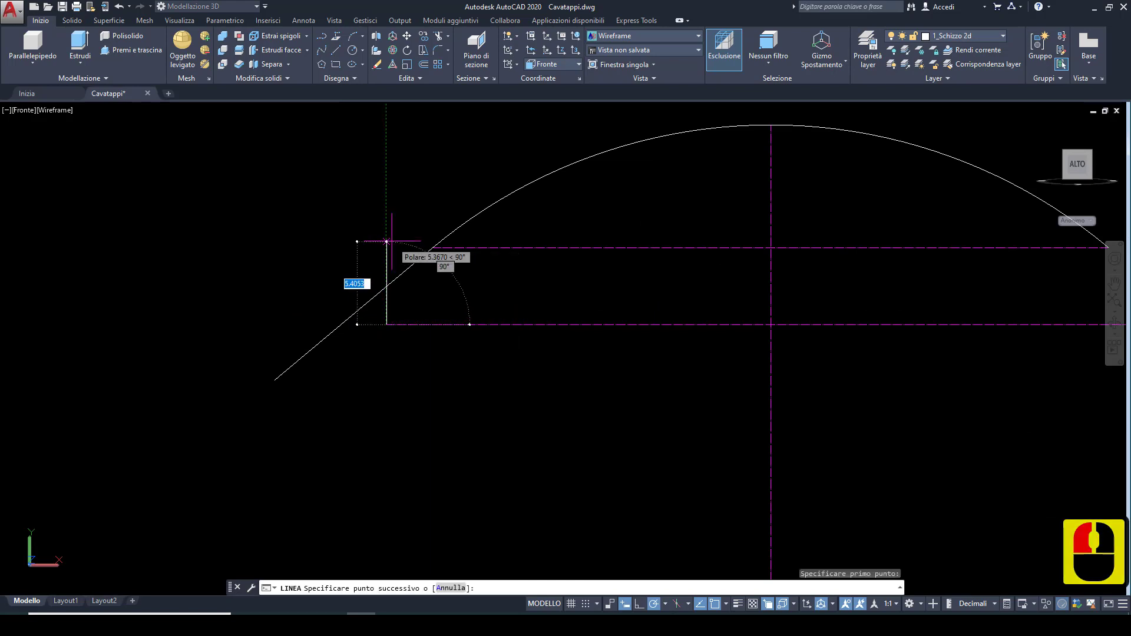
{"action": "key", "text": "Escape"}
{"action": "scroll", "coordinate": [386, 265], "scroll_direction": "up", "scroll_amount": 2}
{"action": "key", "text": "Escape"}
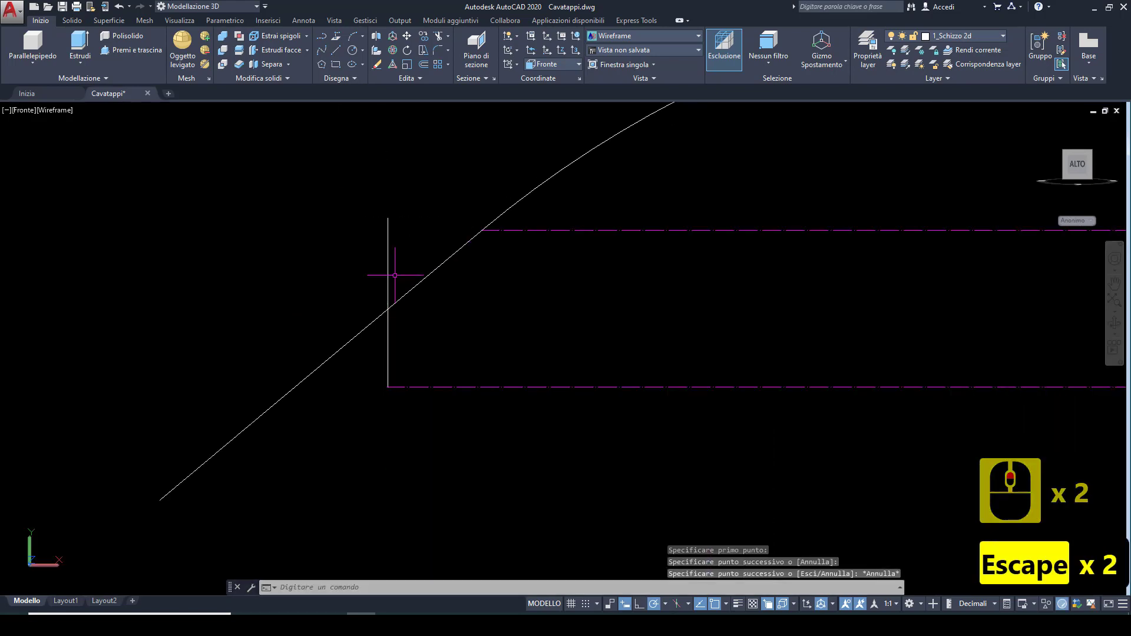
Step: Assign the tangent line and the short vertical line to layer 2_Polilinea and clear the selection
{"action": "left_click", "coordinate": [400, 274]}
{"action": "left_click", "coordinate": [339, 326]}
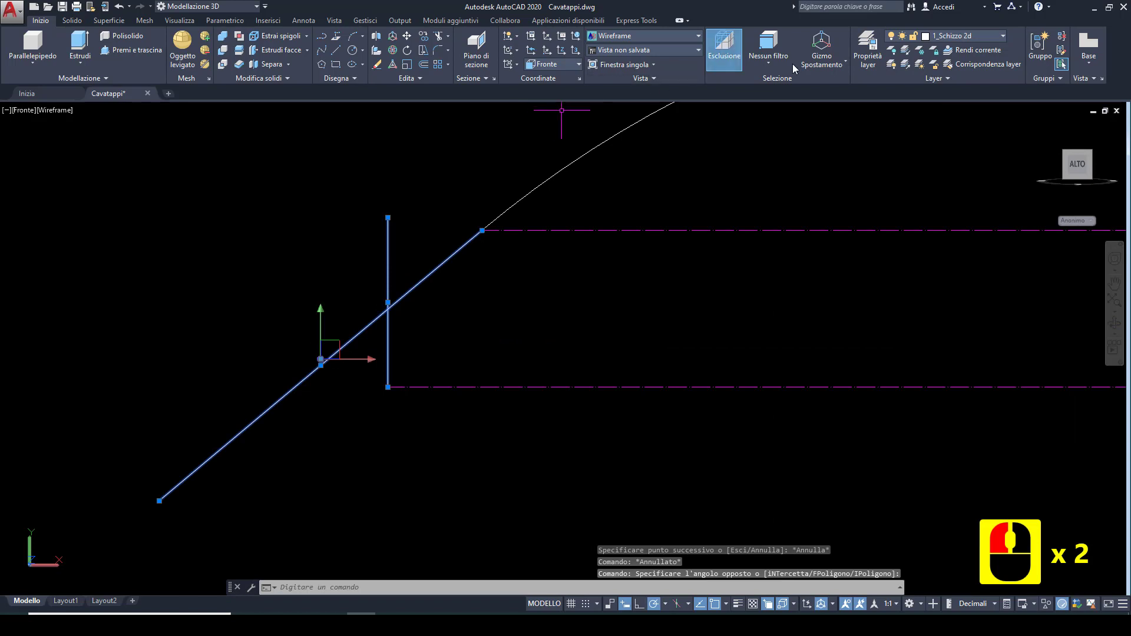
{"action": "left_click", "coordinate": [977, 38]}
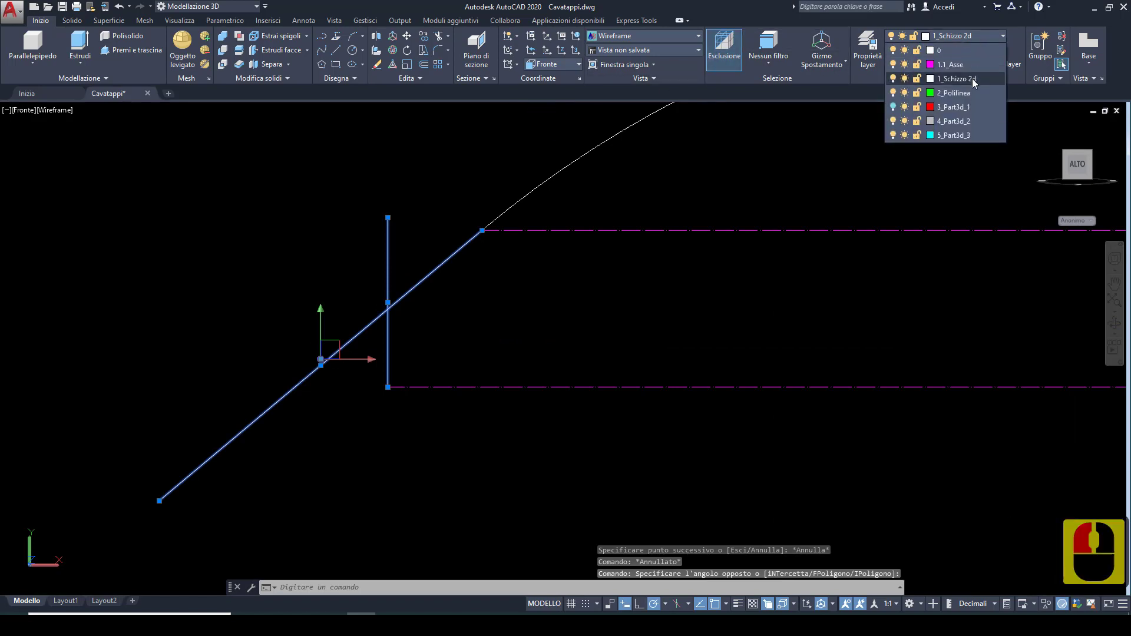
{"action": "left_click", "coordinate": [954, 93]}
{"action": "key", "text": "Escape"}
{"action": "middle_click", "coordinate": [379, 348]}
{"action": "middle_click", "coordinate": [379, 348]}
{"action": "key", "text": "Escape"}
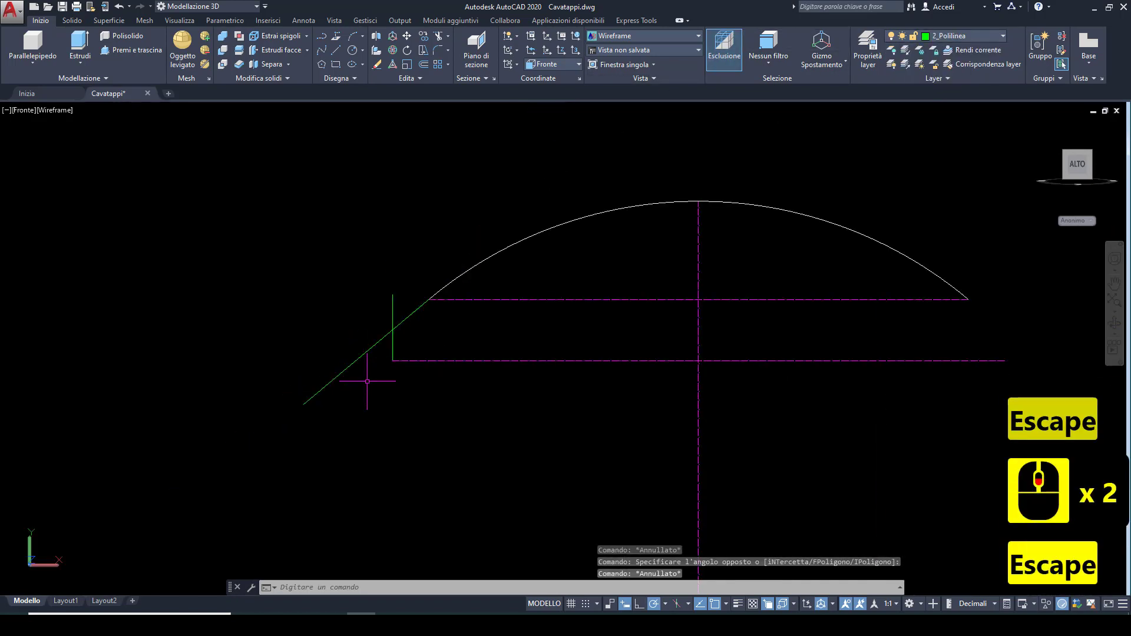
Step: Draw a line from the handle block's upper-left corner, running up-left at 153° as an extension of the block's diagonal
{"action": "middle_click_drag", "start_coordinate": [371, 391], "coordinate": [328, 329]}
{"action": "scroll", "coordinate": [330, 324], "scroll_direction": "down", "scroll_amount": 1}
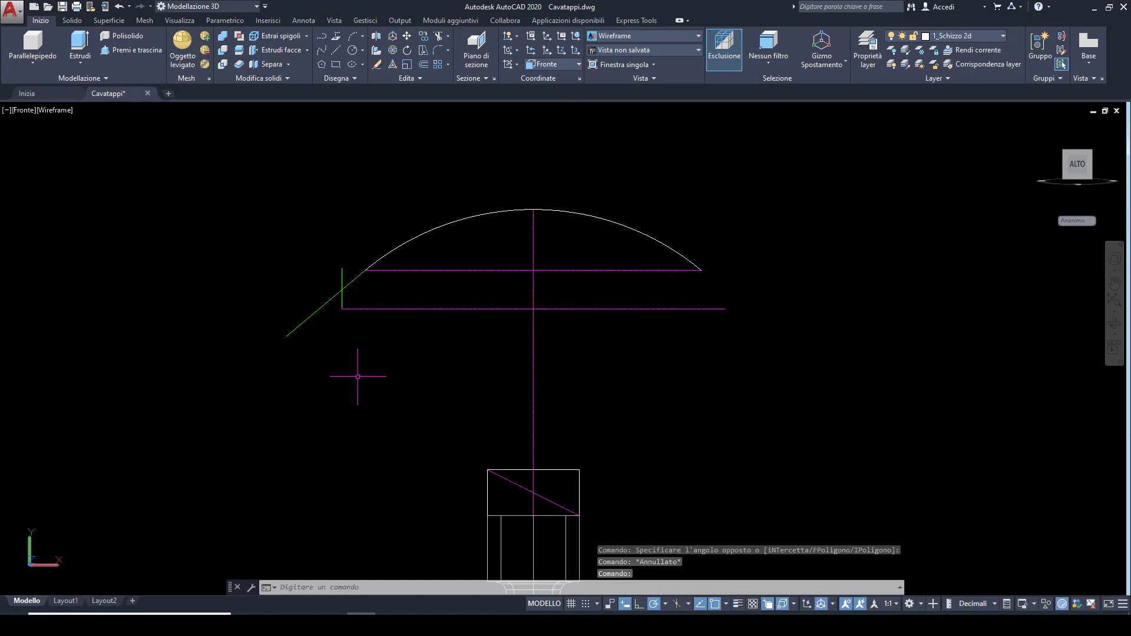
{"action": "scroll", "coordinate": [358, 377], "scroll_direction": "up", "scroll_amount": 2}
{"action": "scroll", "coordinate": [358, 379], "scroll_direction": "down", "scroll_amount": 2}
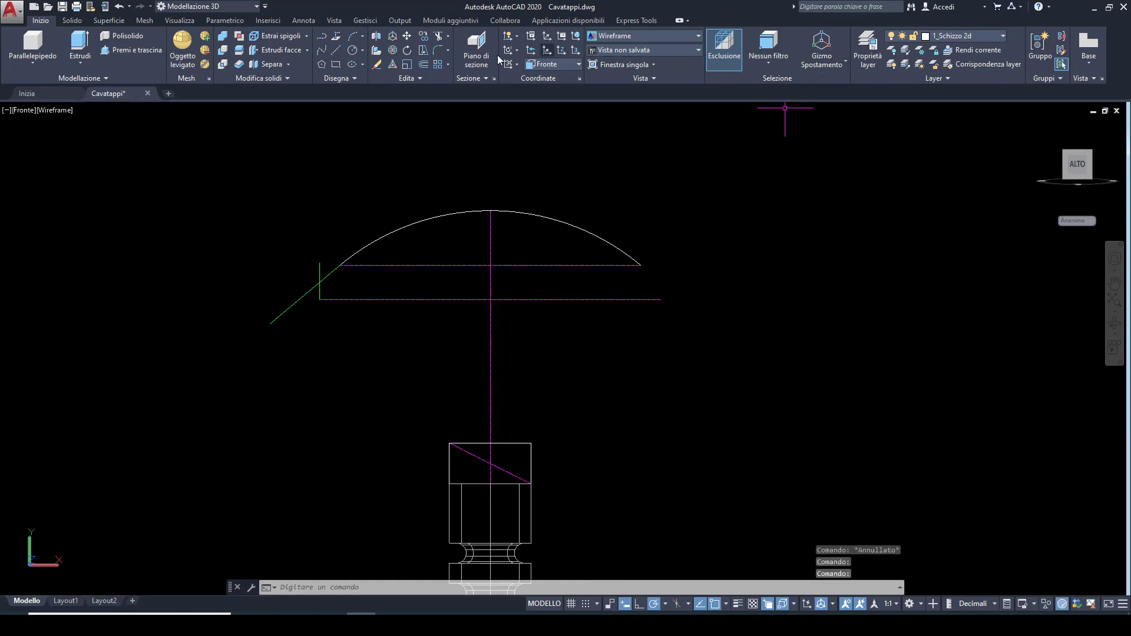
{"action": "left_click", "coordinate": [336, 51]}
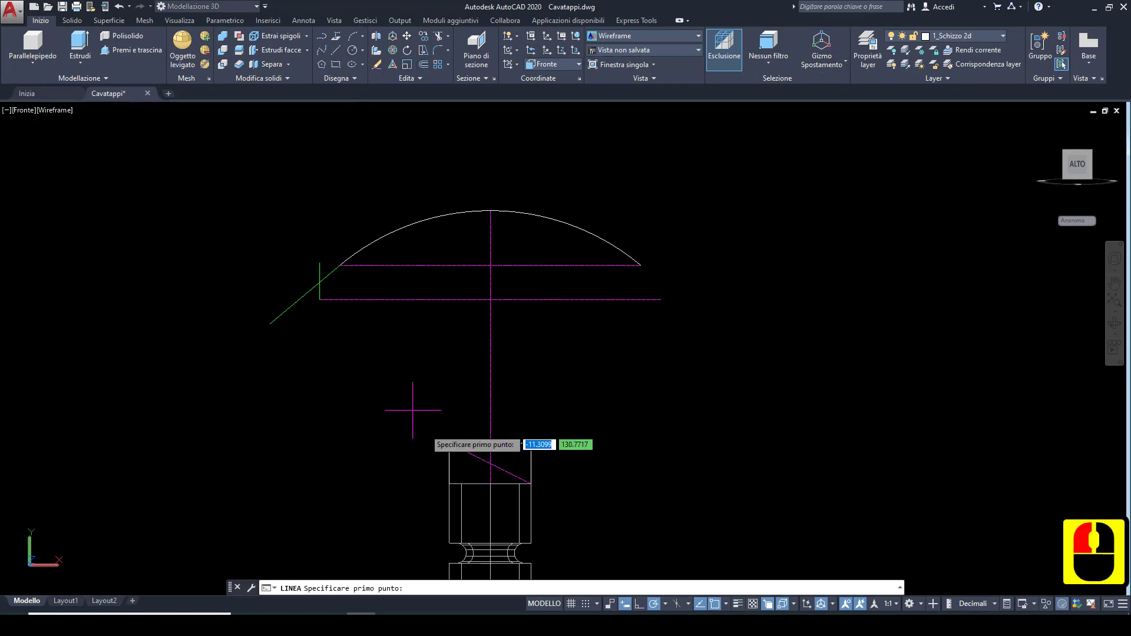
{"action": "left_click", "coordinate": [449, 443]}
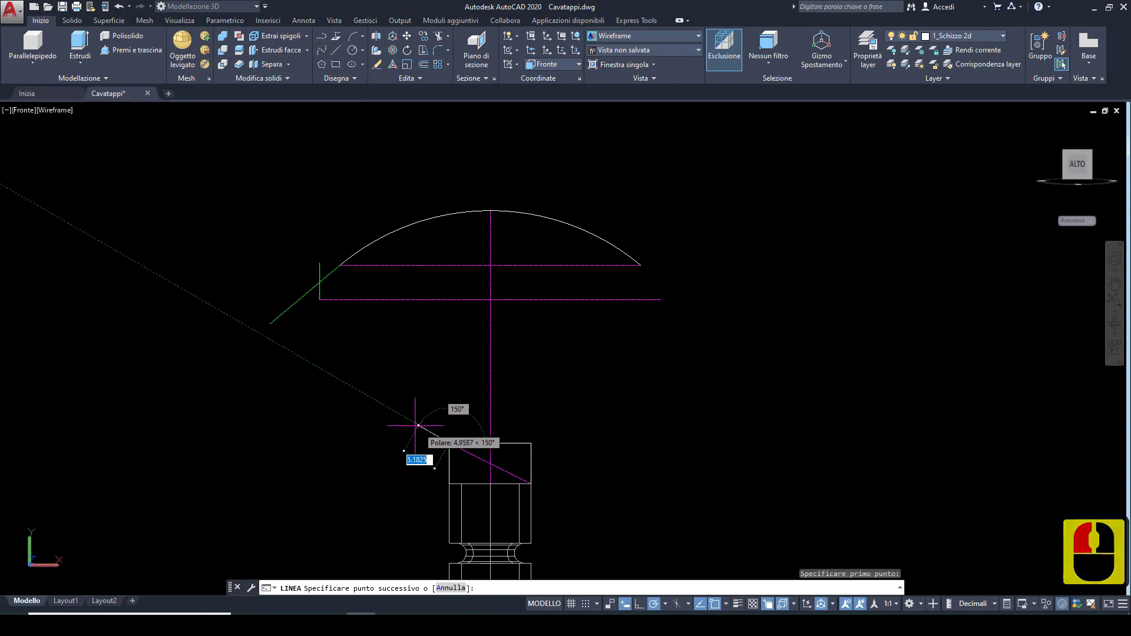
{"action": "scroll", "coordinate": [410, 421], "scroll_direction": "up", "scroll_amount": 2}
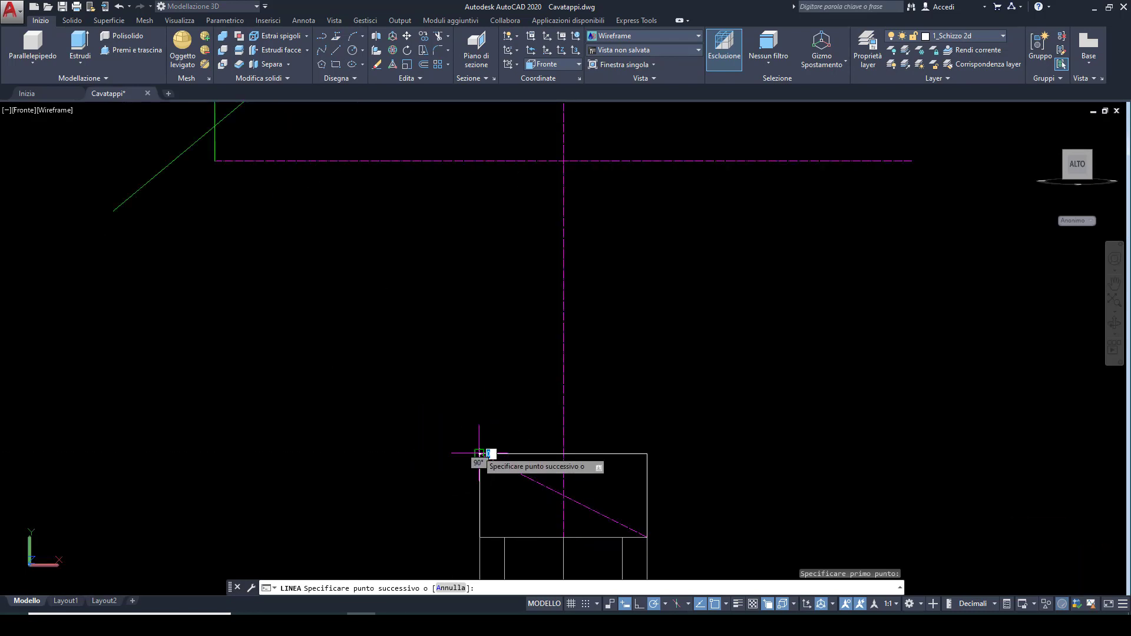
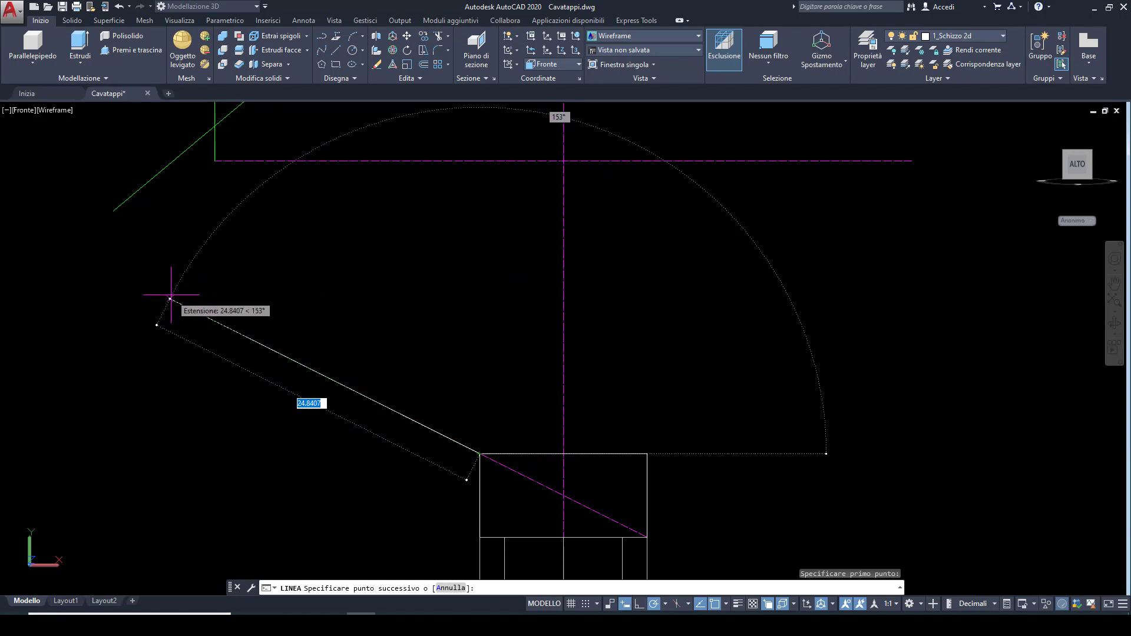
{"action": "left_click", "coordinate": [121, 271]}
{"action": "key", "text": "Escape"}
Step: Draw a short slanted line crossing the new 153° line near its upper-left end
{"action": "key", "text": "q"}
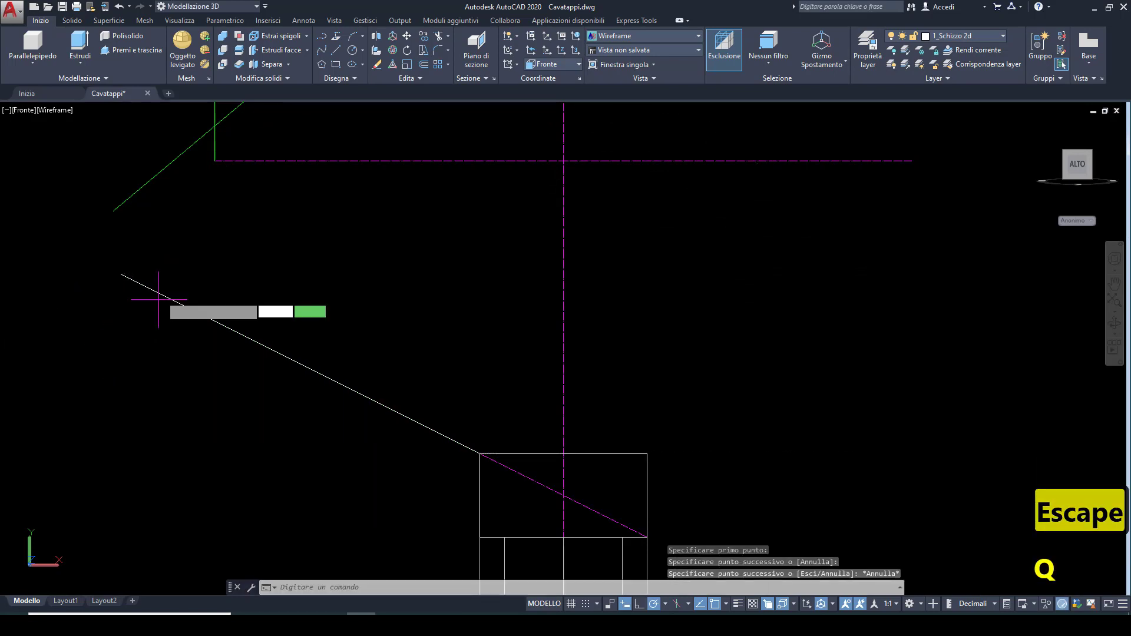
{"action": "left_click", "coordinate": [181, 238]}
{"action": "left_click", "coordinate": [113, 335]}
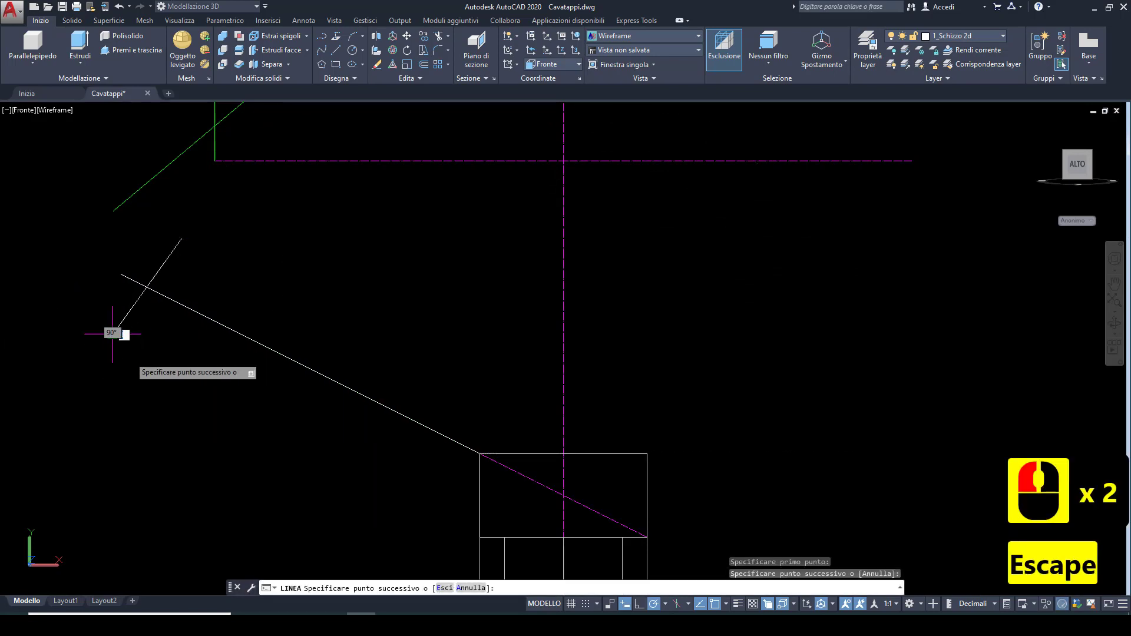
{"action": "key", "text": "Escape"}
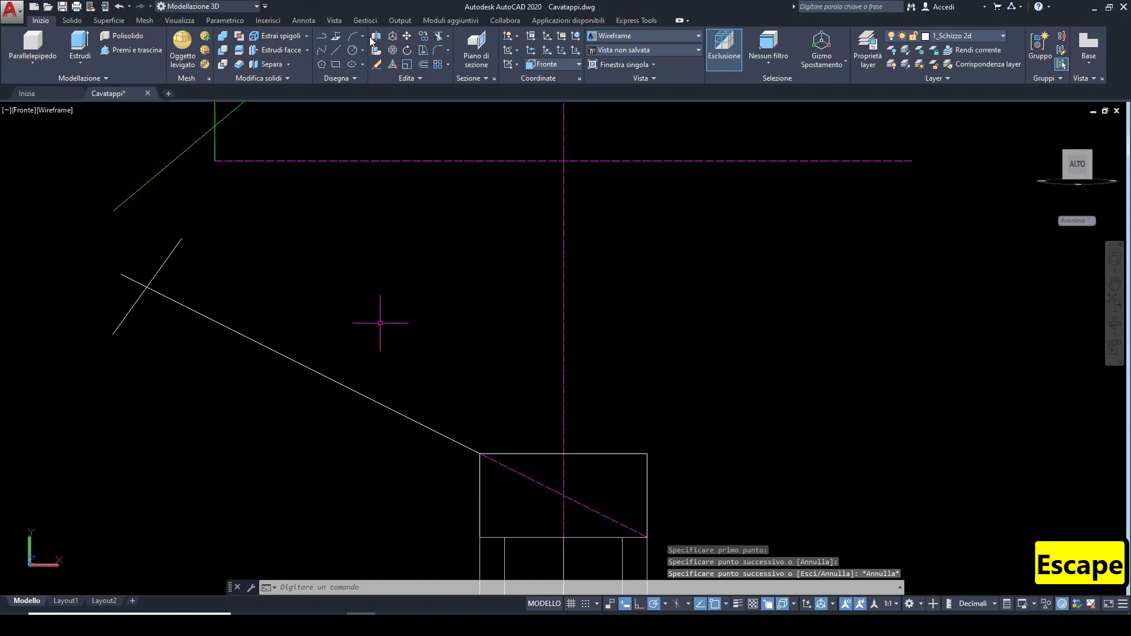
{"action": "left_click", "coordinate": [439, 37]}
{"action": "right_click", "coordinate": [478, 277]}
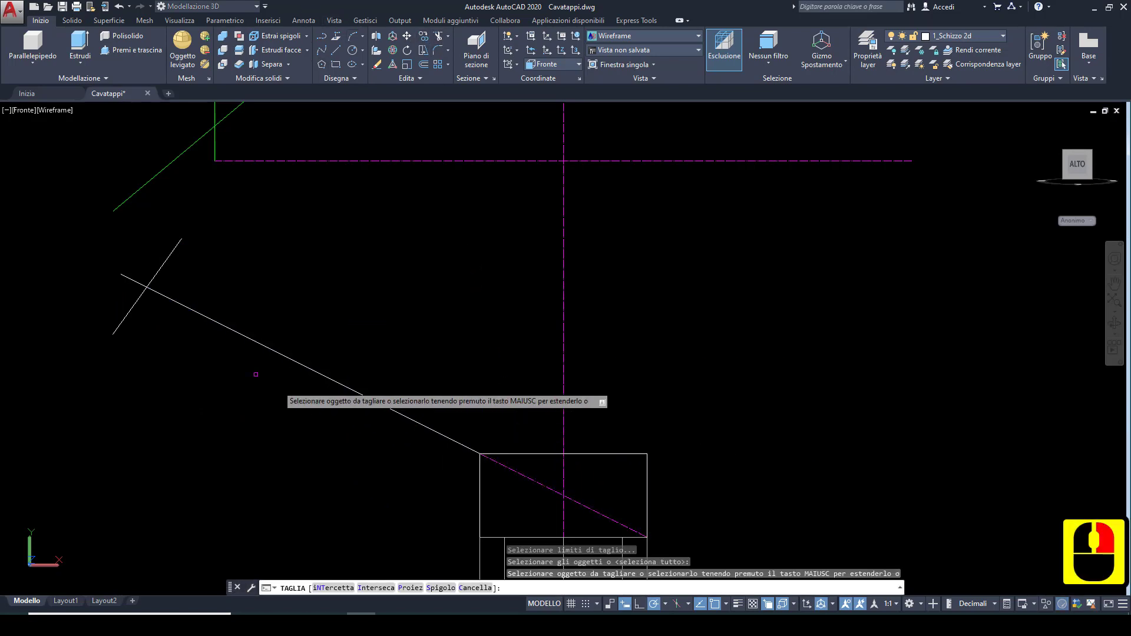
{"action": "key", "text": "Escape"}
Step: Assign the 153° line to layer 2_Polilinea and clear the selection
{"action": "left_click", "coordinate": [181, 306]}
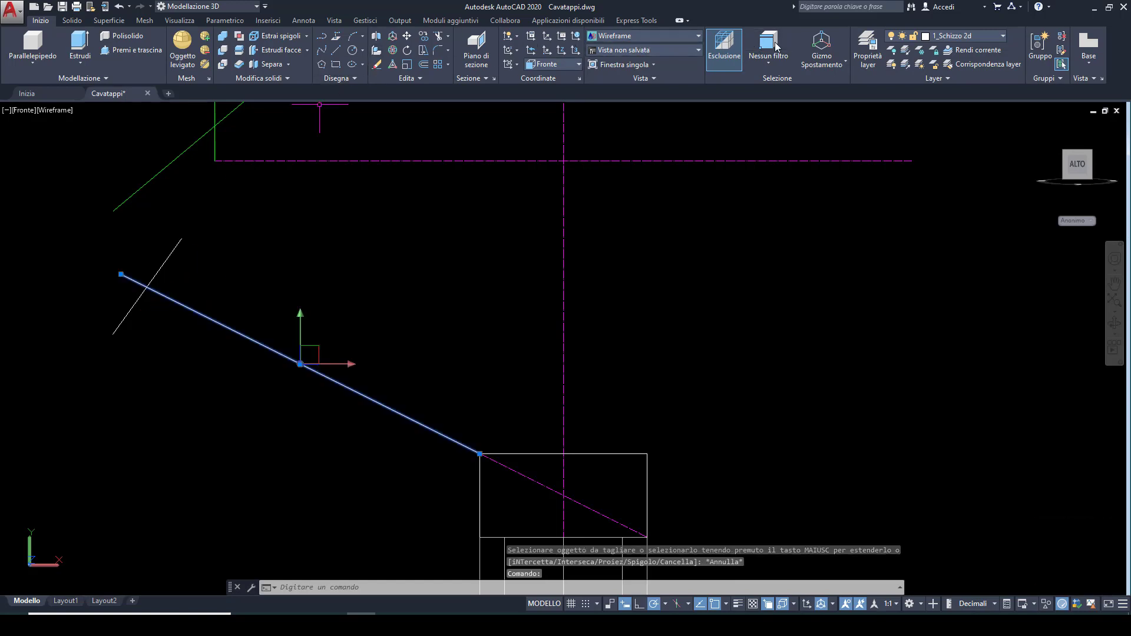
{"action": "left_click", "coordinate": [956, 37]}
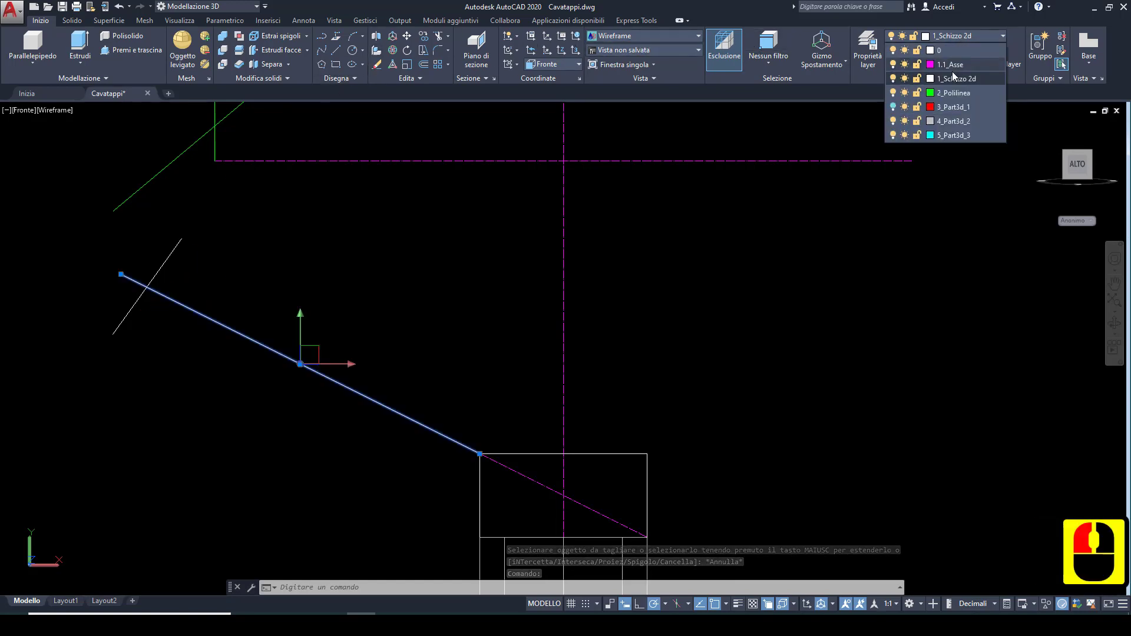
{"action": "left_click", "coordinate": [950, 93]}
{"action": "key", "text": "Escape"}
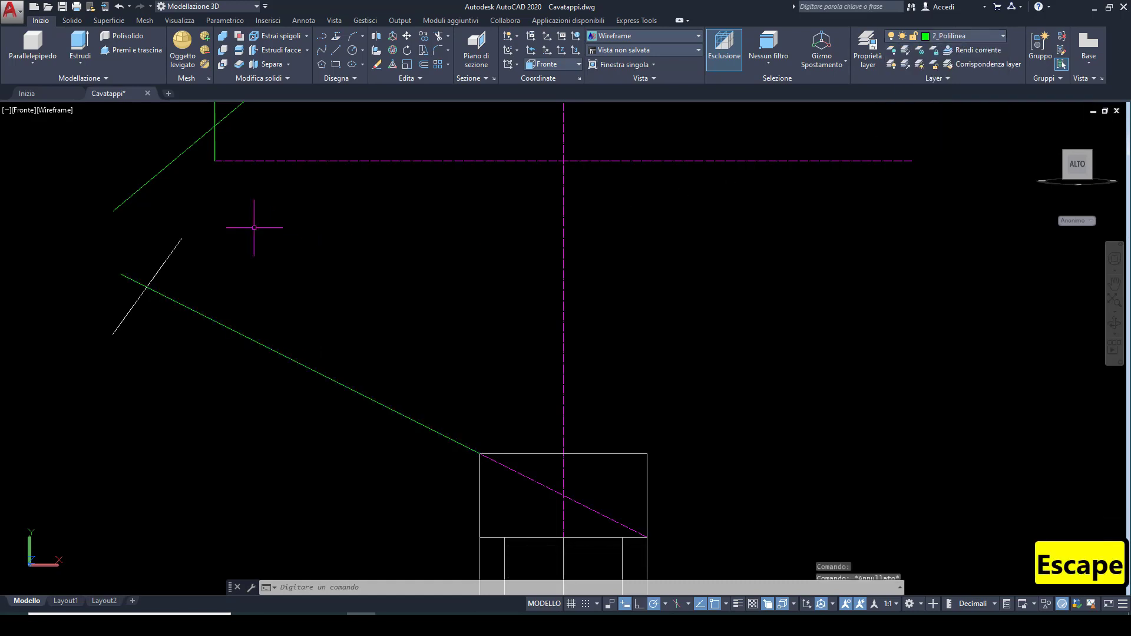
Step: Draw a vertical line from the lower horizontal axis's left end down to the 153° line
{"action": "left_click", "coordinate": [341, 54]}
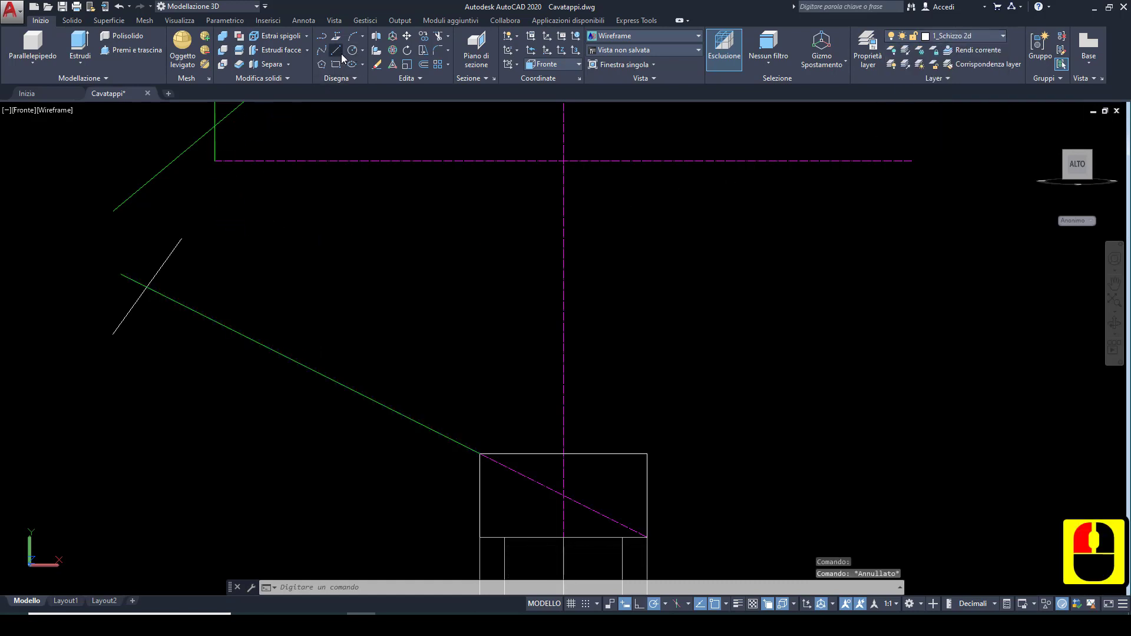
{"action": "left_click", "coordinate": [214, 161]}
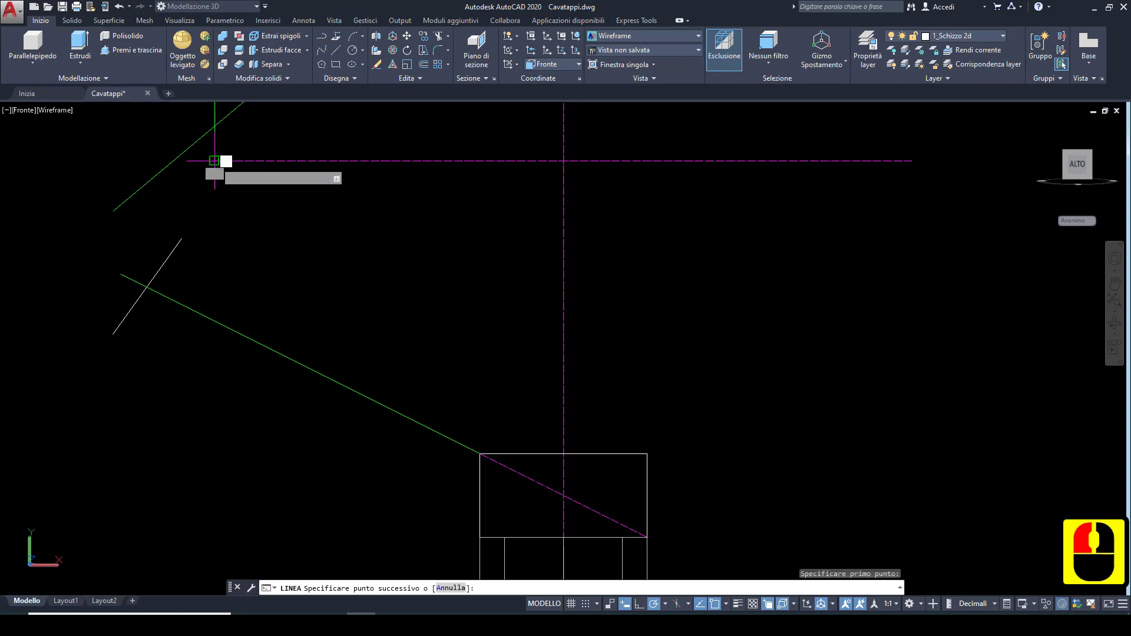
{"action": "left_click", "coordinate": [214, 321]}
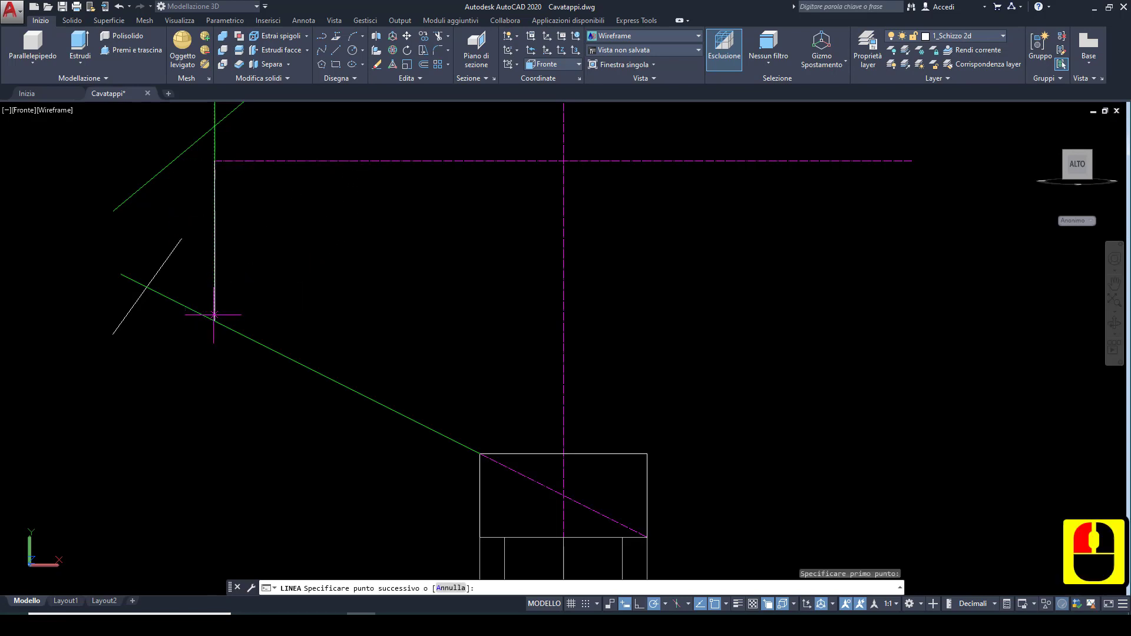
{"action": "key", "text": "Escape"}
{"action": "key", "text": "Escape"}
Step: Delete the short slanted line crossing the 153° line
{"action": "left_click", "coordinate": [121, 324]}
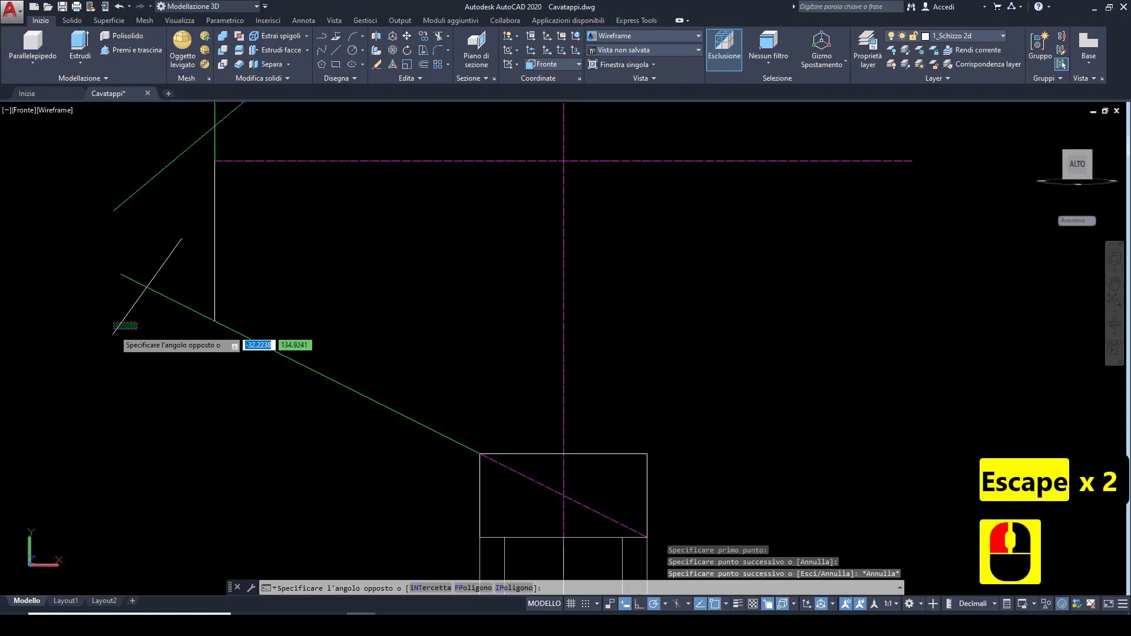
{"action": "left_click", "coordinate": [115, 329]}
{"action": "key", "text": "Delete"}
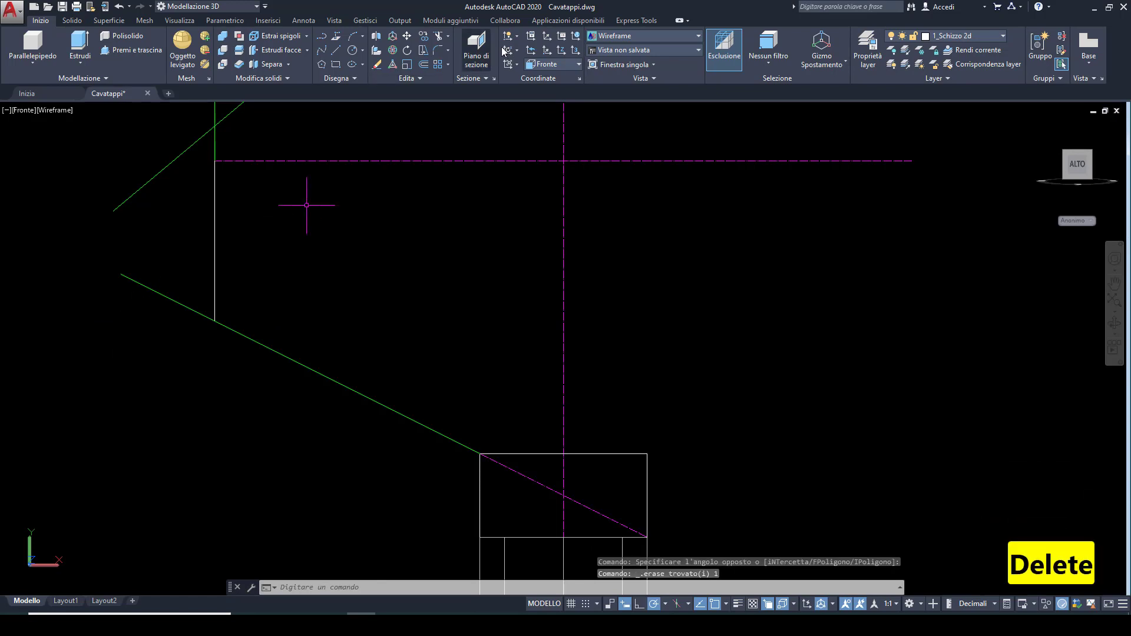
{"action": "left_click", "coordinate": [290, 235]}
{"action": "left_click", "coordinate": [207, 254]}
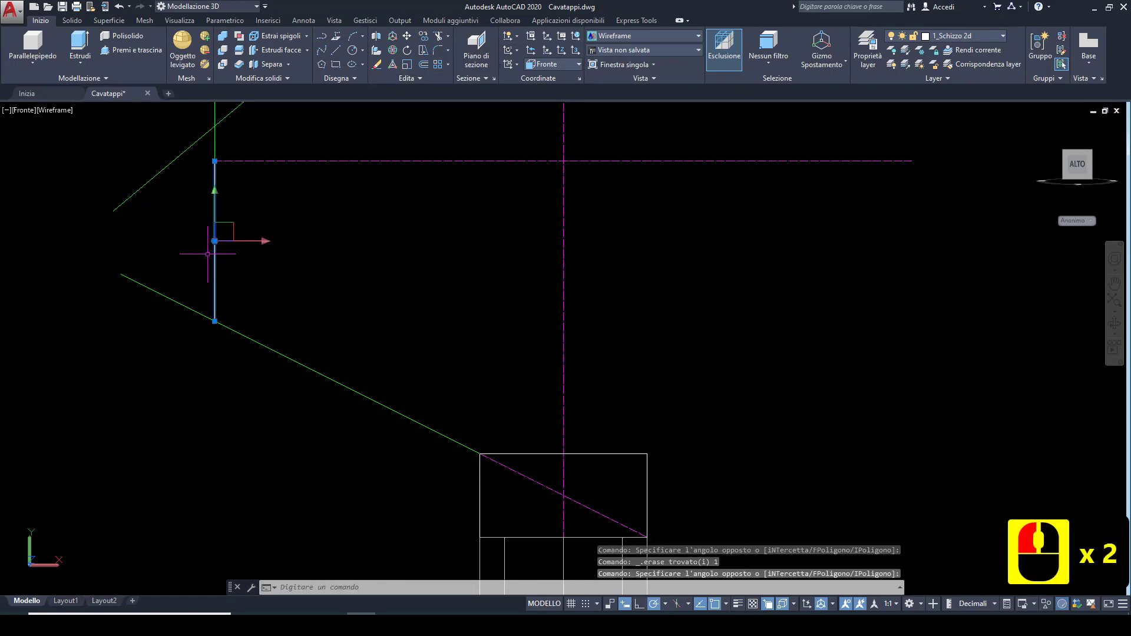
{"action": "left_click", "coordinate": [941, 44]}
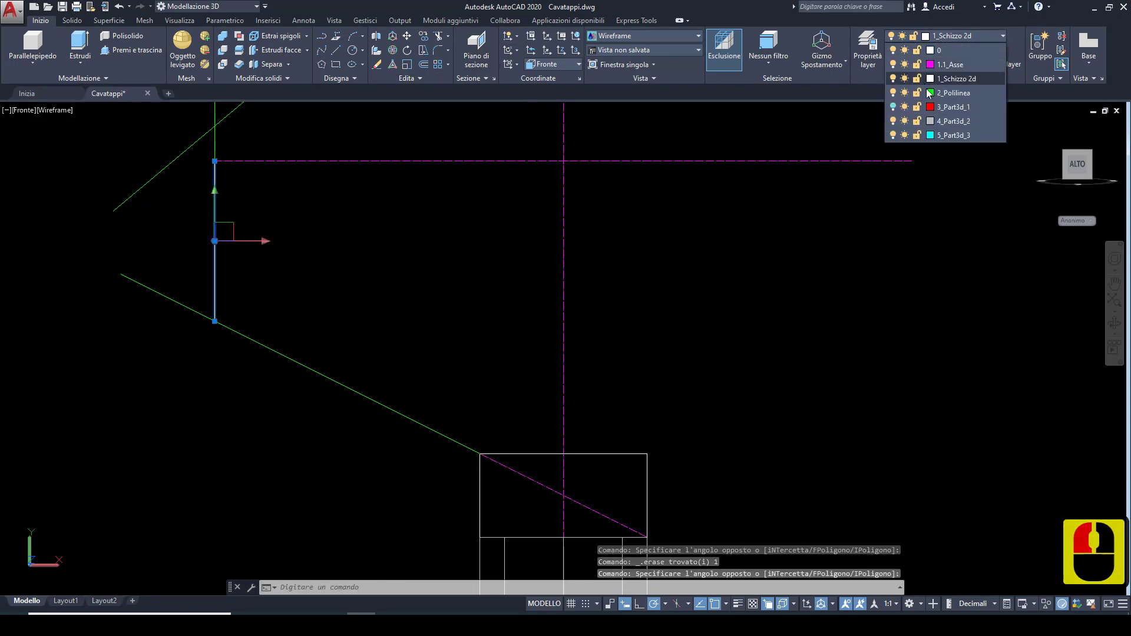
{"action": "key", "text": "Escape"}
{"action": "key", "text": "Escape"}
{"action": "key", "text": "Escape"}
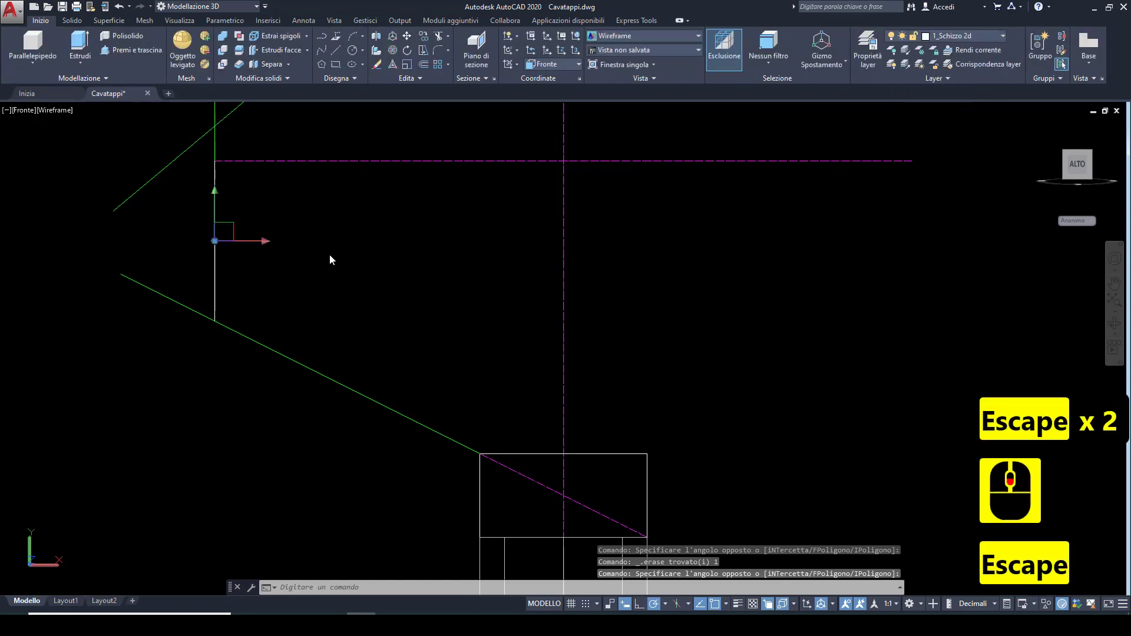
Step: Assign the vertical line between the lower horizontal axis and the 153° line to layer 2_Polilinea, and clear the selection
{"action": "scroll", "coordinate": [328, 252], "scroll_direction": "down", "scroll_amount": 3}
{"action": "scroll", "coordinate": [330, 225], "scroll_direction": "up", "scroll_amount": 4}
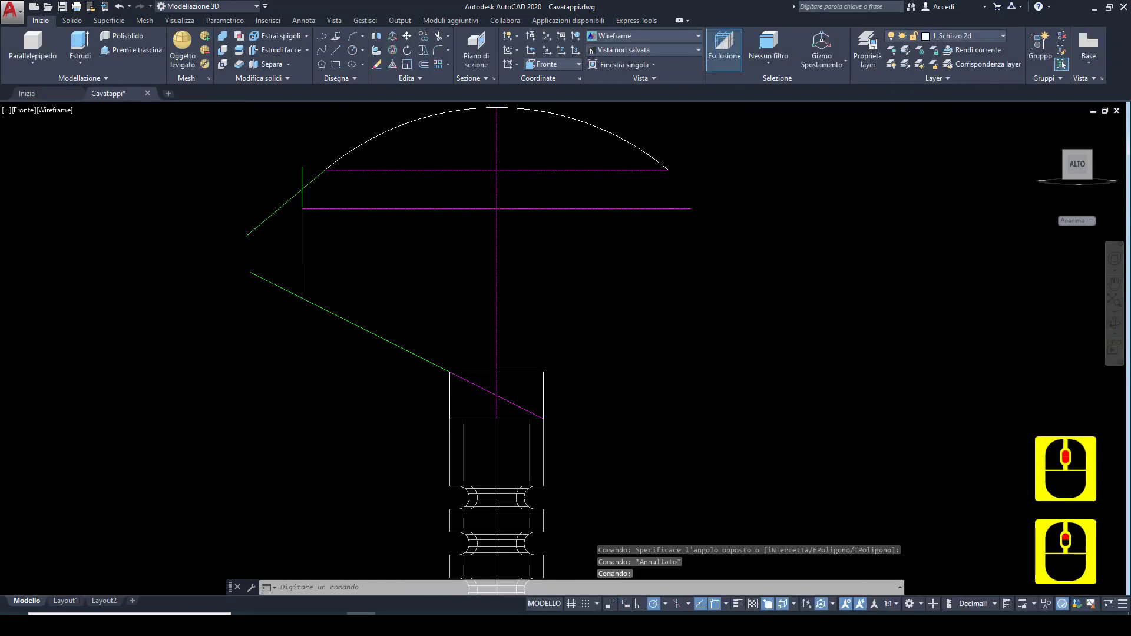
{"action": "left_click", "coordinate": [300, 244]}
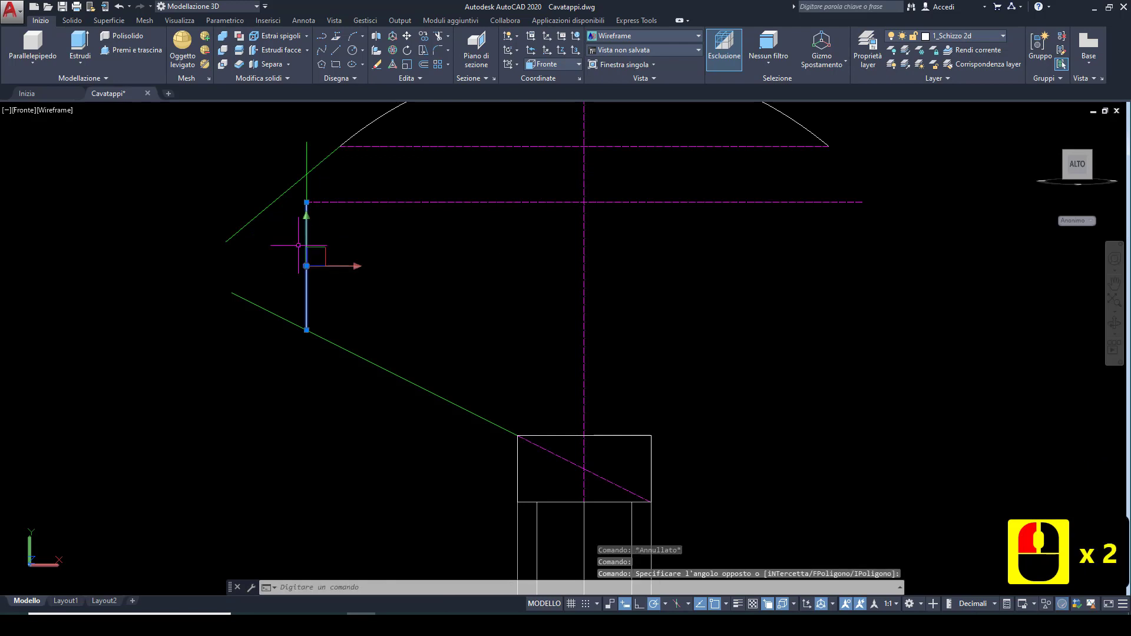
{"action": "left_click", "coordinate": [989, 35]}
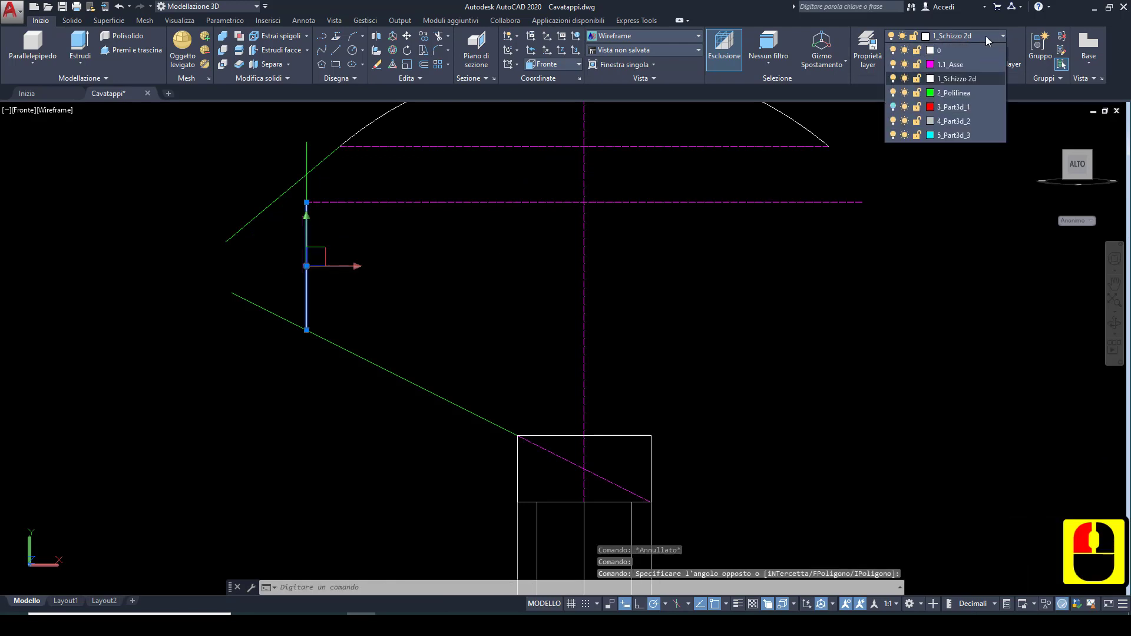
{"action": "left_click", "coordinate": [946, 93]}
{"action": "key", "text": "Escape"}
{"action": "key", "text": "Escape"}
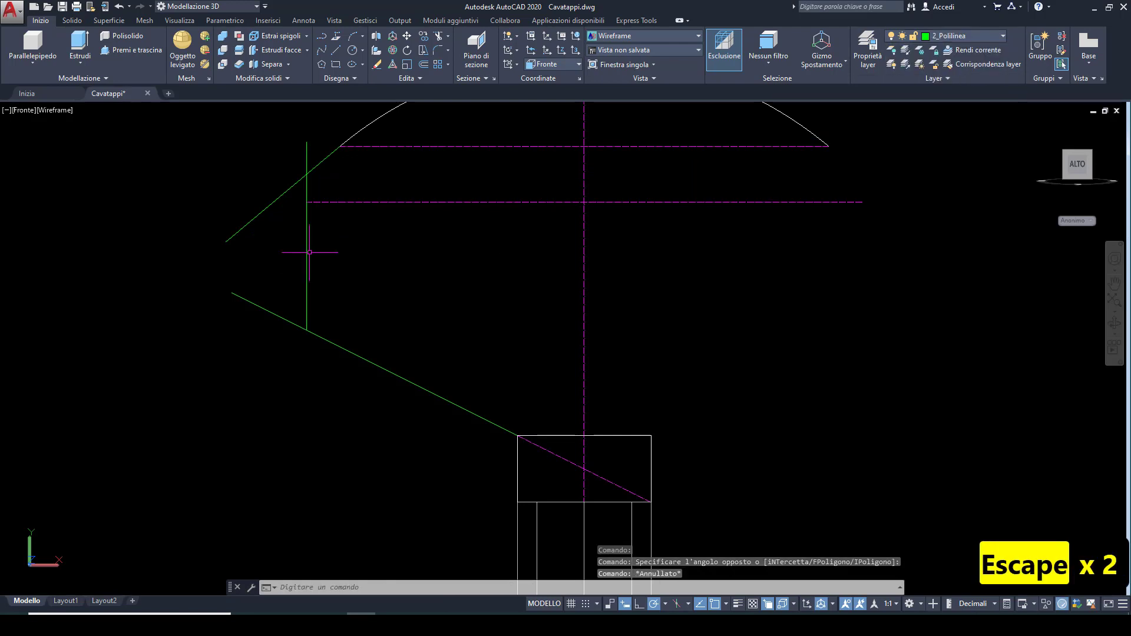
Step: Start a spline by control vertices (VC) at the arc's left end, with vertices at the tangent and vertical lines' intersection and the lower axis's left end
{"action": "middle_click_drag", "start_coordinate": [298, 218], "coordinate": [259, 276]}
{"action": "key", "text": "F12"}
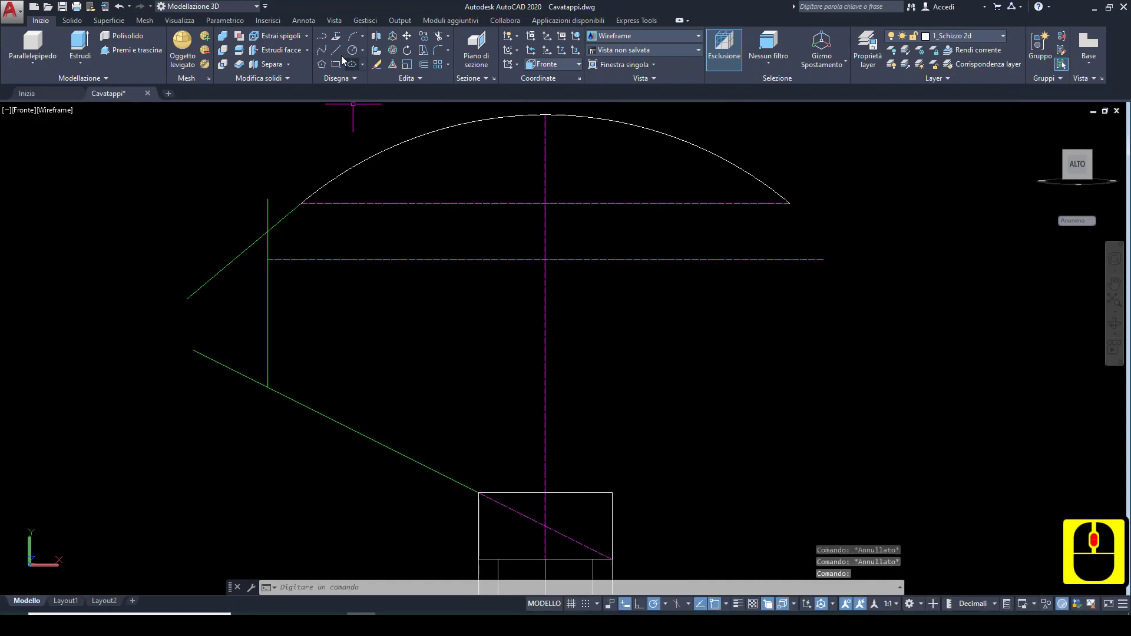
{"action": "left_click", "coordinate": [323, 53]}
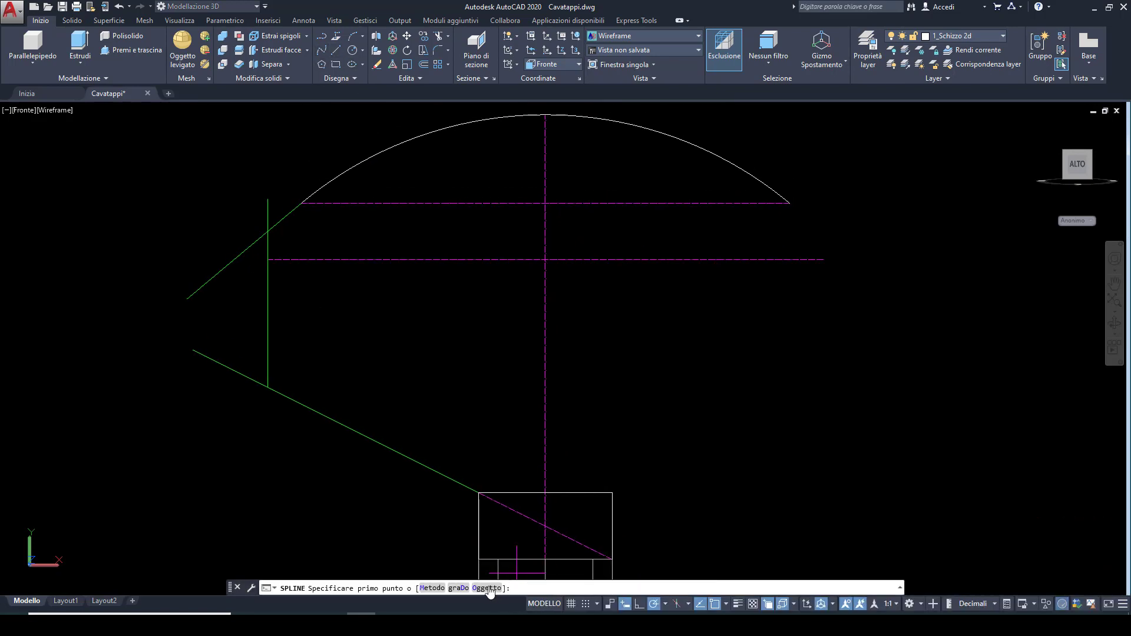
{"action": "left_click", "coordinate": [433, 587]}
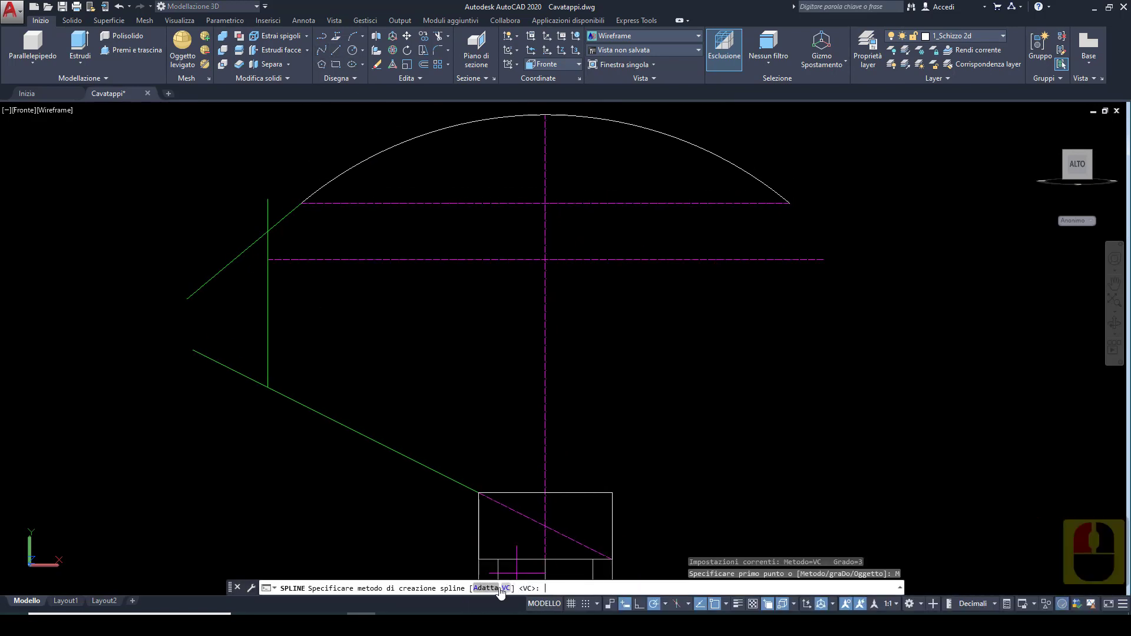
{"action": "left_click", "coordinate": [504, 588]}
{"action": "scroll", "coordinate": [289, 228], "scroll_direction": "up", "scroll_amount": 2}
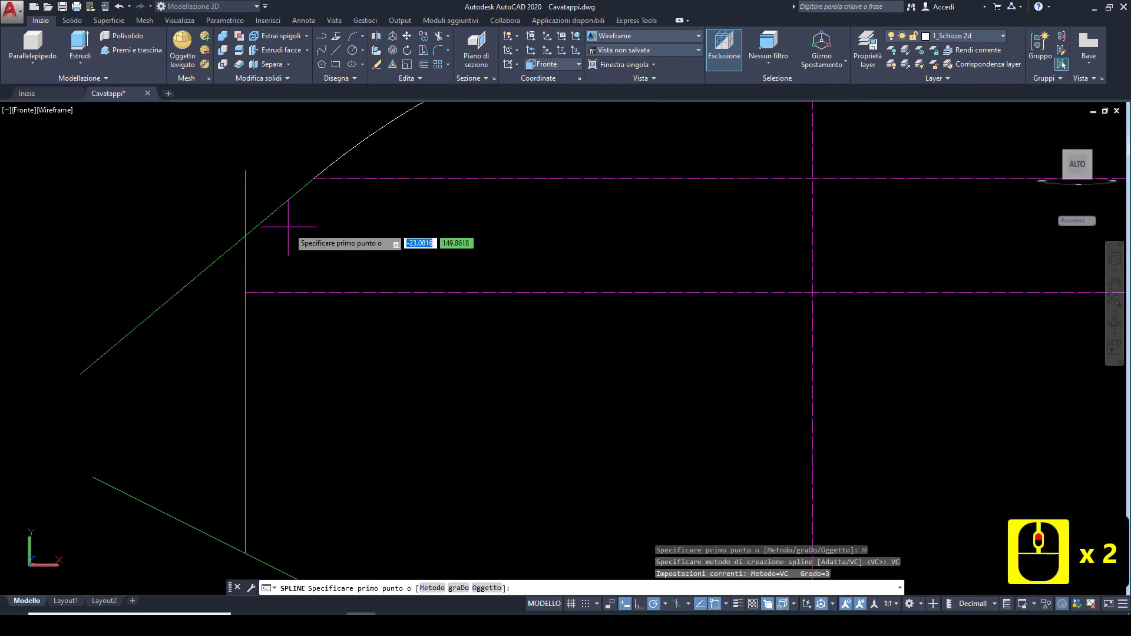
{"action": "left_click", "coordinate": [245, 236]}
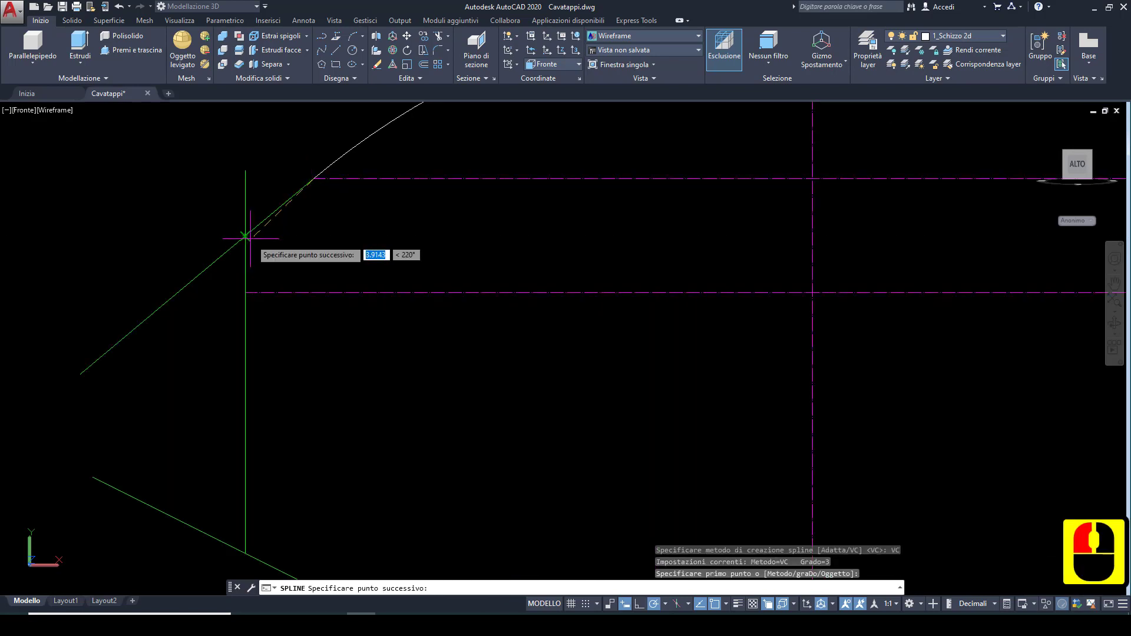
{"action": "left_click", "coordinate": [245, 236]}
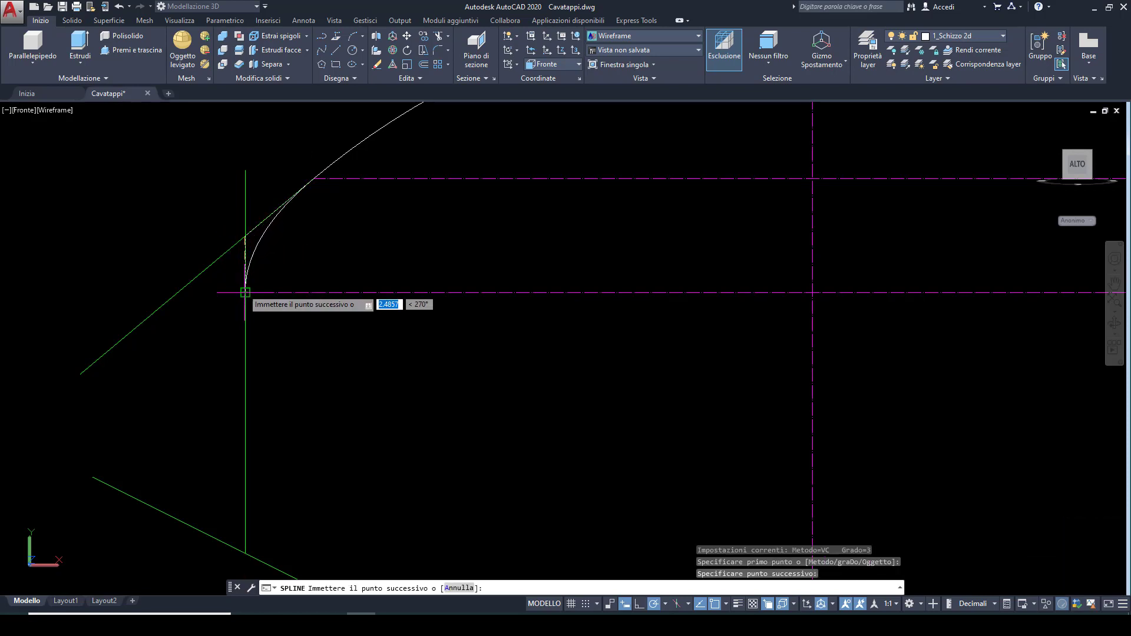
{"action": "left_click", "coordinate": [245, 292]}
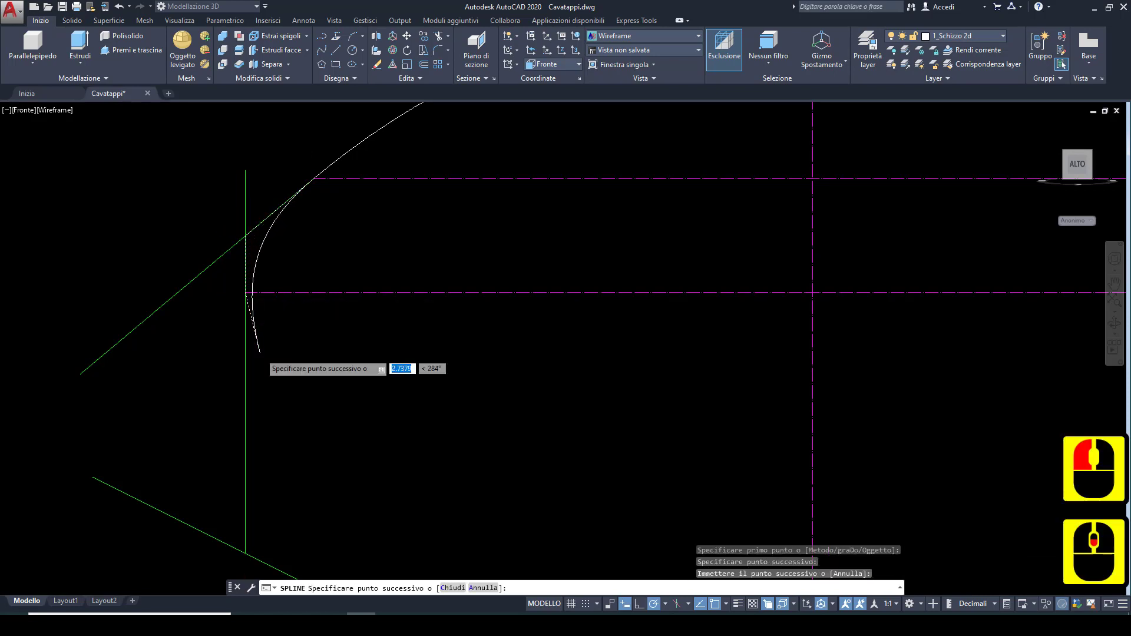
Step: Finish the spline with vertices at the vertical guide's intersection with the 153° line and at the handle block's upper-left corner
{"action": "scroll", "coordinate": [253, 354], "scroll_direction": "down", "scroll_amount": 2}
{"action": "scroll", "coordinate": [254, 400], "scroll_direction": "up", "scroll_amount": 2}
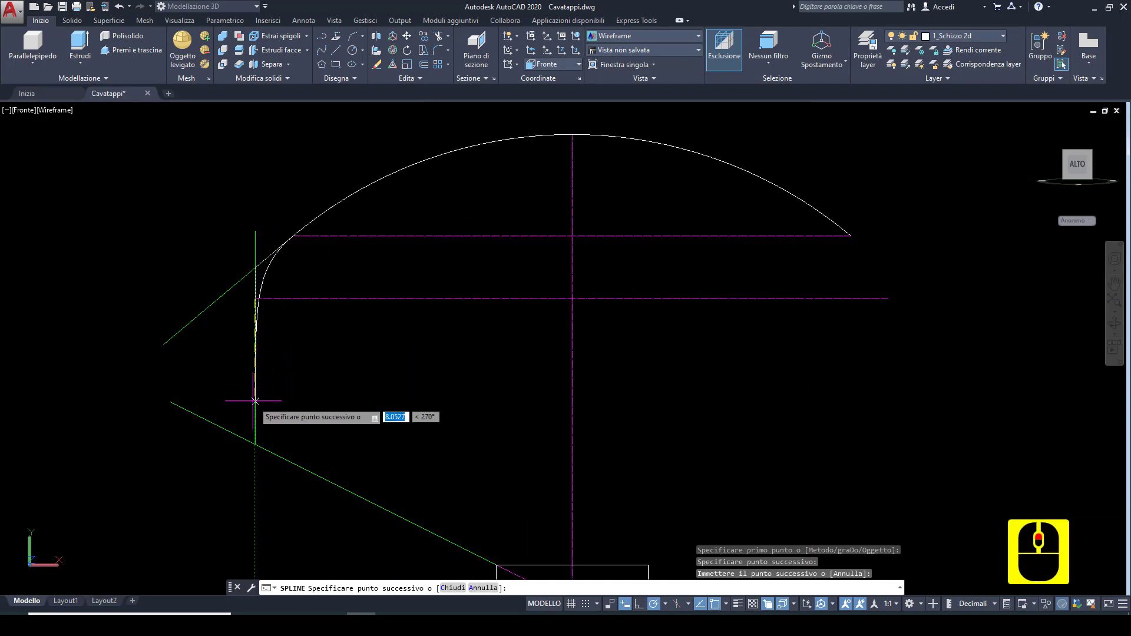
{"action": "left_click", "coordinate": [254, 445]}
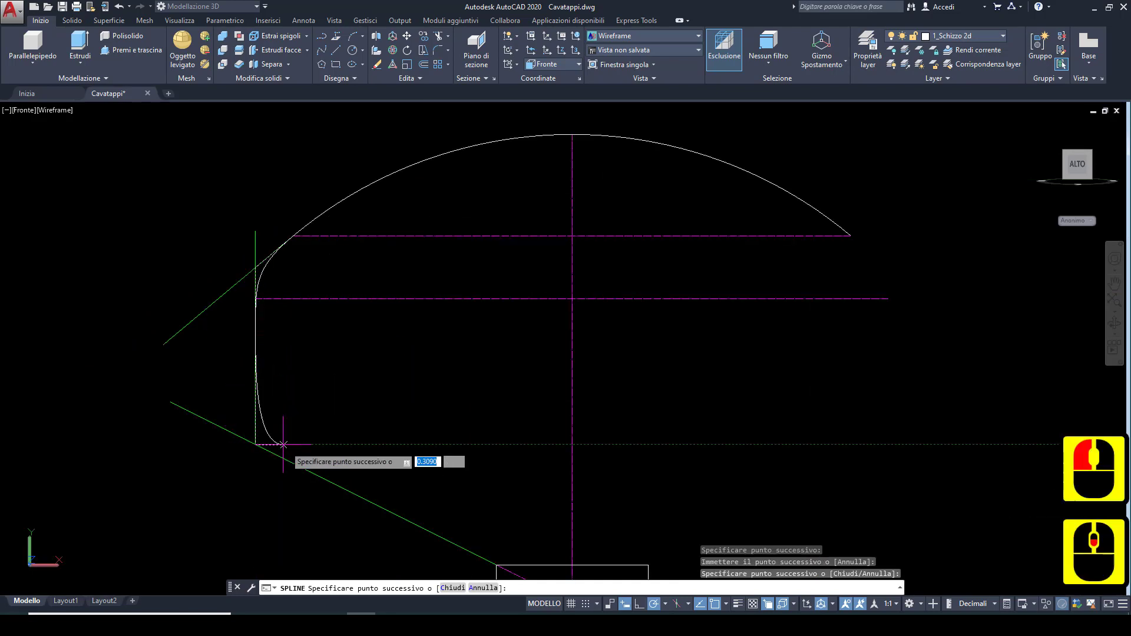
{"action": "scroll", "coordinate": [277, 447], "scroll_direction": "down", "scroll_amount": 2}
{"action": "scroll", "coordinate": [345, 488], "scroll_direction": "up", "scroll_amount": 3}
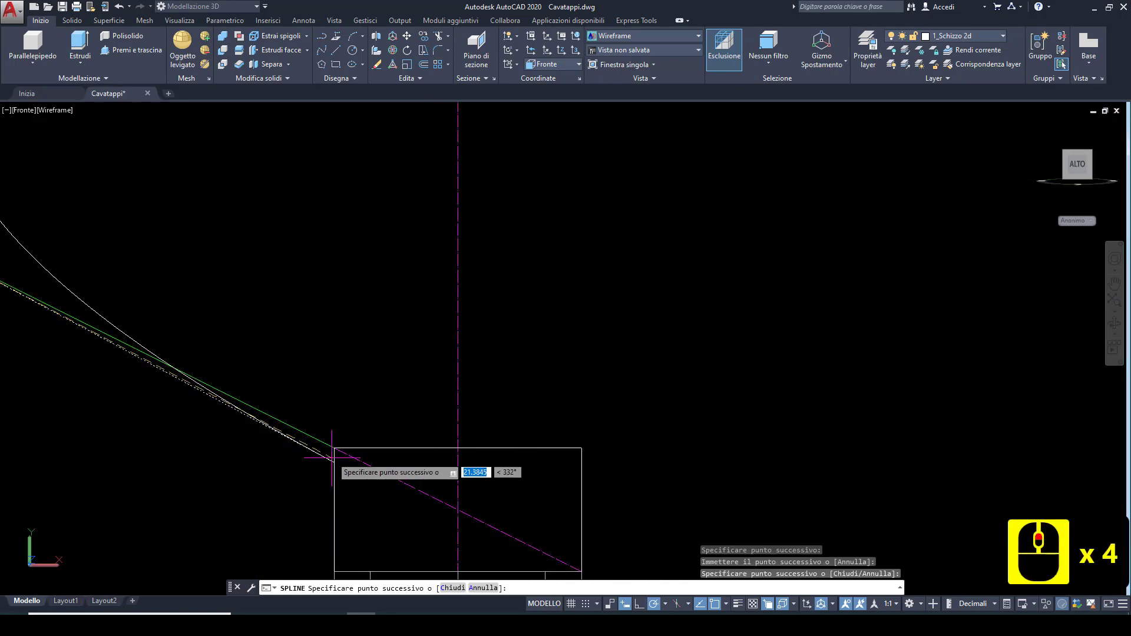
{"action": "left_click", "coordinate": [334, 448]}
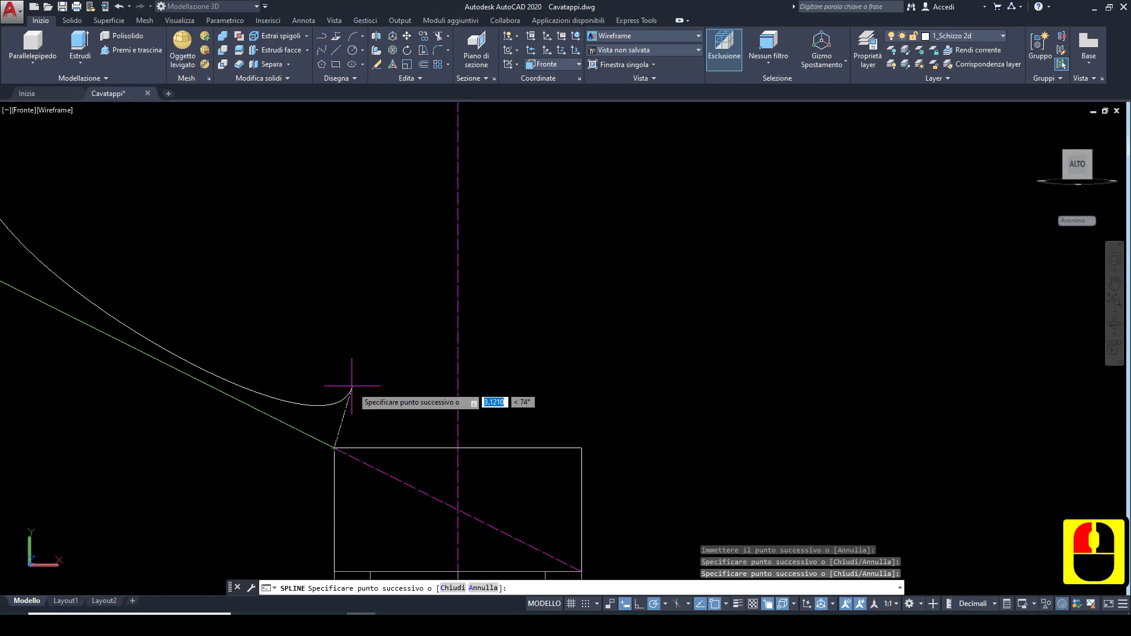
{"action": "key", "text": "Return"}
Step: Mirror the grip's side spline about the vertical centre axis, keeping the source object
{"action": "scroll", "coordinate": [351, 386], "scroll_direction": "down", "scroll_amount": 3}
{"action": "scroll", "coordinate": [248, 319], "scroll_direction": "up", "scroll_amount": 1}
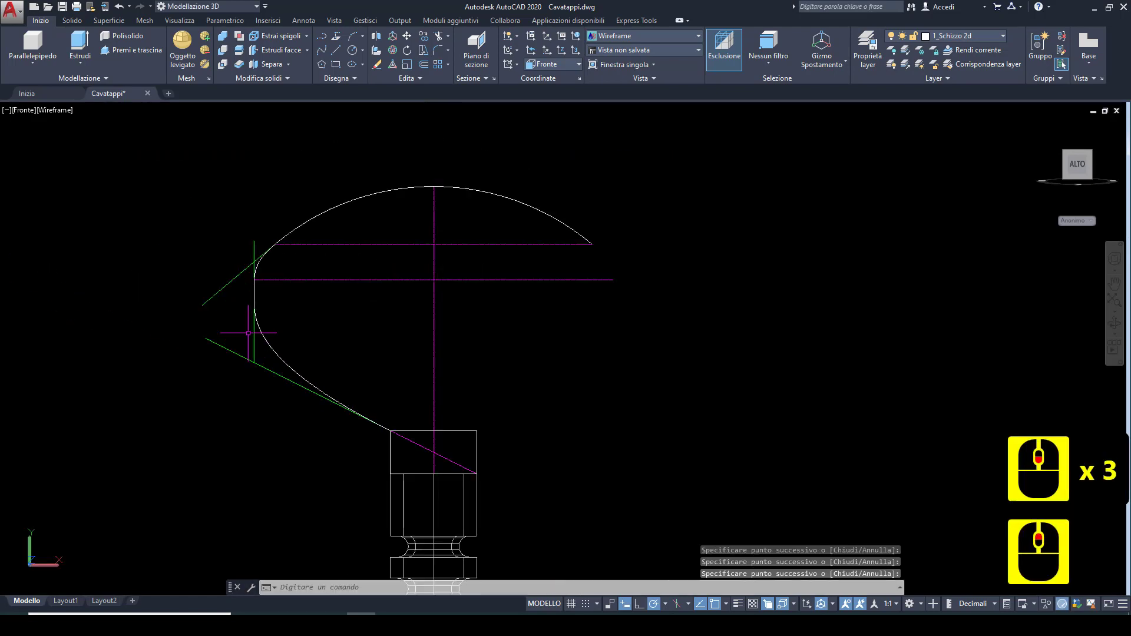
{"action": "middle_click_drag", "start_coordinate": [355, 348], "coordinate": [347, 369]}
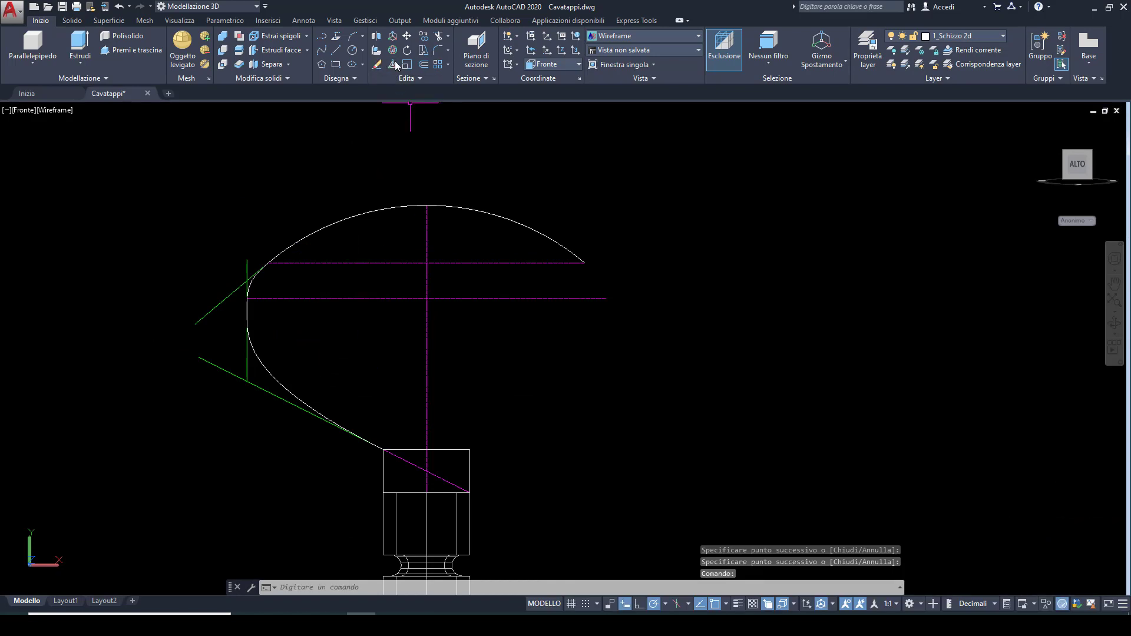
{"action": "left_click", "coordinate": [408, 79]}
{"action": "left_click", "coordinate": [437, 100]}
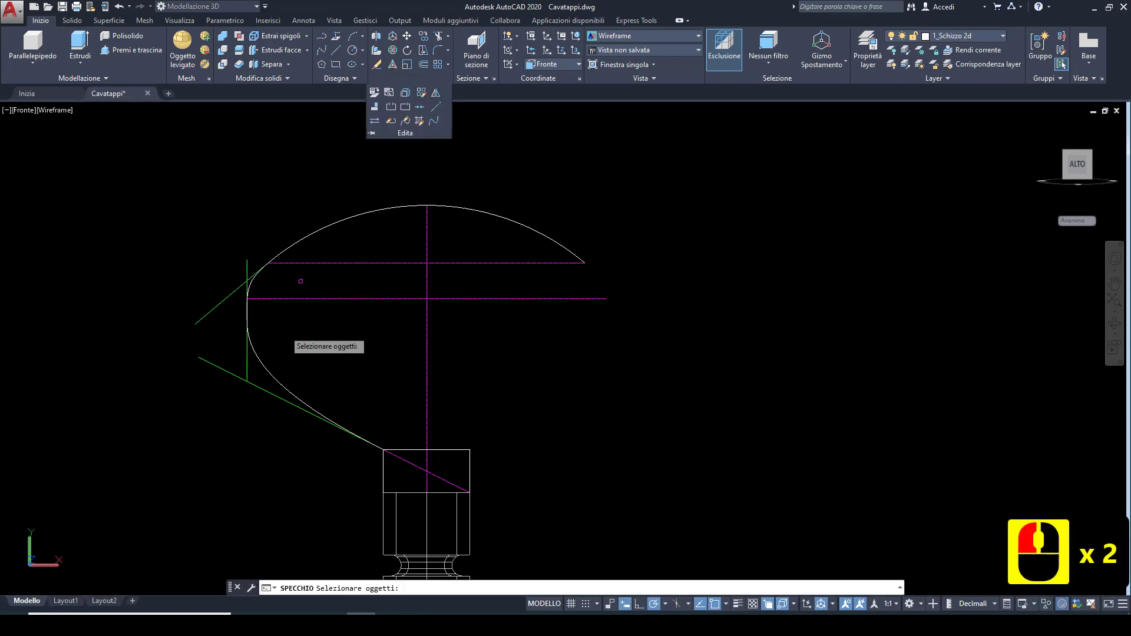
{"action": "left_click", "coordinate": [259, 355]}
{"action": "right_click", "coordinate": [296, 336]}
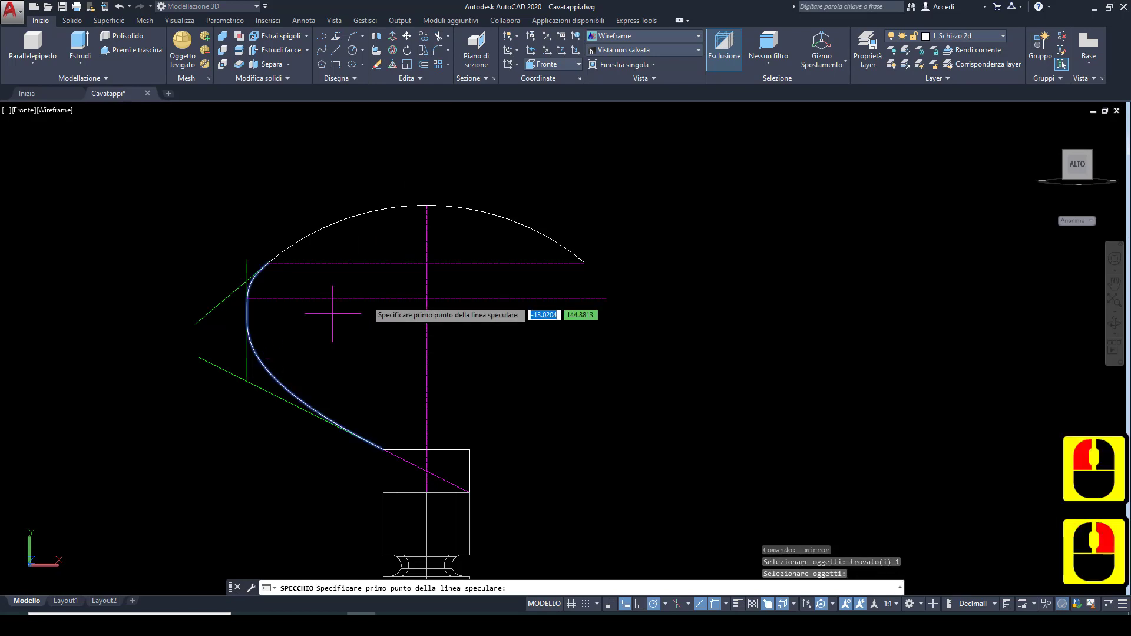
{"action": "left_click", "coordinate": [429, 206]}
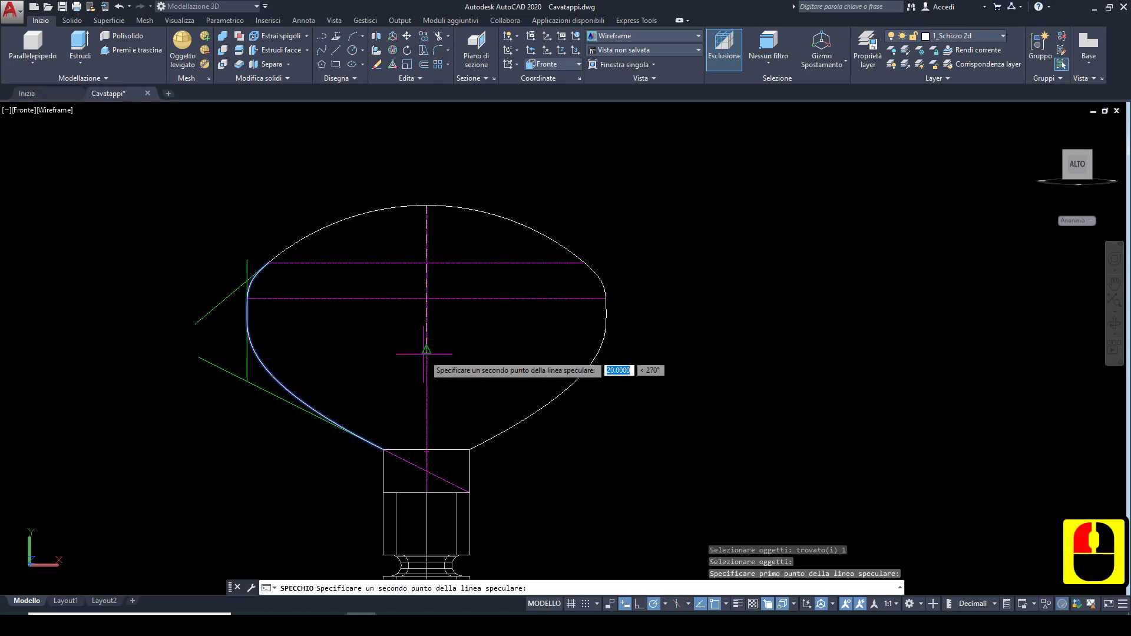
{"action": "left_click", "coordinate": [427, 446]}
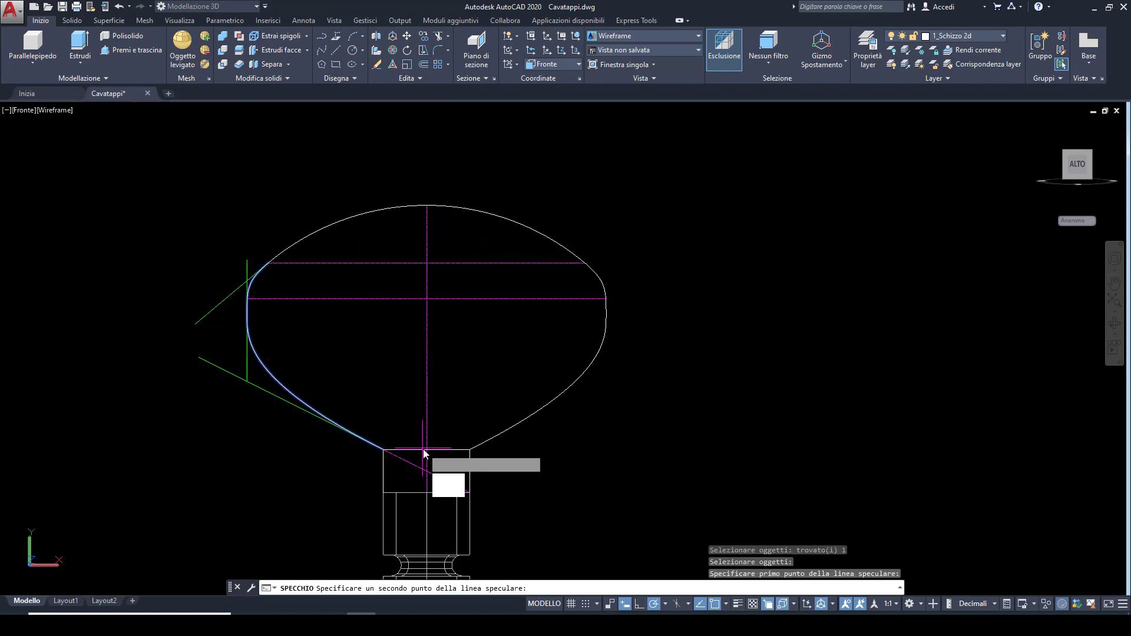
{"action": "left_click", "coordinate": [449, 491]}
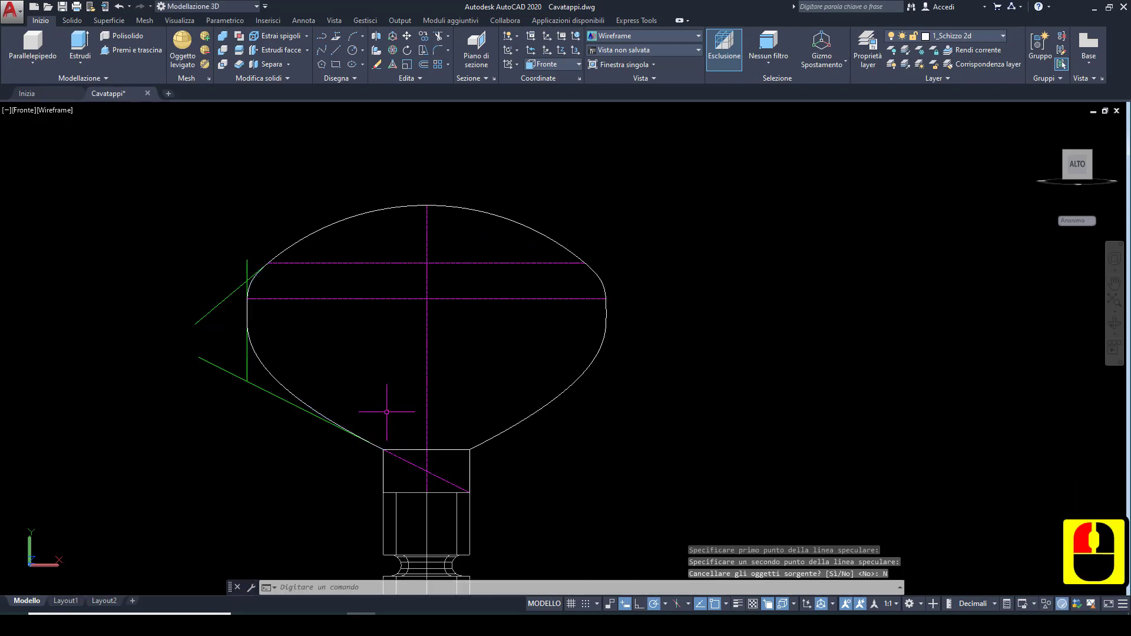
Step: Turn off layers 1.1_Asse, 2_Polilinea and 4_Part3d_2
{"action": "scroll", "coordinate": [328, 353], "scroll_direction": "down", "scroll_amount": 2}
{"action": "scroll", "coordinate": [330, 351], "scroll_direction": "up", "scroll_amount": 1}
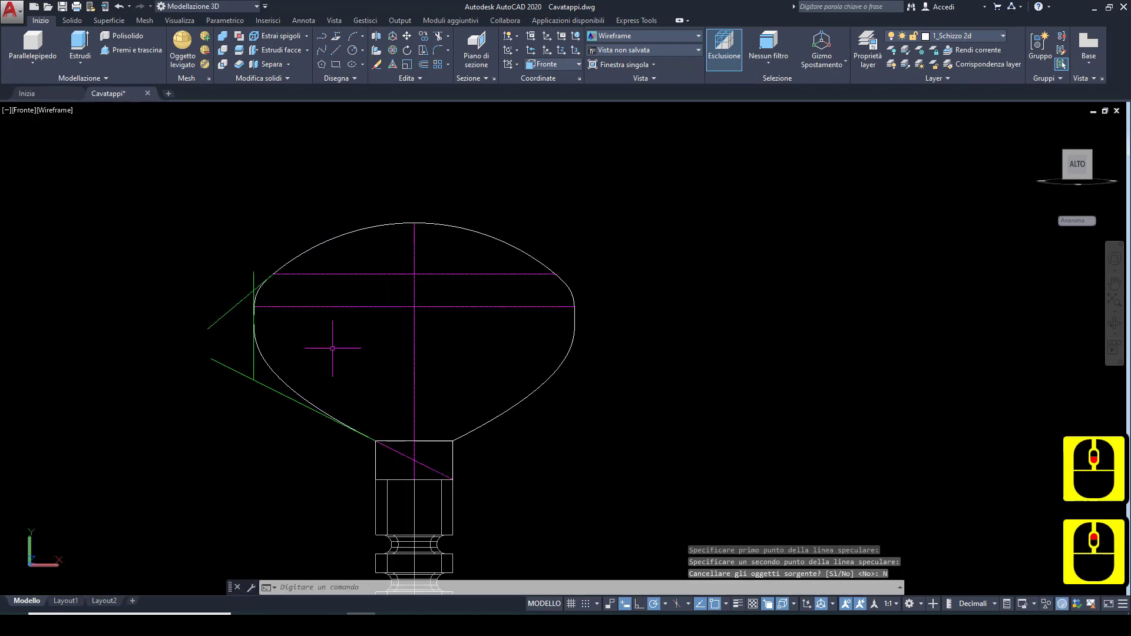
{"action": "scroll", "coordinate": [332, 348], "scroll_direction": "down", "scroll_amount": 2}
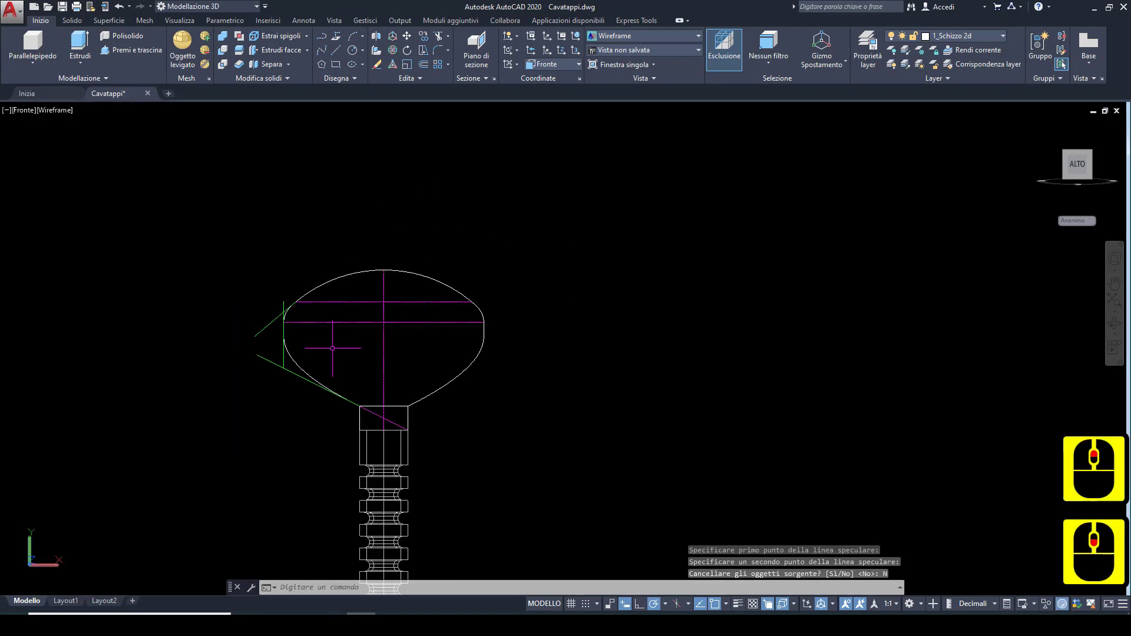
{"action": "left_click", "coordinate": [1002, 36]}
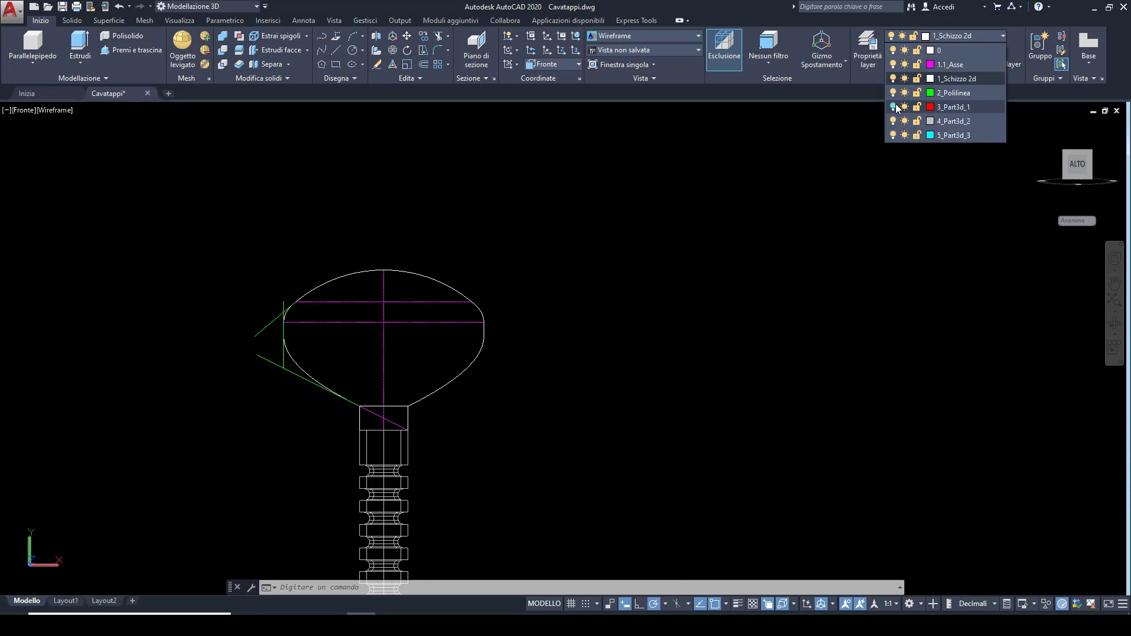
{"action": "left_click", "coordinate": [894, 66]}
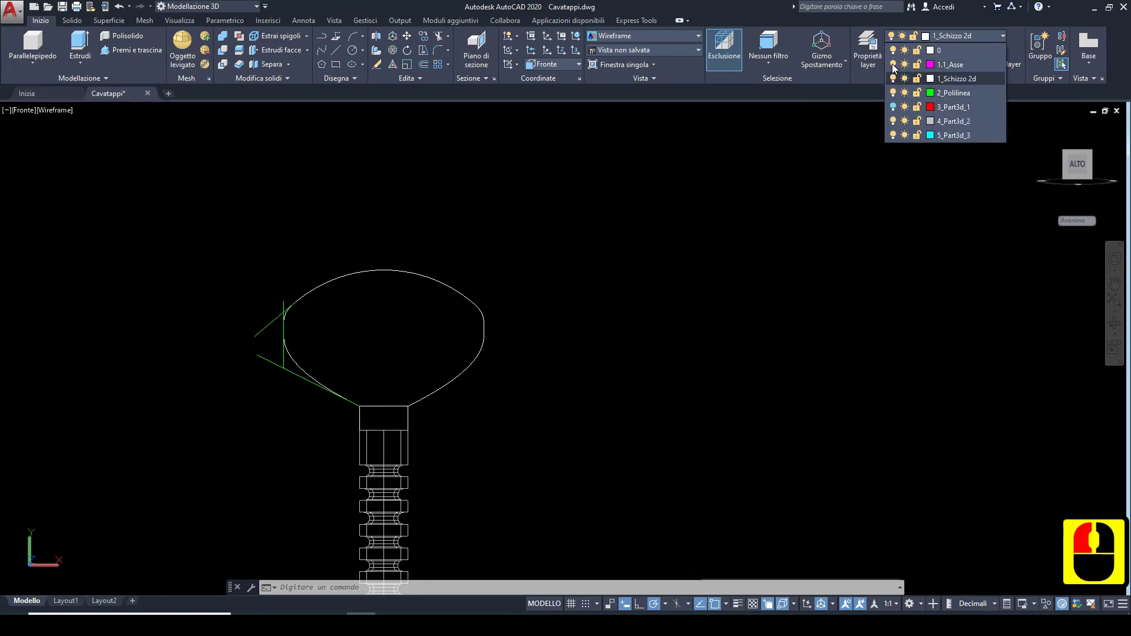
{"action": "left_click", "coordinate": [893, 93]}
{"action": "left_click", "coordinate": [893, 122]}
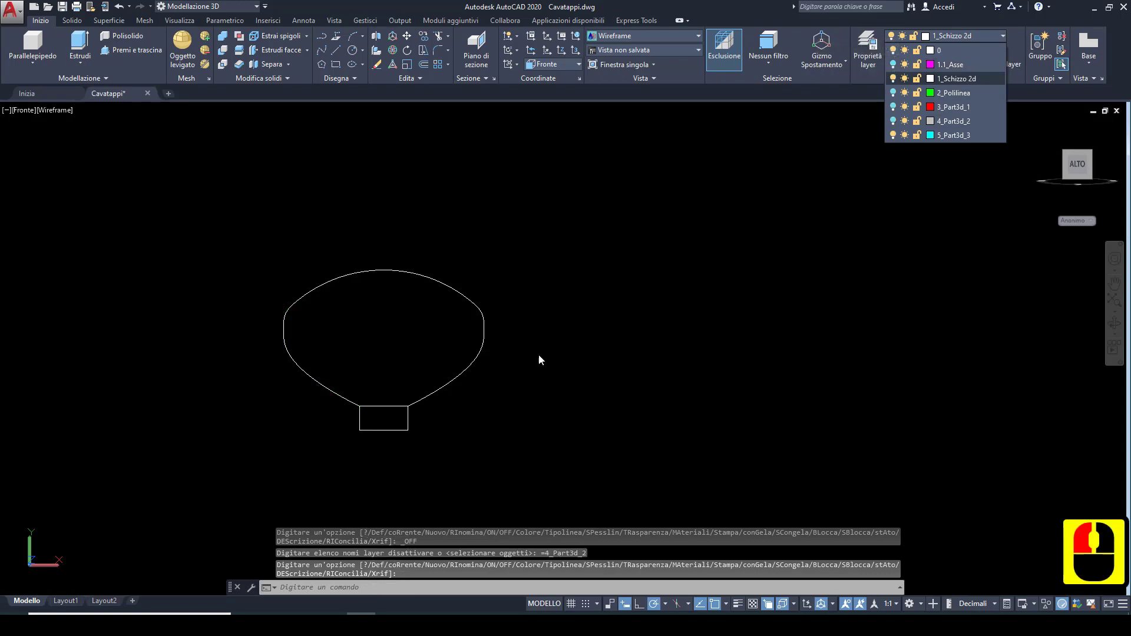
{"action": "left_click", "coordinate": [472, 389]}
Step: Delete the horizontal line between the grip outline and the rectangular block below it
{"action": "scroll", "coordinate": [408, 433], "scroll_direction": "up", "scroll_amount": 3}
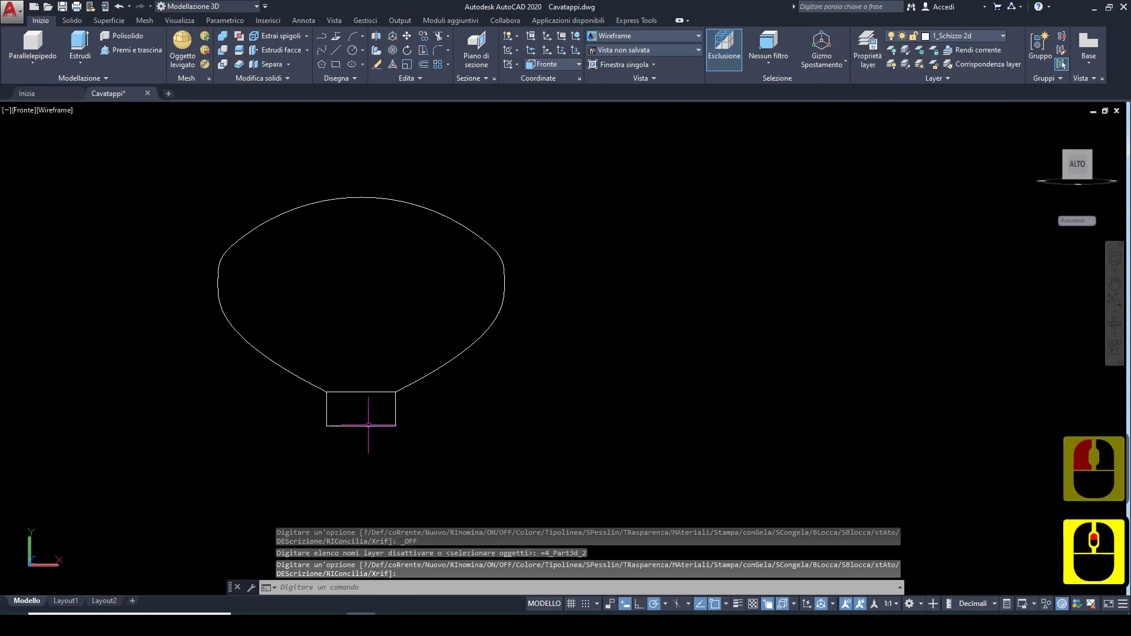
{"action": "key", "text": "Return"}
{"action": "left_click", "coordinate": [366, 377]}
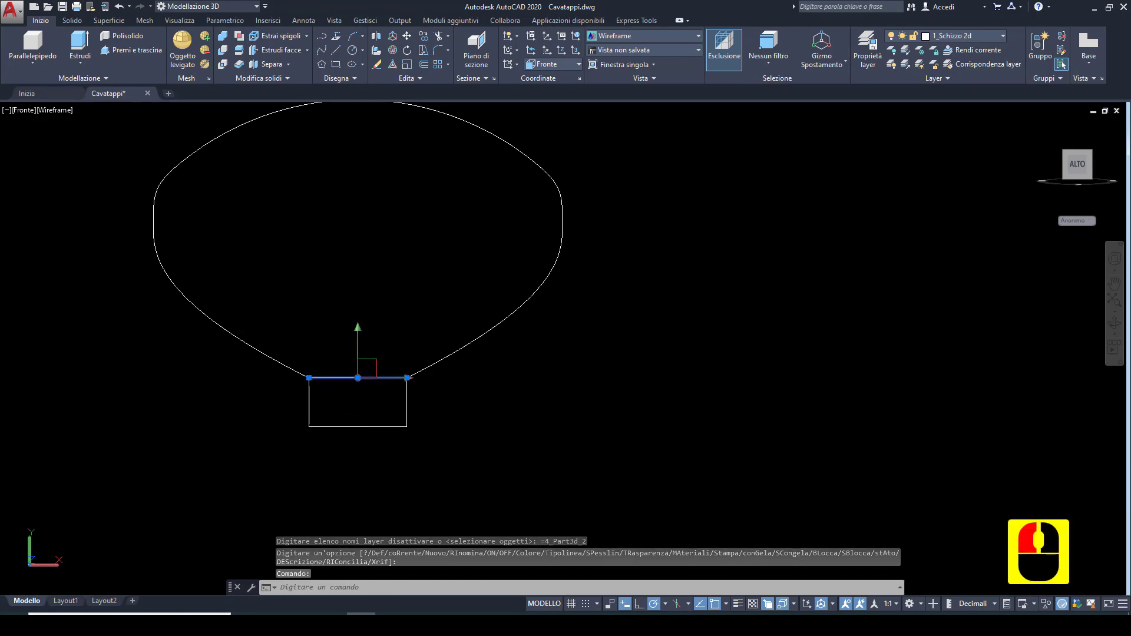
{"action": "scroll", "coordinate": [366, 378], "scroll_direction": "down", "scroll_amount": 2}
{"action": "key", "text": "Delete"}
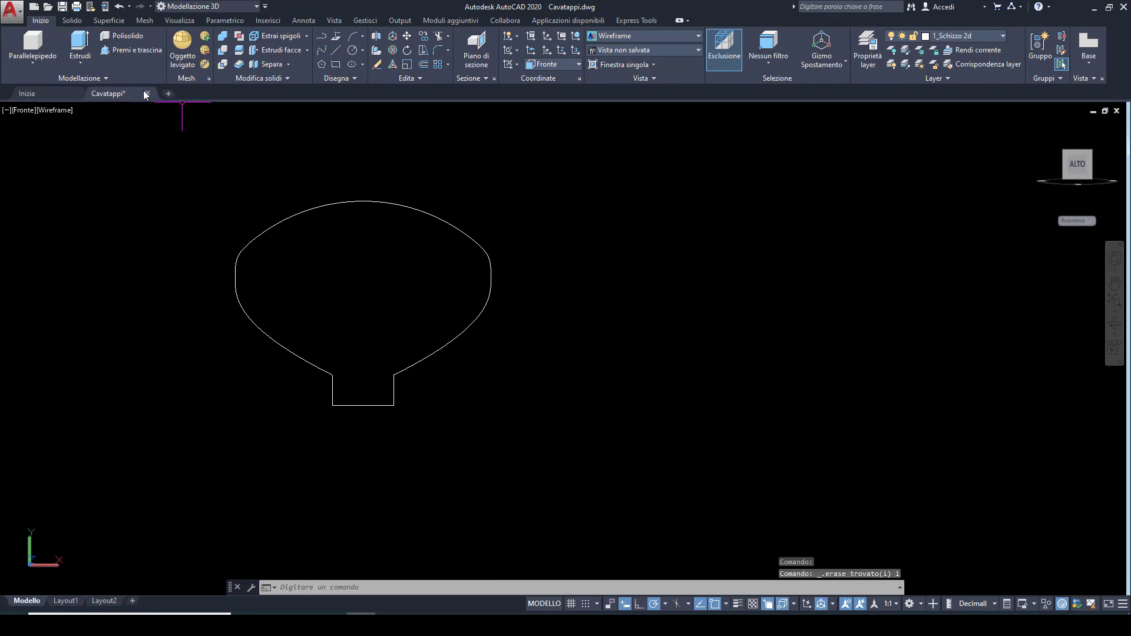
Step: Open the list of available workspaces
{"action": "left_click", "coordinate": [257, 7]}
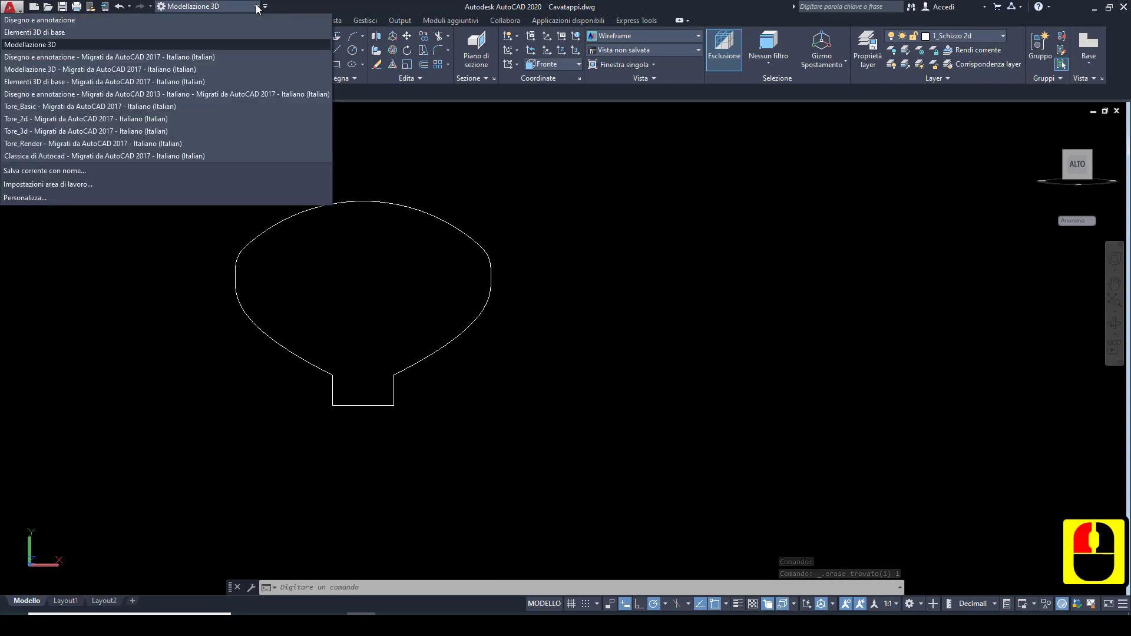
Step: Switch to the Disegno e annotazione workspace and create a region inside the closed outline with the Boundary (Contorno) command
{"action": "left_click", "coordinate": [76, 20]}
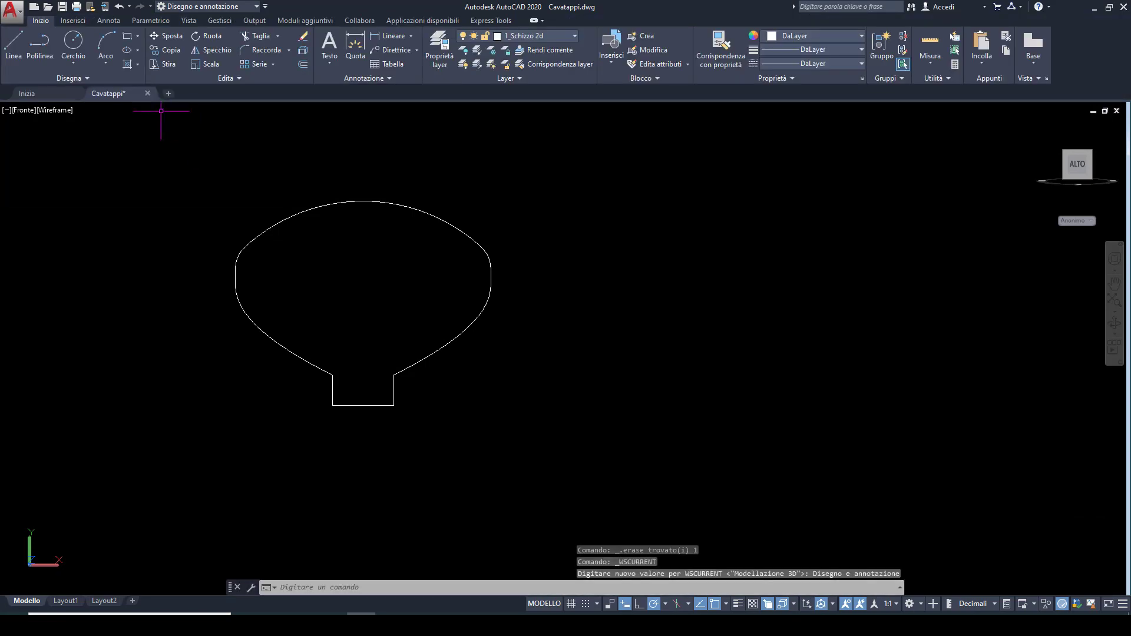
{"action": "left_click", "coordinate": [138, 65]}
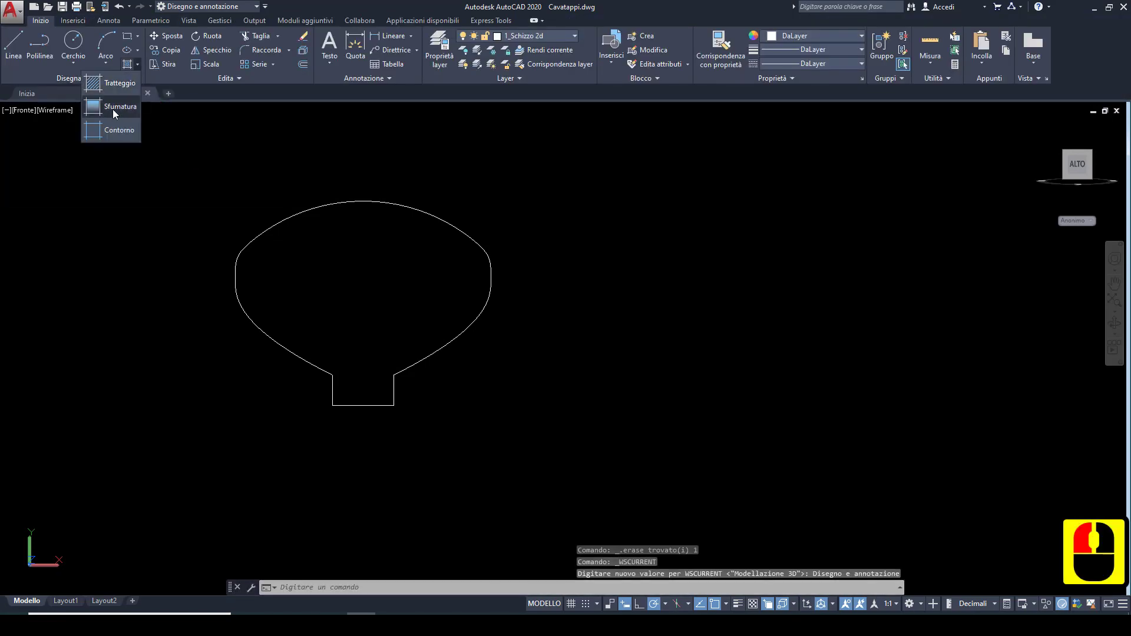
{"action": "left_click", "coordinate": [114, 128]}
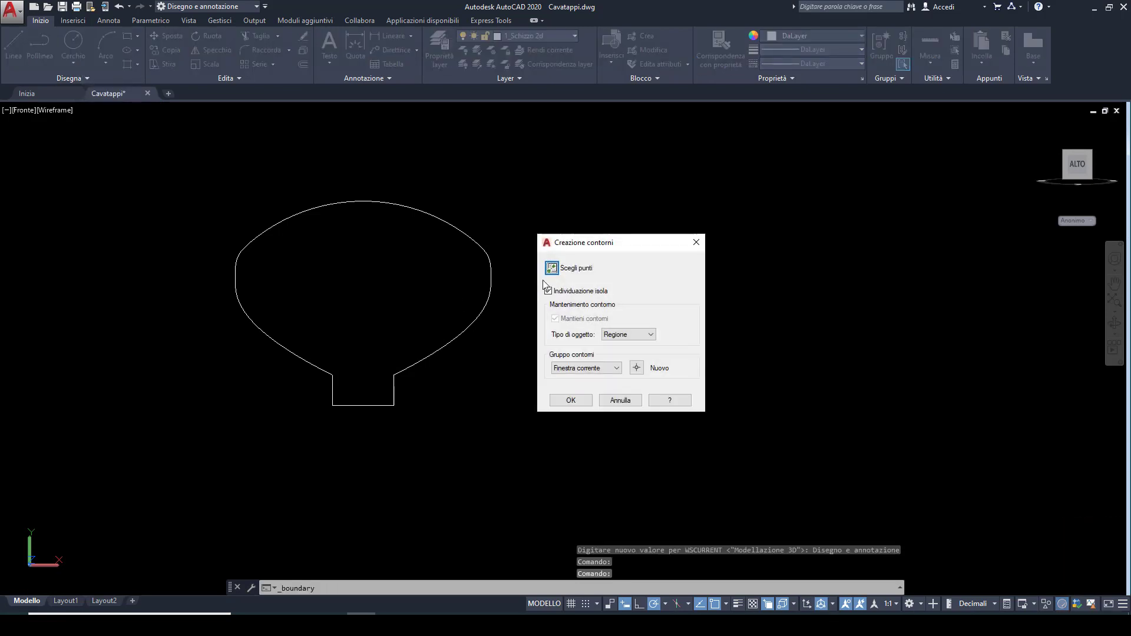
{"action": "left_click", "coordinate": [552, 268]}
{"action": "left_click", "coordinate": [393, 284]}
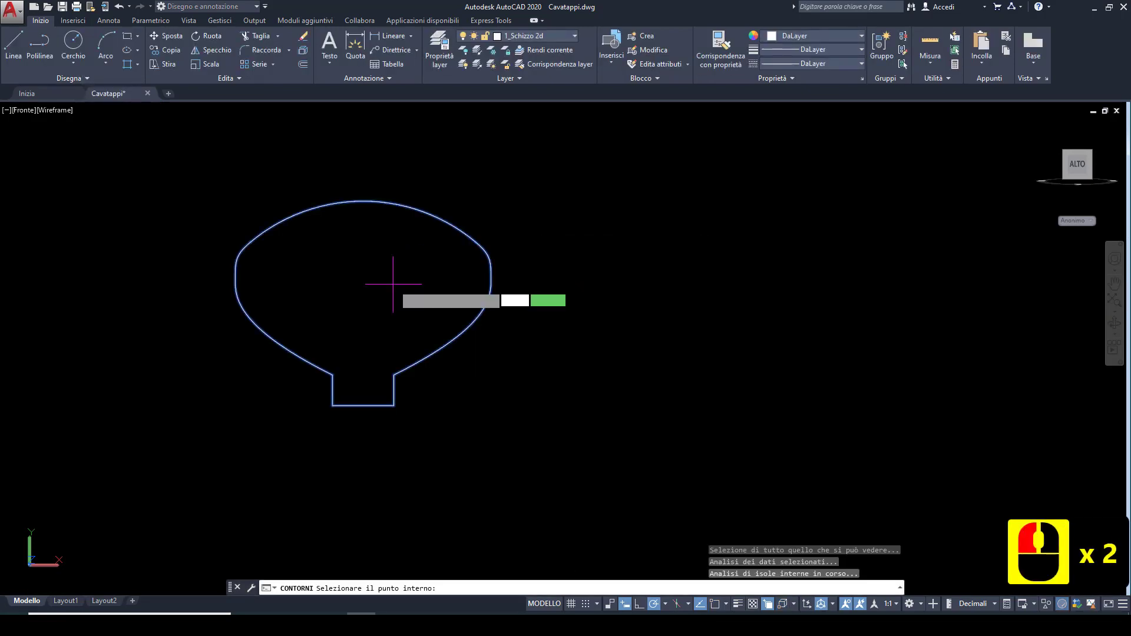
{"action": "key", "text": "Return"}
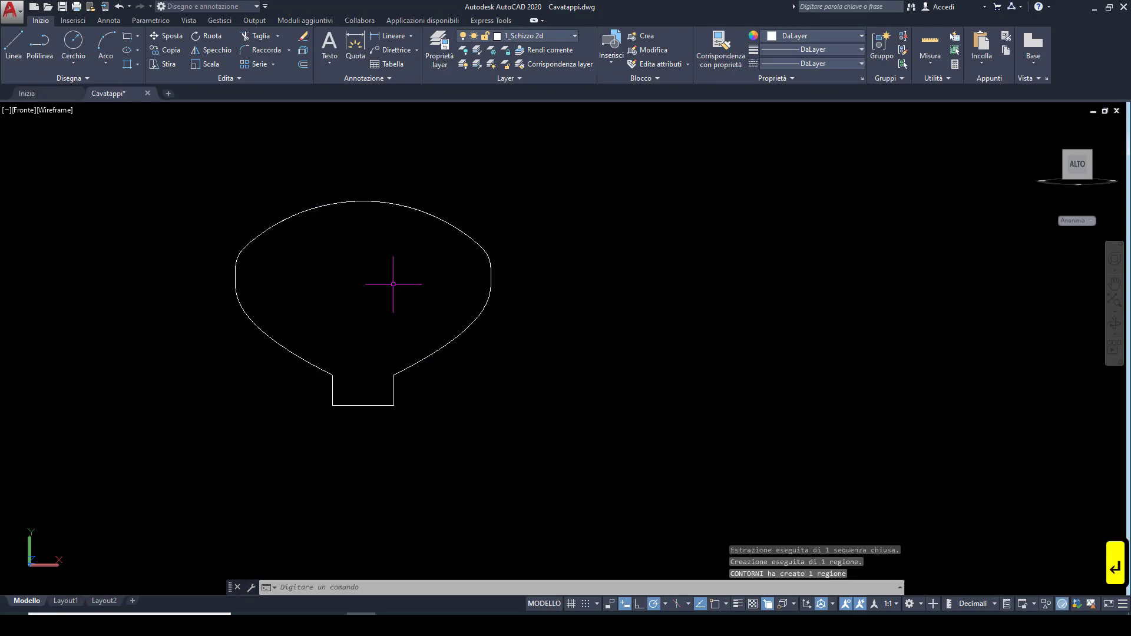
Step: Check which objects overlap along the outline's upper arc and curved side, leaving nothing selected
{"action": "left_click", "coordinate": [447, 224]}
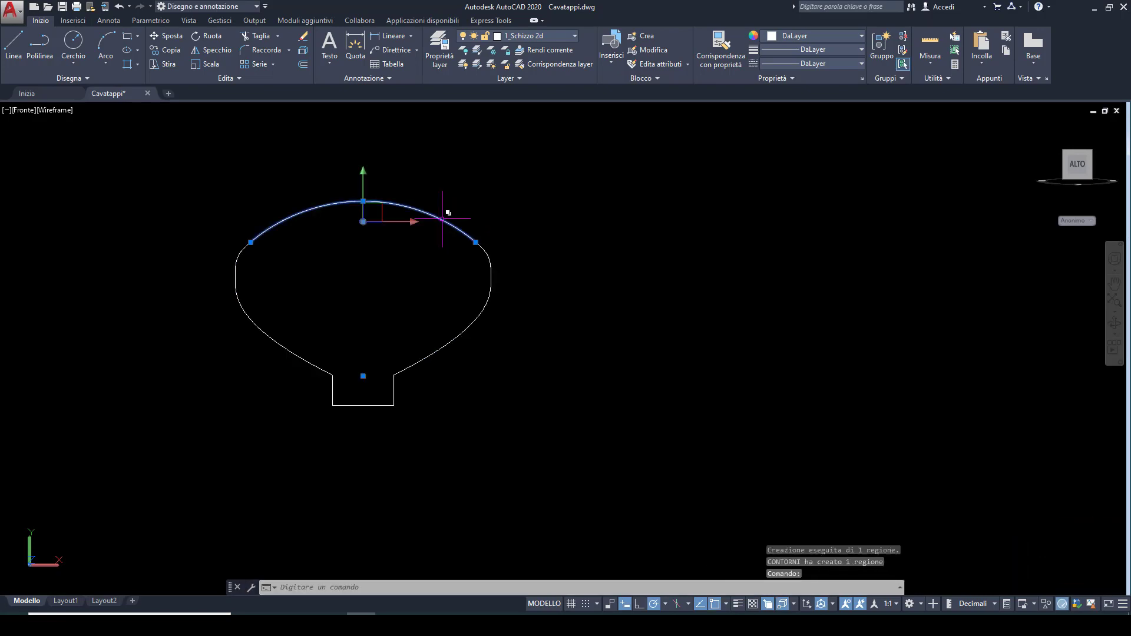
{"action": "key", "text": "Escape"}
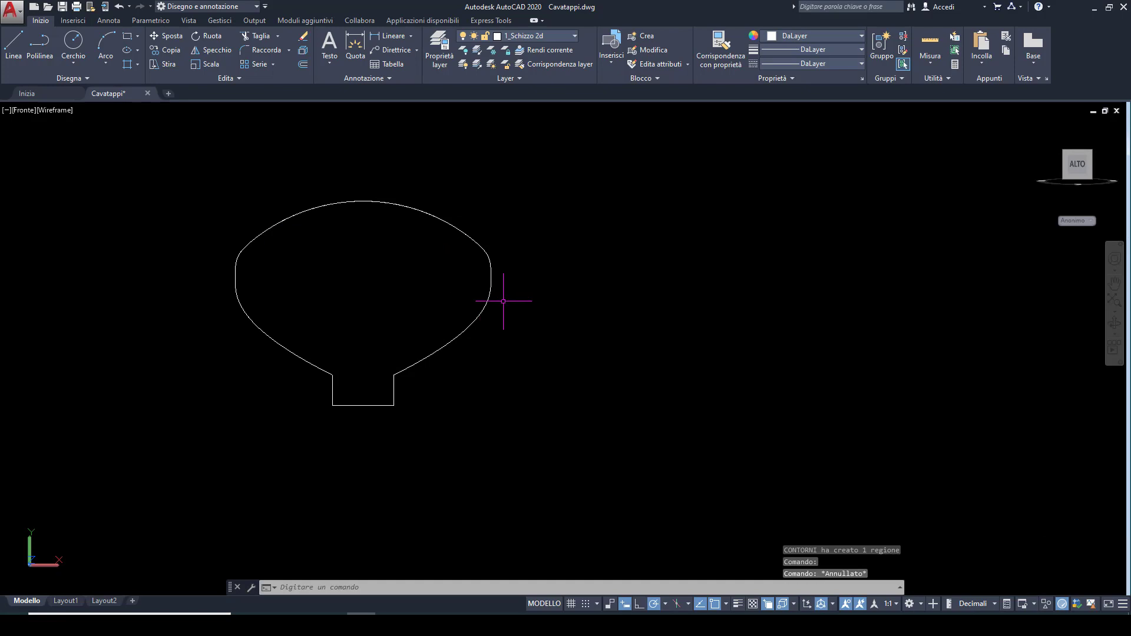
{"action": "left_click", "coordinate": [487, 302]}
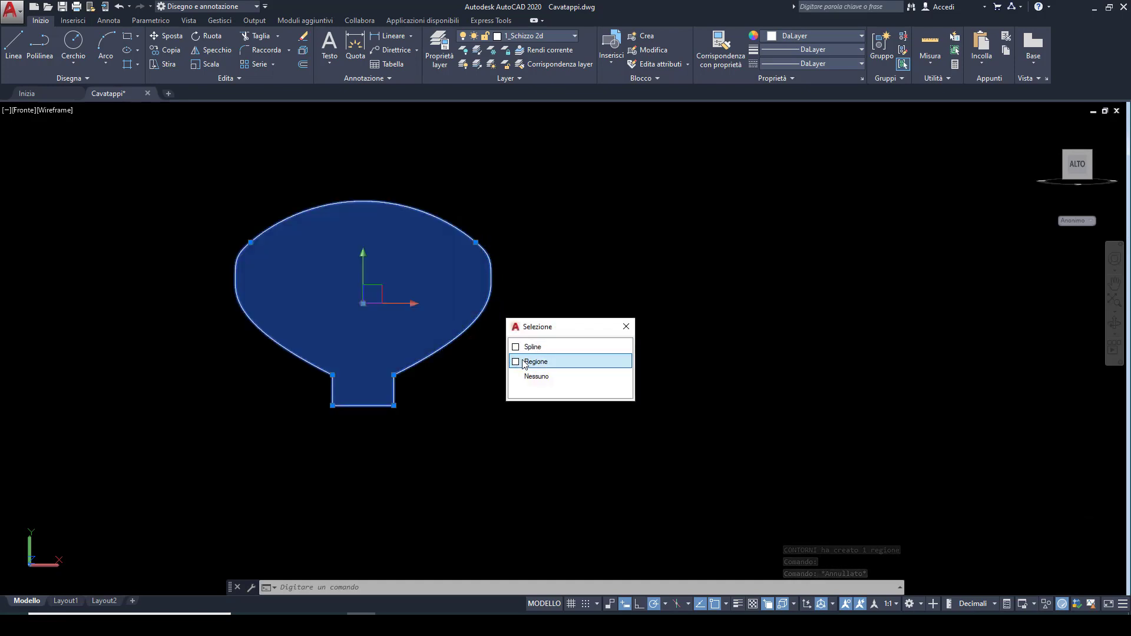
{"action": "key", "text": "Escape"}
Step: Show the outline in the 3D home view and switch to the Modellazione 3D workspace
{"action": "left_click", "coordinate": [1041, 128]}
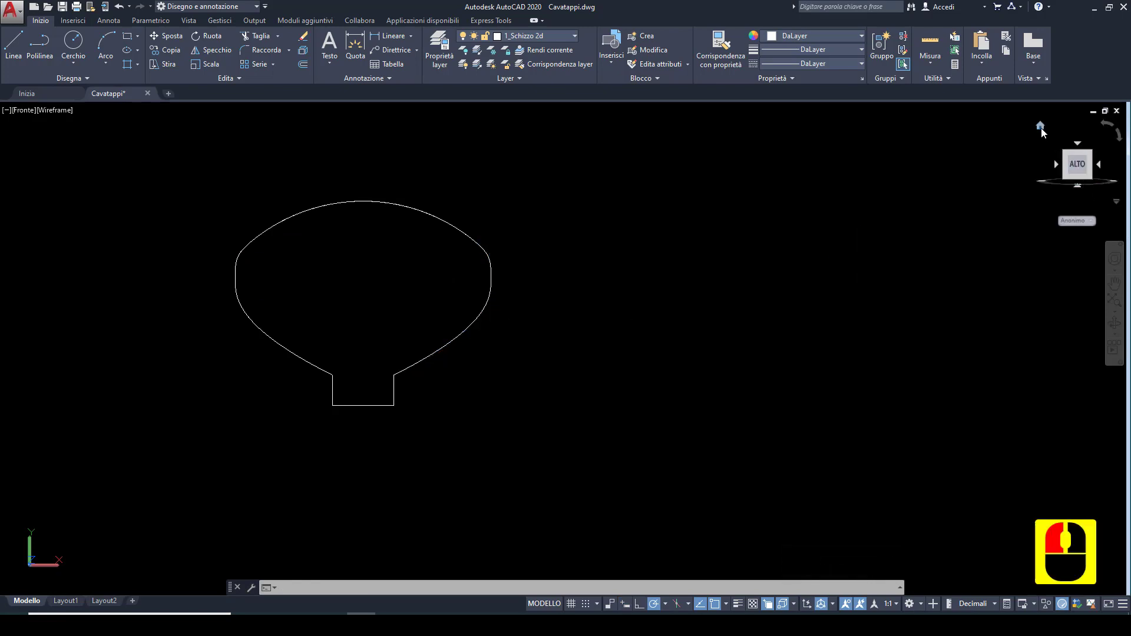
{"action": "scroll", "coordinate": [623, 287], "scroll_direction": "down", "scroll_amount": 3}
{"action": "middle_click_drag", "start_coordinate": [594, 292], "coordinate": [505, 335]}
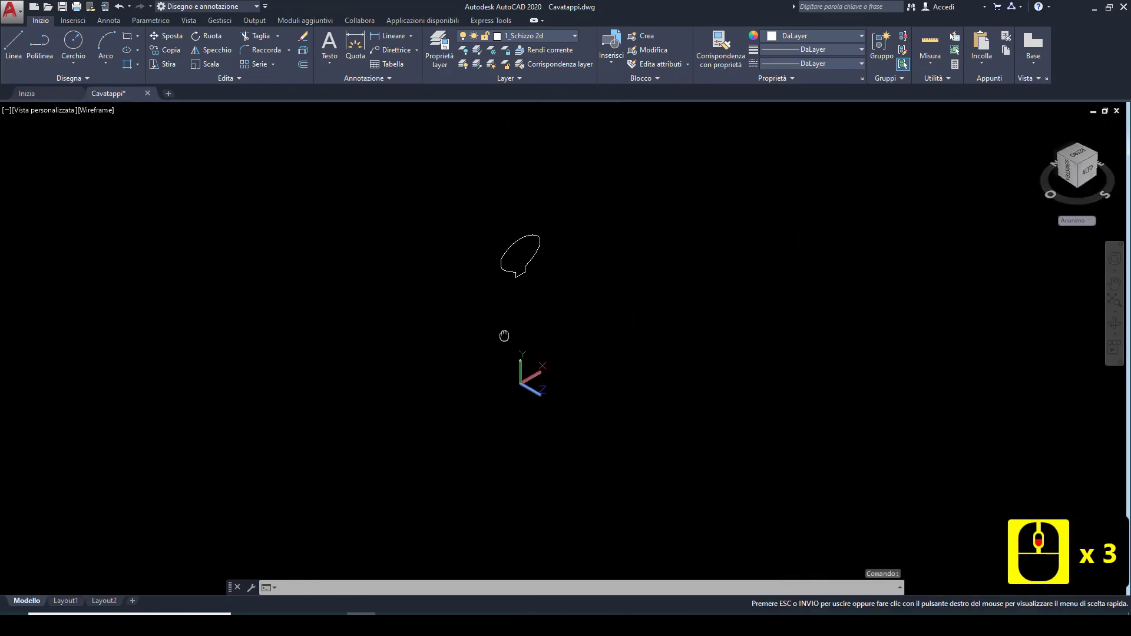
{"action": "scroll", "coordinate": [519, 253], "scroll_direction": "up", "scroll_amount": 3}
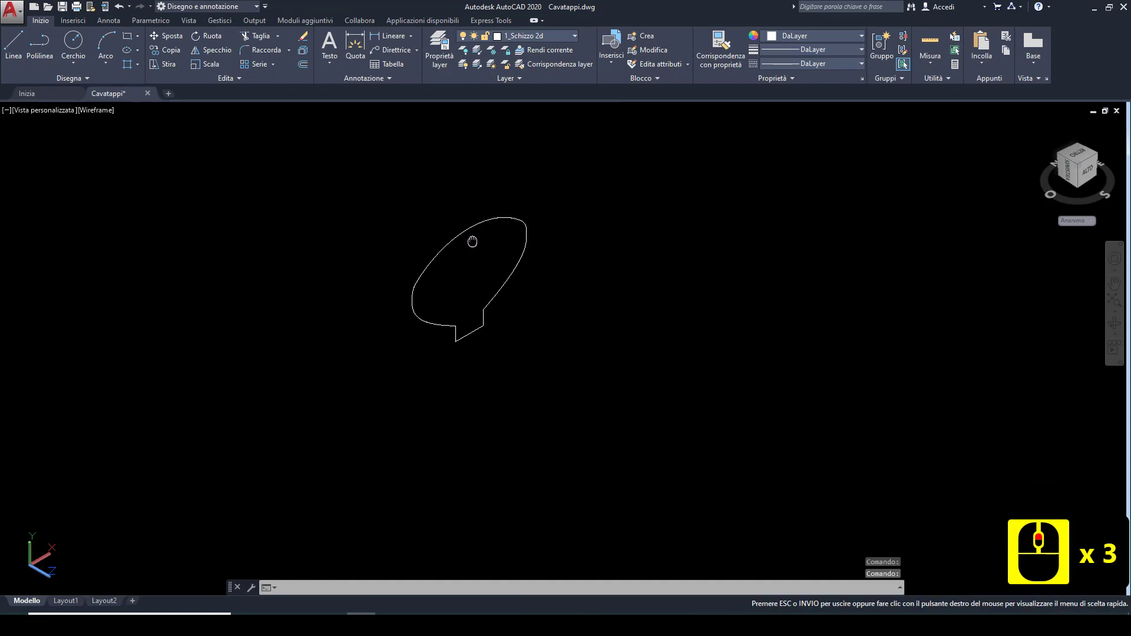
{"action": "middle_click_drag", "start_coordinate": [472, 241], "coordinate": [469, 238]}
{"action": "left_click", "coordinate": [238, 6]}
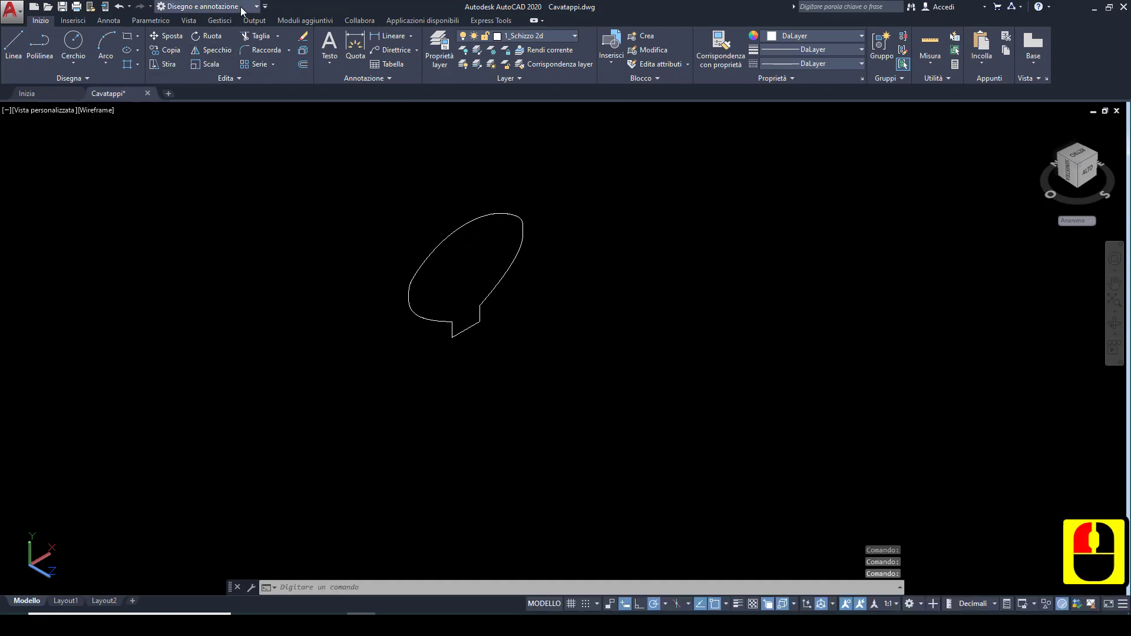
{"action": "left_click", "coordinate": [70, 44]}
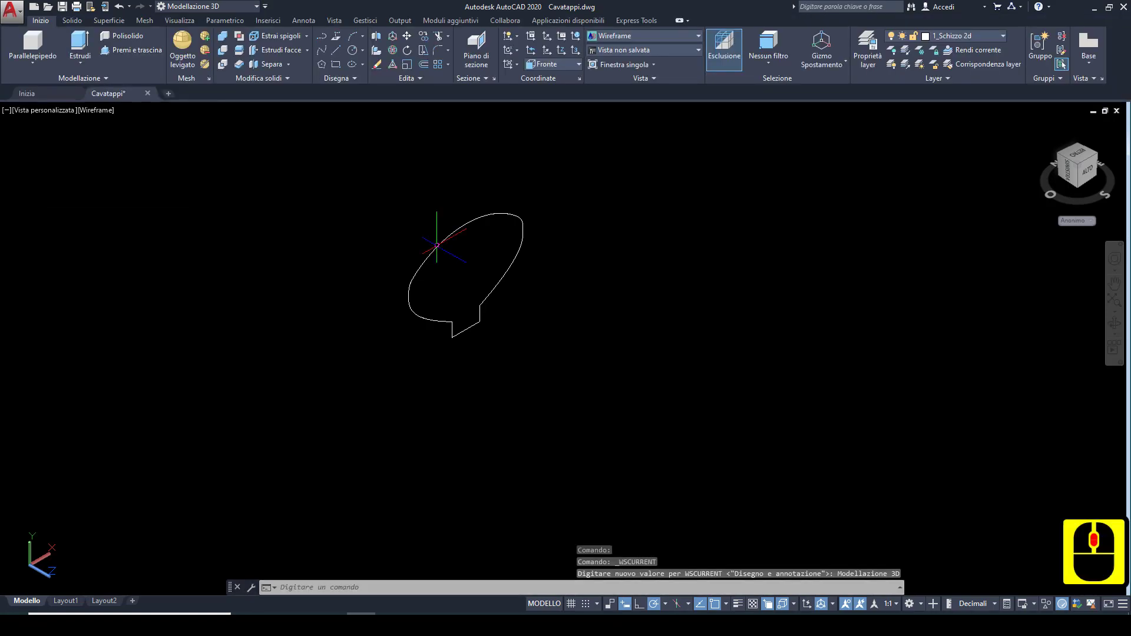
Step: Extrude the outline's region 6 units backwards into a solid, keeping the defining region
{"action": "scroll", "coordinate": [437, 245], "scroll_direction": "up", "scroll_amount": 2}
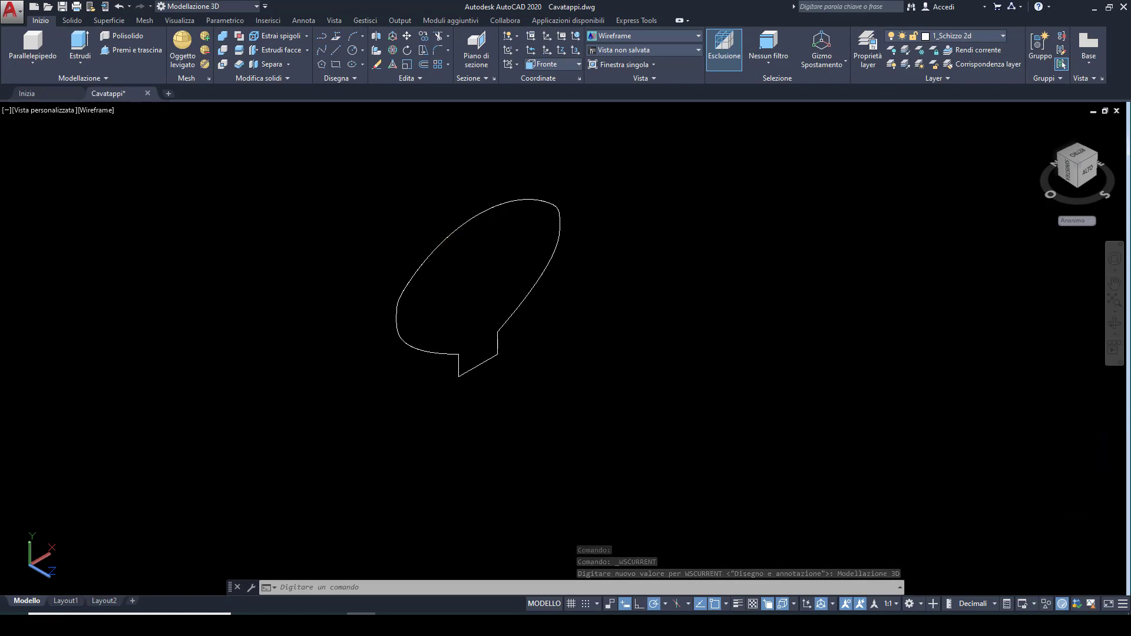
{"action": "middle_click_drag", "start_coordinate": [364, 199], "coordinate": [339, 174]}
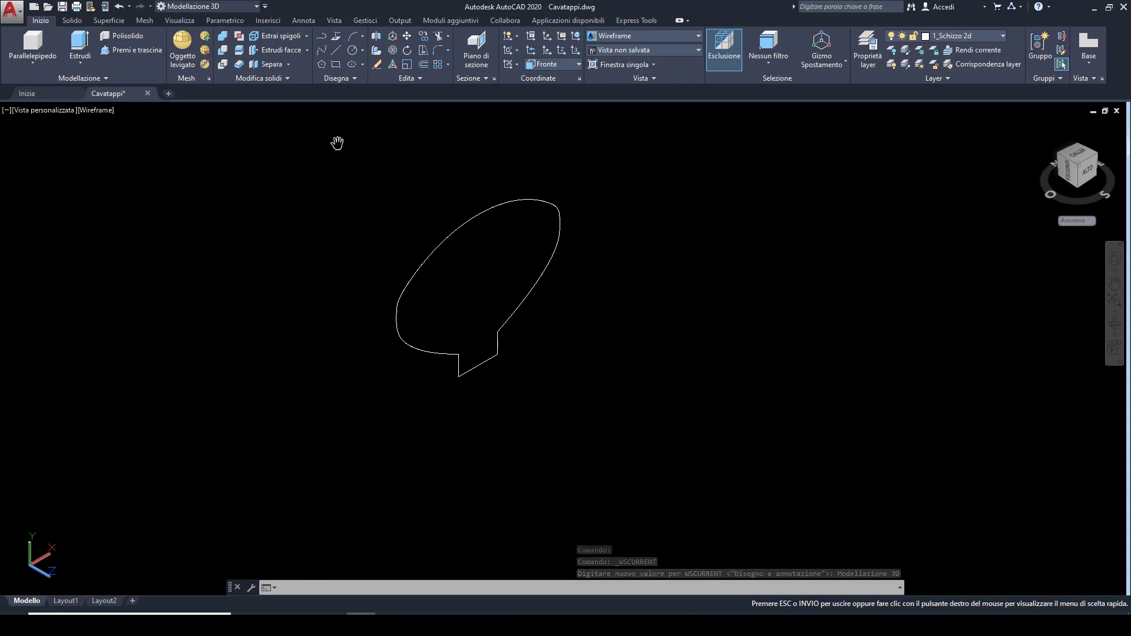
{"action": "key", "text": "Escape"}
{"action": "key", "text": "Escape"}
{"action": "left_click", "coordinate": [77, 45]}
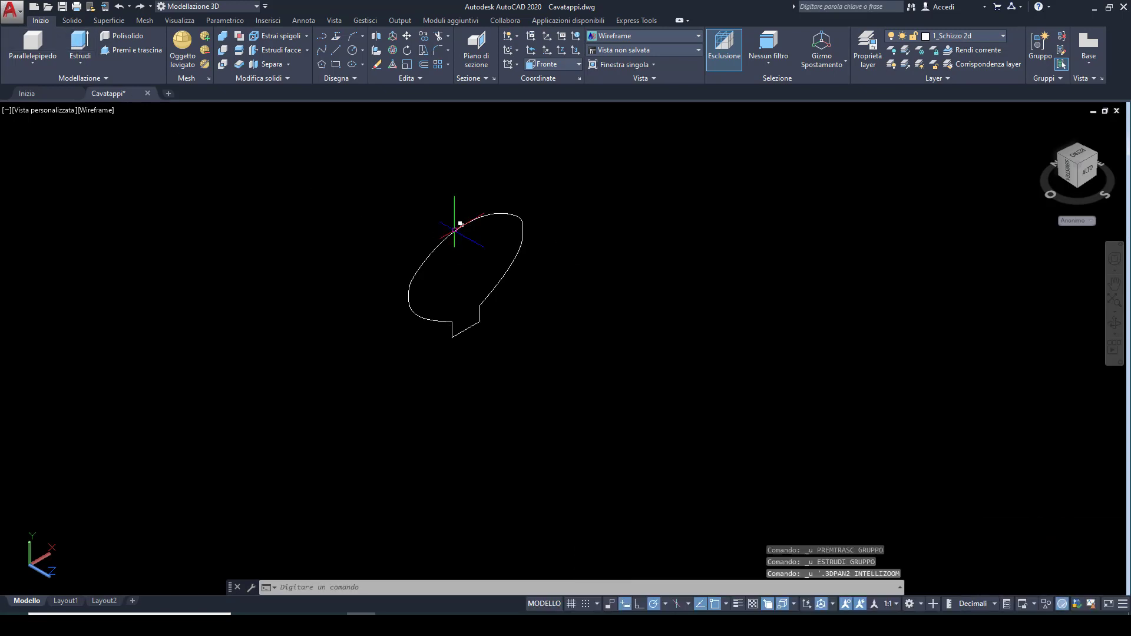
{"action": "left_click", "coordinate": [457, 235]}
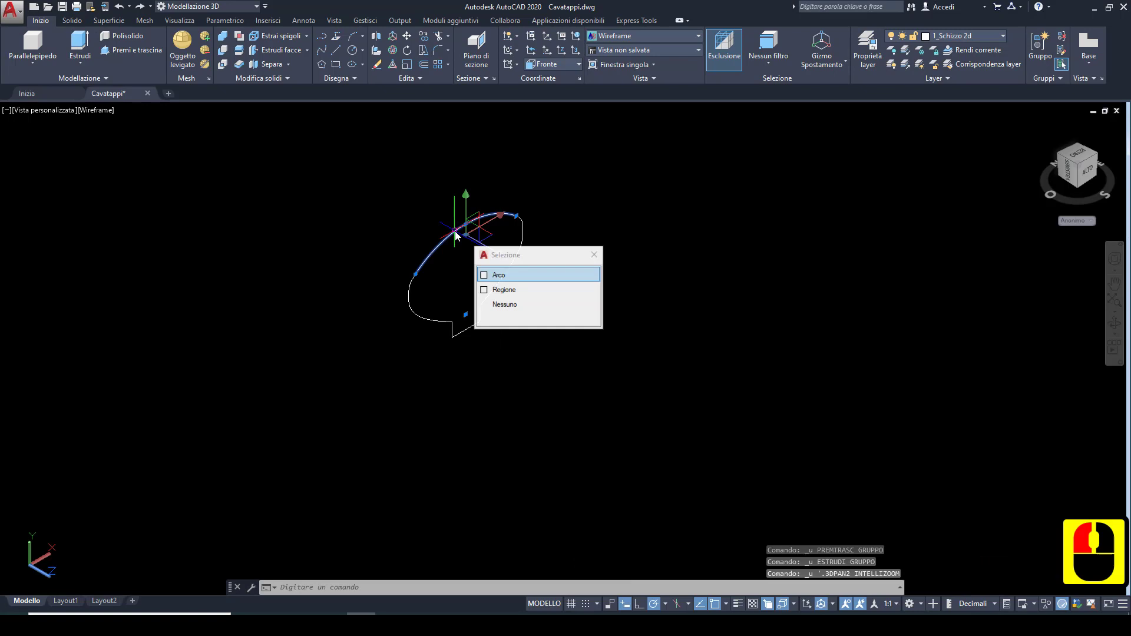
{"action": "left_click", "coordinate": [504, 290]}
{"action": "key", "text": "Escape"}
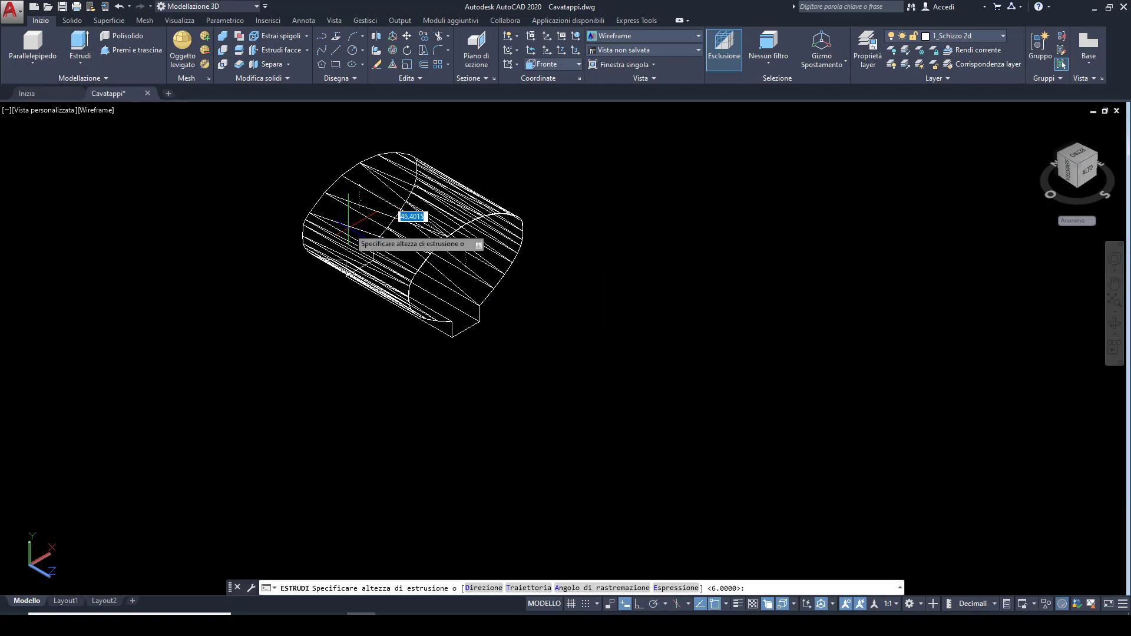
{"action": "type", "text": "6"}
{"action": "key", "text": "Return"}
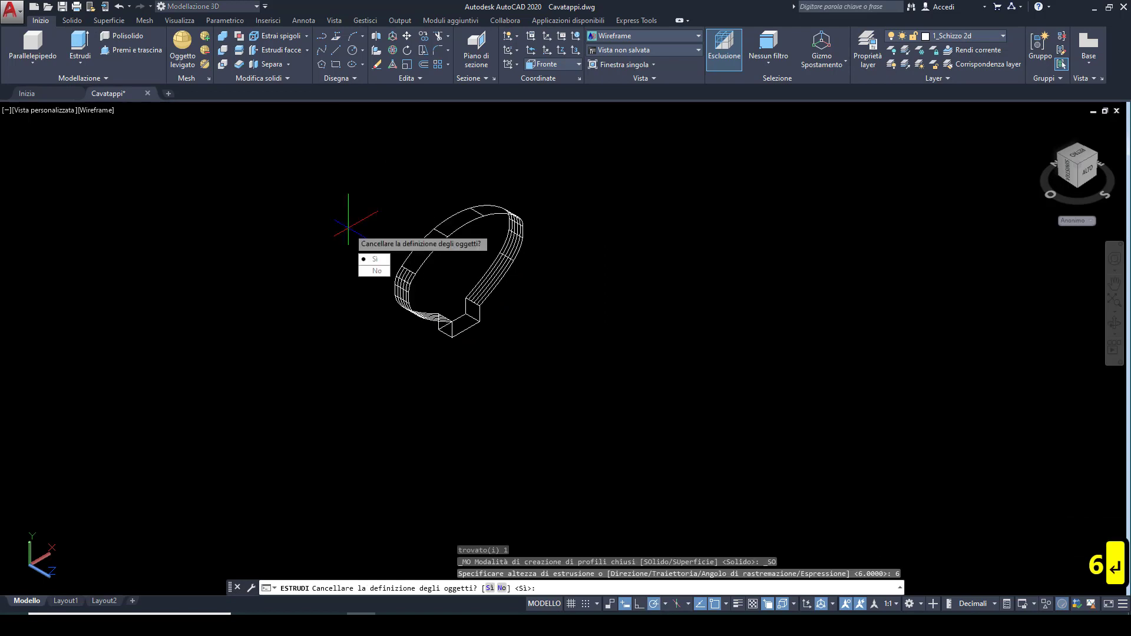
{"action": "left_click", "coordinate": [374, 271]}
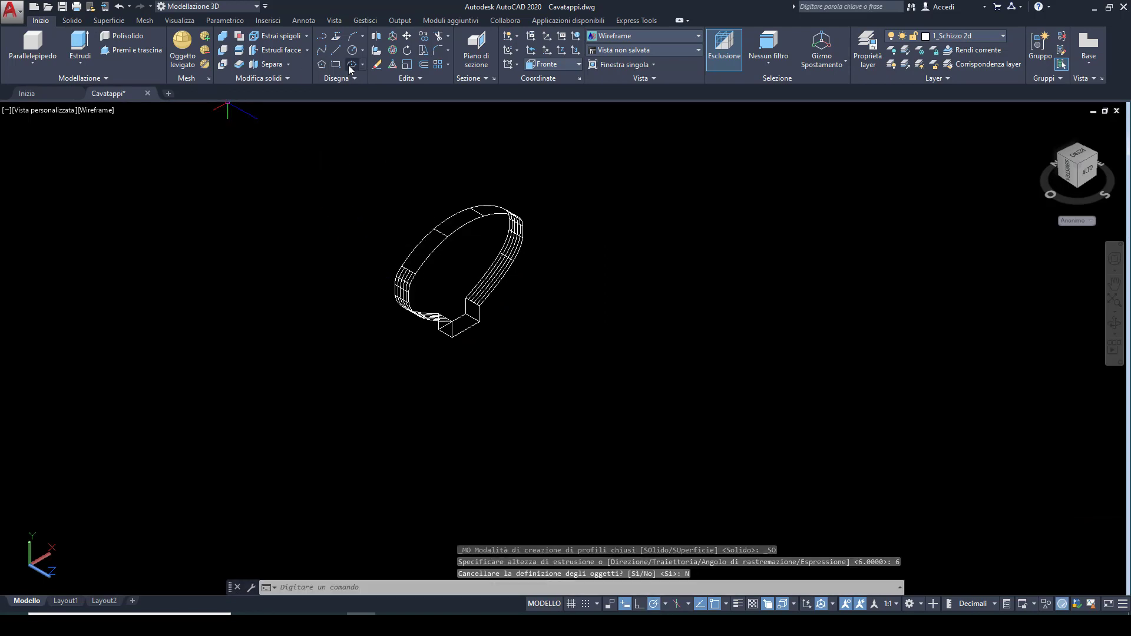
Step: Press-pull the area enclosed by the outline 6 units forwards, opposite the first extrusion
{"action": "left_click", "coordinate": [118, 50]}
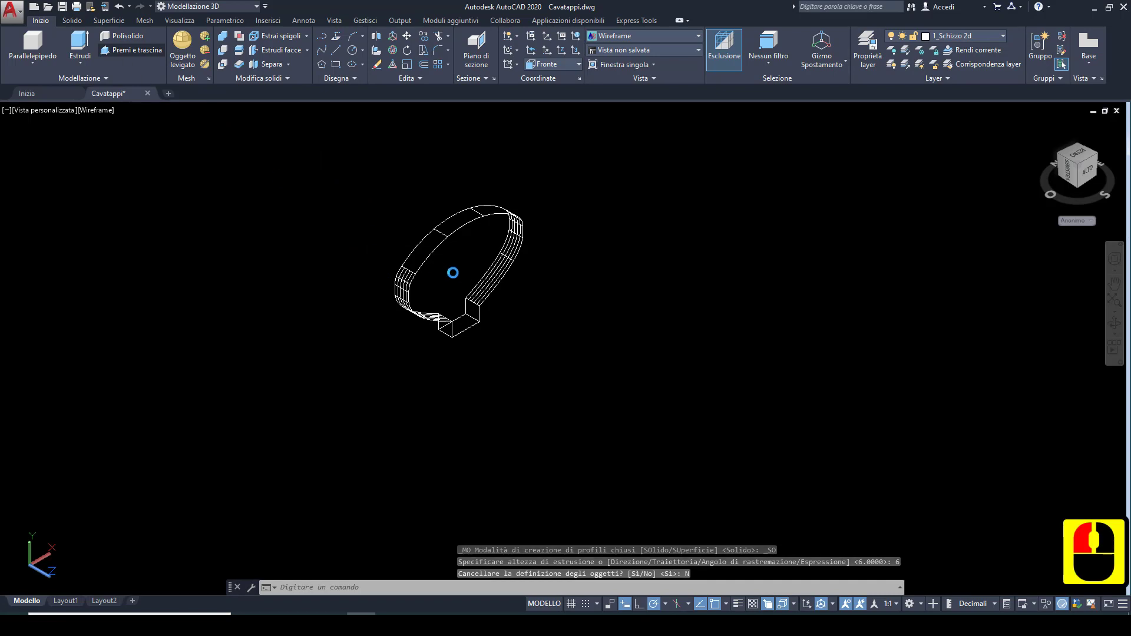
{"action": "left_click", "coordinate": [458, 272]}
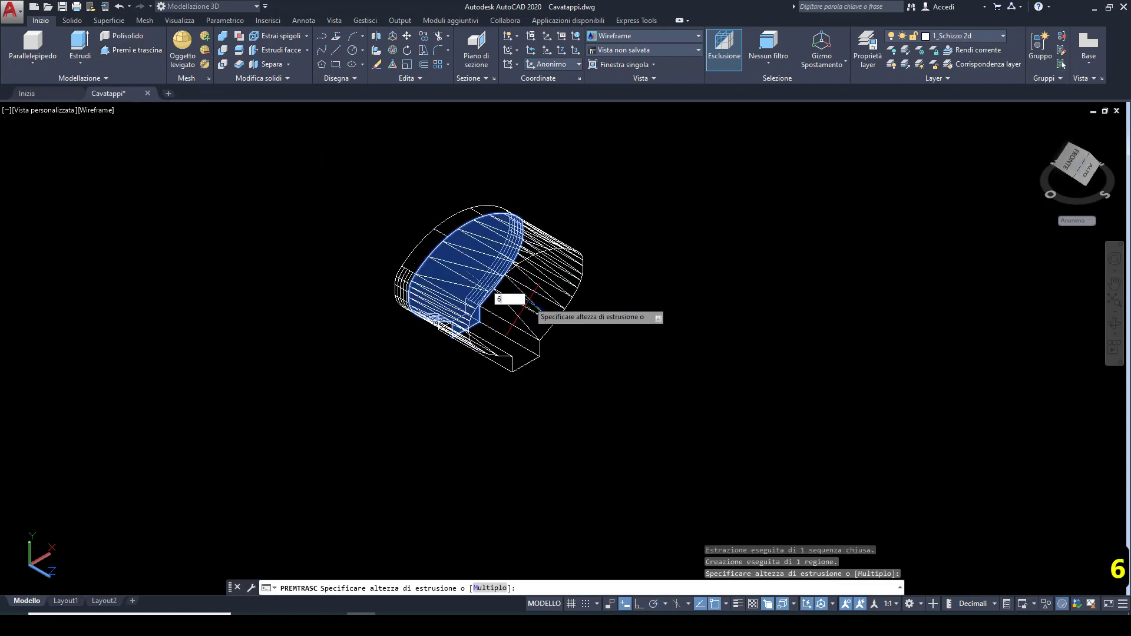
{"action": "type", "text": "6"}
{"action": "key", "text": "Return"}
{"action": "key", "text": "Escape"}
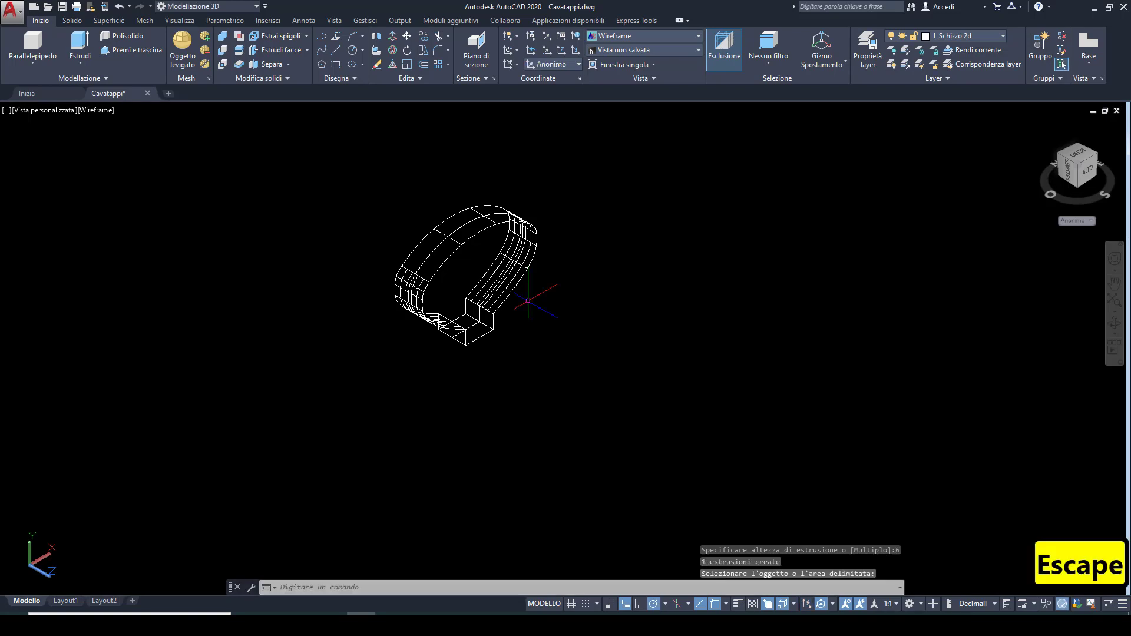
Step: Set the viewport's visual style to Concettuale, select the handle, and dismiss the 3D performance notification
{"action": "left_click", "coordinate": [101, 111]}
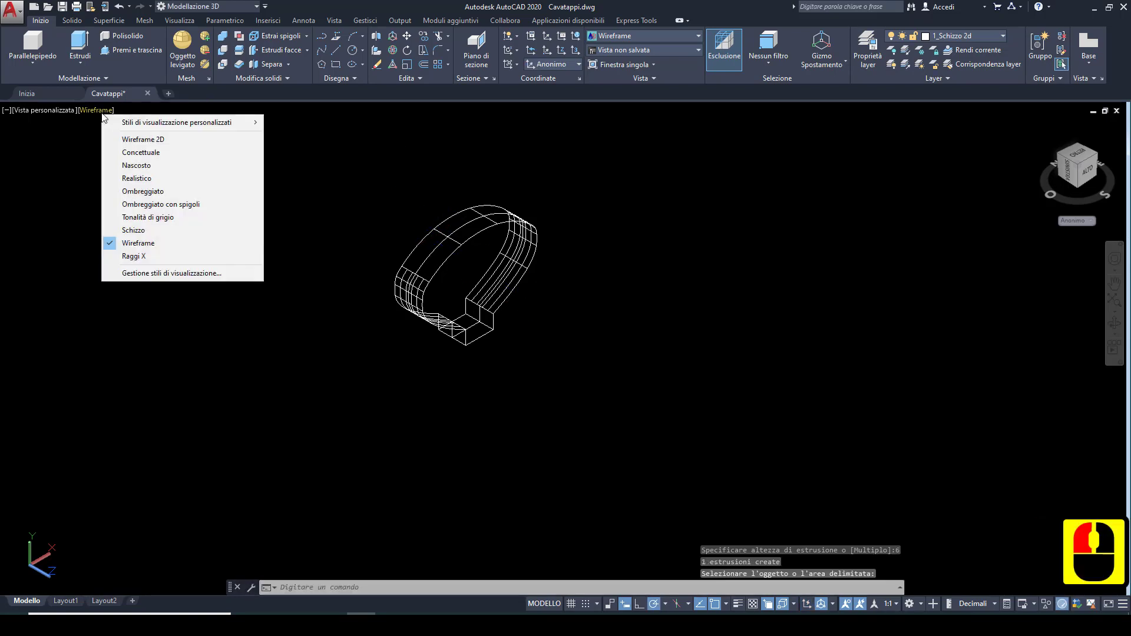
{"action": "left_click", "coordinate": [129, 155]}
{"action": "left_click", "coordinate": [475, 266]}
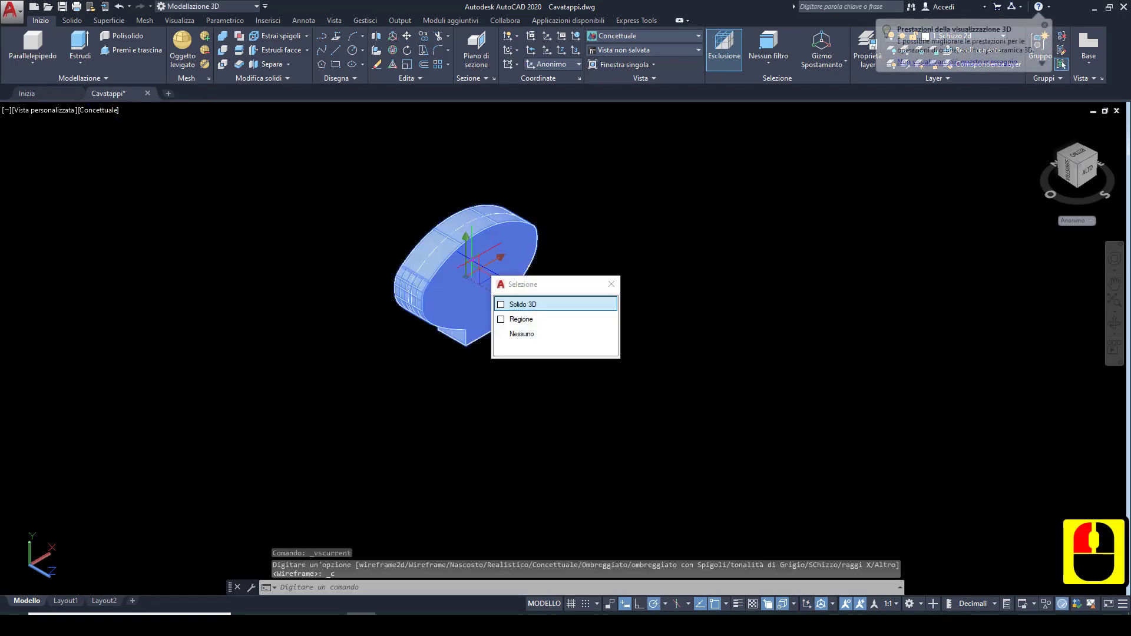
{"action": "left_click", "coordinate": [1044, 26]}
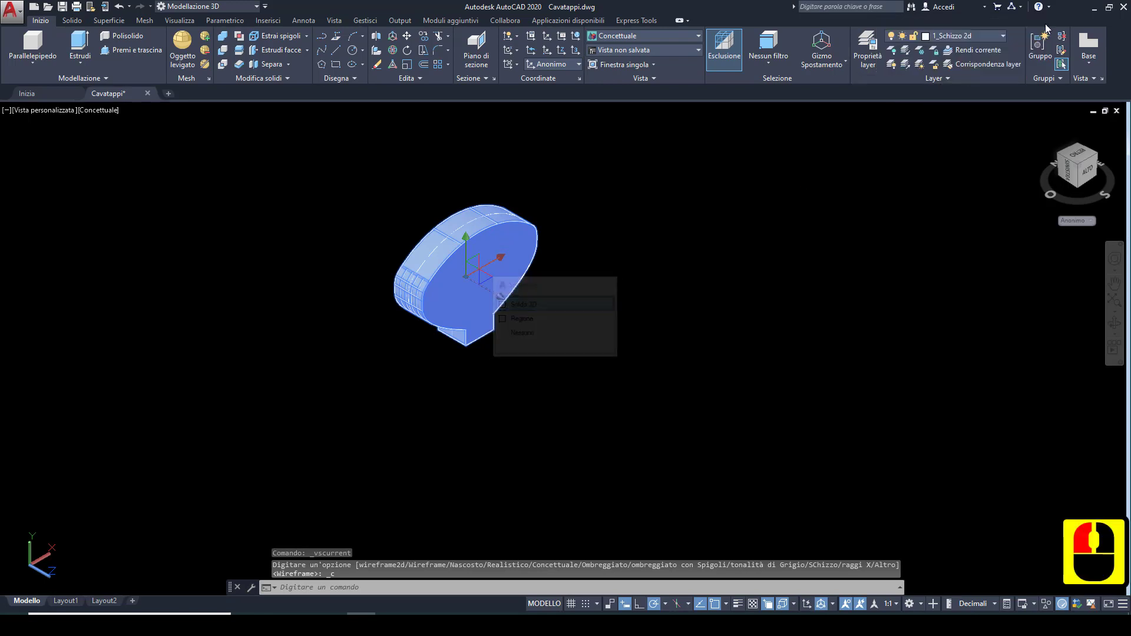
Step: Turn on layer 4_Part3d_2 to display the corkscrew shaft, and clear the selection
{"action": "left_click", "coordinate": [988, 33]}
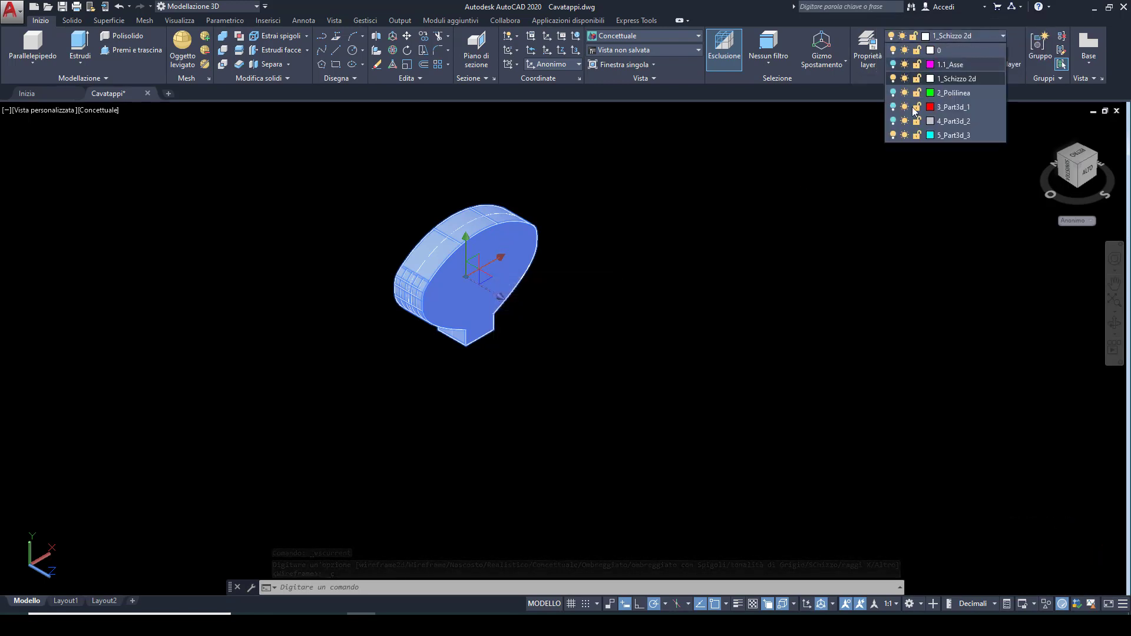
{"action": "left_click", "coordinate": [894, 122]}
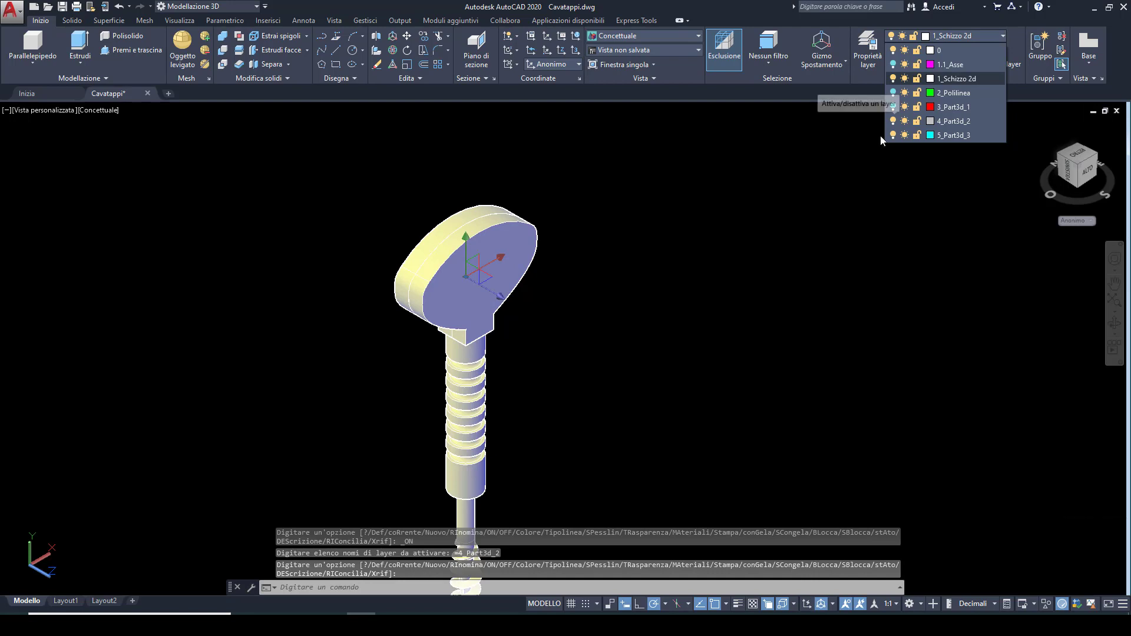
{"action": "key", "text": "Escape"}
{"action": "key", "text": "Escape"}
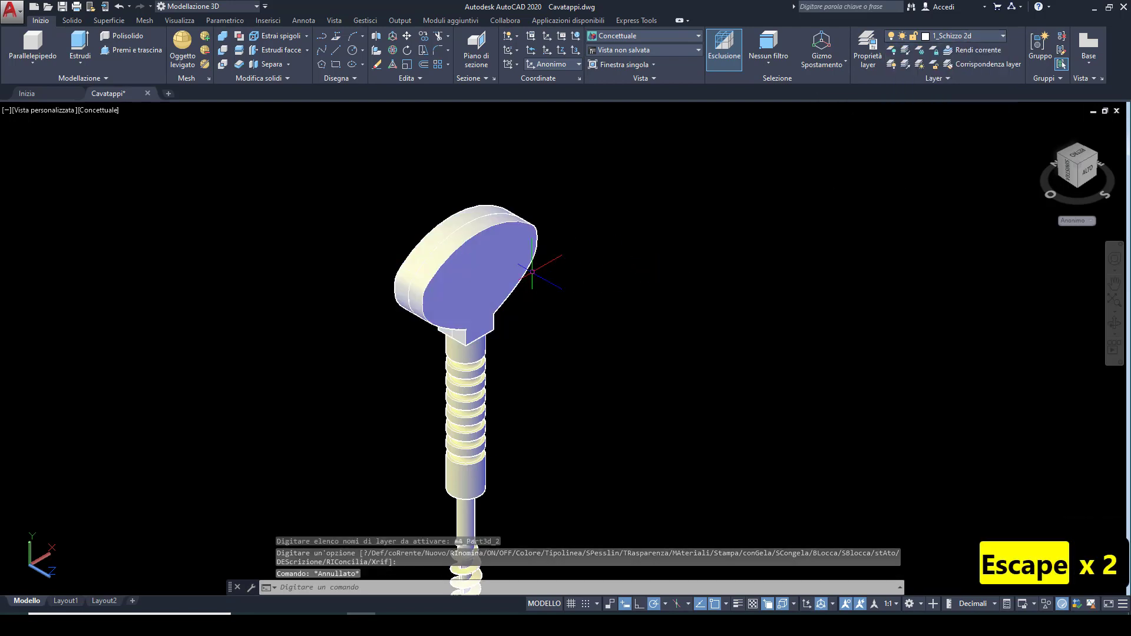
Step: Assign the handle's front solid to layer 4_Part3d_2 and deselect it
{"action": "left_click", "coordinate": [506, 260]}
{"action": "left_click", "coordinate": [989, 33]}
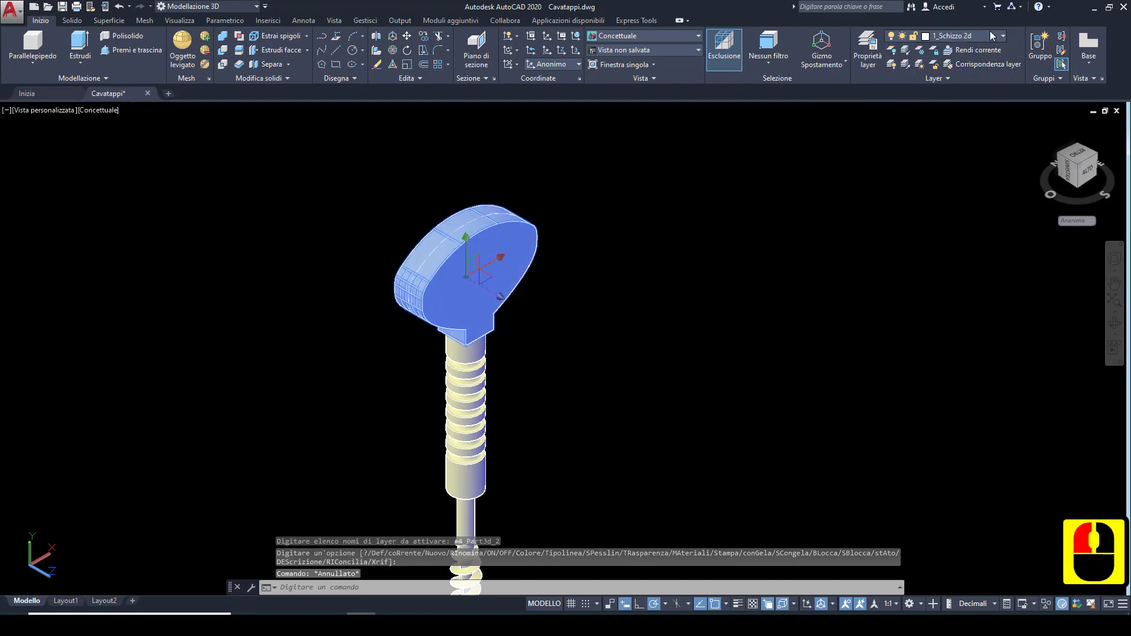
{"action": "left_click", "coordinate": [990, 32]}
{"action": "left_click", "coordinate": [989, 33]}
{"action": "left_click", "coordinate": [990, 33]}
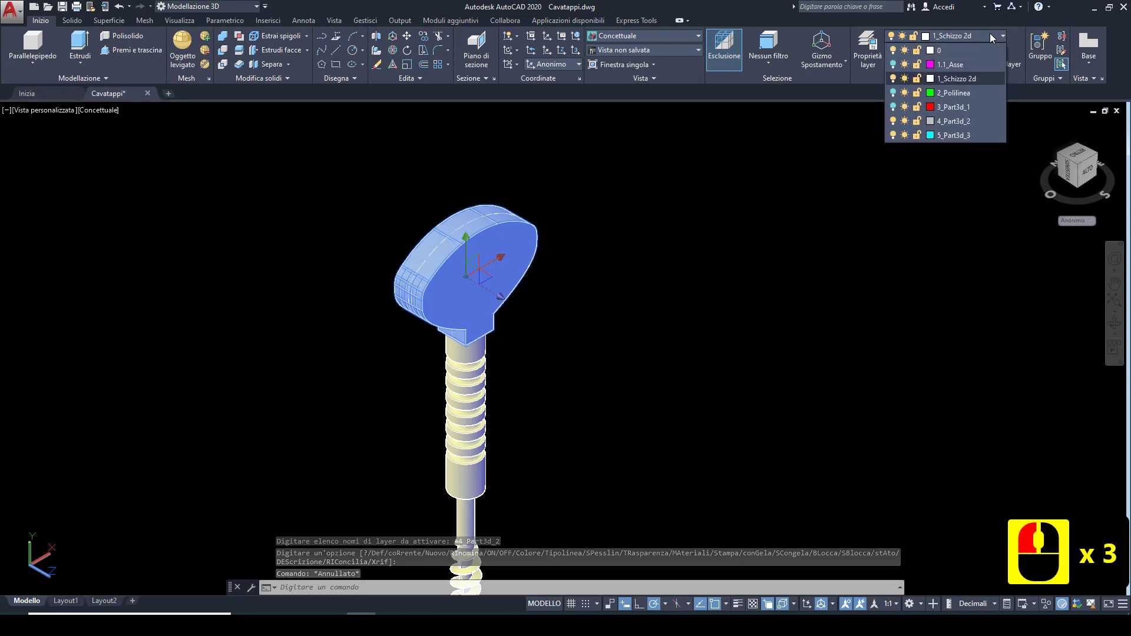
{"action": "left_click", "coordinate": [957, 121]}
{"action": "key", "text": "Escape"}
{"action": "key", "text": "Escape"}
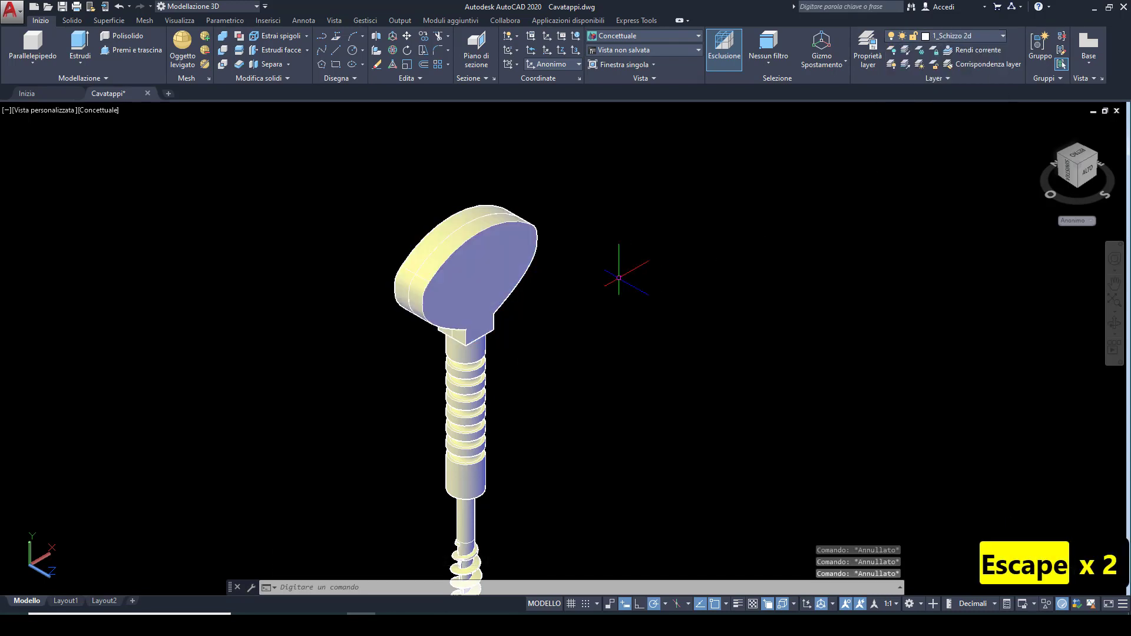
{"action": "middle_click_drag", "start_coordinate": [530, 315], "coordinate": [538, 277], "text": "shift"}
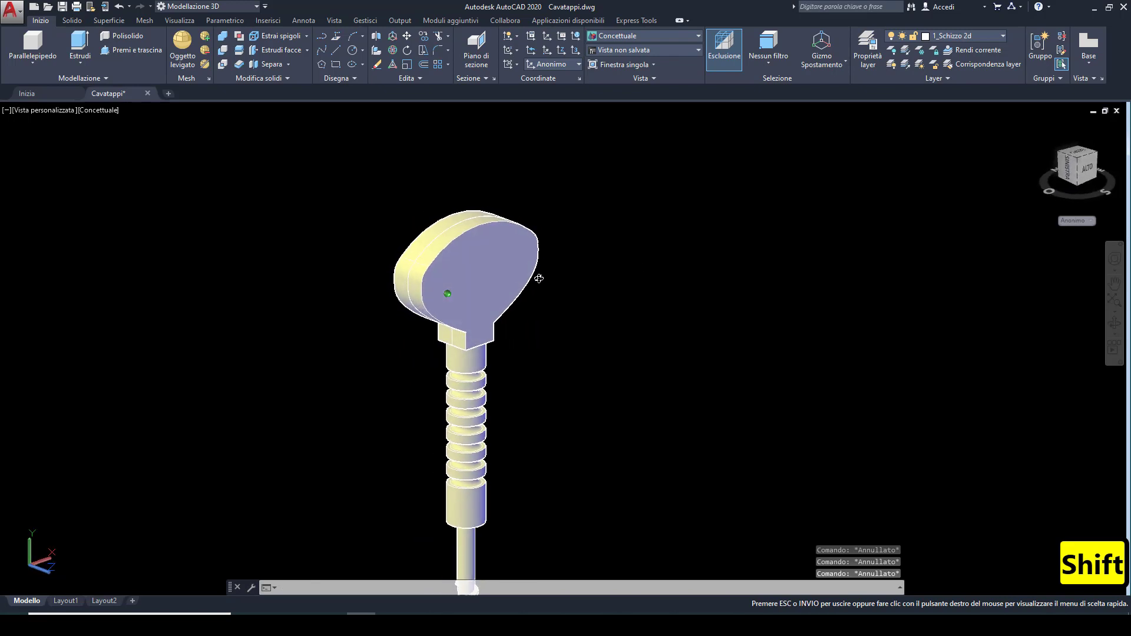
{"action": "scroll", "coordinate": [533, 318], "scroll_direction": "down", "scroll_amount": 3}
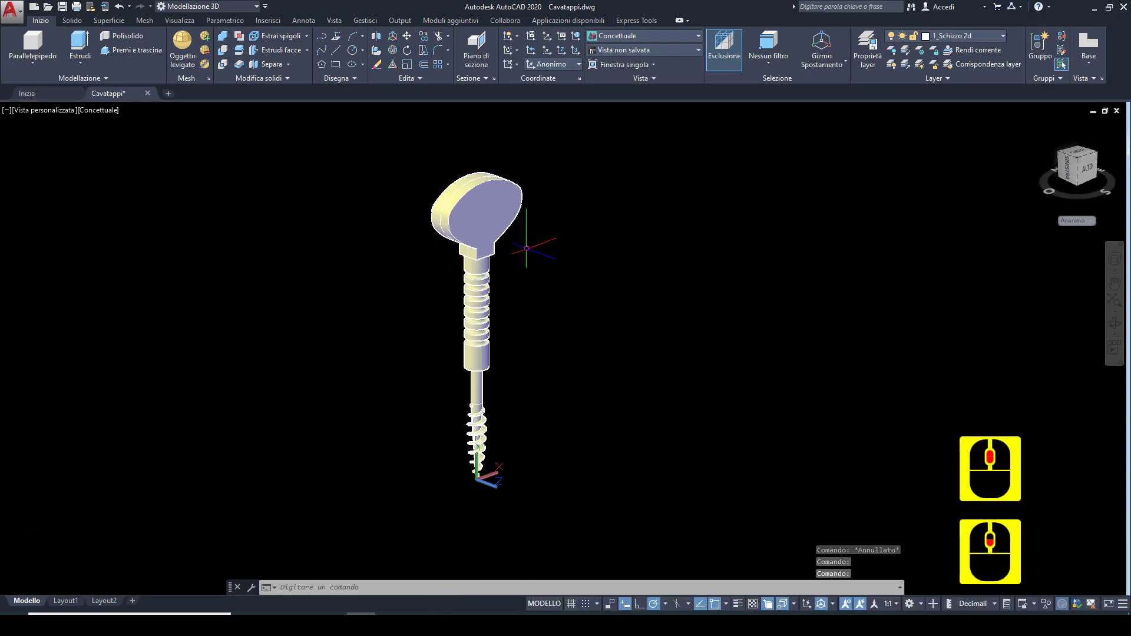
{"action": "scroll", "coordinate": [514, 283], "scroll_direction": "up", "scroll_amount": 2}
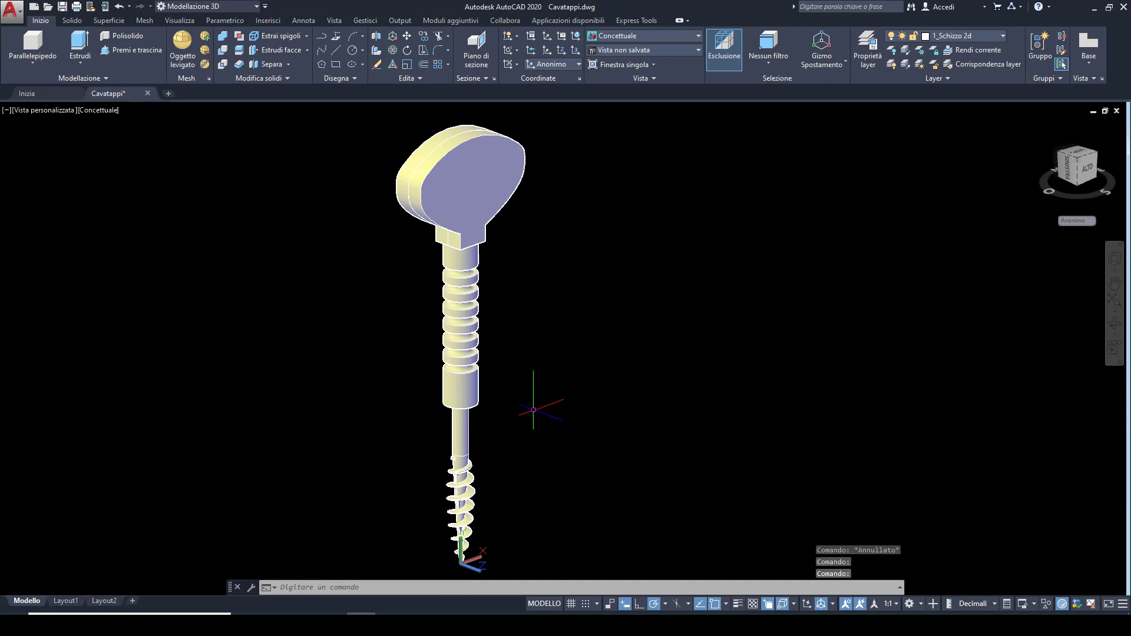
Step: Save the drawing and reset the coordinate system to WCS
{"action": "key", "text": "ctrl+s"}
{"action": "left_click", "coordinate": [1089, 225]}
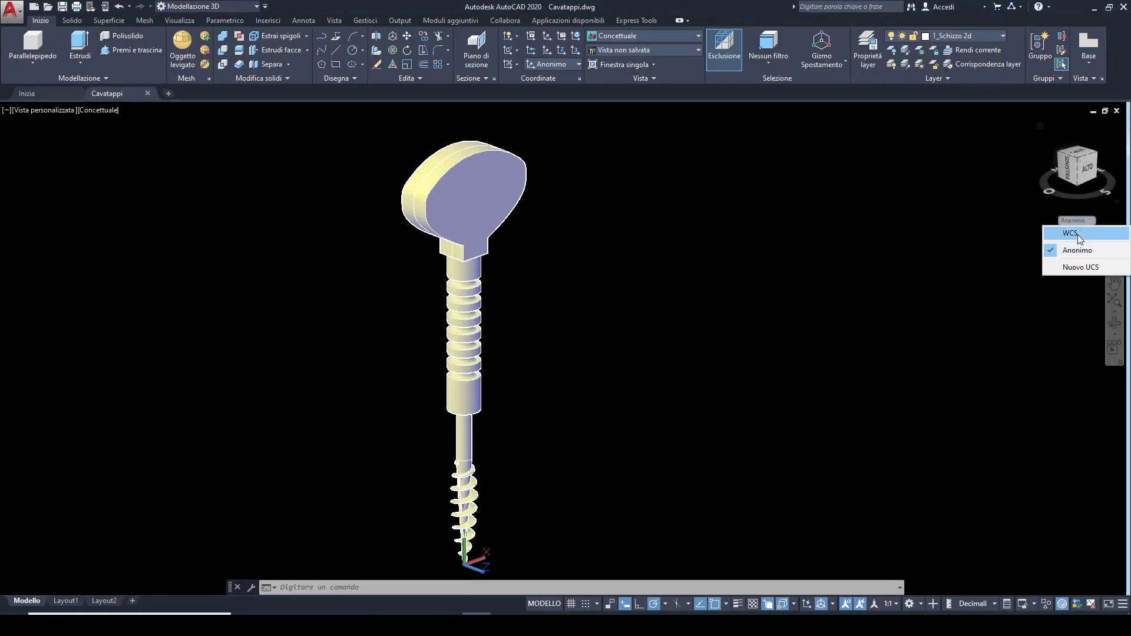
{"action": "left_click", "coordinate": [1071, 233]}
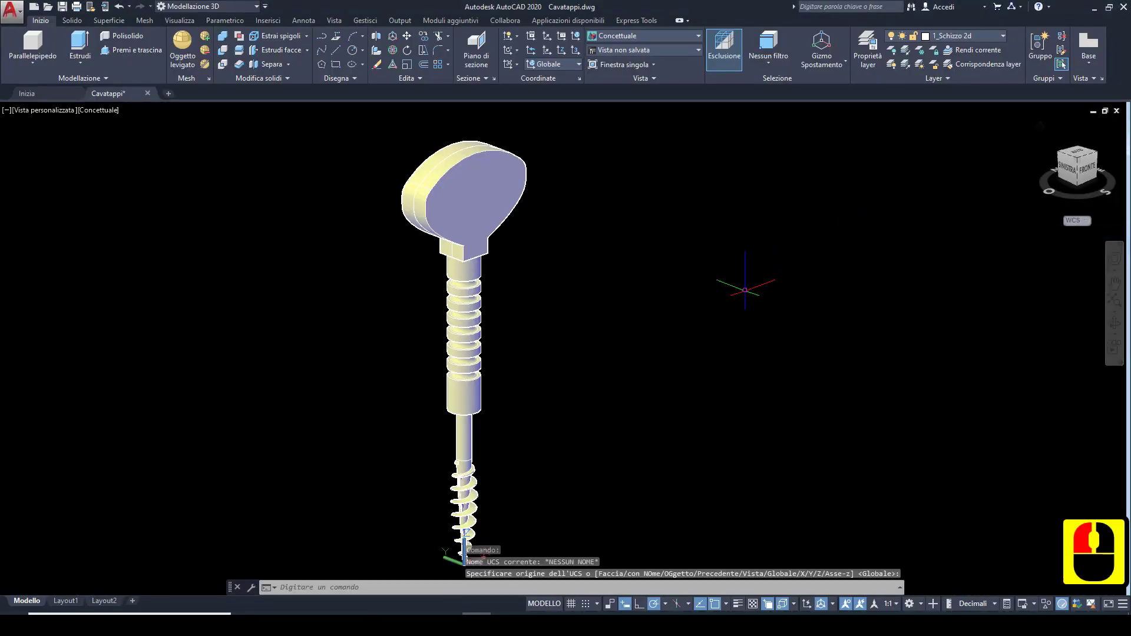
Step: Orient the corkscrew to the Destra view and set the coordinate system to the Destra preset
{"action": "middle_click_drag", "start_coordinate": [719, 316], "coordinate": [436, 310], "text": "shift"}
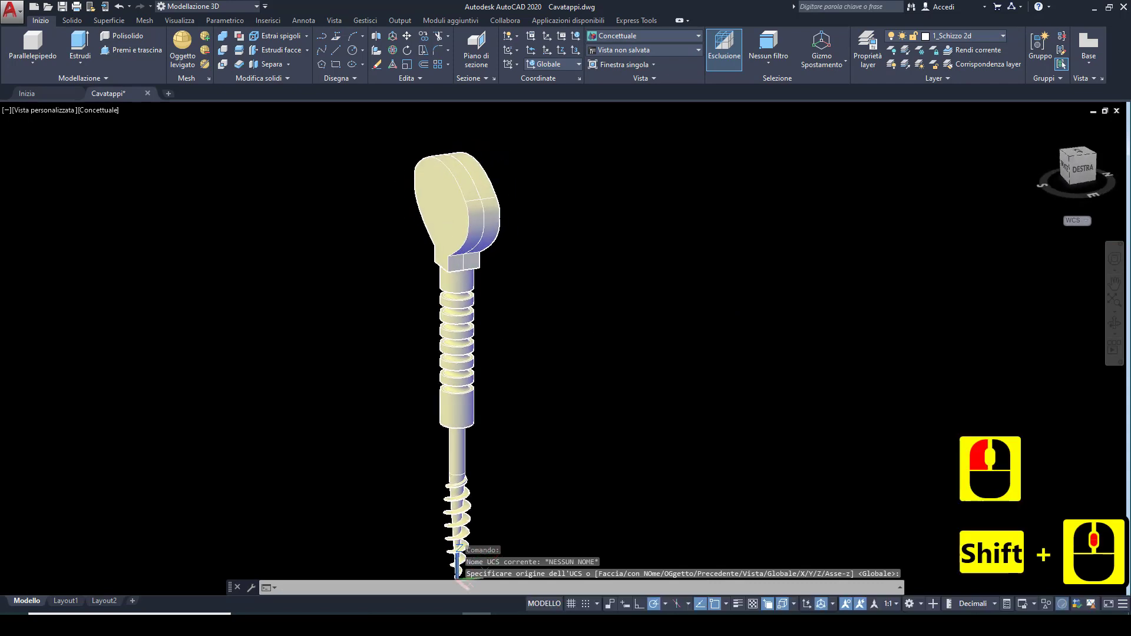
{"action": "left_click", "coordinate": [1083, 171]}
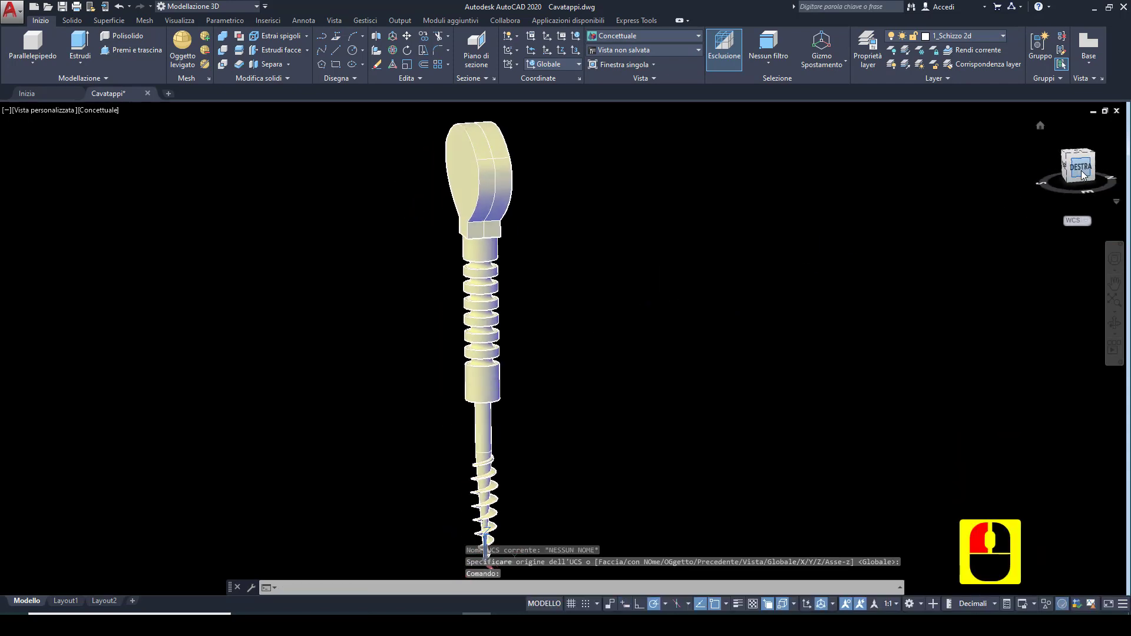
{"action": "left_click", "coordinate": [576, 65]}
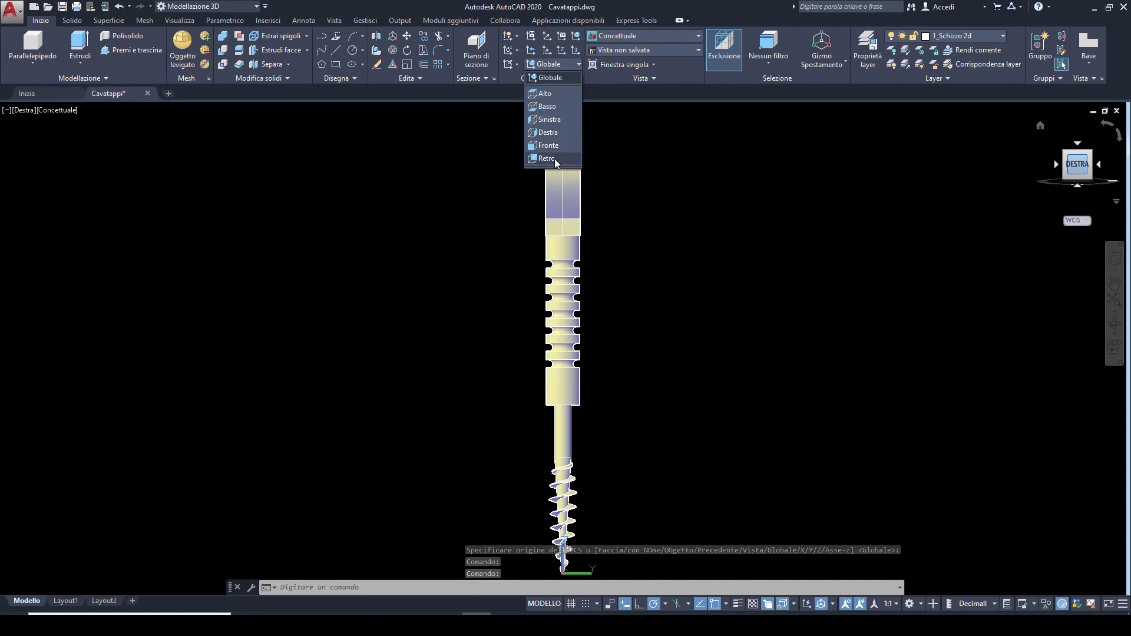
{"action": "left_click", "coordinate": [553, 131]}
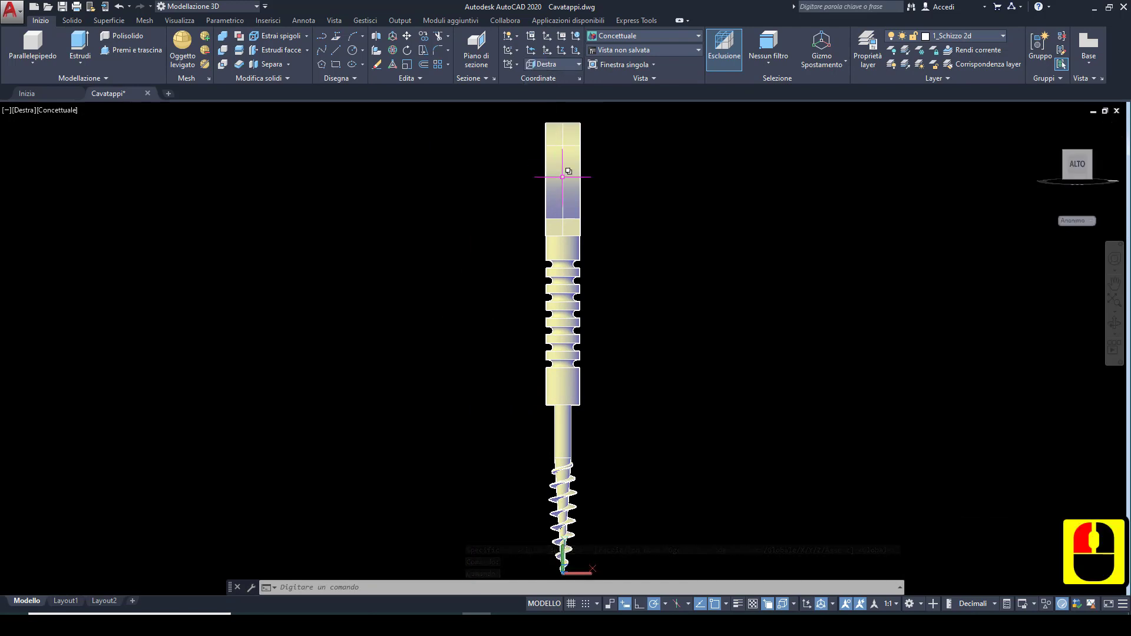
Step: Set the viewport's visual style to Wireframe for work on the handle
{"action": "scroll", "coordinate": [606, 202], "scroll_direction": "up", "scroll_amount": 2}
{"action": "middle_click_drag", "start_coordinate": [605, 201], "coordinate": [524, 273]}
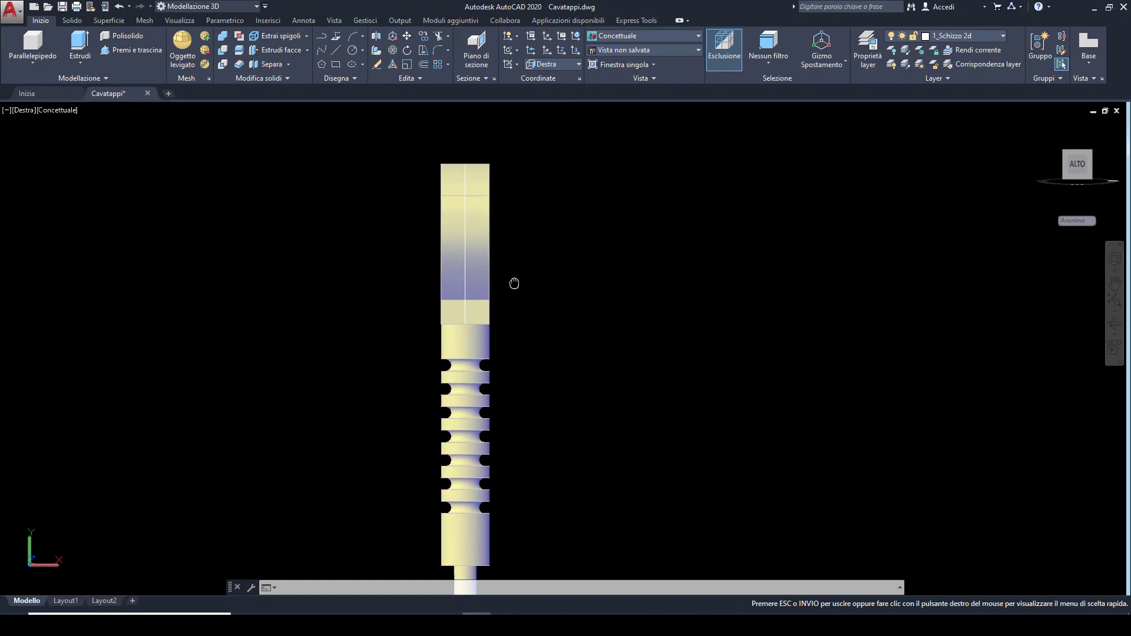
{"action": "left_click", "coordinate": [52, 111]}
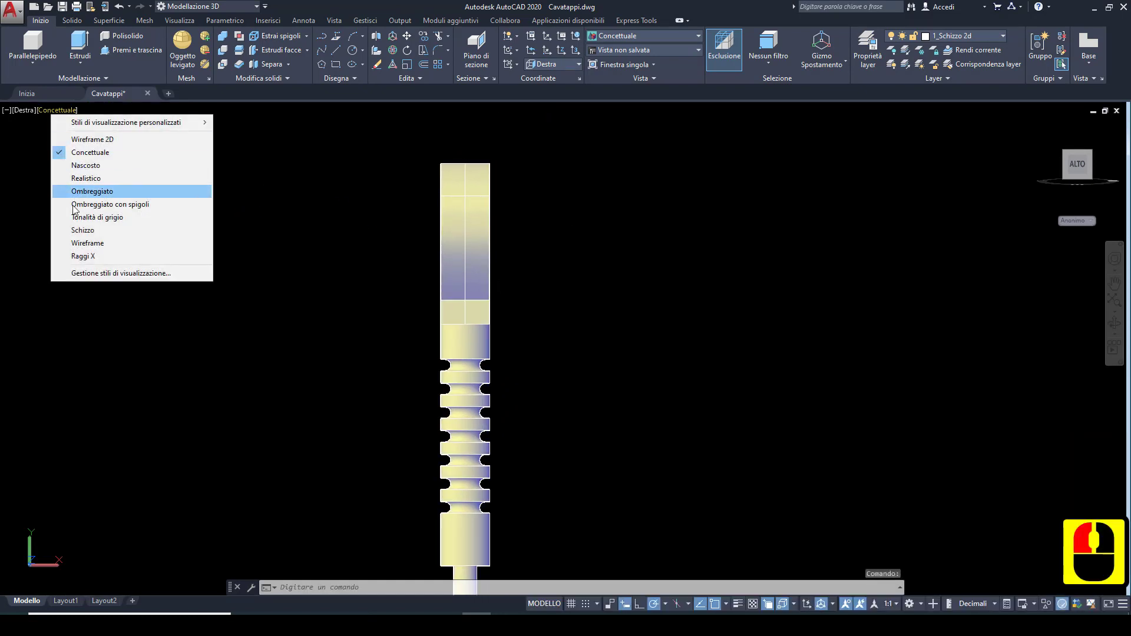
{"action": "left_click", "coordinate": [82, 244]}
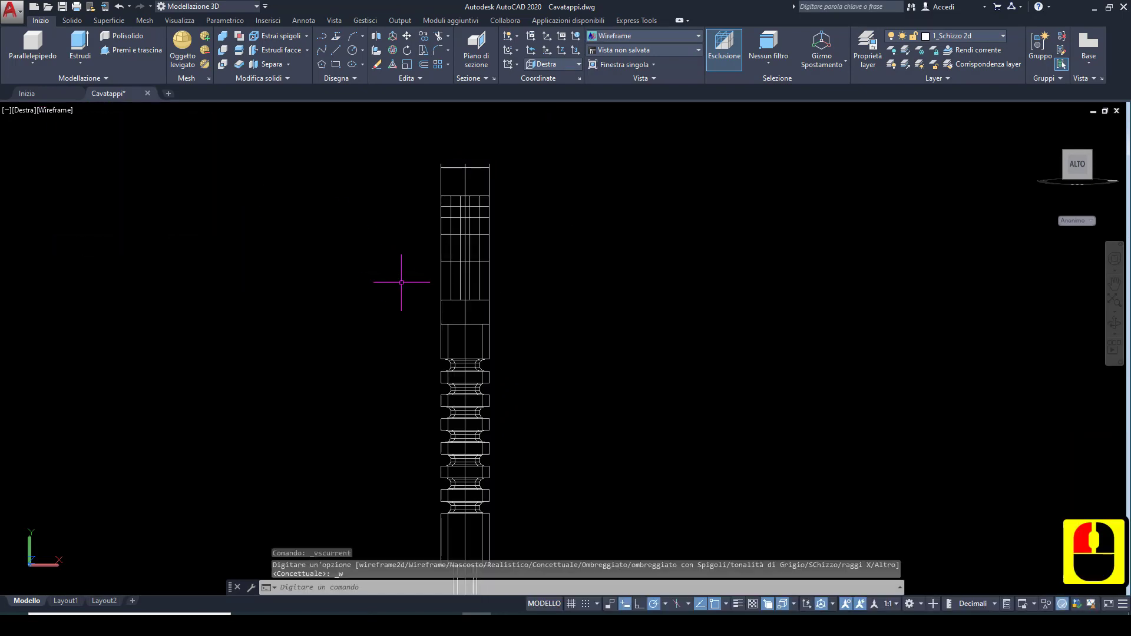
{"action": "scroll", "coordinate": [401, 283], "scroll_direction": "up", "scroll_amount": 2}
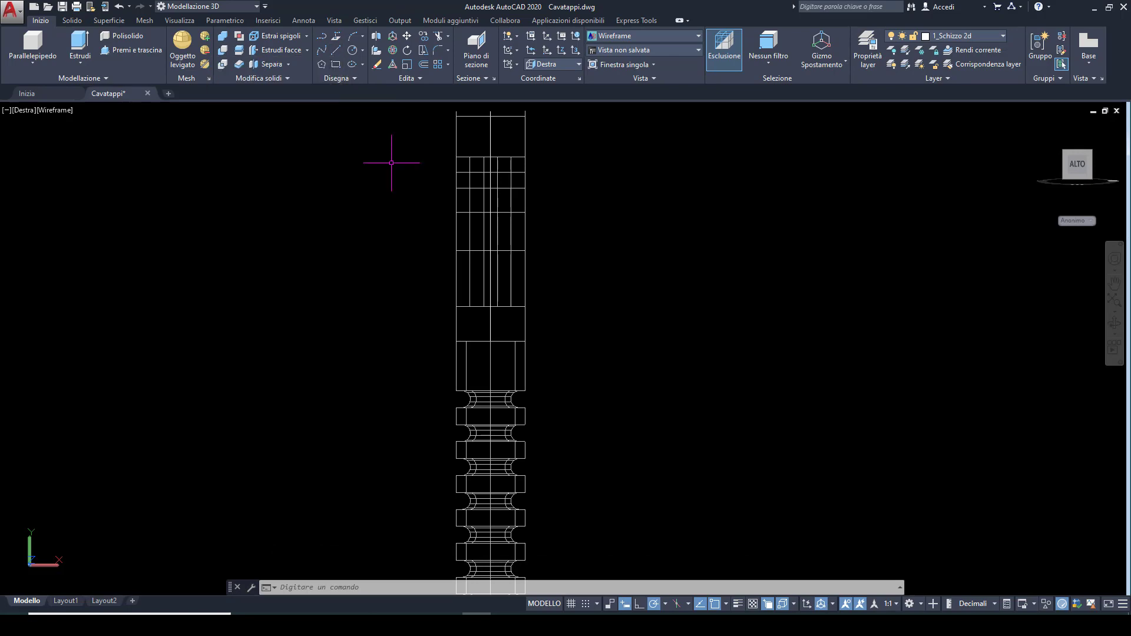
{"action": "middle_click_drag", "start_coordinate": [413, 212], "coordinate": [550, 295], "text": "shift"}
{"action": "scroll", "coordinate": [551, 296], "scroll_direction": "up", "scroll_amount": 3}
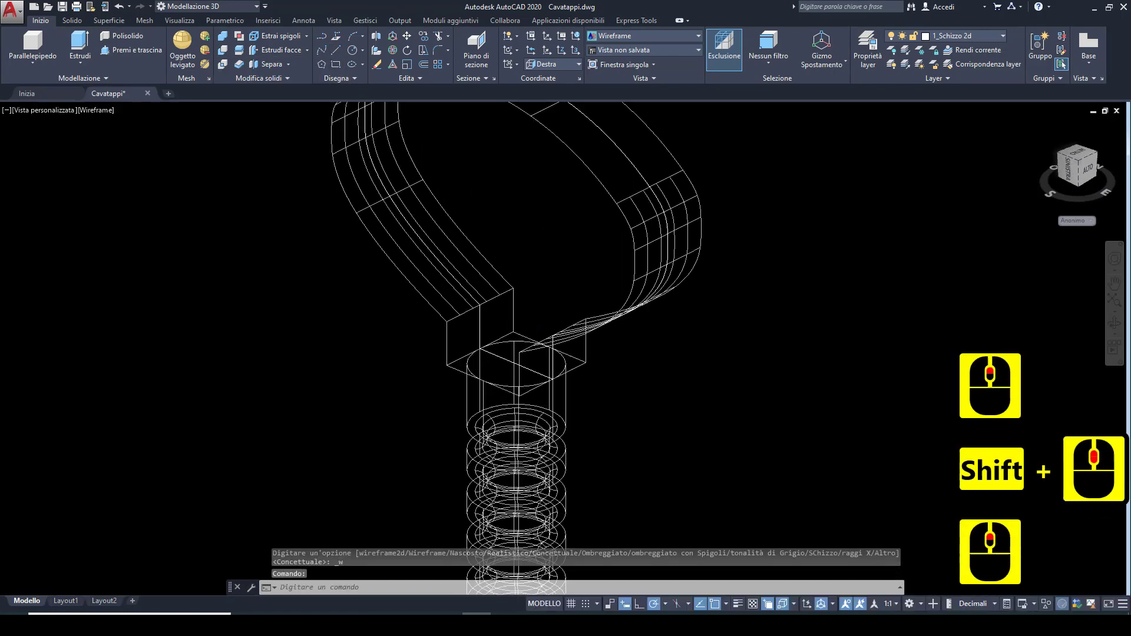
{"action": "left_click", "coordinate": [336, 49]}
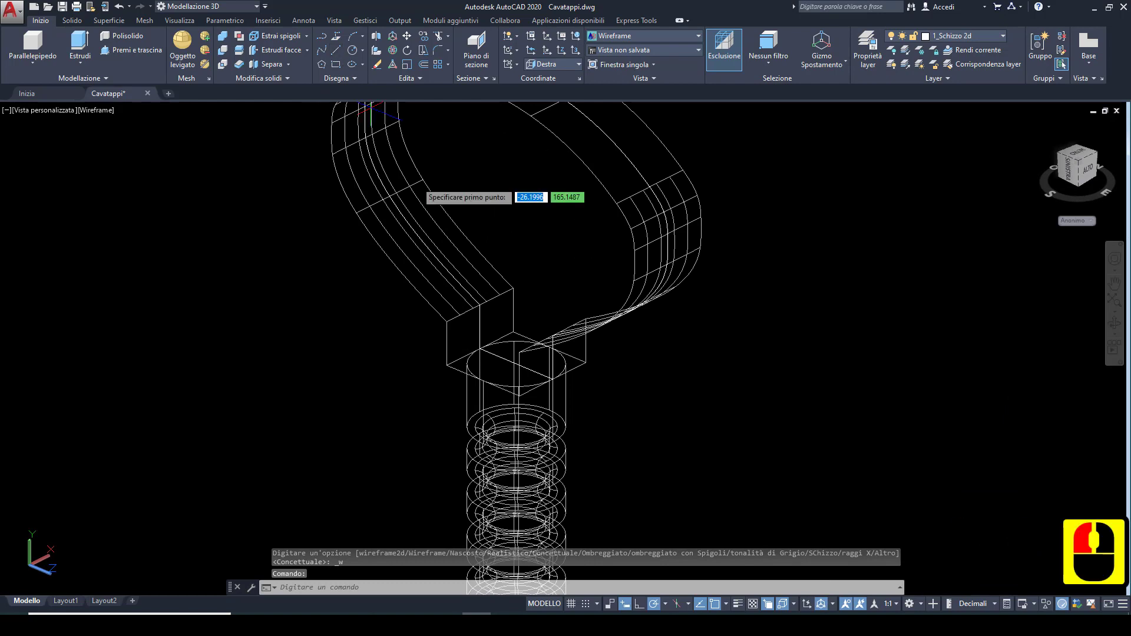
{"action": "scroll", "coordinate": [499, 297], "scroll_direction": "up", "scroll_amount": 2}
{"action": "left_click", "coordinate": [480, 323]}
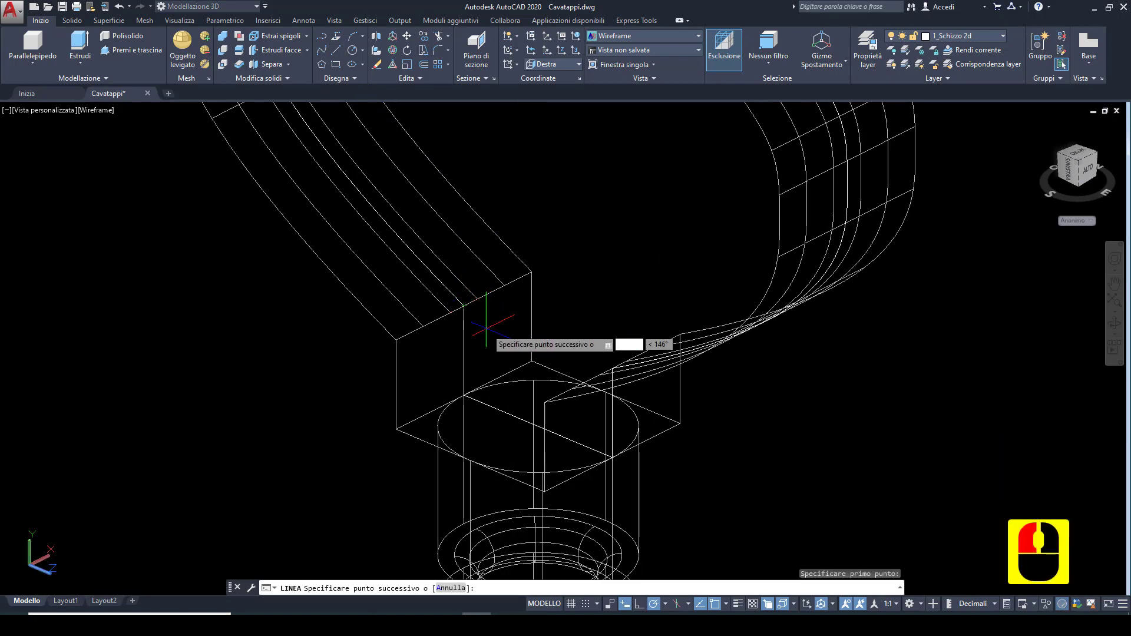
{"action": "key", "text": "Escape"}
{"action": "key", "text": "Escape"}
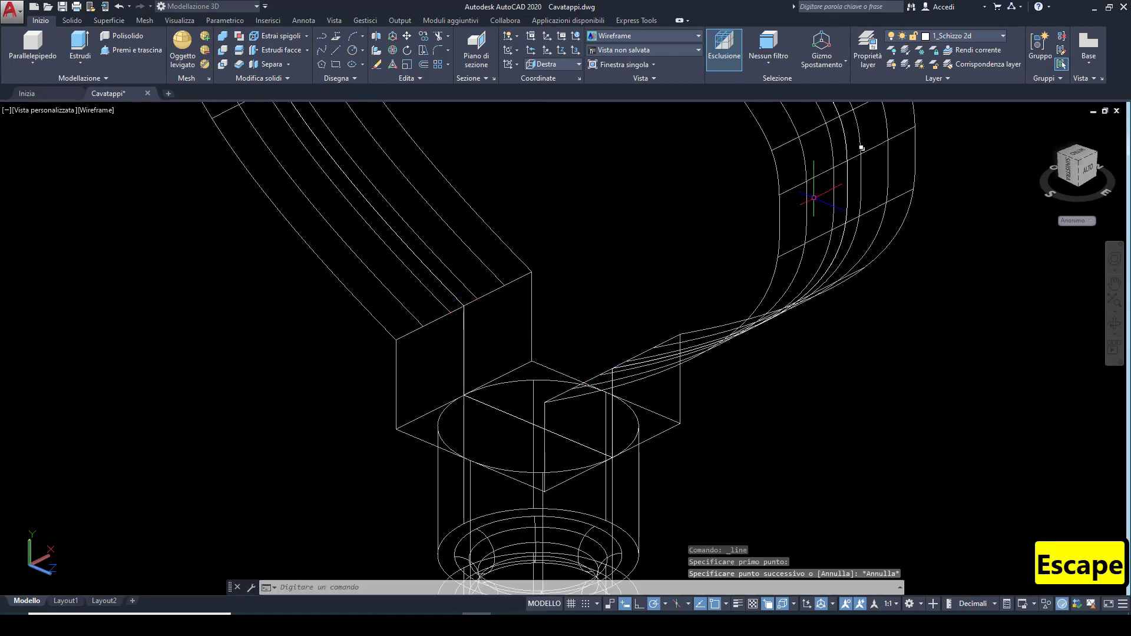
Step: Turn on layer 1.1_Asse to display the axis lines, and cancel the layer lock command
{"action": "left_click", "coordinate": [937, 50]}
{"action": "left_click", "coordinate": [942, 37]}
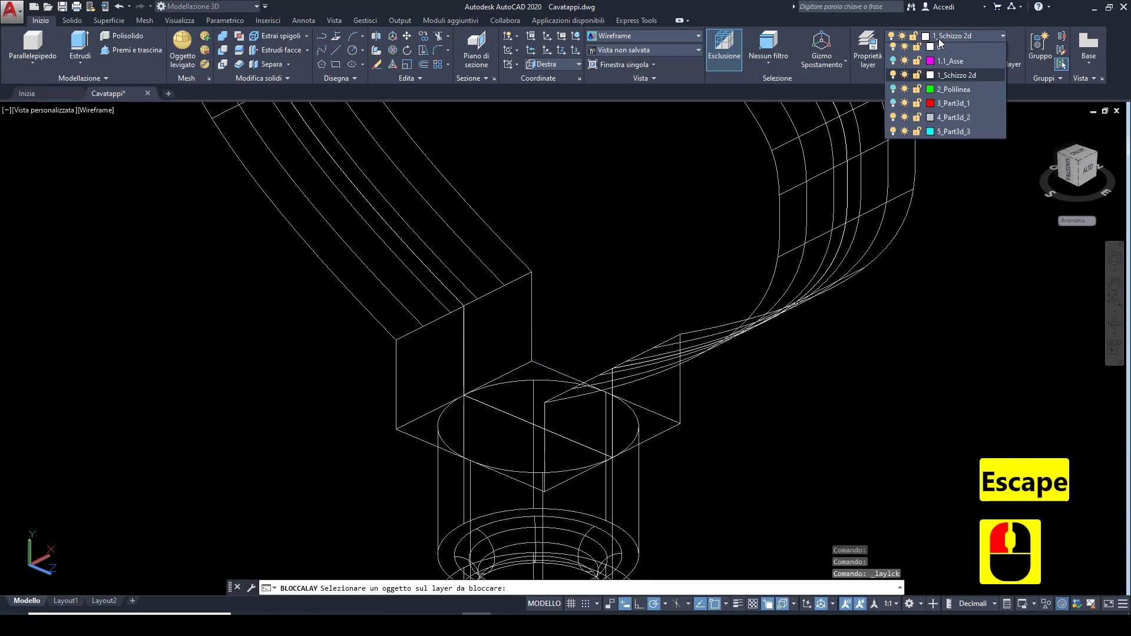
{"action": "left_click", "coordinate": [893, 65]}
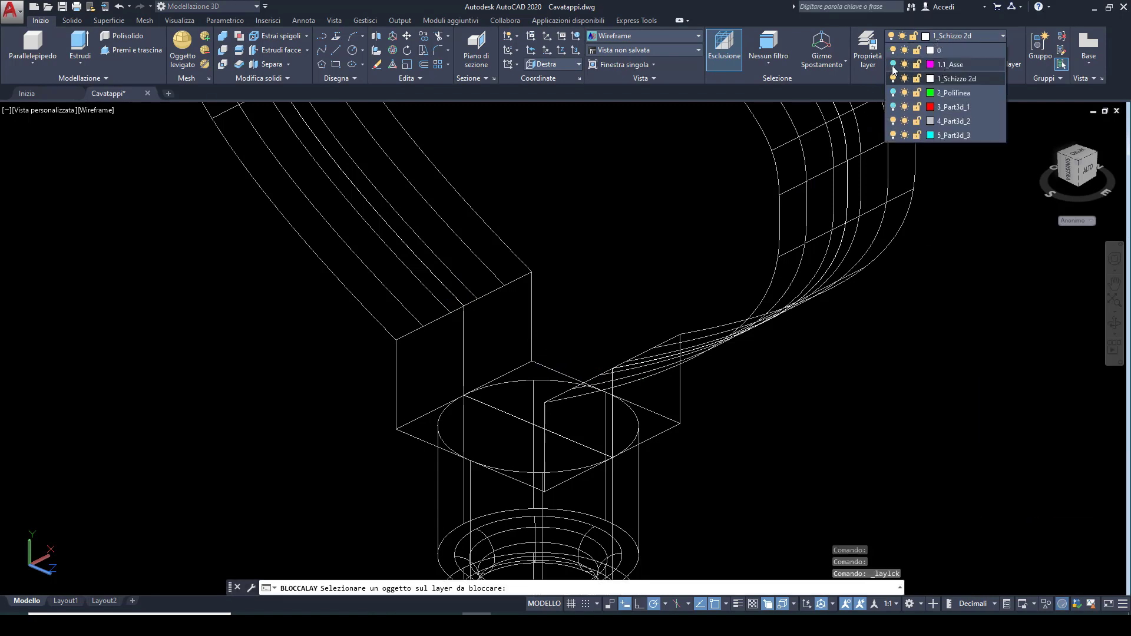
{"action": "left_click", "coordinate": [930, 64]}
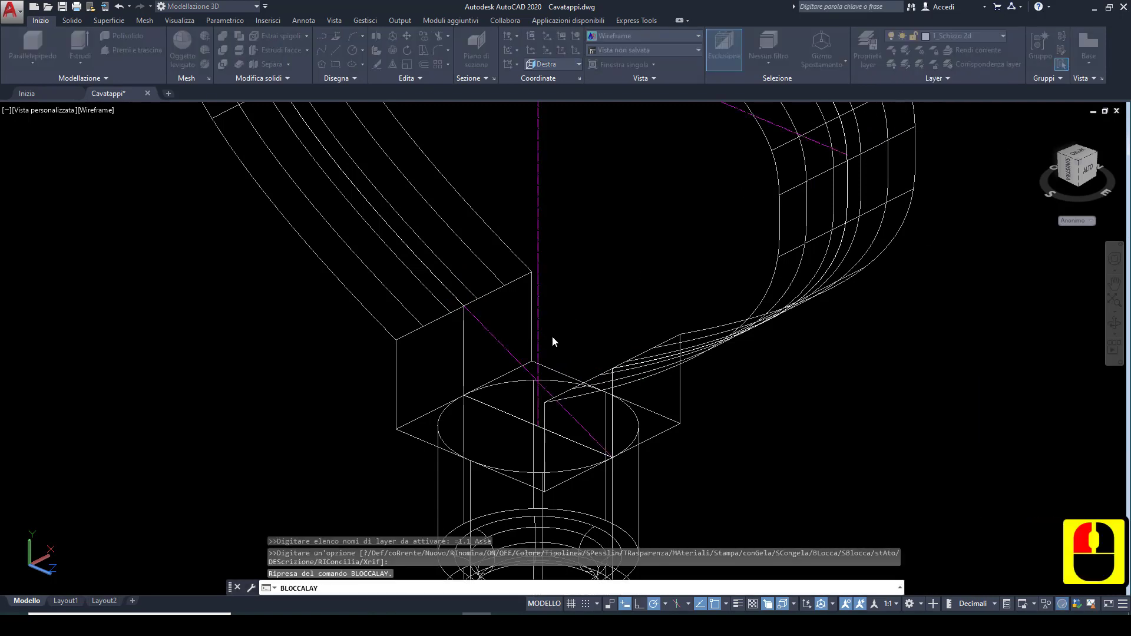
{"action": "left_click", "coordinate": [778, 250]}
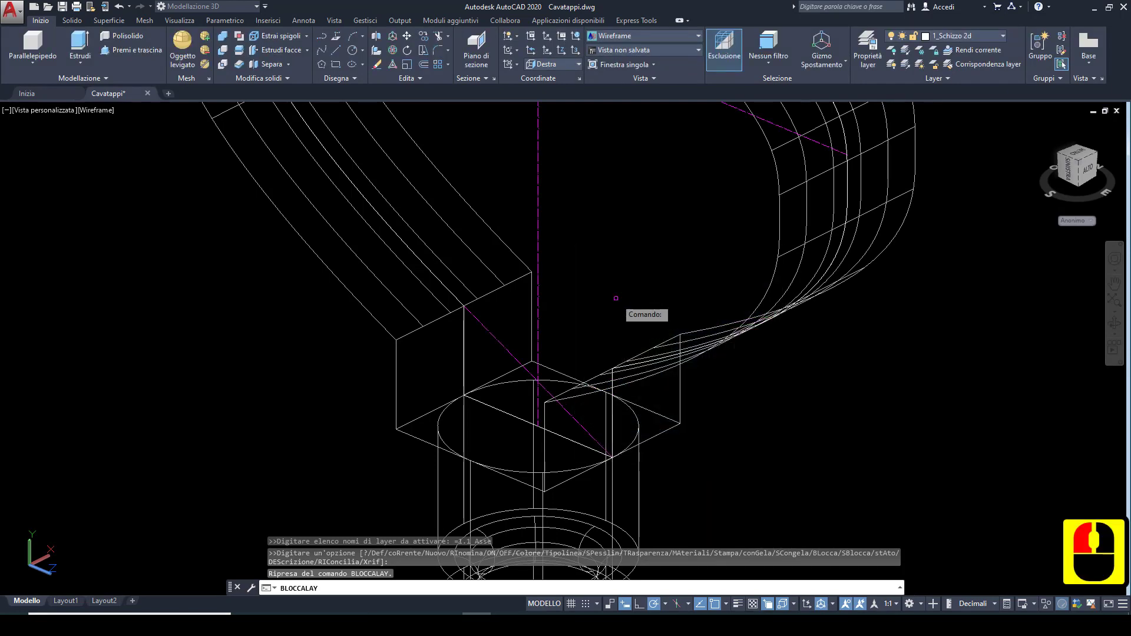
{"action": "key", "text": "Escape"}
Step: Delete the slanted axis line that crosses the neck at the base of the handle
{"action": "scroll", "coordinate": [540, 335], "scroll_direction": "down", "scroll_amount": 2}
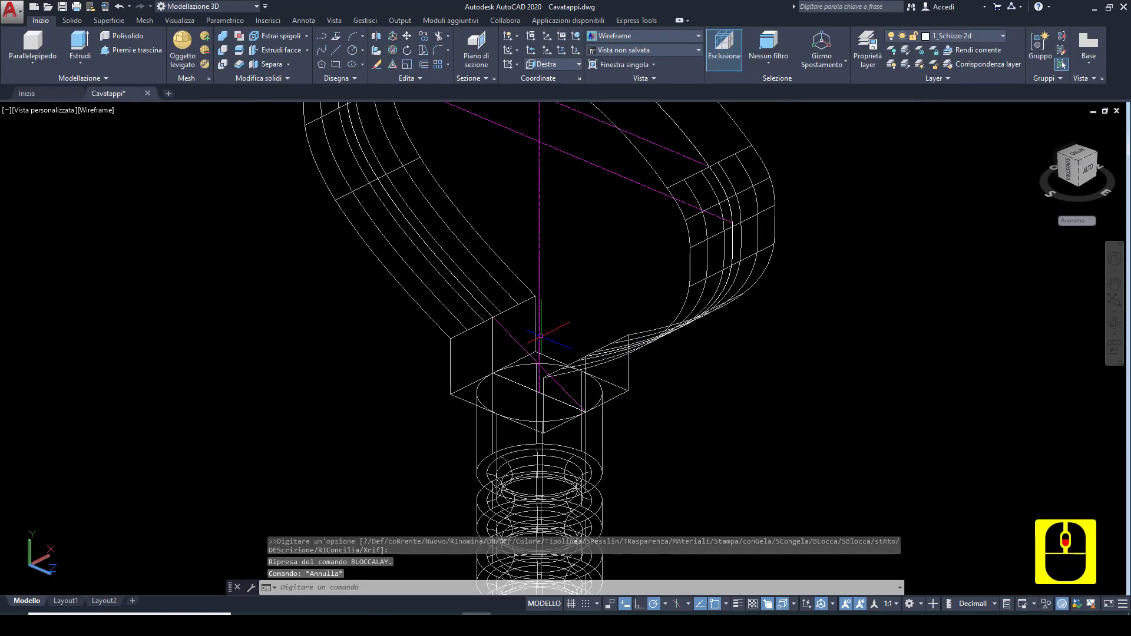
{"action": "scroll", "coordinate": [540, 336], "scroll_direction": "up", "scroll_amount": 1}
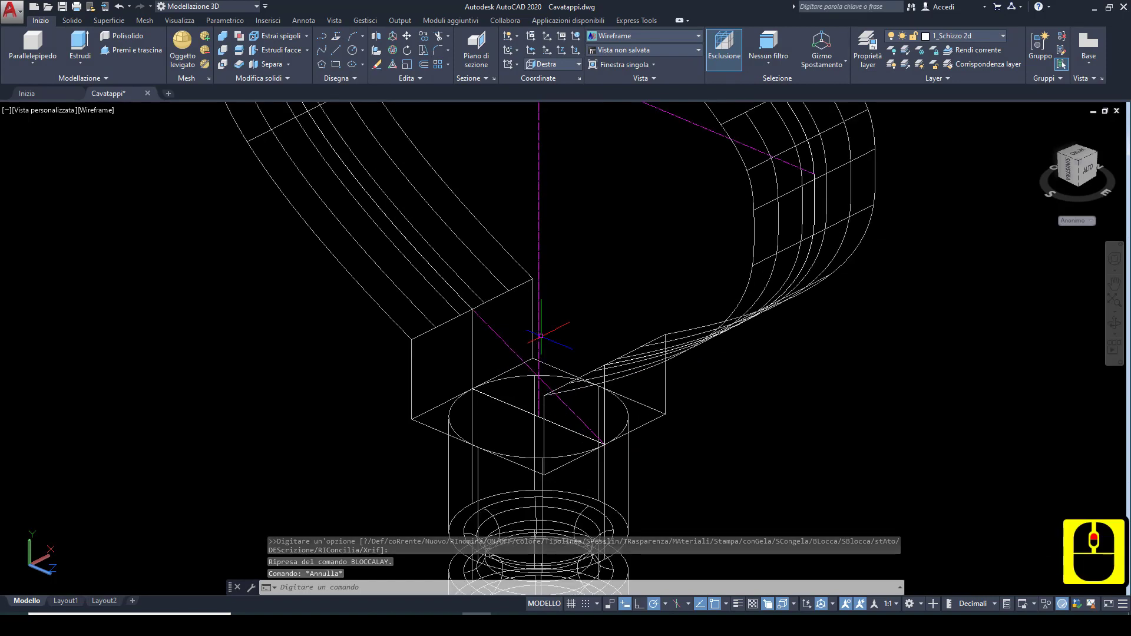
{"action": "scroll", "coordinate": [524, 348], "scroll_direction": "up", "scroll_amount": 1}
{"action": "left_click", "coordinate": [515, 357]}
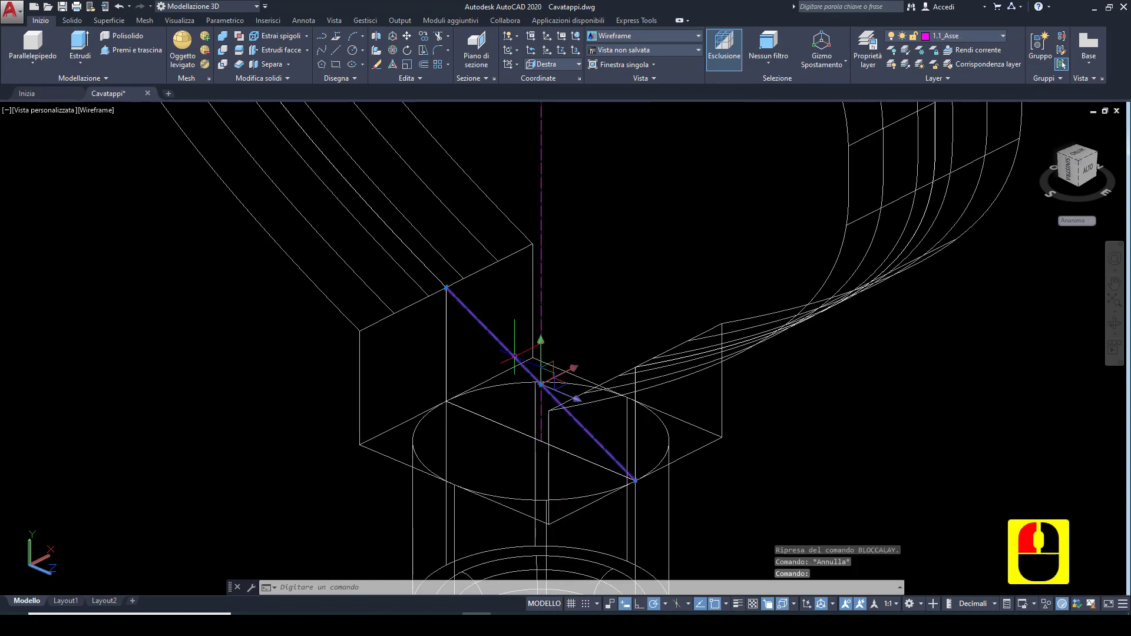
{"action": "key", "text": "Delete"}
Step: Delete the two transverse axis lines that cross the wide part of the handle, keeping the vertical axis
{"action": "scroll", "coordinate": [542, 211], "scroll_direction": "down", "scroll_amount": 2}
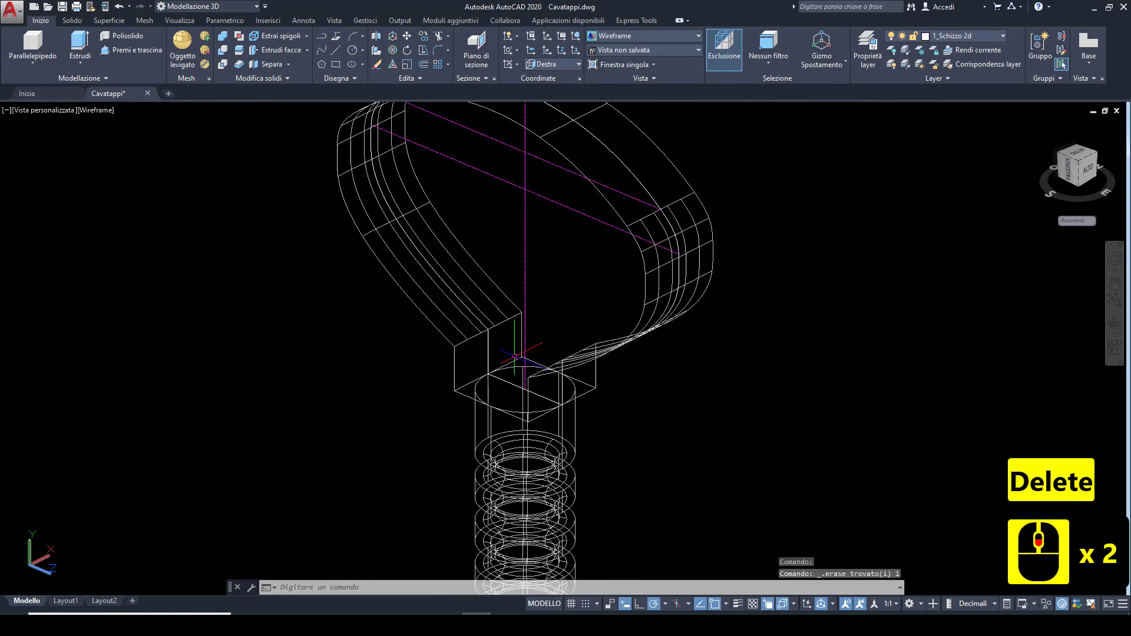
{"action": "scroll", "coordinate": [541, 211], "scroll_direction": "up", "scroll_amount": 2}
{"action": "left_click", "coordinate": [550, 140]}
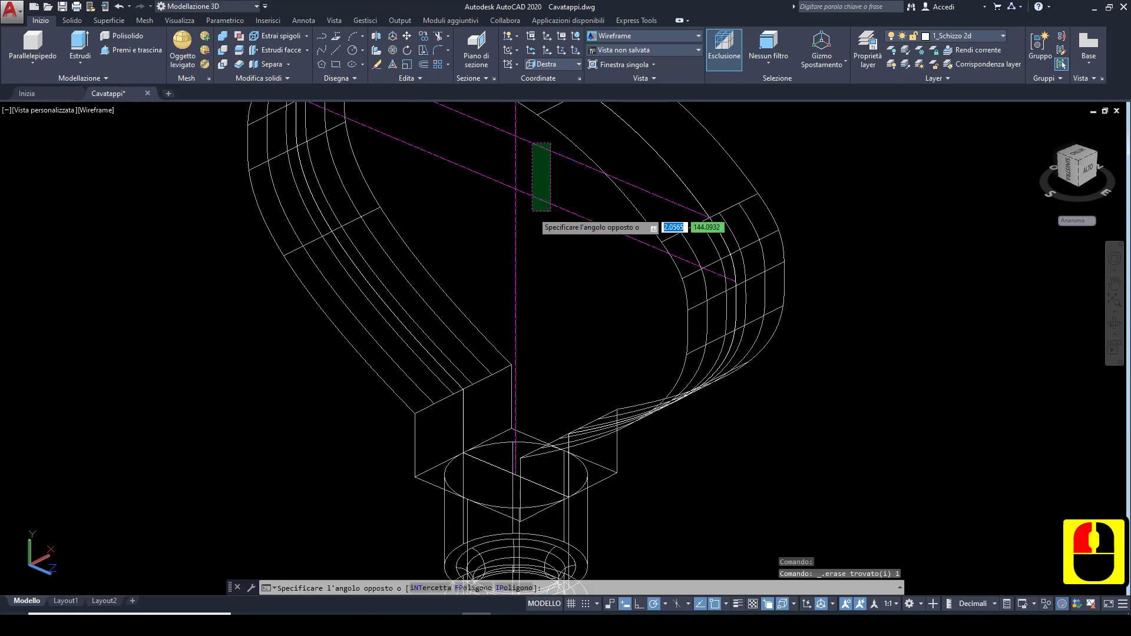
{"action": "left_click", "coordinate": [532, 211]}
{"action": "key", "text": "Delete"}
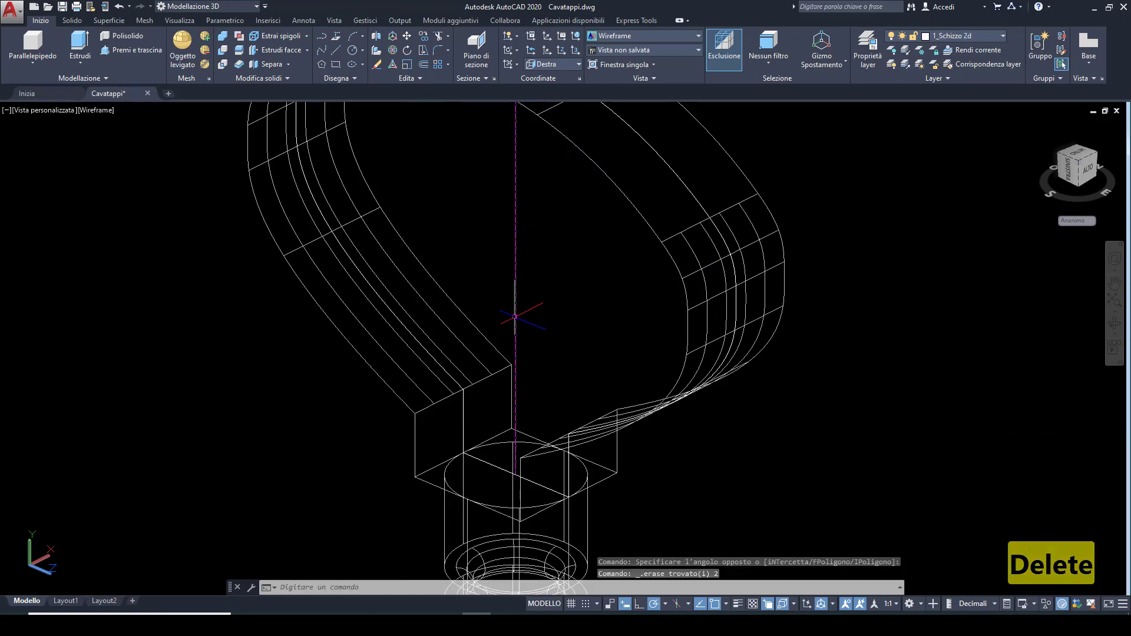
Step: Offset the handle's vertical axis line by 1.5 units towards the negative X side
{"action": "middle_click_drag", "start_coordinate": [515, 409], "coordinate": [469, 403], "text": "shift"}
{"action": "left_click", "coordinate": [1065, 166]}
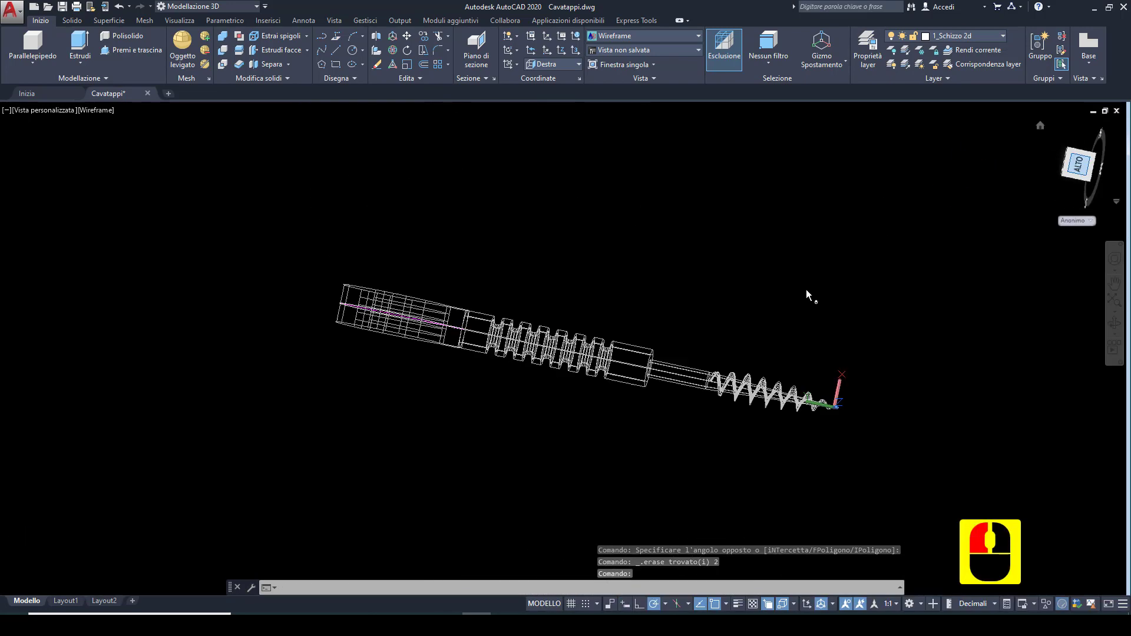
{"action": "left_click", "coordinate": [1120, 142]}
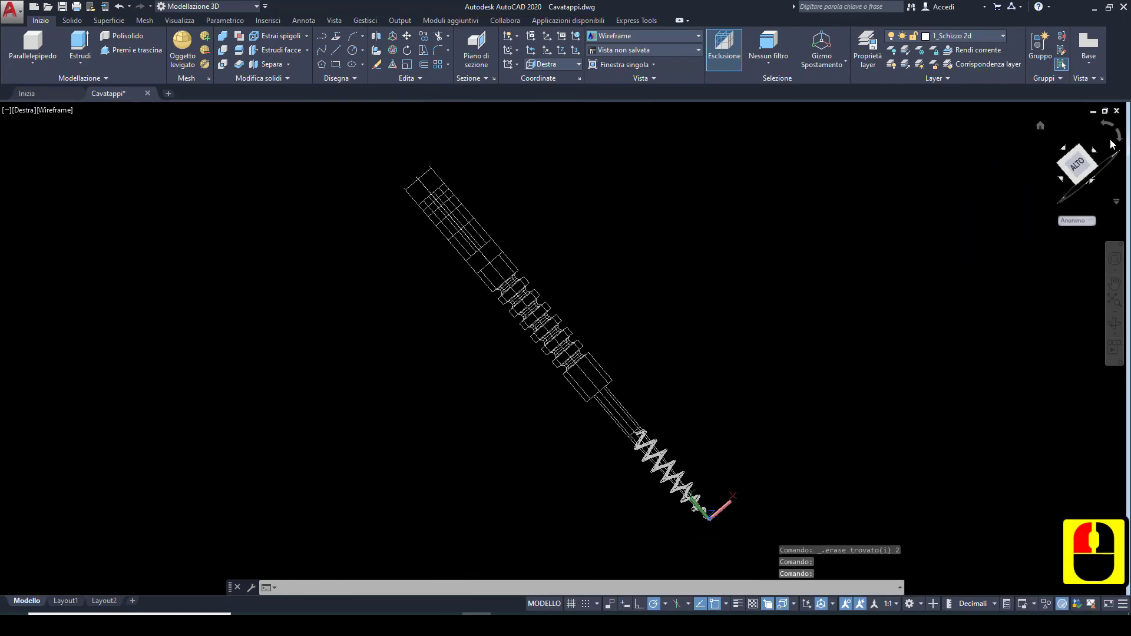
{"action": "middle_click_drag", "start_coordinate": [583, 245], "coordinate": [583, 213], "text": "shift"}
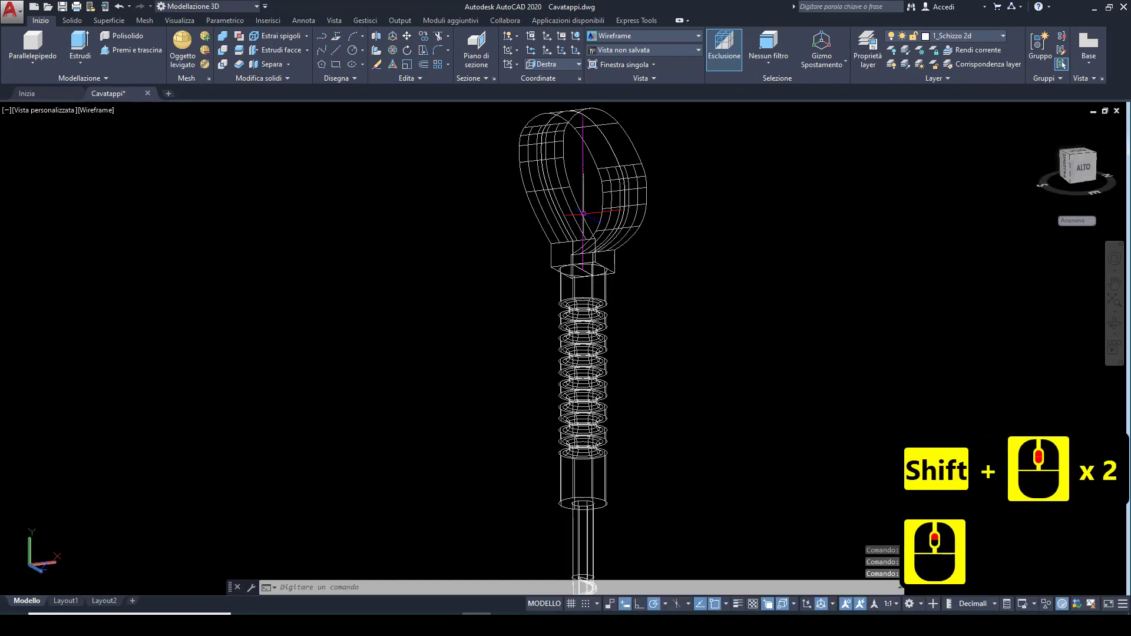
{"action": "left_click", "coordinate": [425, 64]}
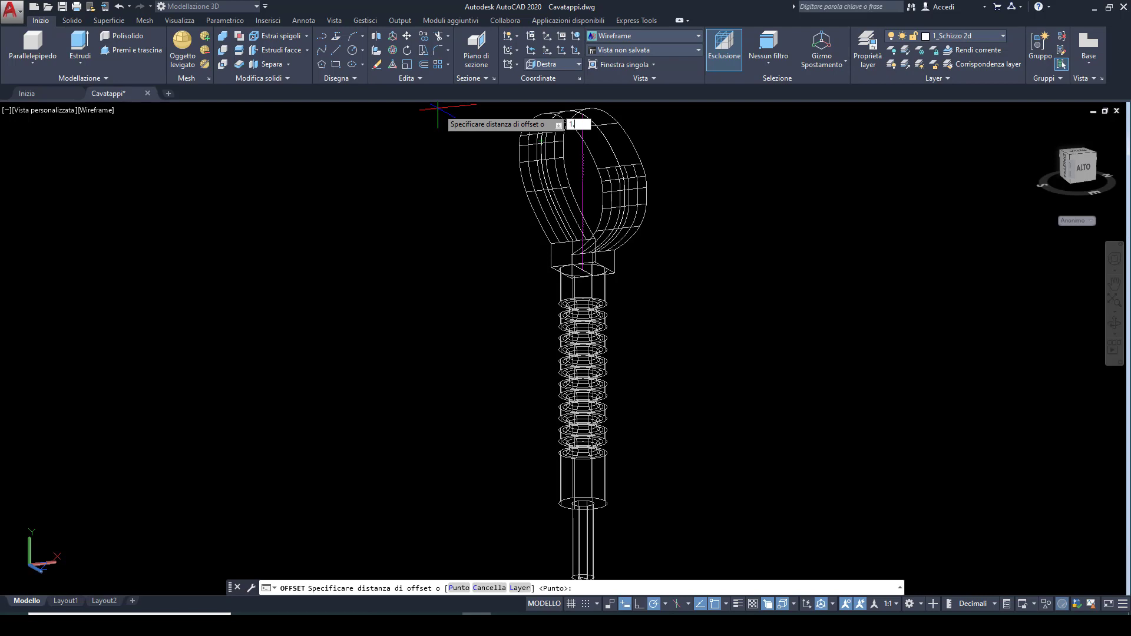
{"action": "type", "text": "1.5"}
{"action": "key", "text": "Return"}
{"action": "scroll", "coordinate": [587, 197], "scroll_direction": "up", "scroll_amount": 2}
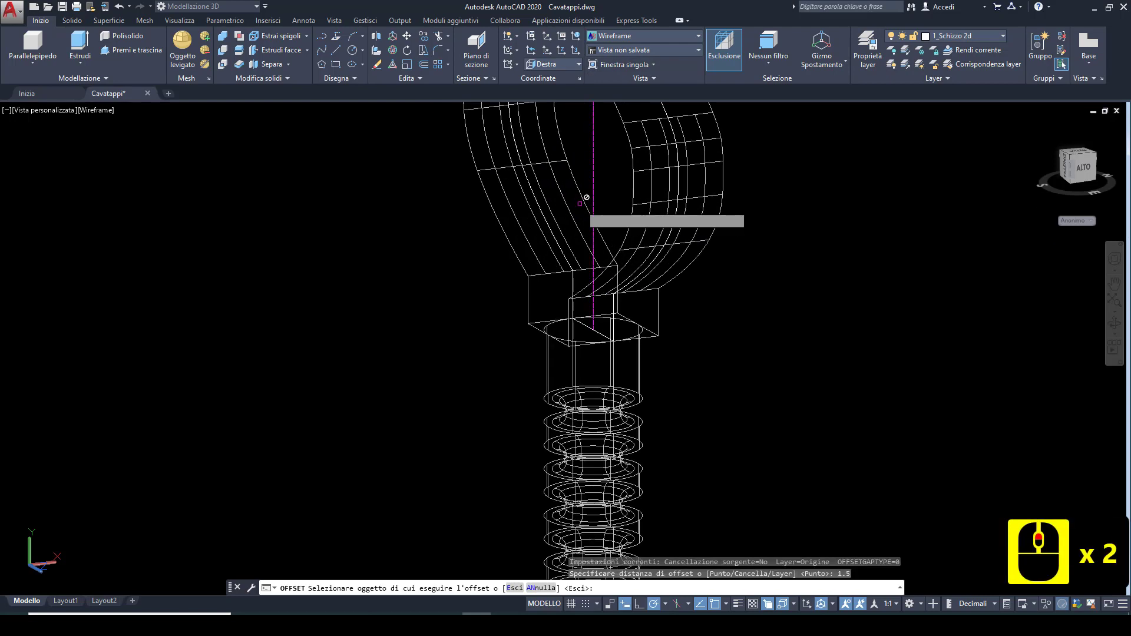
{"action": "left_click", "coordinate": [595, 195]}
{"action": "left_click", "coordinate": [594, 196]}
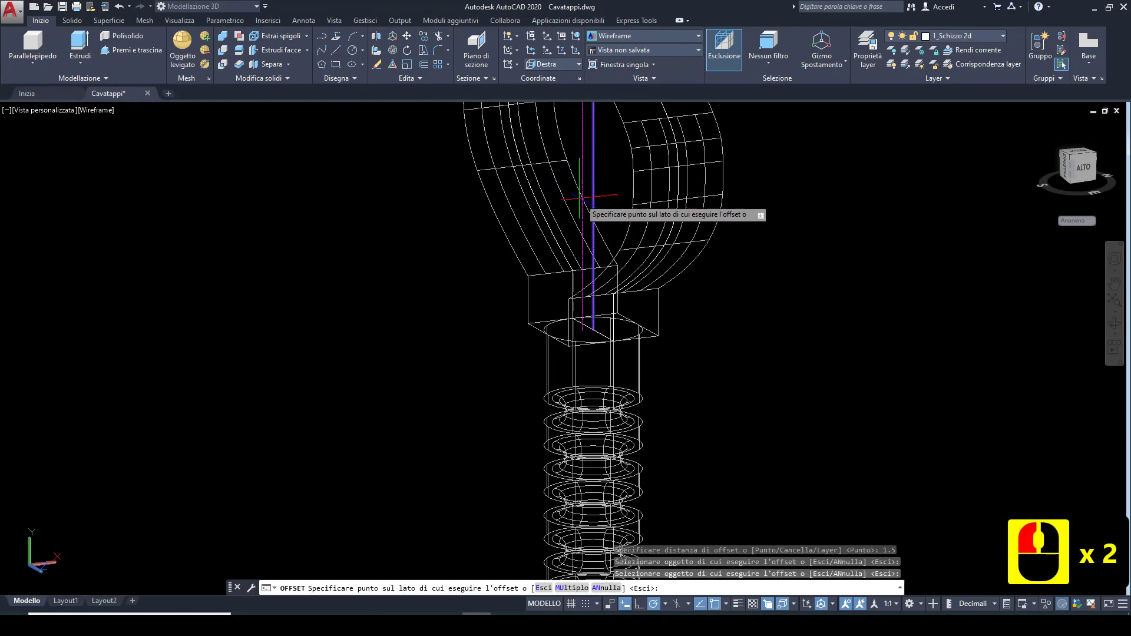
{"action": "left_click", "coordinate": [566, 200]}
{"action": "key", "text": "Escape"}
{"action": "key", "text": "Escape"}
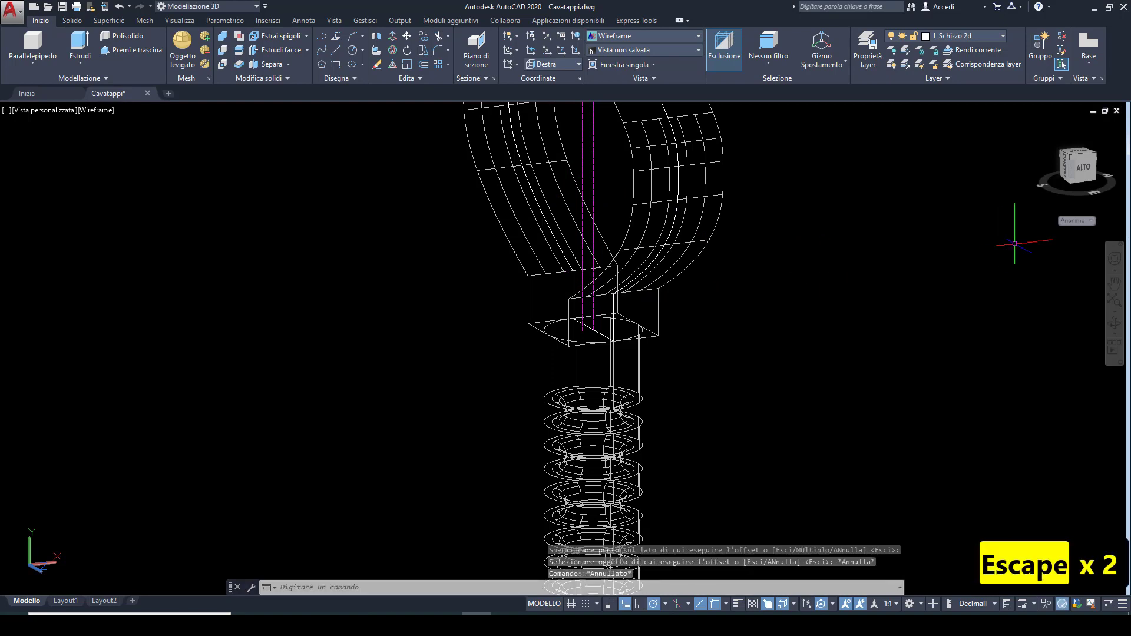
Step: Draw a 10-unit vertical line in the right view, upward from the upper outer corner of the handle's base block
{"action": "left_click", "coordinate": [1088, 175]}
{"action": "scroll", "coordinate": [534, 197], "scroll_direction": "up", "scroll_amount": 3}
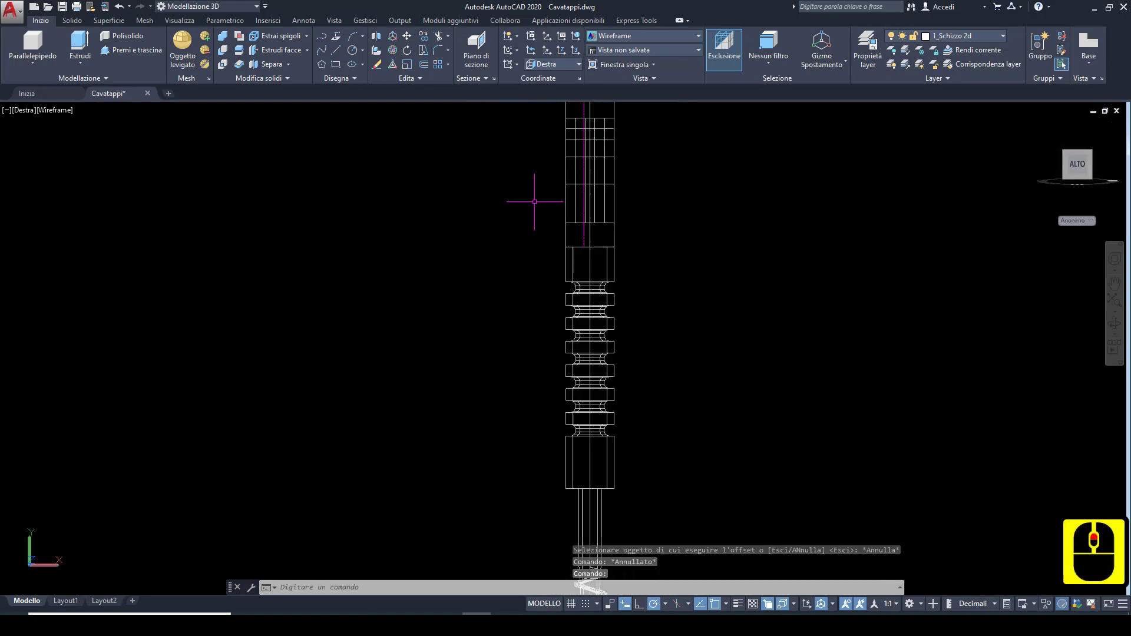
{"action": "scroll", "coordinate": [589, 204], "scroll_direction": "up", "scroll_amount": 1}
{"action": "middle_click_drag", "start_coordinate": [590, 220], "coordinate": [470, 270]}
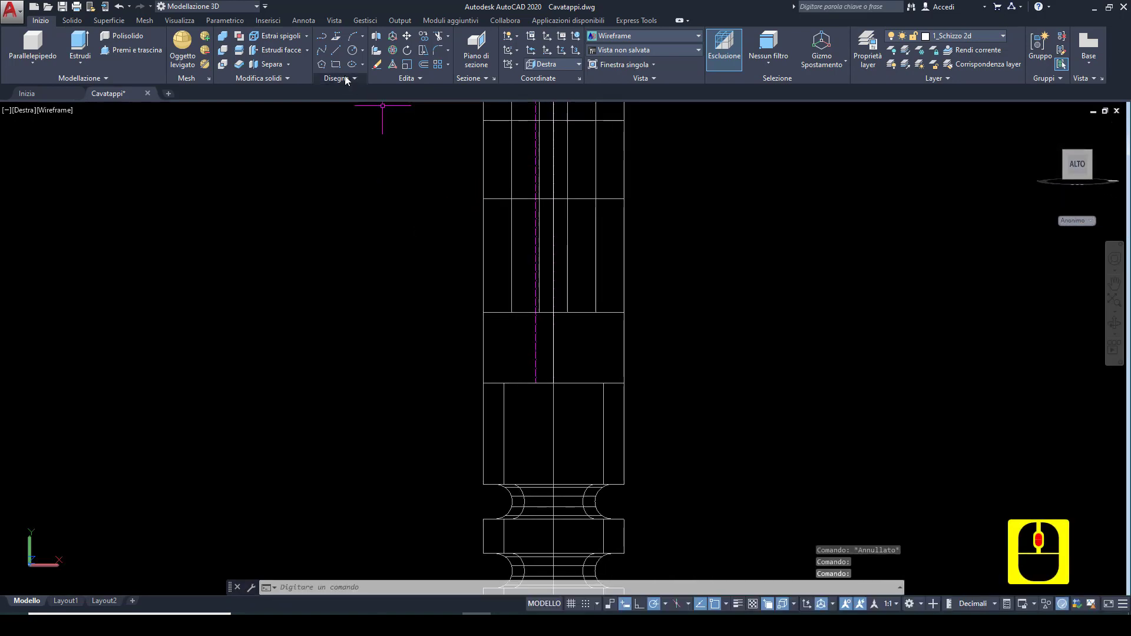
{"action": "left_click", "coordinate": [335, 51]}
{"action": "scroll", "coordinate": [463, 315], "scroll_direction": "up", "scroll_amount": 2}
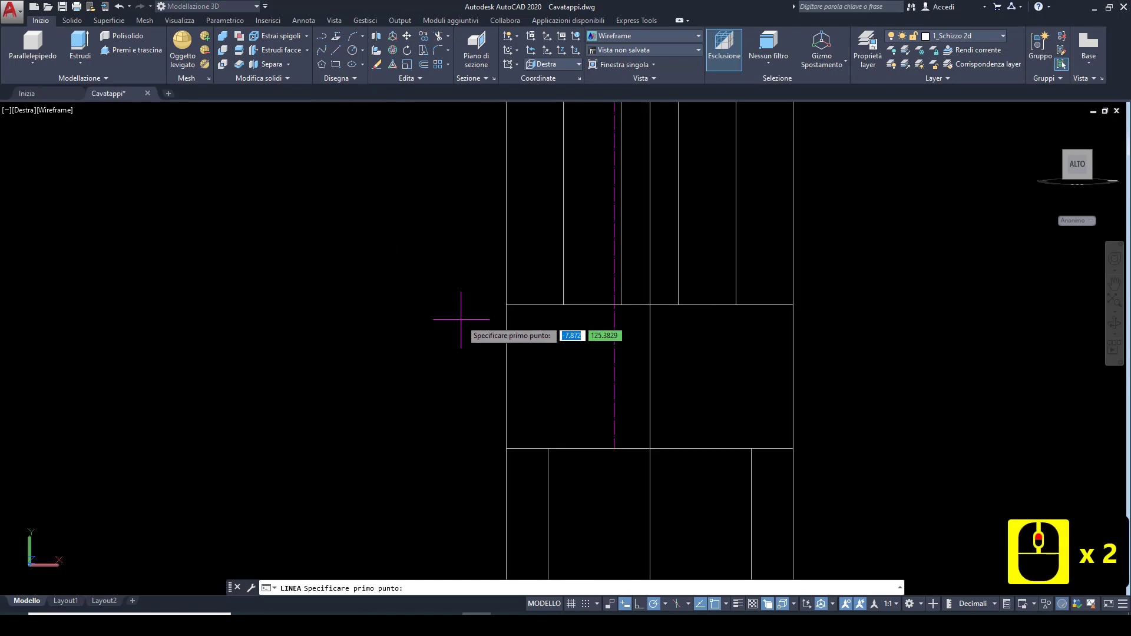
{"action": "left_click", "coordinate": [506, 304]}
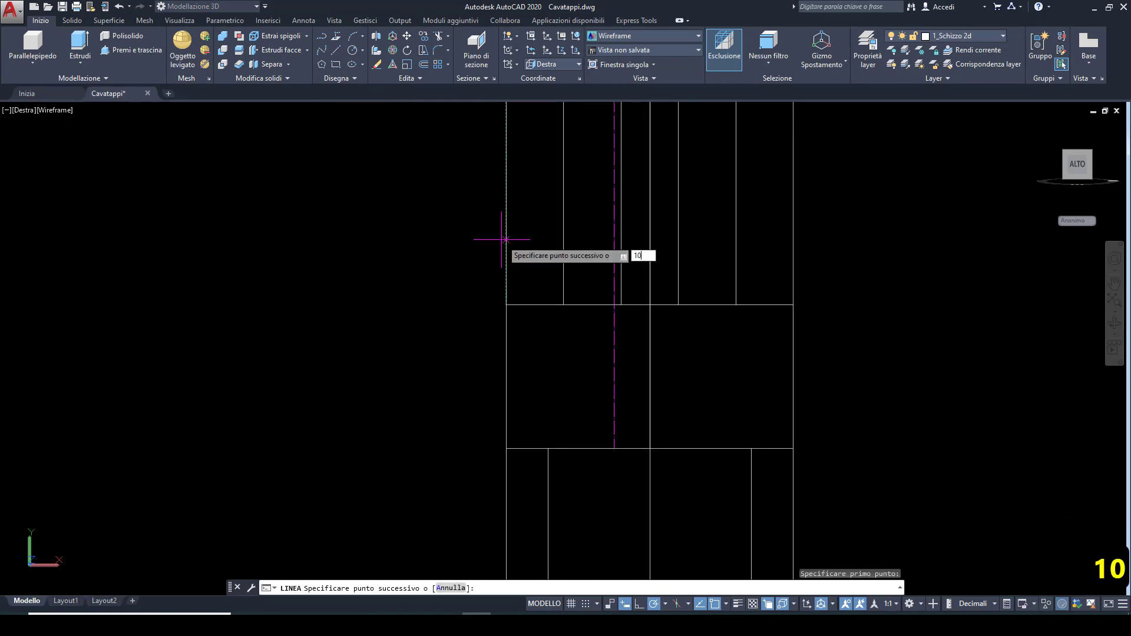
{"action": "type", "text": "10"}
{"action": "key", "text": "Return"}
{"action": "scroll", "coordinate": [505, 235], "scroll_direction": "down", "scroll_amount": 2}
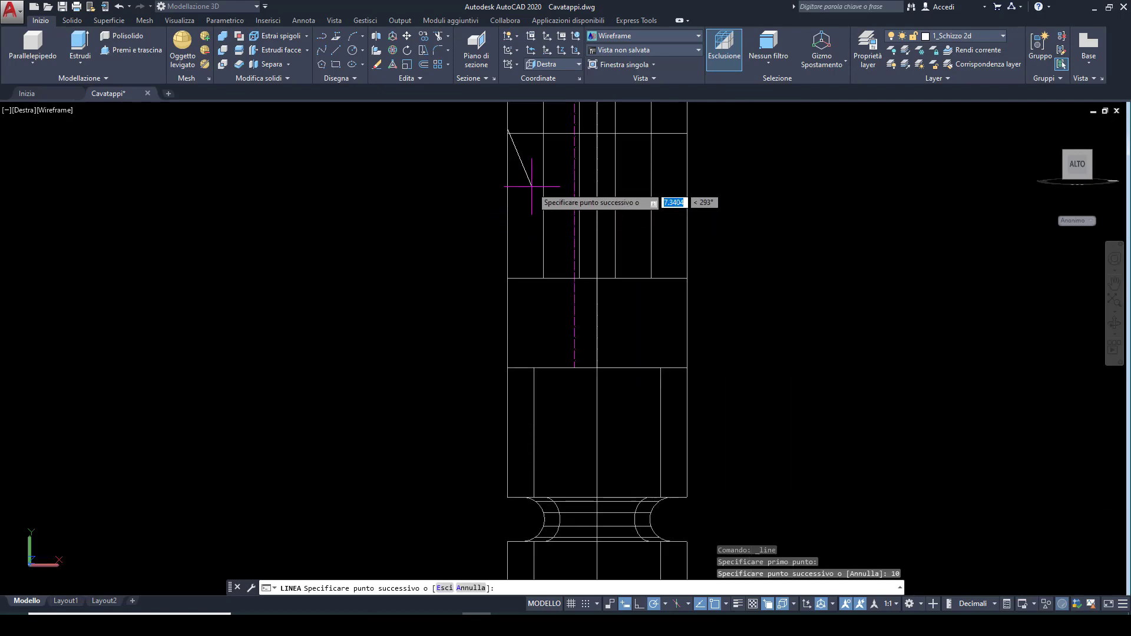
{"action": "middle_click_drag", "start_coordinate": [538, 183], "coordinate": [613, 261], "text": "shift"}
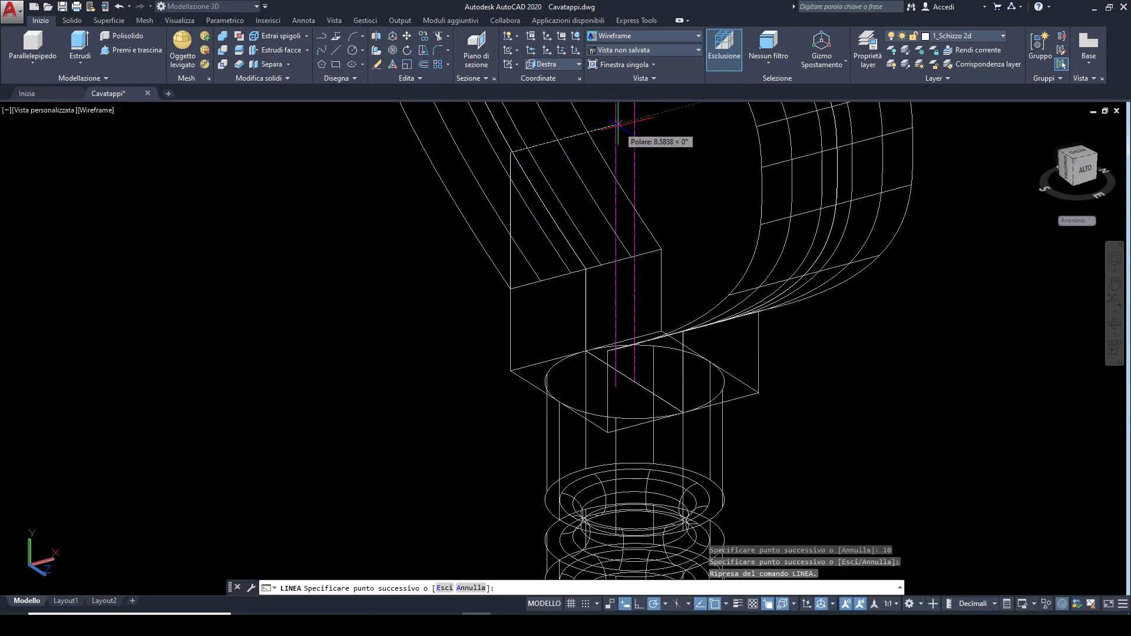
{"action": "key", "text": "Escape"}
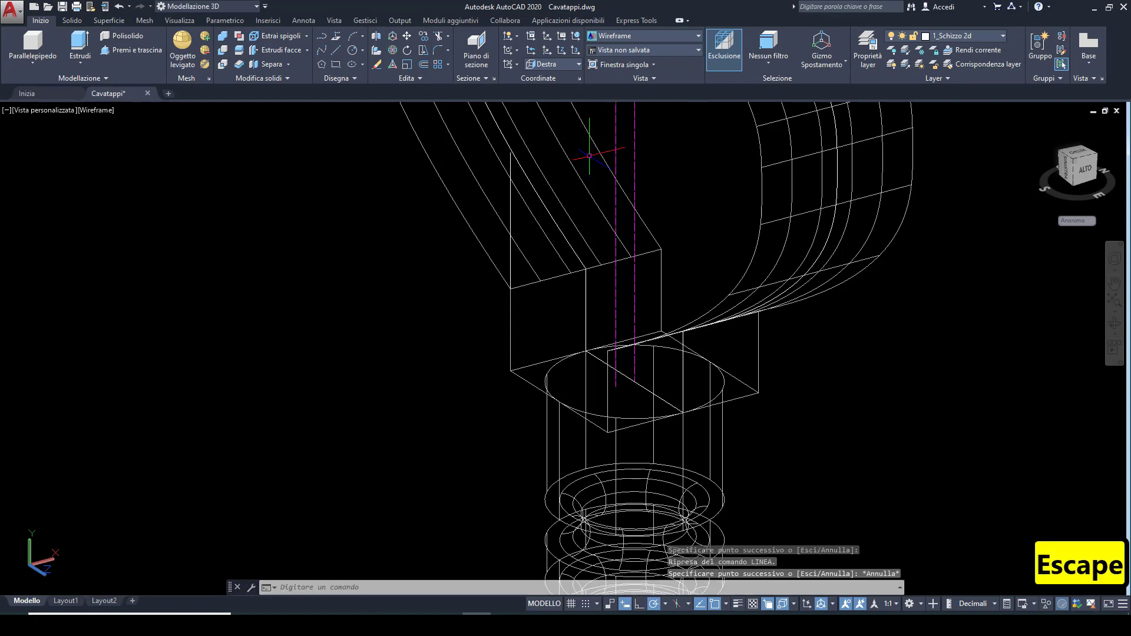
Step: Draw a line along the depth direction between the two upper corners on the side of the handle's base block
{"action": "left_click", "coordinate": [338, 49]}
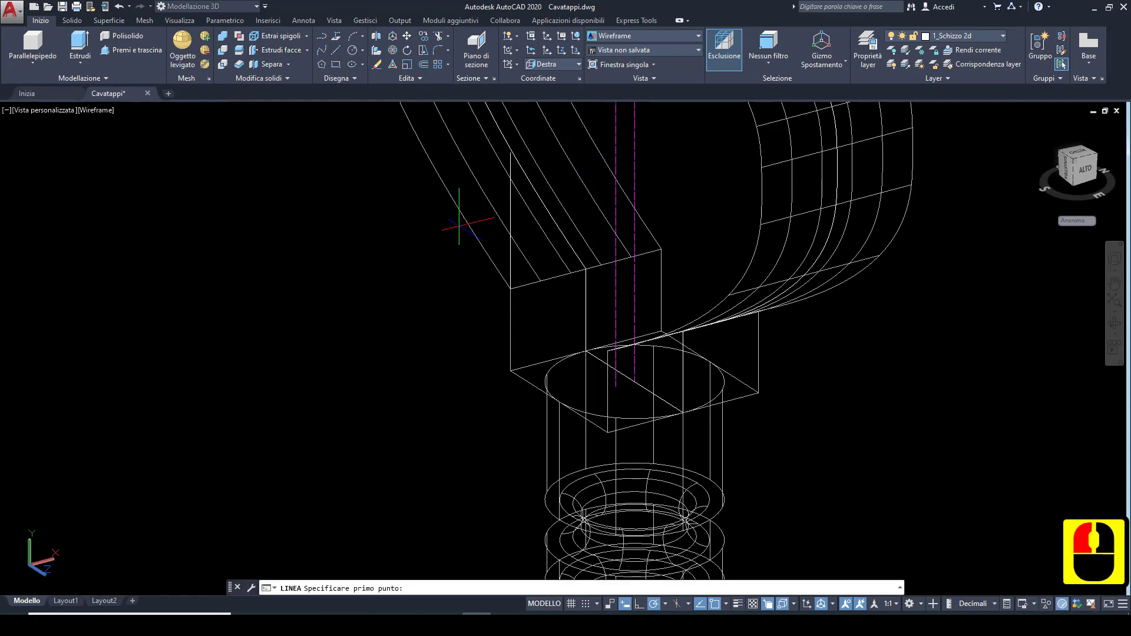
{"action": "left_click", "coordinate": [510, 289]}
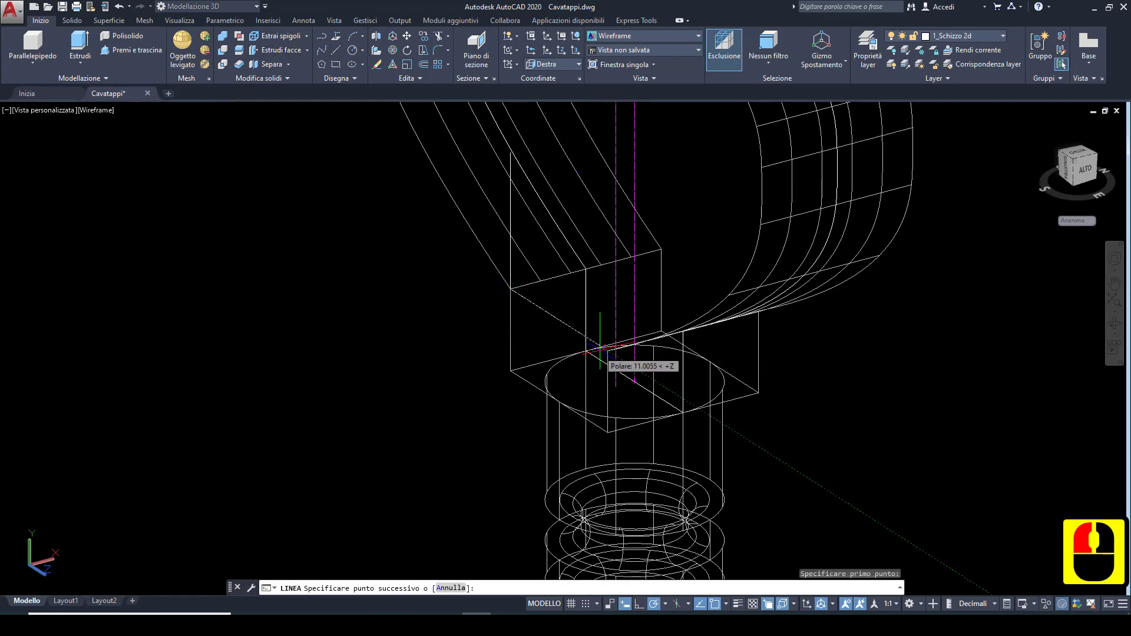
{"action": "key", "text": "Escape"}
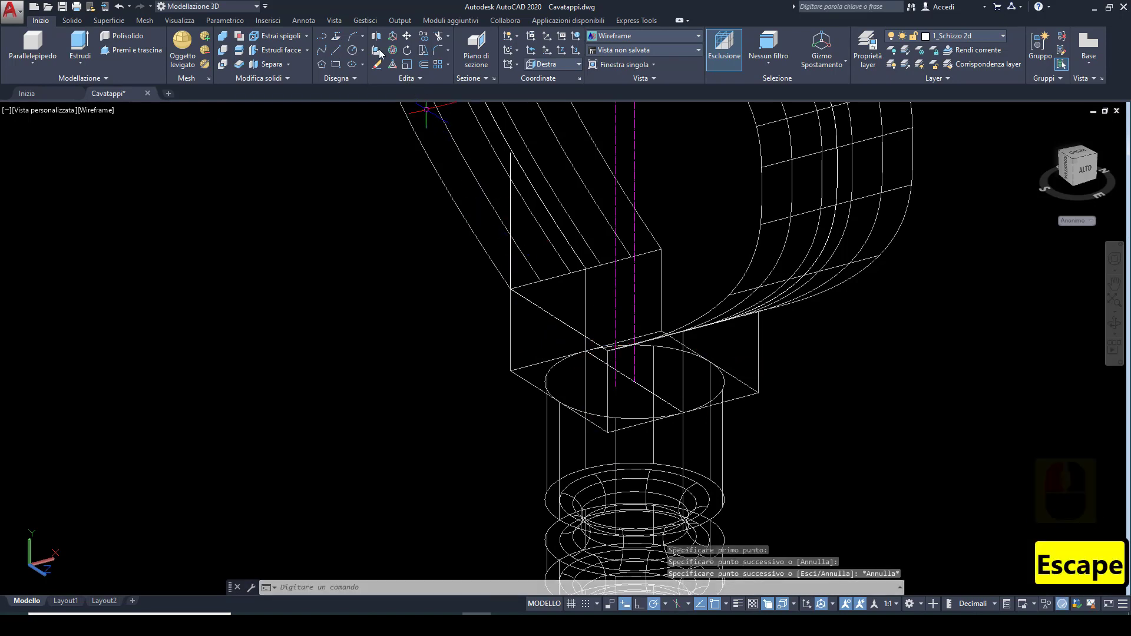
Step: Move the 10-unit vertical line by its lower endpoint to the midpoint of the line across the base block
{"action": "left_click", "coordinate": [406, 39]}
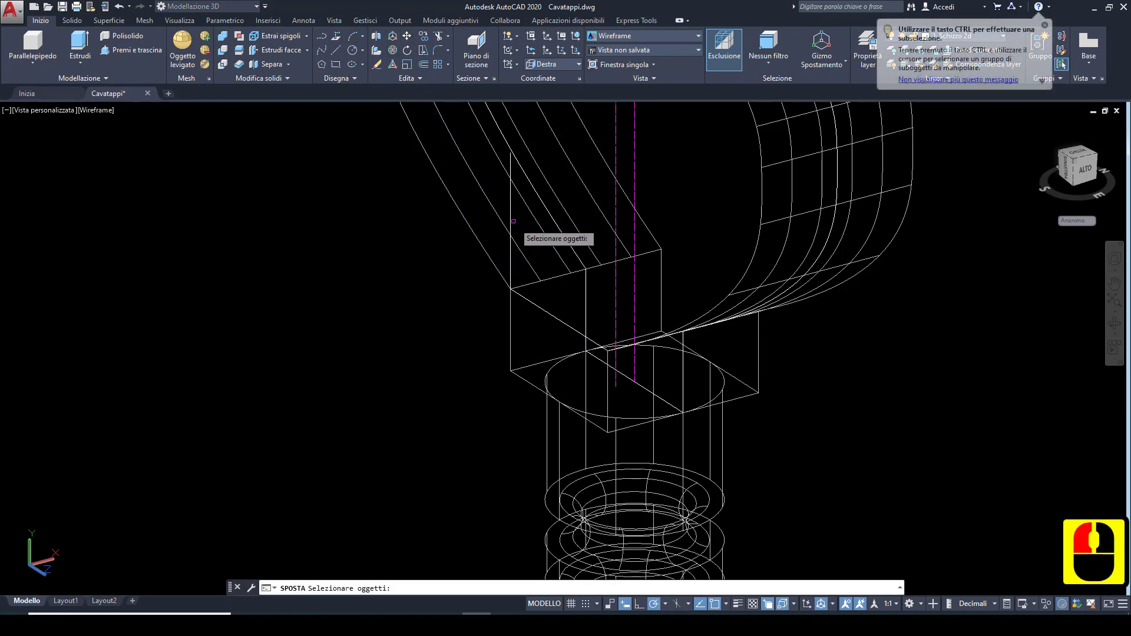
{"action": "left_click", "coordinate": [510, 254]}
{"action": "right_click", "coordinate": [512, 277]}
{"action": "left_click", "coordinate": [511, 288]}
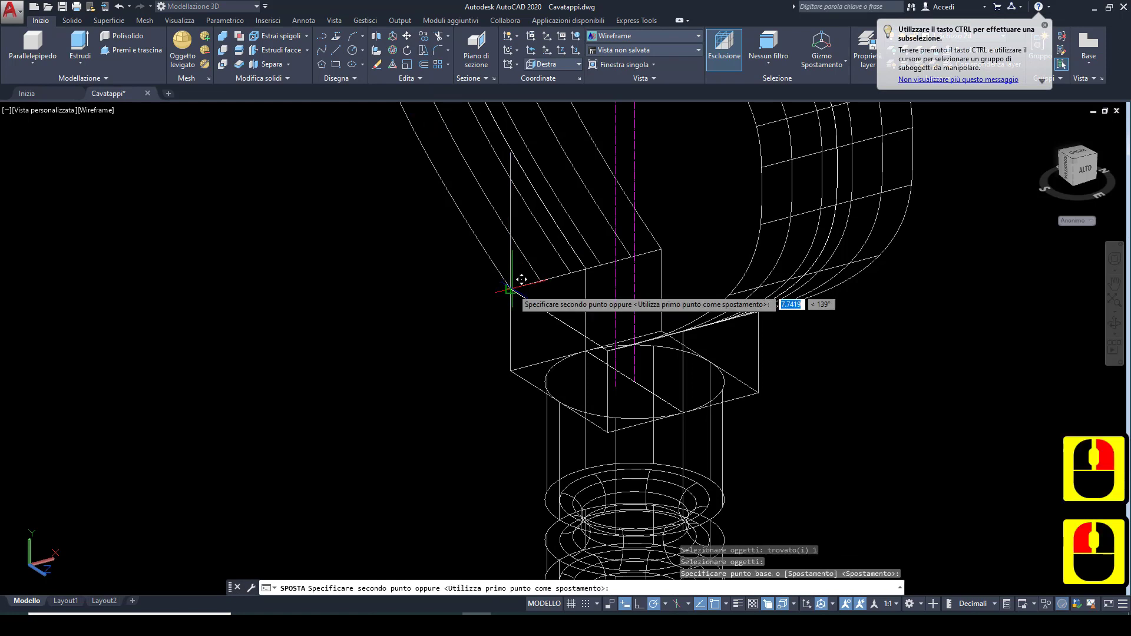
{"action": "left_click", "coordinate": [555, 320]}
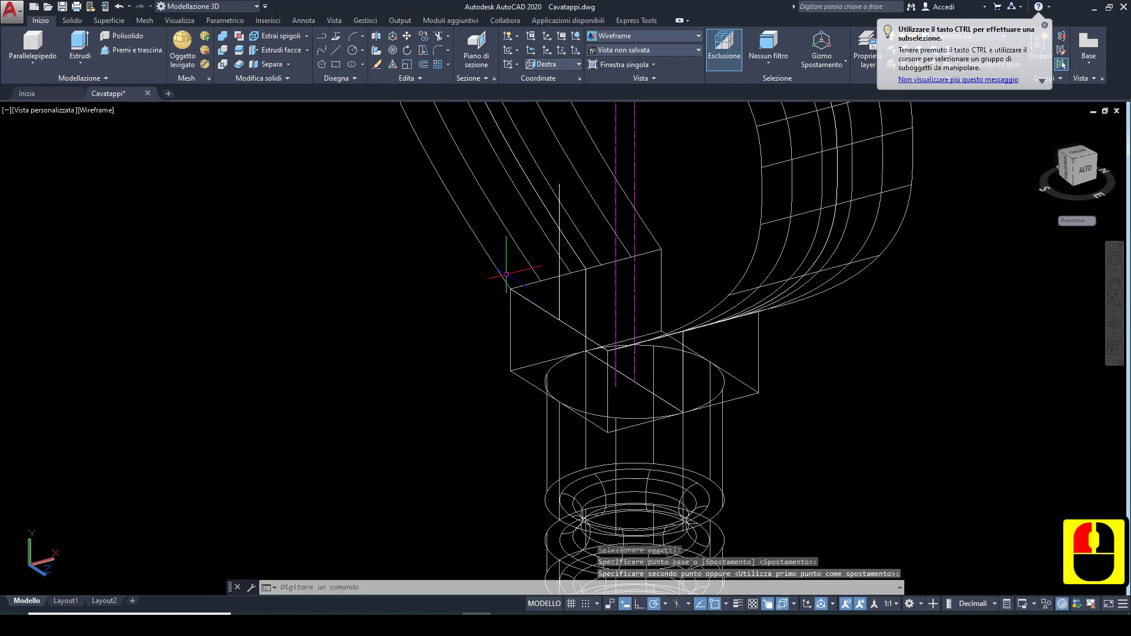
Step: Draw a horizontal line between the offset axis and the 10-unit line's upper end, plus a slanted line down to its lower end
{"action": "left_click", "coordinate": [337, 50]}
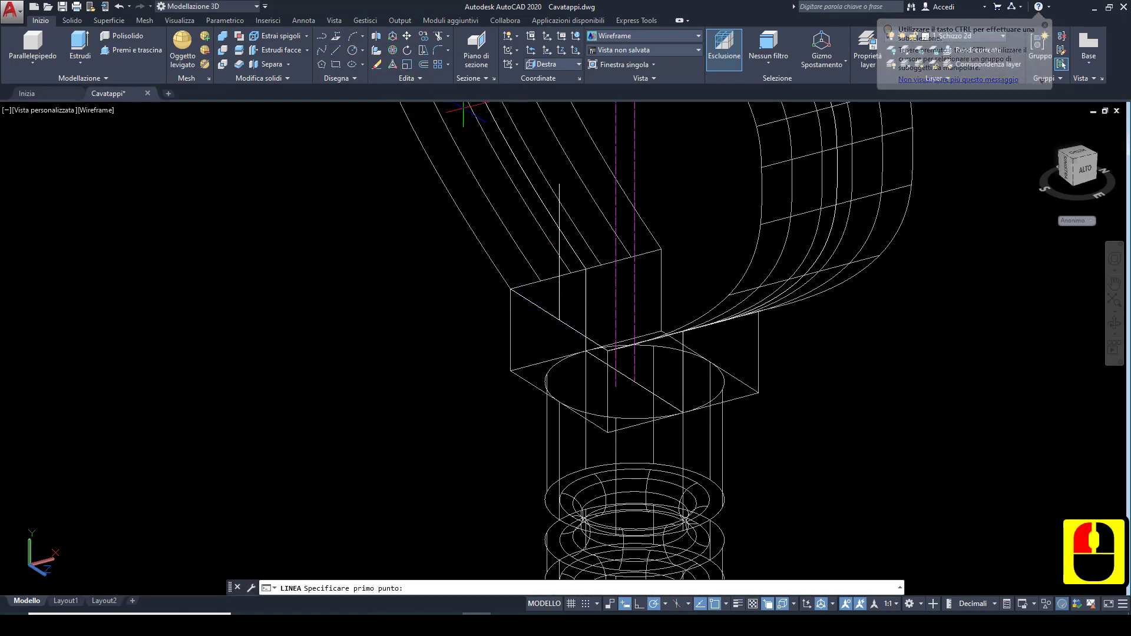
{"action": "left_click", "coordinate": [618, 168]}
{"action": "scroll", "coordinate": [600, 260], "scroll_direction": "down", "scroll_amount": 2}
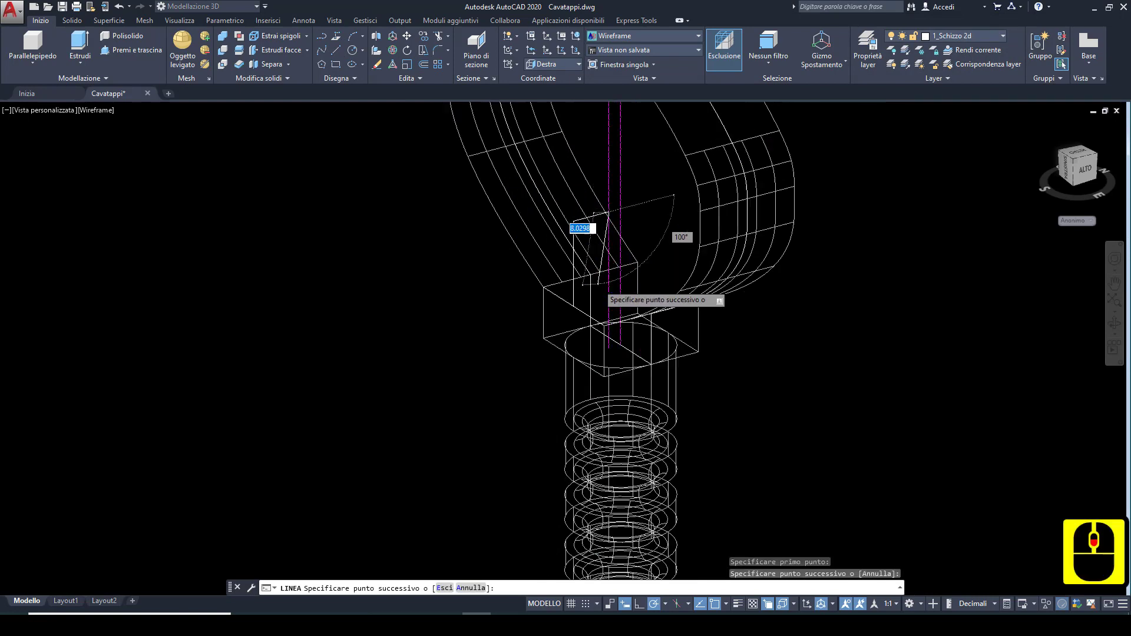
{"action": "scroll", "coordinate": [565, 306], "scroll_direction": "up", "scroll_amount": 3}
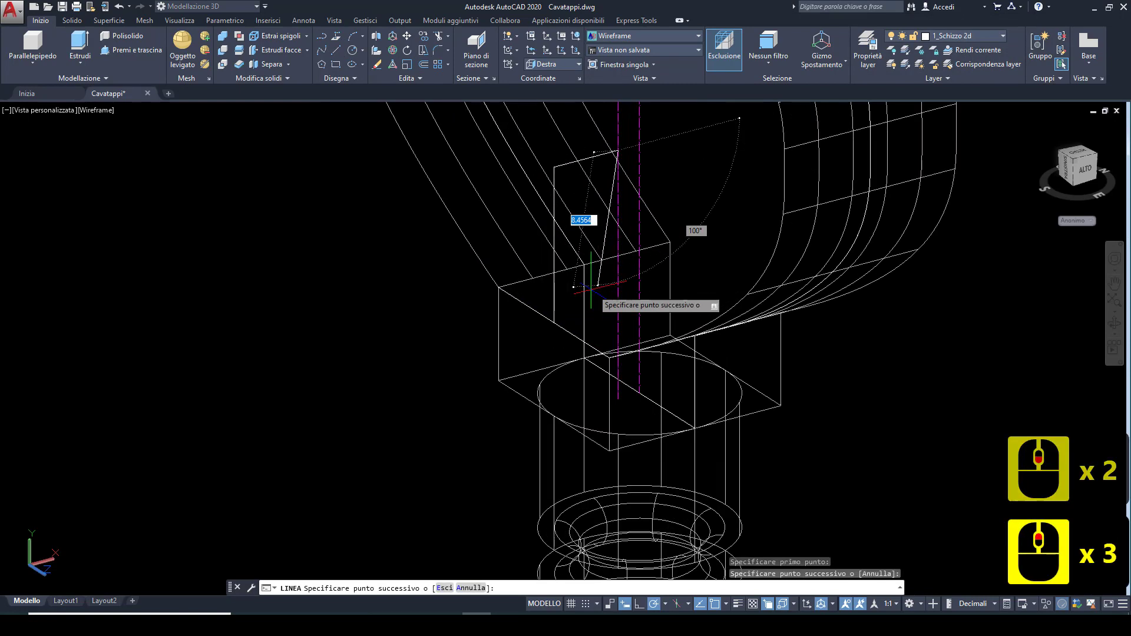
{"action": "left_click", "coordinate": [553, 324]}
{"action": "scroll", "coordinate": [553, 323], "scroll_direction": "down", "scroll_amount": 3}
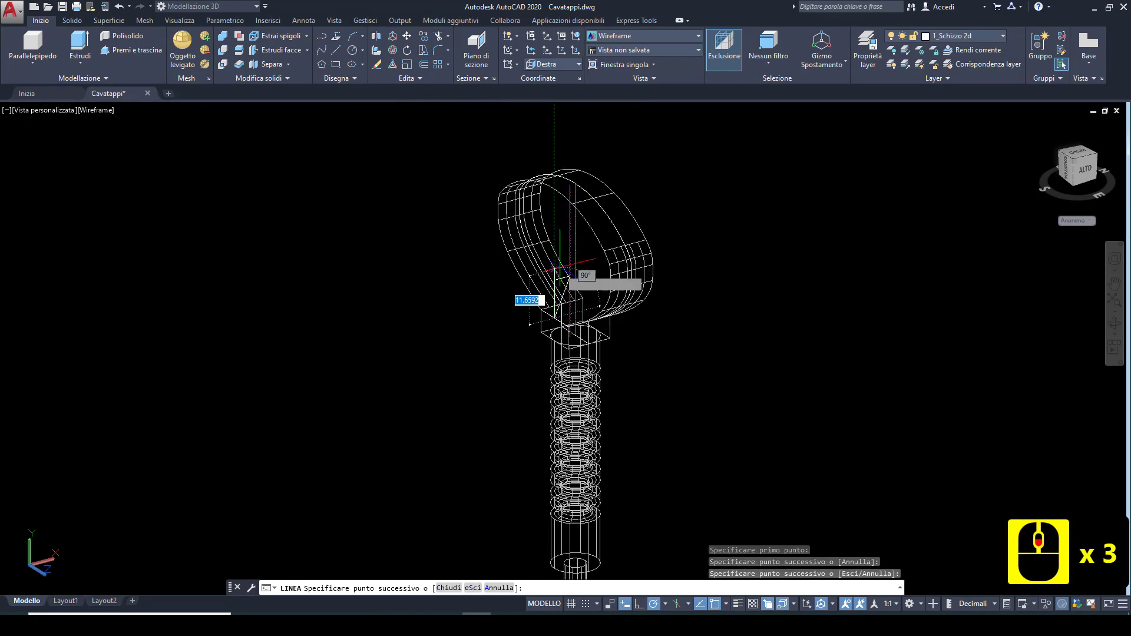
{"action": "scroll", "coordinate": [554, 277], "scroll_direction": "up", "scroll_amount": 2}
{"action": "key", "text": "Escape"}
Step: Draw a vertical line from the upper end of the 10-unit line up past the top of the handle
{"action": "key", "text": "Return"}
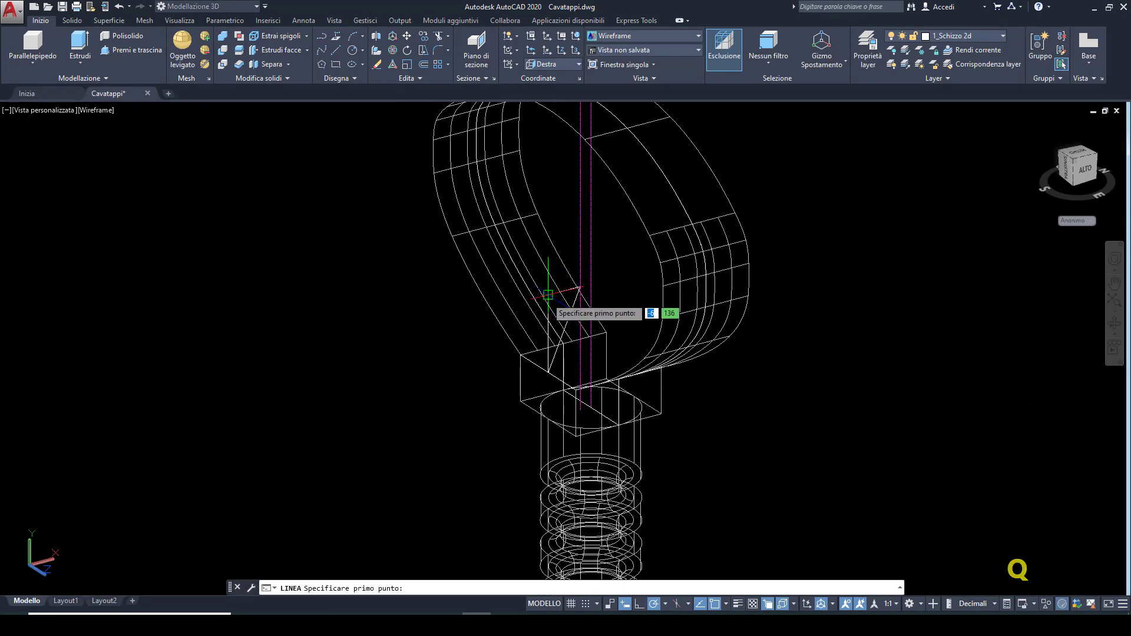
{"action": "left_click", "coordinate": [548, 295]}
{"action": "scroll", "coordinate": [548, 295], "scroll_direction": "down", "scroll_amount": 2}
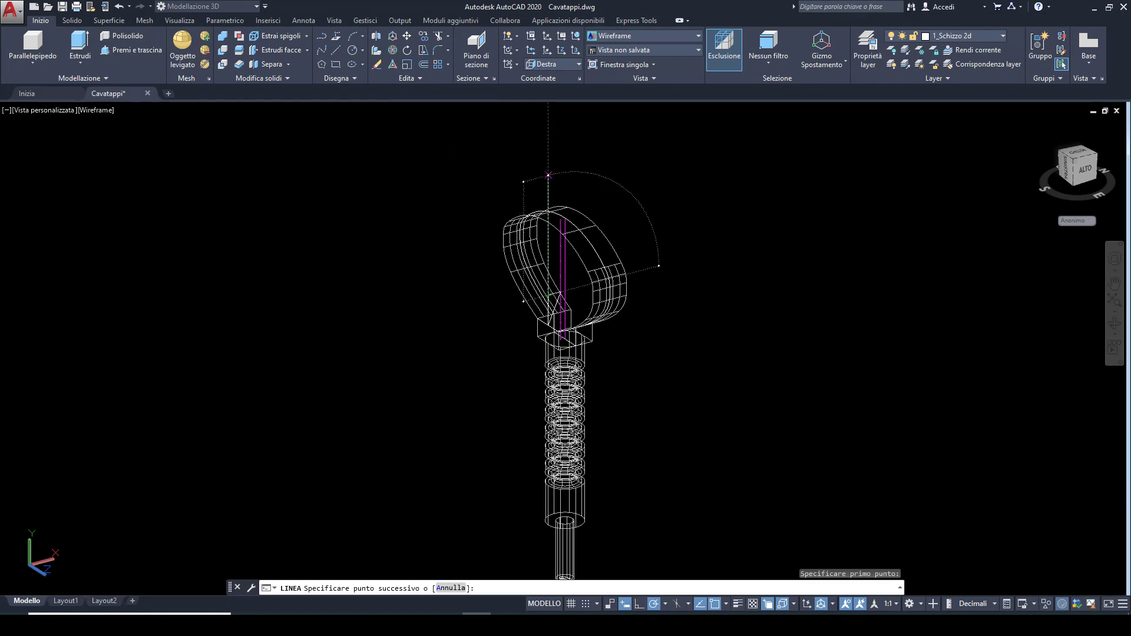
{"action": "left_click", "coordinate": [548, 175]}
{"action": "key", "text": "Escape"}
{"action": "scroll", "coordinate": [548, 175], "scroll_direction": "up", "scroll_amount": 3}
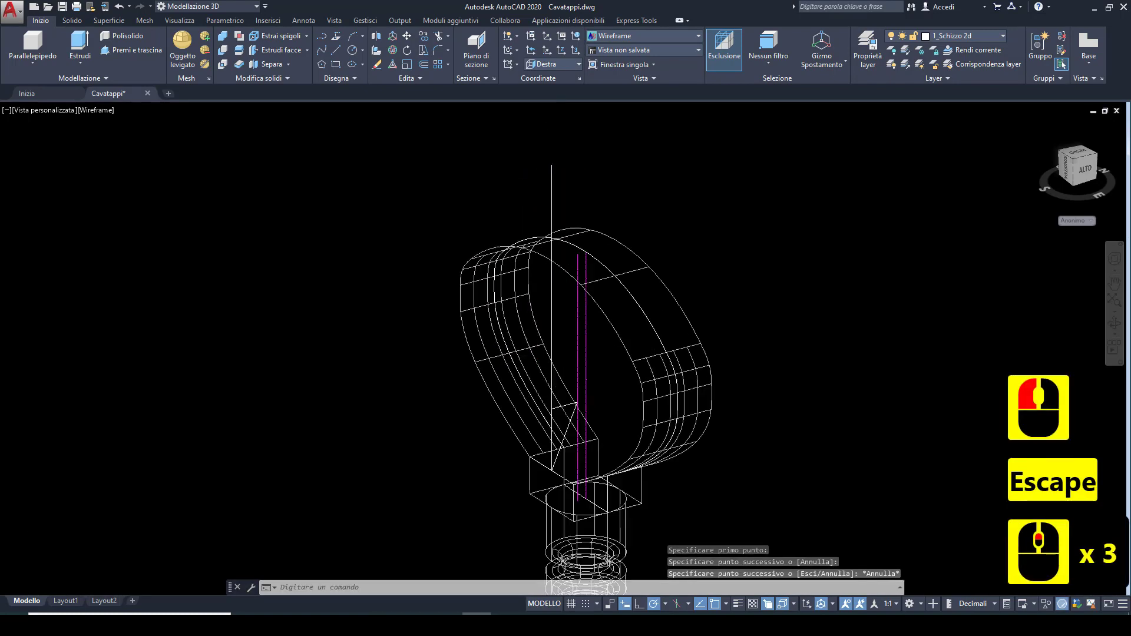
Step: Draw a horizontal line from the tall line's upper end to the offset axis, continuing vertically down to the slanted line's upper end
{"action": "left_click", "coordinate": [335, 51]}
{"action": "left_click", "coordinate": [552, 165]}
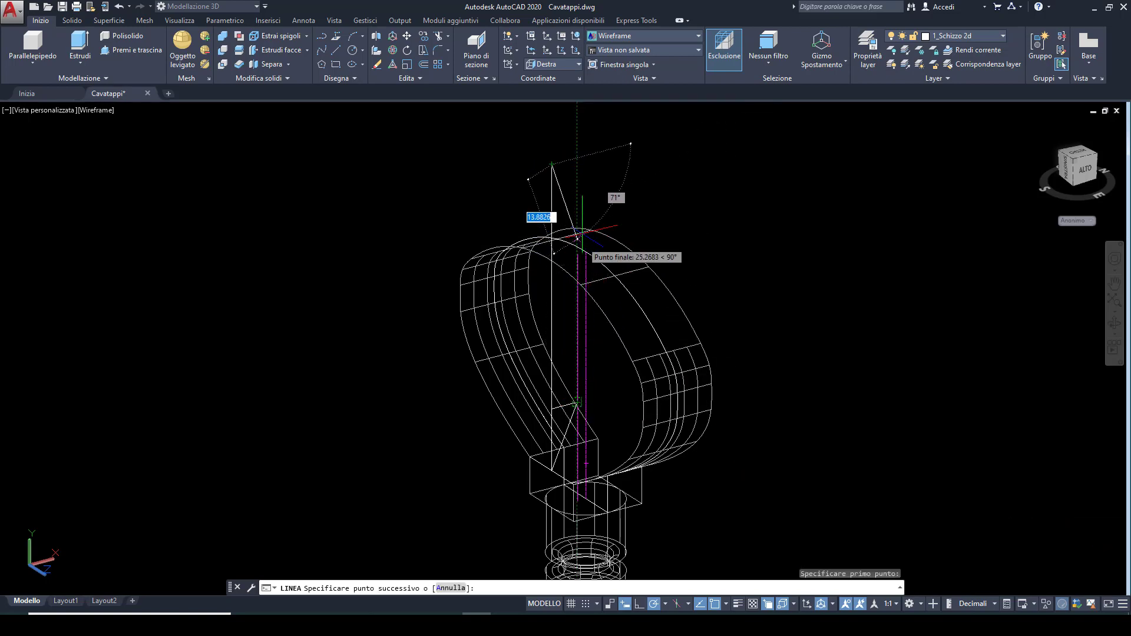
{"action": "left_click", "coordinate": [577, 158]}
{"action": "scroll", "coordinate": [580, 383], "scroll_direction": "up", "scroll_amount": 2}
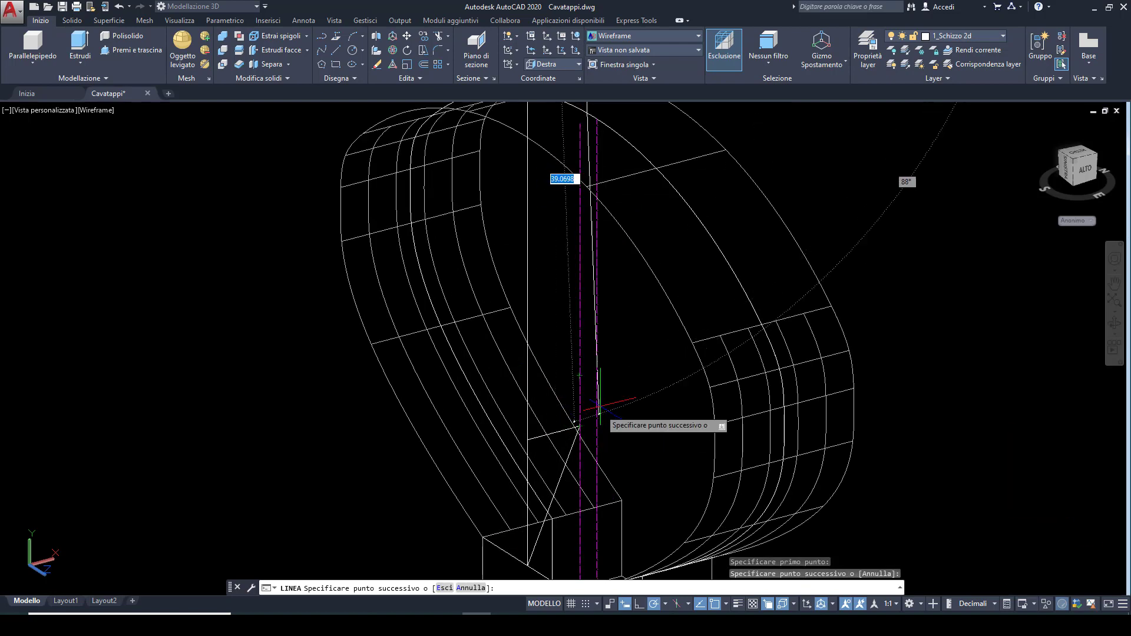
{"action": "scroll", "coordinate": [580, 425], "scroll_direction": "up", "scroll_amount": 2}
{"action": "left_click", "coordinate": [540, 444]}
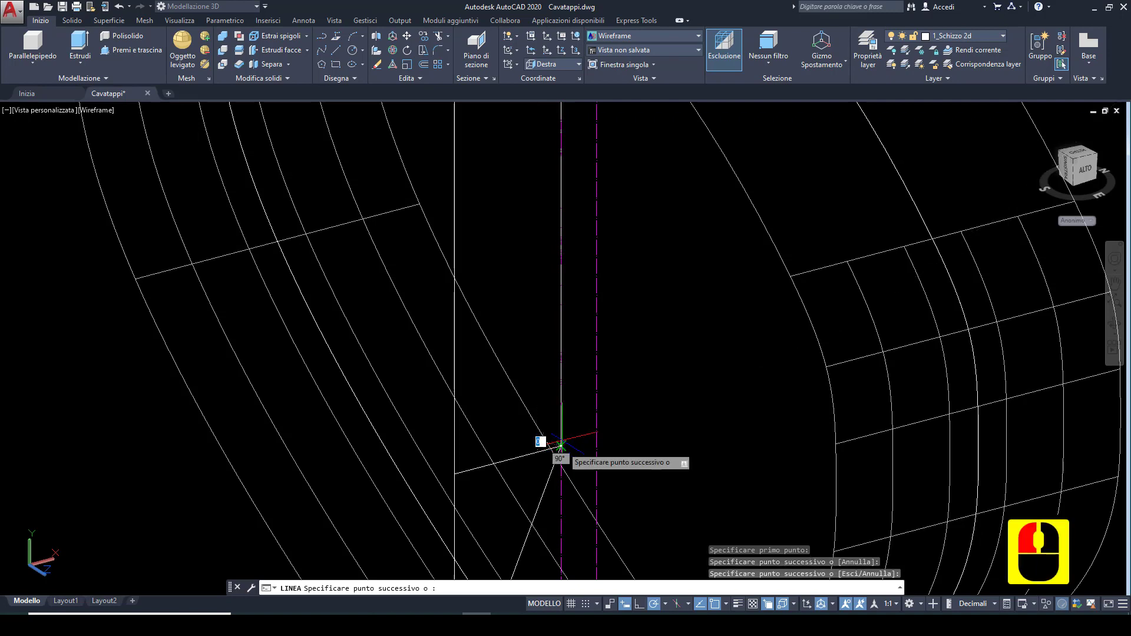
{"action": "scroll", "coordinate": [566, 430], "scroll_direction": "down", "scroll_amount": 3}
{"action": "key", "text": "Escape"}
Step: Delete the offset axis line and the short horizontal construction line above the slanted segment
{"action": "scroll", "coordinate": [561, 345], "scroll_direction": "down", "scroll_amount": 1}
{"action": "scroll", "coordinate": [550, 335], "scroll_direction": "up", "scroll_amount": 1}
{"action": "scroll", "coordinate": [550, 334], "scroll_direction": "down", "scroll_amount": 2}
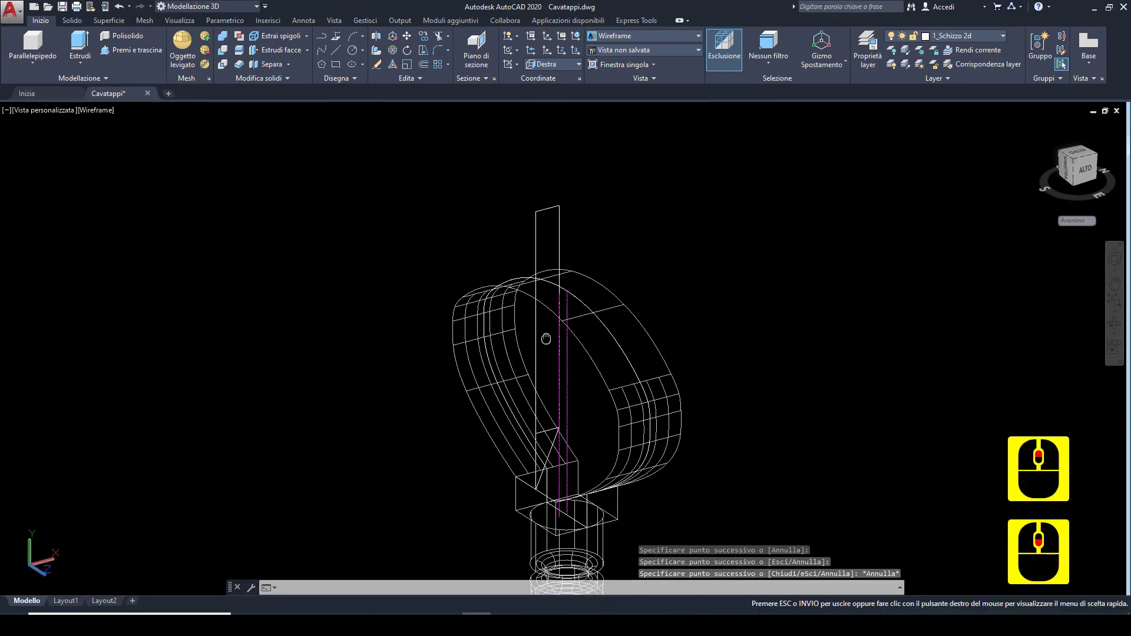
{"action": "scroll", "coordinate": [552, 418], "scroll_direction": "up", "scroll_amount": 4}
{"action": "left_click", "coordinate": [553, 418]}
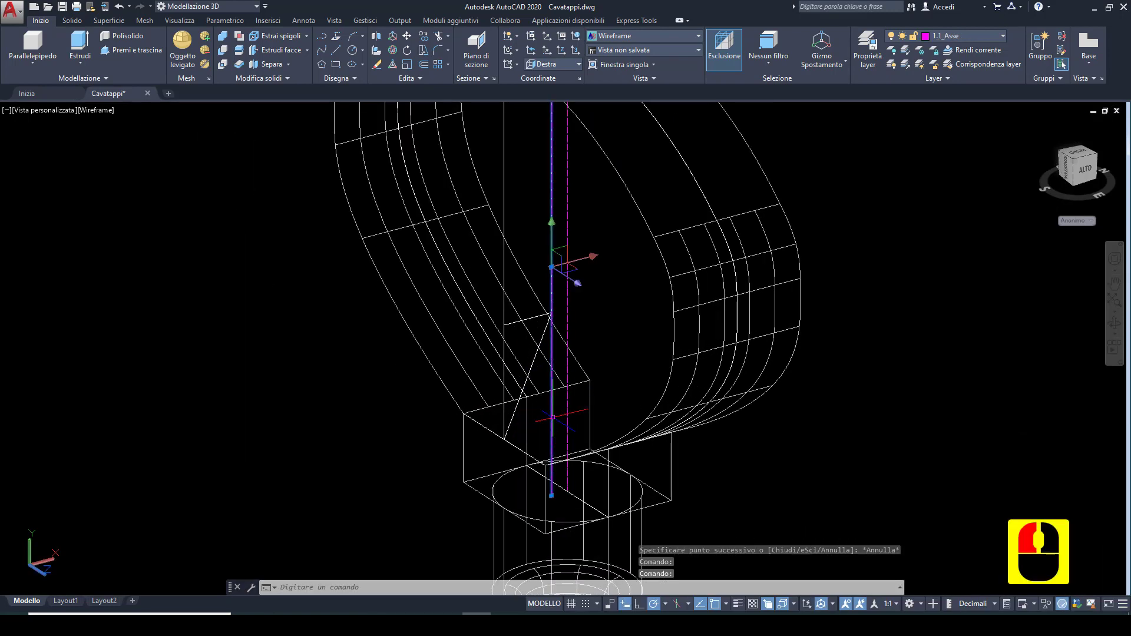
{"action": "key", "text": "Delete"}
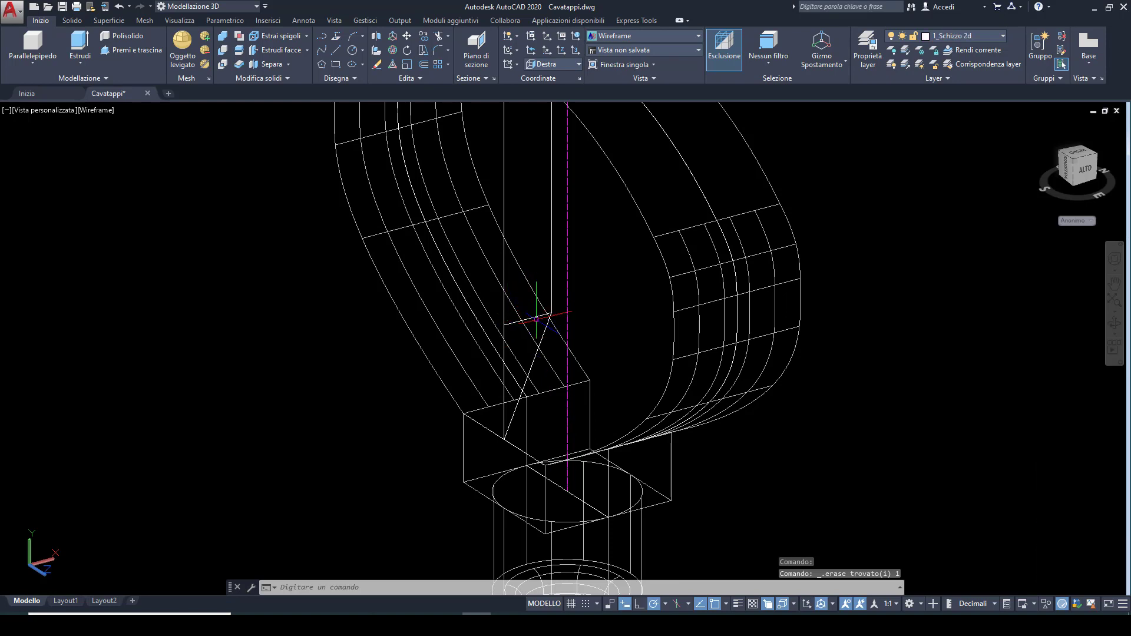
{"action": "left_click", "coordinate": [530, 319]}
{"action": "key", "text": "Delete"}
{"action": "scroll", "coordinate": [540, 351], "scroll_direction": "down", "scroll_amount": 2}
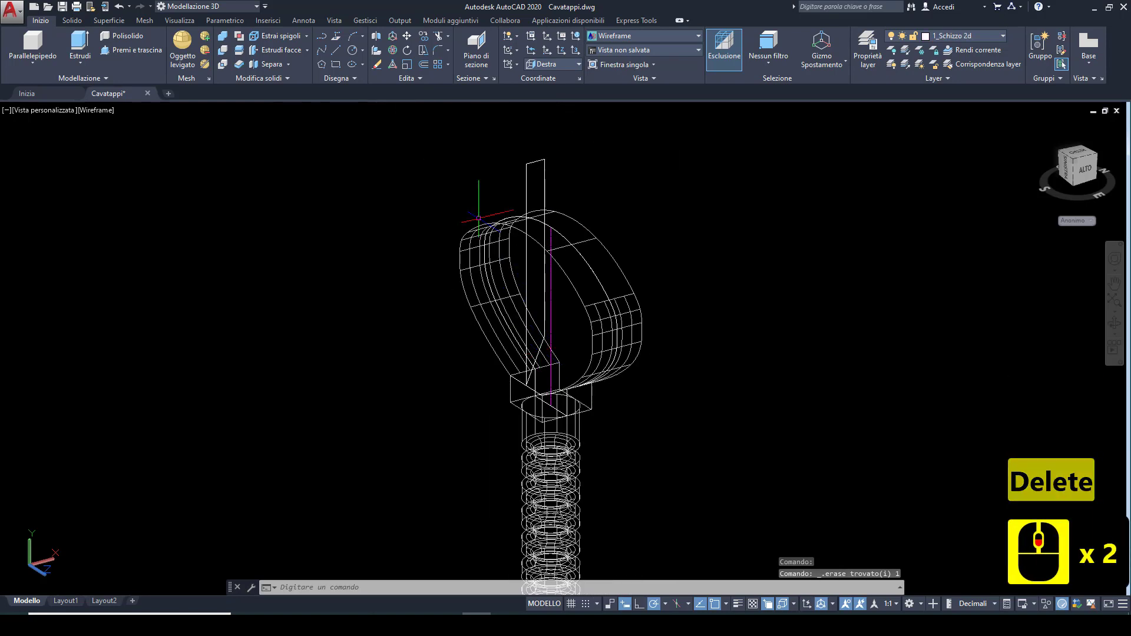
Step: Join the five lines of the side profile into one closed polyline
{"action": "left_click", "coordinate": [409, 86]}
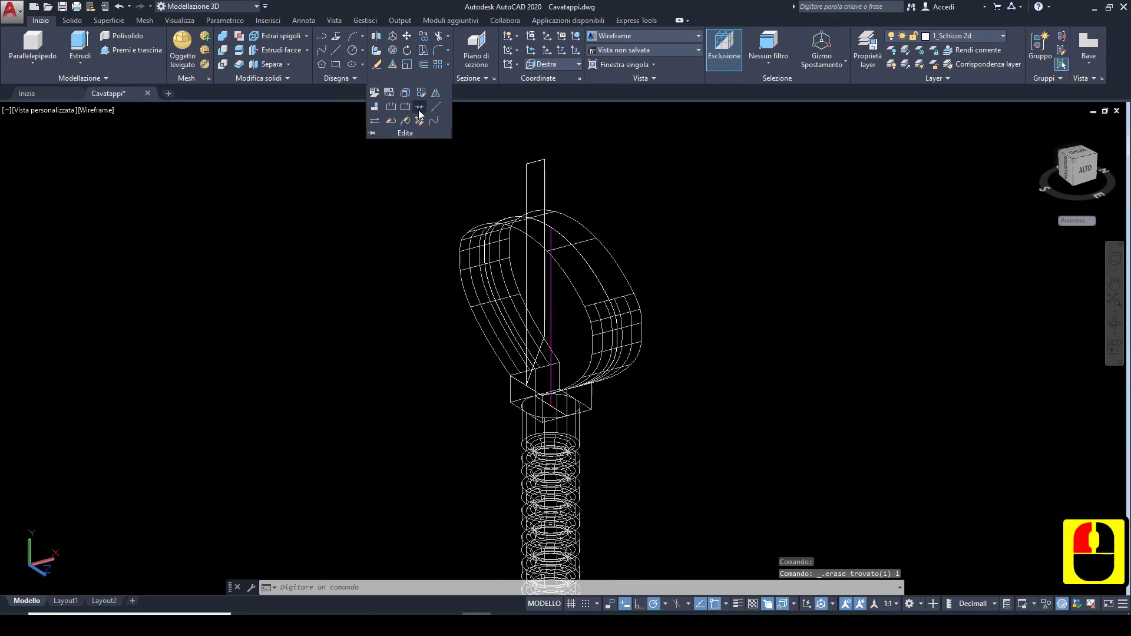
{"action": "left_click", "coordinate": [418, 109]}
{"action": "left_click", "coordinate": [513, 174]}
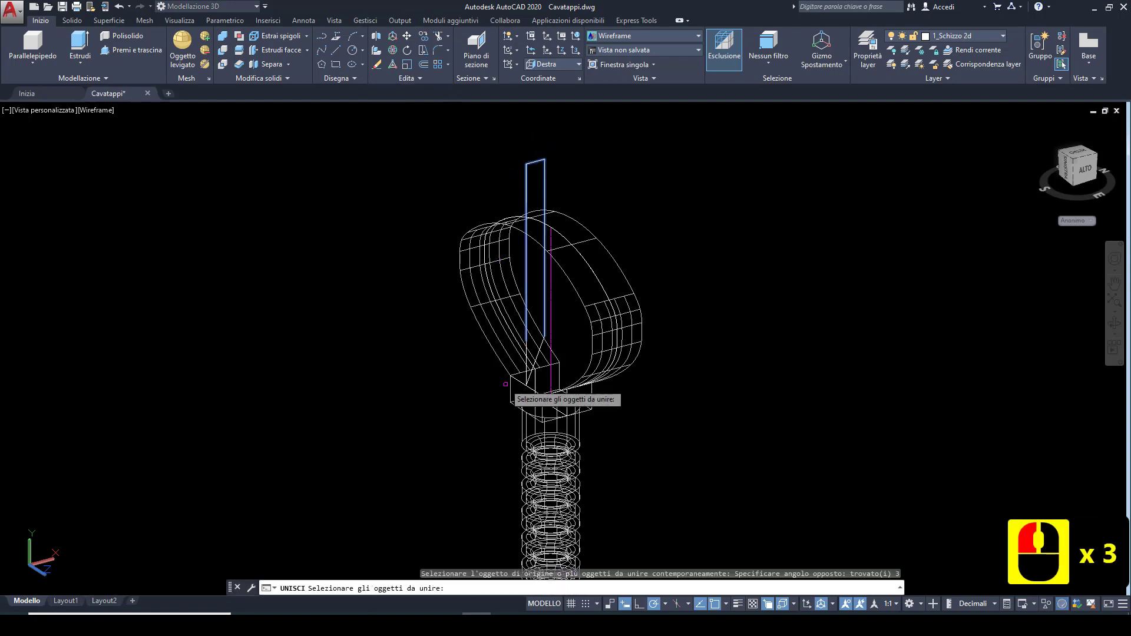
{"action": "scroll", "coordinate": [506, 384], "scroll_direction": "up", "scroll_amount": 3}
{"action": "left_click", "coordinate": [578, 298]}
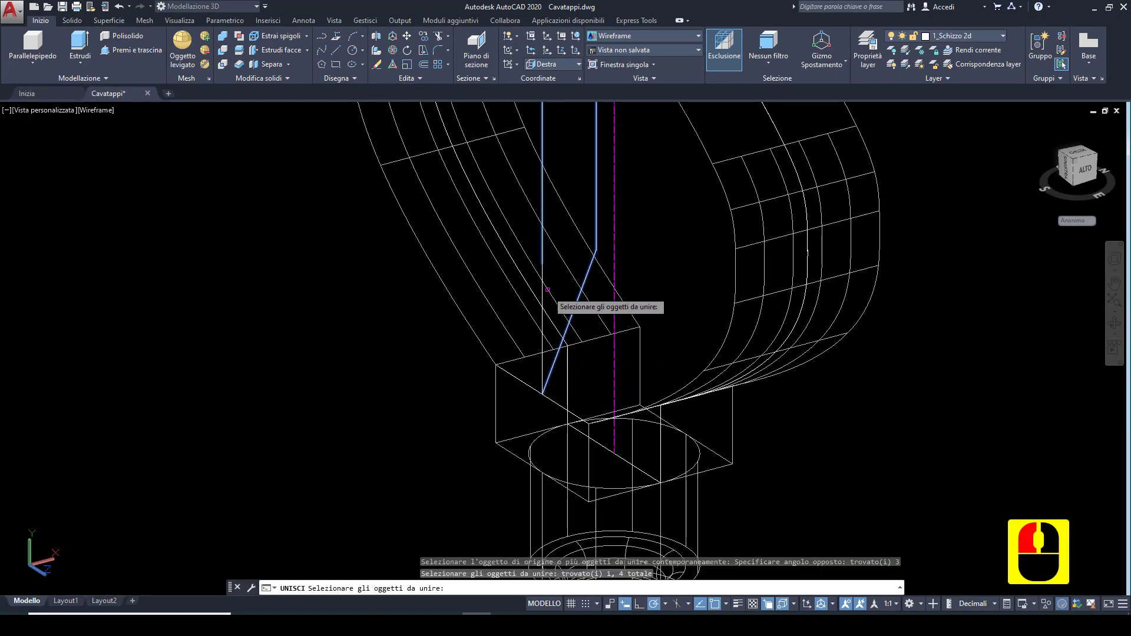
{"action": "left_click", "coordinate": [542, 287]}
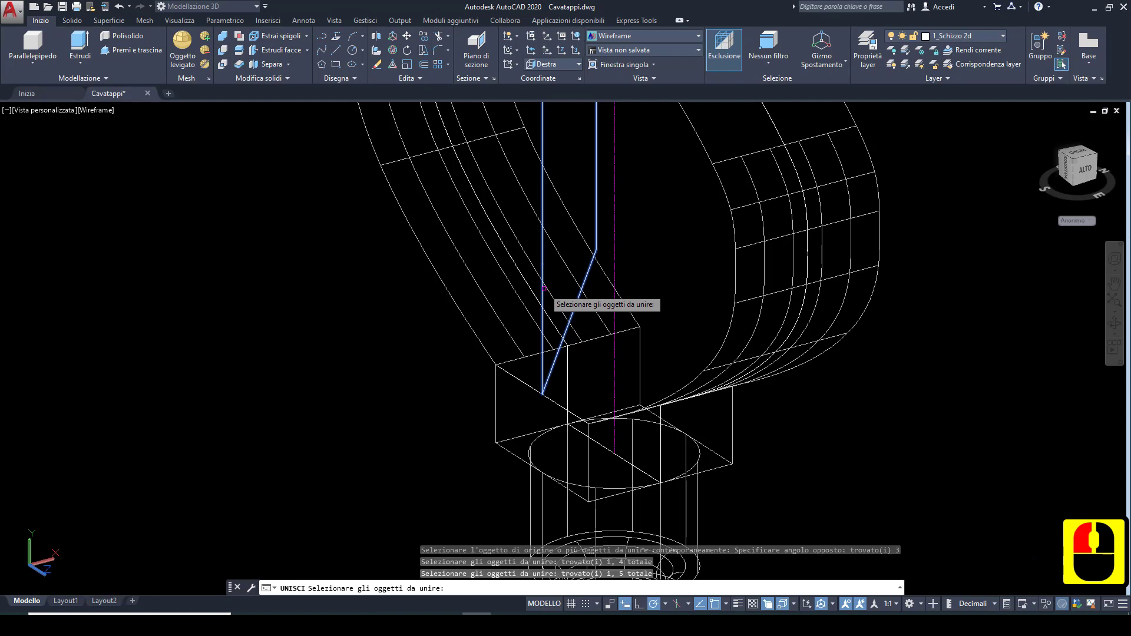
{"action": "key", "text": "Return"}
{"action": "scroll", "coordinate": [524, 254], "scroll_direction": "down", "scroll_amount": 4}
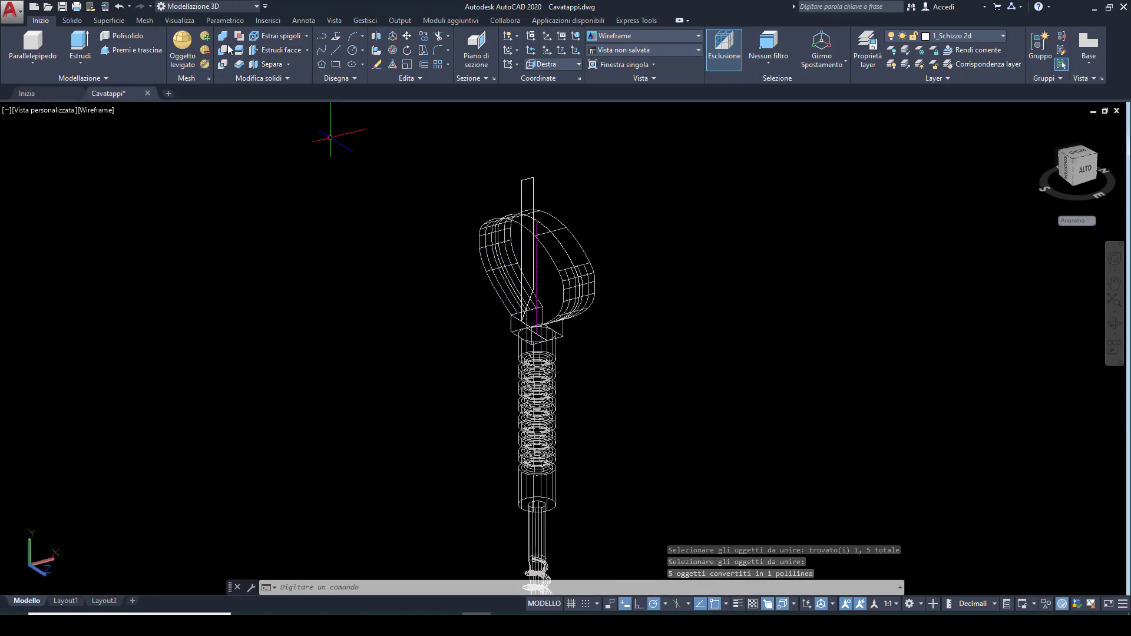
Step: Extrude the closed side profile sideways past the handle by about 84 units, deleting the defining polyline
{"action": "left_click", "coordinate": [88, 47]}
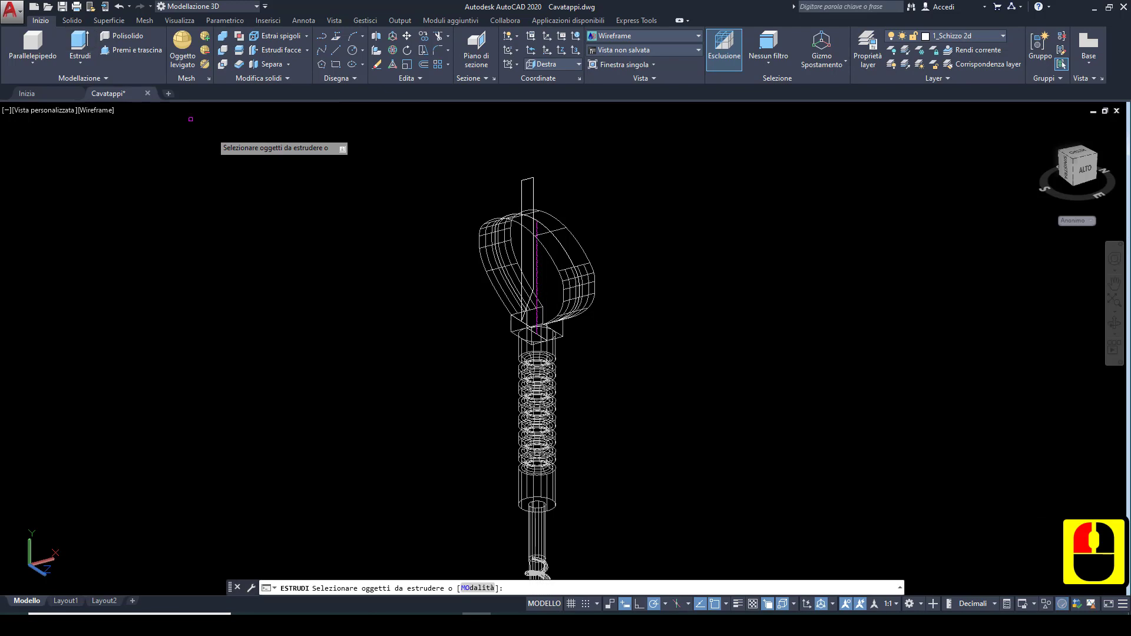
{"action": "left_click", "coordinate": [527, 193]}
{"action": "right_click", "coordinate": [527, 195]}
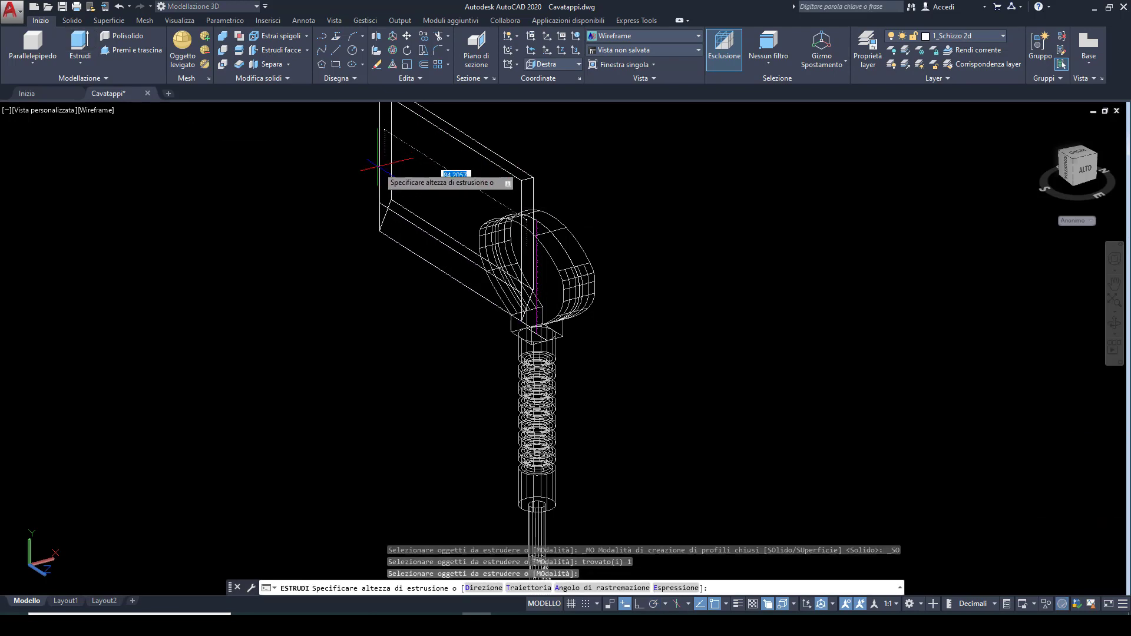
{"action": "left_click", "coordinate": [377, 166]}
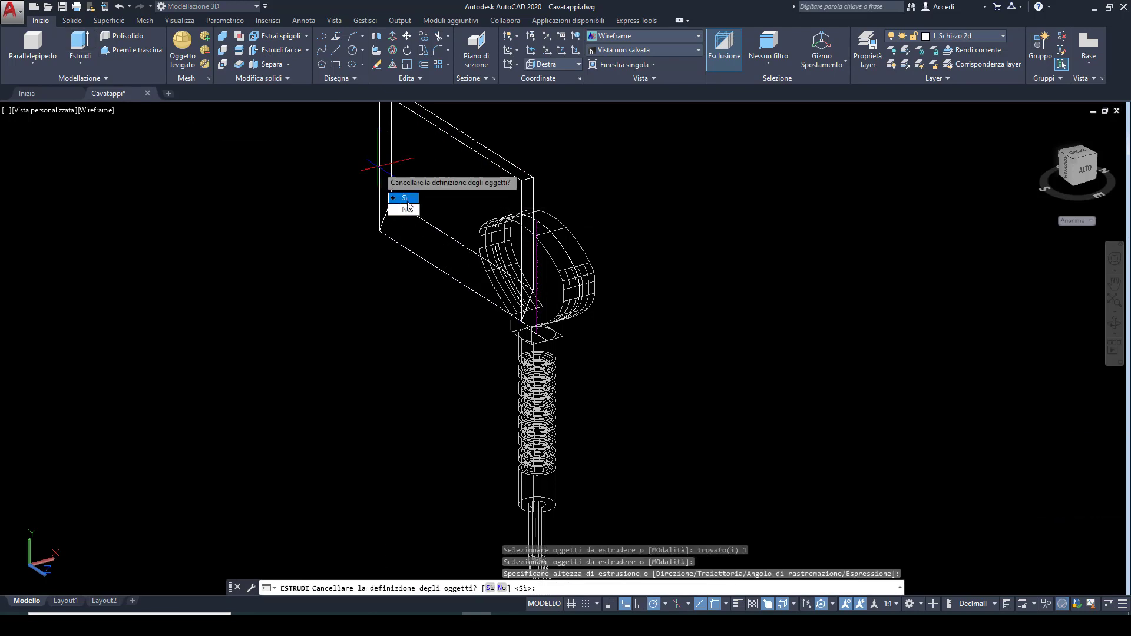
{"action": "left_click", "coordinate": [404, 198]}
{"action": "middle_click_drag", "start_coordinate": [384, 236], "coordinate": [382, 275]}
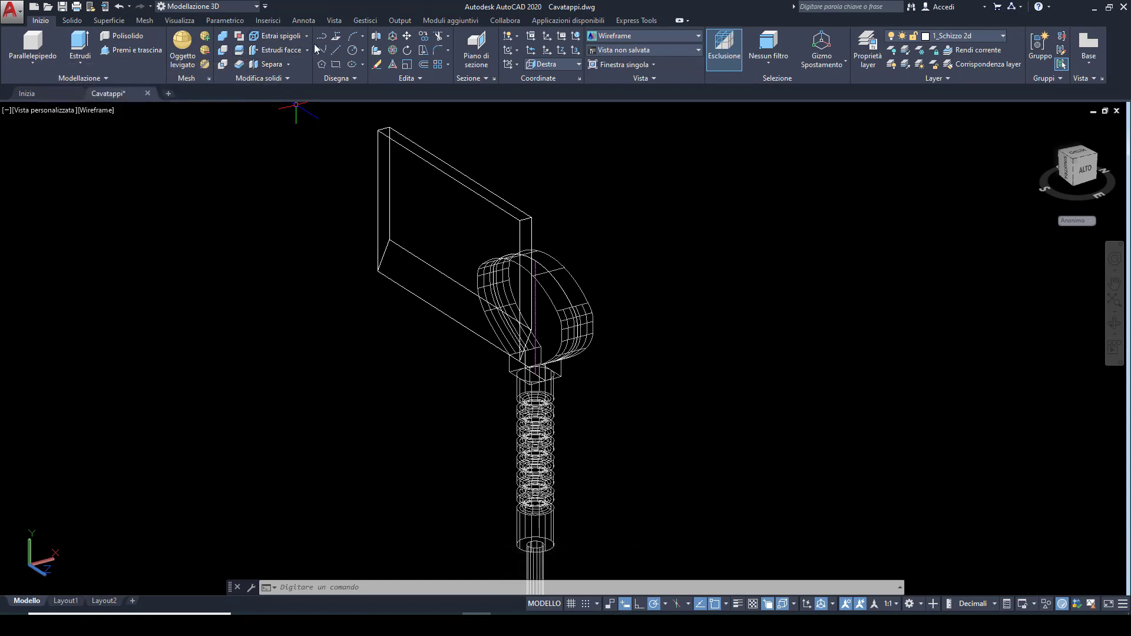
Step: Mirror the extruded solid in 3D about a three-point plane through its end face at the handle's centre, keeping the source solid
{"action": "left_click", "coordinate": [376, 38]}
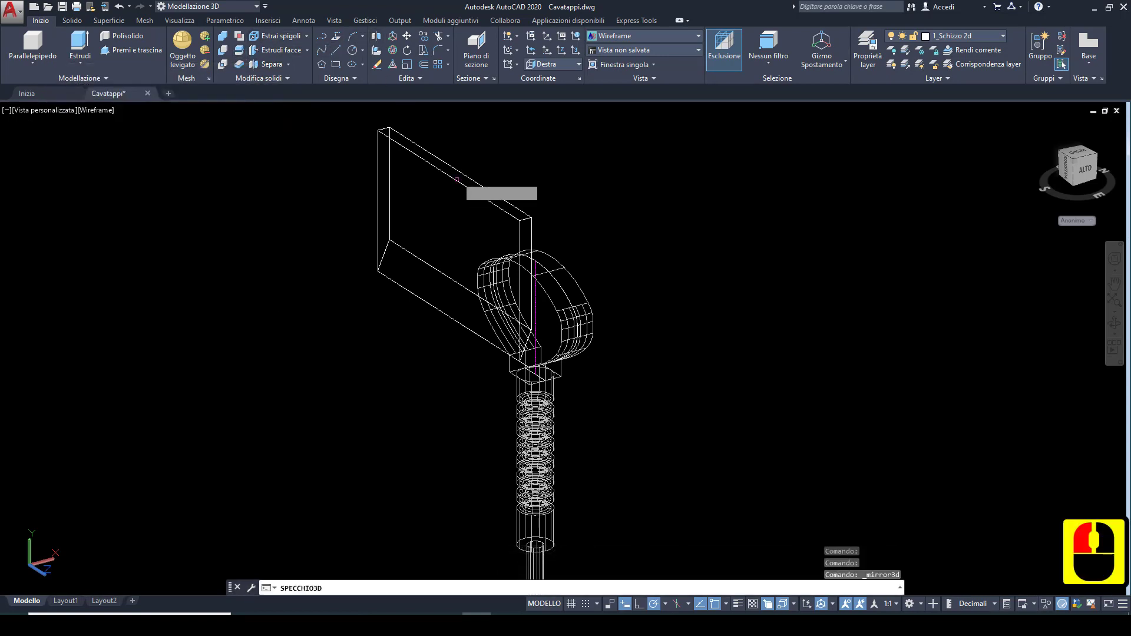
{"action": "left_click", "coordinate": [455, 179]}
{"action": "right_click", "coordinate": [471, 189]}
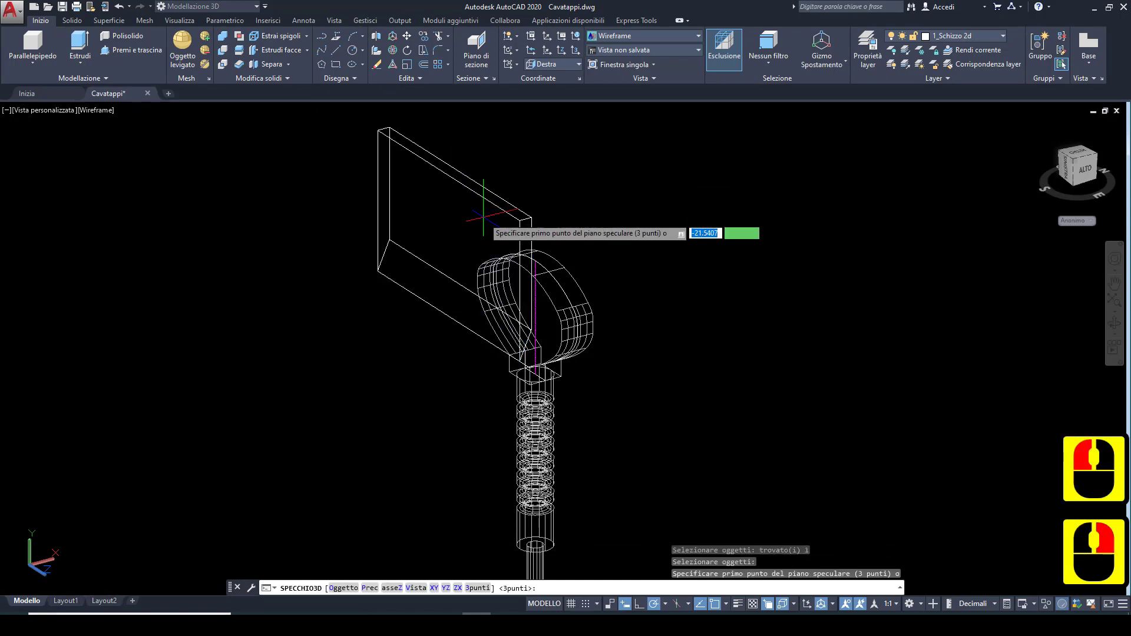
{"action": "left_click", "coordinate": [519, 220]}
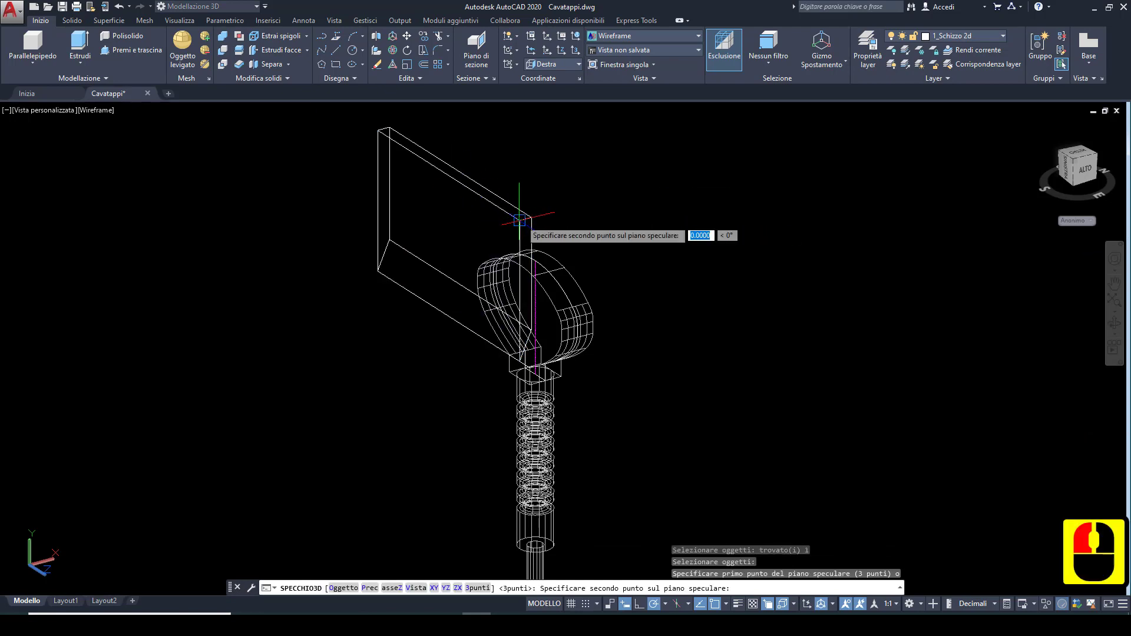
{"action": "left_click", "coordinate": [530, 400]}
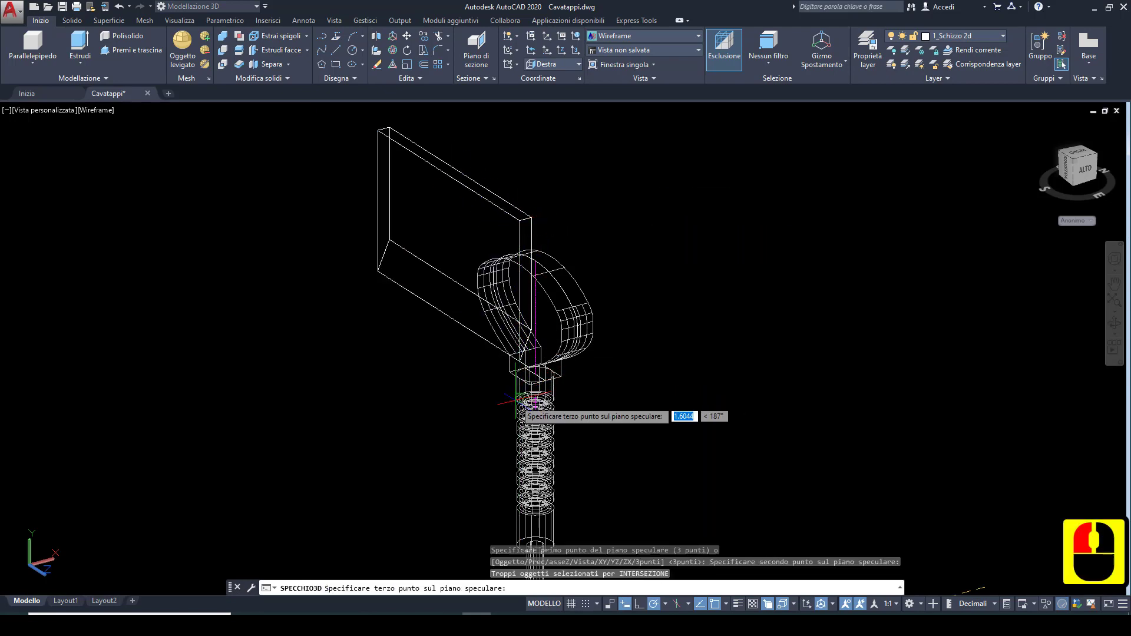
{"action": "left_click", "coordinate": [431, 407]}
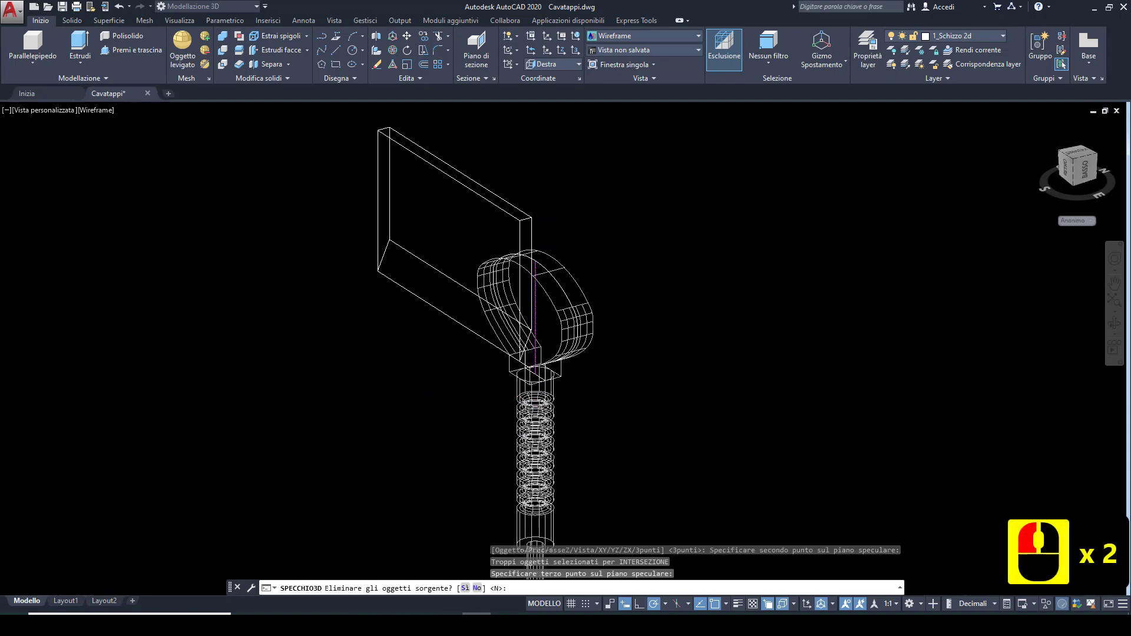
{"action": "type", "text": "N"}
{"action": "key", "text": "Return"}
{"action": "middle_click_drag", "start_coordinate": [412, 177], "coordinate": [409, 199]}
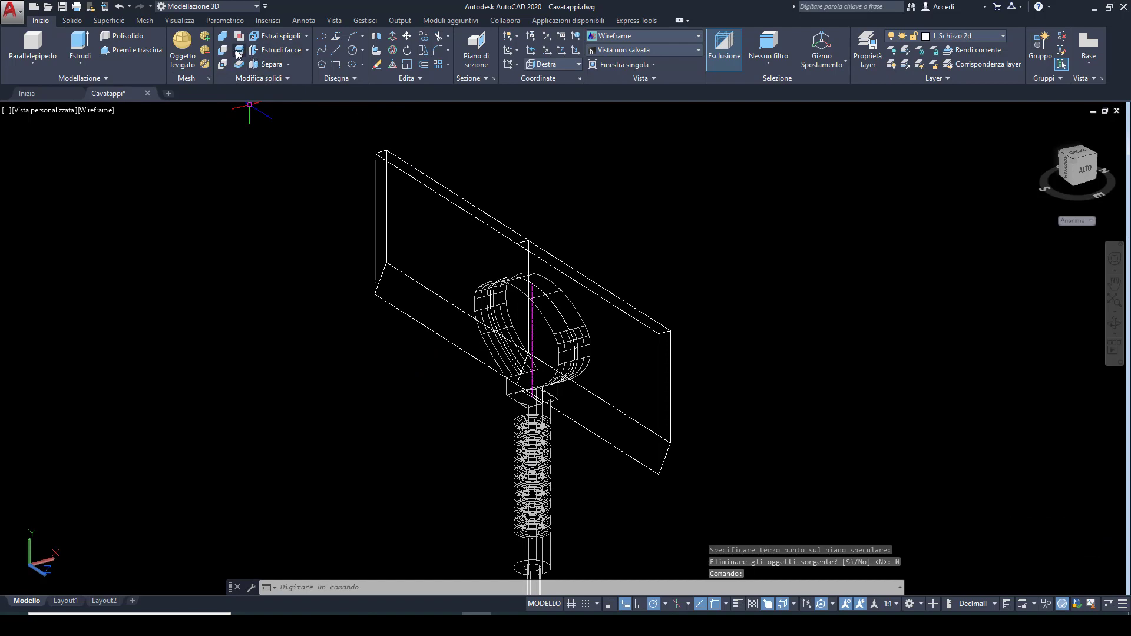
Step: Unite the extruded solid and its mirrored copy into one long plate across the handle
{"action": "left_click", "coordinate": [224, 37]}
{"action": "scroll", "coordinate": [566, 242], "scroll_direction": "up", "scroll_amount": 2}
{"action": "left_click", "coordinate": [506, 213]}
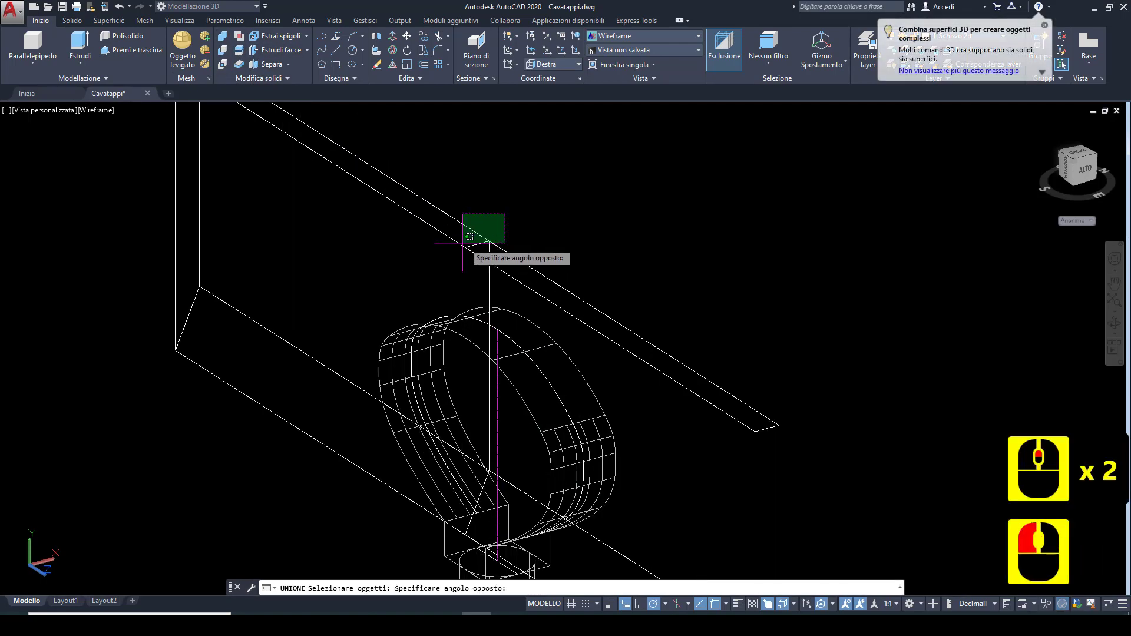
{"action": "left_click", "coordinate": [450, 255]}
{"action": "scroll", "coordinate": [451, 255], "scroll_direction": "down", "scroll_amount": 2}
{"action": "key", "text": "Return"}
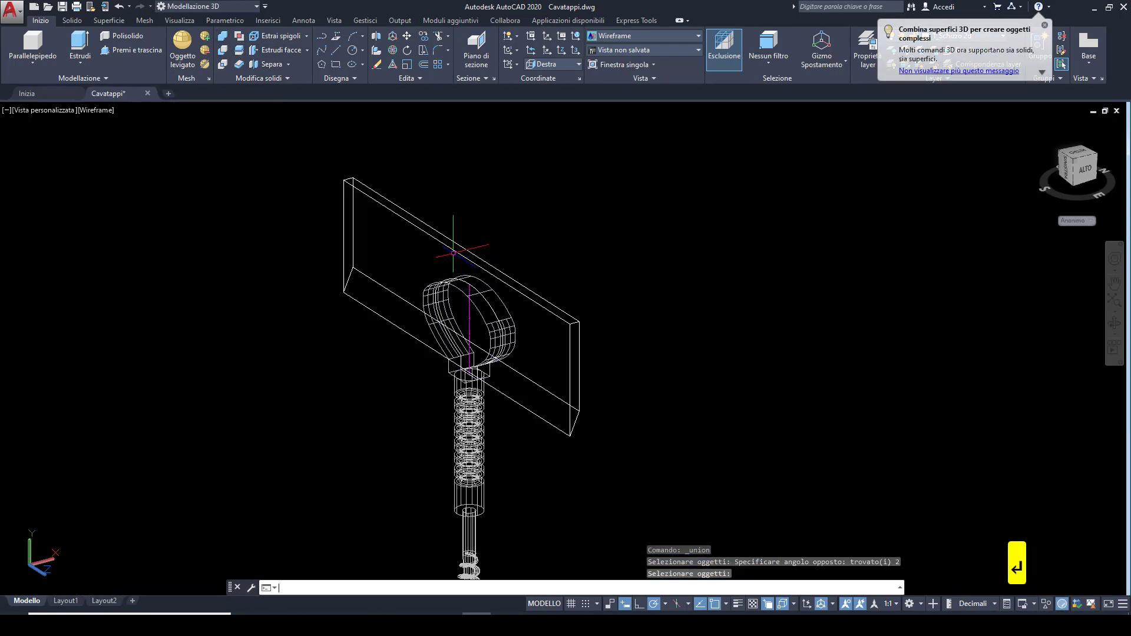
{"action": "scroll", "coordinate": [459, 299], "scroll_direction": "down", "scroll_amount": 2}
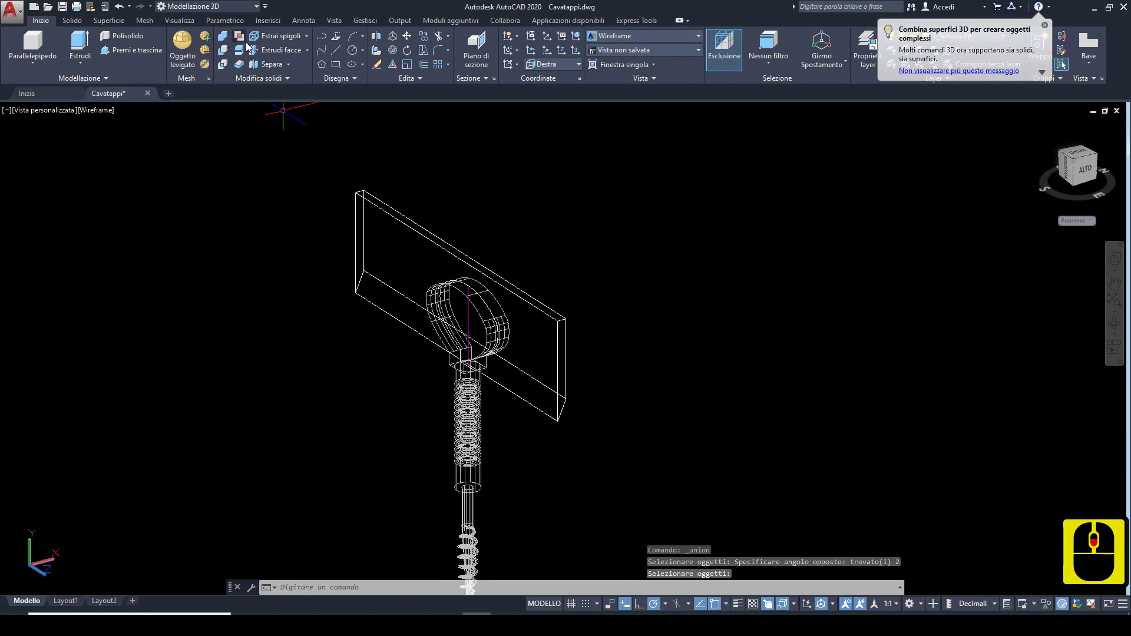
Step: Mirror the long plate in 3D to the handle's other face about a three-point plane through the vertical axis line, keeping the original
{"action": "left_click", "coordinate": [375, 38]}
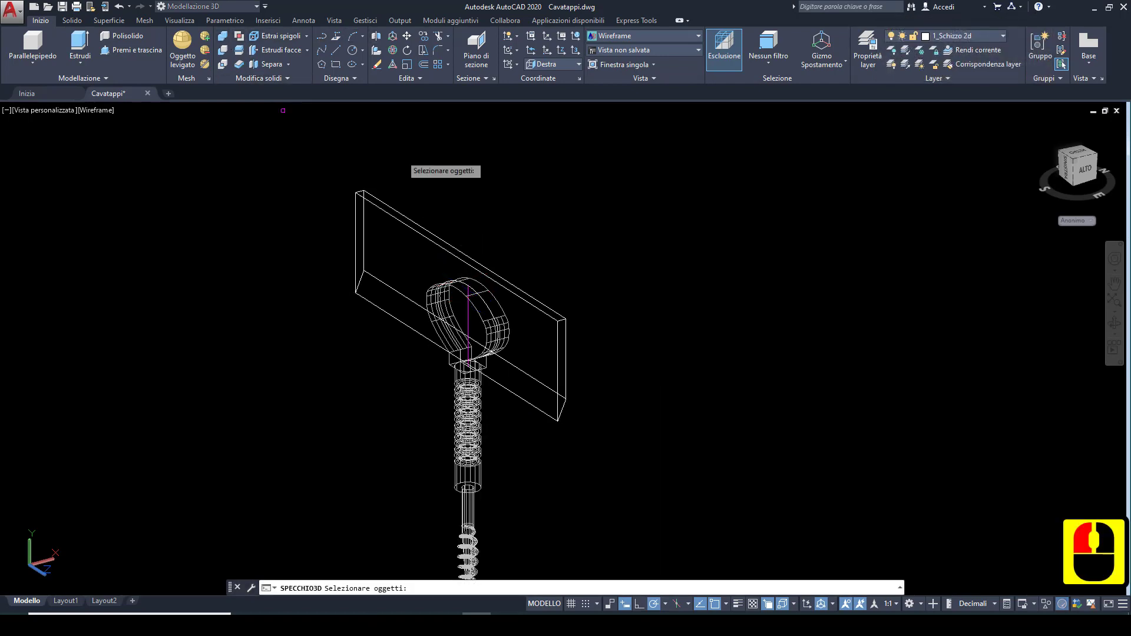
{"action": "left_click", "coordinate": [452, 220]}
{"action": "left_click", "coordinate": [430, 245]}
{"action": "scroll", "coordinate": [468, 292], "scroll_direction": "up", "scroll_amount": 2}
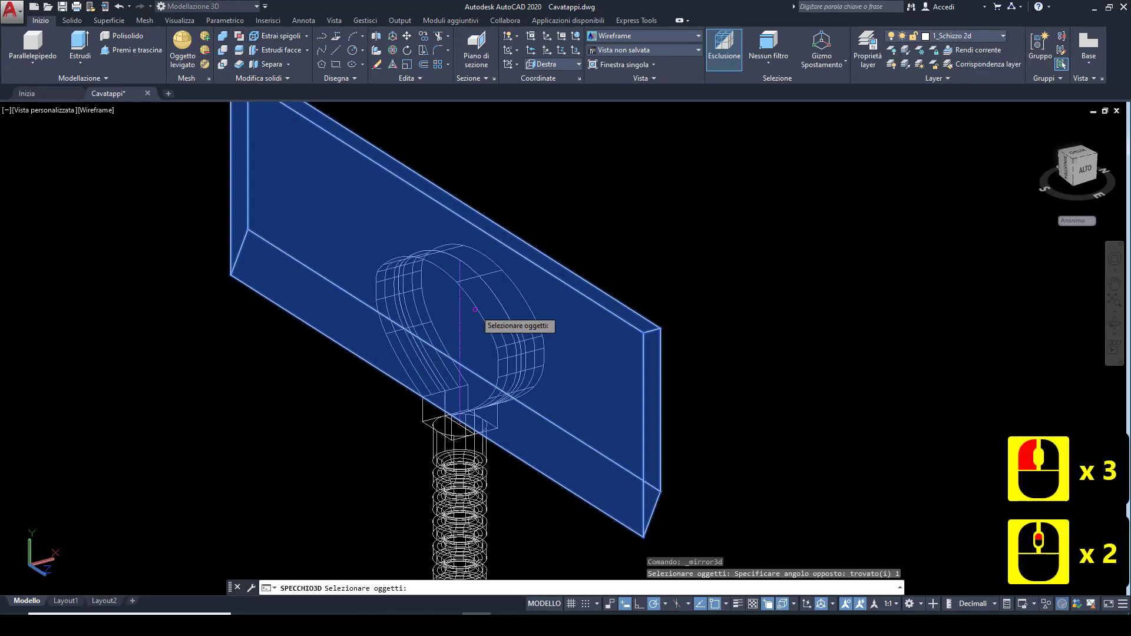
{"action": "right_click", "coordinate": [467, 281]}
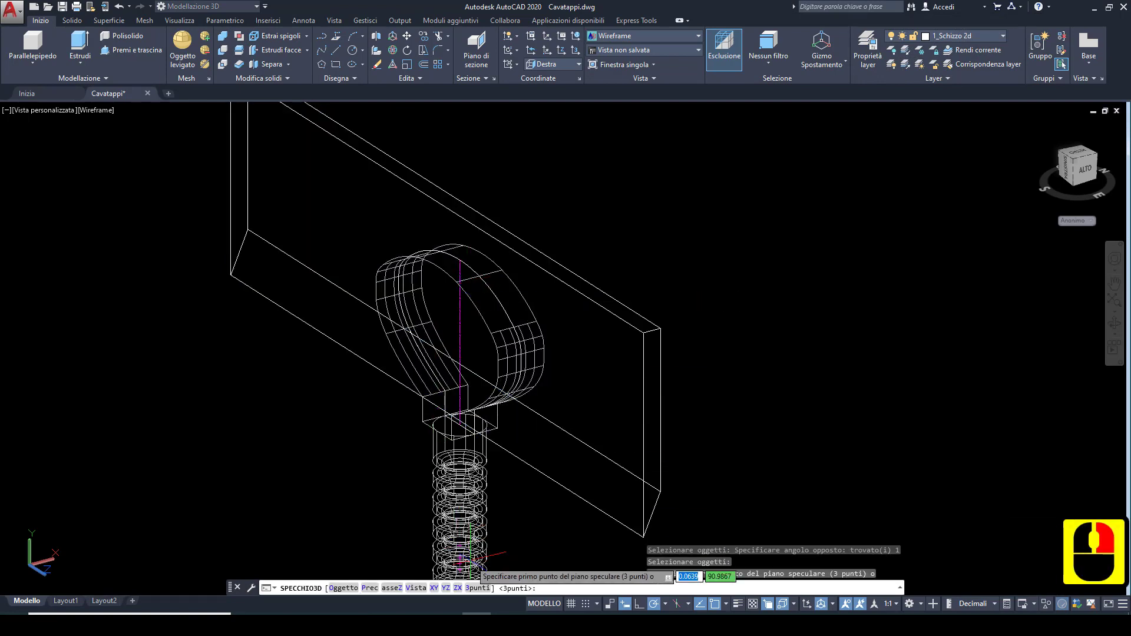
{"action": "left_click", "coordinate": [475, 586]}
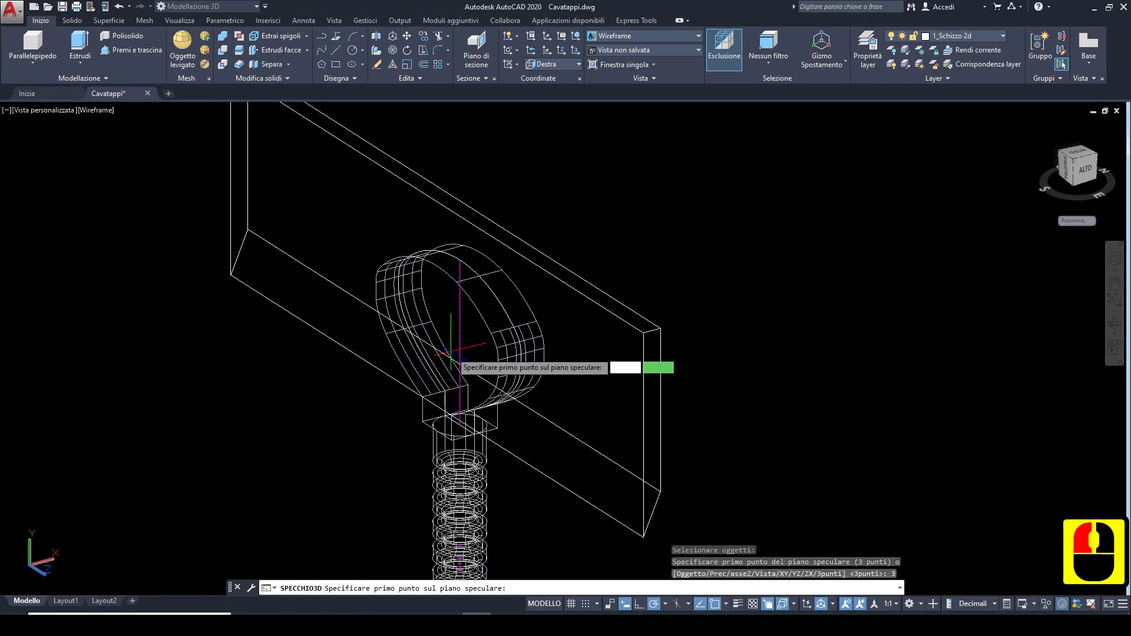
{"action": "left_click", "coordinate": [460, 259]}
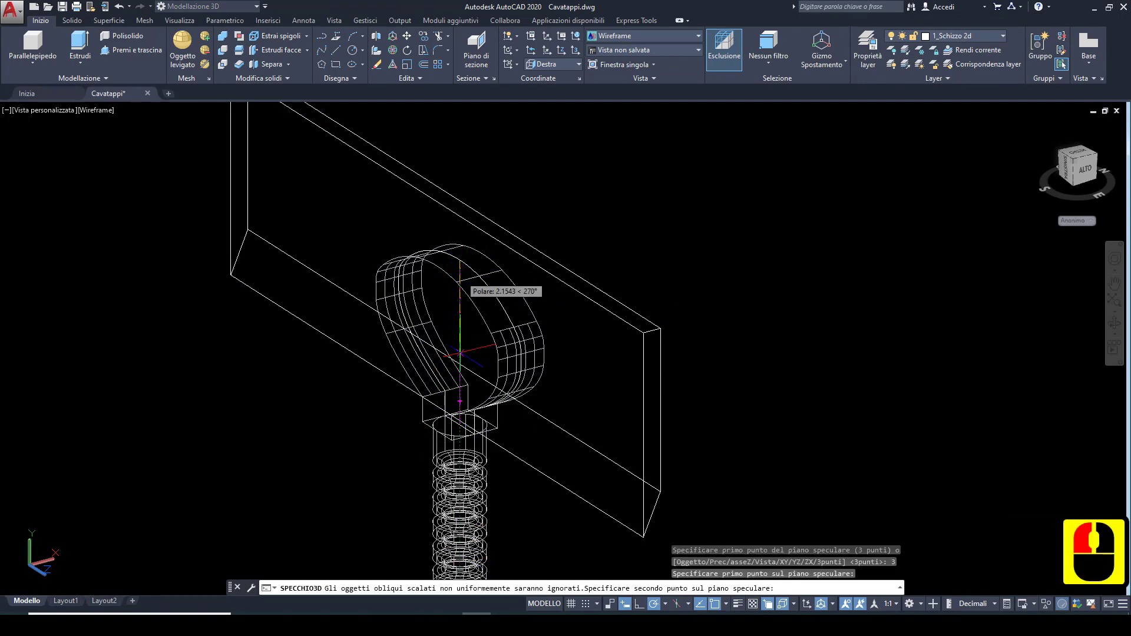
{"action": "left_click", "coordinate": [459, 423]}
{"action": "scroll", "coordinate": [459, 423], "scroll_direction": "down", "scroll_amount": 2}
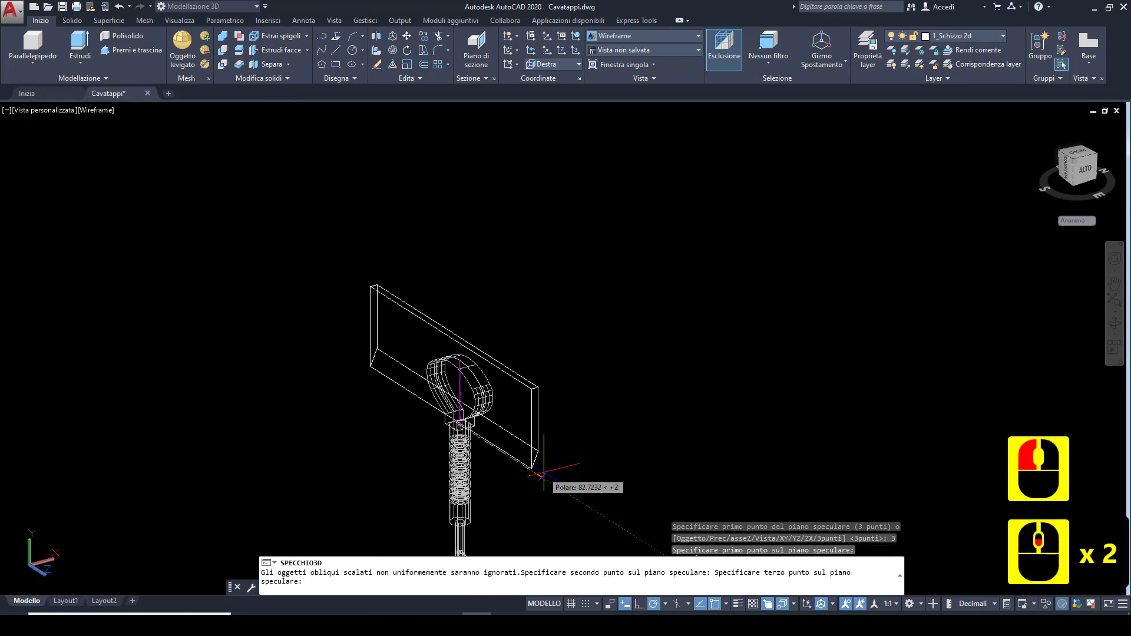
{"action": "left_click", "coordinate": [558, 489]}
{"action": "left_click", "coordinate": [585, 531]}
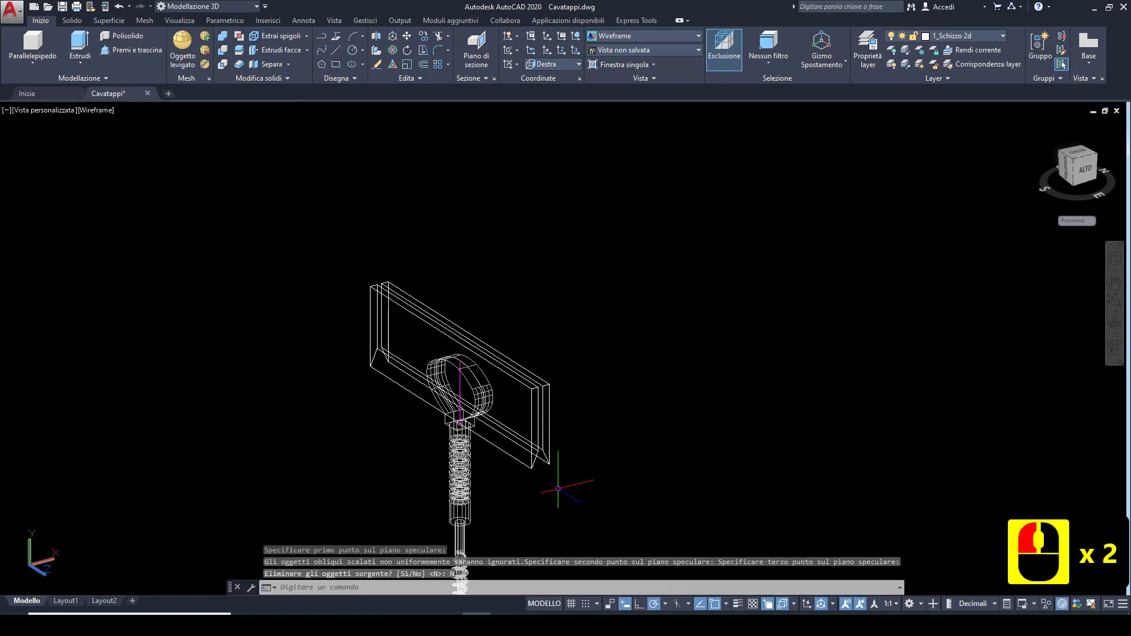
{"action": "key", "text": "Escape"}
Step: Switch the model's visual style to Concettuale to show the two plates shaded
{"action": "mouse_move", "coordinate": [510, 437]}
{"action": "middle_mouse_down", "text": "shift"}
{"action": "mouse_move", "coordinate": [498, 422]}
{"action": "mouse_move", "coordinate": [508, 435]}
{"action": "middle_mouse_up", "text": "shift"}
{"action": "left_click", "coordinate": [94, 110]}
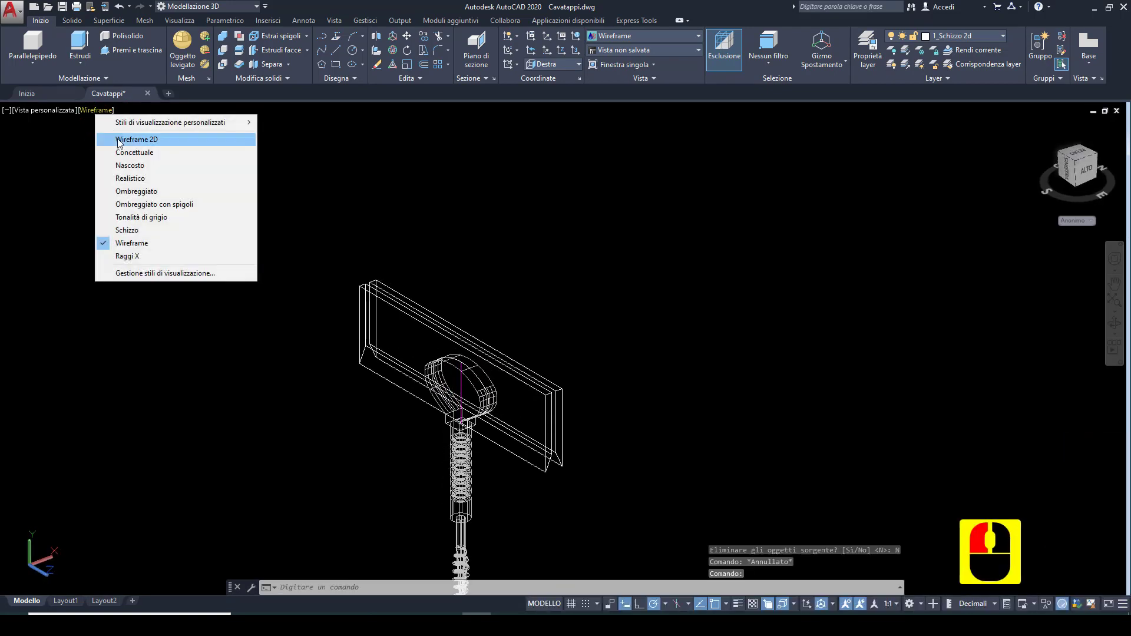
{"action": "left_click", "coordinate": [126, 153]}
{"action": "scroll", "coordinate": [461, 429], "scroll_direction": "up", "scroll_amount": 2}
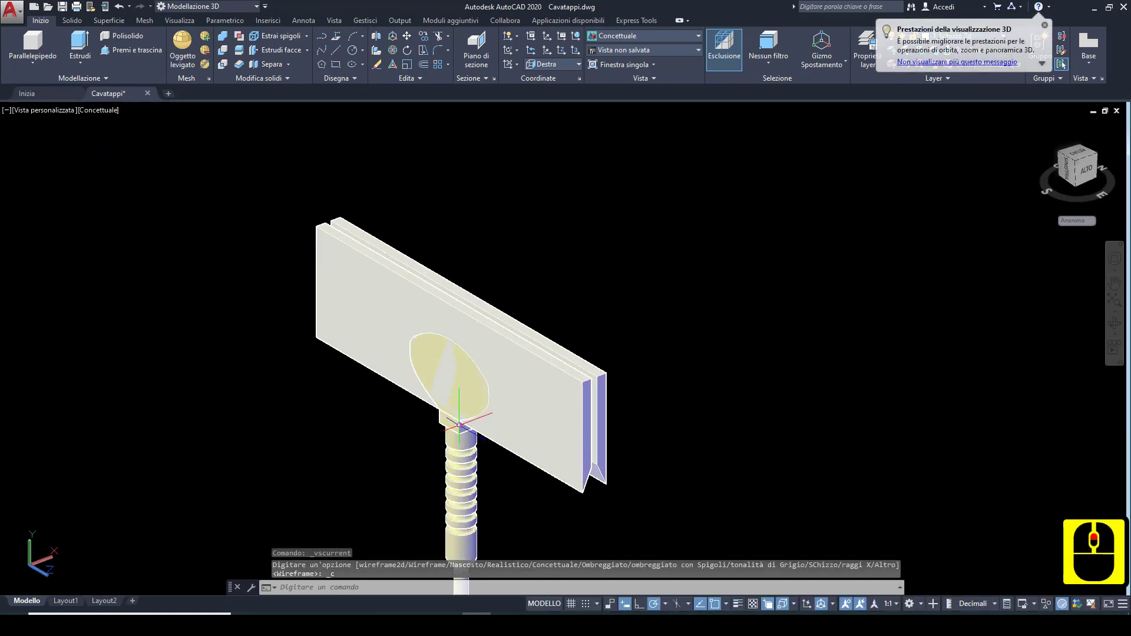
{"action": "mouse_move", "coordinate": [388, 417]}
{"action": "middle_mouse_down", "text": "shift"}
{"action": "mouse_move", "coordinate": [306, 400]}
{"action": "mouse_move", "coordinate": [391, 407]}
{"action": "middle_mouse_up", "text": "shift"}
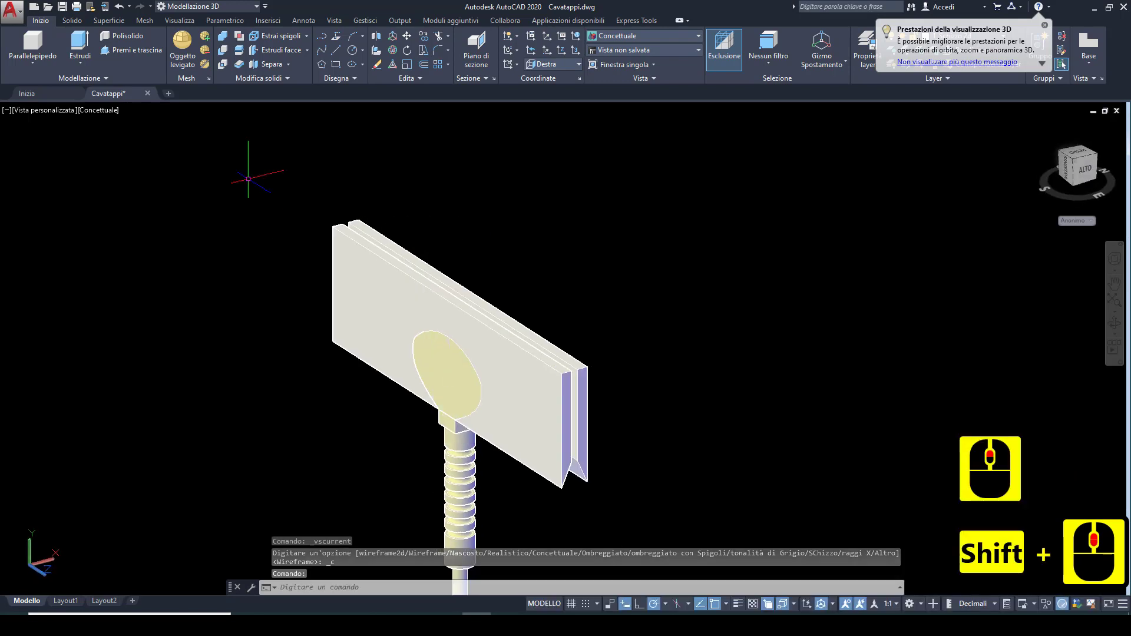
{"action": "left_click", "coordinate": [245, 173]}
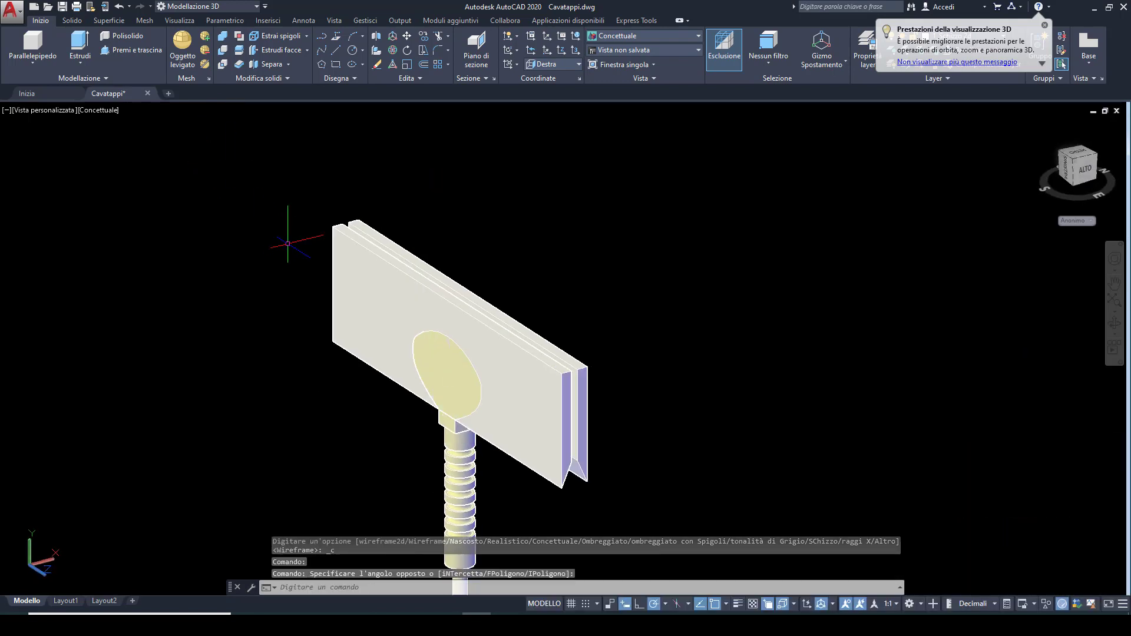
{"action": "left_click", "coordinate": [332, 225]}
{"action": "key", "text": "Escape"}
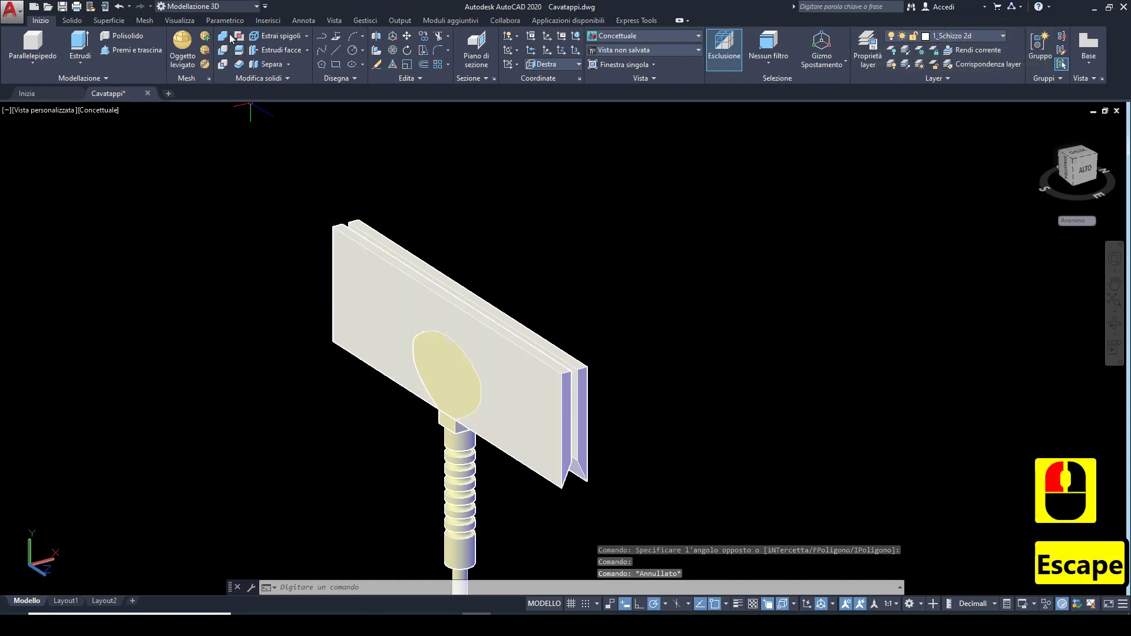
Step: Unite the two parallel plates on either side of the handle into a single solid
{"action": "left_click", "coordinate": [224, 35]}
{"action": "left_click", "coordinate": [344, 235]}
{"action": "left_click", "coordinate": [372, 230]}
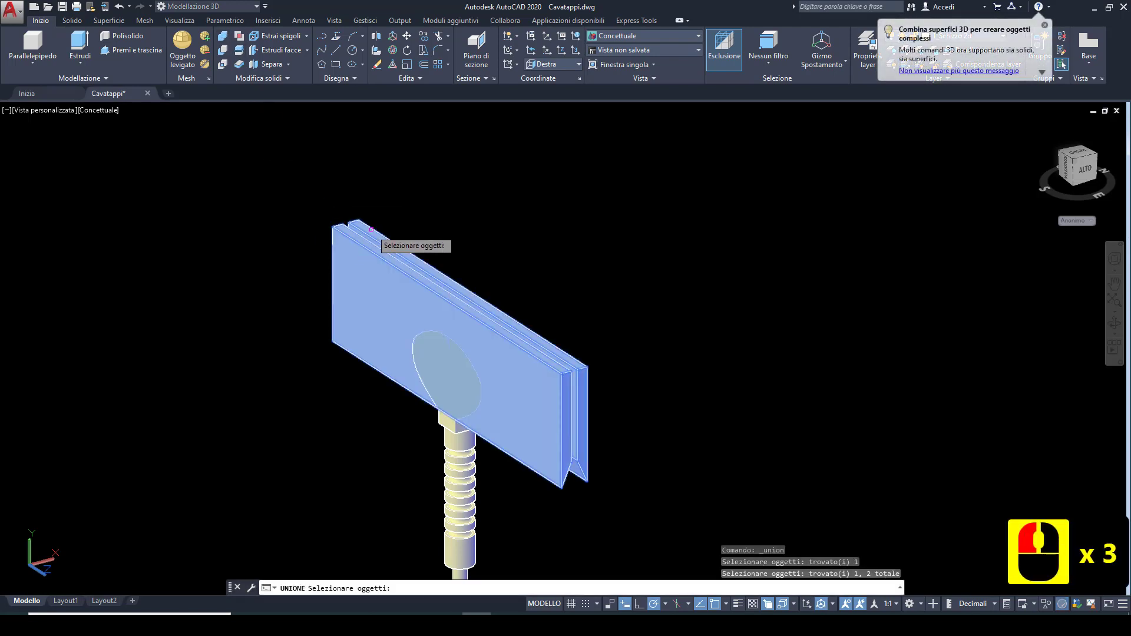
{"action": "key", "text": "Return"}
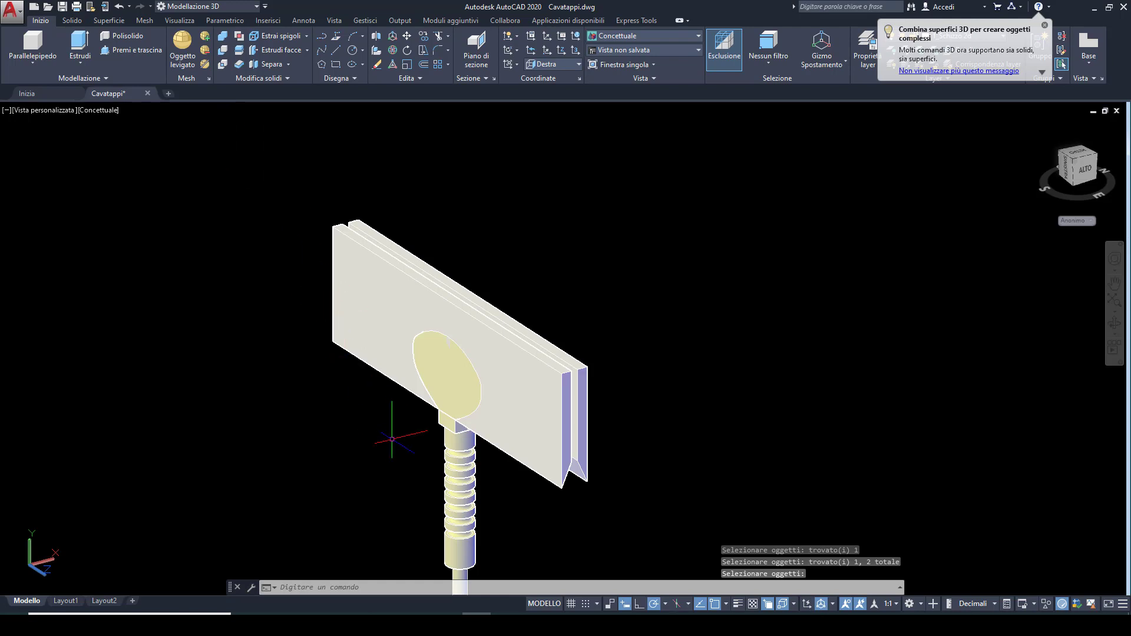
Step: Subtract the united plates from the handle solid to thin its rounded head and leave sloped faces above the block
{"action": "middle_click_drag", "start_coordinate": [395, 441], "coordinate": [366, 428], "text": "shift"}
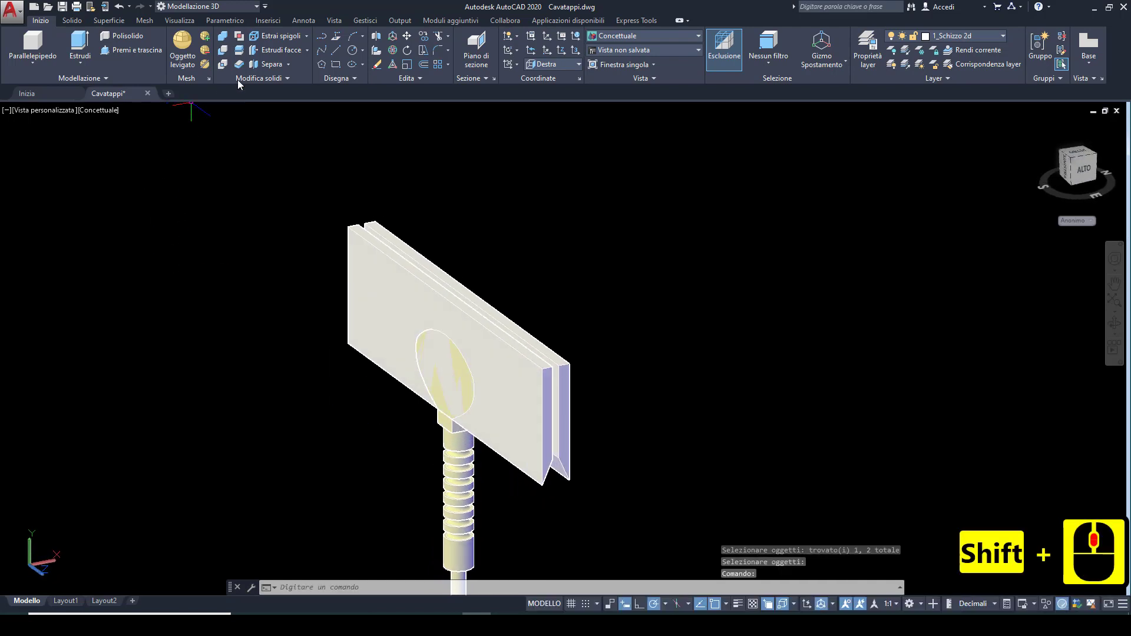
{"action": "left_click", "coordinate": [223, 50]}
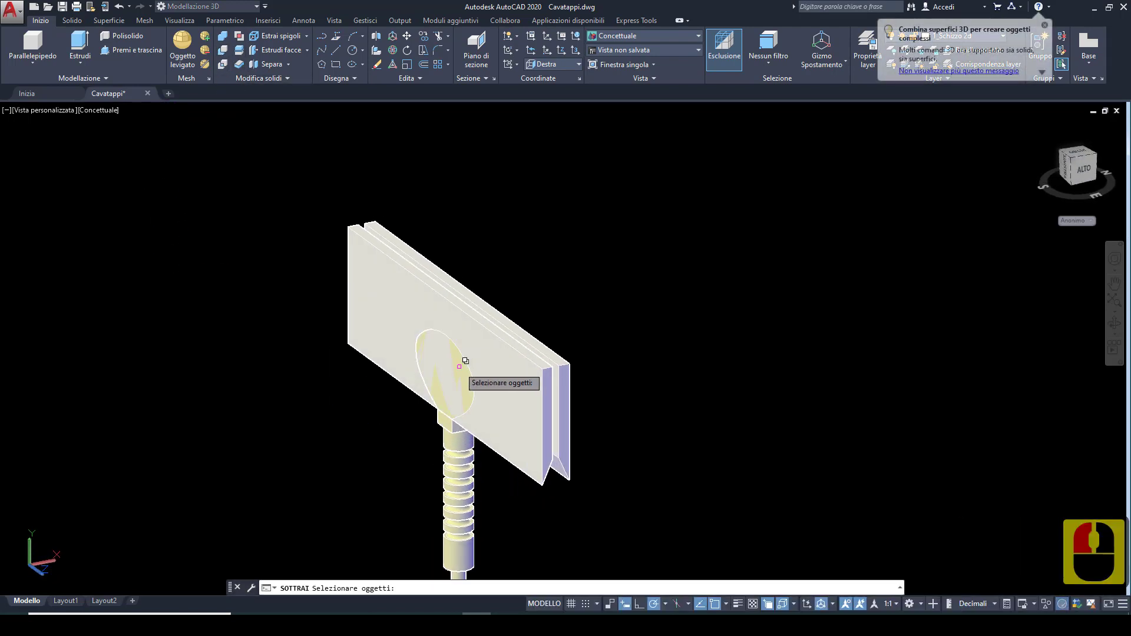
{"action": "left_click", "coordinate": [470, 380]}
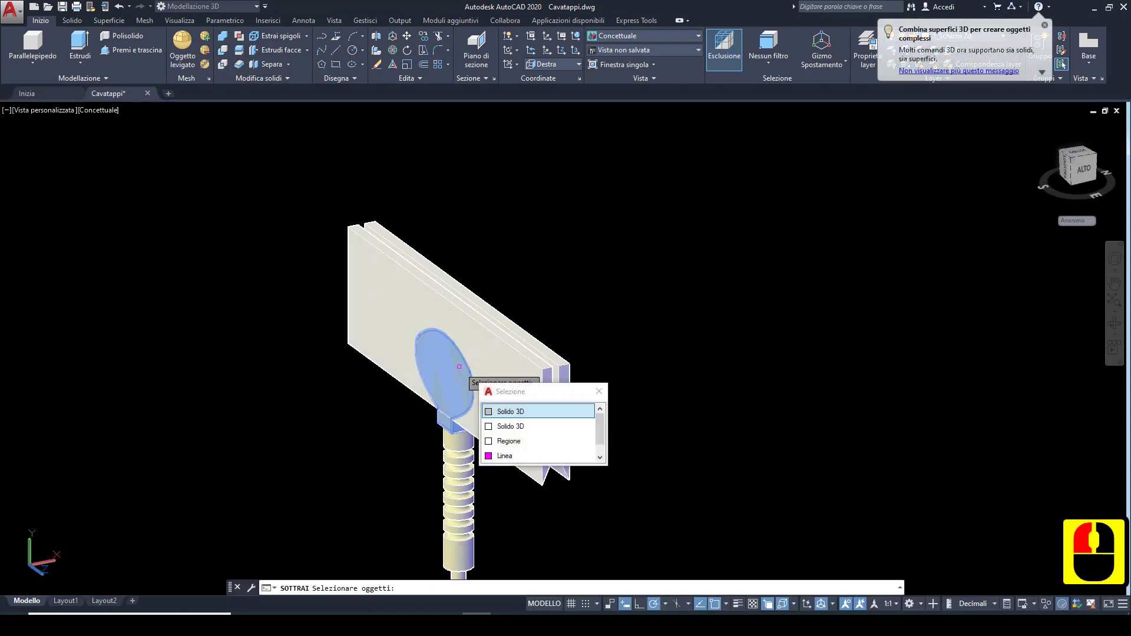
{"action": "left_click", "coordinate": [510, 412]}
{"action": "key", "text": "Return"}
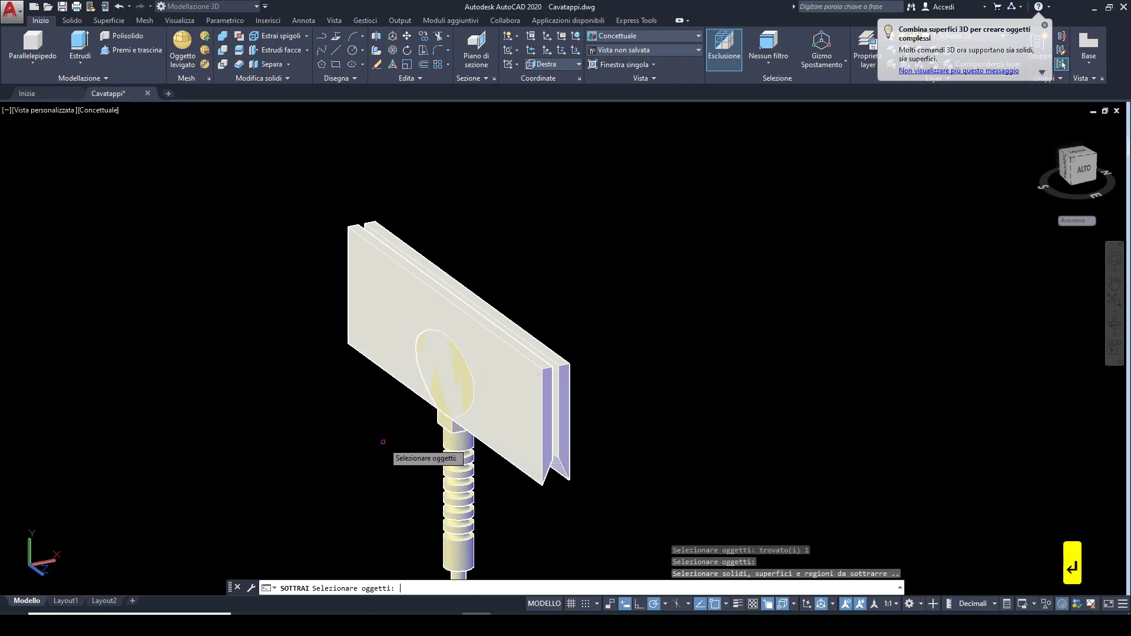
{"action": "left_click", "coordinate": [385, 335]}
{"action": "key", "text": "Return"}
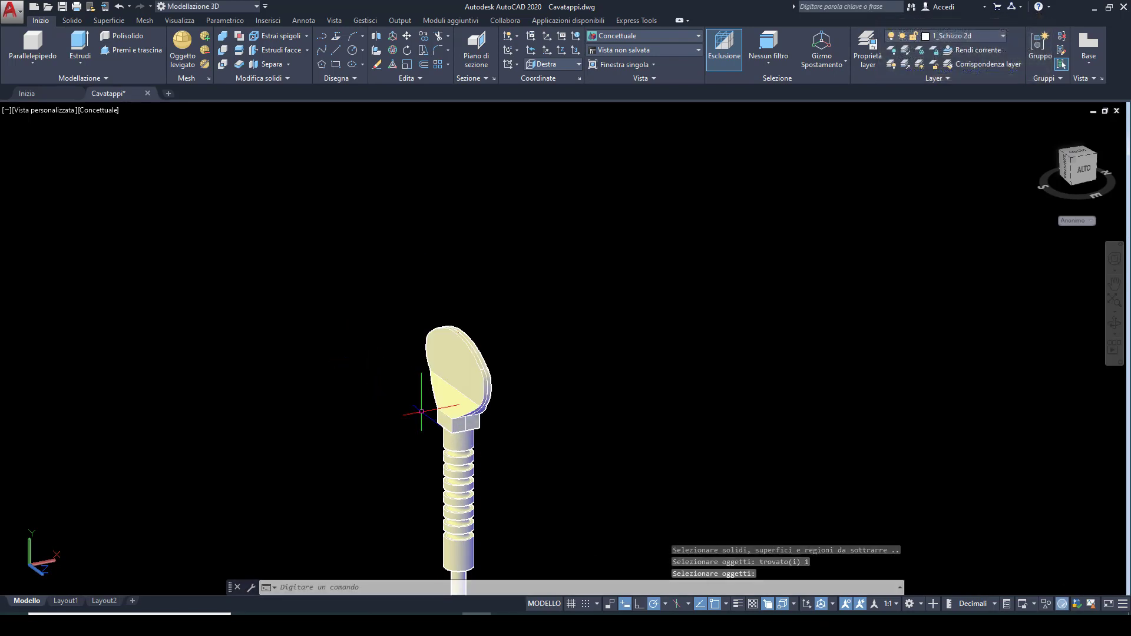
Step: Apply the custom visual style Stile visualizzazione 1 and inspect the cut handle head from several angles
{"action": "mouse_move", "coordinate": [421, 411]}
{"action": "middle_mouse_down", "text": "shift"}
{"action": "mouse_move", "coordinate": [336, 386]}
{"action": "mouse_move", "coordinate": [419, 406]}
{"action": "middle_mouse_up", "text": "shift"}
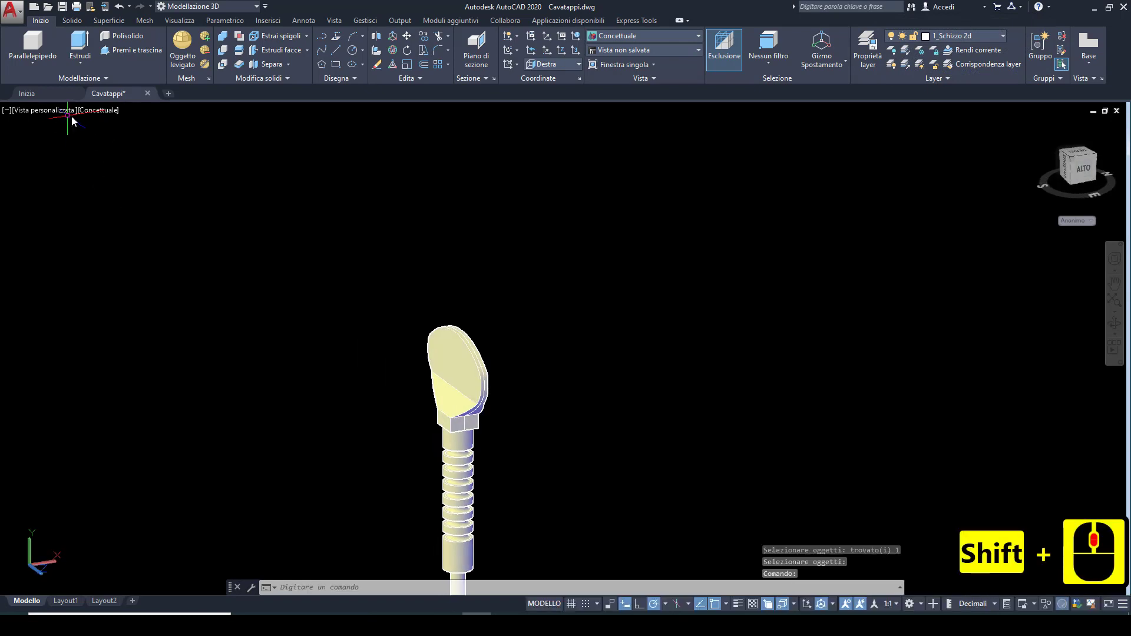
{"action": "left_click", "coordinate": [103, 112]}
{"action": "mouse_move", "coordinate": [143, 121]}
{"action": "left_click", "coordinate": [318, 122]}
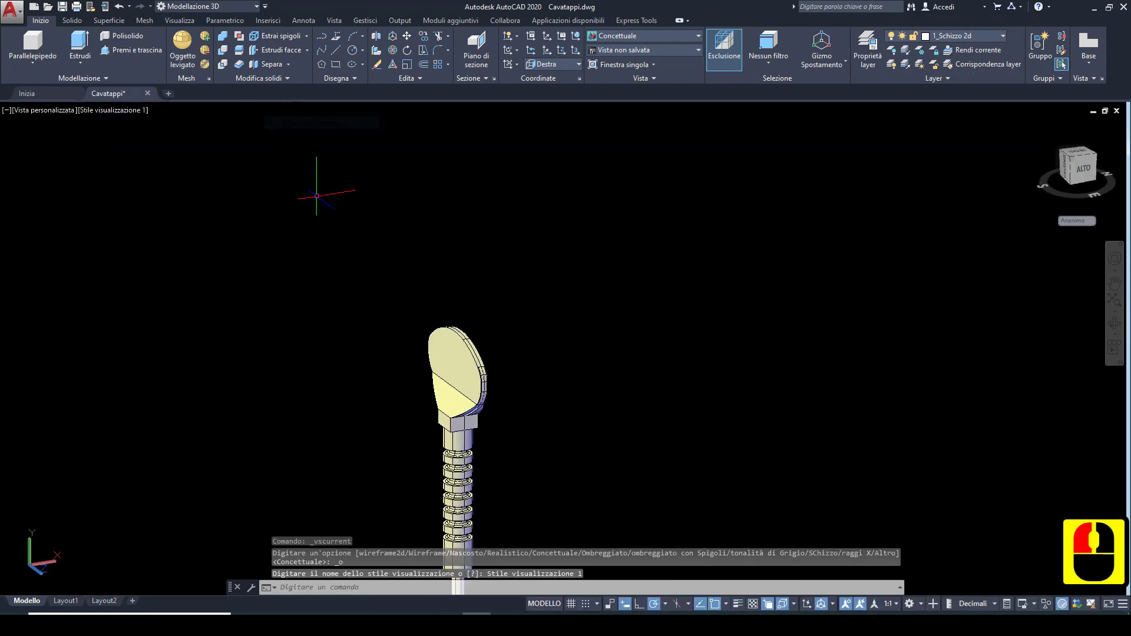
{"action": "scroll", "coordinate": [405, 399], "scroll_direction": "up", "scroll_amount": 3}
{"action": "middle_click_drag", "start_coordinate": [389, 391], "coordinate": [510, 302], "text": "shift"}
{"action": "scroll", "coordinate": [528, 390], "scroll_direction": "down", "scroll_amount": 2}
{"action": "middle_click_drag", "start_coordinate": [567, 361], "coordinate": [522, 269], "text": "shift"}
{"action": "scroll", "coordinate": [581, 356], "scroll_direction": "up", "scroll_amount": 1}
{"action": "scroll", "coordinate": [581, 356], "scroll_direction": "down", "scroll_amount": 2}
{"action": "scroll", "coordinate": [523, 270], "scroll_direction": "up", "scroll_amount": 3}
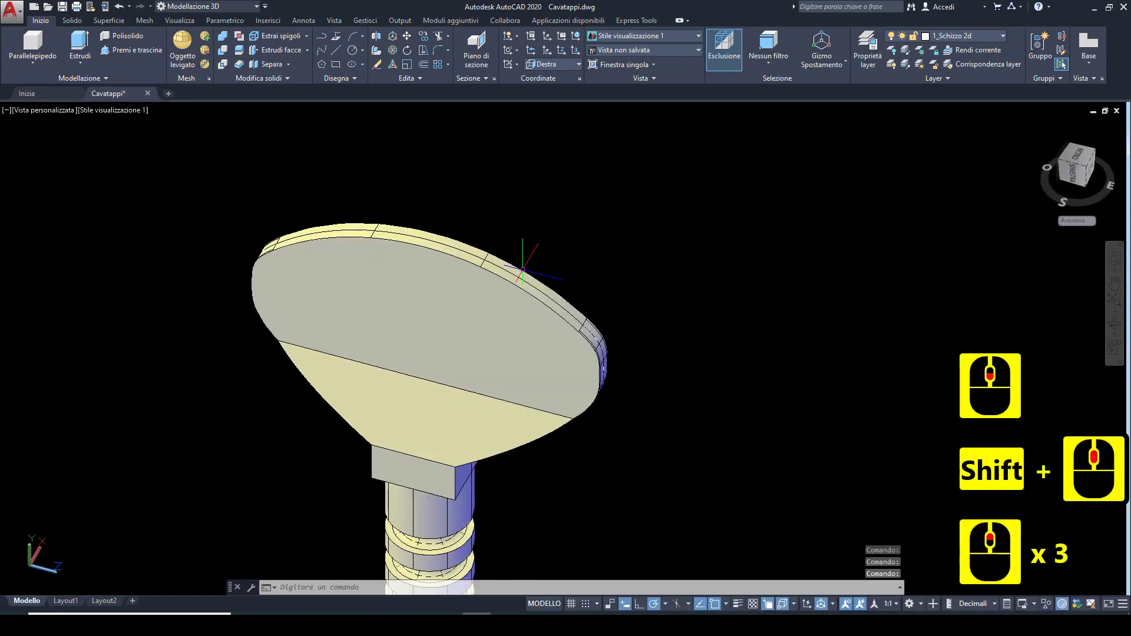
Step: Restore the world coordinate system (WCS) and view the corkscrew from the front
{"action": "left_click", "coordinate": [523, 270]}
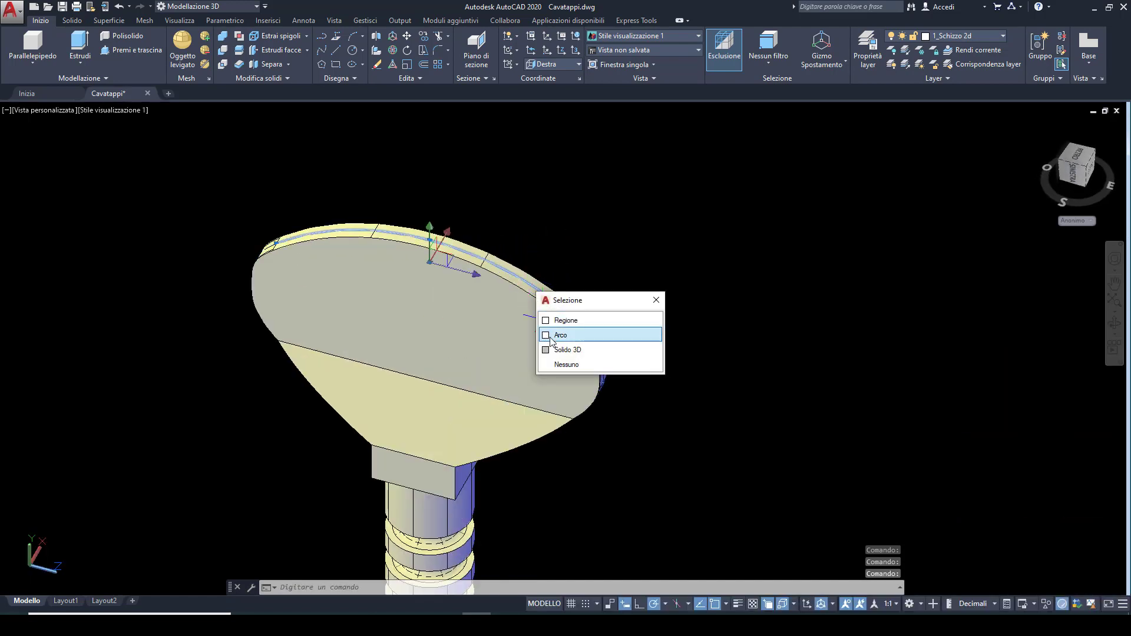
{"action": "key", "text": "Escape"}
{"action": "left_click", "coordinate": [1076, 220]}
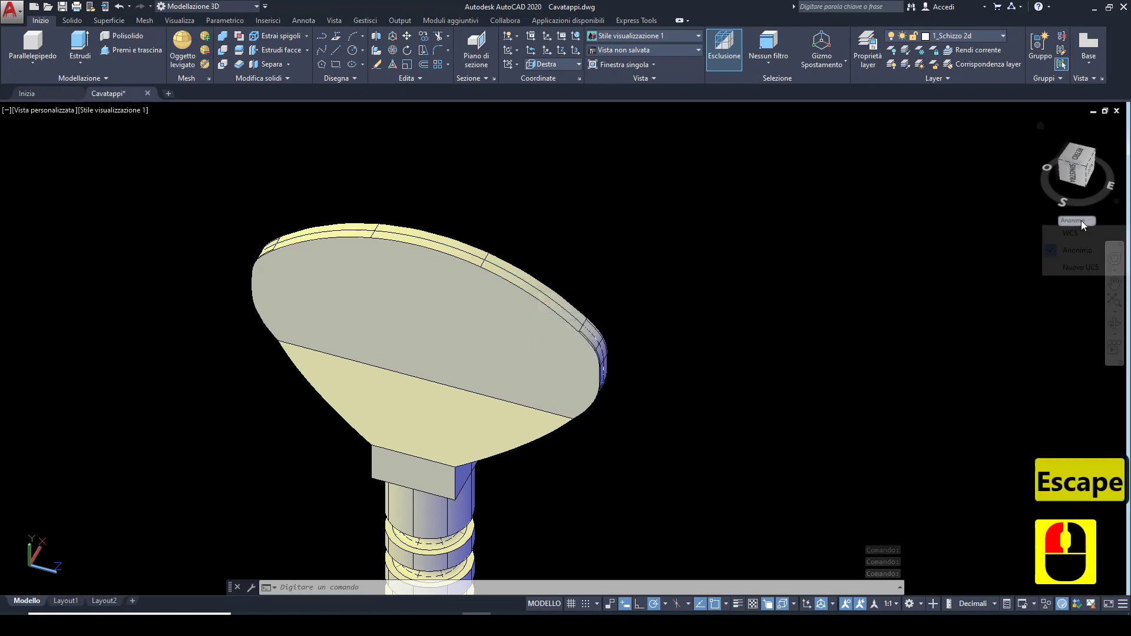
{"action": "left_click", "coordinate": [1080, 234]}
{"action": "middle_click_drag", "start_coordinate": [659, 369], "coordinate": [687, 311], "text": "shift"}
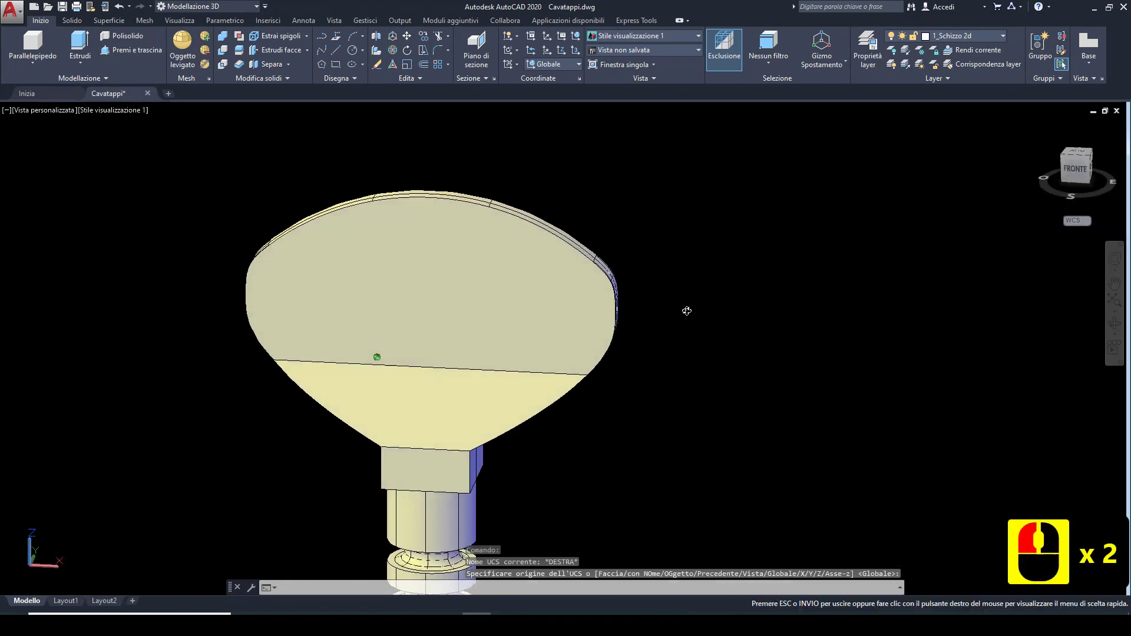
{"action": "left_click", "coordinate": [1075, 169]}
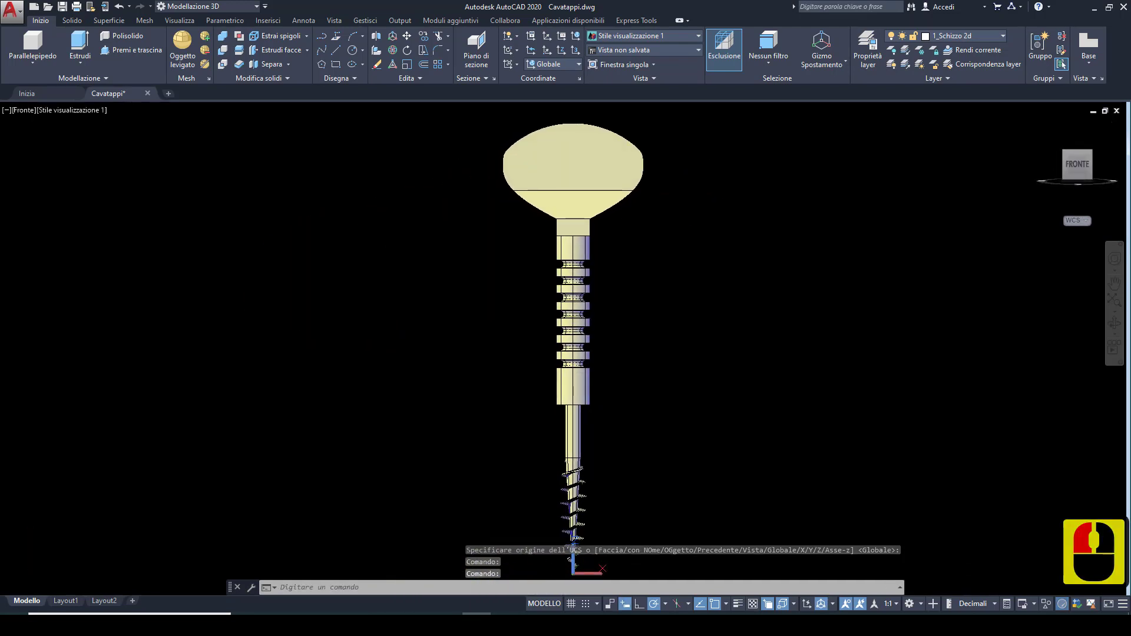
Step: Display the model in the Wireframe visual style and set the UCS to Fronte
{"action": "scroll", "coordinate": [560, 306], "scroll_direction": "up", "scroll_amount": 4}
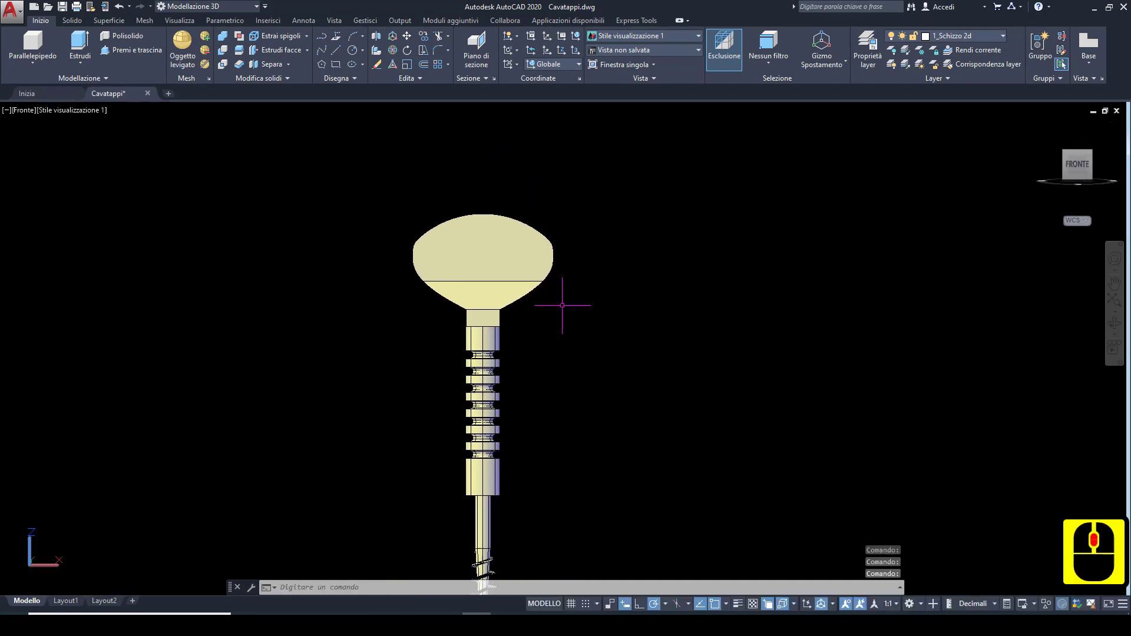
{"action": "left_click", "coordinate": [80, 111]}
{"action": "left_click", "coordinate": [95, 241]}
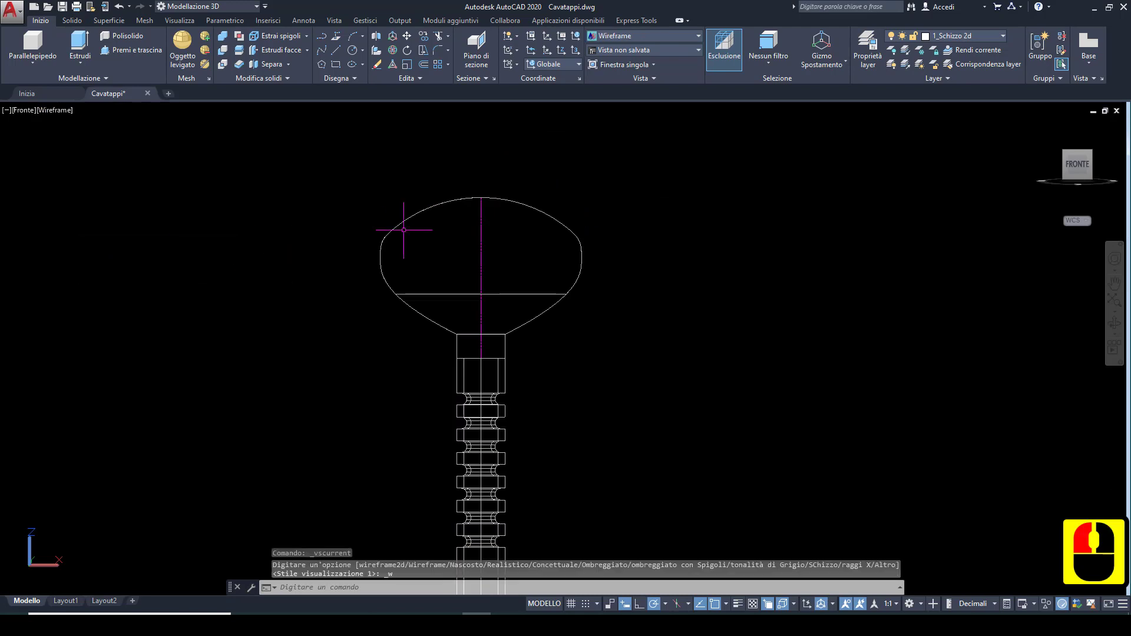
{"action": "scroll", "coordinate": [495, 191], "scroll_direction": "up", "scroll_amount": 2}
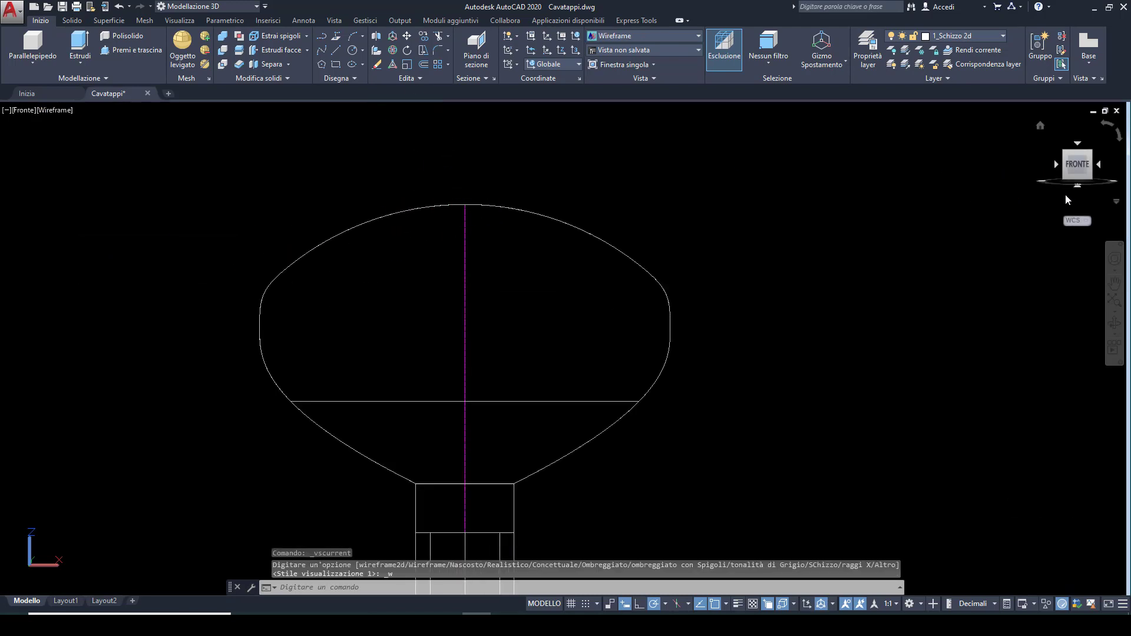
{"action": "left_click", "coordinate": [567, 65]}
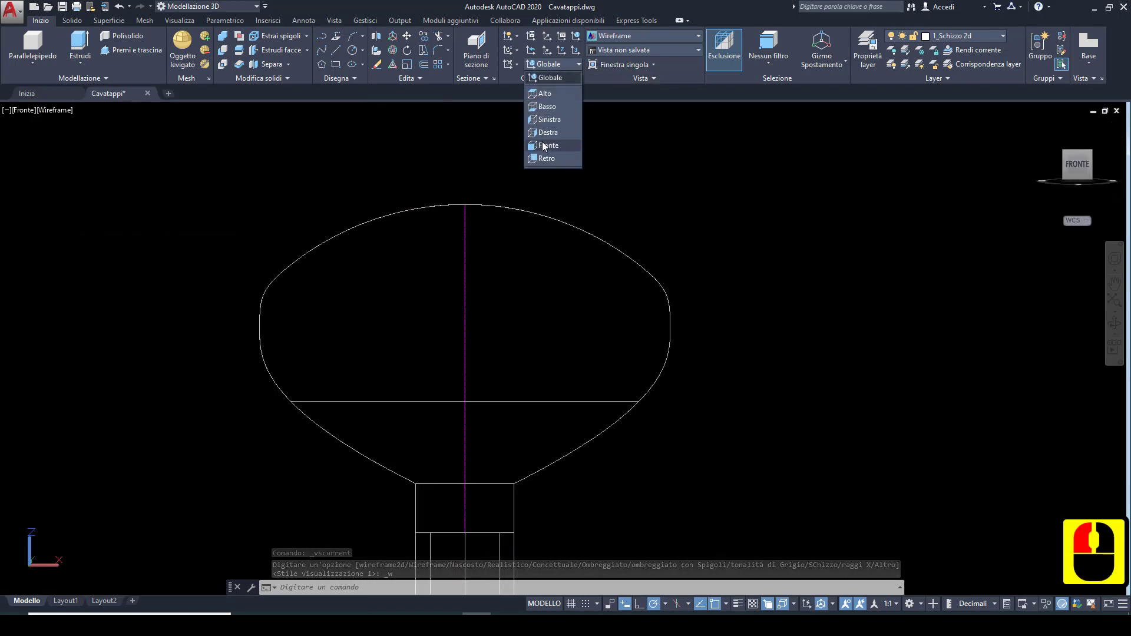
{"action": "left_click", "coordinate": [545, 120]}
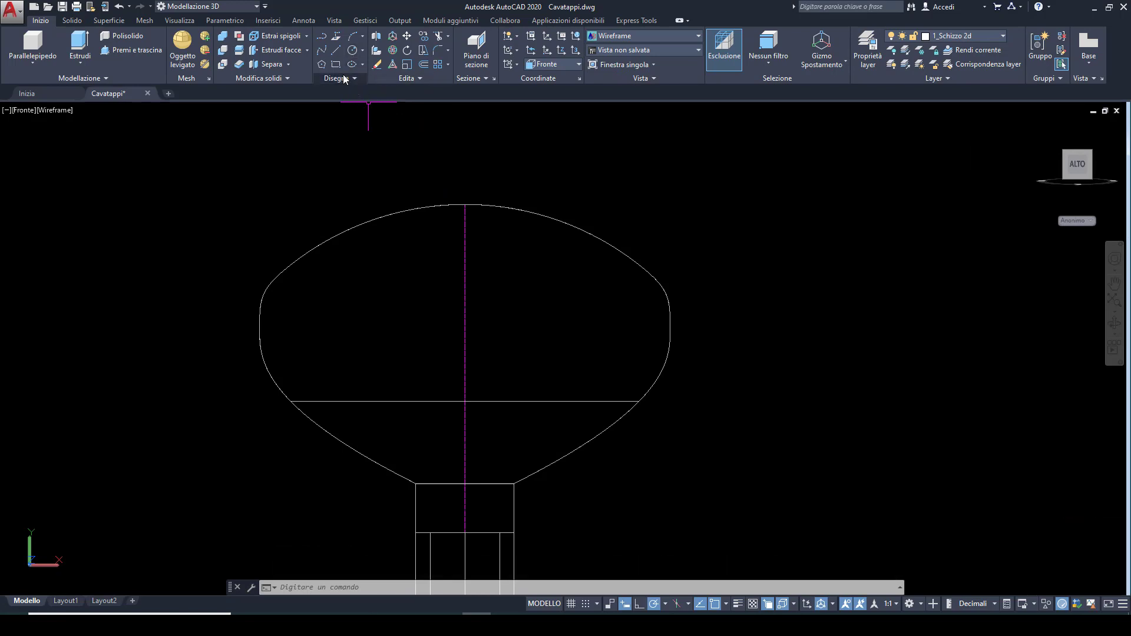
Step: Offset the arc at the top of the handle head 5 units inward
{"action": "left_click", "coordinate": [421, 67]}
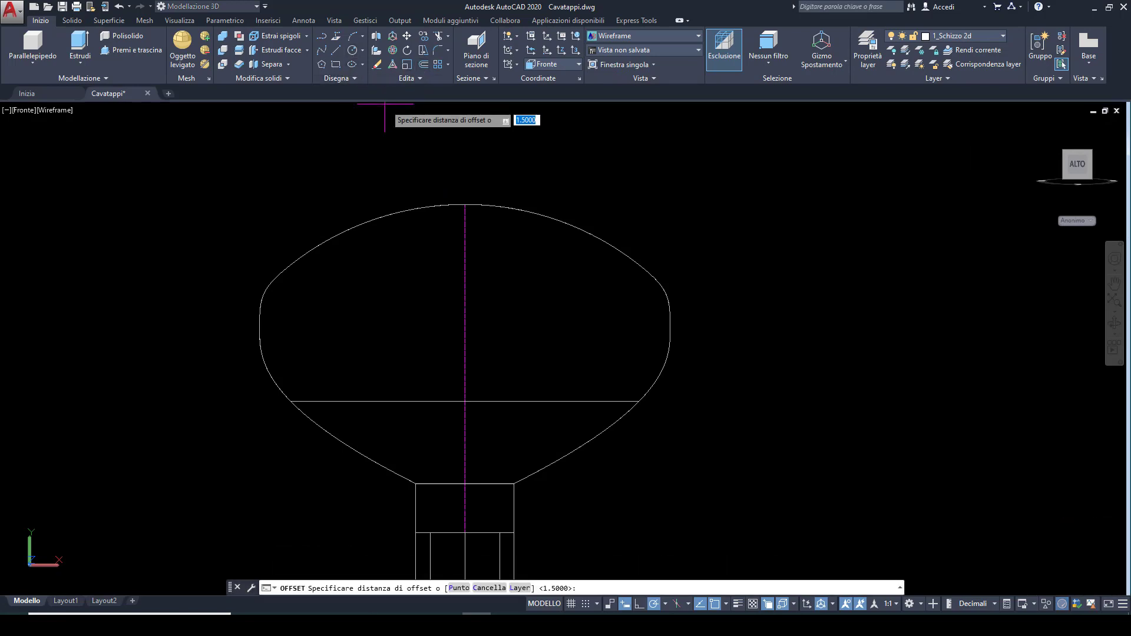
{"action": "type", "text": "5"}
{"action": "key", "text": "Return"}
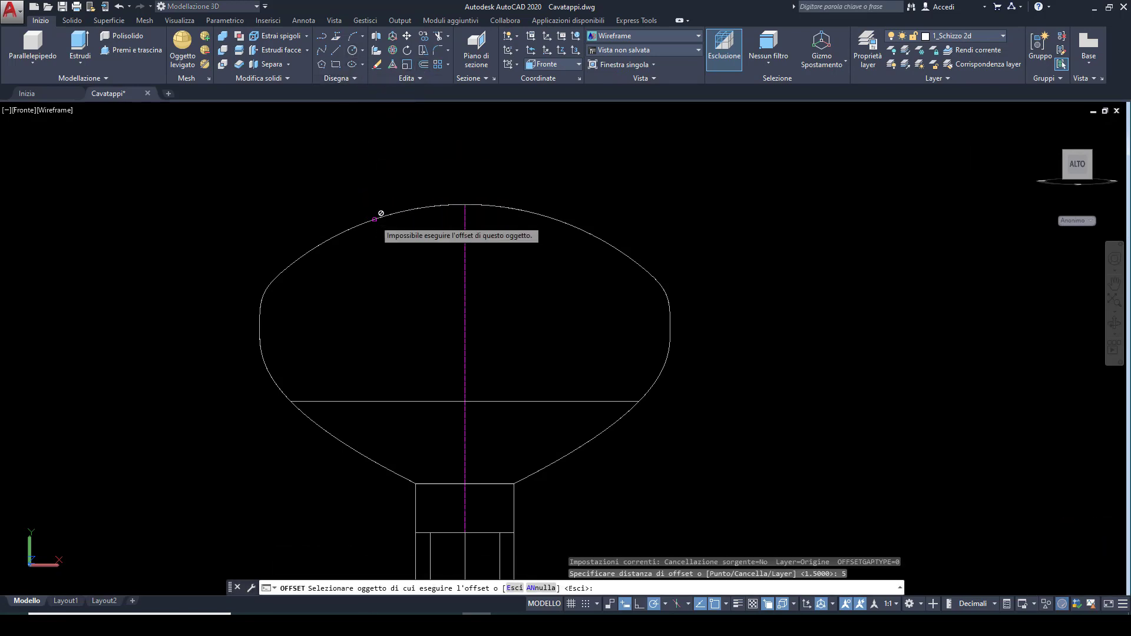
{"action": "left_click", "coordinate": [380, 213]}
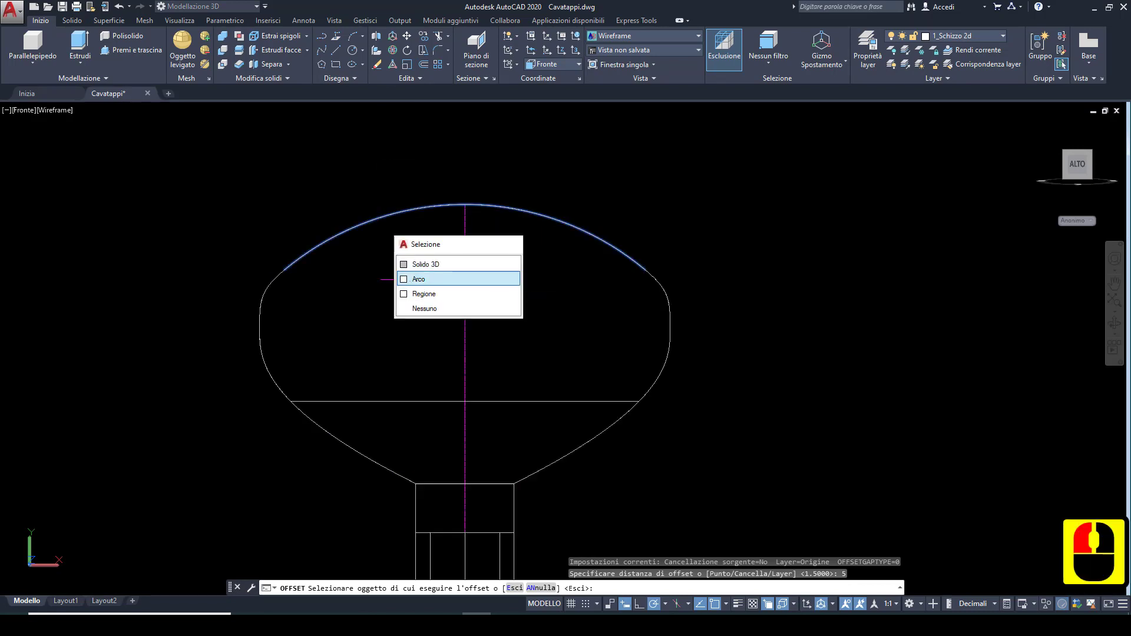
{"action": "left_click", "coordinate": [415, 278]}
{"action": "left_click", "coordinate": [401, 306]}
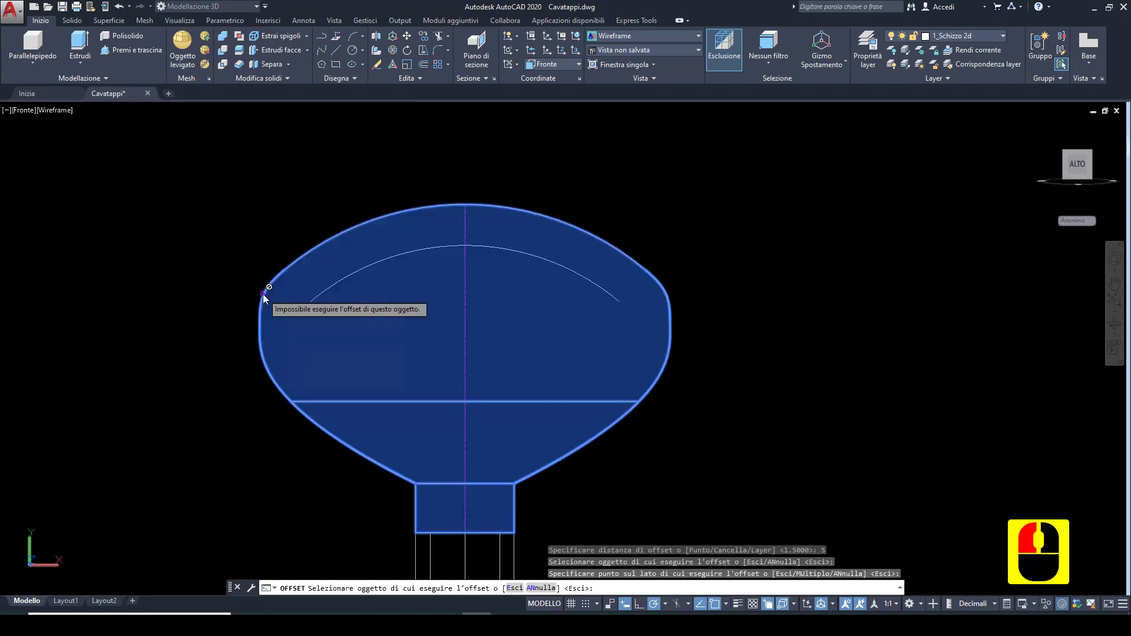
Step: Offset the left and right side splines of the handle head 5 units inward
{"action": "left_click", "coordinate": [264, 296]}
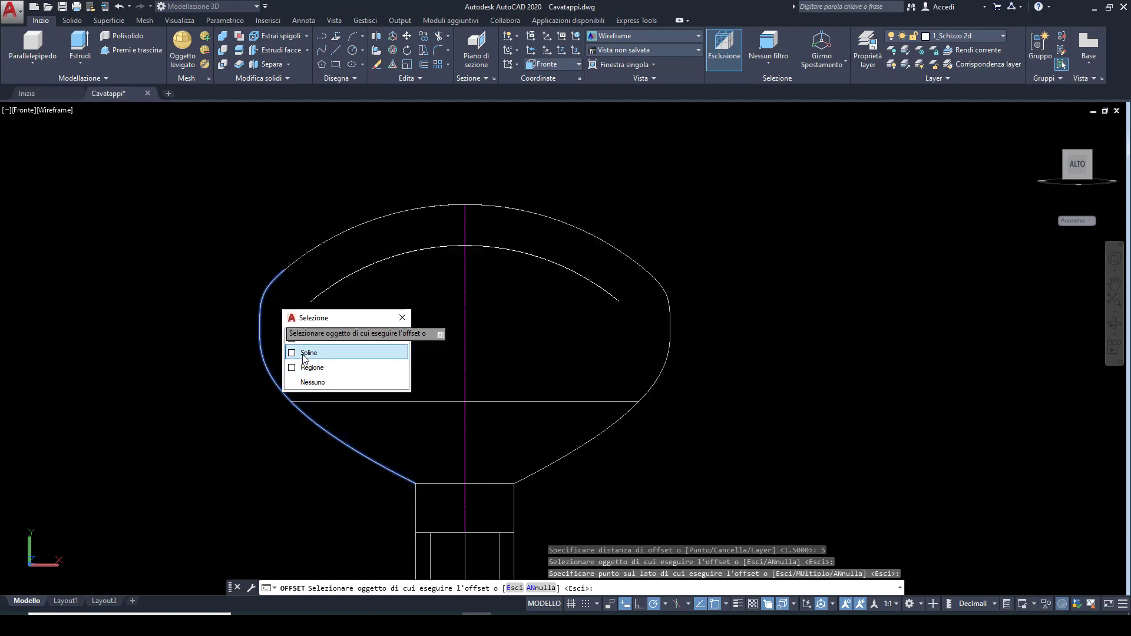
{"action": "left_click", "coordinate": [306, 353]}
{"action": "left_click", "coordinate": [329, 348]}
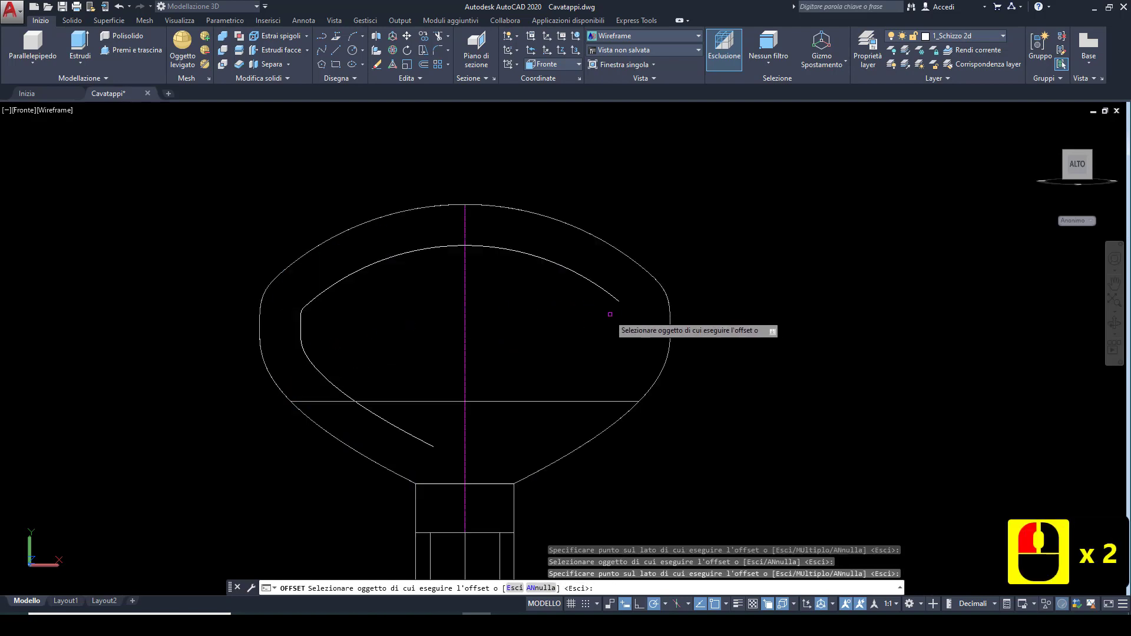
{"action": "left_click", "coordinate": [670, 324]}
{"action": "left_click", "coordinate": [716, 385]}
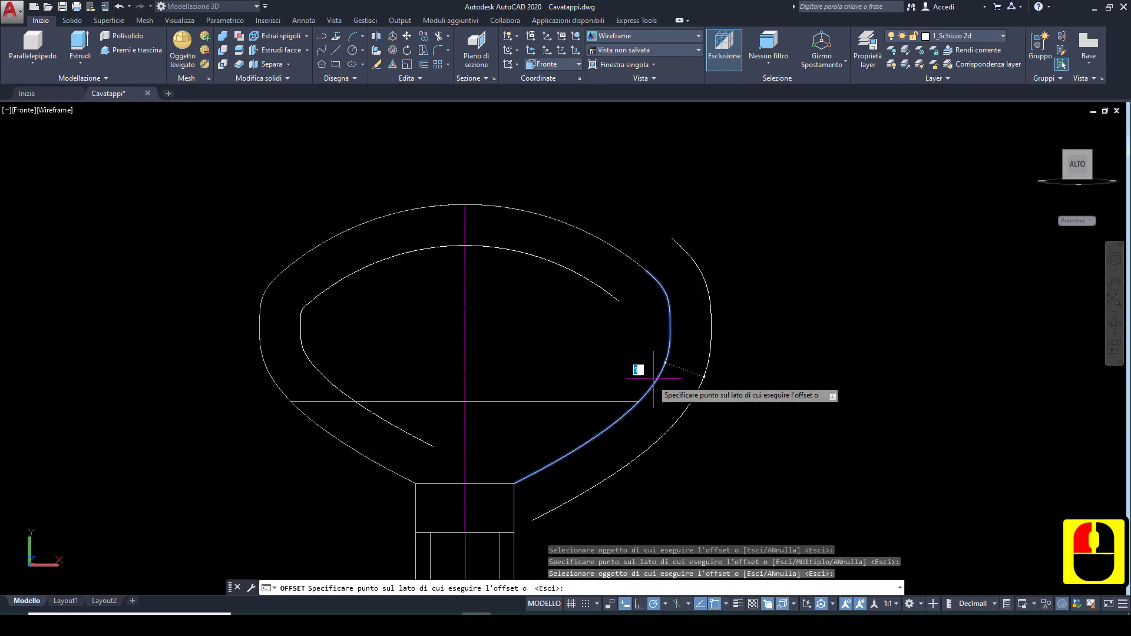
{"action": "left_click", "coordinate": [653, 379]}
{"action": "middle_click_drag", "start_coordinate": [539, 382], "coordinate": [489, 296]}
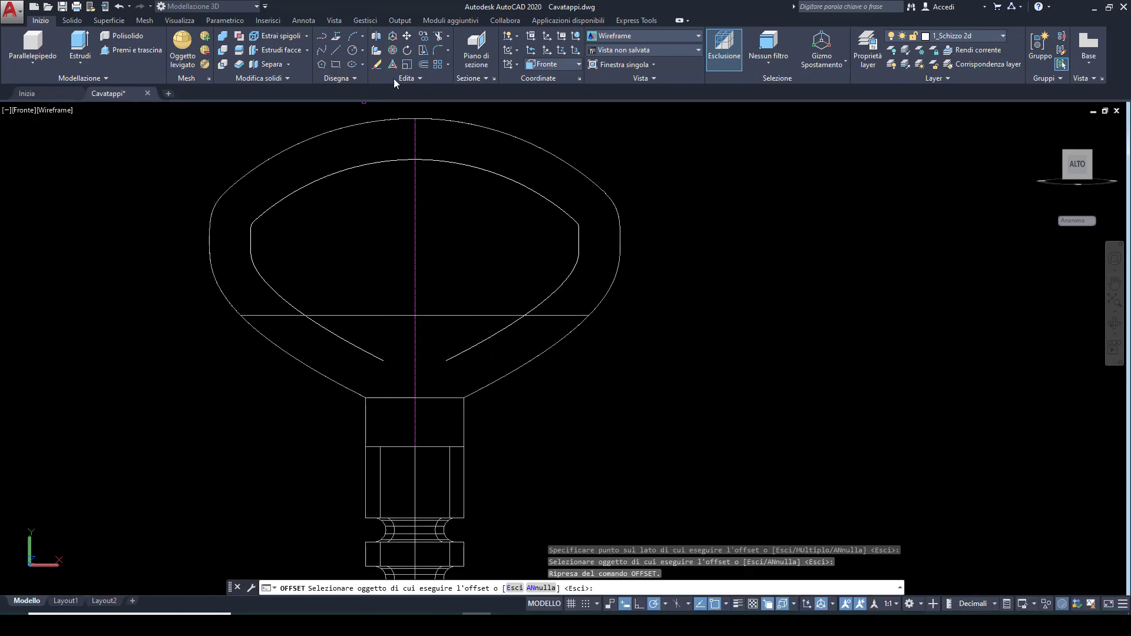
{"action": "key", "text": "Escape"}
Step: Try to trim the lower end of the left offset spline at the head's horizontal edge
{"action": "left_click", "coordinate": [435, 37]}
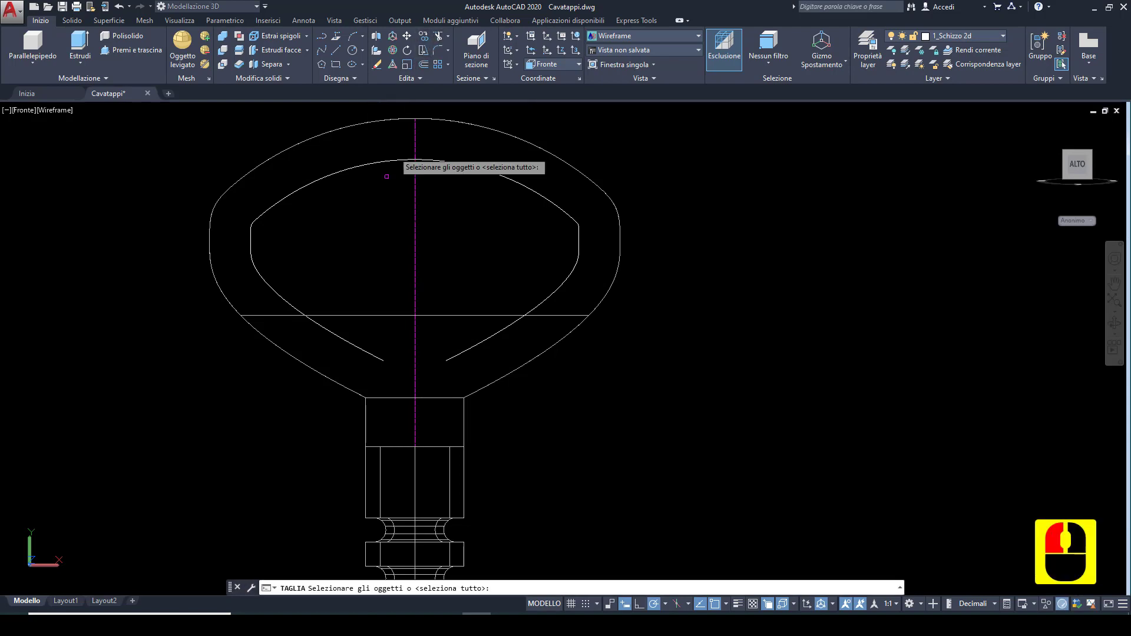
{"action": "right_click", "coordinate": [356, 283]}
{"action": "left_click", "coordinate": [328, 331]}
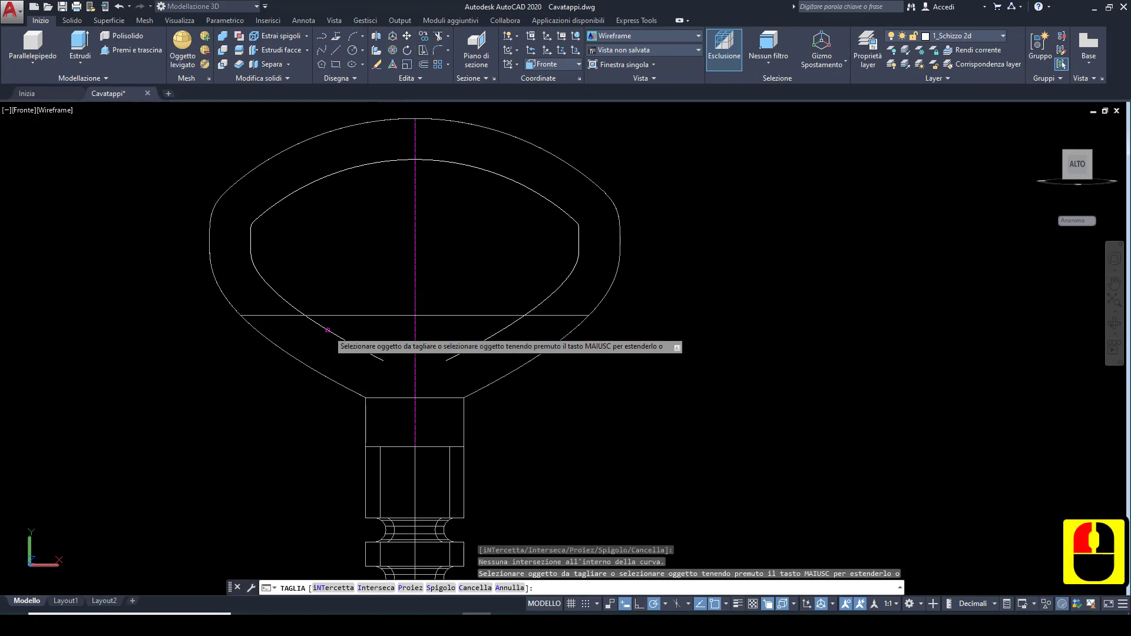
{"action": "key", "text": "Escape"}
{"action": "left_click", "coordinate": [324, 330]}
{"action": "key", "text": "Escape"}
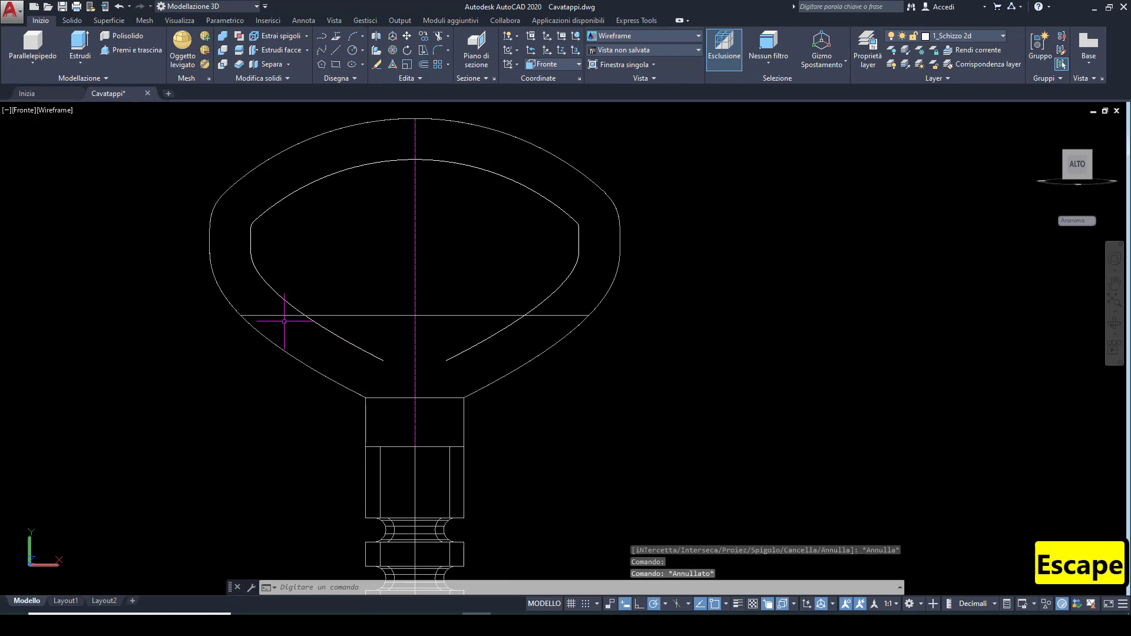
{"action": "left_click", "coordinate": [272, 315]}
{"action": "key", "text": "Escape"}
{"action": "left_click", "coordinate": [272, 315]}
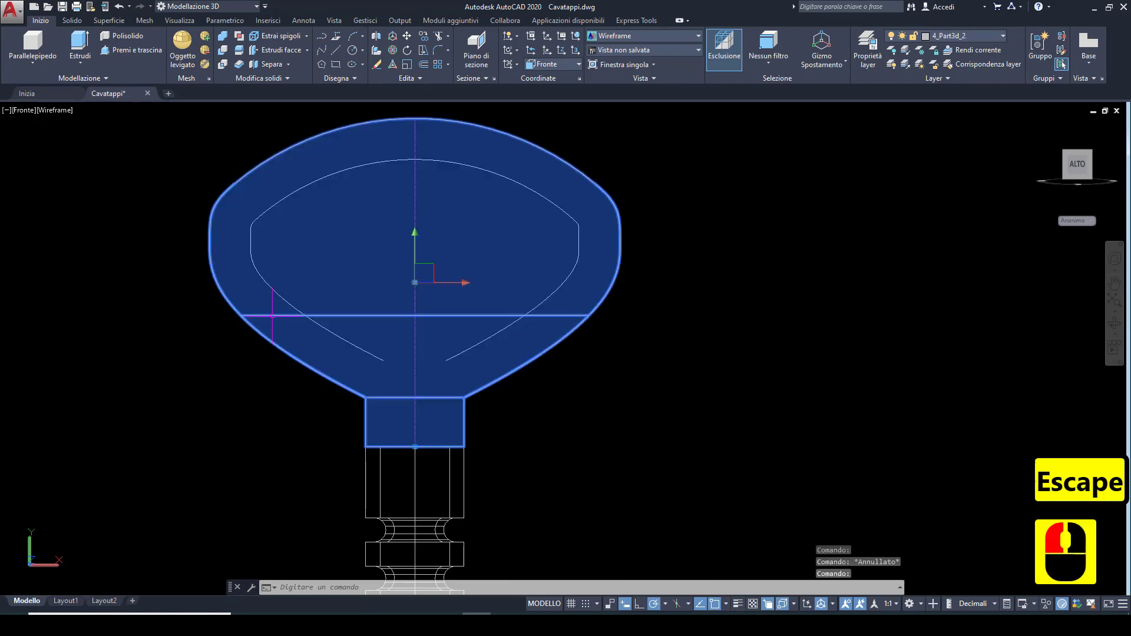
{"action": "key", "text": "Escape"}
Step: Draw a horizontal line from the middle of the head's left bevel corner across both offset splines, midway between the two faces
{"action": "middle_click_drag", "start_coordinate": [323, 323], "coordinate": [366, 384], "text": "shift"}
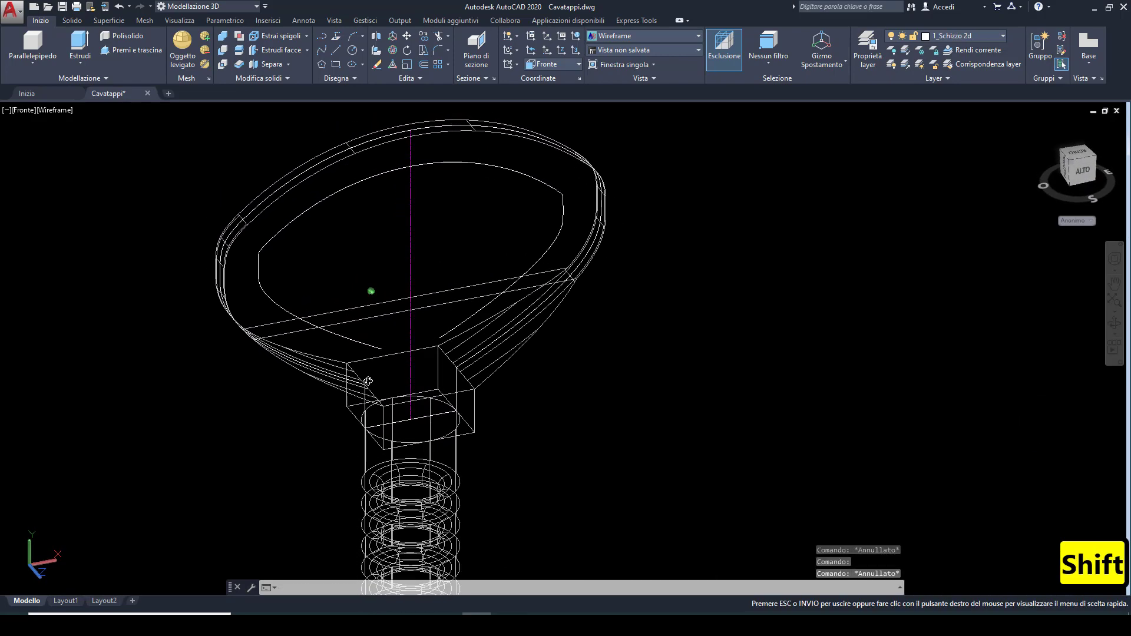
{"action": "left_click", "coordinate": [335, 53]}
{"action": "scroll", "coordinate": [268, 332], "scroll_direction": "up", "scroll_amount": 3}
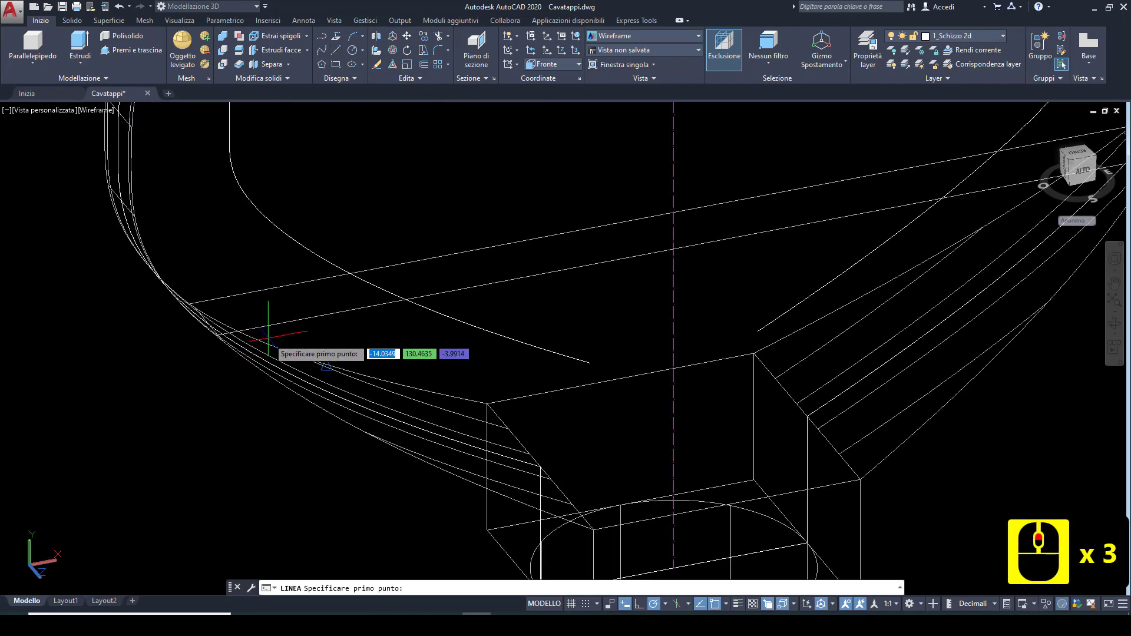
{"action": "middle_click_drag", "start_coordinate": [277, 342], "coordinate": [222, 341], "text": "shift"}
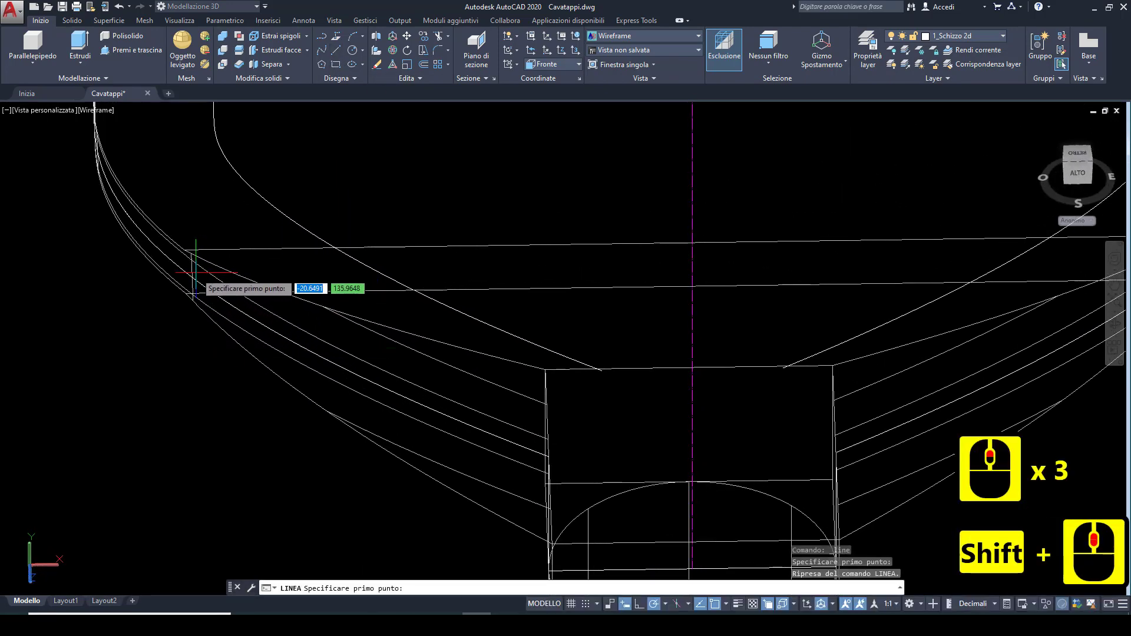
{"action": "scroll", "coordinate": [190, 283], "scroll_direction": "down", "scroll_amount": 3}
{"action": "left_click", "coordinate": [207, 255]}
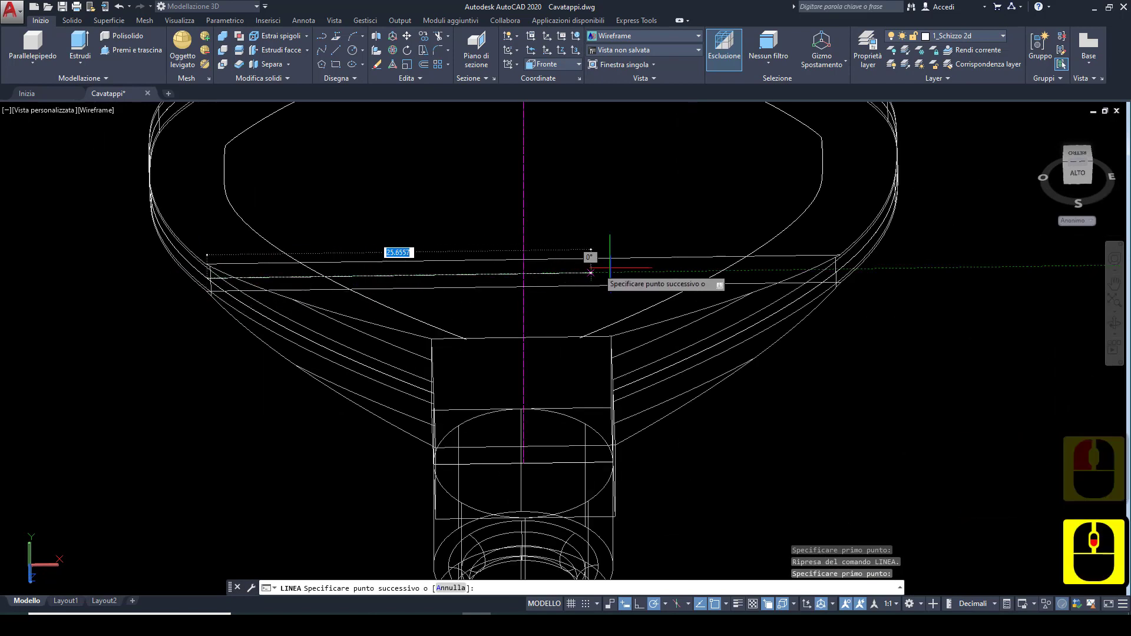
{"action": "left_click", "coordinate": [784, 270]}
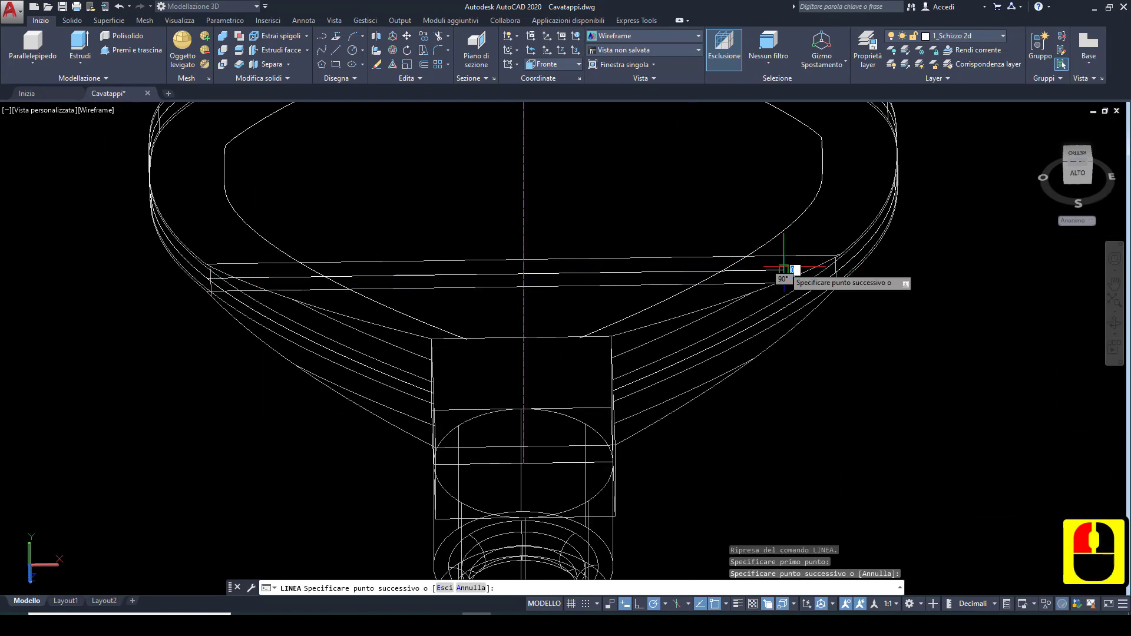
{"action": "key", "text": "Escape"}
Step: Trim the offset splines below the horizontal line and the line's ends beyond the splines to close the inner outline
{"action": "middle_click_drag", "start_coordinate": [536, 324], "coordinate": [533, 277], "text": "shift"}
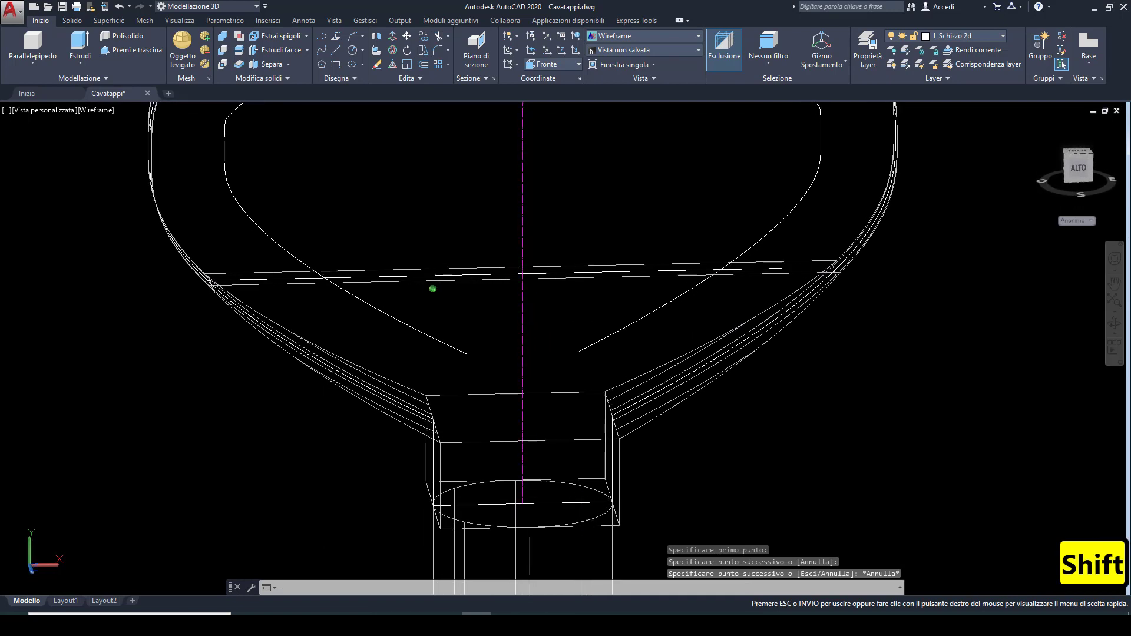
{"action": "left_click", "coordinate": [438, 40]}
{"action": "left_click", "coordinate": [356, 295]}
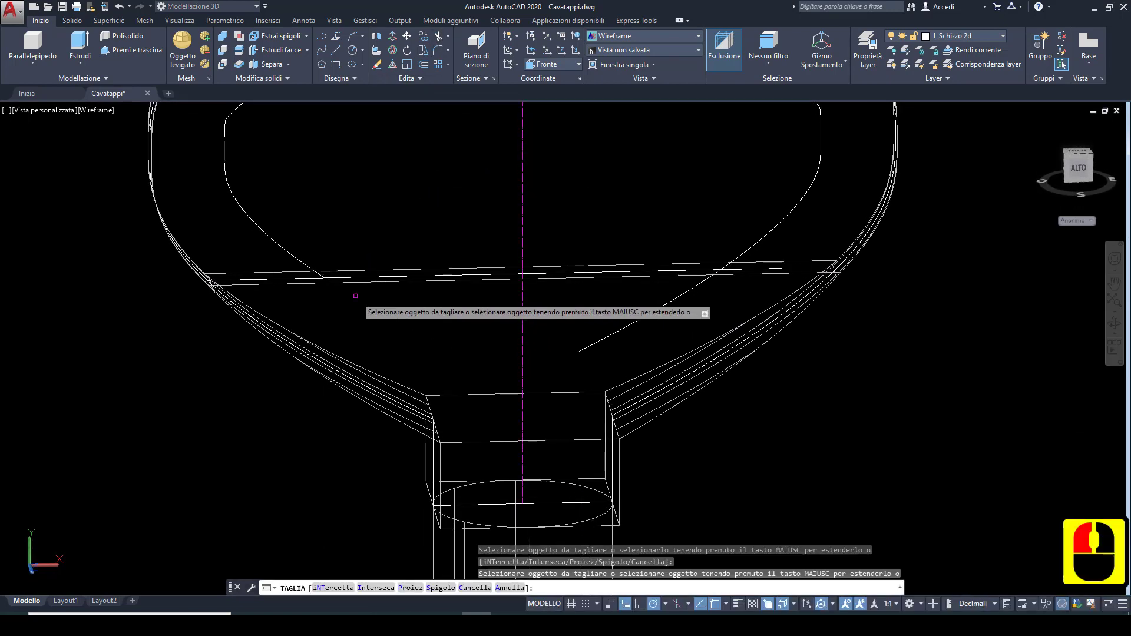
{"action": "left_click", "coordinate": [696, 283]}
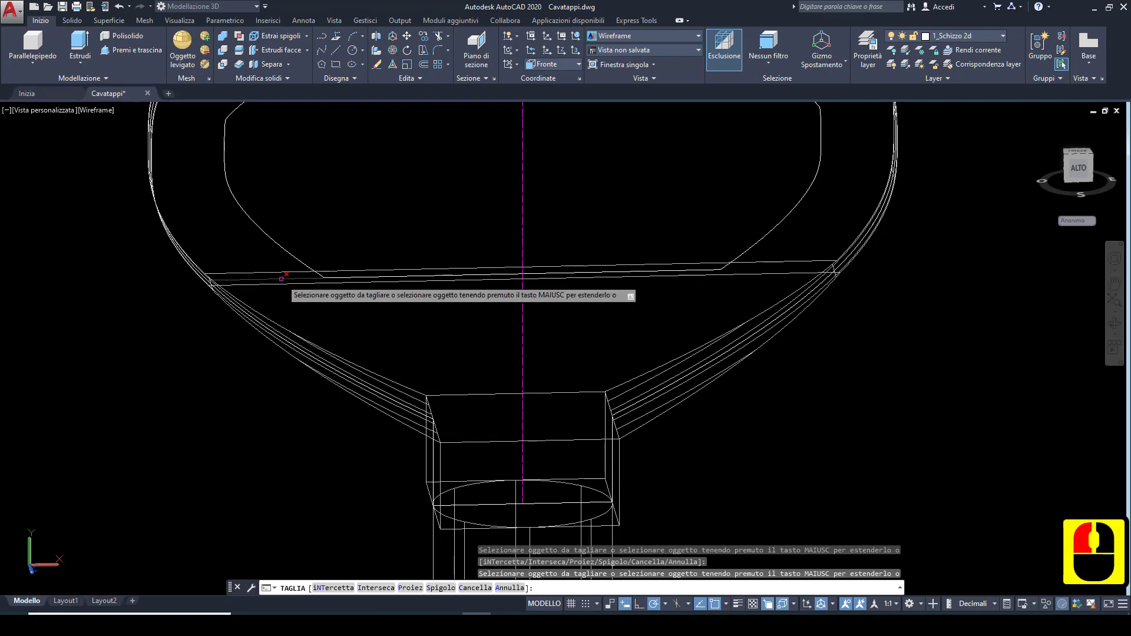
{"action": "scroll", "coordinate": [337, 356], "scroll_direction": "down", "scroll_amount": 3}
{"action": "key", "text": "Escape"}
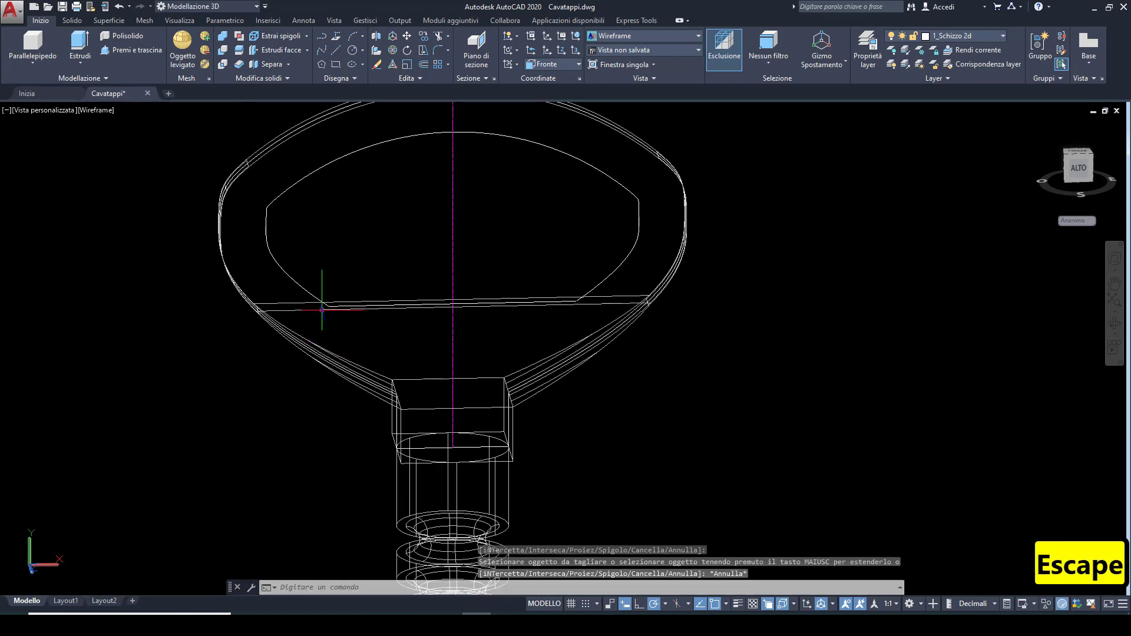
Step: Shade the model with the Concettuale visual style and move the region lying in the handle head to layer 0
{"action": "left_click", "coordinate": [102, 111]}
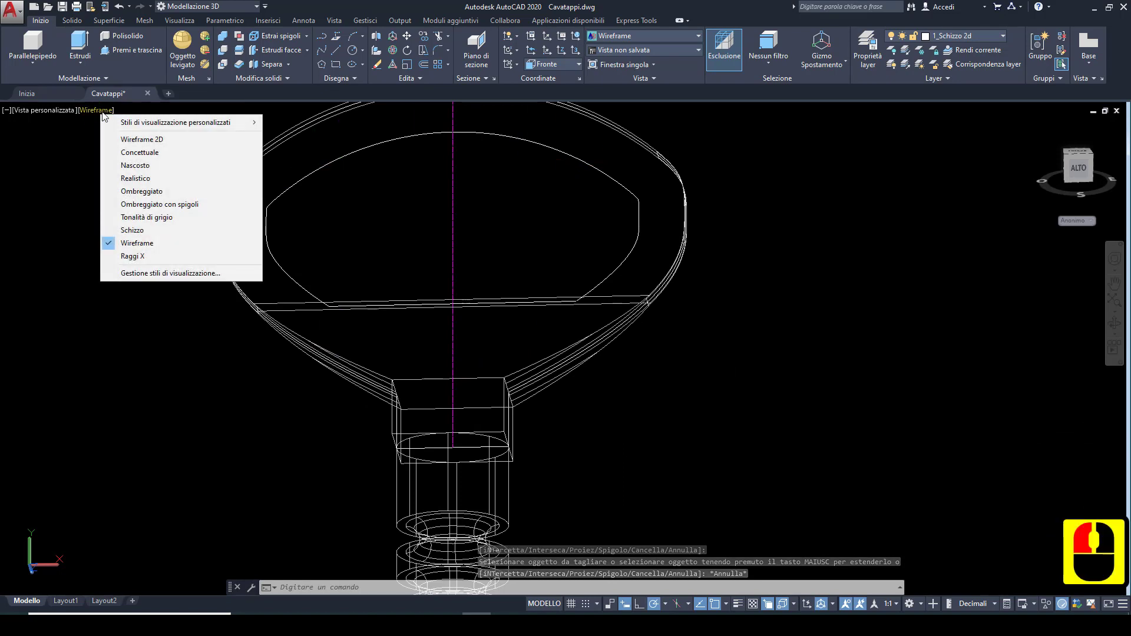
{"action": "left_click", "coordinate": [125, 152]}
{"action": "left_click", "coordinate": [419, 245]}
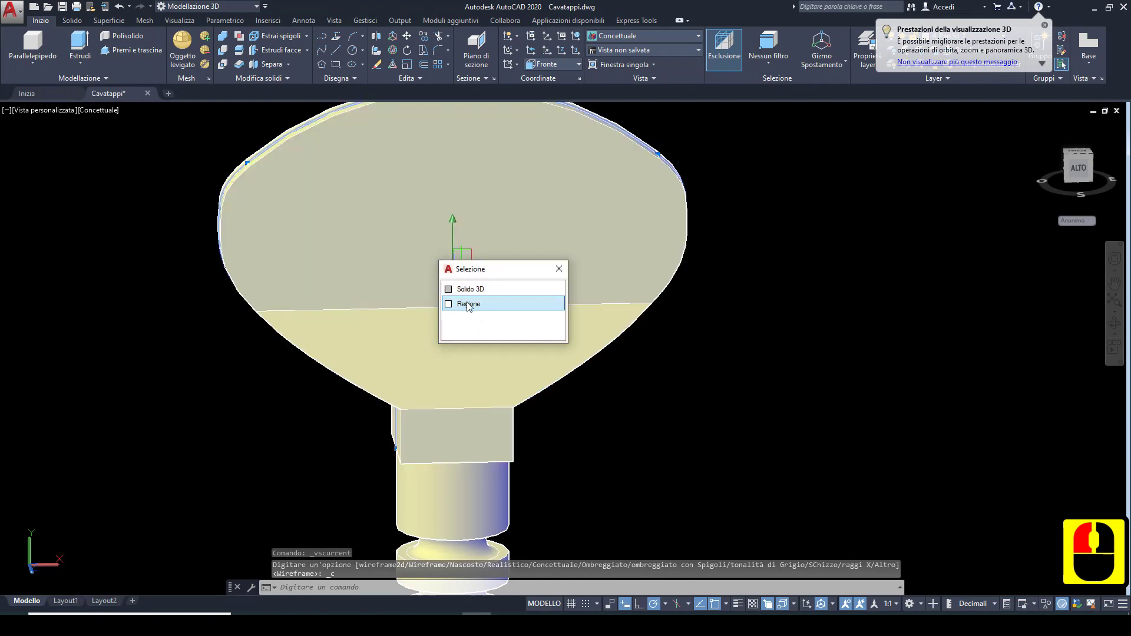
{"action": "left_click", "coordinate": [466, 304]}
{"action": "scroll", "coordinate": [465, 305], "scroll_direction": "down", "scroll_amount": 3}
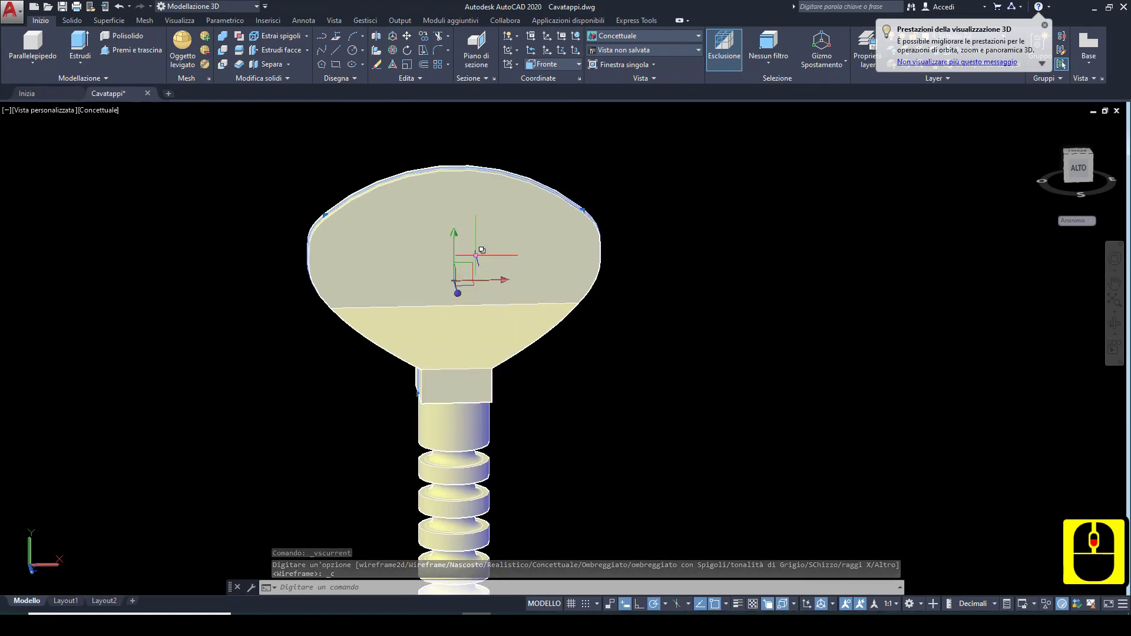
{"action": "left_click", "coordinate": [1001, 40]}
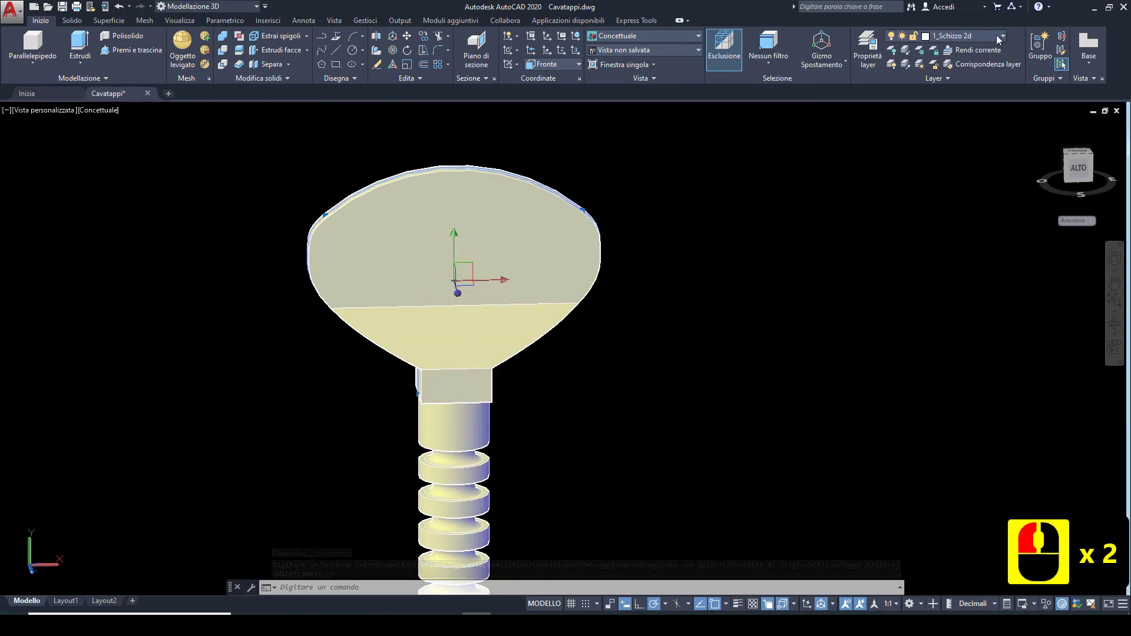
{"action": "left_click", "coordinate": [995, 34]}
{"action": "left_click", "coordinate": [947, 50]}
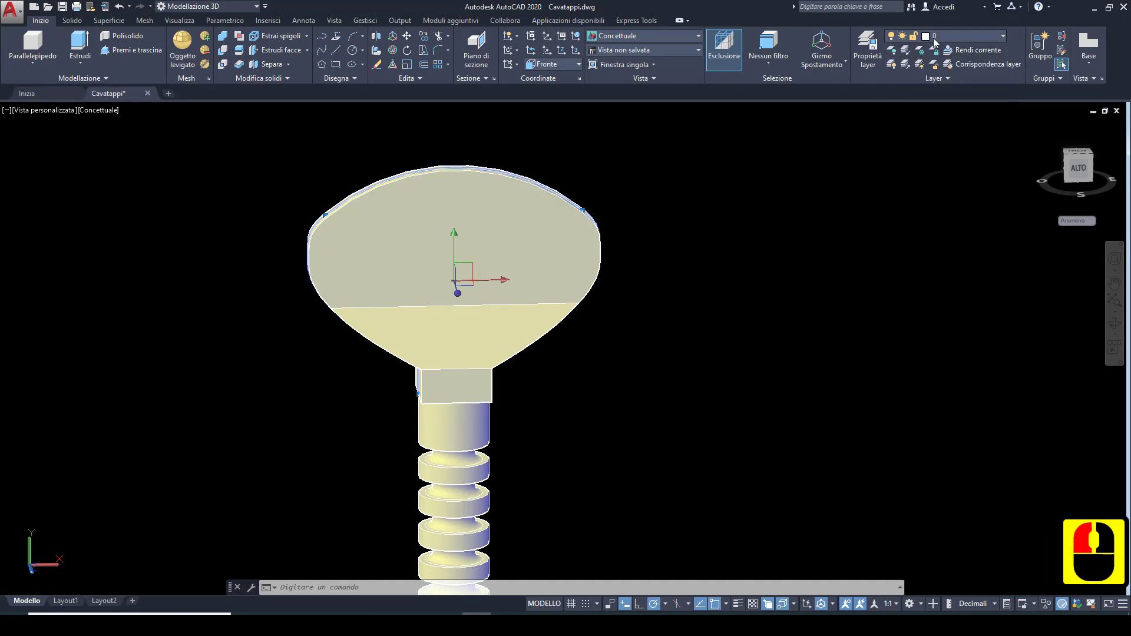
Step: Turn off layer 0 to hide the region lying in the handle head
{"action": "left_click", "coordinate": [937, 36]}
{"action": "left_click", "coordinate": [893, 50]}
{"action": "left_click", "coordinate": [749, 195]}
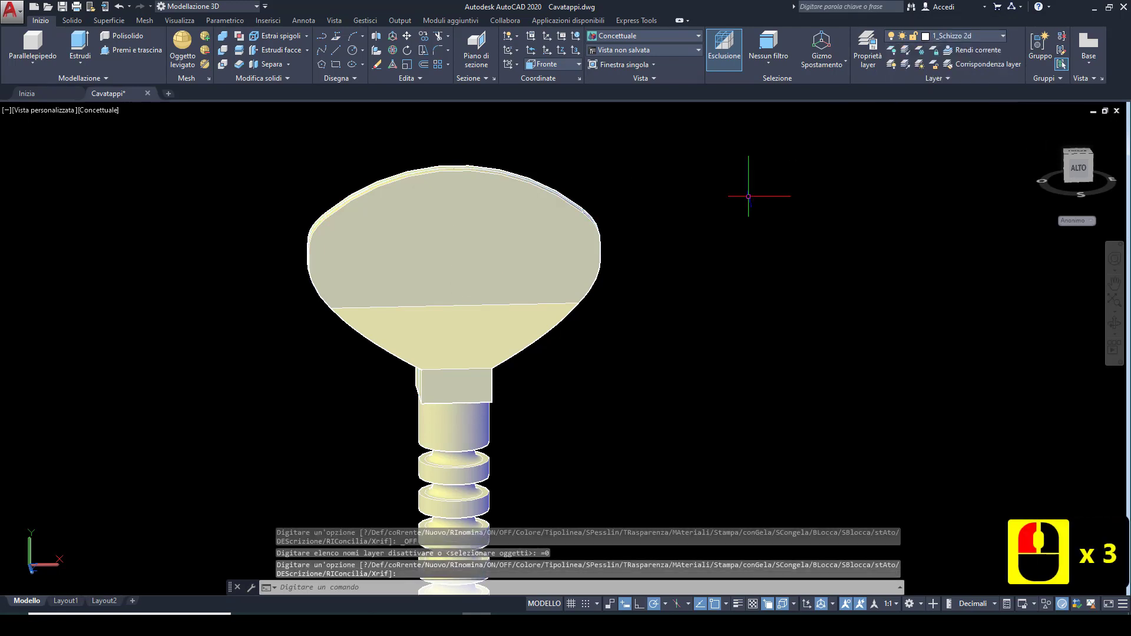
{"action": "key", "text": "Escape"}
{"action": "middle_click_drag", "start_coordinate": [577, 326], "coordinate": [646, 333], "text": "shift"}
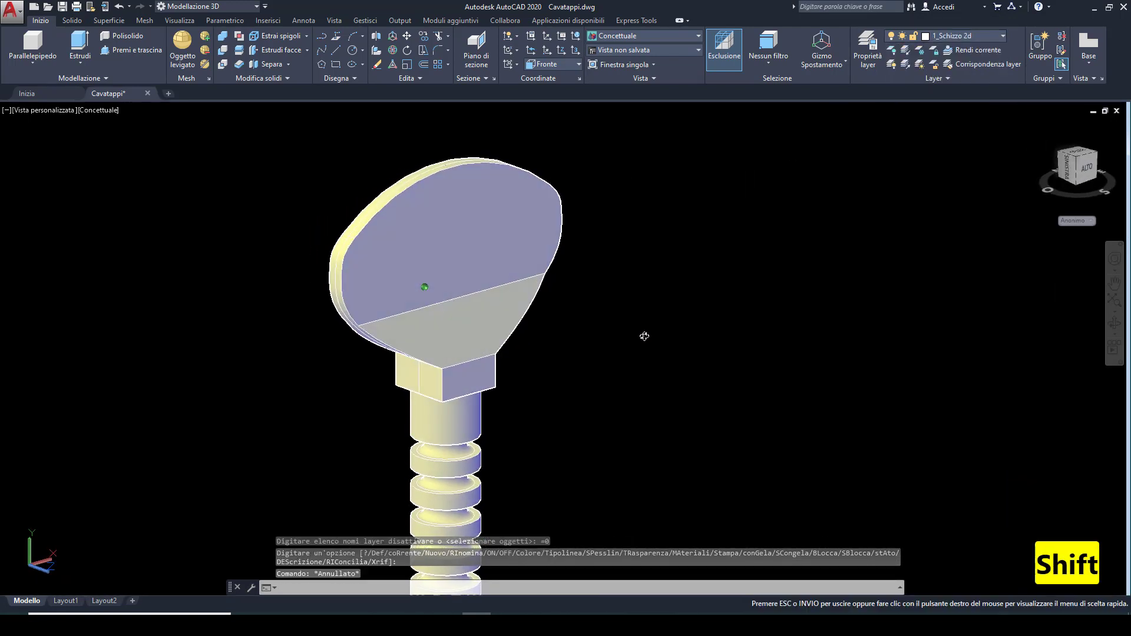
Step: Display the model with the Wireframe visual style to reveal the inner outline in the head
{"action": "left_click", "coordinate": [96, 112]}
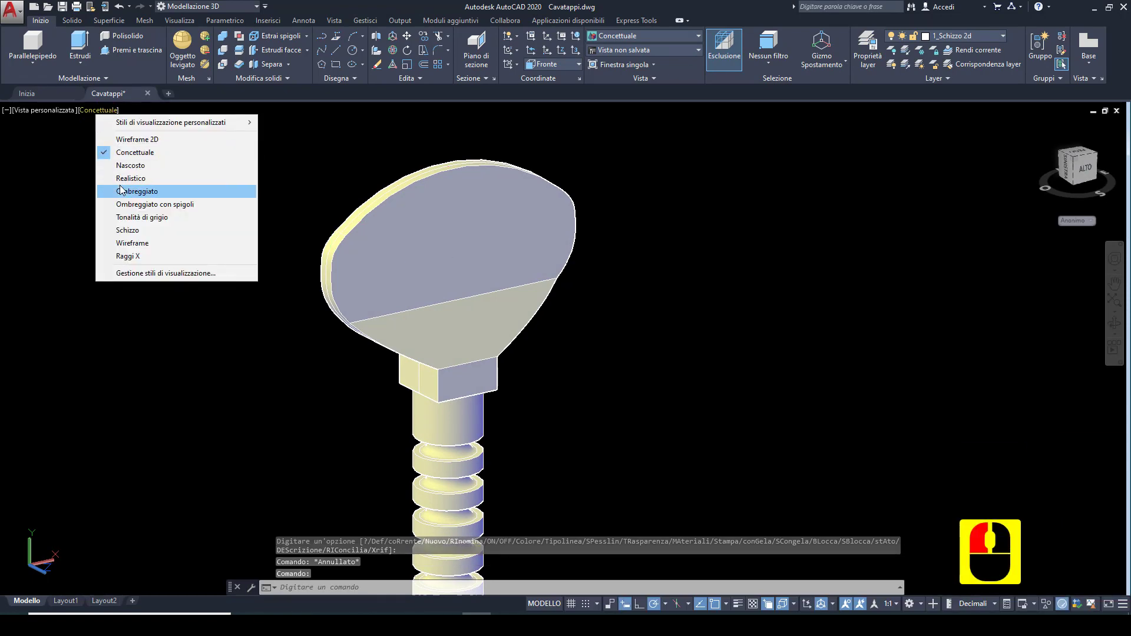
{"action": "left_click", "coordinate": [140, 244]}
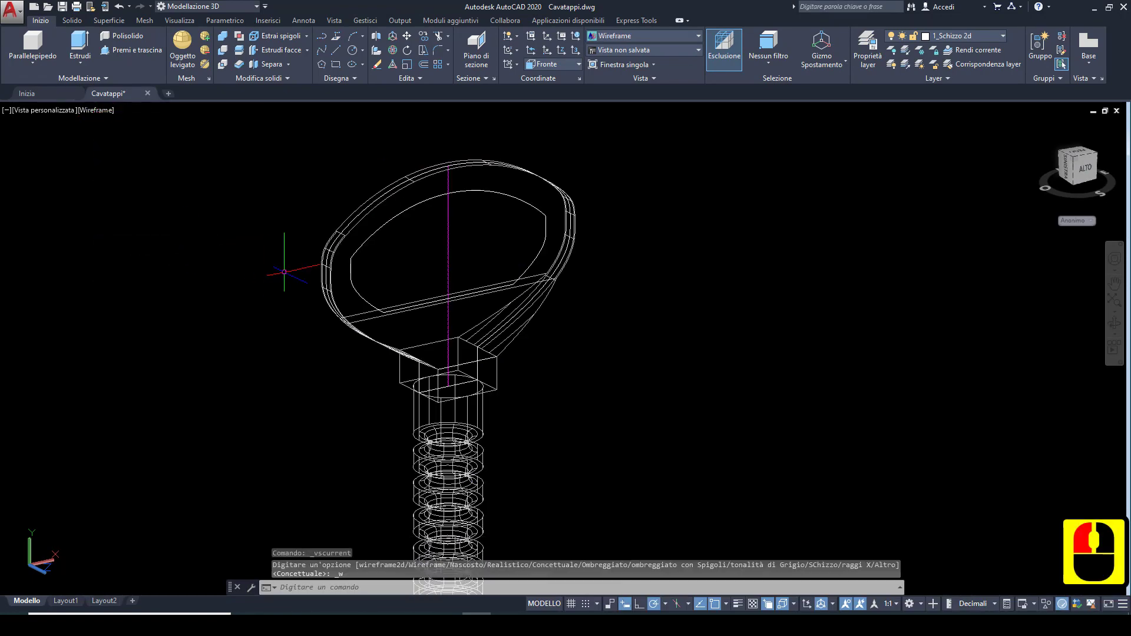
{"action": "middle_click_drag", "start_coordinate": [285, 273], "coordinate": [322, 293], "text": "shift"}
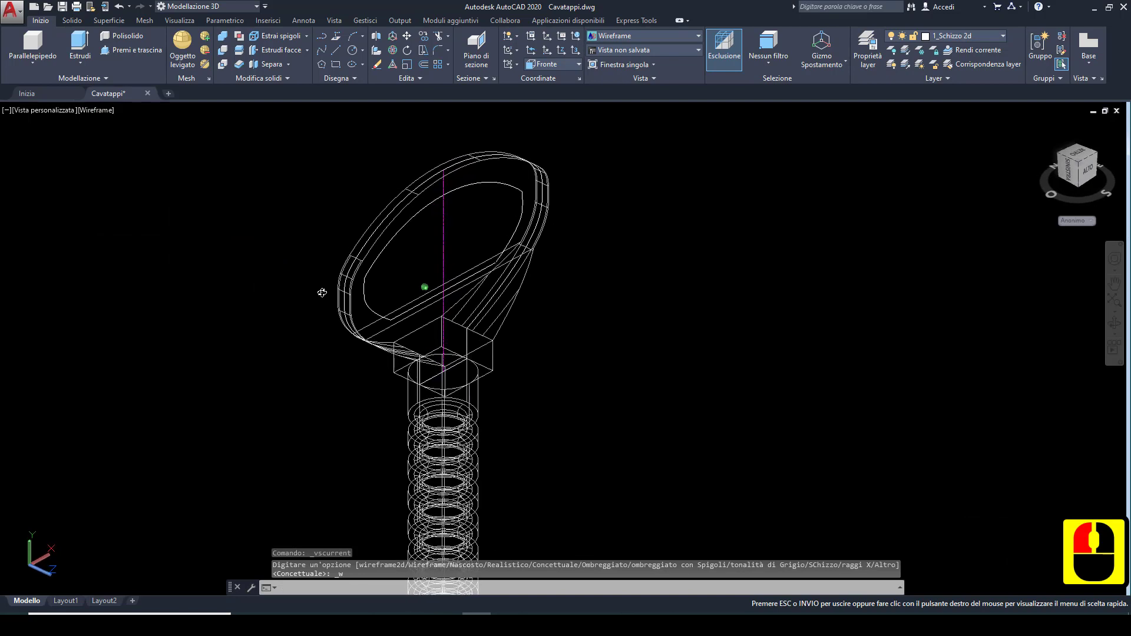
{"action": "left_click", "coordinate": [370, 266]}
{"action": "key", "text": "Escape"}
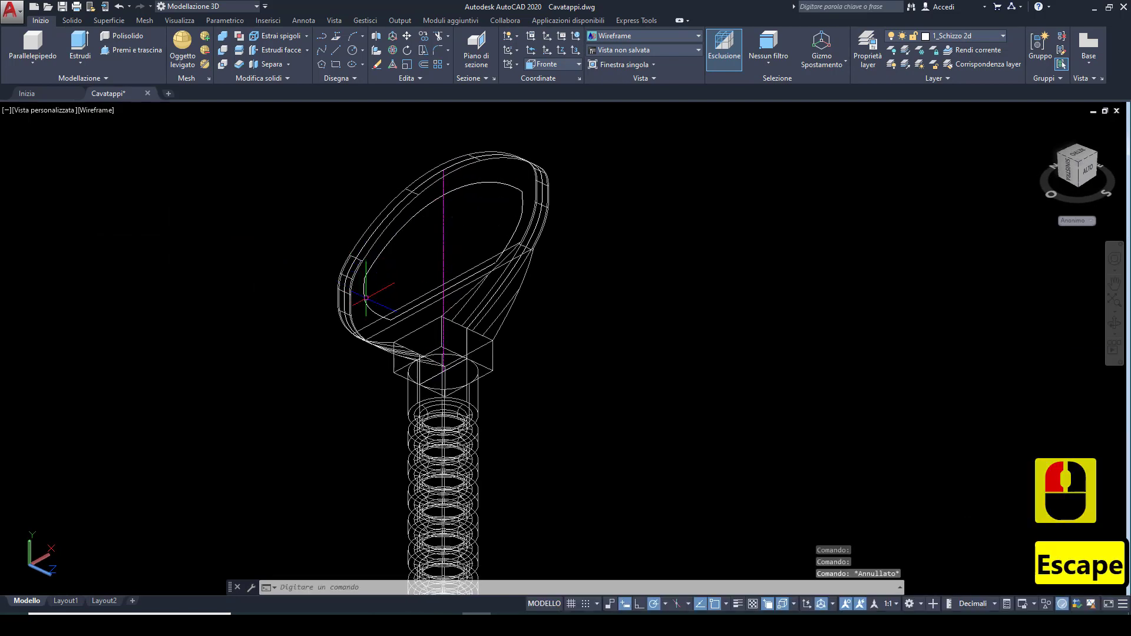
Step: Turn off layers 4_Part3d_2 and 1.1_Asse so only the 2D sketch outlines are displayed
{"action": "left_click", "coordinate": [994, 35]}
{"action": "left_click", "coordinate": [893, 121]}
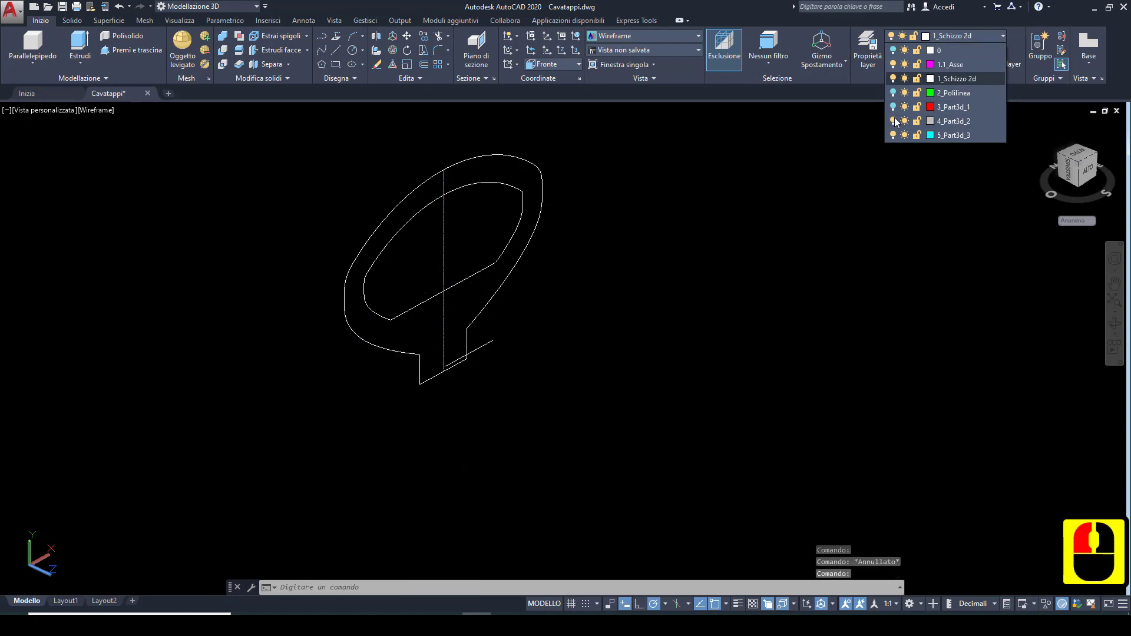
{"action": "left_click", "coordinate": [894, 64]}
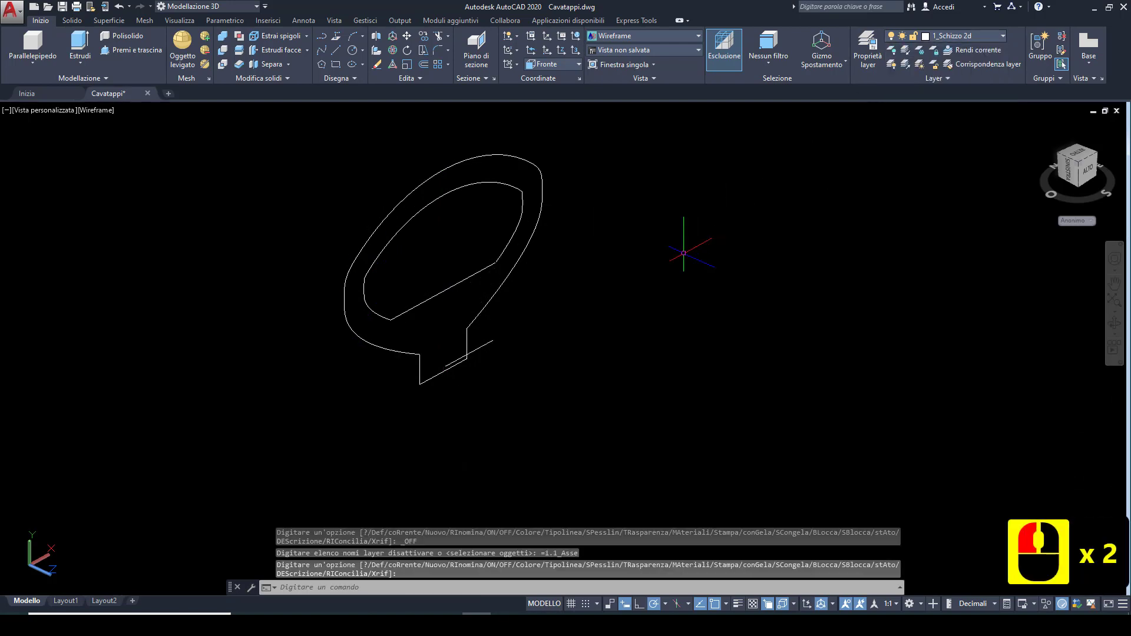
Step: Delete the stray line crossing the base of the handle's neck outline
{"action": "middle_click_drag", "start_coordinate": [612, 263], "coordinate": [472, 331], "text": "shift"}
{"action": "left_click", "coordinate": [465, 327]}
{"action": "left_click", "coordinate": [455, 304]}
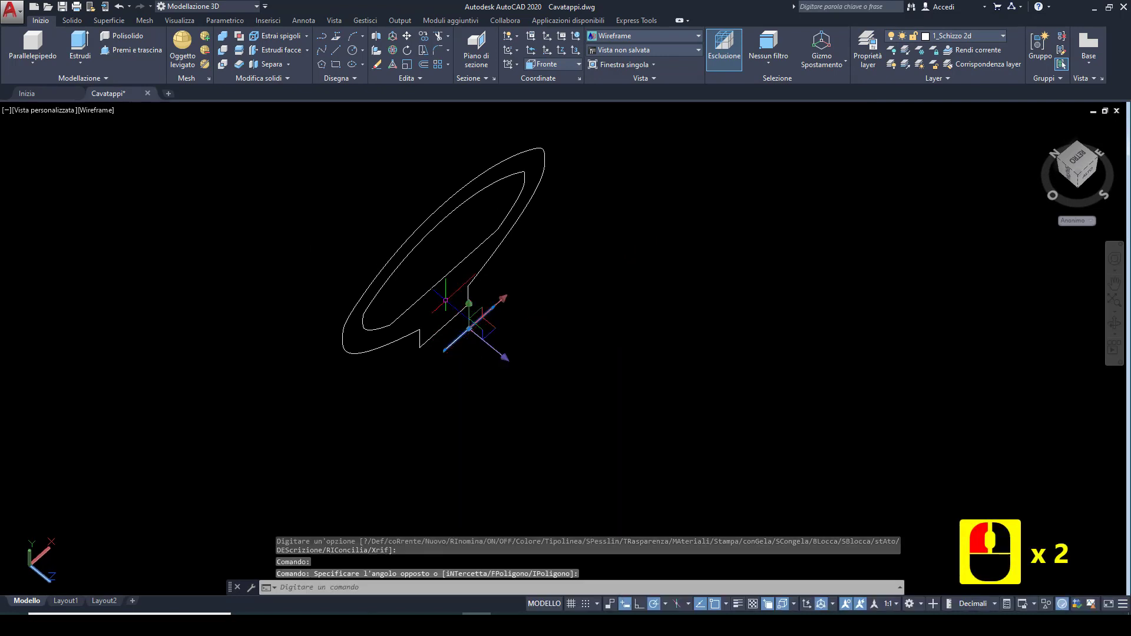
{"action": "key", "text": "Delete"}
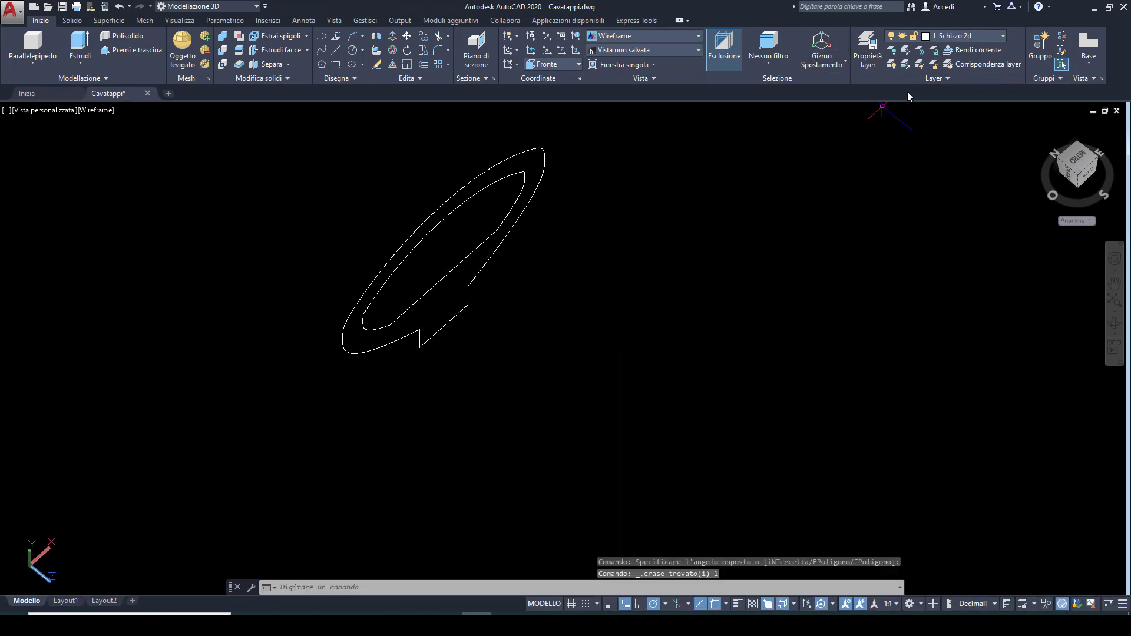
Step: Join the upper curve, side curves and horizontal line of the inner head outline into one closed spline
{"action": "middle_click_drag", "start_coordinate": [644, 221], "coordinate": [614, 124], "text": "shift"}
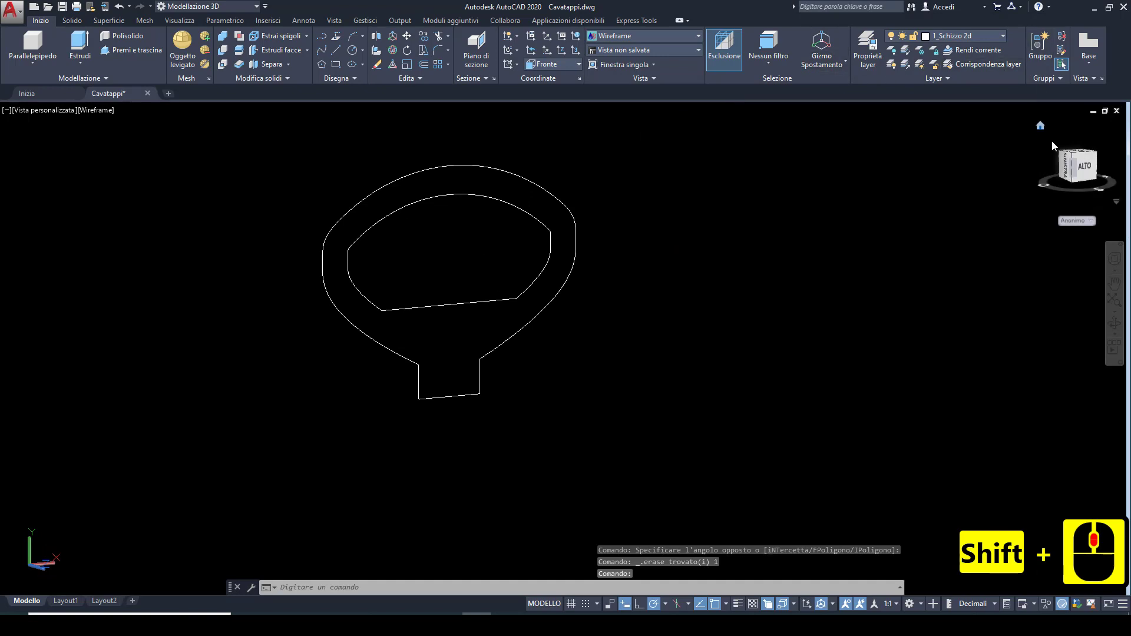
{"action": "left_click", "coordinate": [1082, 166]}
{"action": "scroll", "coordinate": [537, 163], "scroll_direction": "up", "scroll_amount": 2}
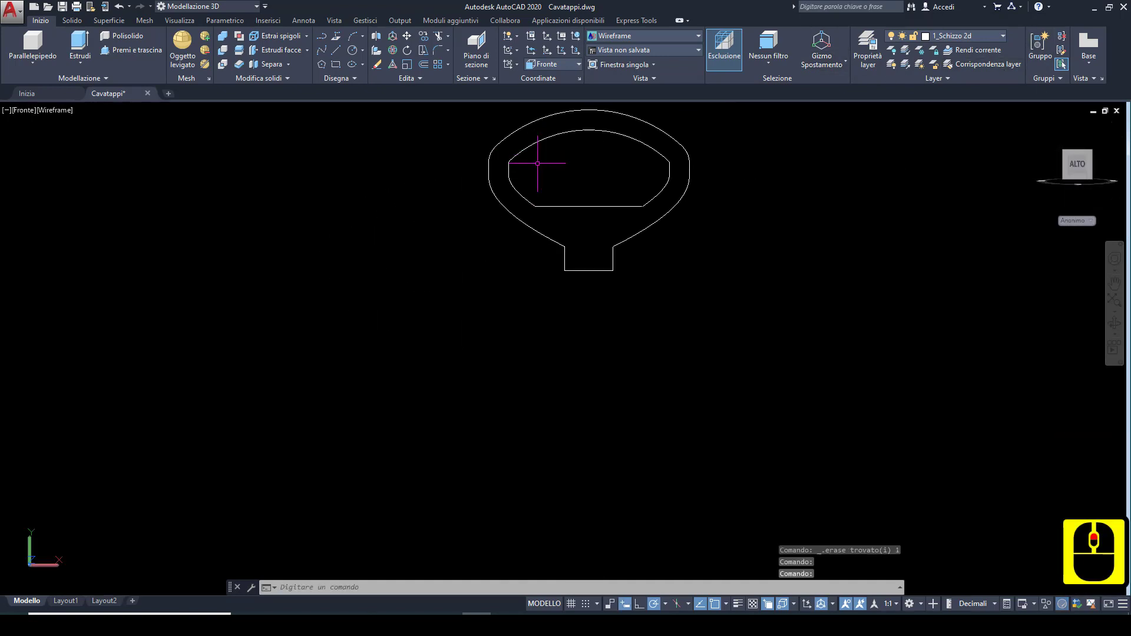
{"action": "middle_click_drag", "start_coordinate": [537, 163], "coordinate": [337, 219]}
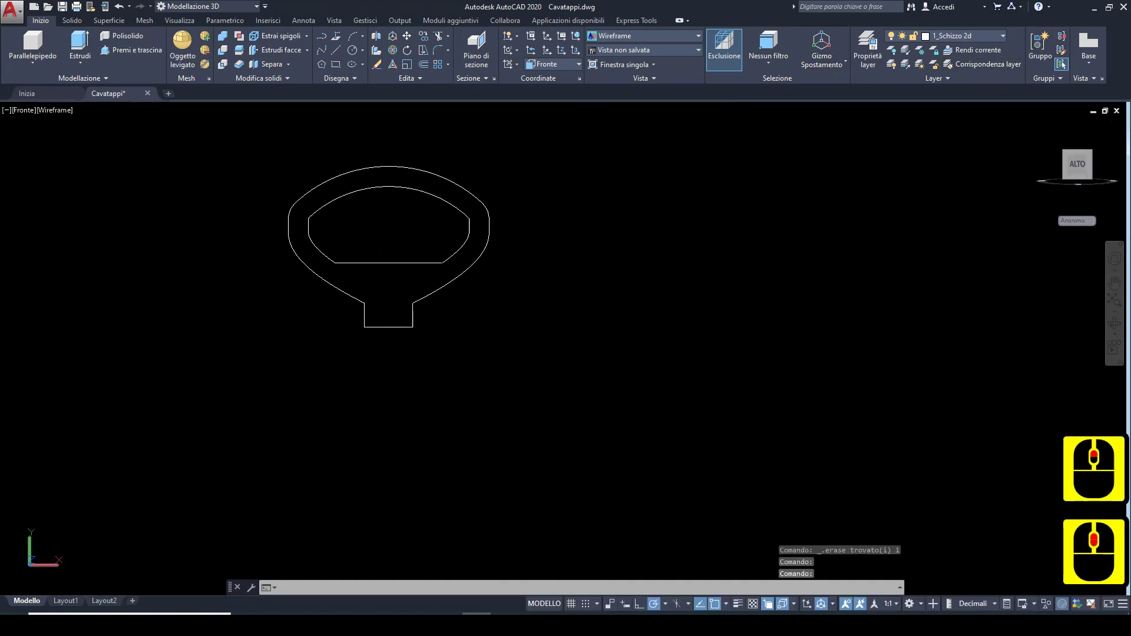
{"action": "left_click", "coordinate": [419, 76]}
{"action": "left_click", "coordinate": [419, 106]}
{"action": "scroll", "coordinate": [337, 190], "scroll_direction": "up", "scroll_amount": 2}
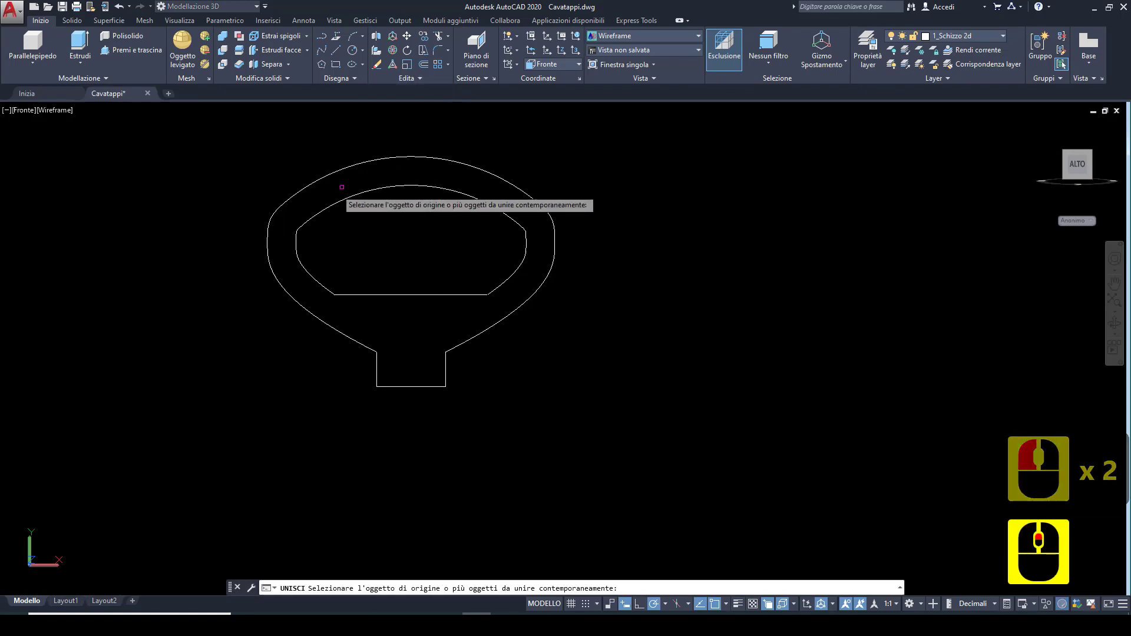
{"action": "left_click", "coordinate": [374, 186]}
{"action": "left_click", "coordinate": [326, 273]}
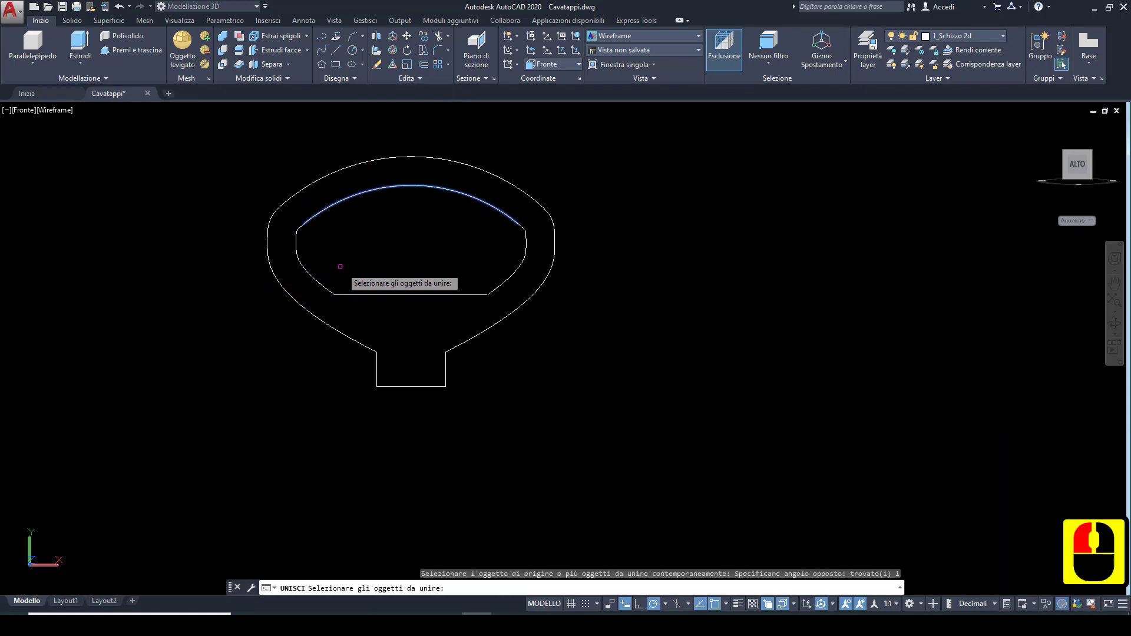
{"action": "left_click", "coordinate": [339, 254]}
{"action": "left_click", "coordinate": [295, 269]}
{"action": "scroll", "coordinate": [297, 234], "scroll_direction": "up", "scroll_amount": 2}
{"action": "left_click", "coordinate": [305, 204]}
{"action": "left_click", "coordinate": [292, 230]}
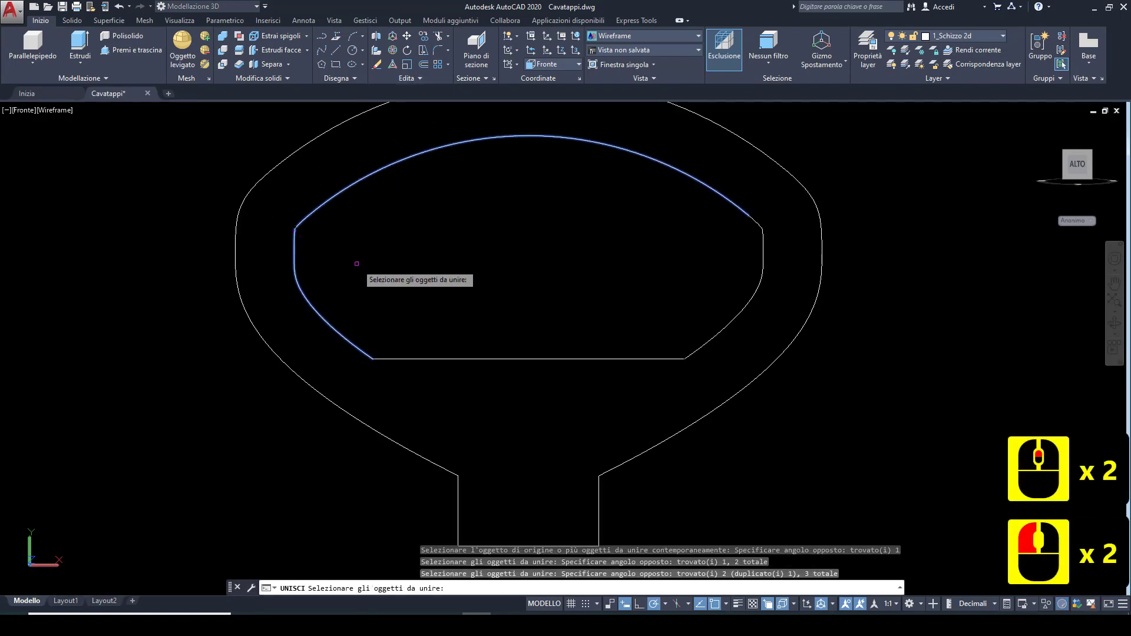
{"action": "left_click", "coordinate": [454, 305]}
{"action": "left_click", "coordinate": [416, 360]}
{"action": "left_click", "coordinate": [768, 218]}
{"action": "left_click", "coordinate": [705, 285]}
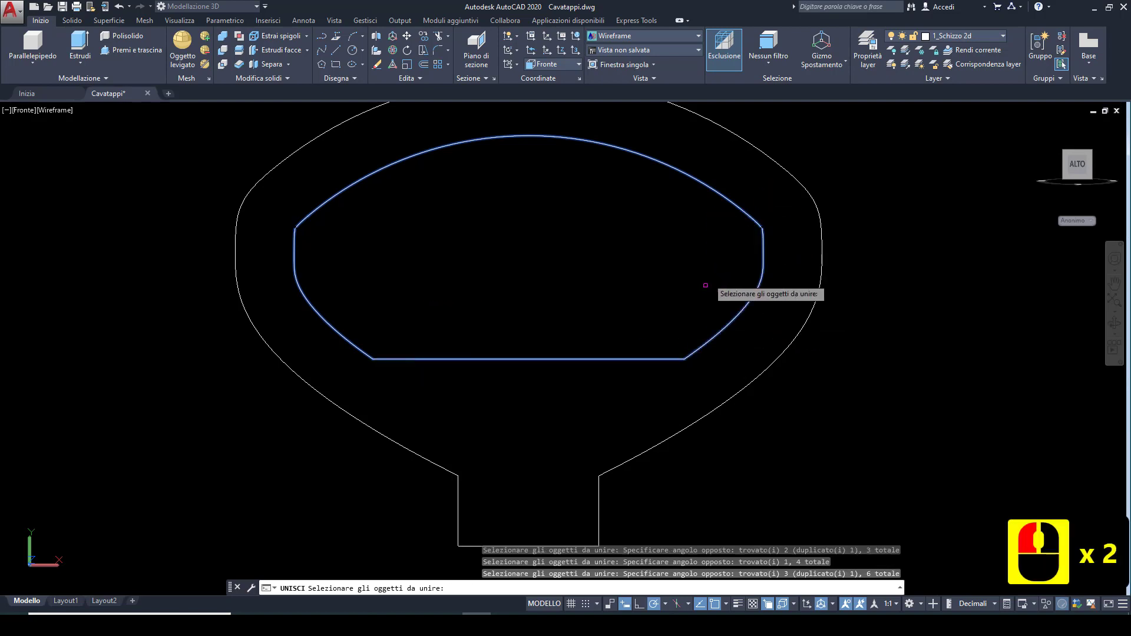
{"action": "left_click", "coordinate": [775, 252]}
{"action": "left_click", "coordinate": [734, 209]}
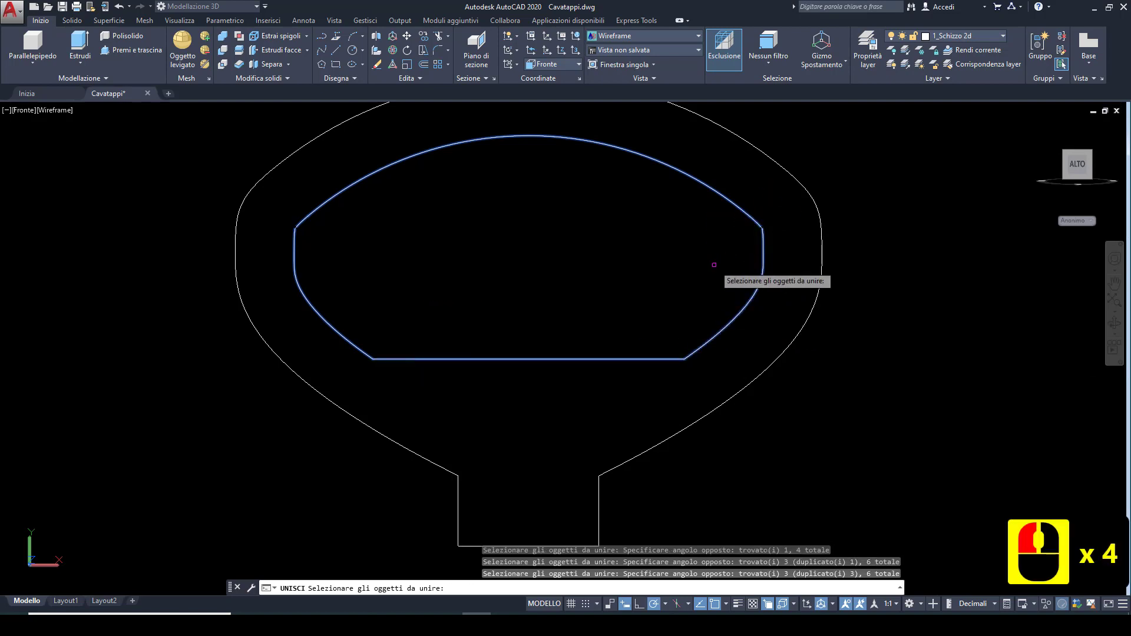
{"action": "key", "text": "Return"}
{"action": "left_click", "coordinate": [726, 330]}
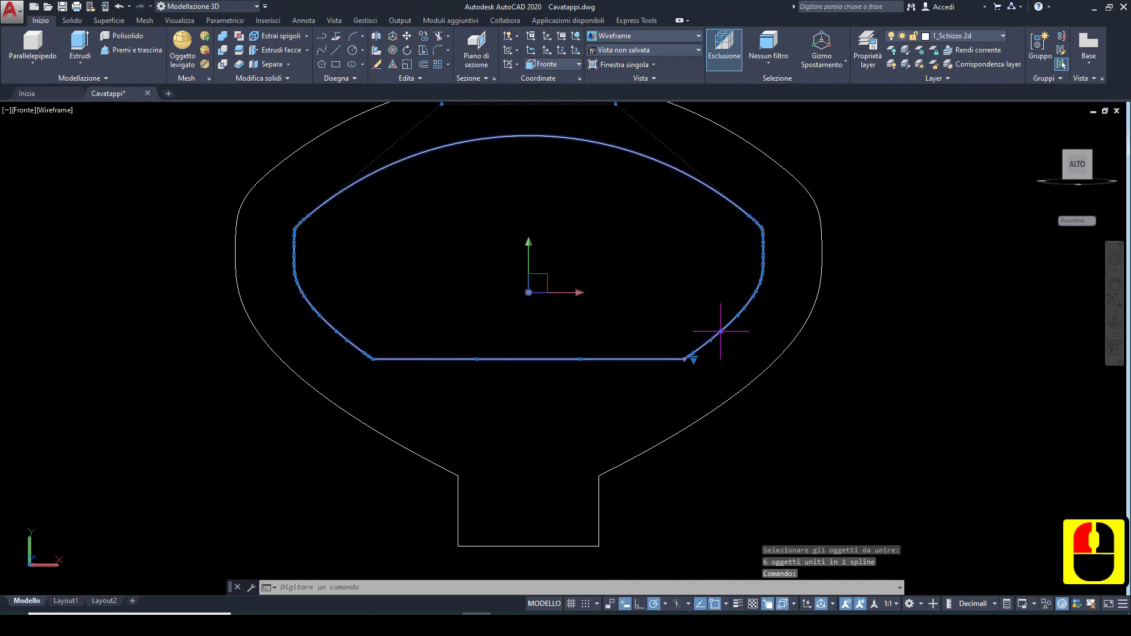
{"action": "middle_click", "coordinate": [651, 321]}
{"action": "middle_click", "coordinate": [651, 321]}
{"action": "key", "text": "Escape"}
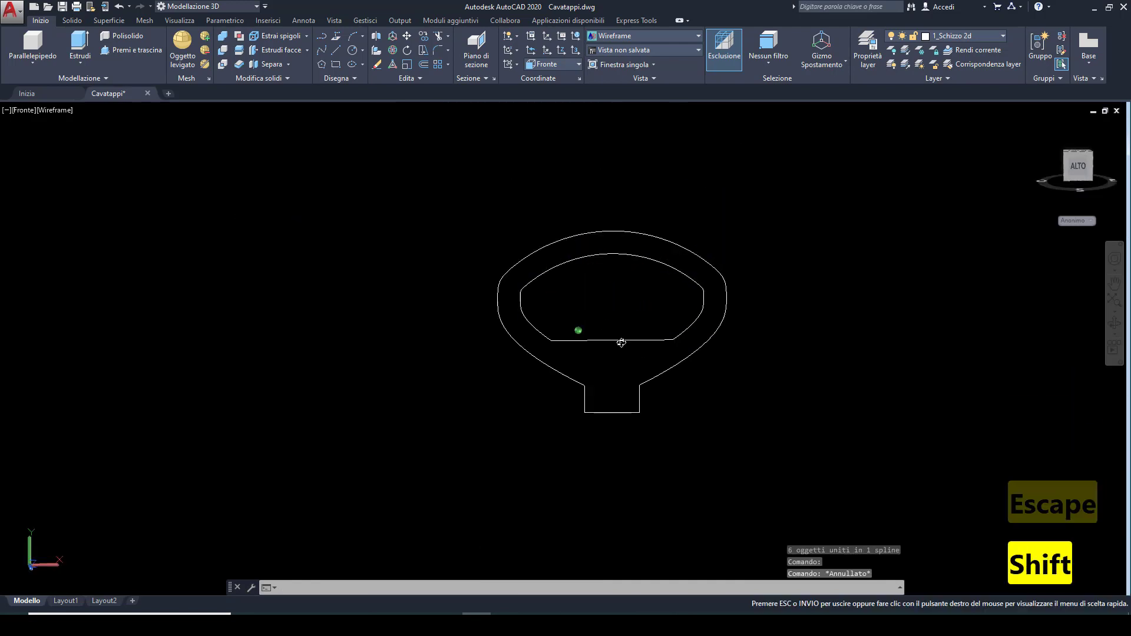
Step: Extrude the closed inner outline about 90 units backward as a solid, deleting the source profile
{"action": "middle_click_drag", "start_coordinate": [621, 341], "coordinate": [727, 373], "text": "shift"}
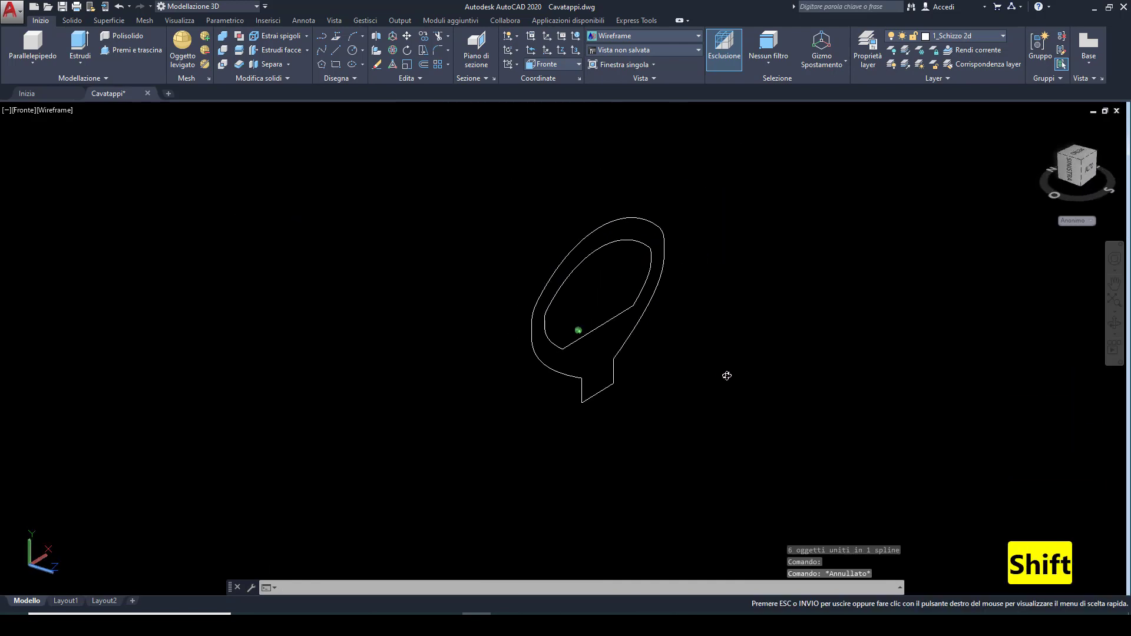
{"action": "left_click", "coordinate": [80, 46]}
{"action": "left_click", "coordinate": [559, 289]}
{"action": "right_click", "coordinate": [561, 287]}
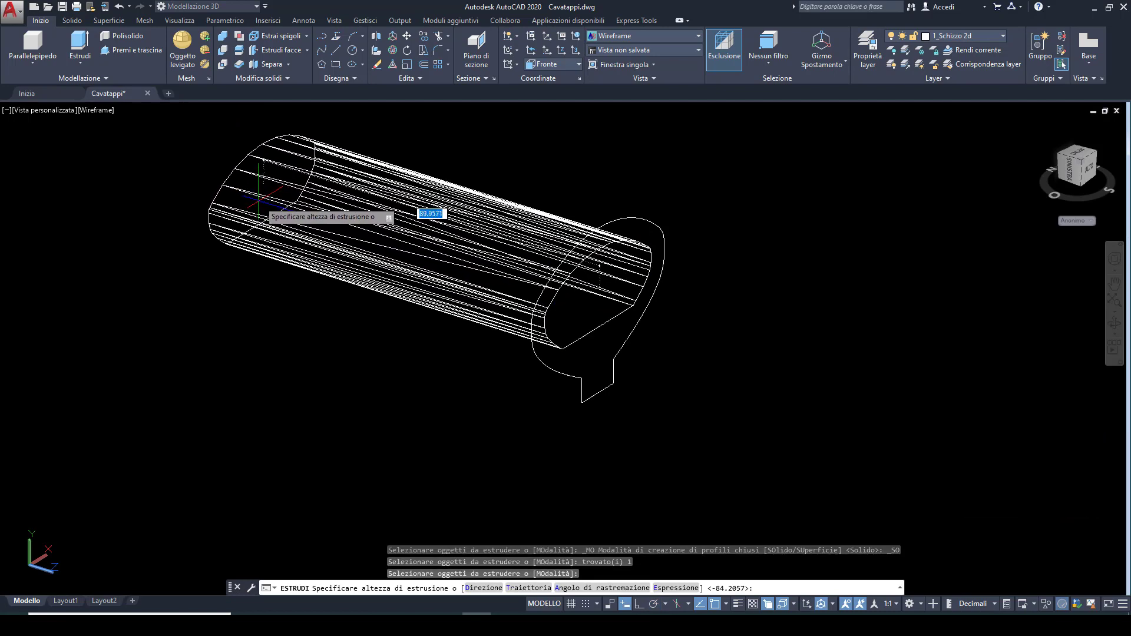
{"action": "left_click", "coordinate": [251, 213]}
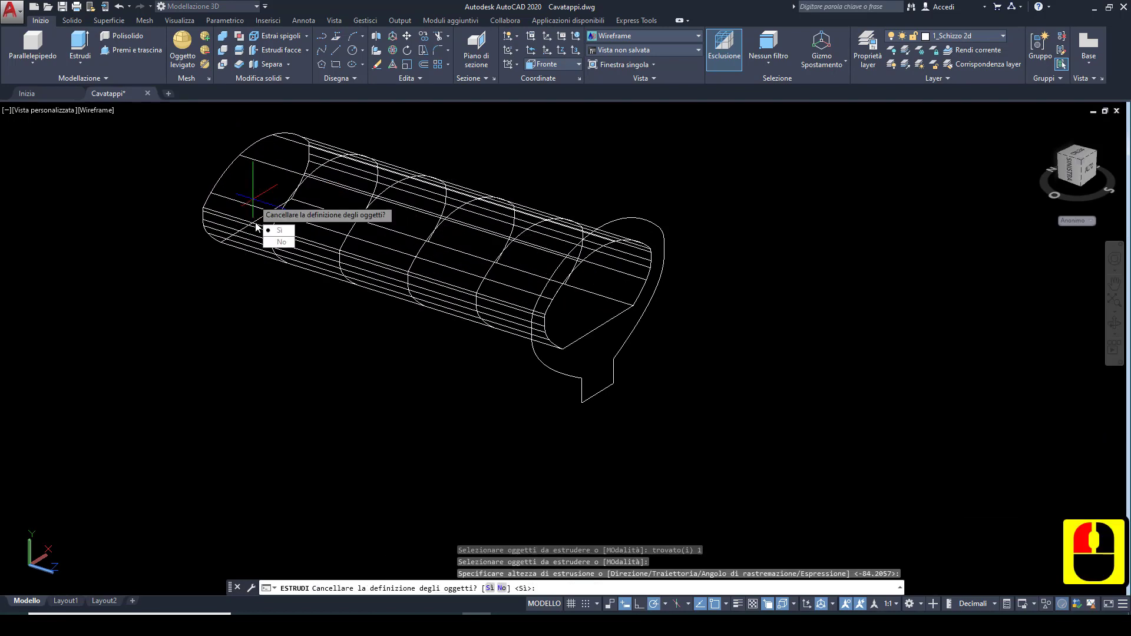
{"action": "left_click", "coordinate": [269, 230]}
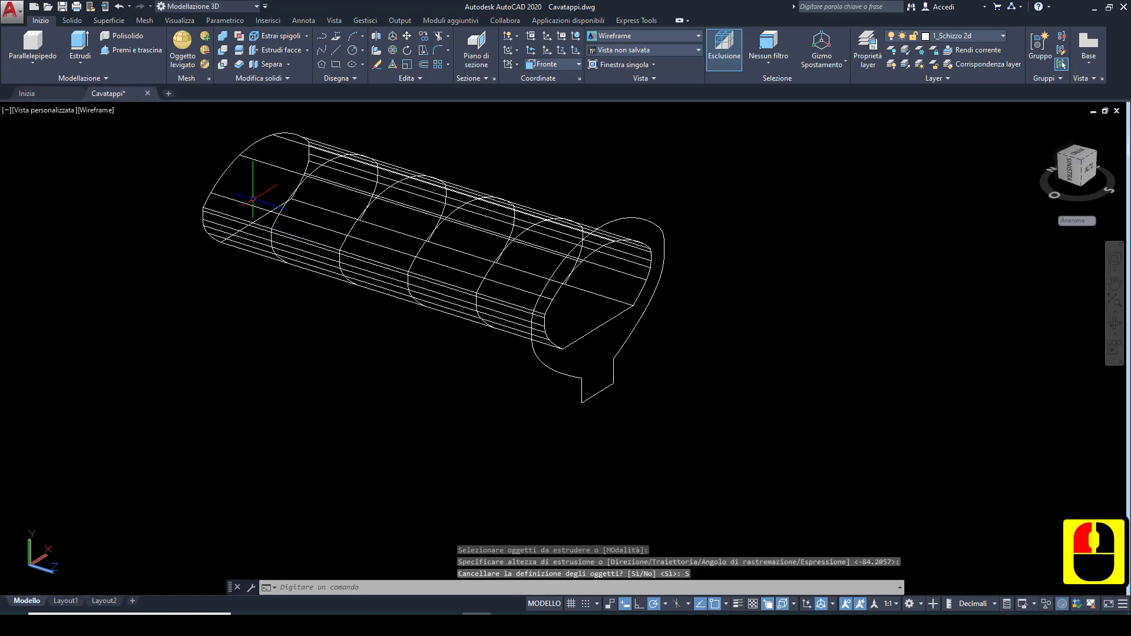
Step: Turn layer 4_Part3d_2 back on to display the corkscrew solid
{"action": "left_click", "coordinate": [98, 111]}
{"action": "key", "text": "Escape"}
{"action": "left_click", "coordinate": [967, 36]}
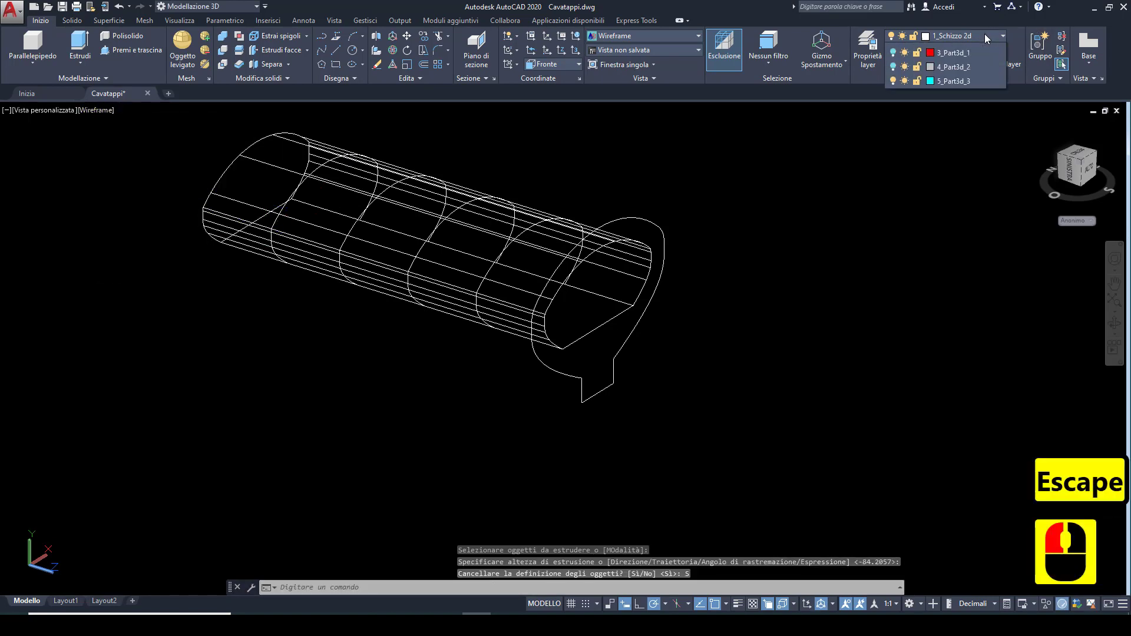
{"action": "left_click", "coordinate": [894, 121]}
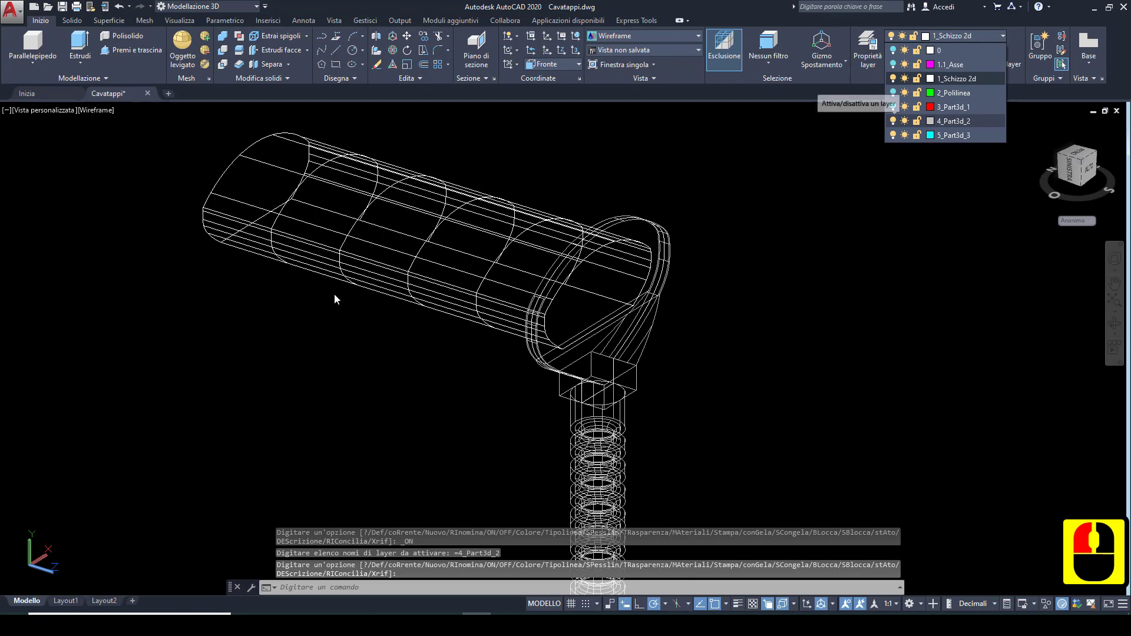
Step: Shade the model with the custom visual style Stile visualizzazione 1
{"action": "left_click", "coordinate": [110, 109]}
{"action": "key", "text": "Escape"}
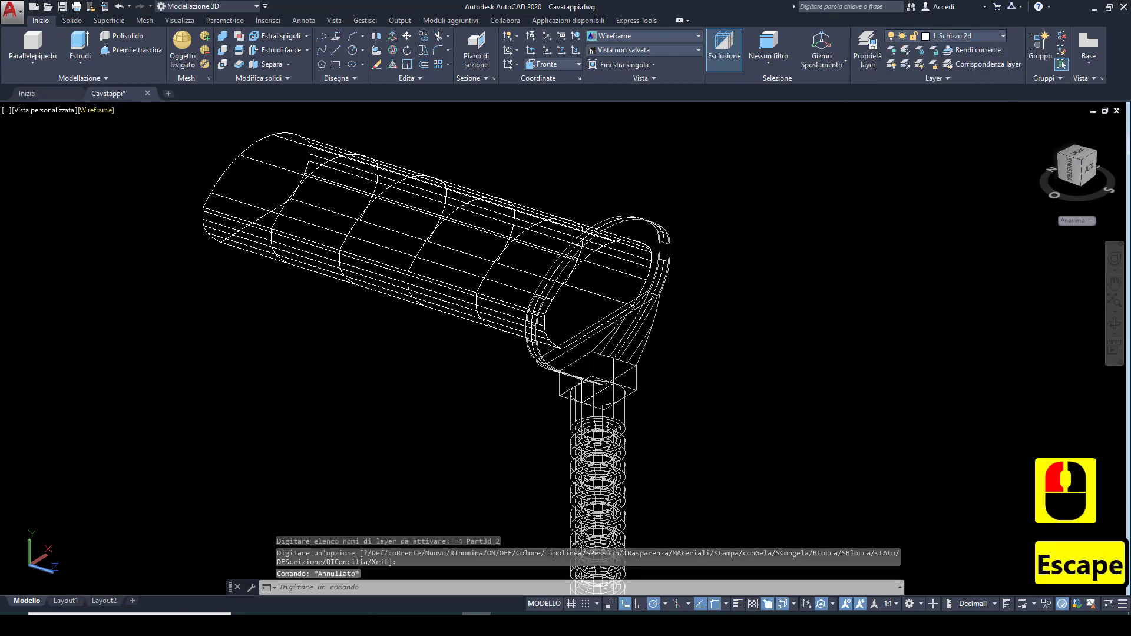
{"action": "left_click", "coordinate": [109, 112]}
{"action": "mouse_move", "coordinate": [262, 126]}
{"action": "left_click", "coordinate": [313, 123]}
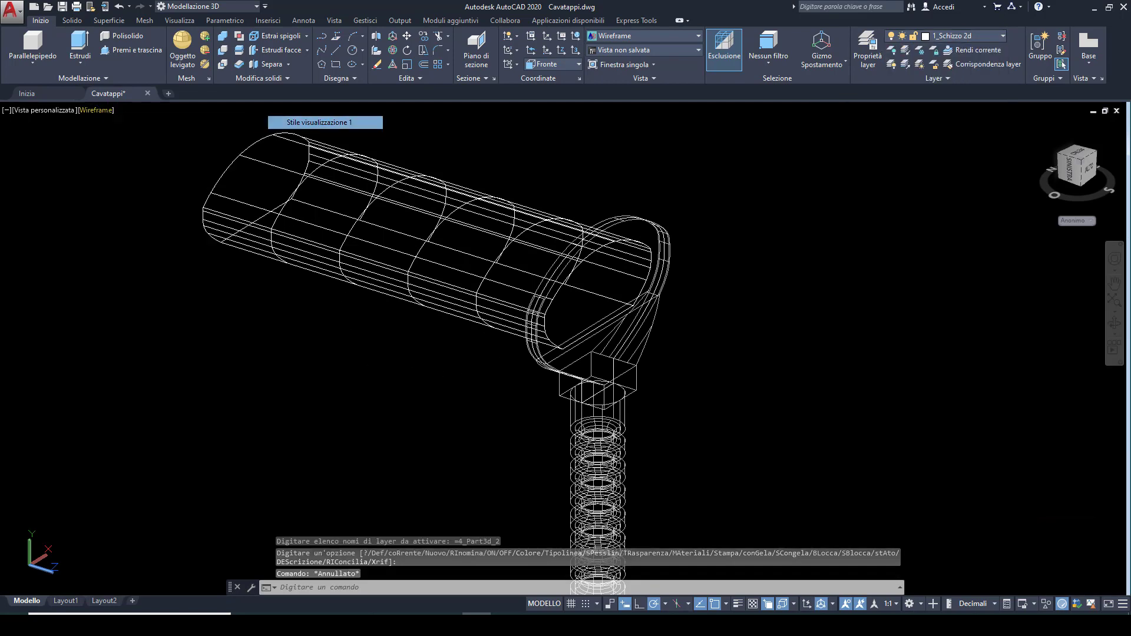
{"action": "scroll", "coordinate": [330, 354], "scroll_direction": "down", "scroll_amount": 2}
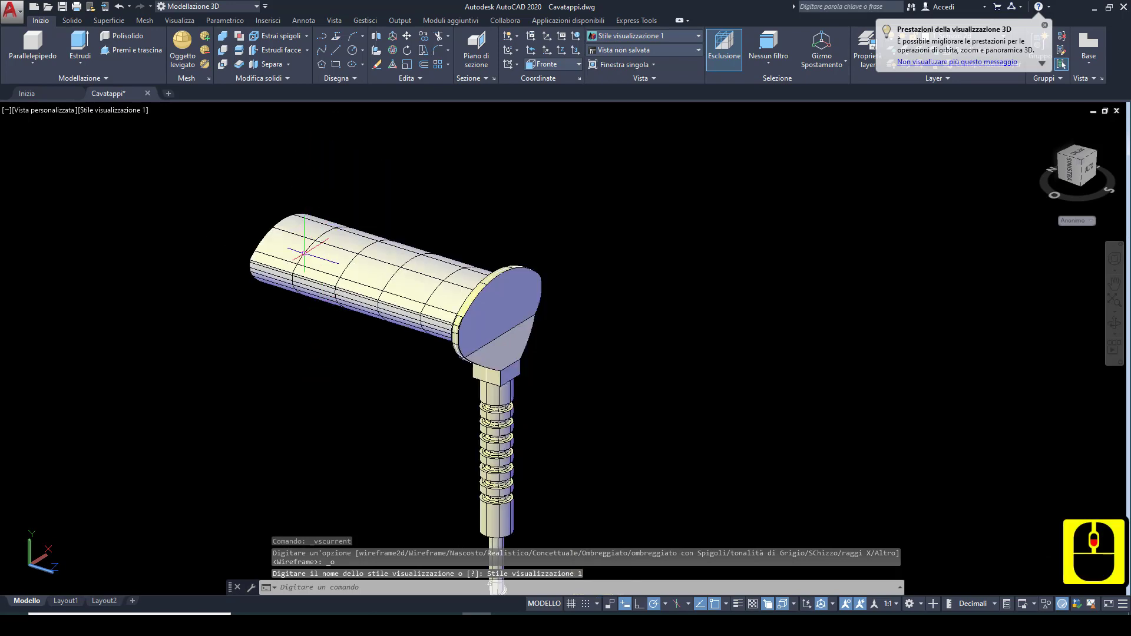
Step: Move the extruded solid forward along its extrusion axis so it passes completely through the handle head
{"action": "left_click", "coordinate": [304, 254]}
{"action": "scroll", "coordinate": [345, 292], "scroll_direction": "up", "scroll_amount": 2}
{"action": "left_click", "coordinate": [476, 268]}
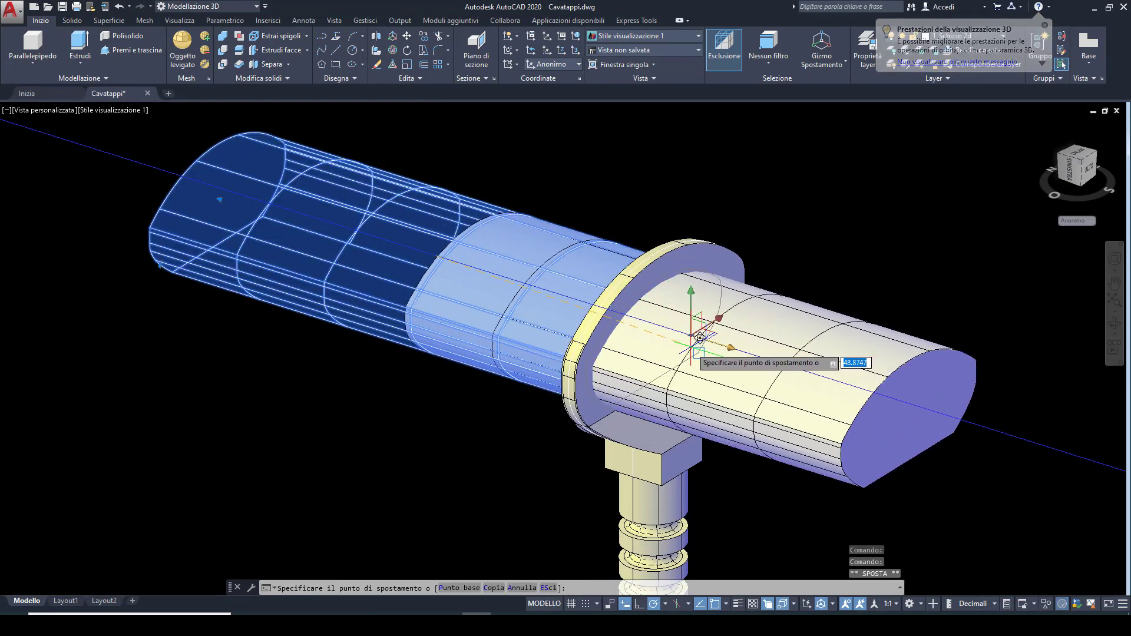
{"action": "left_click", "coordinate": [699, 338]}
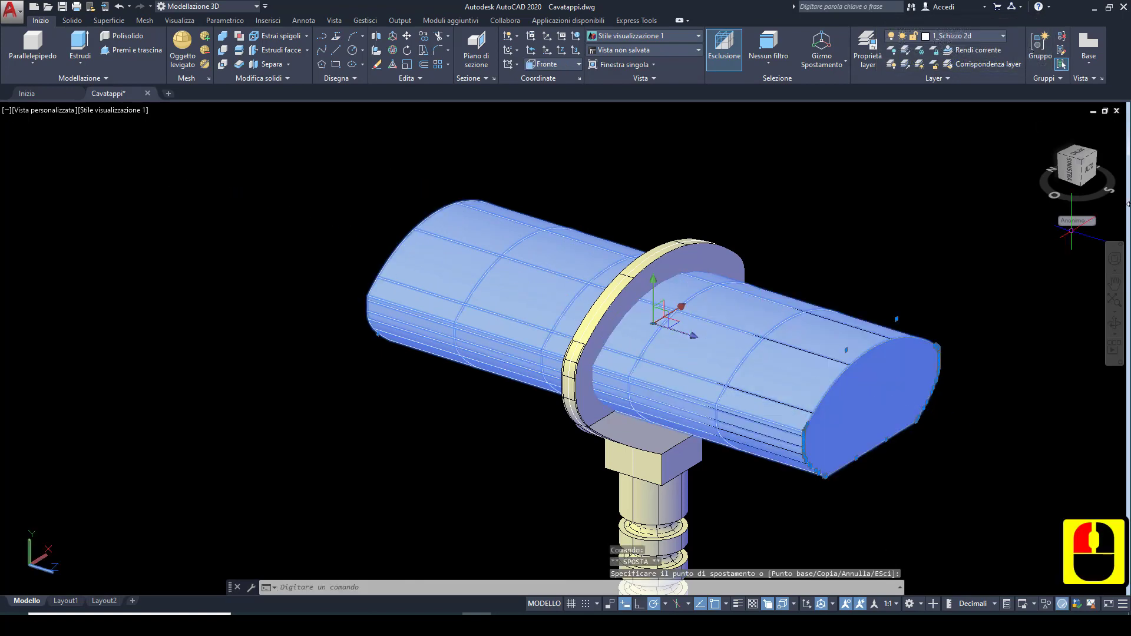
Step: Restore the world coordinate system (WCS) as the current UCS
{"action": "left_click", "coordinate": [1073, 220]}
{"action": "left_click", "coordinate": [1080, 234]}
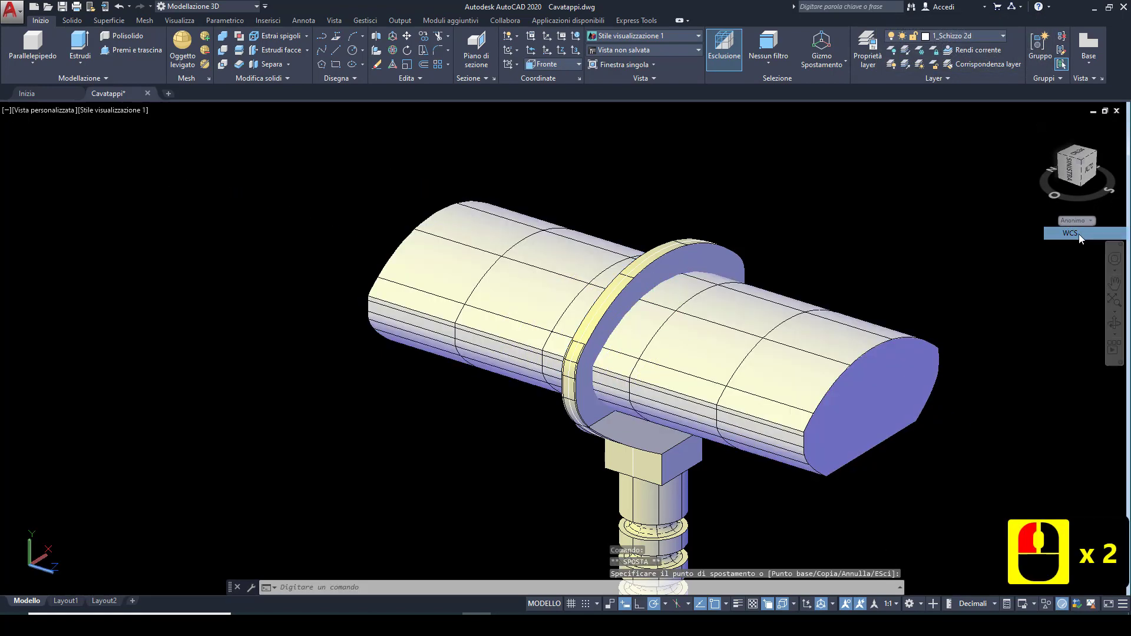
{"action": "scroll", "coordinate": [932, 302], "scroll_direction": "down", "scroll_amount": 1}
{"action": "middle_click_drag", "start_coordinate": [920, 302], "coordinate": [693, 217]}
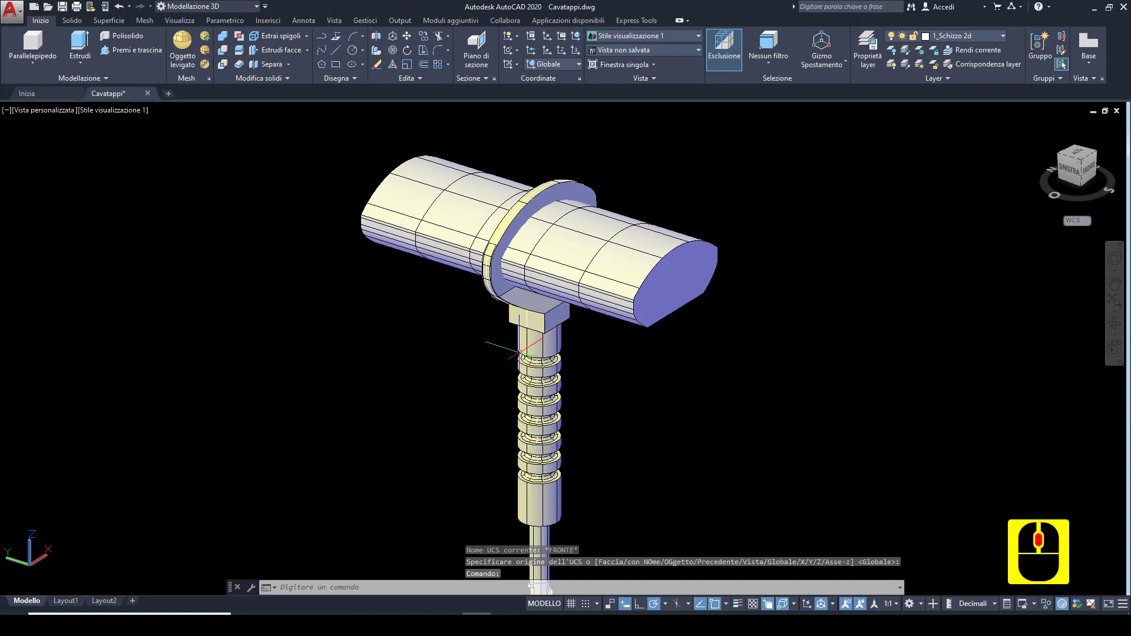
Step: Subtract the extruded inner-outline solid from the corkscrew's handle head to cut the opening through it
{"action": "left_click", "coordinate": [498, 277]}
{"action": "key", "text": "Escape"}
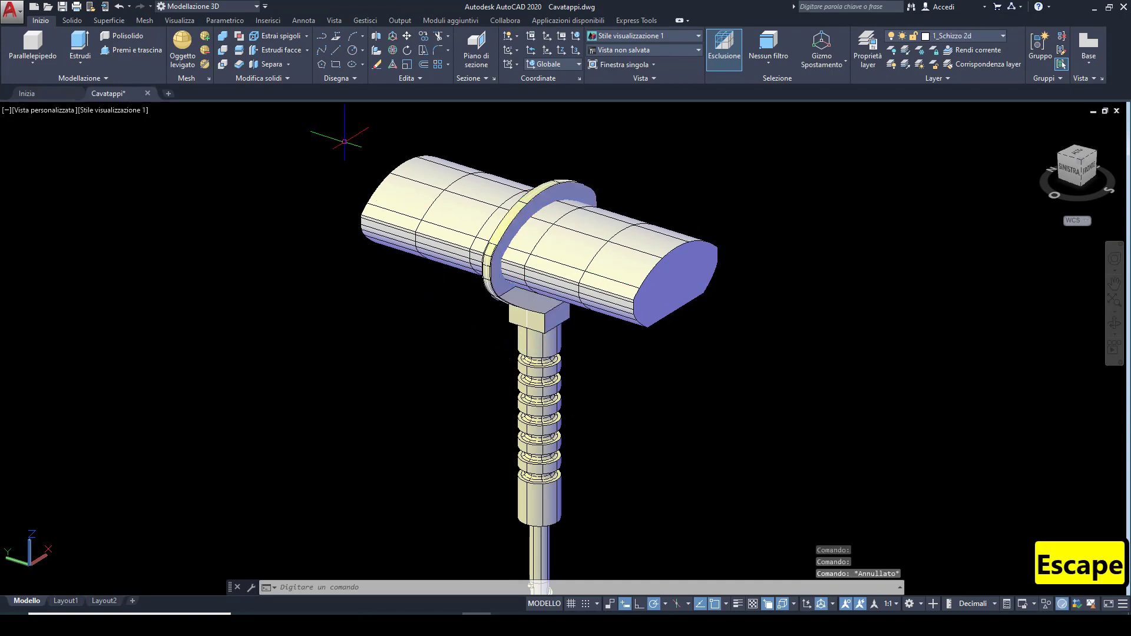
{"action": "left_click", "coordinate": [222, 50]}
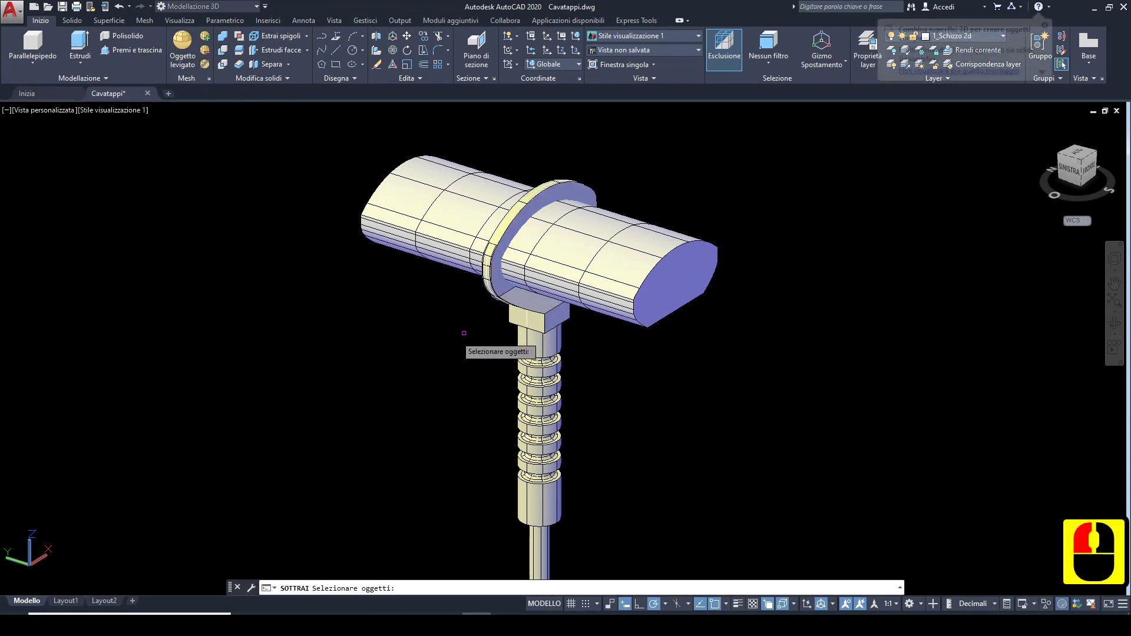
{"action": "left_click", "coordinate": [506, 285]}
{"action": "key", "text": "Return"}
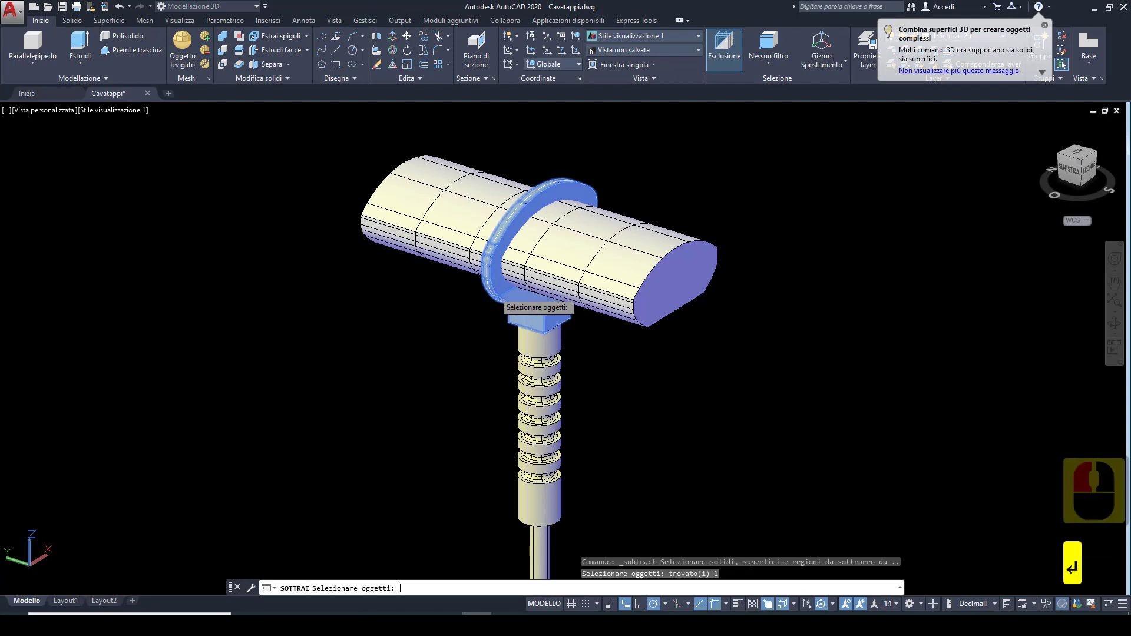
{"action": "left_click", "coordinate": [584, 269]}
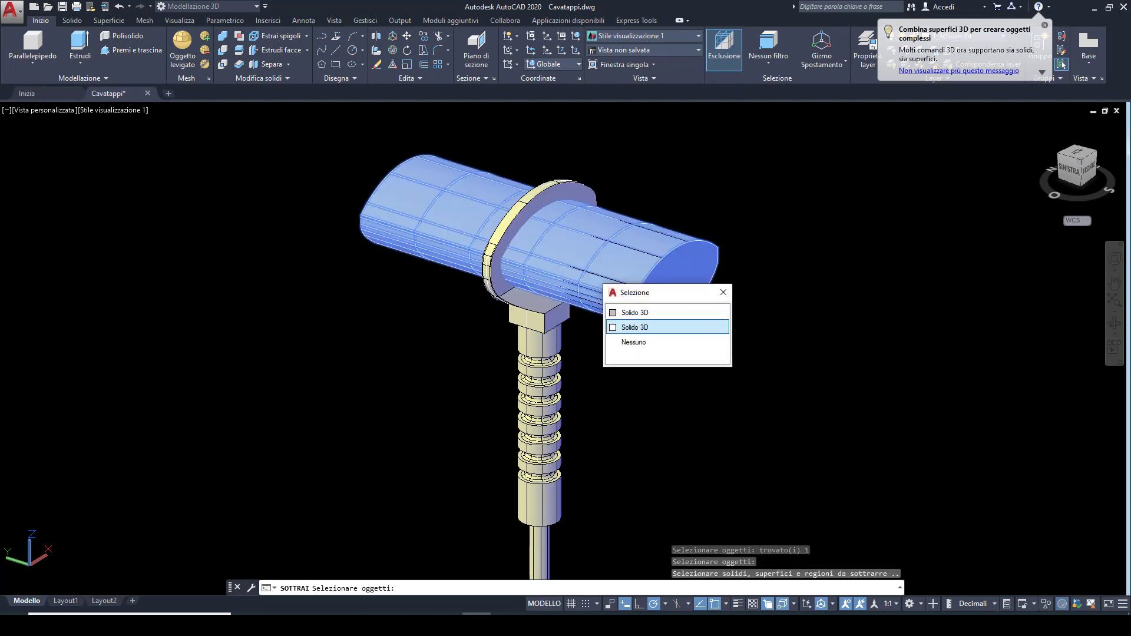
{"action": "left_click", "coordinate": [631, 327]}
{"action": "key", "text": "Return"}
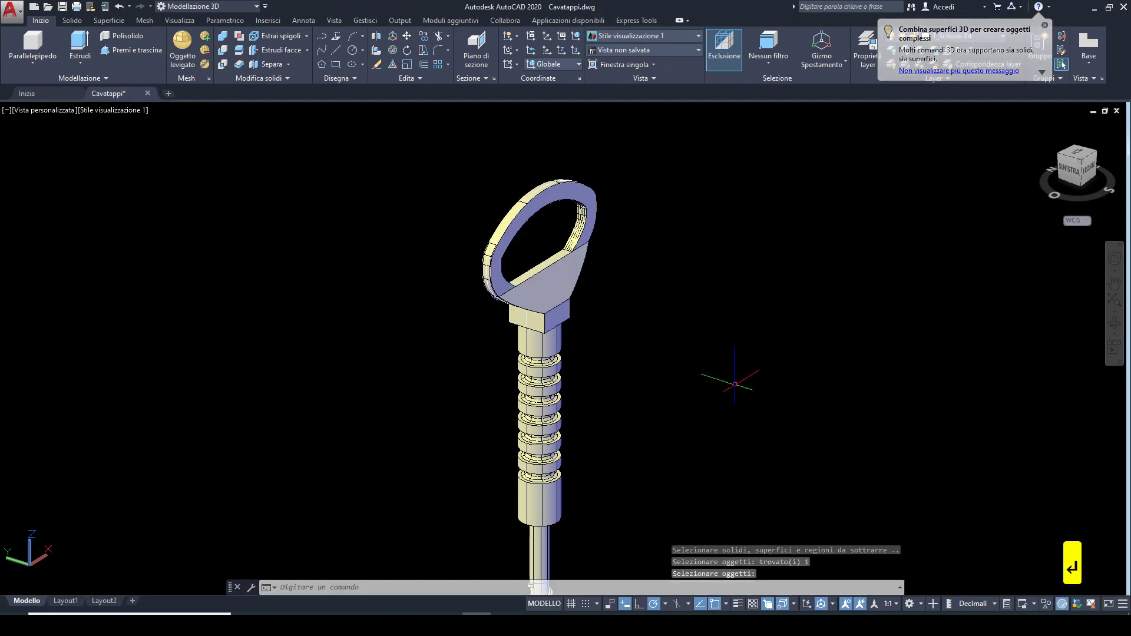
Step: Presspull two corner areas of the square block around the shaft up to the underside of the handle head, removing those corners
{"action": "middle_click_drag", "start_coordinate": [713, 384], "coordinate": [628, 335], "text": "shift"}
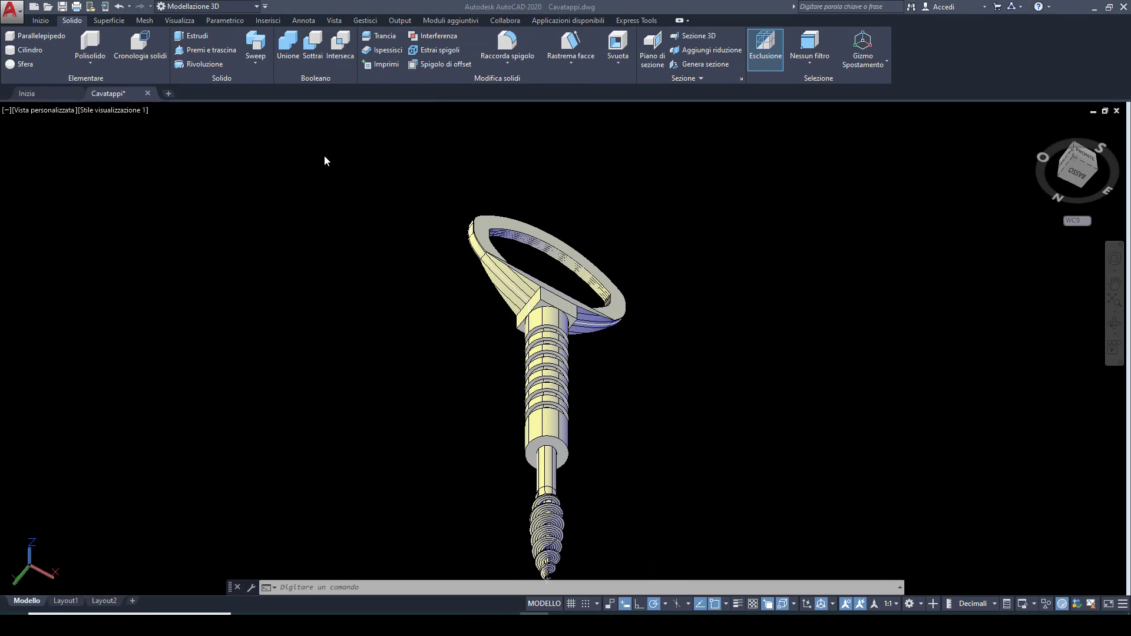
{"action": "left_click", "coordinate": [41, 20]}
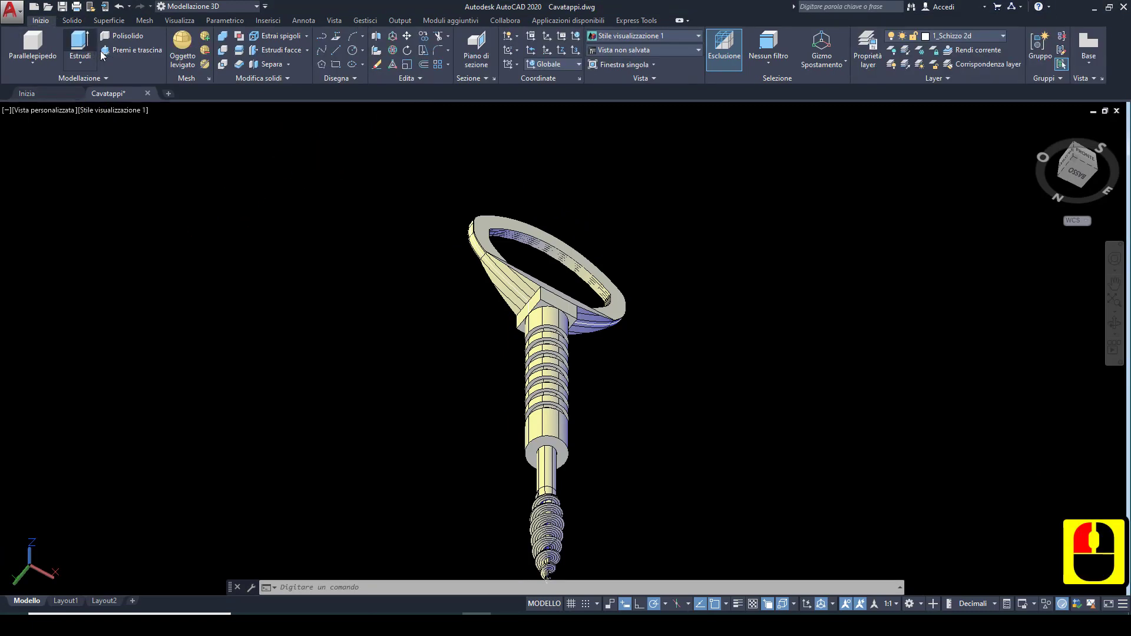
{"action": "left_click", "coordinate": [133, 50]}
{"action": "scroll", "coordinate": [519, 303], "scroll_direction": "up", "scroll_amount": 4}
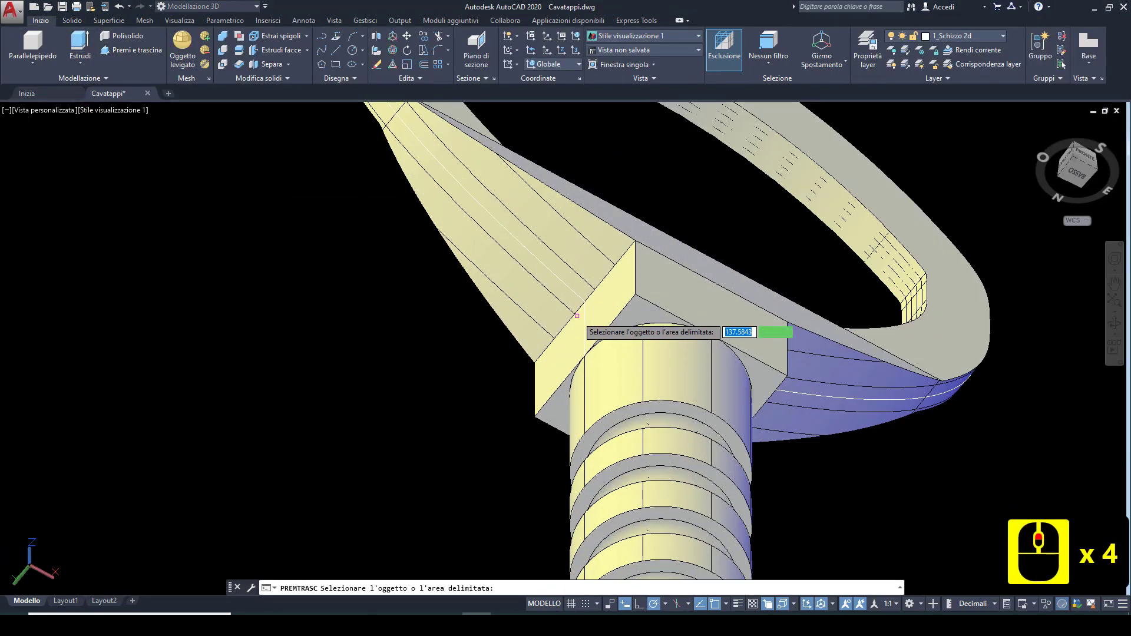
{"action": "left_click", "coordinate": [637, 312]}
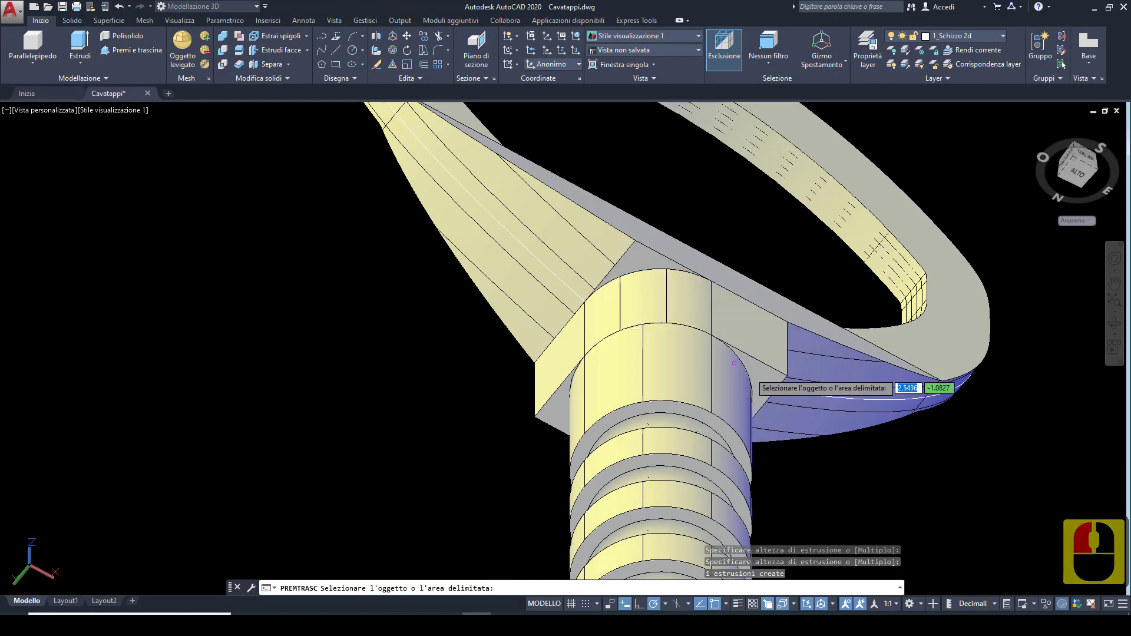
{"action": "left_click", "coordinate": [788, 322]}
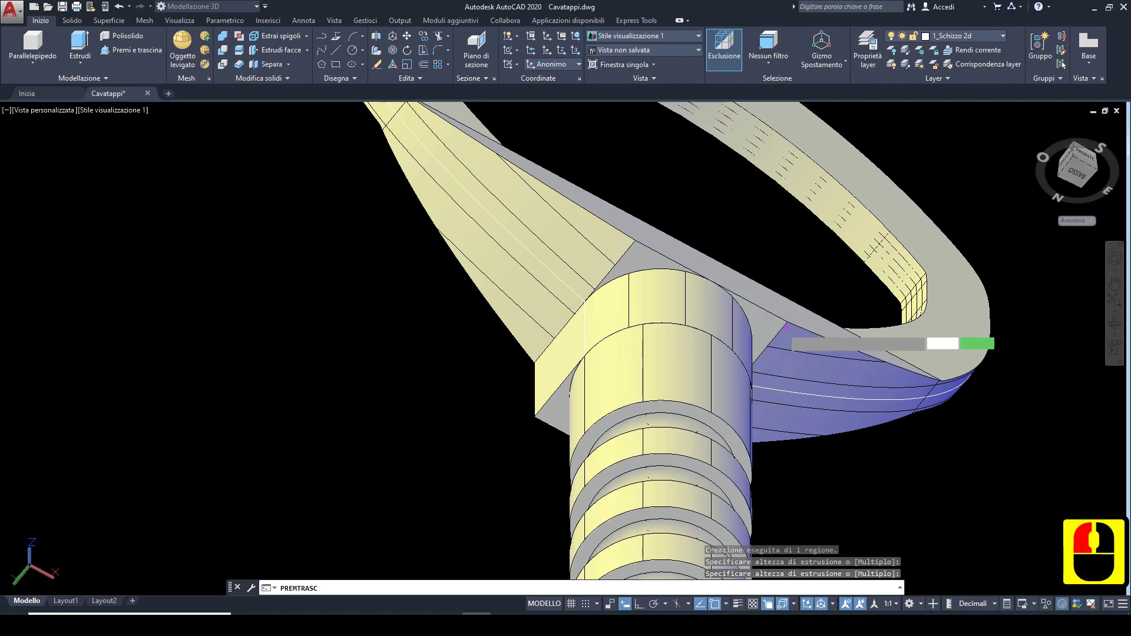
Step: Presspull the block's remaining two corner areas up to the head's underside, leaving only the round shaft below the head
{"action": "left_click", "coordinate": [549, 407]}
{"action": "middle_click_drag", "start_coordinate": [562, 404], "coordinate": [704, 450], "text": "shift"}
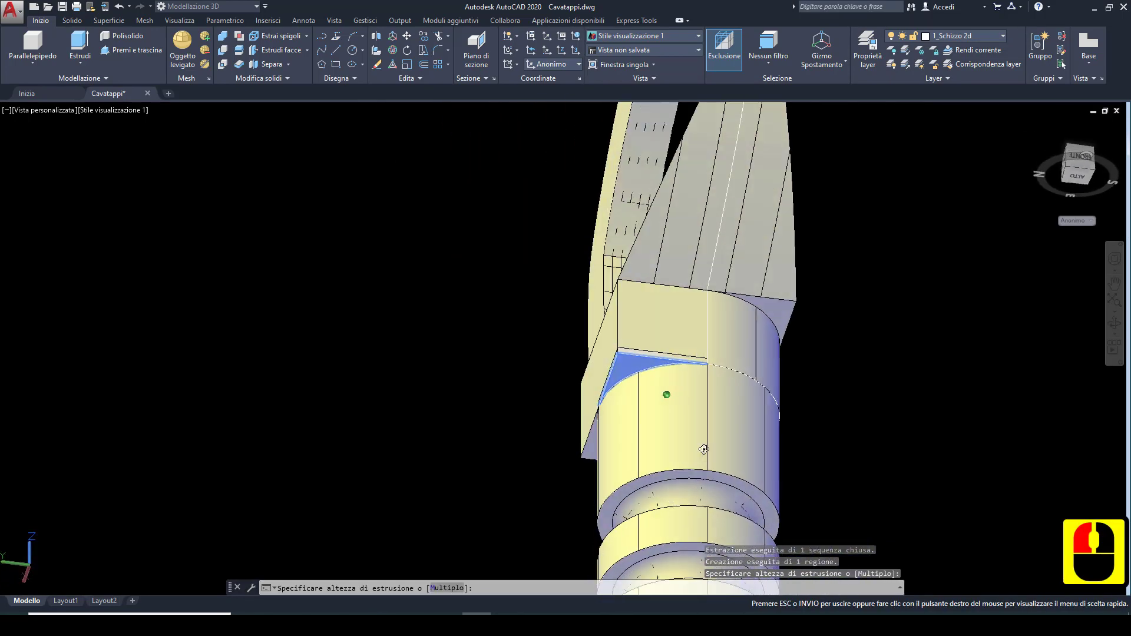
{"action": "left_click", "coordinate": [618, 278]}
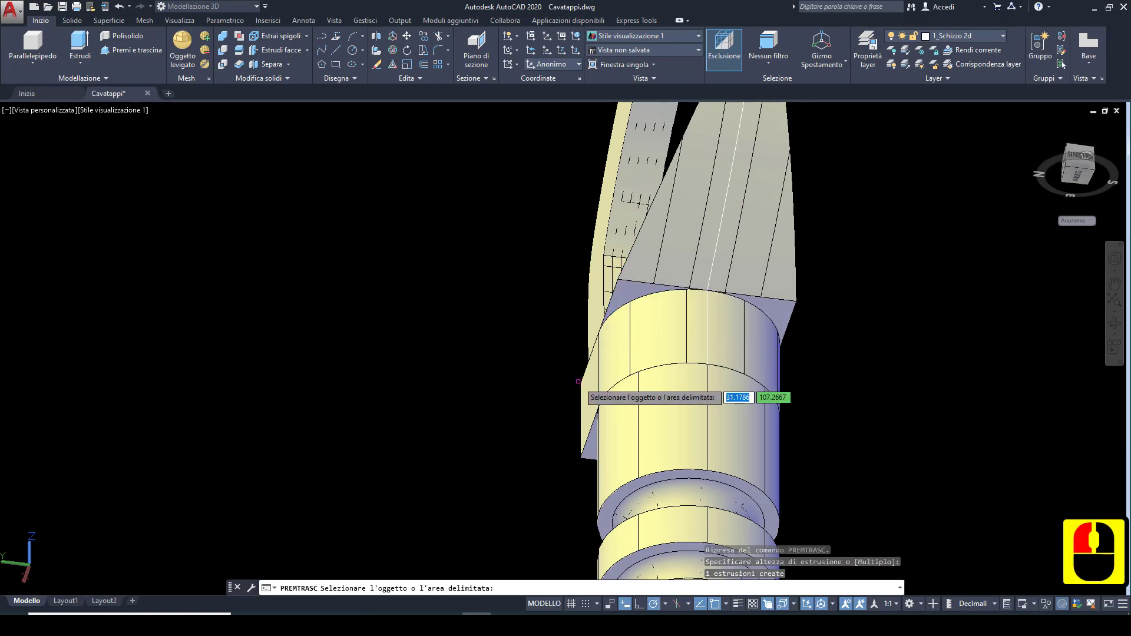
{"action": "middle_click_drag", "start_coordinate": [579, 379], "coordinate": [736, 347], "text": "shift"}
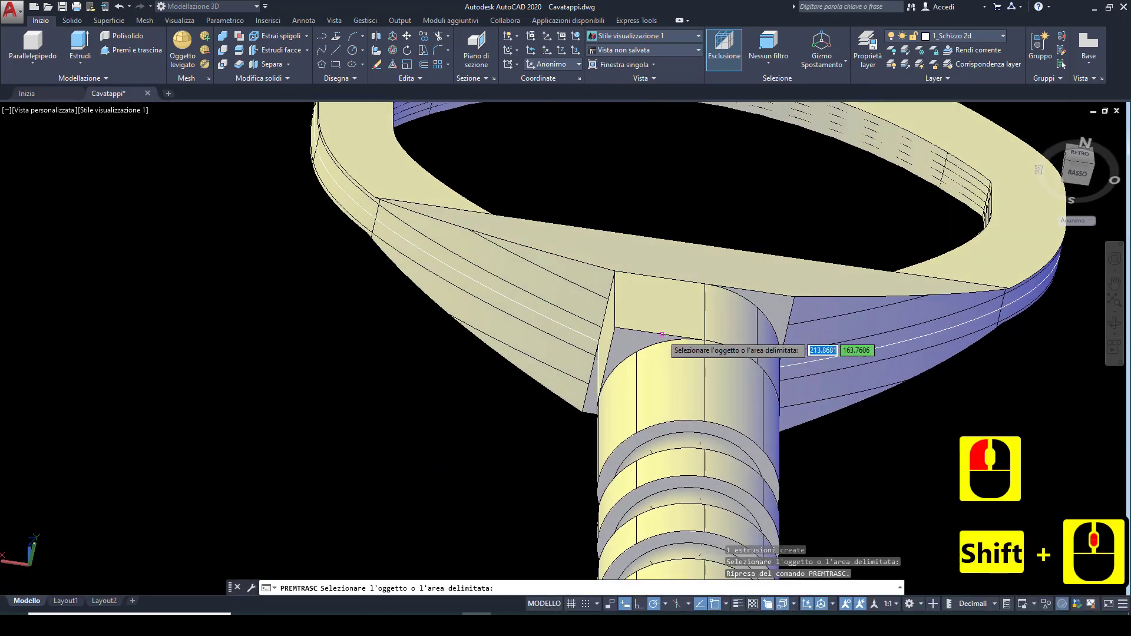
{"action": "left_click", "coordinate": [640, 340]}
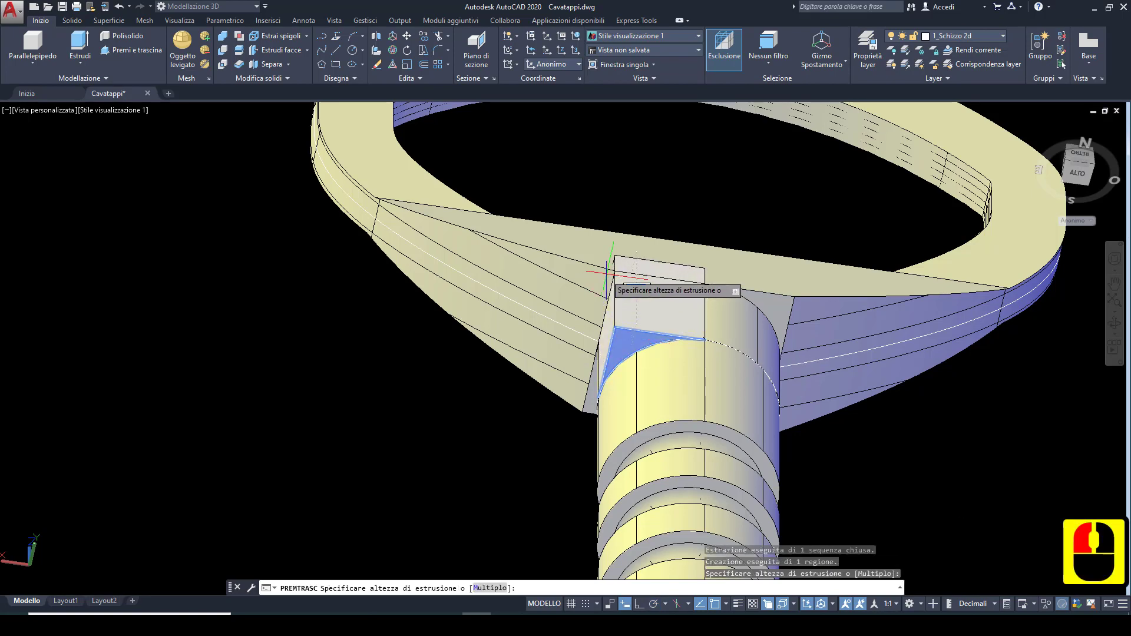
{"action": "left_click", "coordinate": [614, 271]}
{"action": "scroll", "coordinate": [588, 326], "scroll_direction": "down", "scroll_amount": 2}
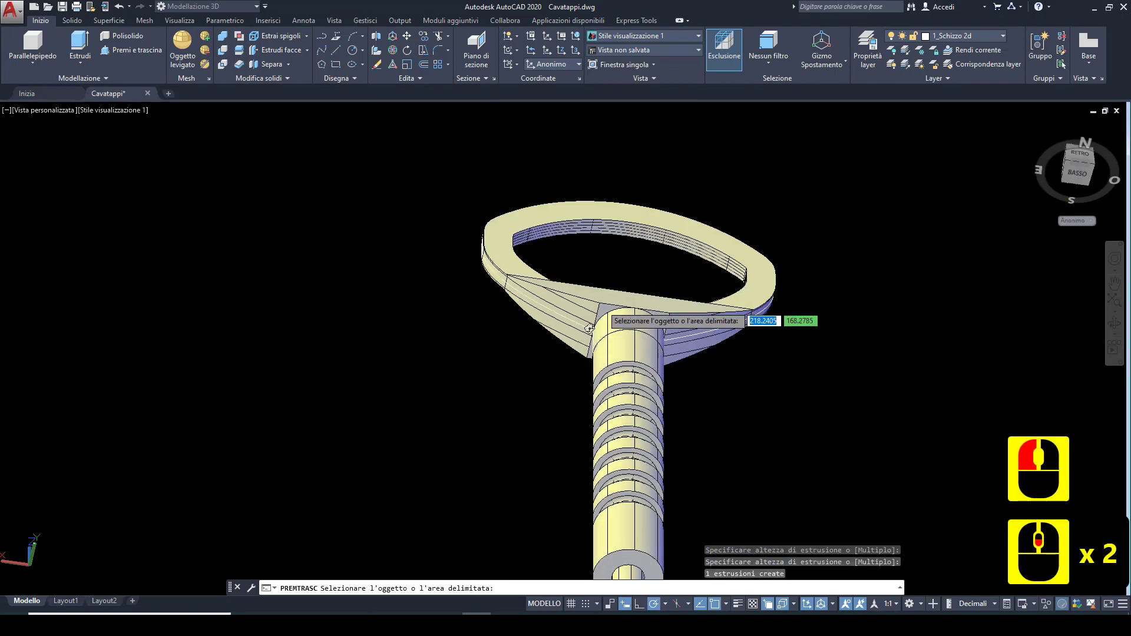
{"action": "middle_click_drag", "start_coordinate": [675, 300], "coordinate": [481, 490], "text": "shift"}
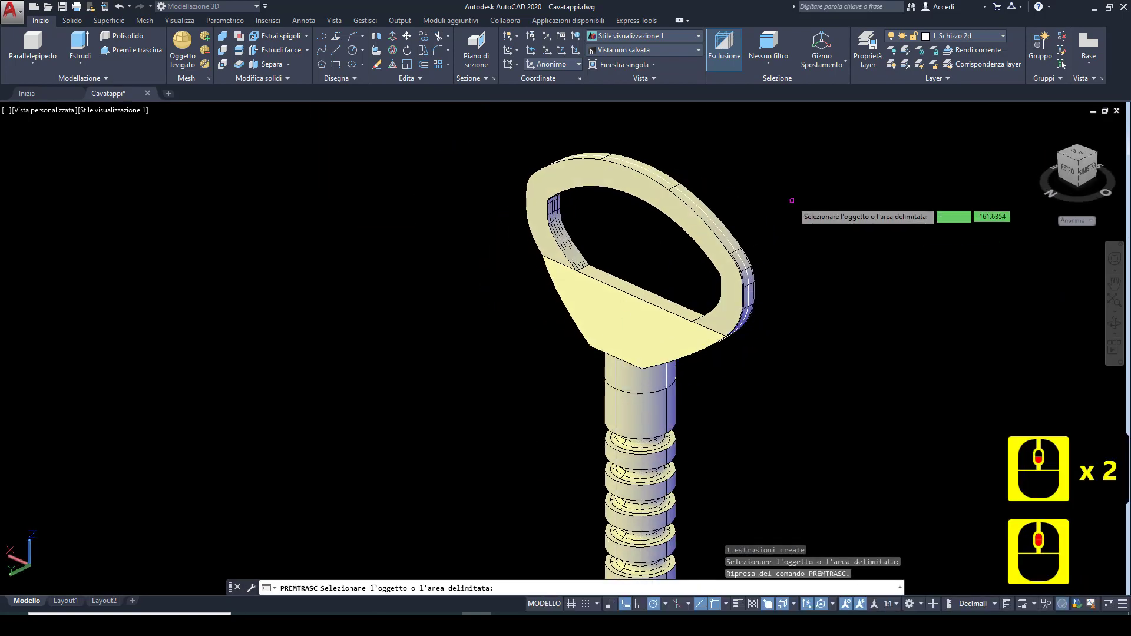
{"action": "key", "text": "Escape"}
{"action": "key", "text": "Escape"}
Step: Make layer 4_Part3d_2 current and turn off layer 1_Schizzo 2d
{"action": "left_click", "coordinate": [984, 35]}
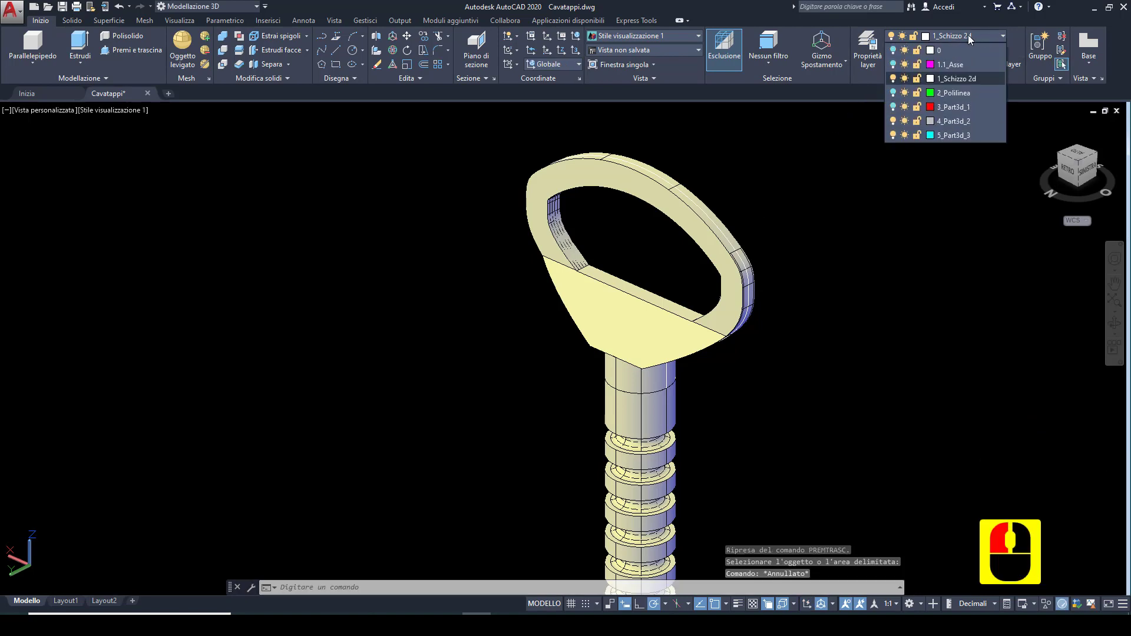
{"action": "left_click", "coordinate": [937, 93]}
{"action": "left_click", "coordinate": [916, 36]}
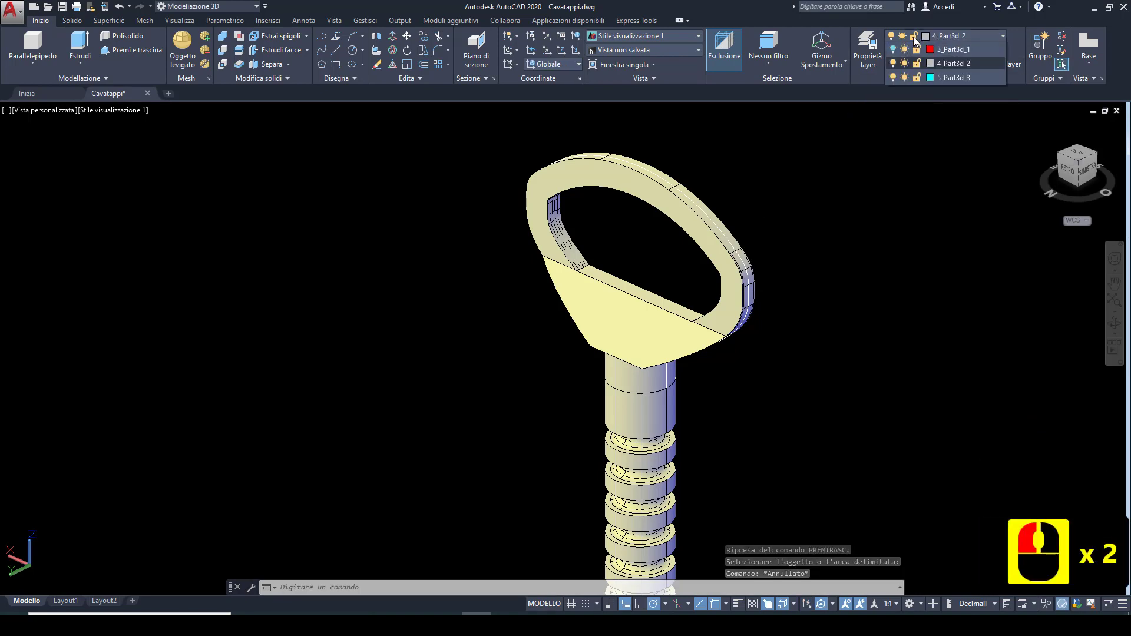
{"action": "left_click", "coordinate": [893, 82]}
{"action": "left_click", "coordinate": [719, 394]}
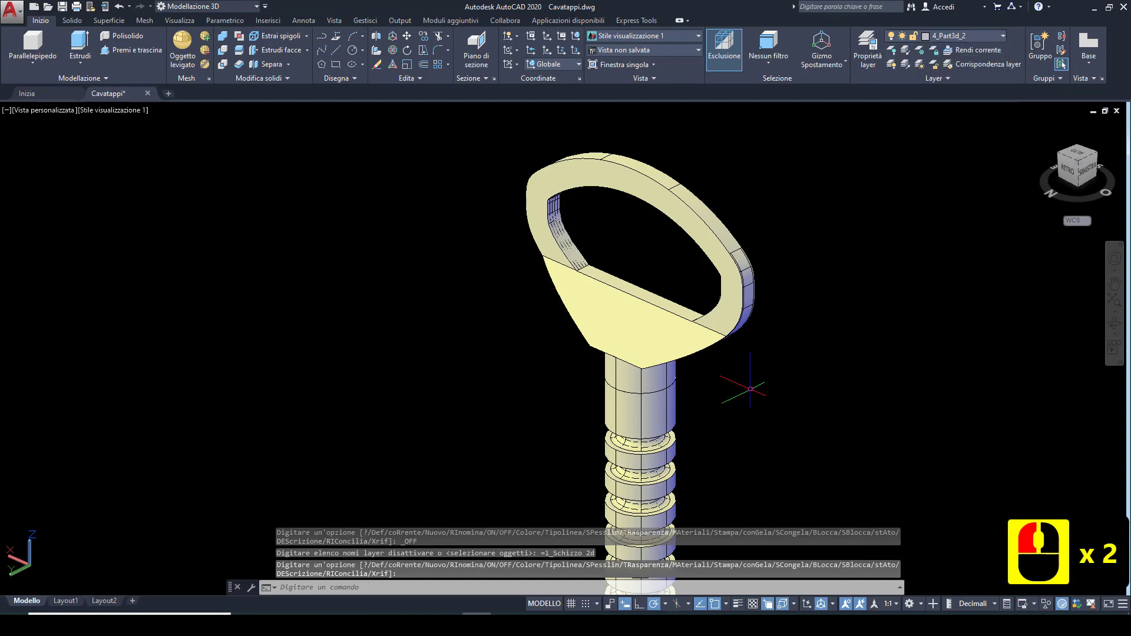
{"action": "key", "text": "Escape"}
Step: Fillet both outer edge chains of the handle ring with a radius of 1.5
{"action": "middle_click_drag", "start_coordinate": [591, 344], "coordinate": [563, 342], "text": "shift"}
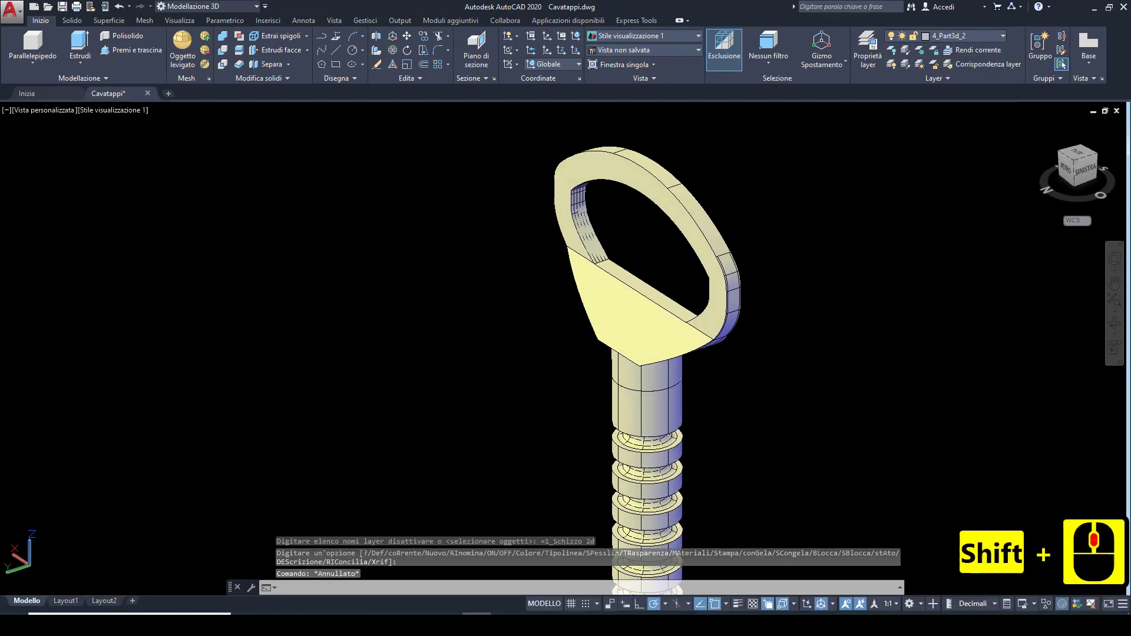
{"action": "scroll", "coordinate": [653, 254], "scroll_direction": "up", "scroll_amount": 2}
{"action": "middle_click_drag", "start_coordinate": [651, 255], "coordinate": [507, 327]}
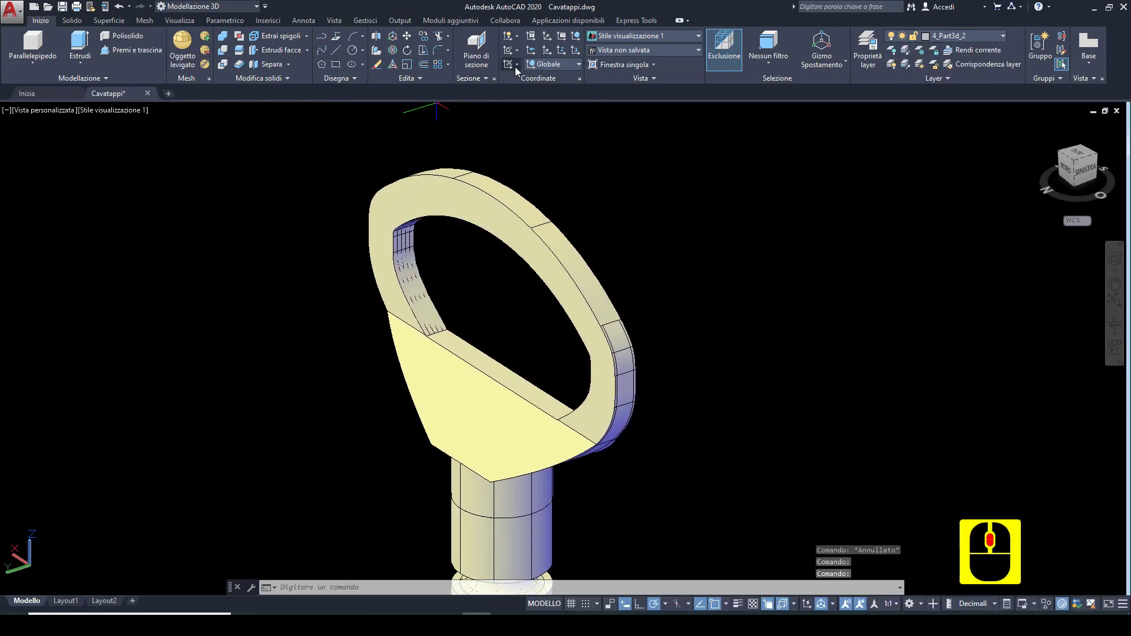
{"action": "left_click", "coordinate": [72, 21]}
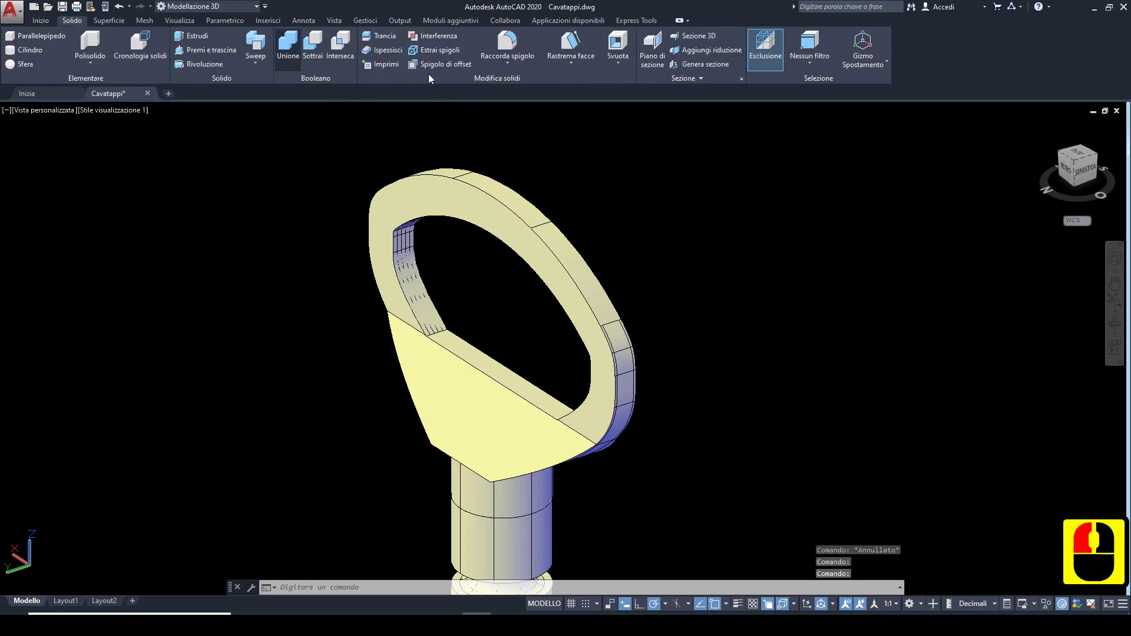
{"action": "left_click", "coordinate": [507, 43]}
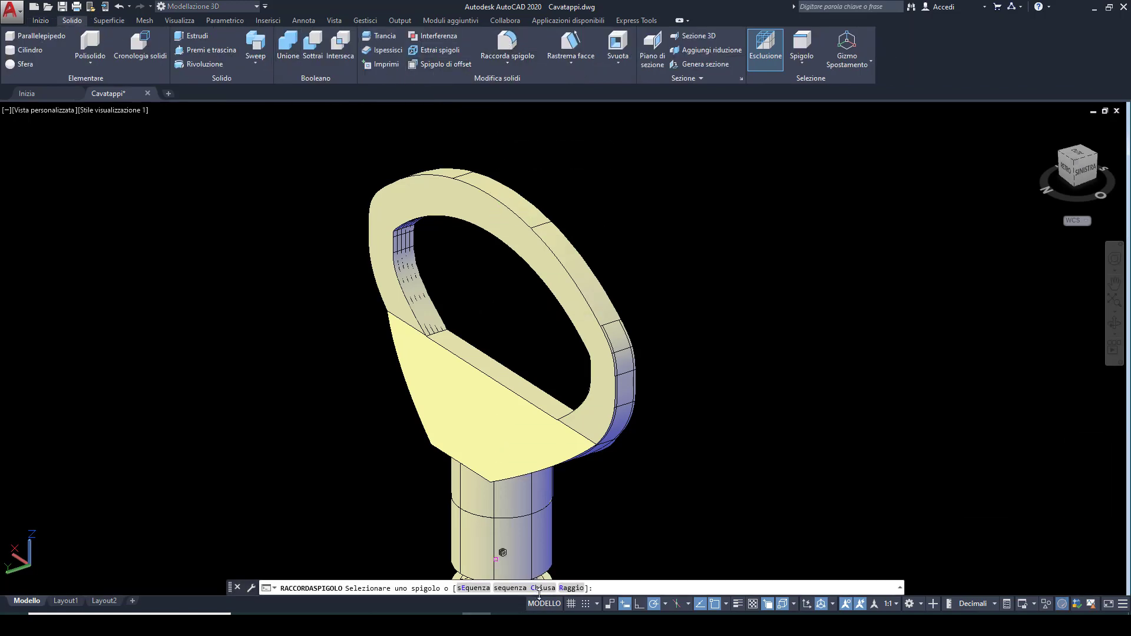
{"action": "left_click", "coordinate": [568, 588]}
{"action": "left_click", "coordinate": [592, 589]}
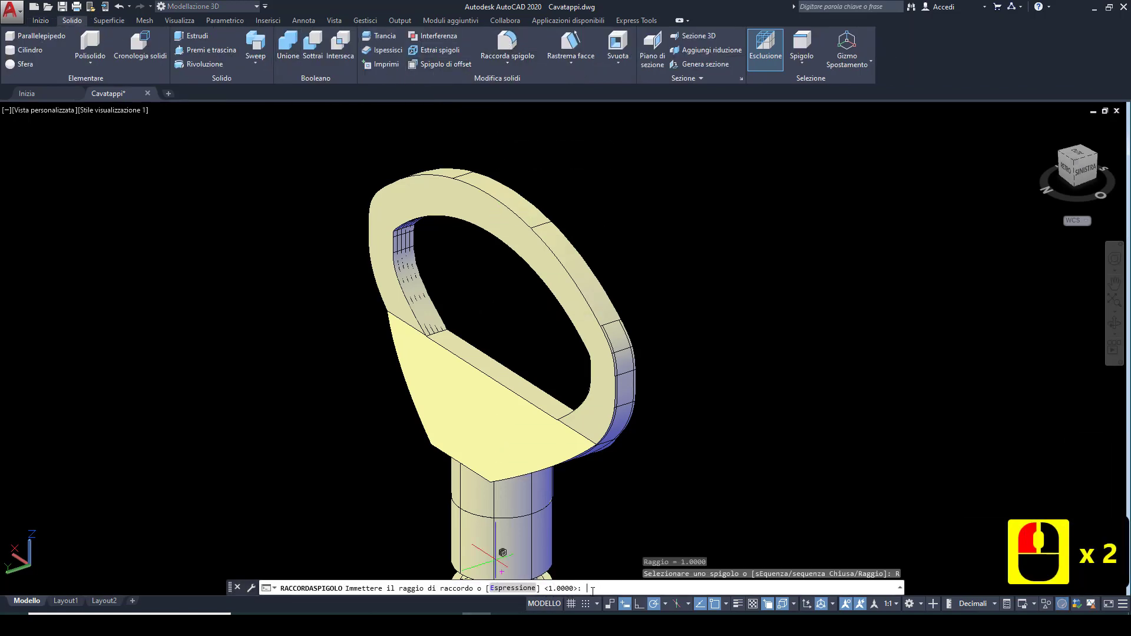
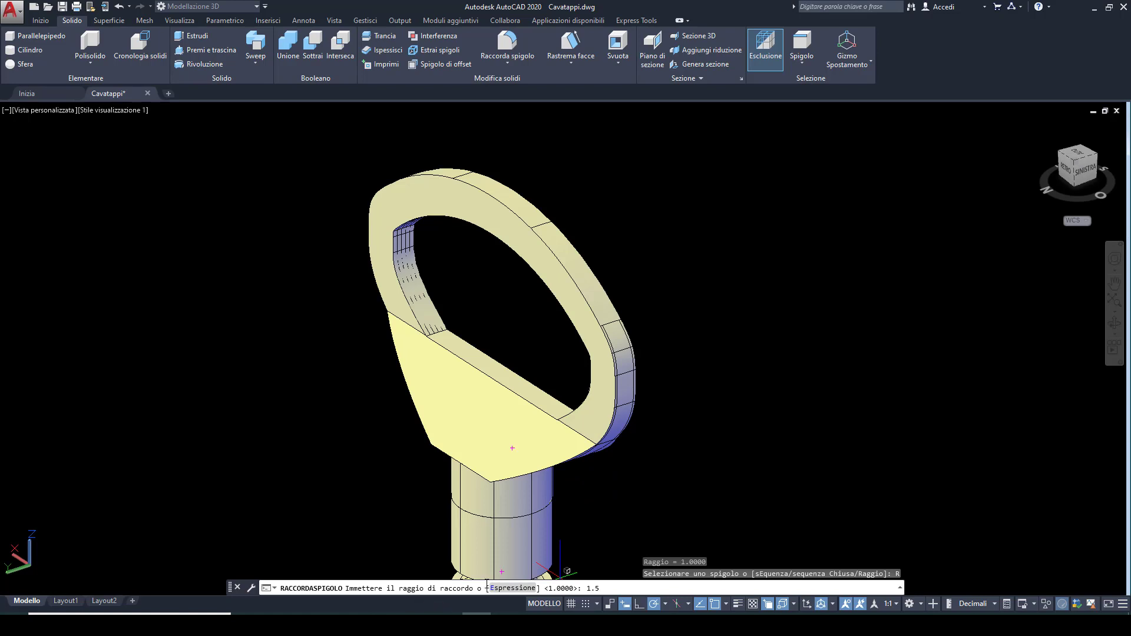
{"action": "key", "text": "Return"}
{"action": "left_click", "coordinate": [460, 589]}
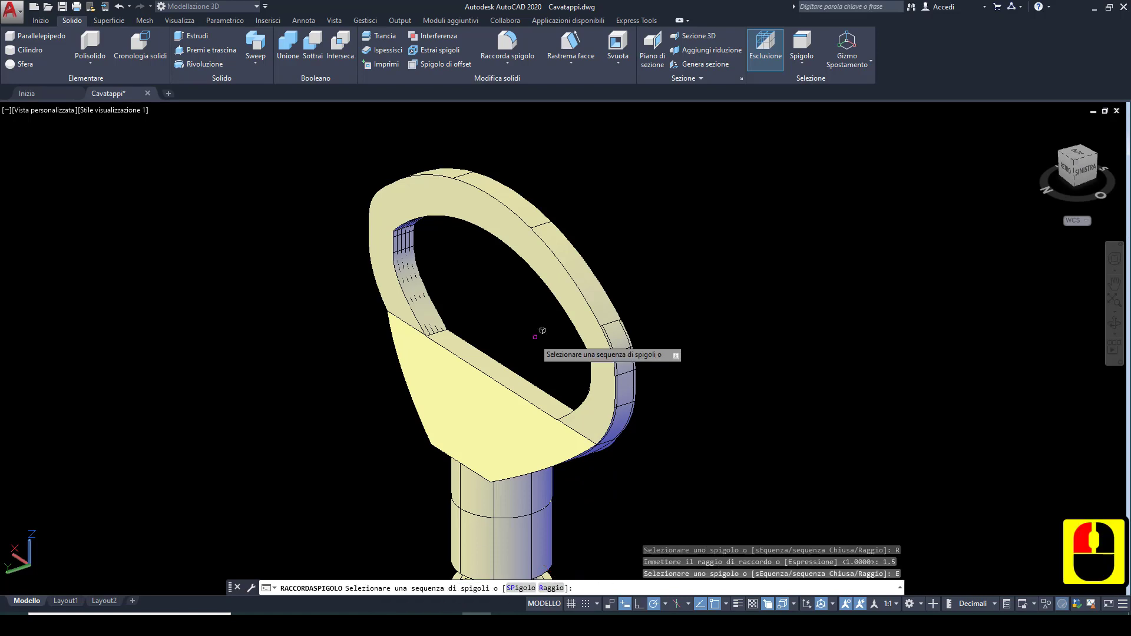
{"action": "left_click", "coordinate": [573, 281]}
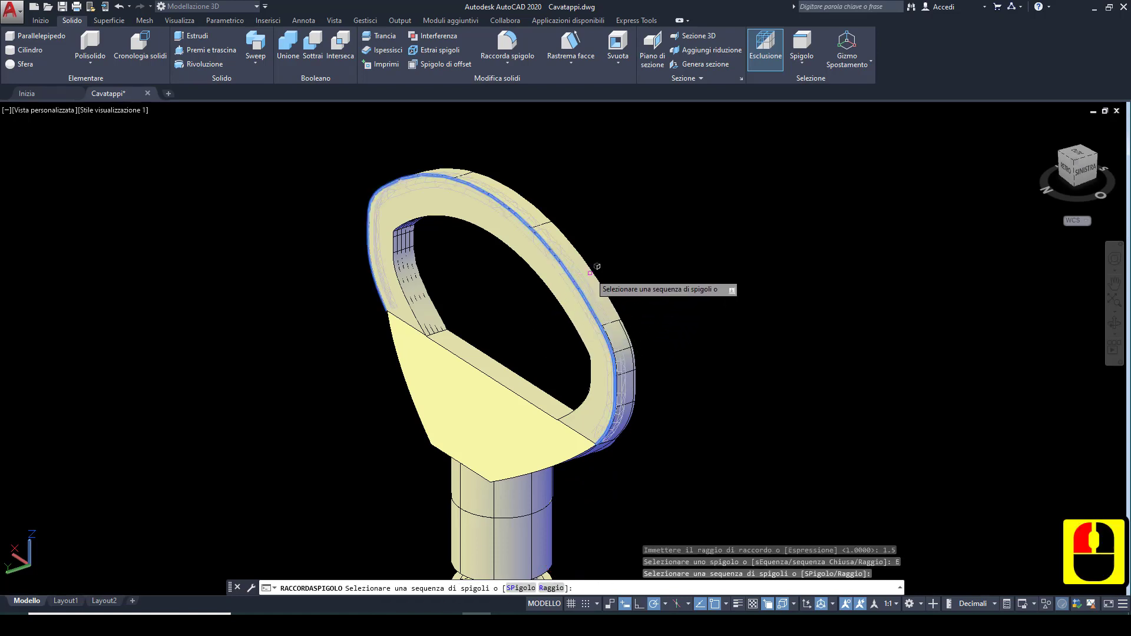
{"action": "left_click", "coordinate": [592, 269]}
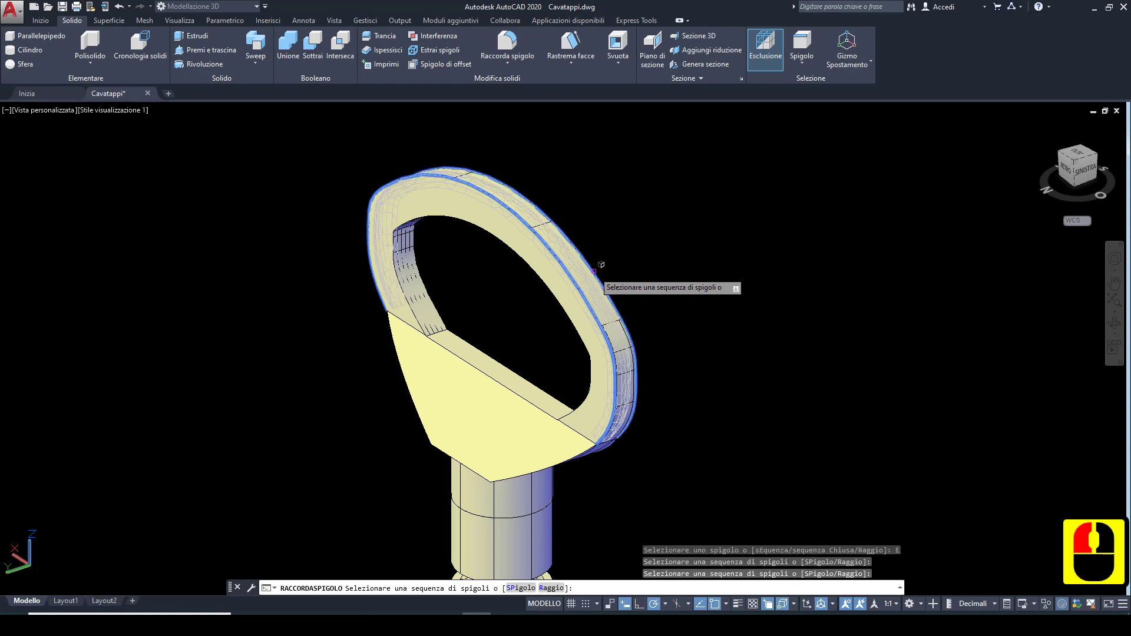
{"action": "key", "text": "Return"}
{"action": "key", "text": "Return"}
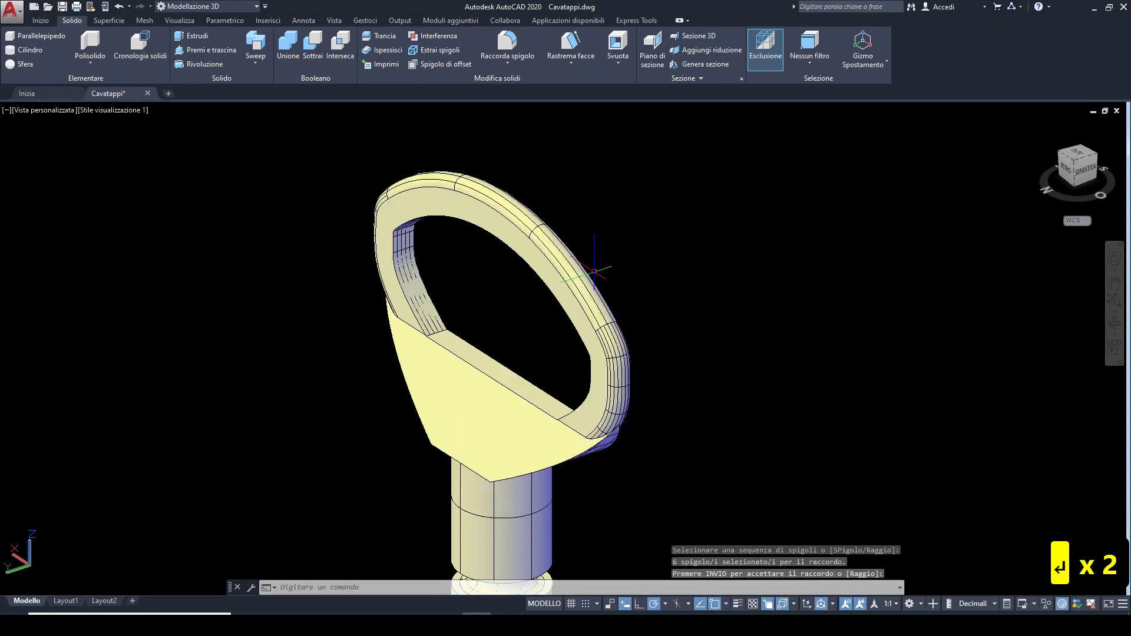
Step: Fillet the two straight edges along the flat base of the handle opening with a radius of 1
{"action": "middle_click_drag", "start_coordinate": [481, 363], "coordinate": [503, 318]}
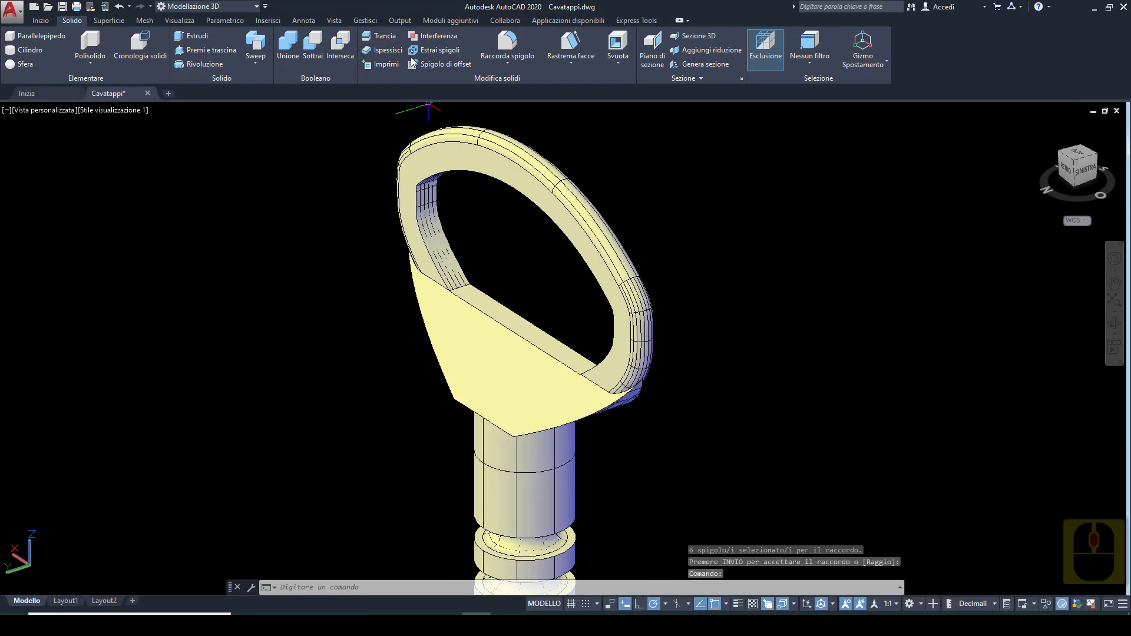
{"action": "left_click", "coordinate": [499, 47]}
{"action": "left_click", "coordinate": [569, 588]}
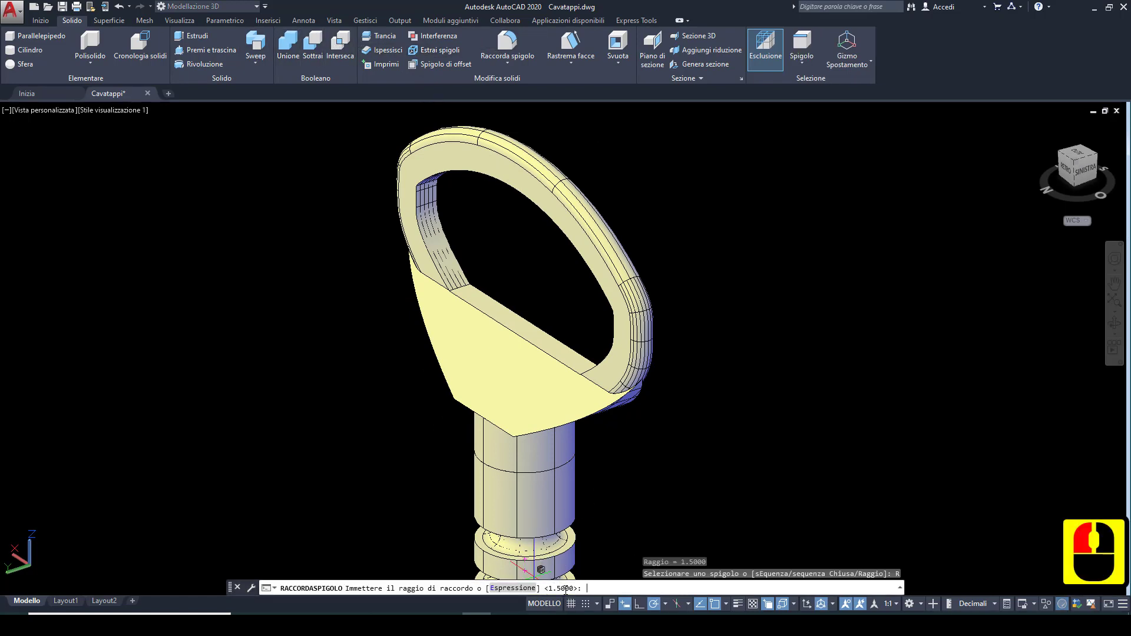
{"action": "type", "text": "1"}
{"action": "key", "text": "Return"}
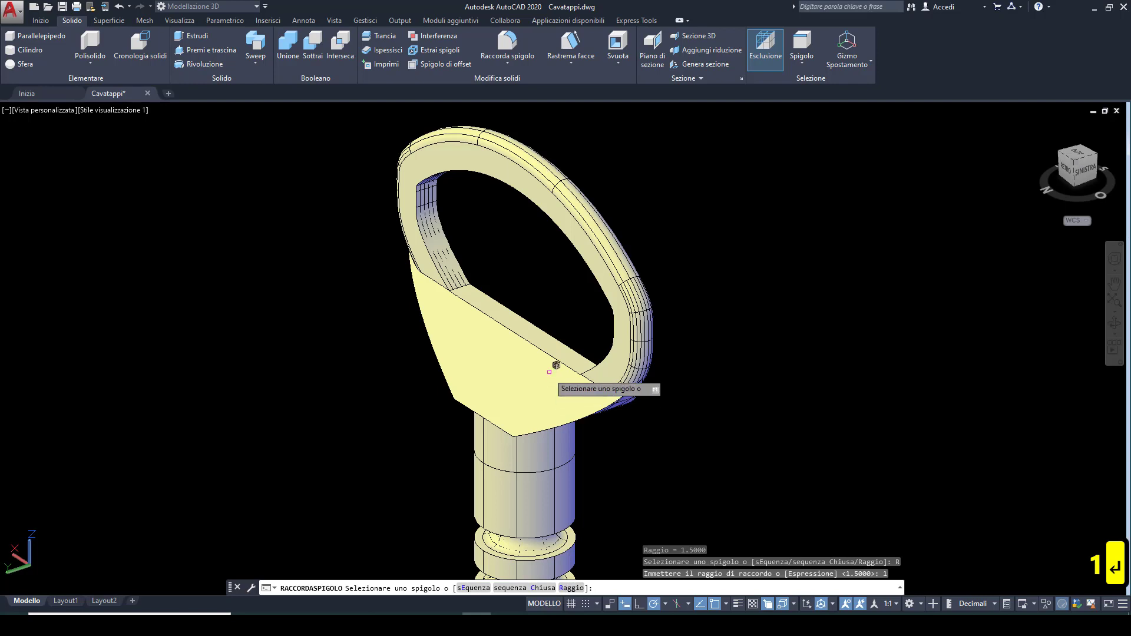
{"action": "scroll", "coordinate": [549, 371], "scroll_direction": "up", "scroll_amount": 2}
{"action": "left_click", "coordinate": [531, 332]}
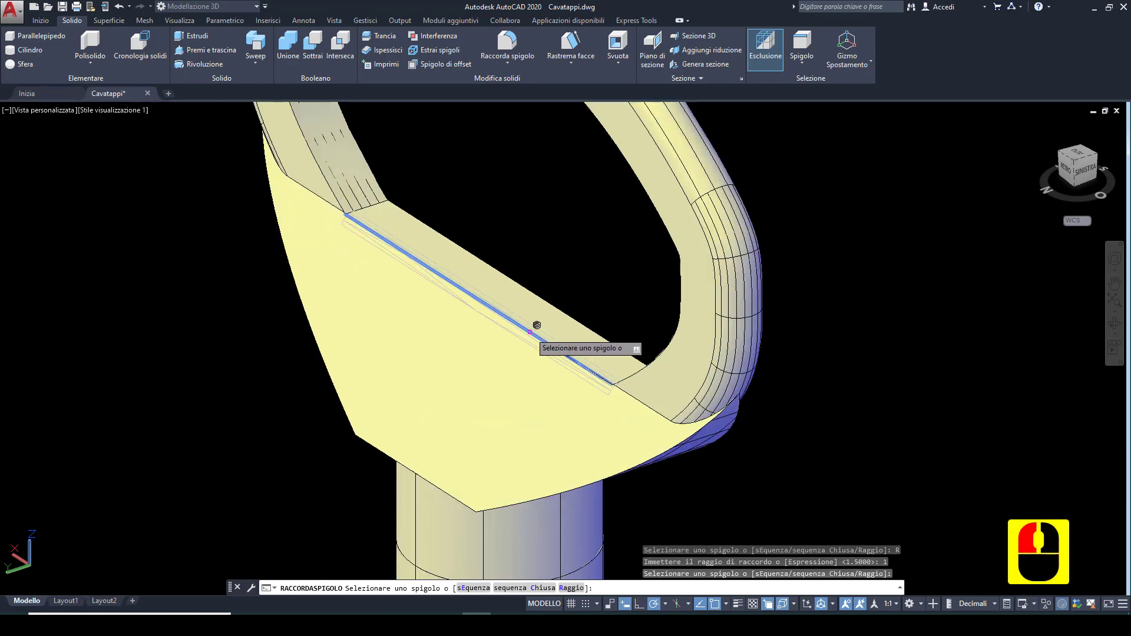
{"action": "left_click", "coordinate": [572, 315]}
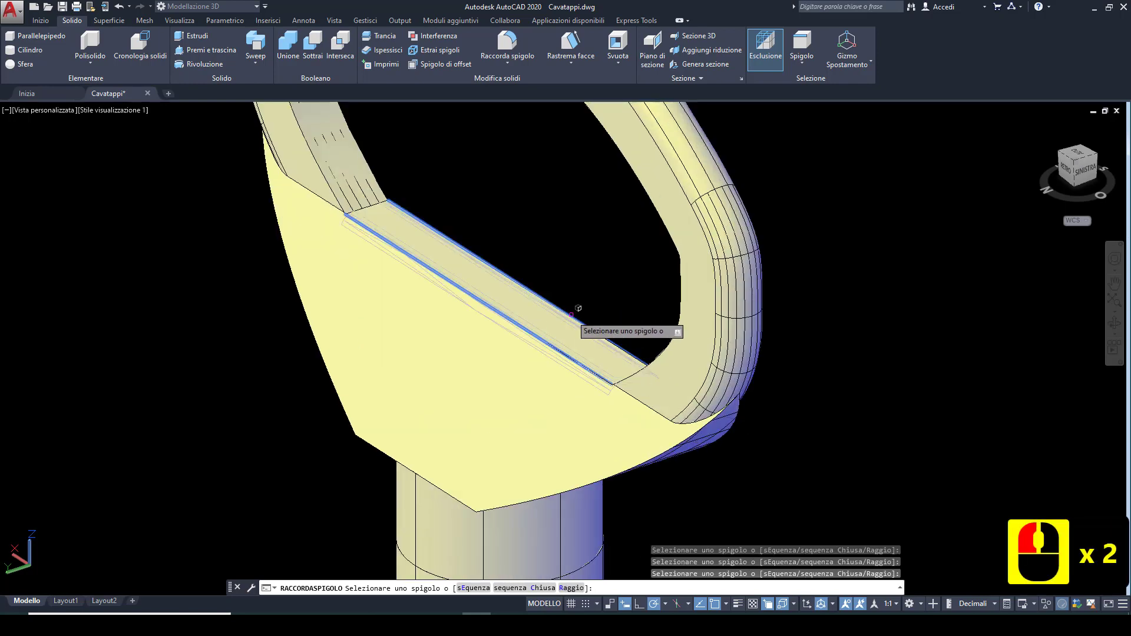
{"action": "key", "text": "Return"}
{"action": "key", "text": "Return"}
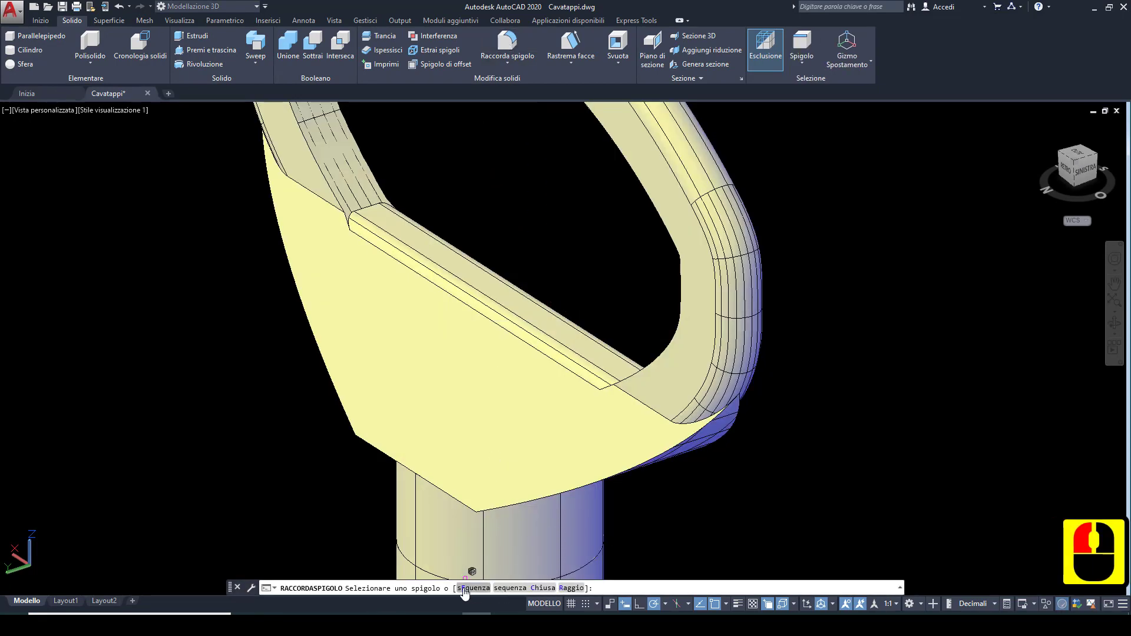
Step: Fillet the edge chains on both faces of the head where the ring's sides meet the lower body, with radius 1
{"action": "type", "text": "E"}
{"action": "key", "text": "Return"}
{"action": "scroll", "coordinate": [619, 392], "scroll_direction": "up", "scroll_amount": 2}
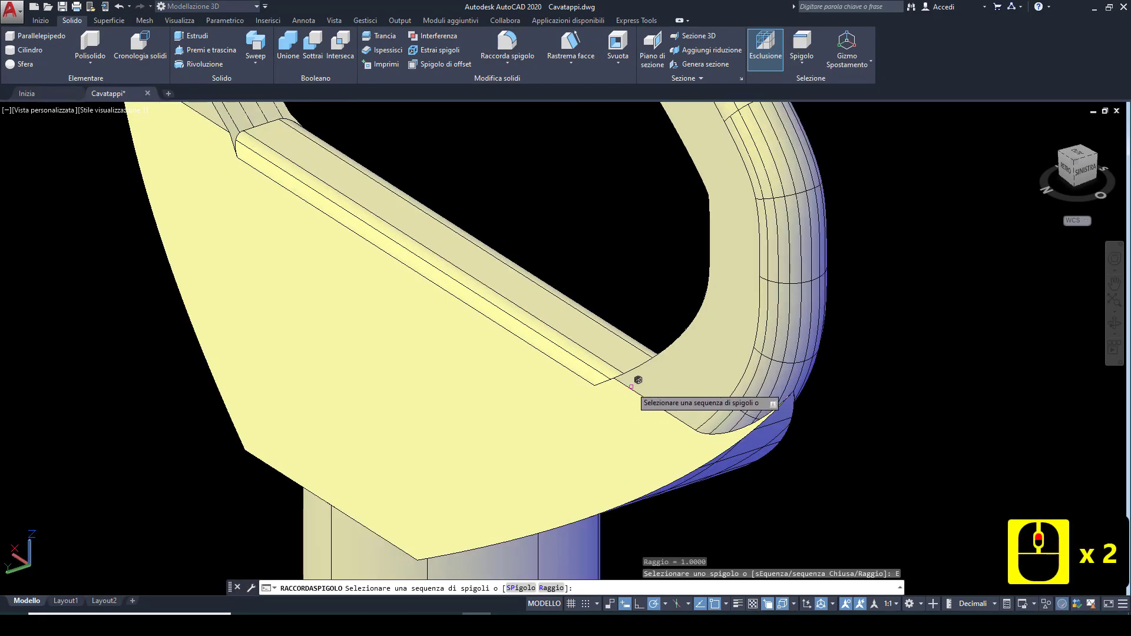
{"action": "scroll", "coordinate": [495, 371], "scroll_direction": "down", "scroll_amount": 2}
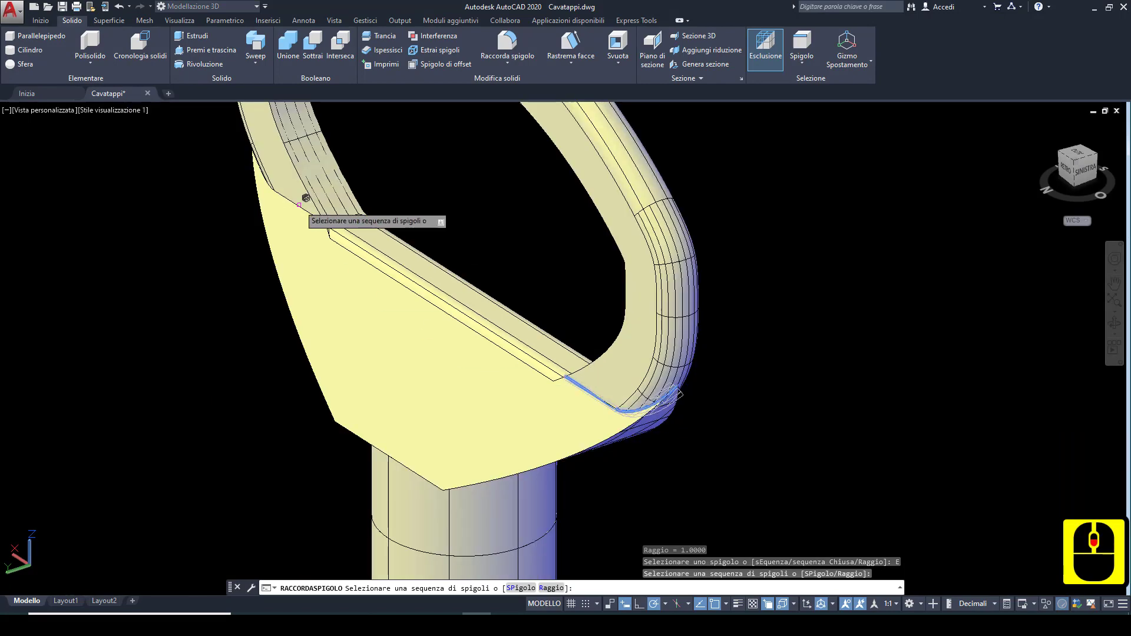
{"action": "middle_click_drag", "start_coordinate": [302, 245], "coordinate": [729, 229], "text": "shift"}
{"action": "scroll", "coordinate": [841, 394], "scroll_direction": "up", "scroll_amount": 2}
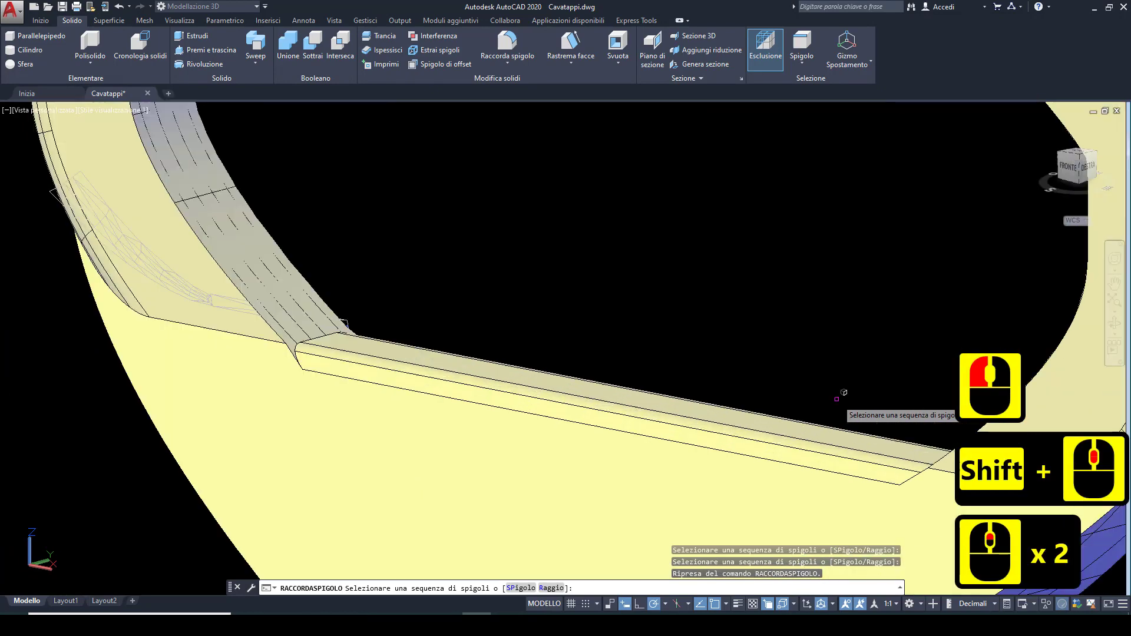
{"action": "middle_click_drag", "start_coordinate": [877, 451], "coordinate": [607, 326]}
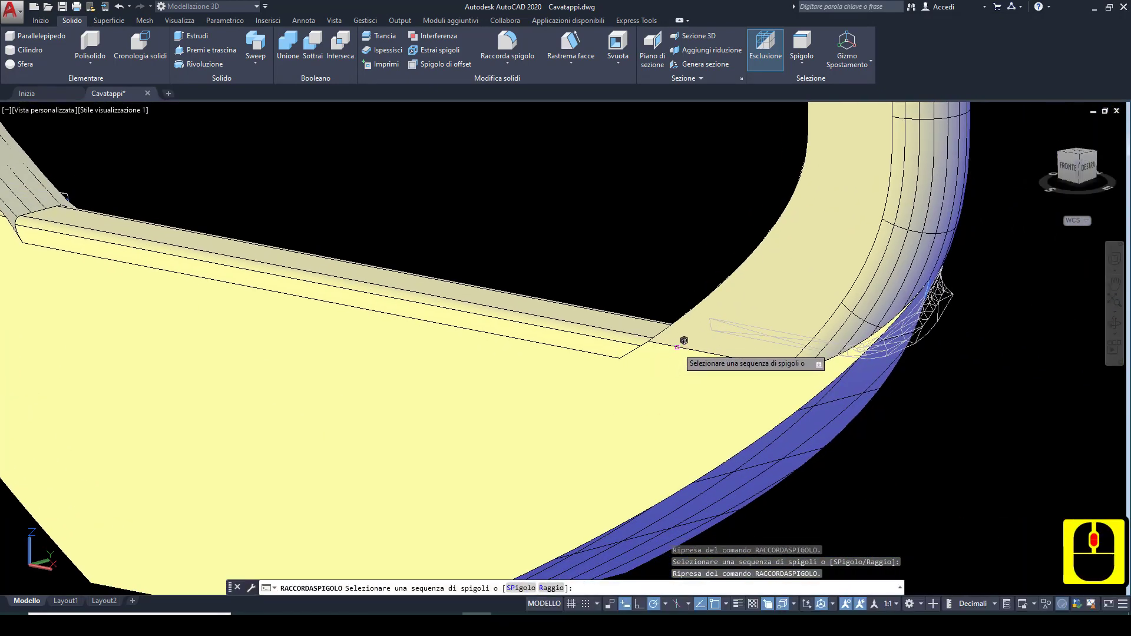
{"action": "left_click", "coordinate": [677, 346]}
{"action": "scroll", "coordinate": [671, 359], "scroll_direction": "down", "scroll_amount": 2}
{"action": "scroll", "coordinate": [384, 300], "scroll_direction": "up", "scroll_amount": 3}
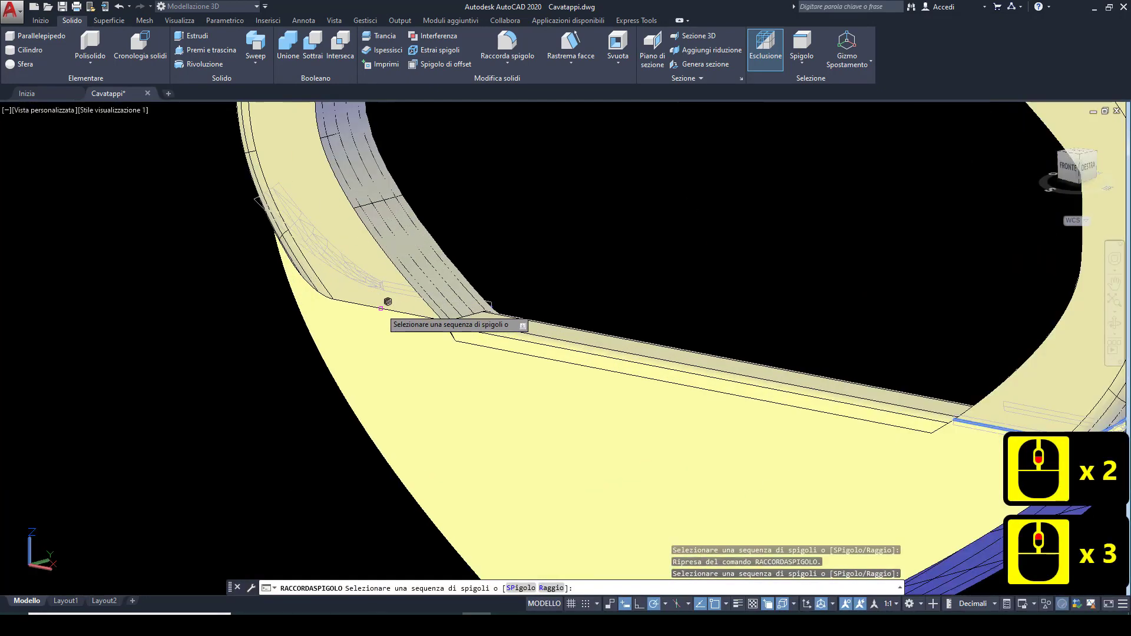
{"action": "left_click", "coordinate": [378, 309]}
{"action": "key", "text": "Return"}
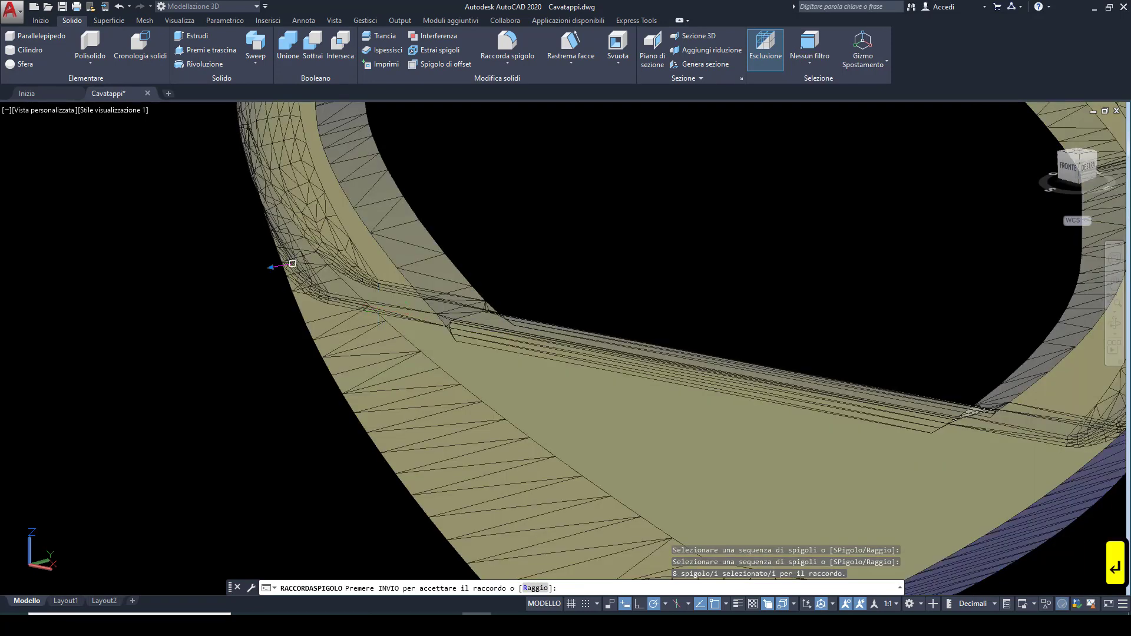
{"action": "scroll", "coordinate": [379, 298], "scroll_direction": "down", "scroll_amount": 2}
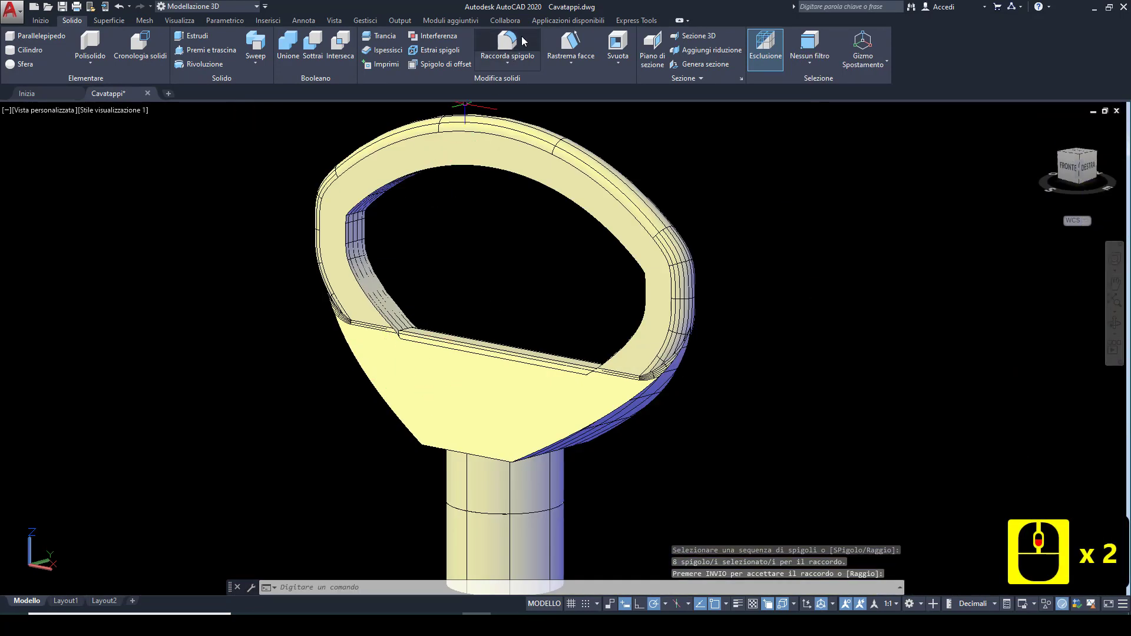
Step: Fillet the four curved side edge chains of the head's lower body, running down toward the shaft, with radius 1
{"action": "left_click", "coordinate": [522, 40]}
{"action": "scroll", "coordinate": [616, 407], "scroll_direction": "up", "scroll_amount": 2}
{"action": "left_click", "coordinate": [616, 407]}
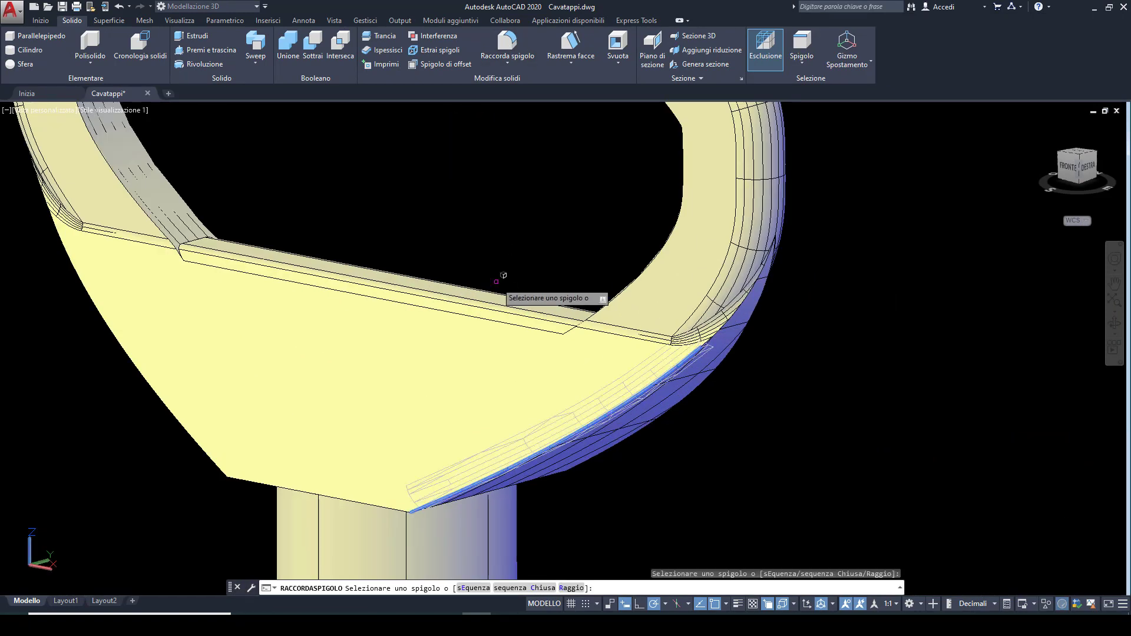
{"action": "type", "text": "E"}
{"action": "key", "text": "Return"}
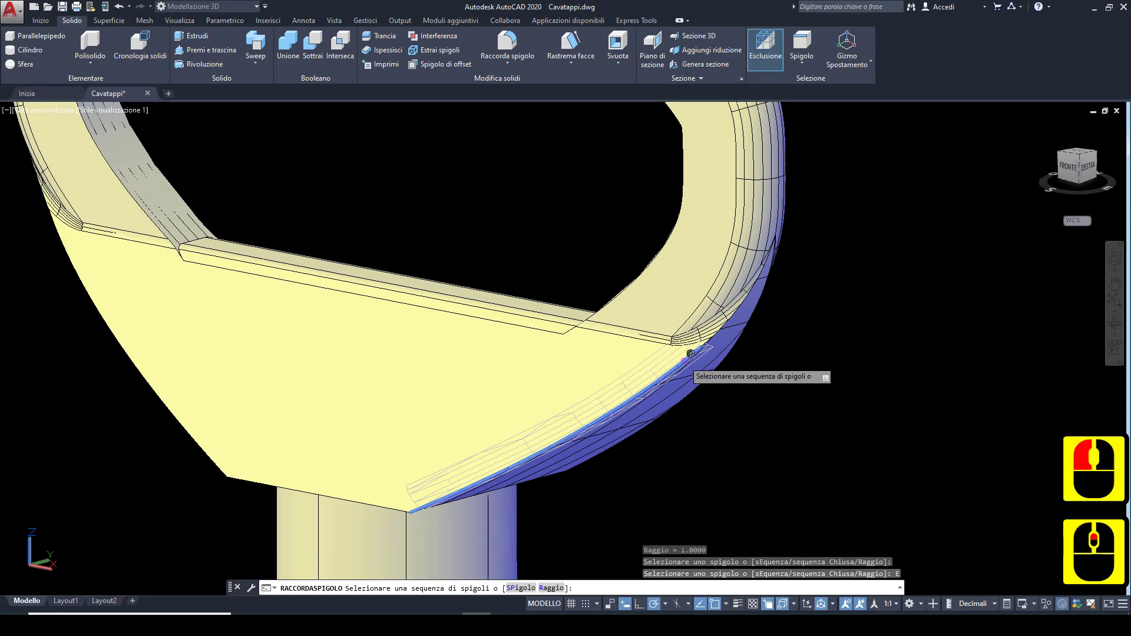
{"action": "scroll", "coordinate": [731, 347], "scroll_direction": "up", "scroll_amount": 2}
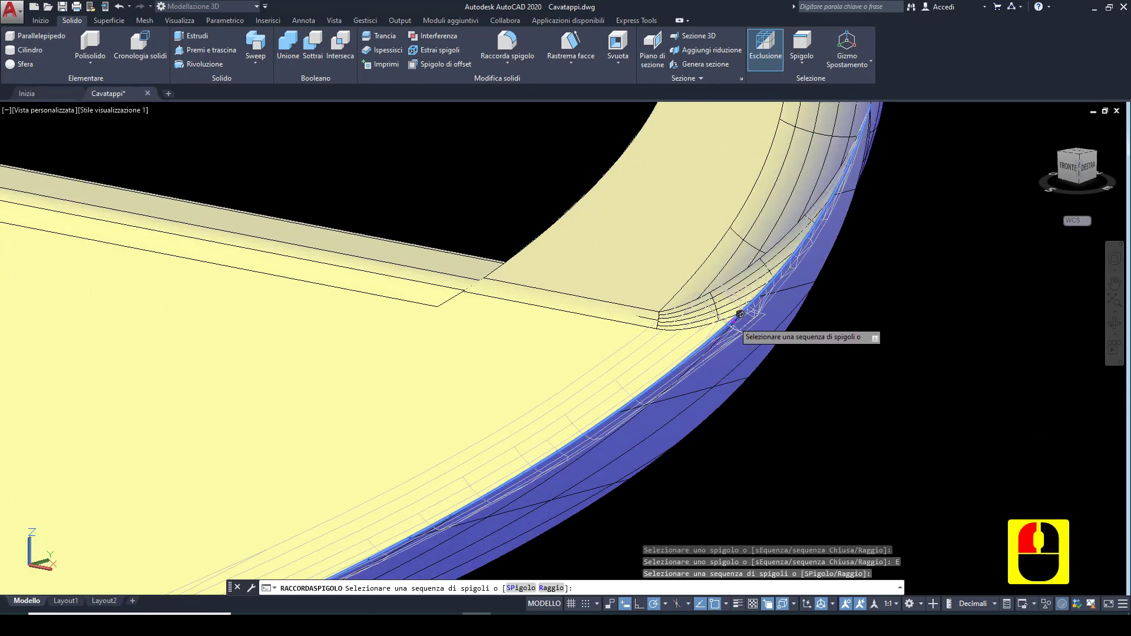
{"action": "scroll", "coordinate": [716, 354], "scroll_direction": "down", "scroll_amount": 3}
{"action": "middle_click_drag", "start_coordinate": [277, 377], "coordinate": [505, 339], "text": "shift"}
{"action": "left_click", "coordinate": [352, 333]}
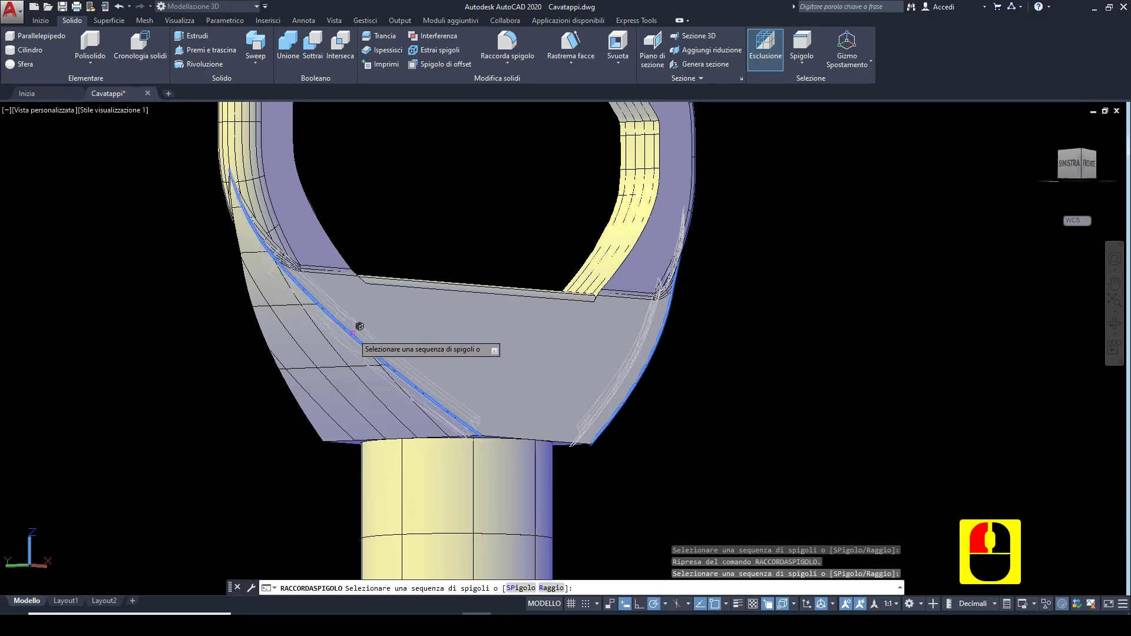
{"action": "middle_click_drag", "start_coordinate": [360, 326], "coordinate": [424, 270], "text": "shift"}
{"action": "left_click", "coordinate": [419, 277]}
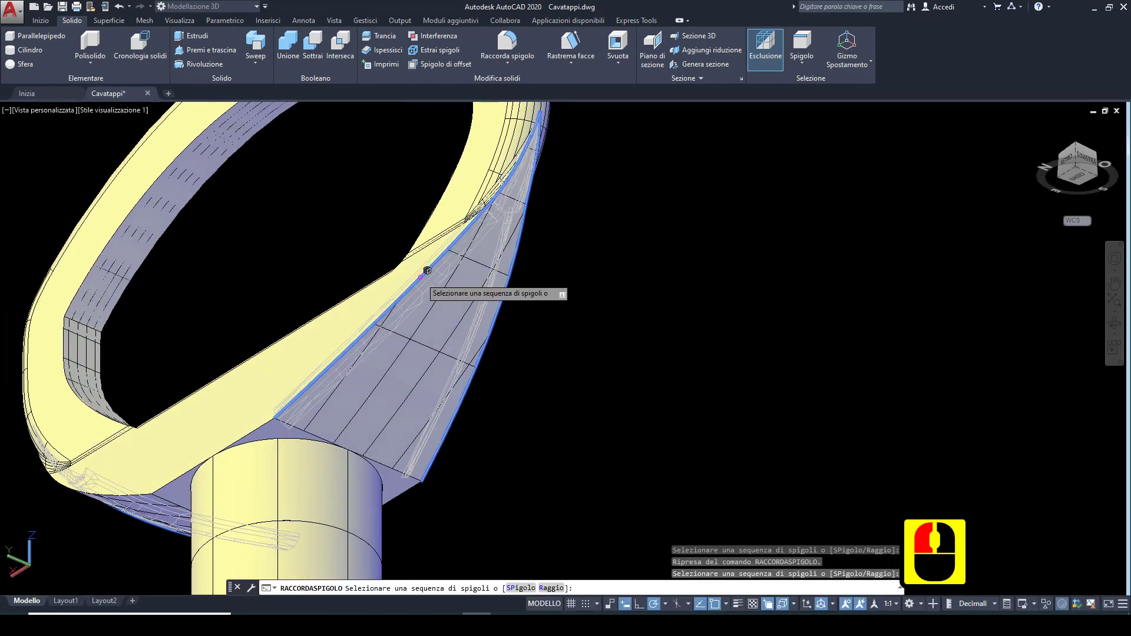
{"action": "scroll", "coordinate": [426, 272], "scroll_direction": "down", "scroll_amount": 2}
{"action": "middle_click_drag", "start_coordinate": [337, 308], "coordinate": [572, 353], "text": "shift"}
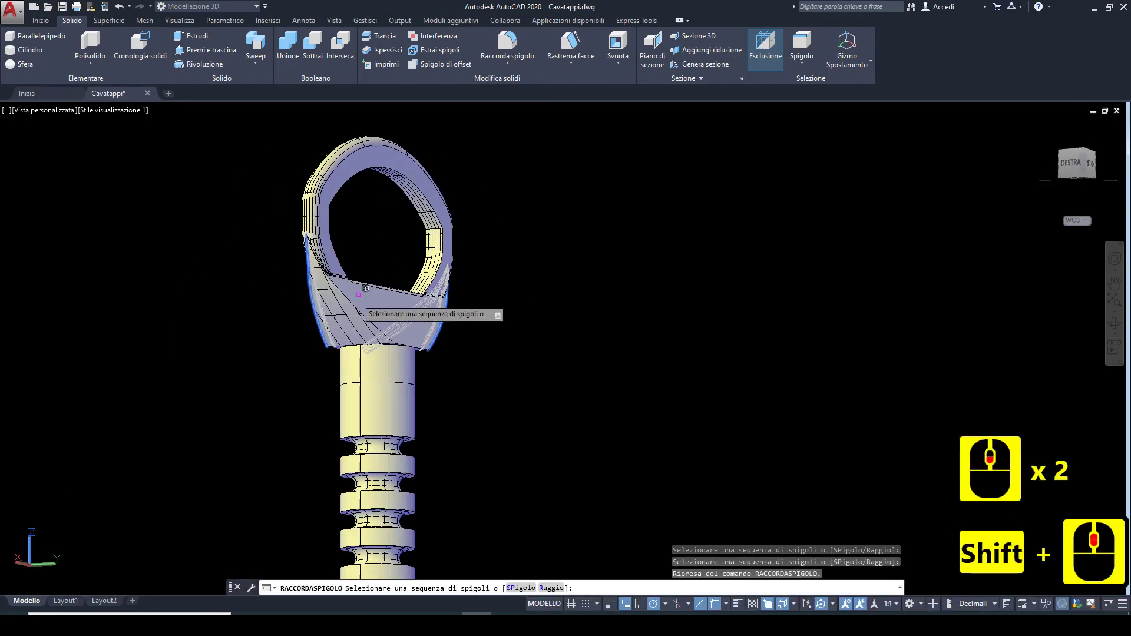
{"action": "scroll", "coordinate": [327, 283], "scroll_direction": "up", "scroll_amount": 5}
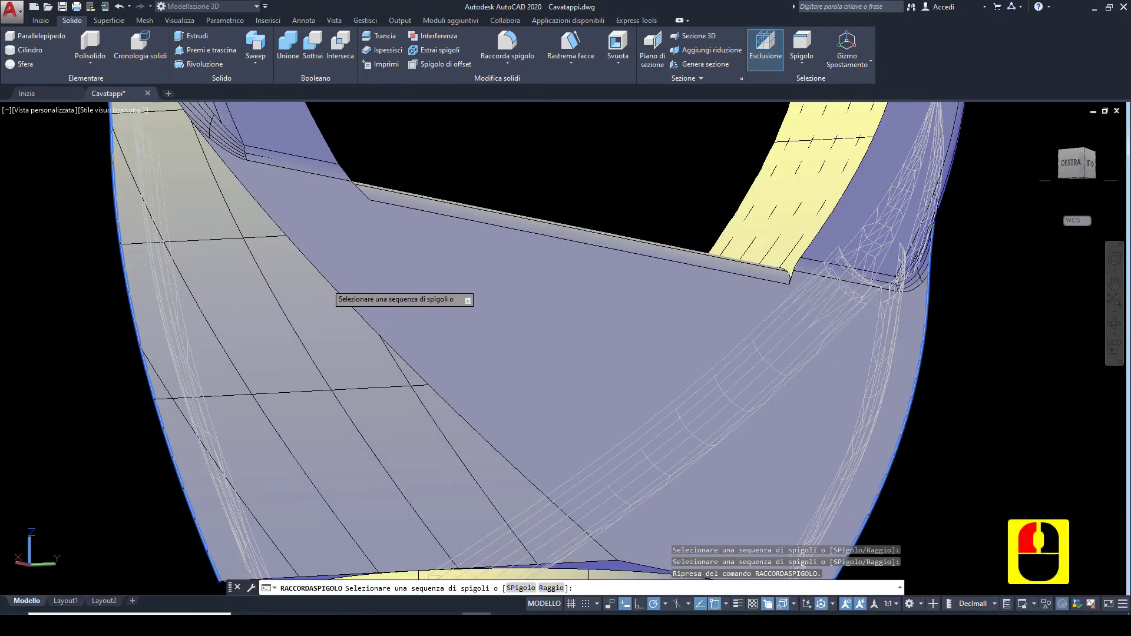
{"action": "left_click", "coordinate": [329, 281]}
{"action": "scroll", "coordinate": [349, 292], "scroll_direction": "down", "scroll_amount": 2}
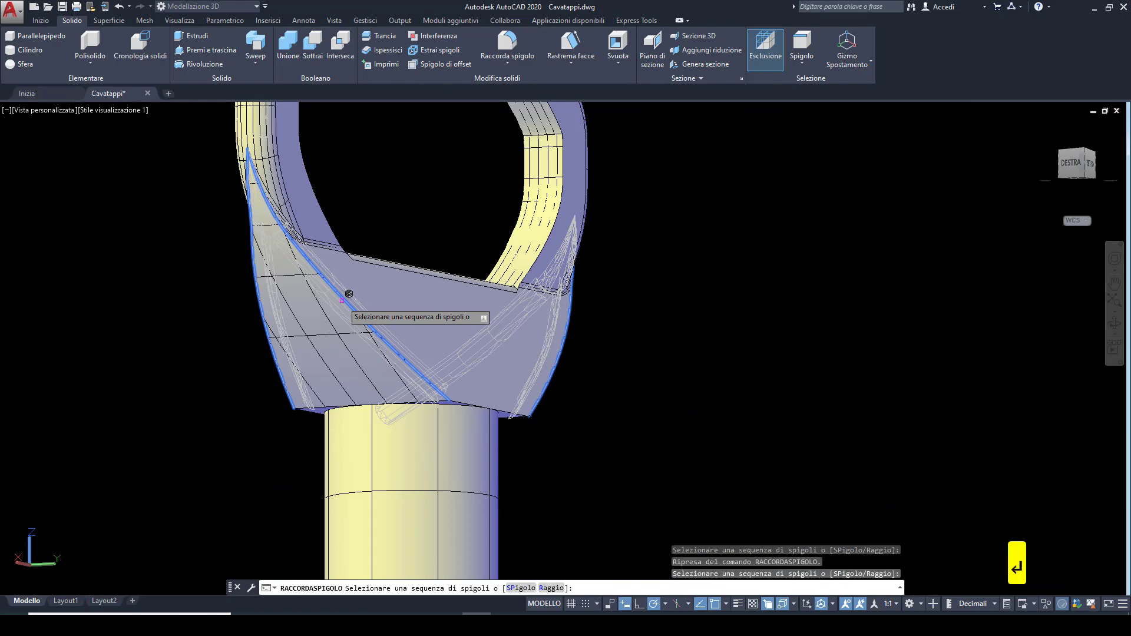
{"action": "left_click", "coordinate": [342, 300]}
{"action": "key", "text": "Return"}
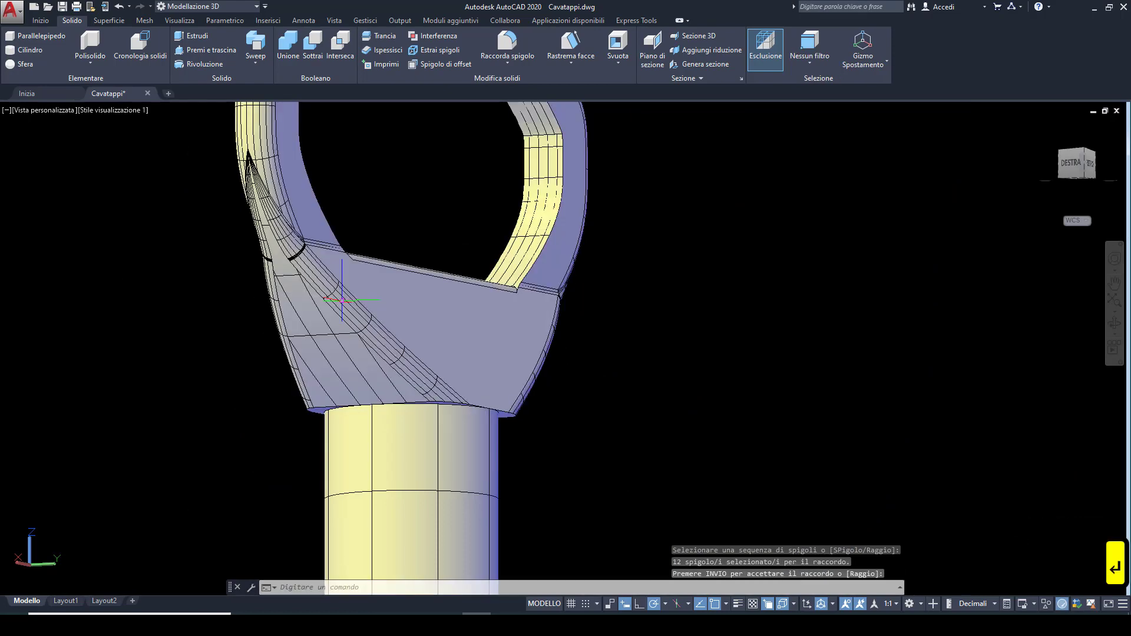
{"action": "scroll", "coordinate": [425, 331], "scroll_direction": "down", "scroll_amount": 2}
{"action": "middle_click_drag", "start_coordinate": [458, 309], "coordinate": [295, 324], "text": "shift"}
{"action": "key", "text": "Return"}
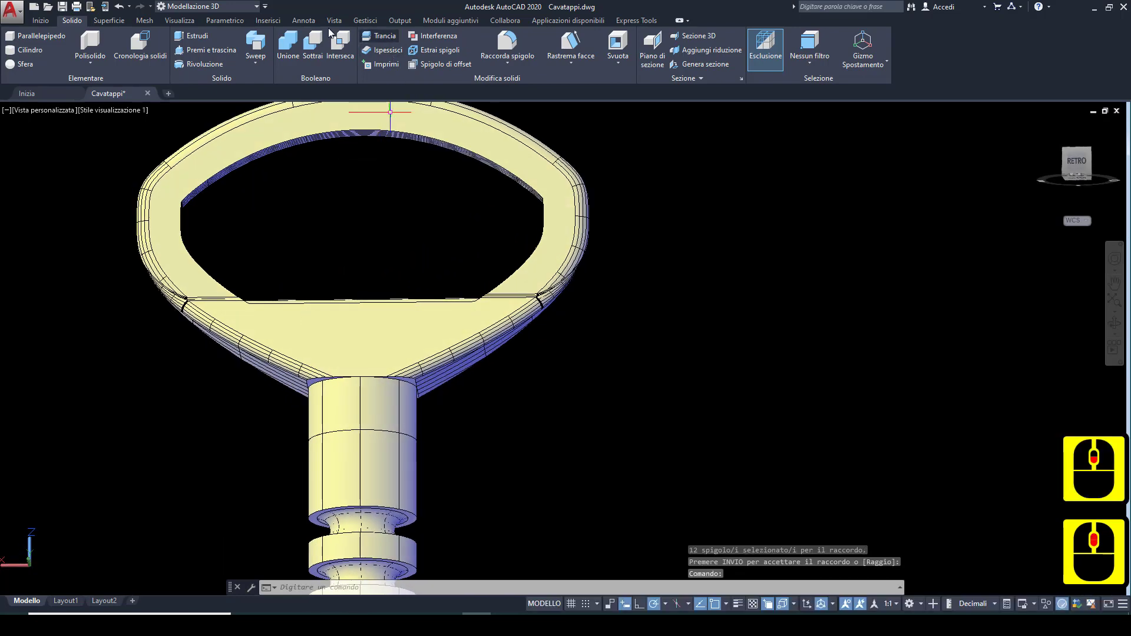
{"action": "left_click", "coordinate": [508, 46]}
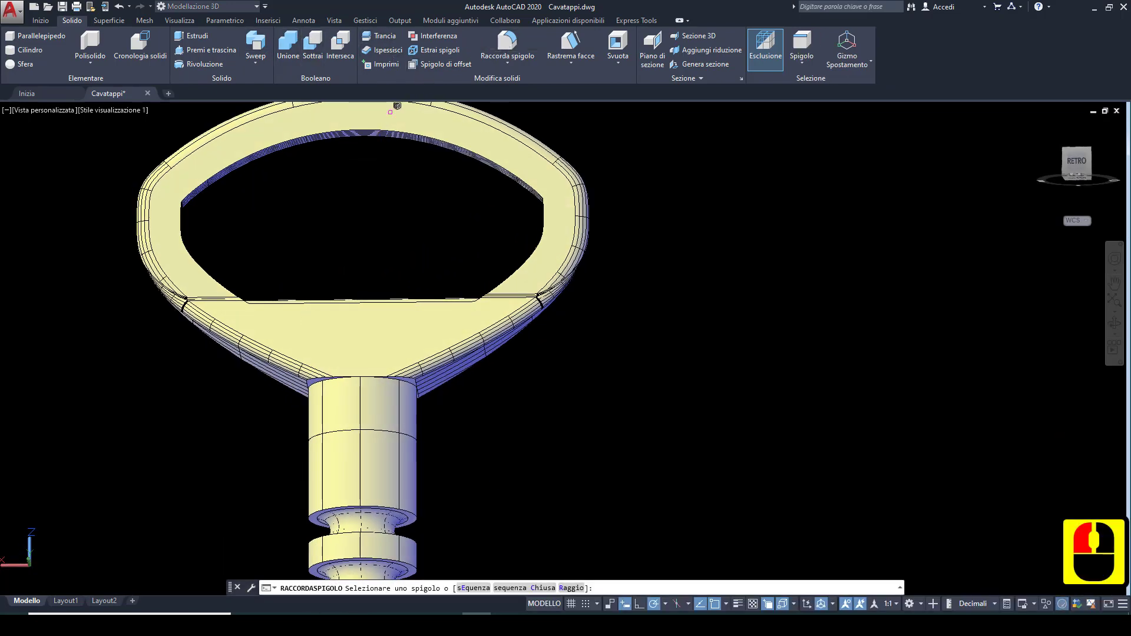
{"action": "left_click", "coordinate": [467, 588]}
{"action": "scroll", "coordinate": [328, 347], "scroll_direction": "up", "scroll_amount": 4}
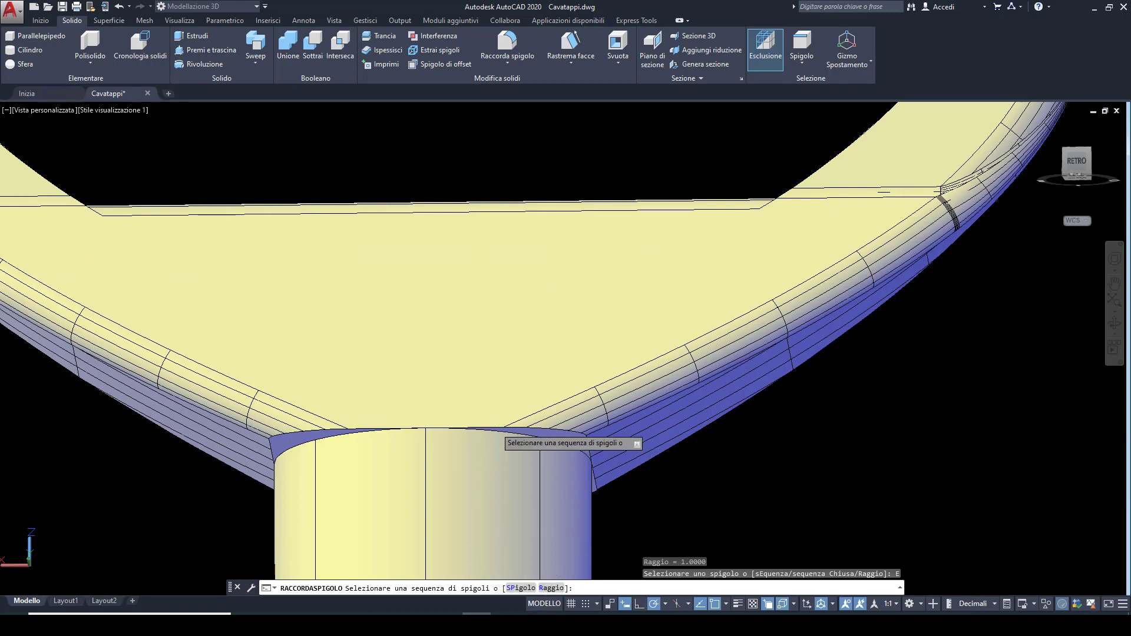
{"action": "left_click", "coordinate": [495, 427]}
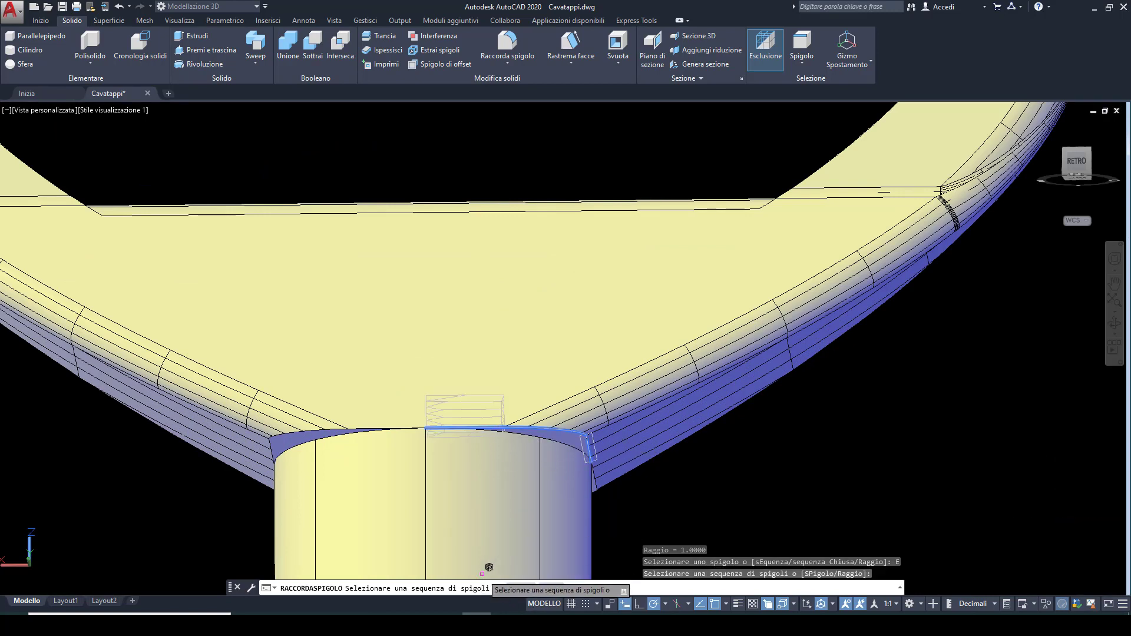
{"action": "key", "text": "Escape"}
{"action": "key", "text": "Escape"}
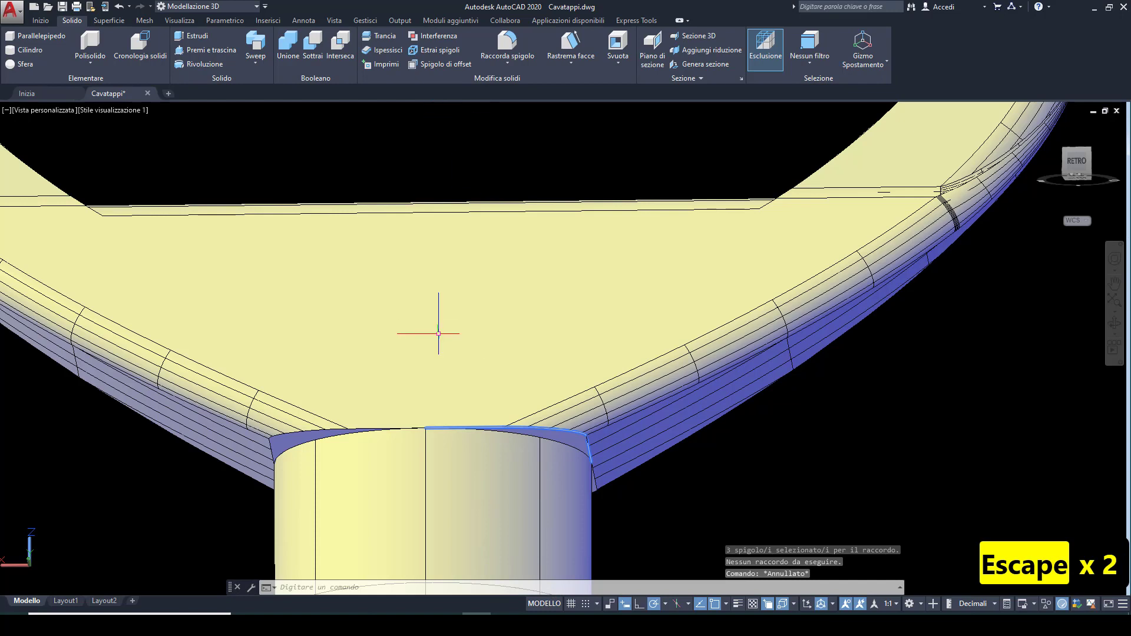
{"action": "left_click", "coordinate": [436, 326]}
{"action": "key", "text": "Escape"}
{"action": "left_click", "coordinate": [513, 46]}
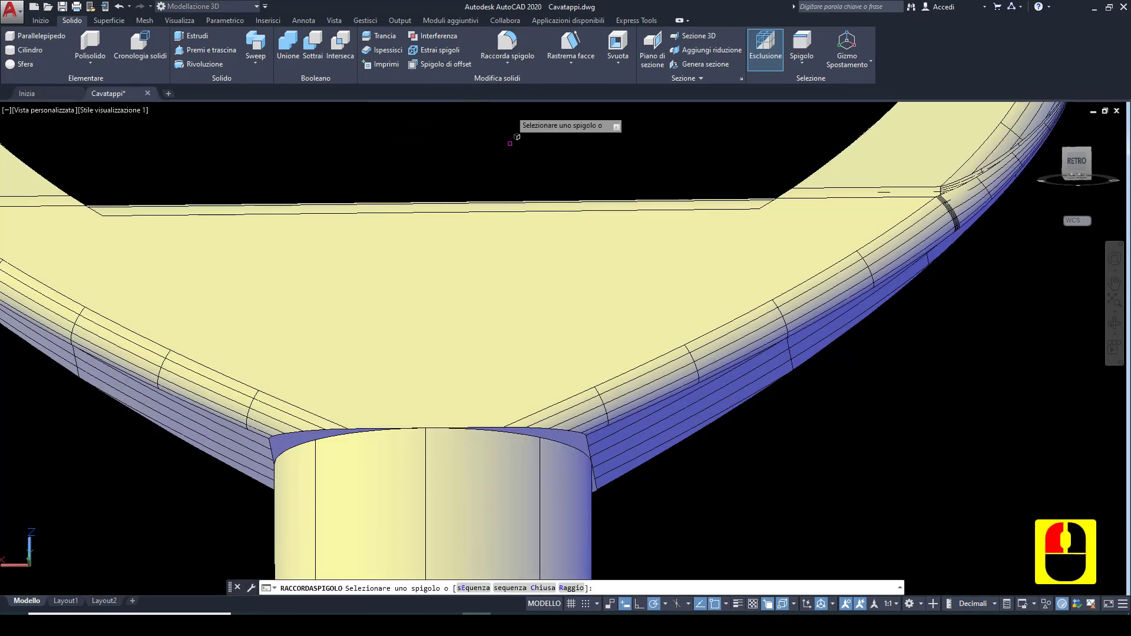
{"action": "left_click", "coordinate": [533, 588]}
{"action": "scroll", "coordinate": [551, 450], "scroll_direction": "up", "scroll_amount": 2}
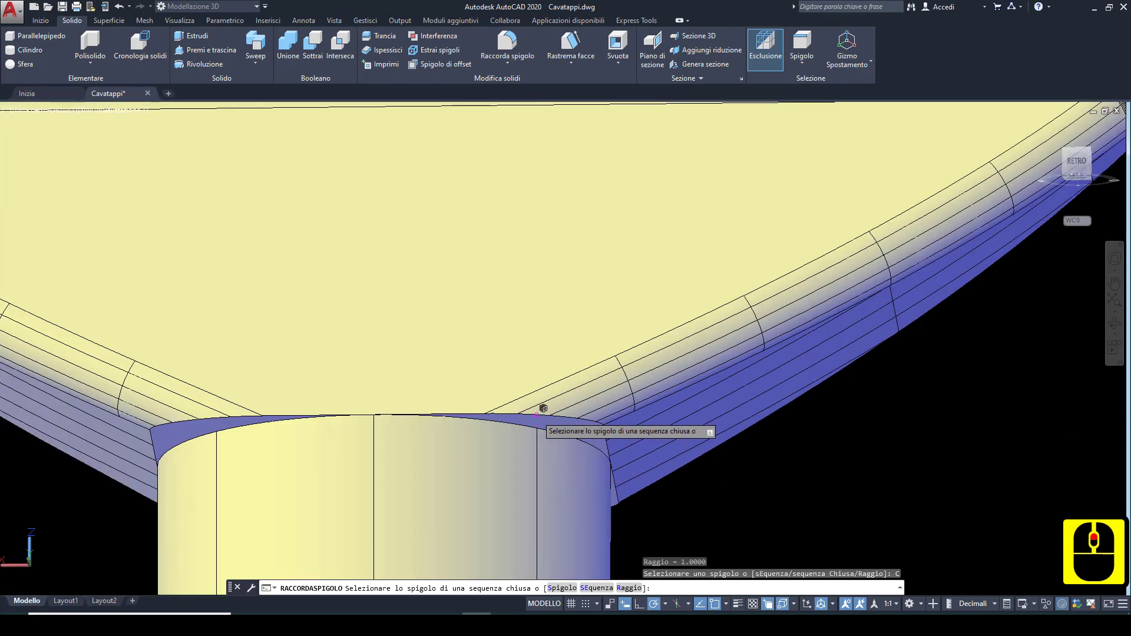
{"action": "left_click", "coordinate": [537, 416]}
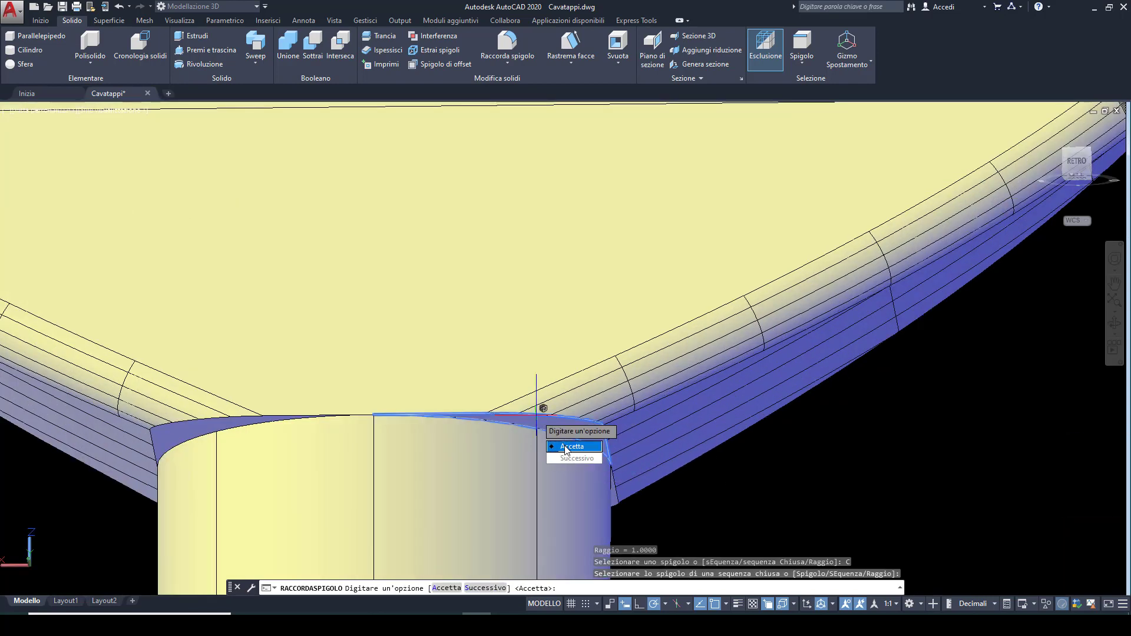
{"action": "left_click", "coordinate": [574, 458]}
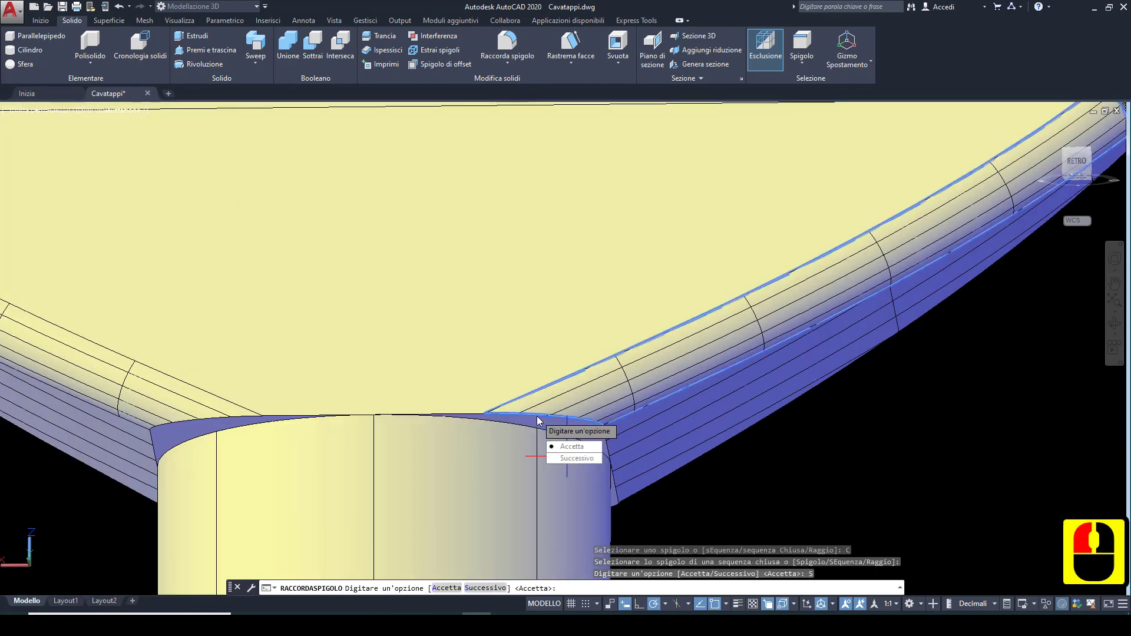
{"action": "left_click", "coordinate": [470, 411]}
{"action": "left_click", "coordinate": [491, 453]}
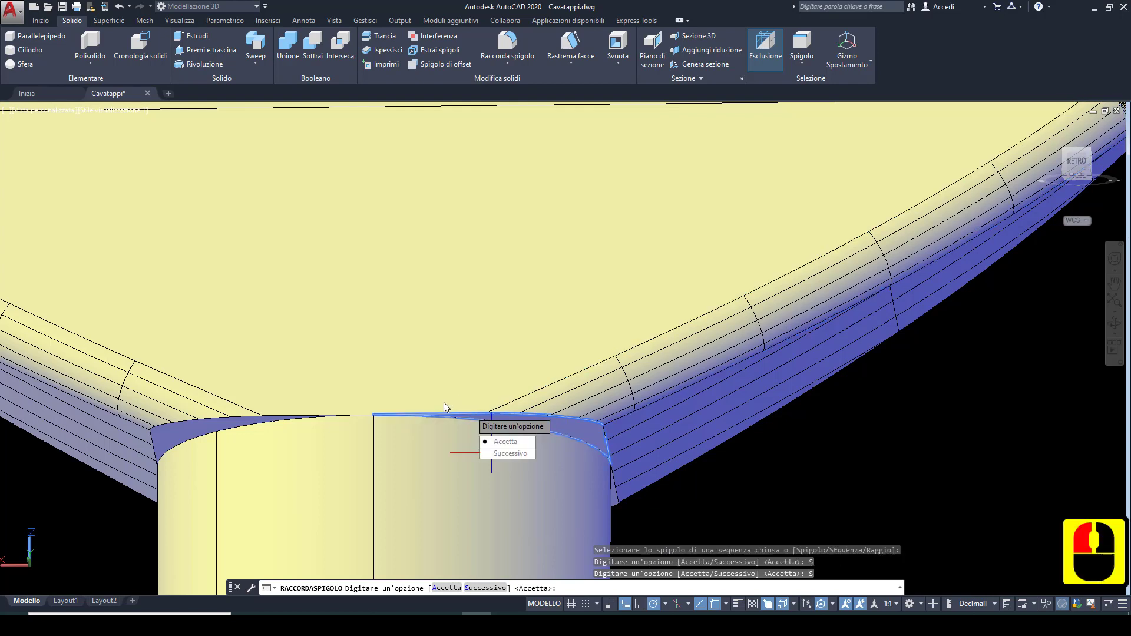
{"action": "key", "text": "Escape"}
{"action": "key", "text": "Escape"}
Step: Fillet the edge chains around the head's underside, where it meets the round shaft, with radius 1
{"action": "left_click", "coordinate": [505, 41]}
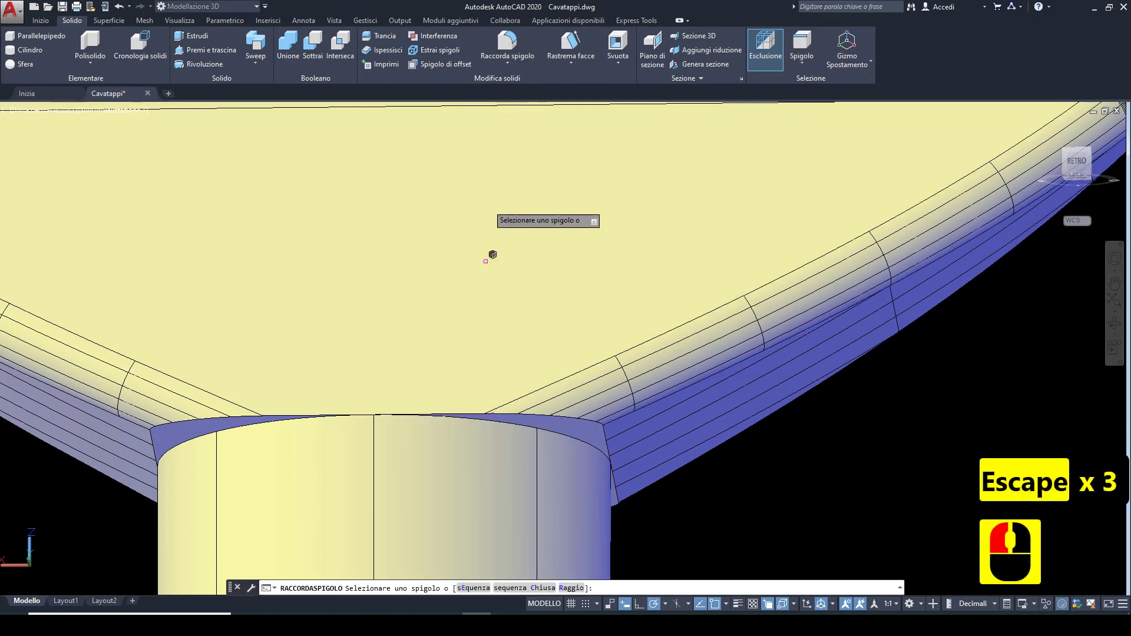
{"action": "left_click", "coordinate": [473, 588]}
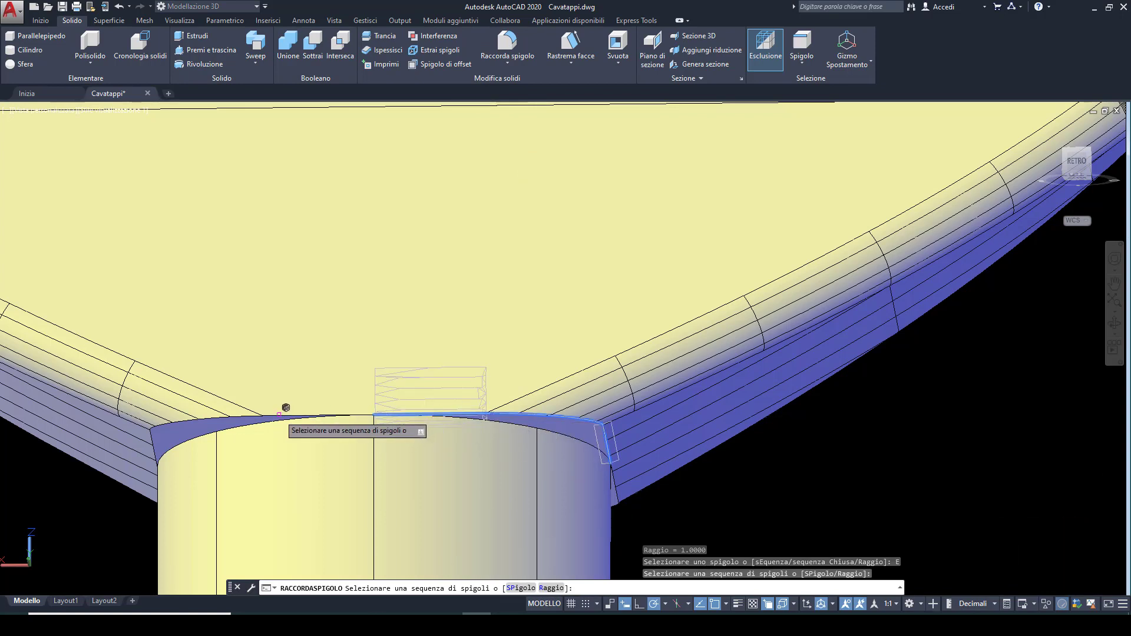
{"action": "scroll", "coordinate": [286, 408], "scroll_direction": "down", "scroll_amount": 2}
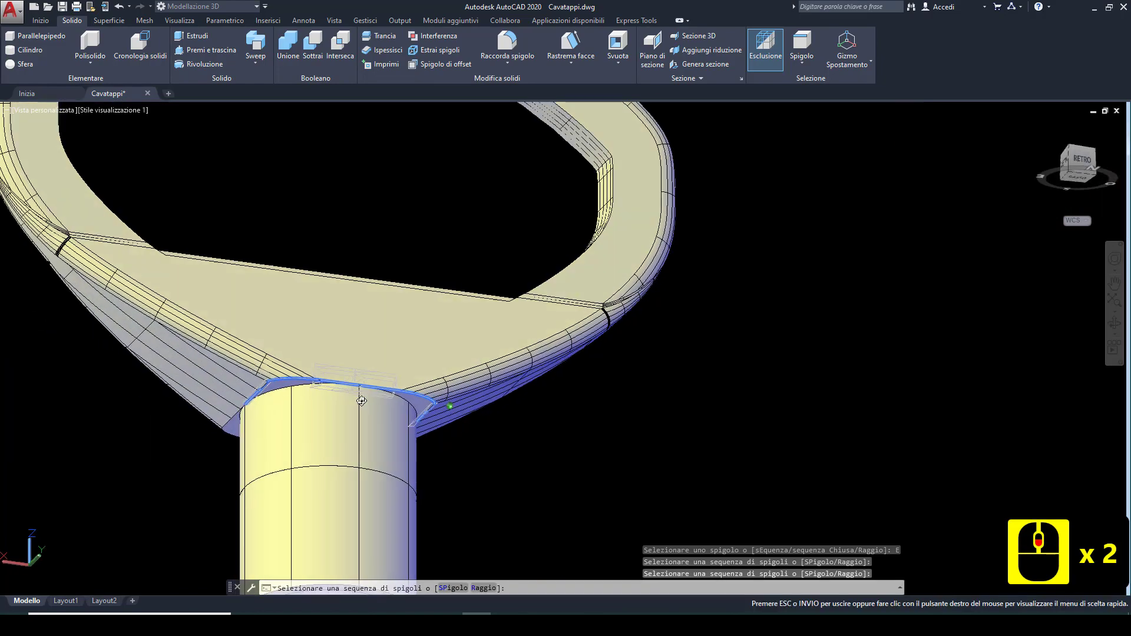
{"action": "middle_click_drag", "start_coordinate": [361, 400], "coordinate": [439, 324], "text": "shift"}
{"action": "scroll", "coordinate": [427, 289], "scroll_direction": "up", "scroll_amount": 2}
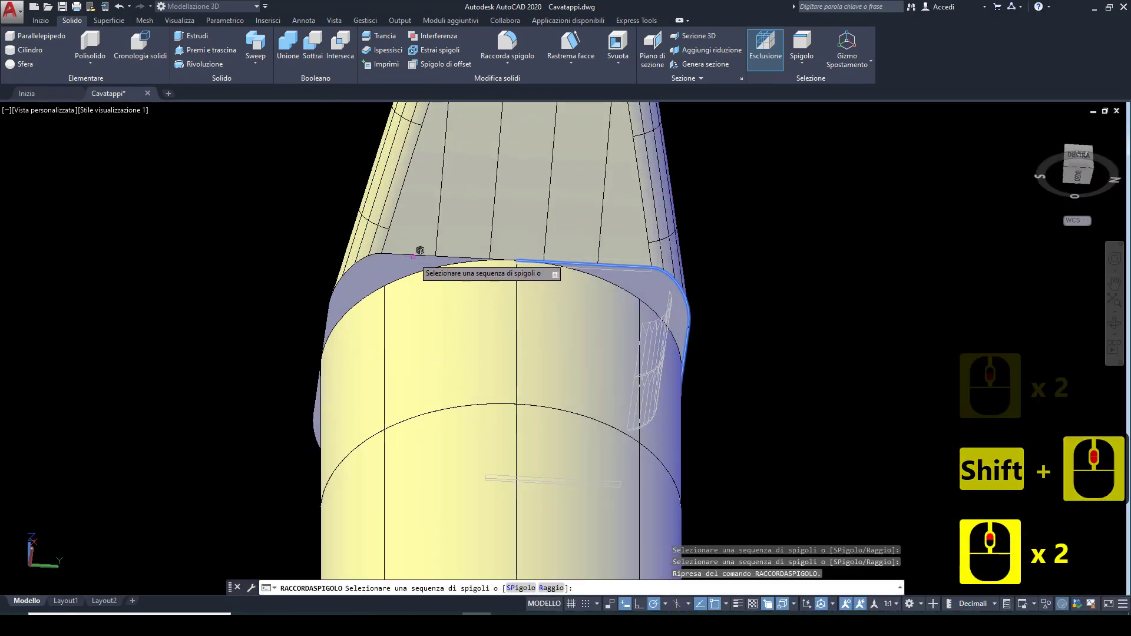
{"action": "middle_click_drag", "start_coordinate": [374, 297], "coordinate": [589, 277], "text": "shift"}
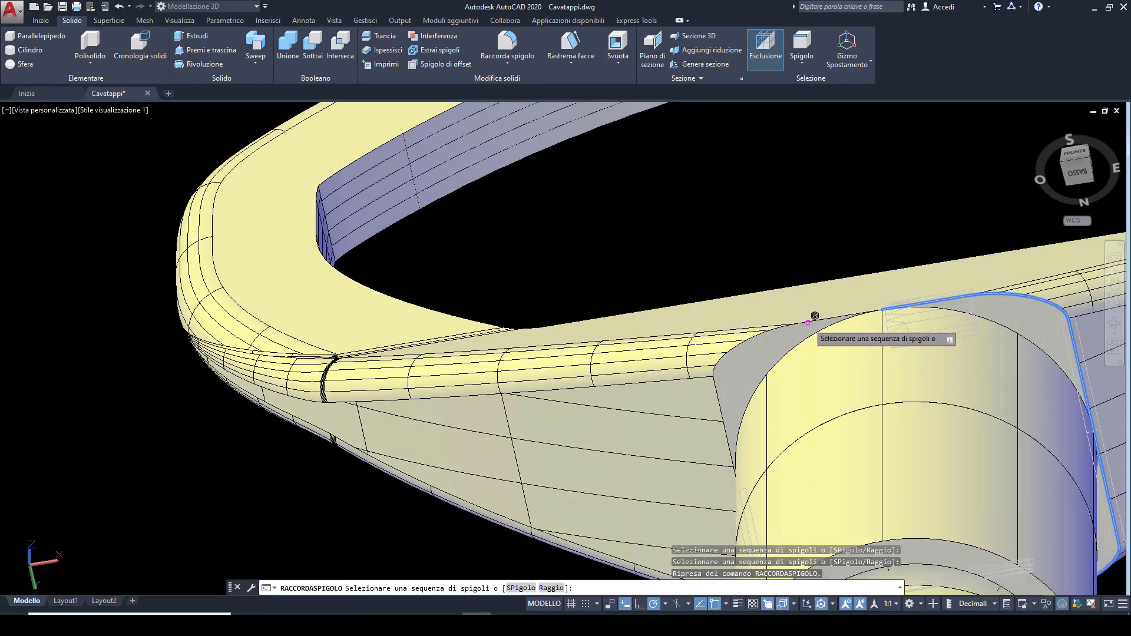
{"action": "left_click", "coordinate": [807, 322]}
{"action": "key", "text": "Return"}
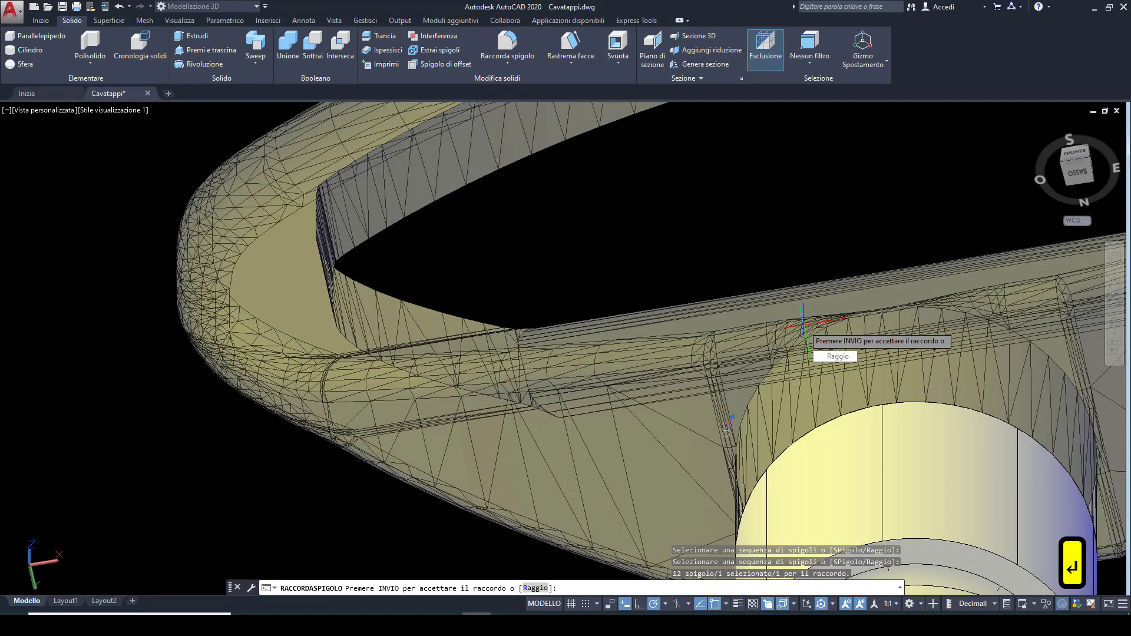
{"action": "key", "text": "Return"}
{"action": "scroll", "coordinate": [726, 433], "scroll_direction": "down", "scroll_amount": 4}
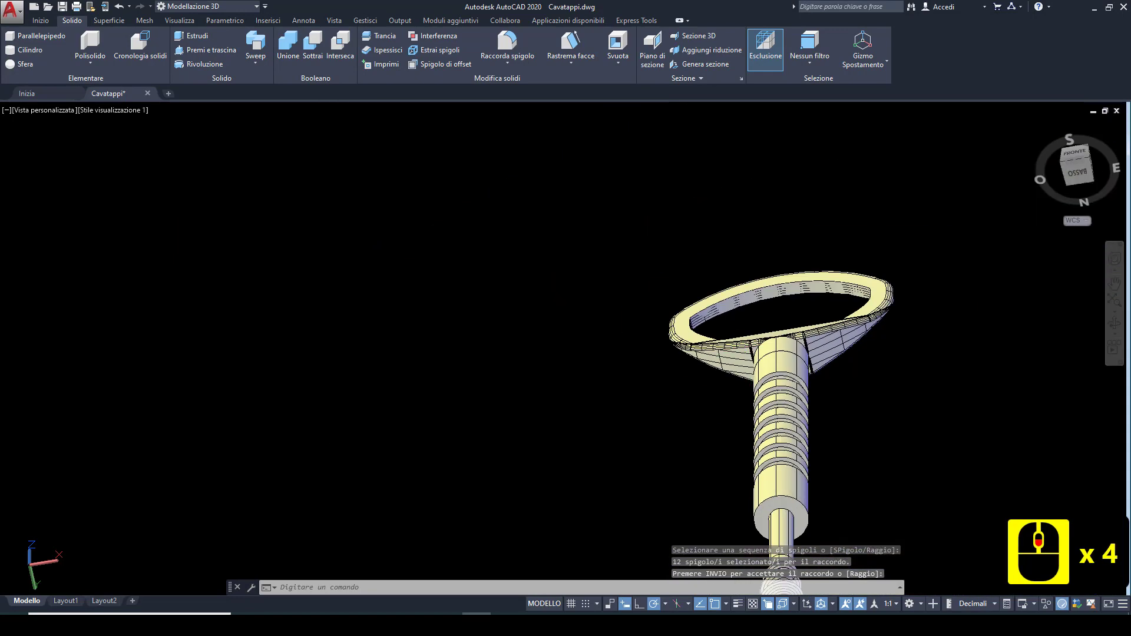
Step: Start an edge fillet with radius 0.1 and select the upper helical edge where the screw thread meets the shaft
{"action": "middle_click_drag", "start_coordinate": [739, 405], "coordinate": [497, 222]}
{"action": "middle_click_drag", "start_coordinate": [531, 552], "coordinate": [431, 292]}
{"action": "scroll", "coordinate": [531, 380], "scroll_direction": "up", "scroll_amount": 5}
{"action": "scroll", "coordinate": [532, 380], "scroll_direction": "up", "scroll_amount": 1}
{"action": "left_click", "coordinate": [507, 45]}
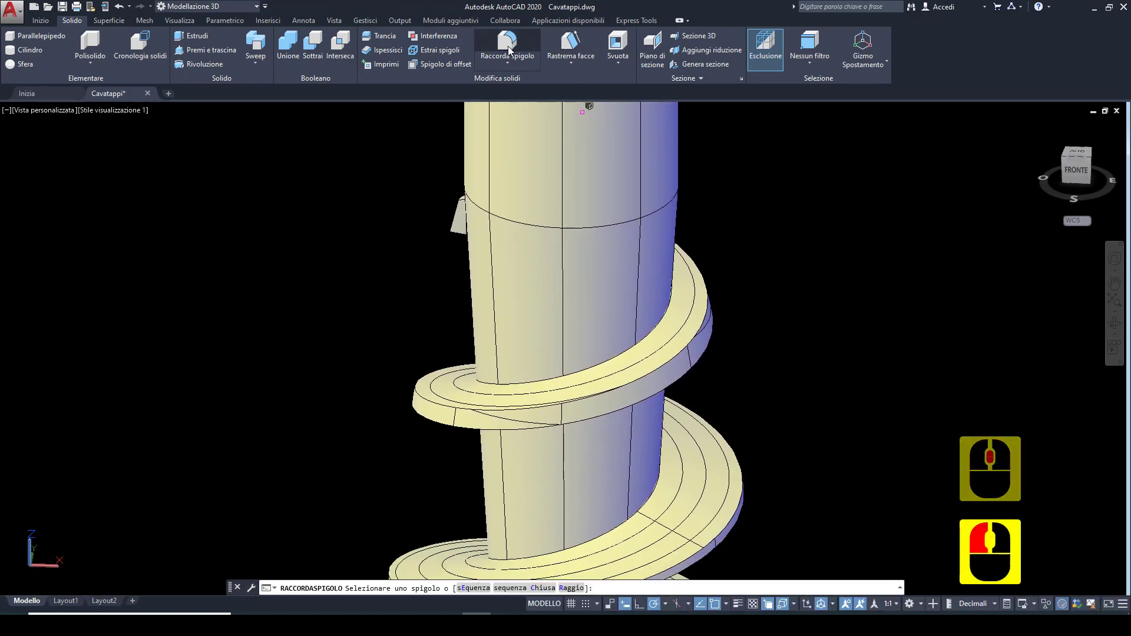
{"action": "scroll", "coordinate": [464, 358], "scroll_direction": "up", "scroll_amount": 2}
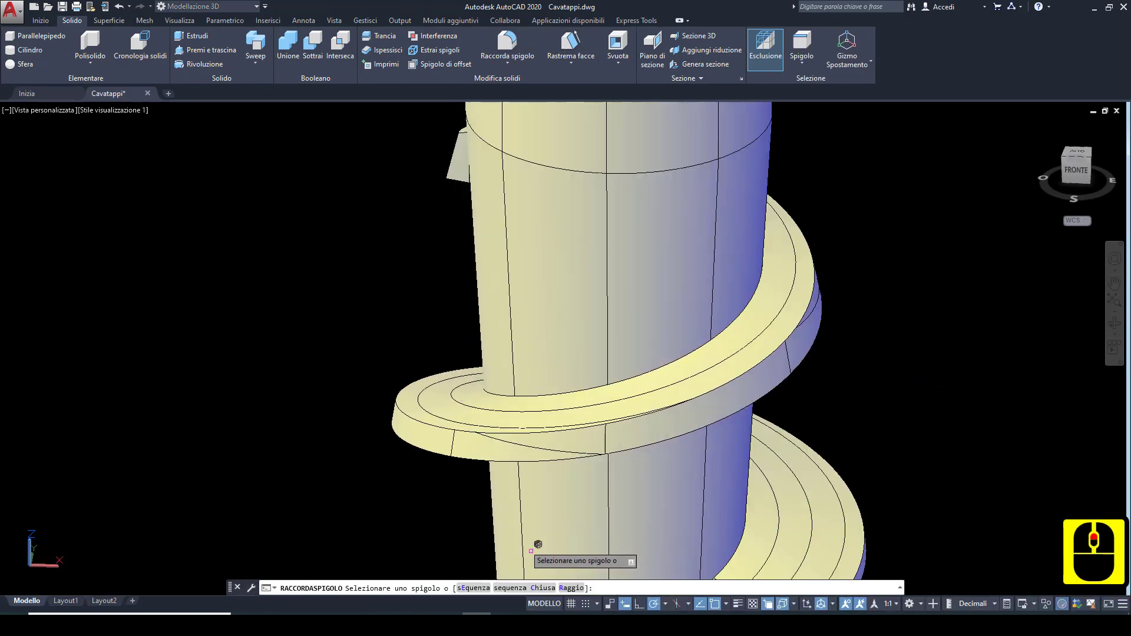
{"action": "left_click", "coordinate": [571, 588]}
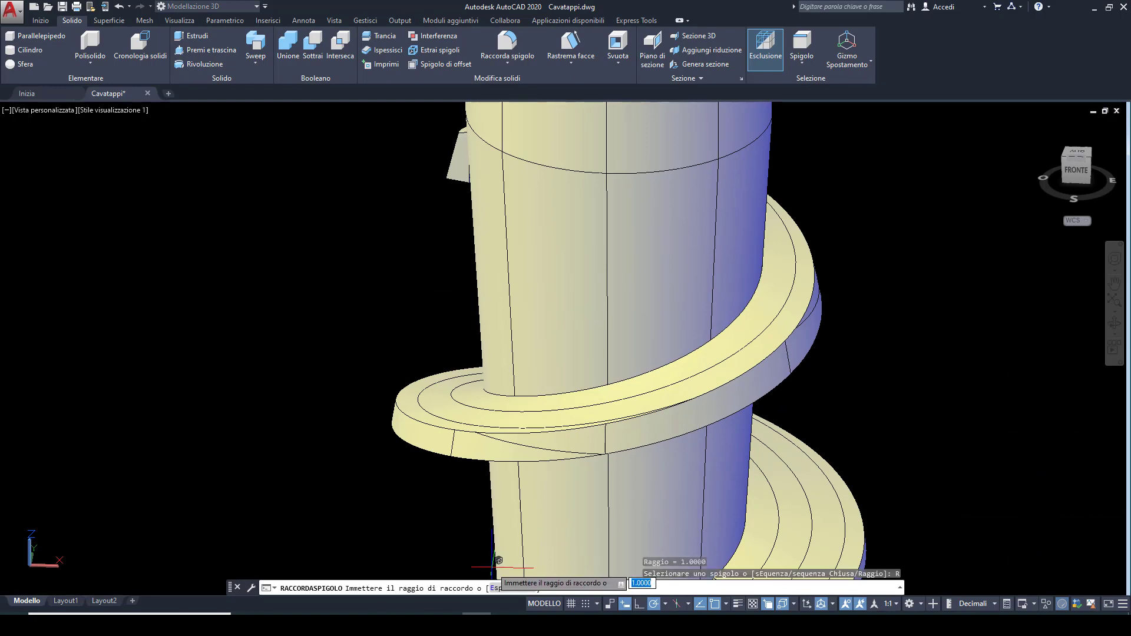
{"action": "type", "text": ".1"}
{"action": "key", "text": "Return"}
{"action": "scroll", "coordinate": [583, 408], "scroll_direction": "up", "scroll_amount": 2}
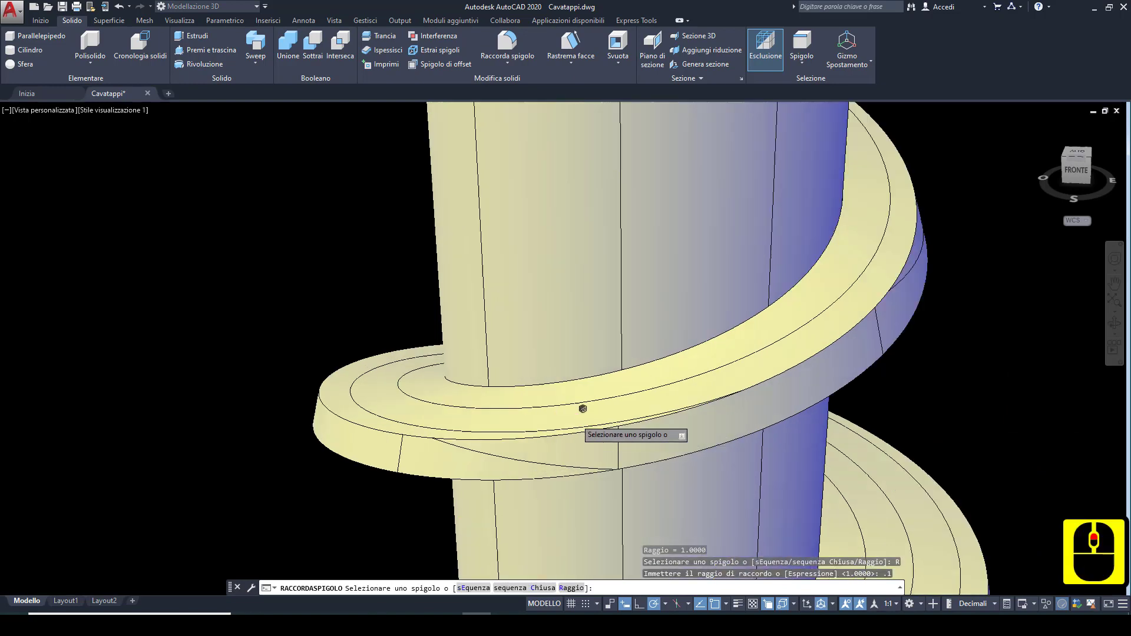
{"action": "left_click", "coordinate": [576, 379]}
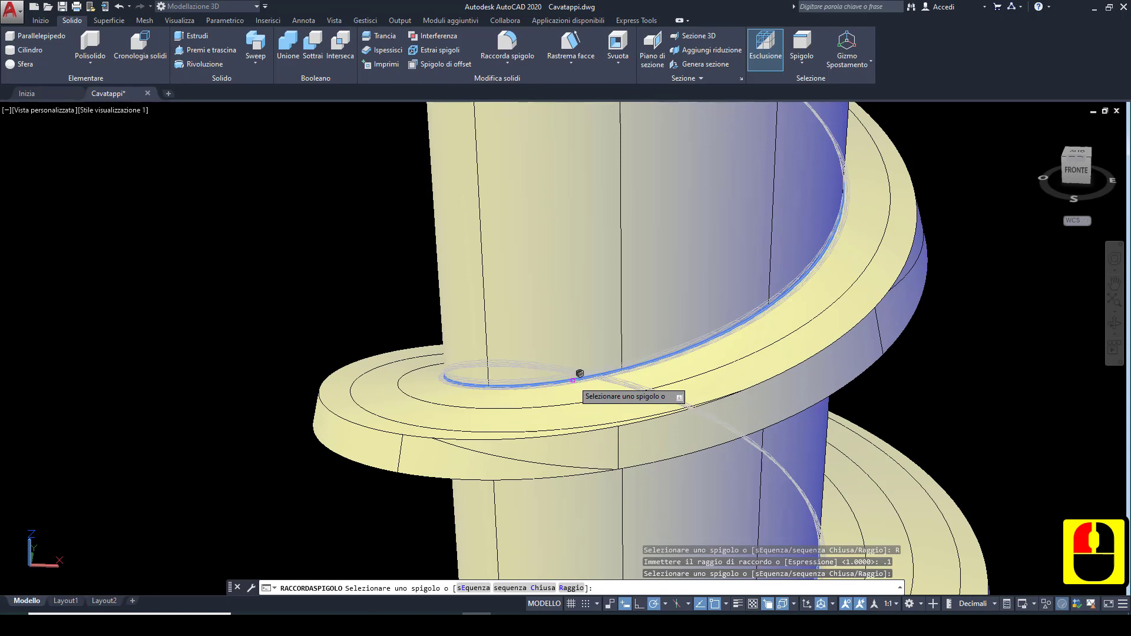
Step: Add the lower helical edge between thread and shaft to the selection and apply the 0.1 radius fillet
{"action": "scroll", "coordinate": [578, 393], "scroll_direction": "down", "scroll_amount": 2}
{"action": "middle_click_drag", "start_coordinate": [628, 417], "coordinate": [545, 306], "text": "shift"}
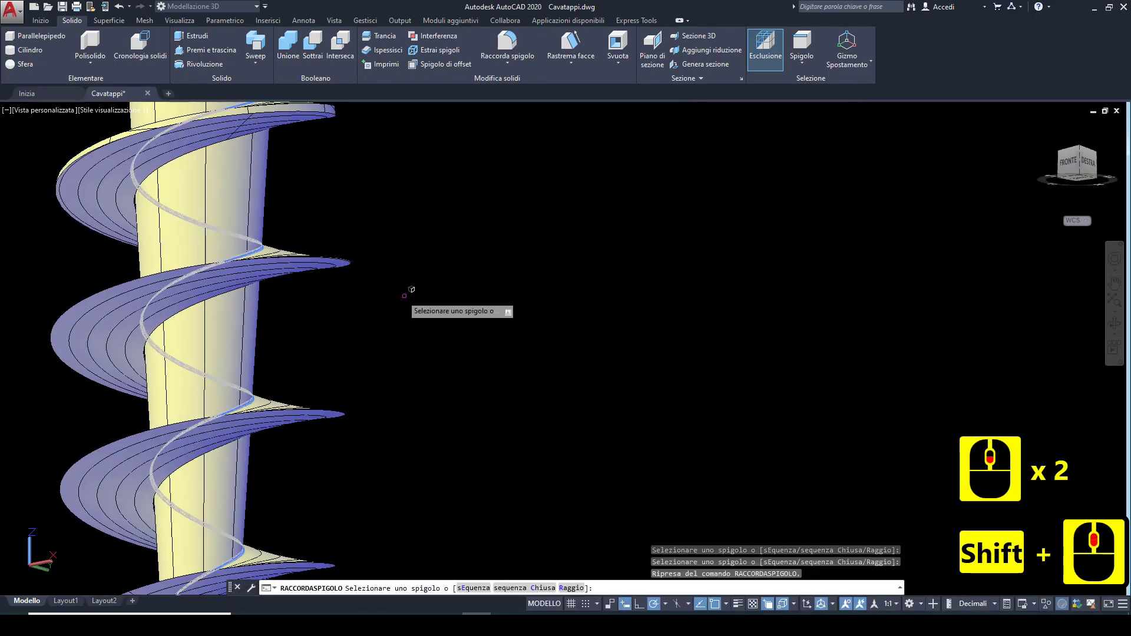
{"action": "middle_click_drag", "start_coordinate": [412, 289], "coordinate": [624, 430]}
{"action": "scroll", "coordinate": [442, 302], "scroll_direction": "up", "scroll_amount": 3}
{"action": "scroll", "coordinate": [441, 302], "scroll_direction": "up", "scroll_amount": 2}
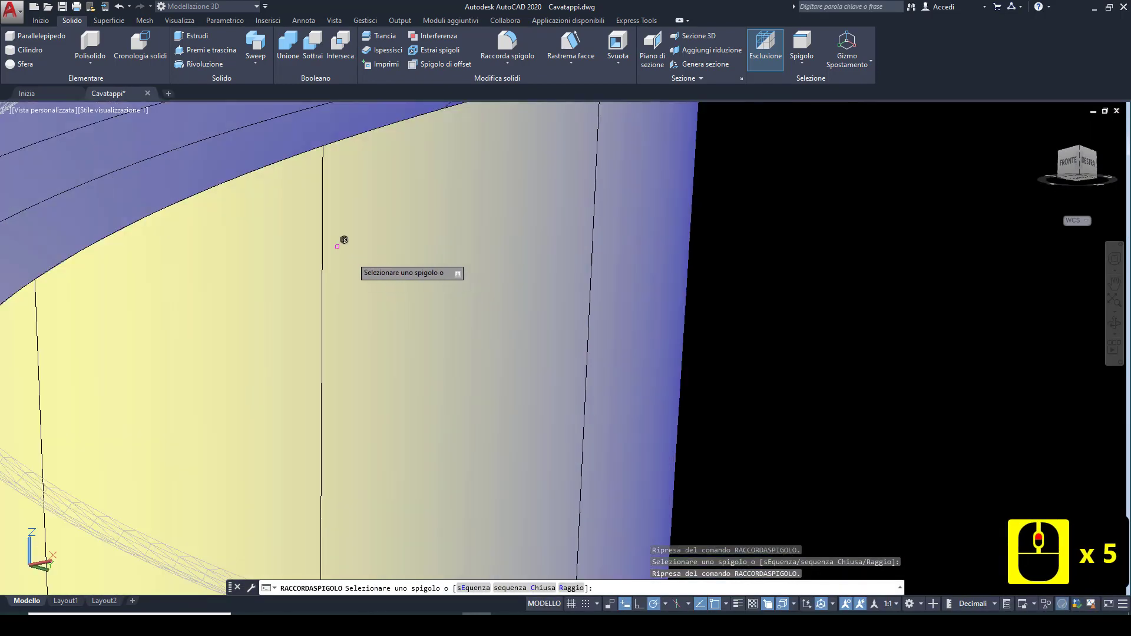
{"action": "scroll", "coordinate": [264, 165], "scroll_direction": "down", "scroll_amount": 5}
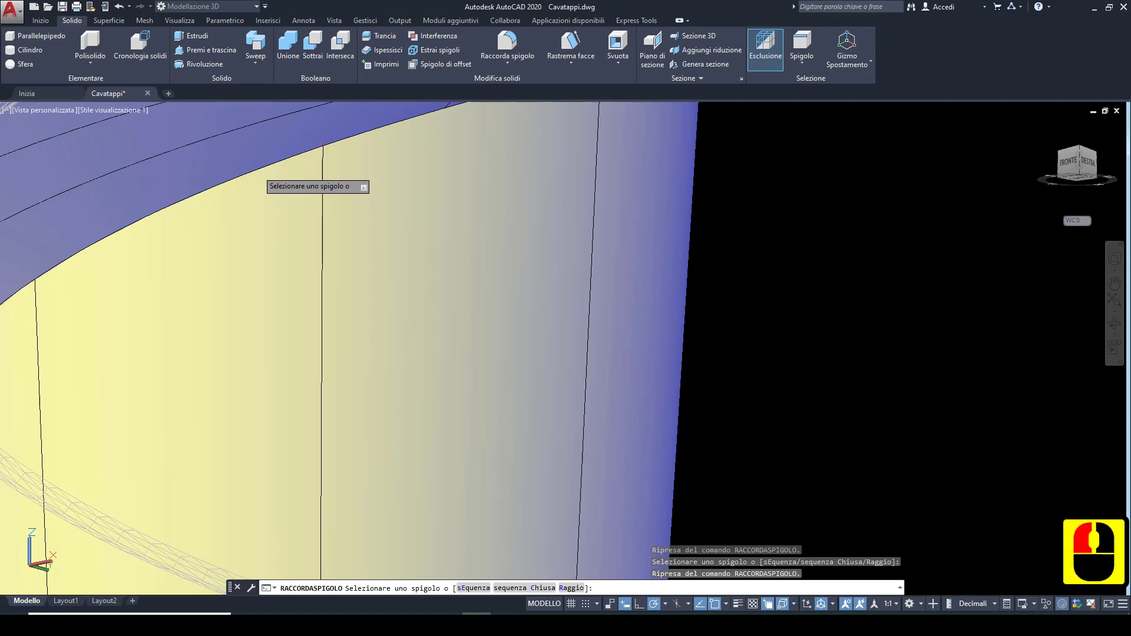
{"action": "middle_click_drag", "start_coordinate": [419, 382], "coordinate": [429, 399], "text": "shift"}
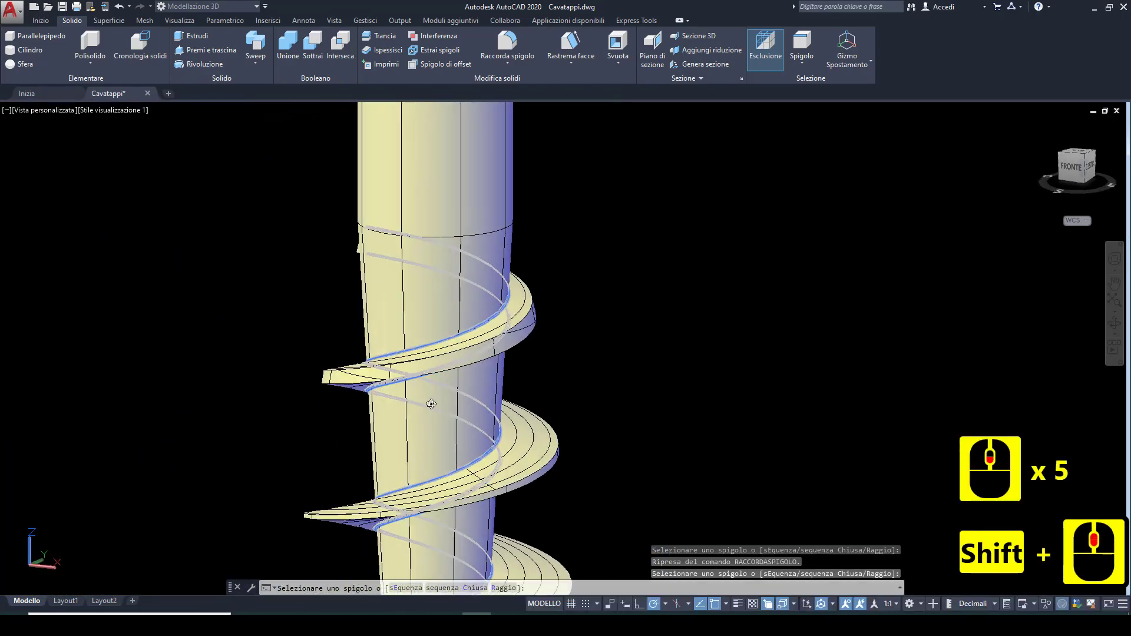
{"action": "key", "text": "Return"}
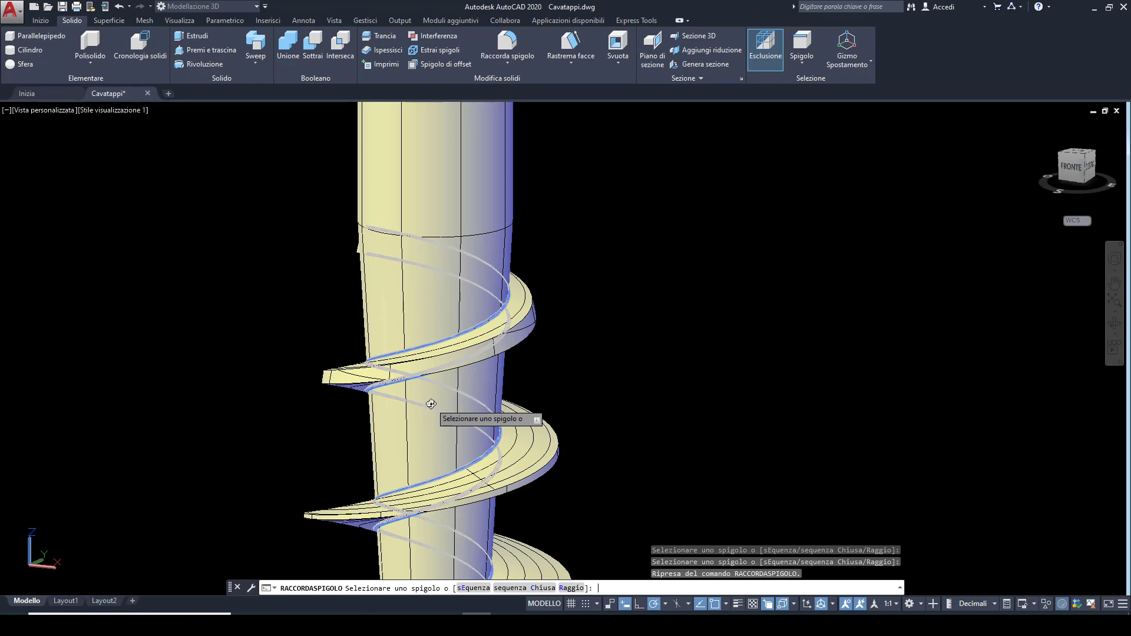
{"action": "key", "text": "Return"}
{"action": "key", "text": "Return"}
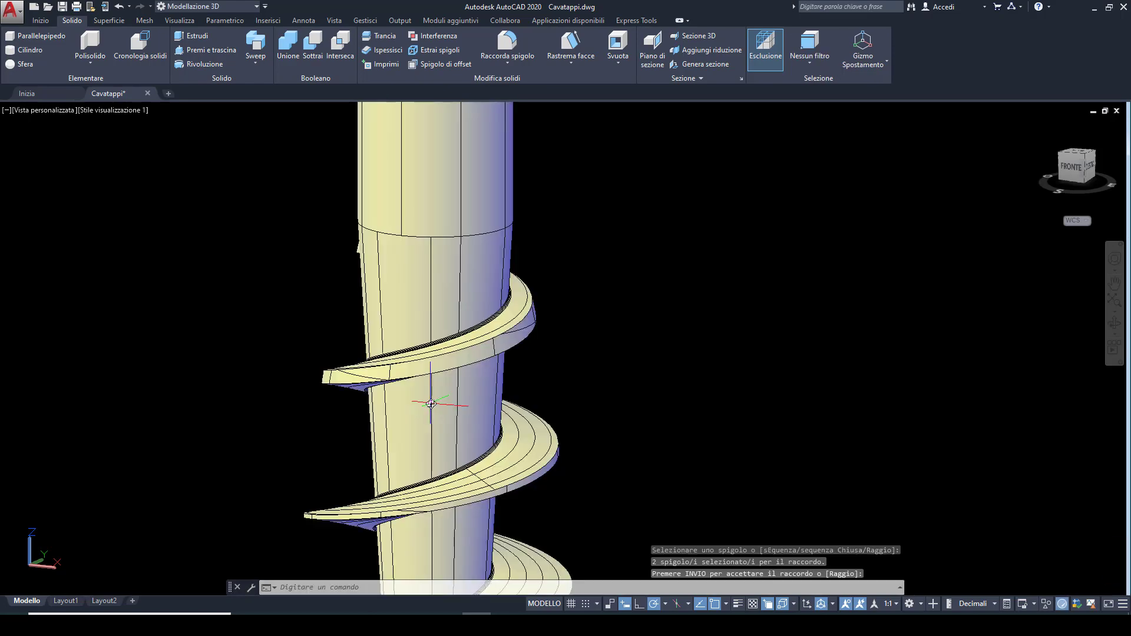
Step: In front view, start a radius 1 edge fillet, selecting the upper cylinder's lower rim and both rims of the first grip ring
{"action": "middle_click_drag", "start_coordinate": [387, 312], "coordinate": [469, 448], "text": "shift"}
{"action": "middle_click", "coordinate": [524, 434]}
{"action": "middle_click", "coordinate": [525, 434]}
{"action": "scroll", "coordinate": [525, 434], "scroll_direction": "up", "scroll_amount": 5}
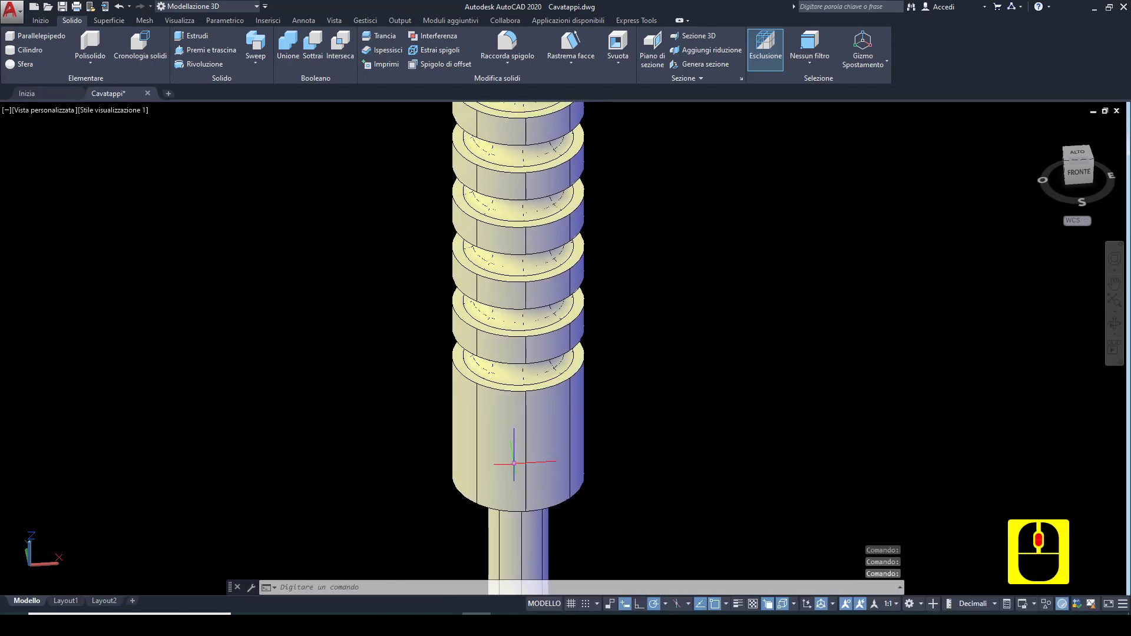
{"action": "left_click", "coordinate": [1073, 175]}
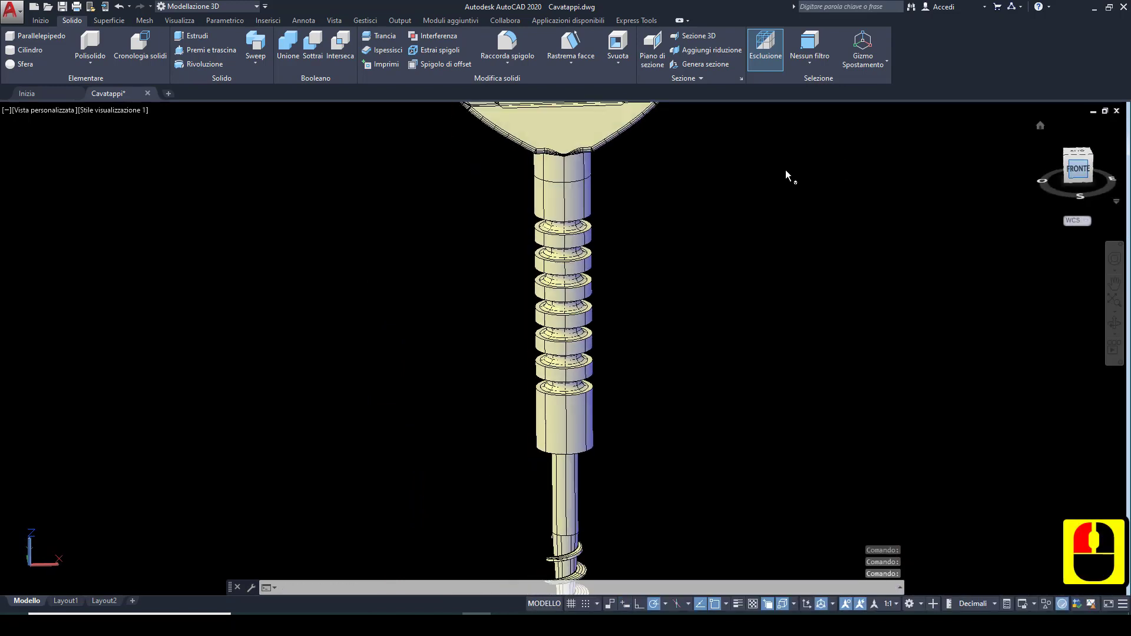
{"action": "scroll", "coordinate": [578, 224], "scroll_direction": "up", "scroll_amount": 2}
{"action": "scroll", "coordinate": [578, 224], "scroll_direction": "up", "scroll_amount": 3}
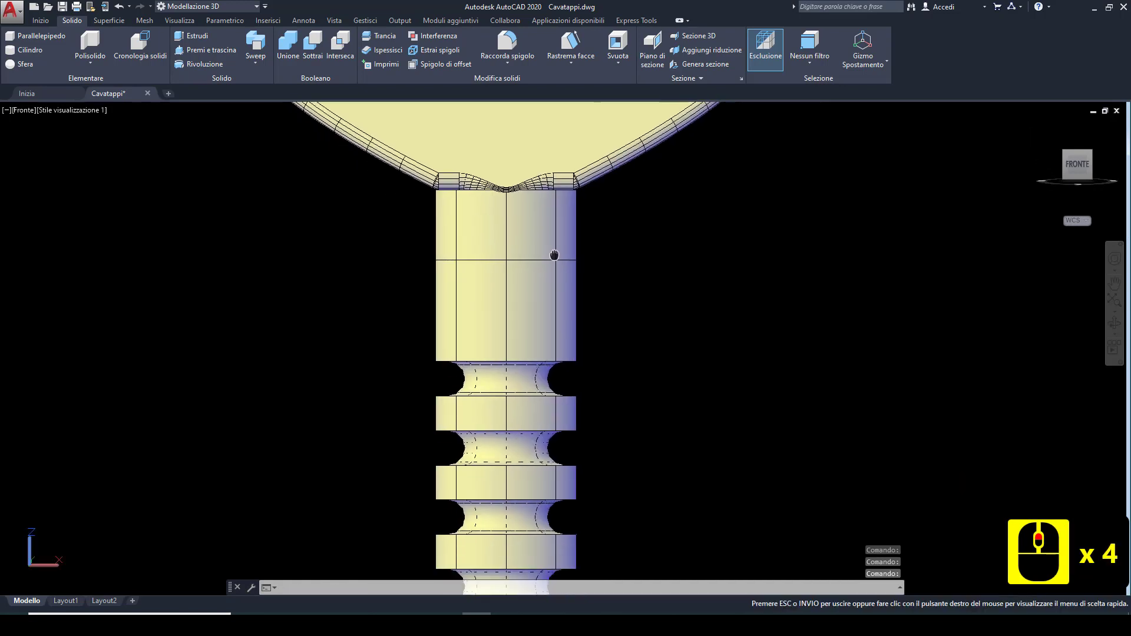
{"action": "left_click", "coordinate": [507, 44]}
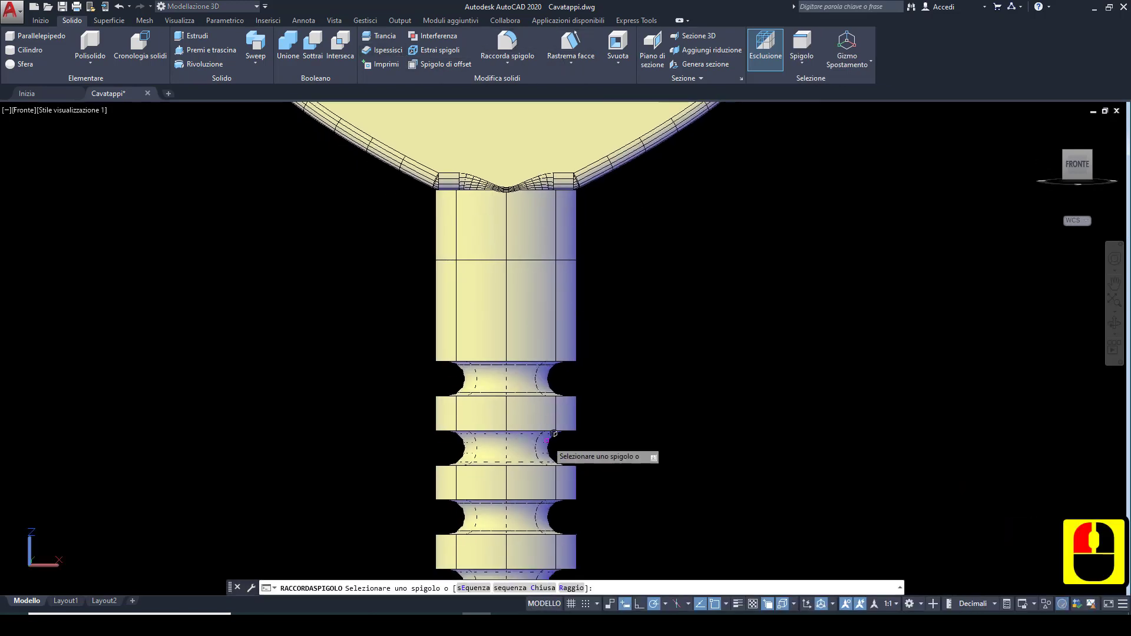
{"action": "left_click", "coordinate": [571, 588]}
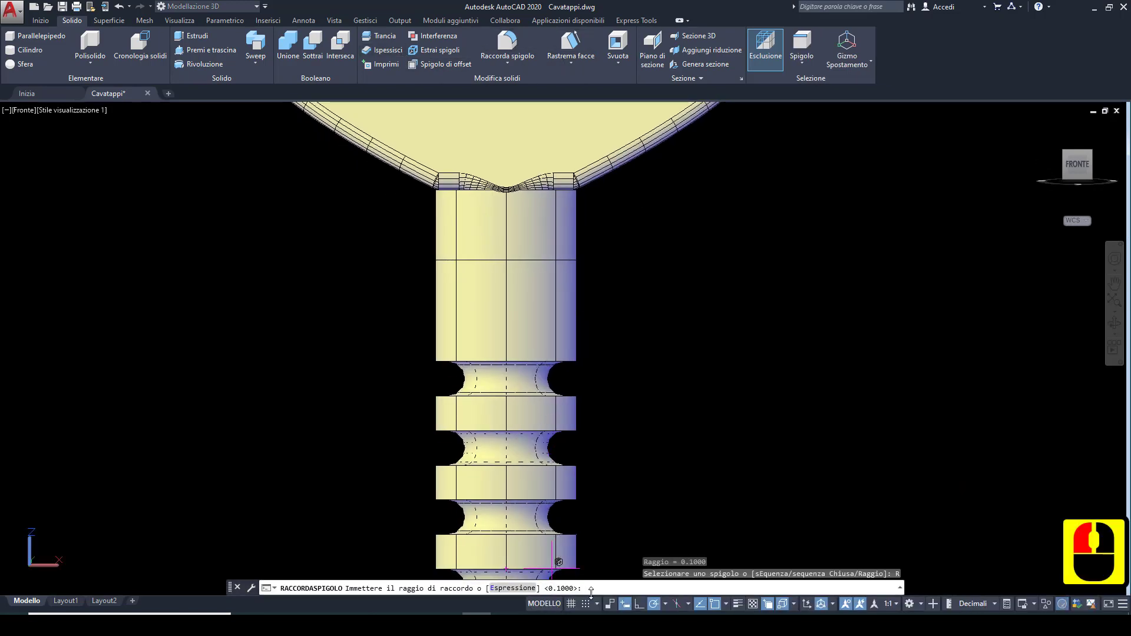
{"action": "type", "text": "1"}
{"action": "key", "text": "Return"}
{"action": "scroll", "coordinate": [537, 373], "scroll_direction": "up", "scroll_amount": 2}
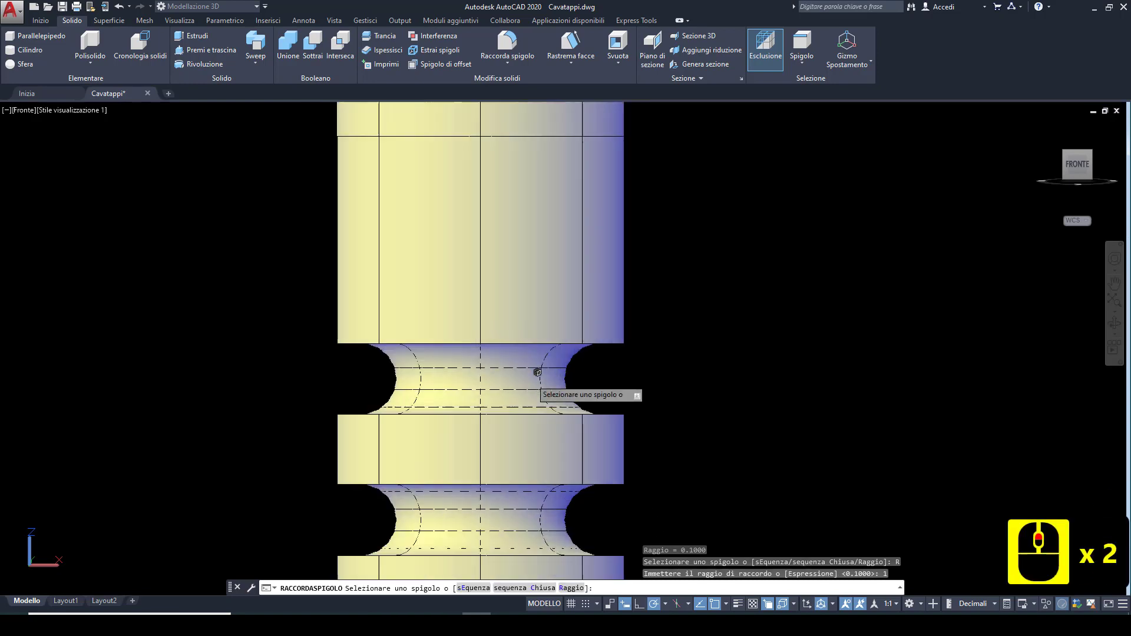
{"action": "left_click", "coordinate": [551, 343]}
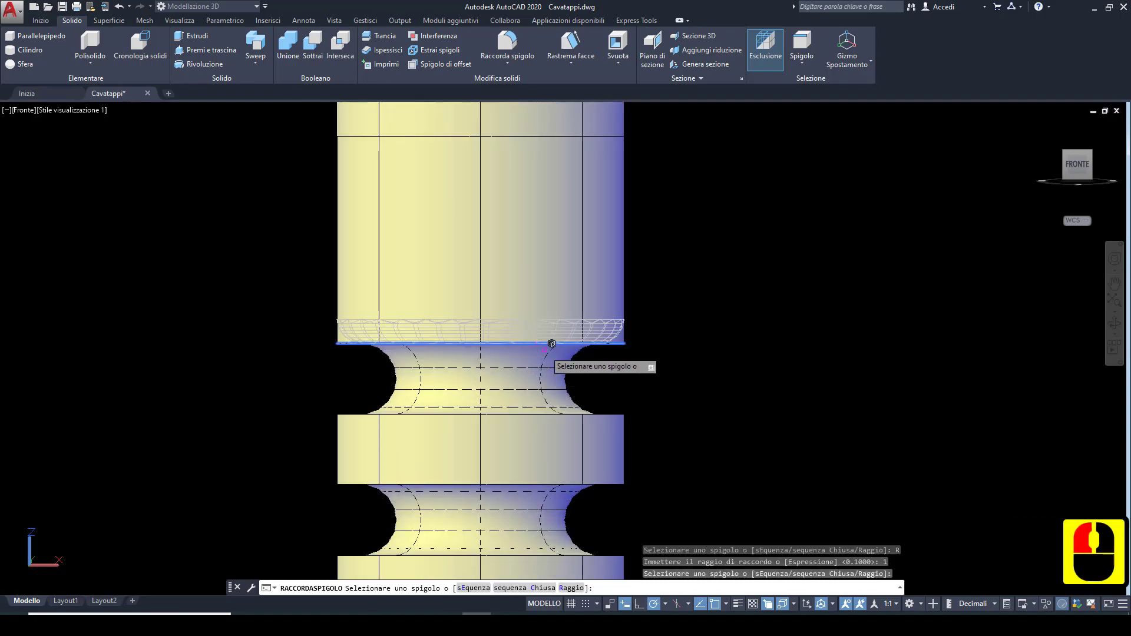
{"action": "left_click", "coordinate": [613, 415]}
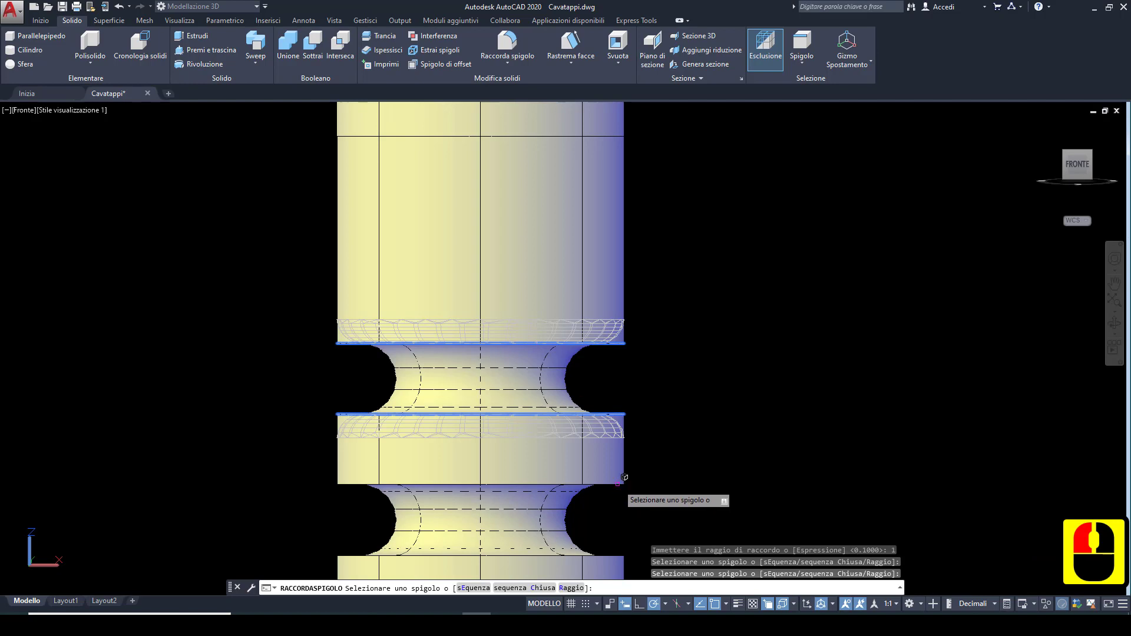
{"action": "left_click", "coordinate": [618, 484]}
Step: Add both rims of the second, third and fourth grip rings to the fillet selection
{"action": "middle_click_drag", "start_coordinate": [622, 507], "coordinate": [574, 368]}
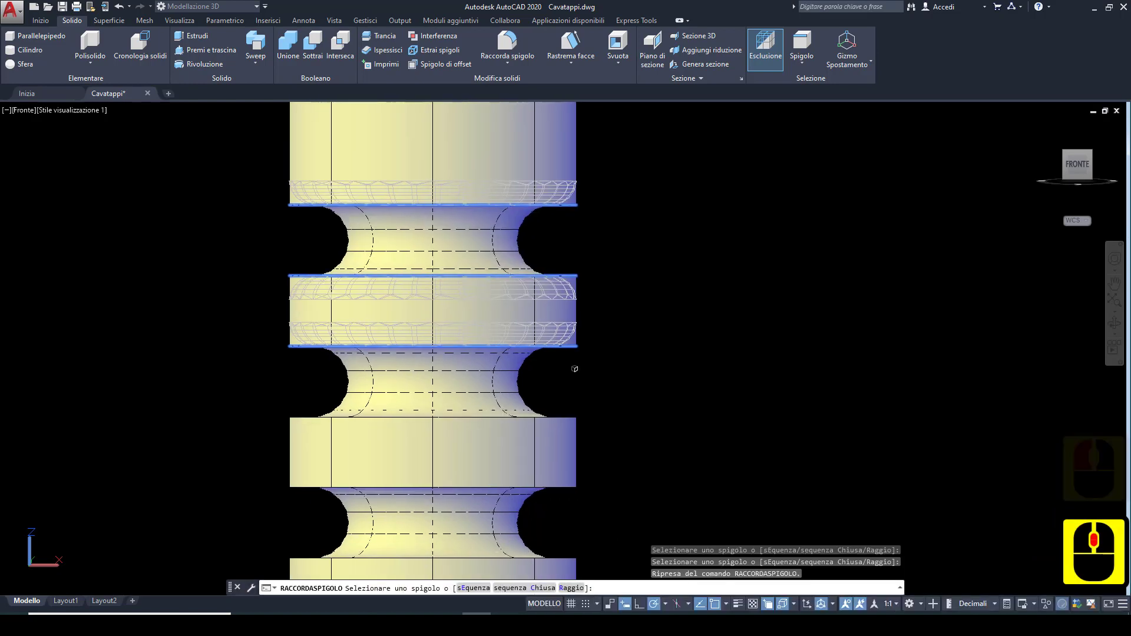
{"action": "left_click", "coordinate": [575, 414]}
{"action": "left_click", "coordinate": [569, 485]}
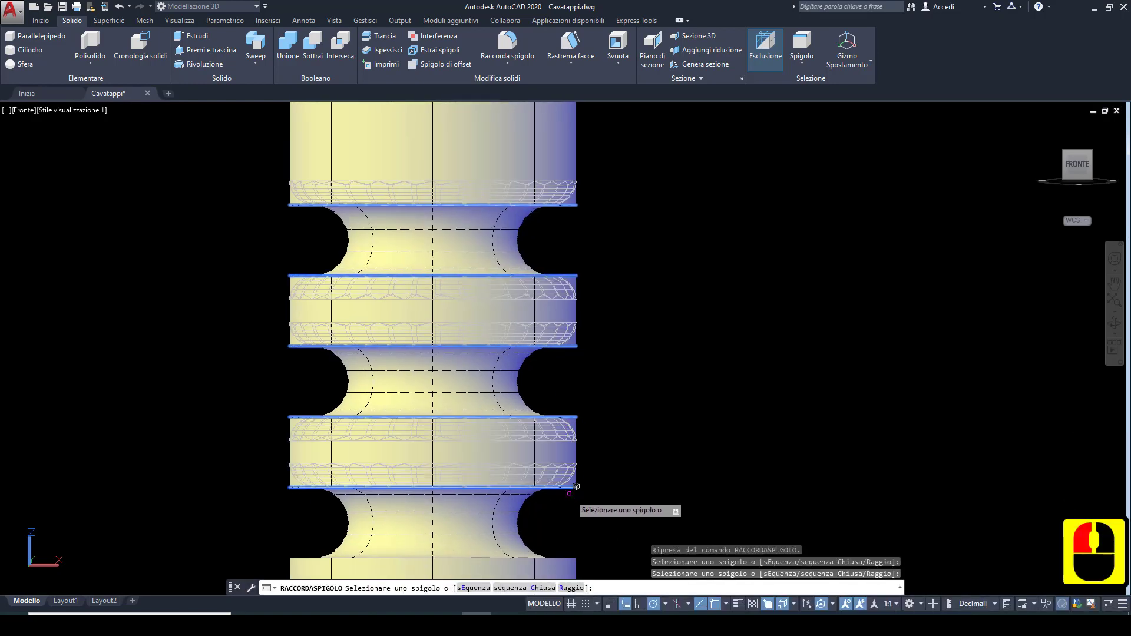
{"action": "middle_click_drag", "start_coordinate": [563, 544], "coordinate": [544, 412]}
{"action": "left_click", "coordinate": [548, 424]}
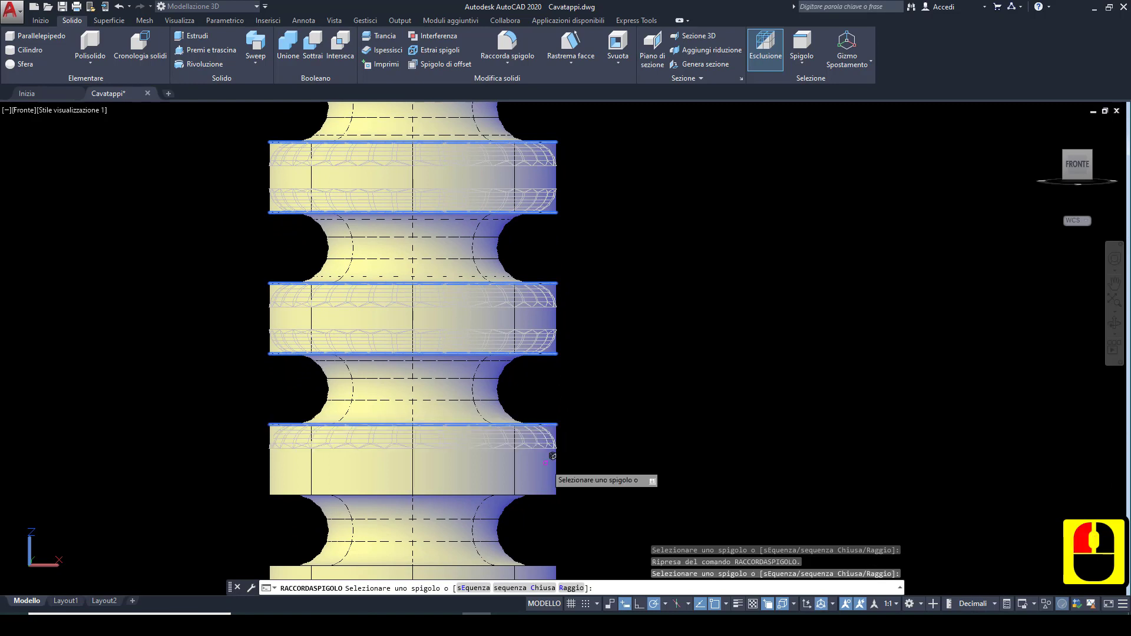
{"action": "left_click", "coordinate": [547, 495]}
{"action": "middle_click_drag", "start_coordinate": [548, 495], "coordinate": [516, 350]}
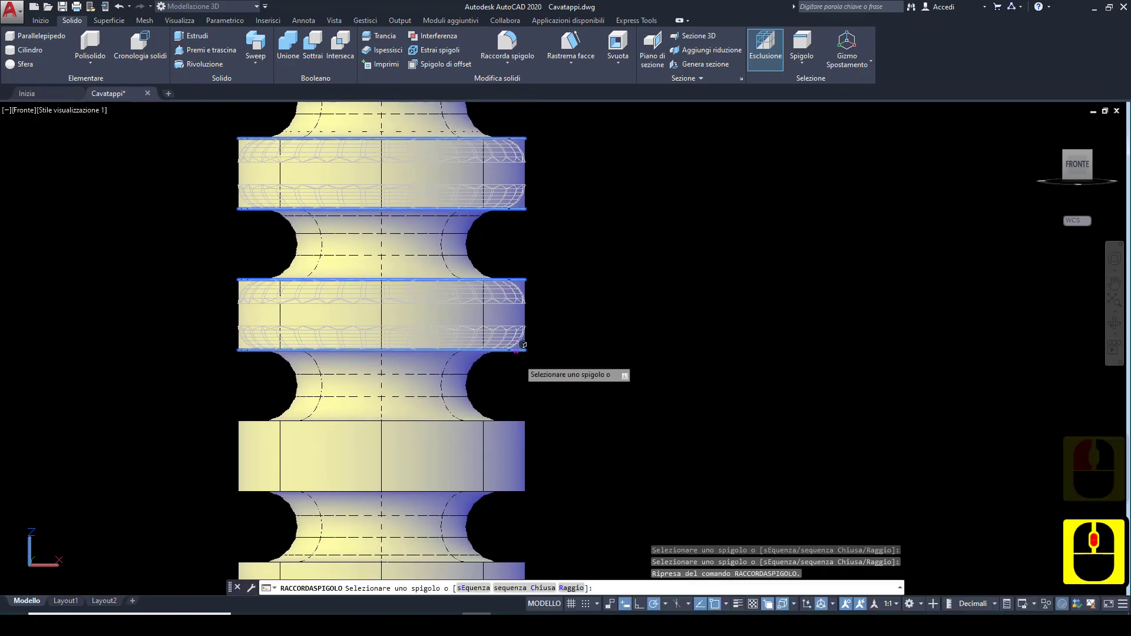
{"action": "left_click", "coordinate": [523, 421]}
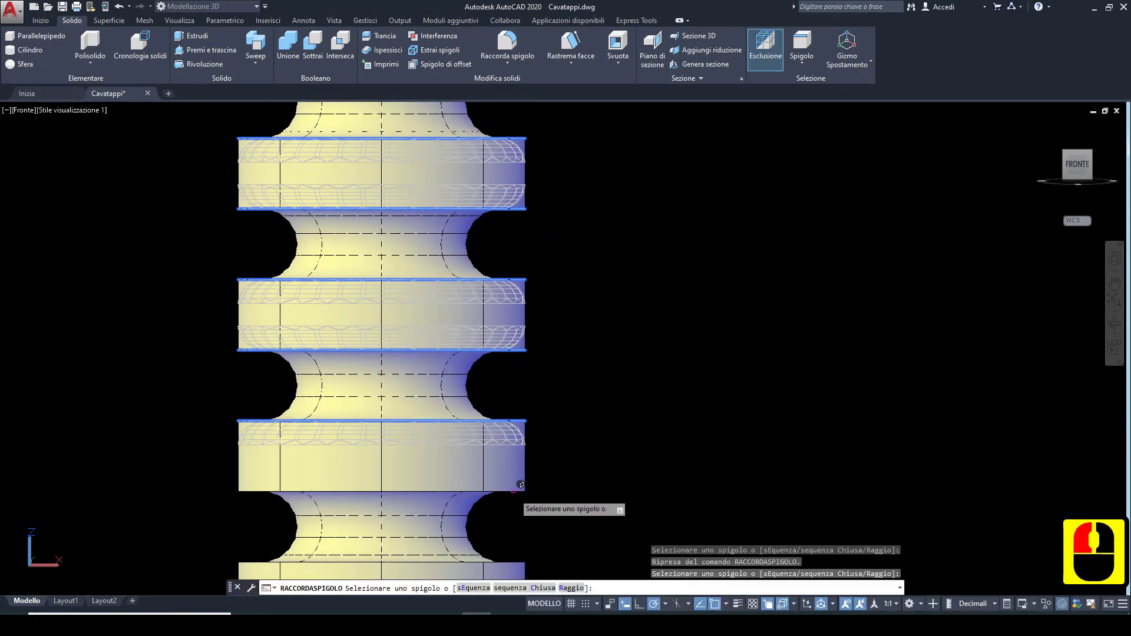
{"action": "left_click", "coordinate": [513, 491]}
Step: Add both rims of the fifth and sixth rings and the lower cylinder's upper rim, and apply the radius 1 fillet
{"action": "middle_click_drag", "start_coordinate": [513, 491], "coordinate": [502, 401]}
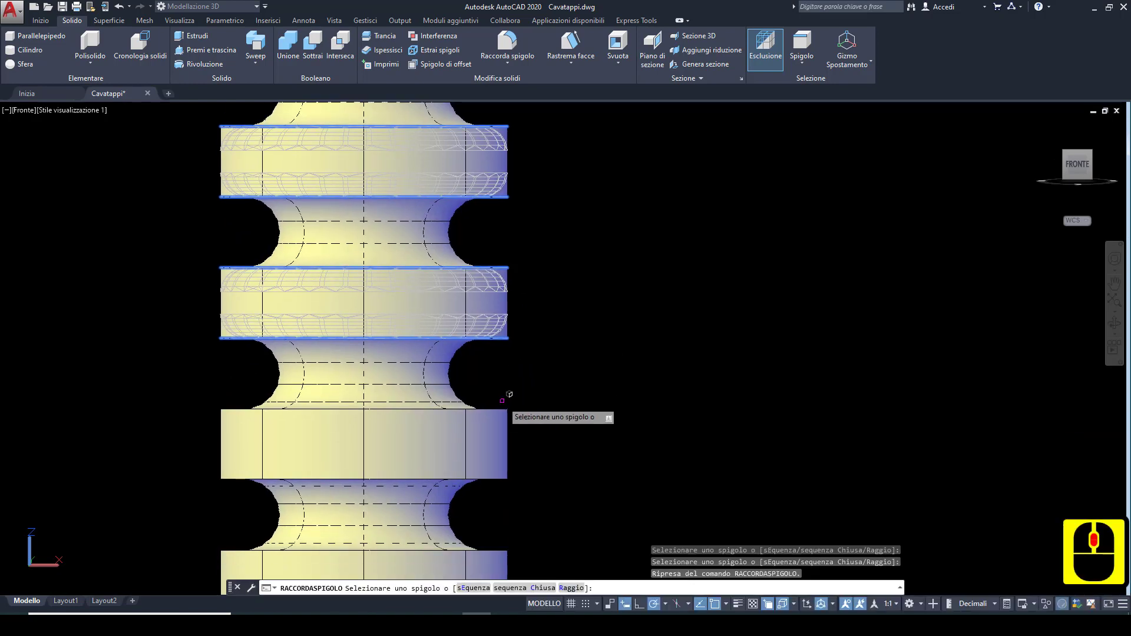
{"action": "left_click", "coordinate": [502, 408]}
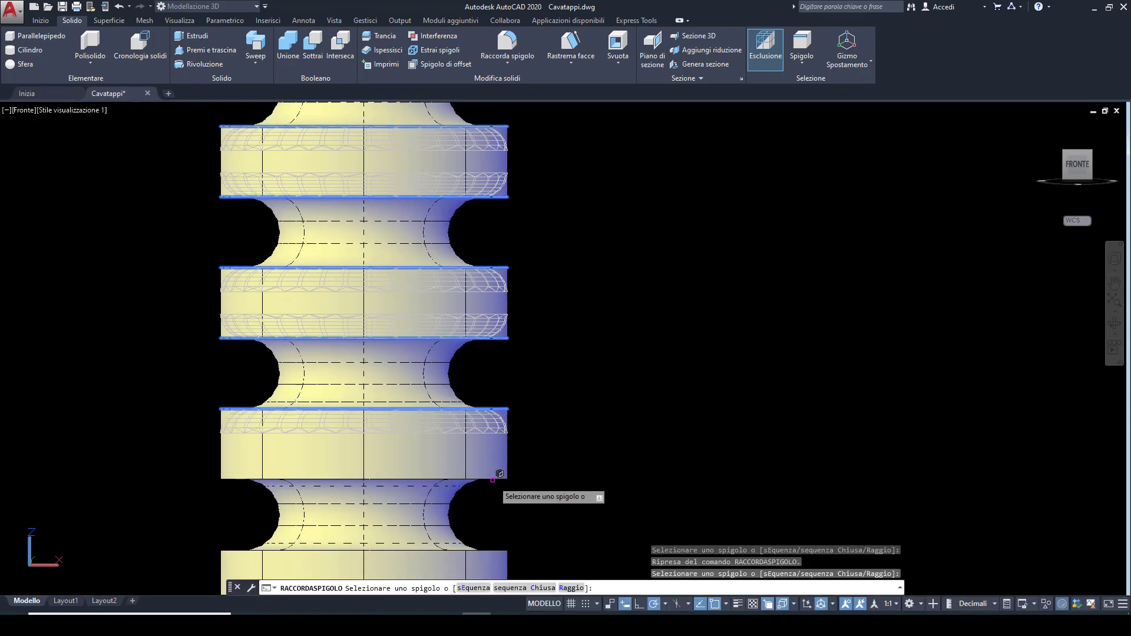
{"action": "left_click", "coordinate": [493, 479]}
{"action": "middle_click_drag", "start_coordinate": [503, 513], "coordinate": [511, 375]}
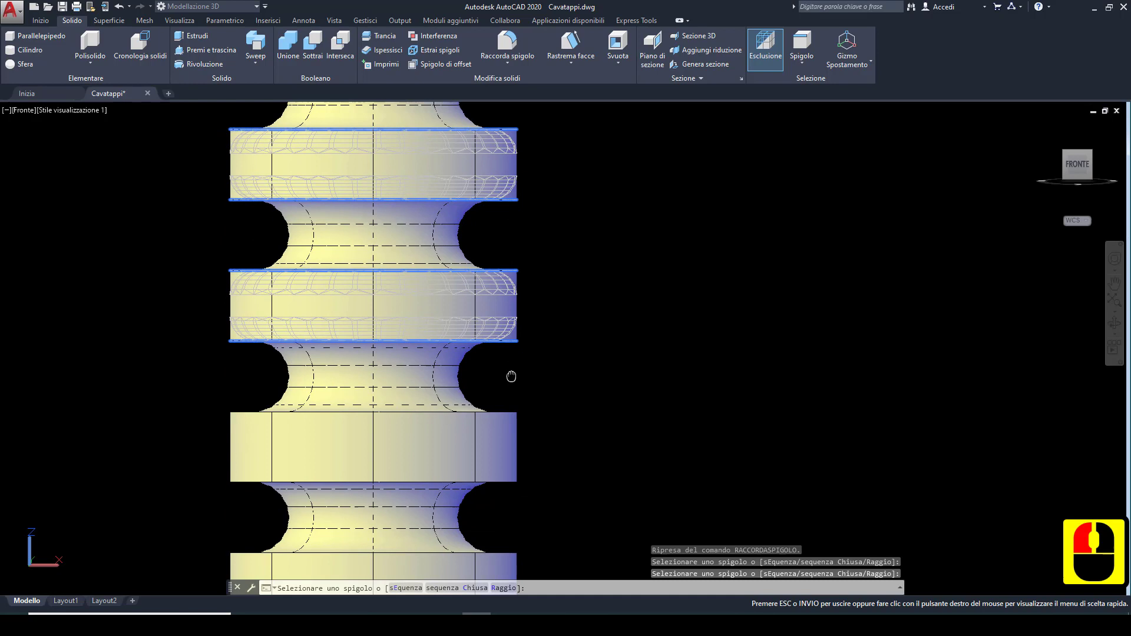
{"action": "left_click", "coordinate": [509, 413]}
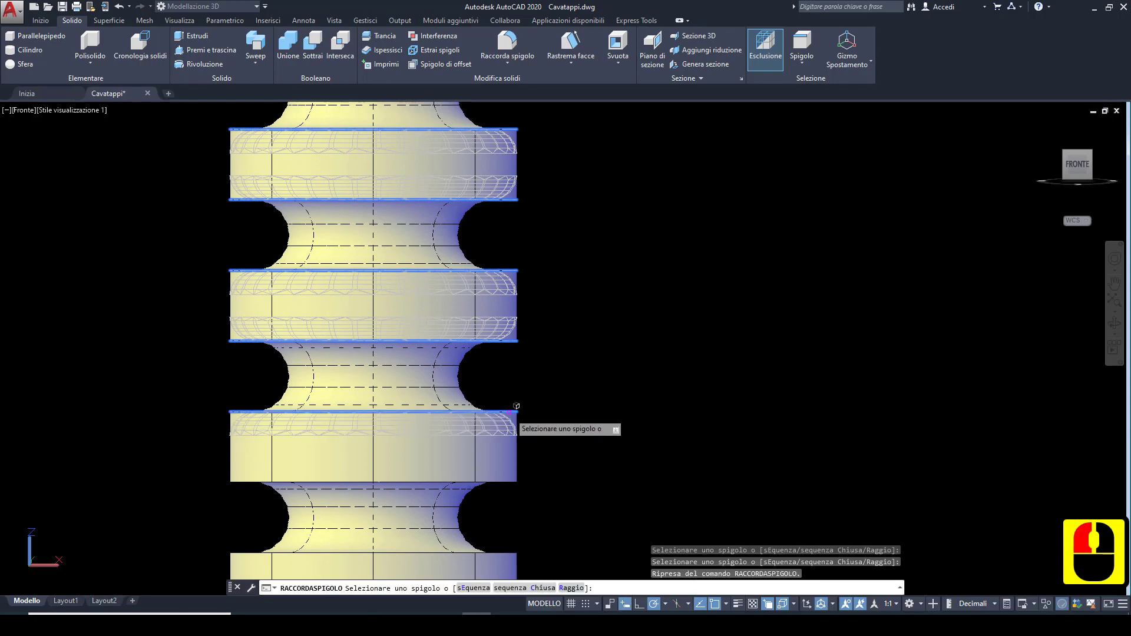
{"action": "left_click", "coordinate": [516, 481]}
{"action": "middle_click_drag", "start_coordinate": [530, 463], "coordinate": [555, 270]}
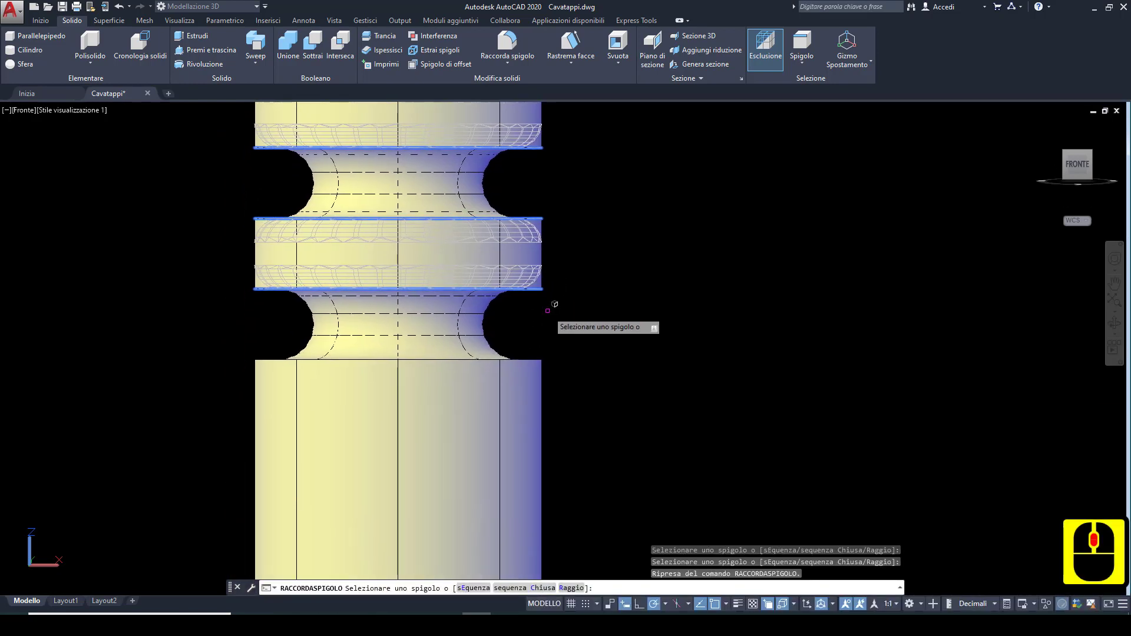
{"action": "left_click", "coordinate": [538, 360]}
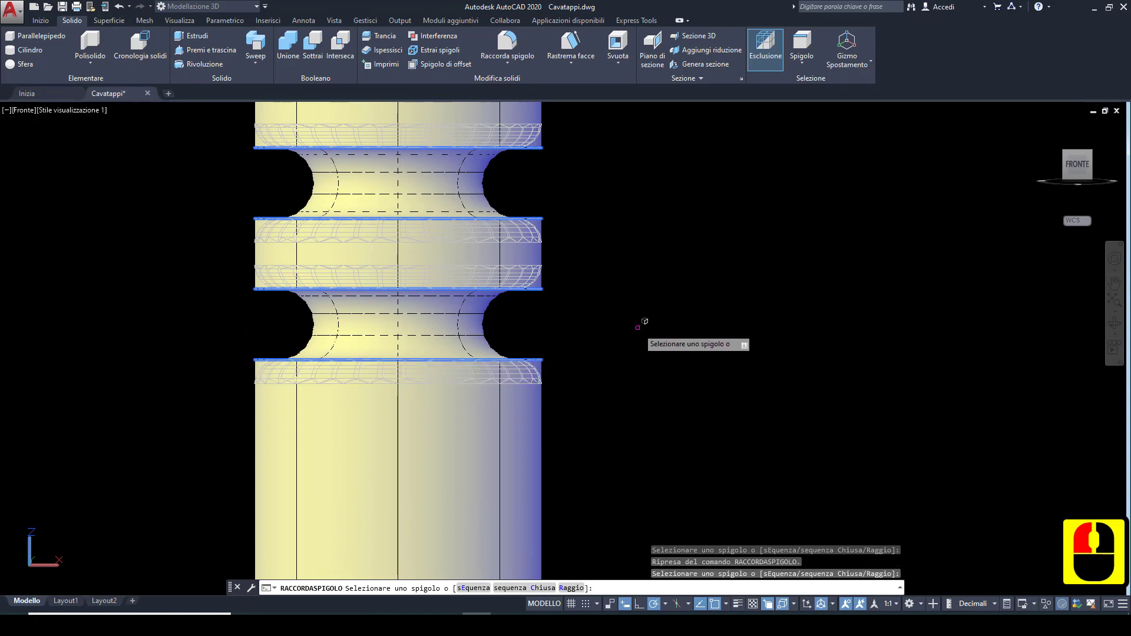
{"action": "key", "text": "Return"}
{"action": "key", "text": "Return"}
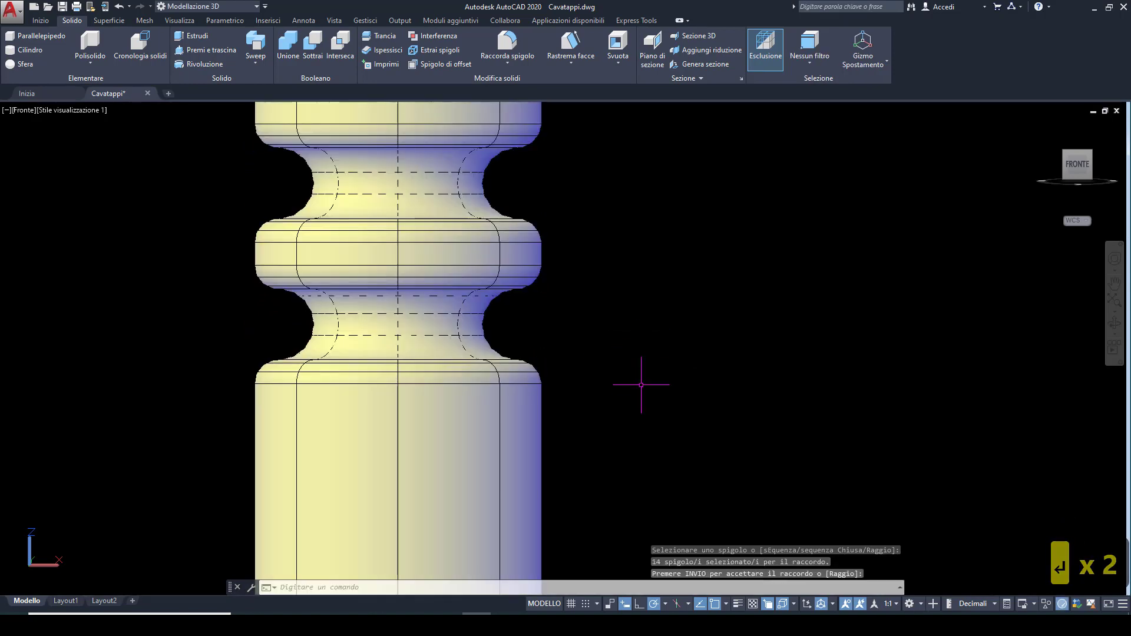
{"action": "scroll", "coordinate": [641, 396], "scroll_direction": "down", "scroll_amount": 3}
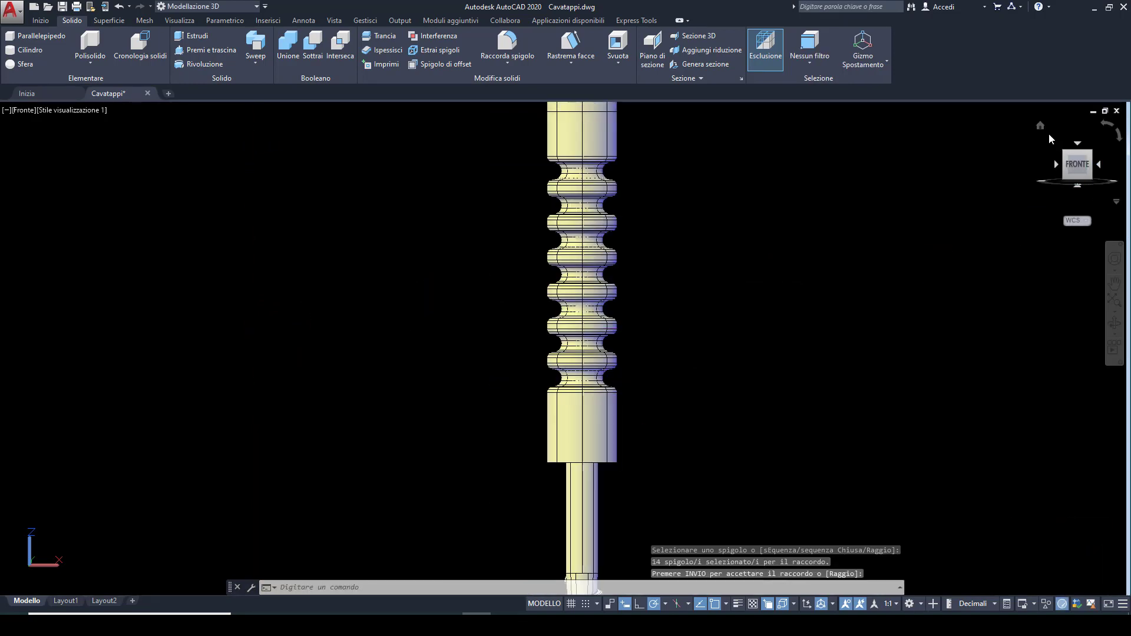
{"action": "middle_click_drag", "start_coordinate": [1049, 139], "coordinate": [597, 337], "text": "shift"}
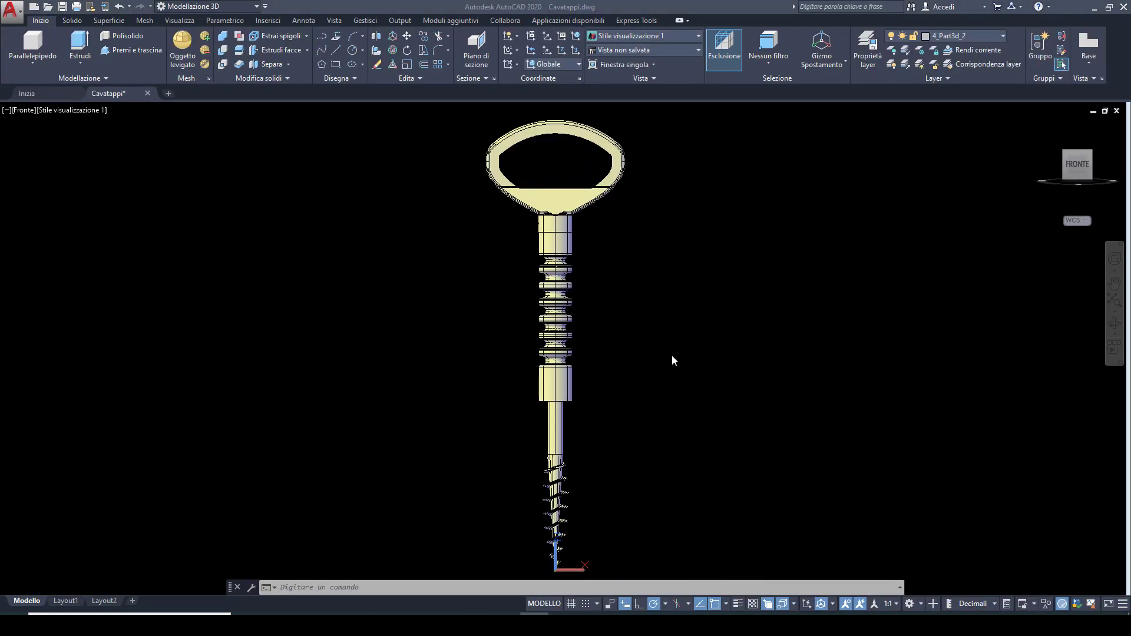
{"action": "scroll", "coordinate": [589, 315], "scroll_direction": "up", "scroll_amount": 3}
{"action": "scroll", "coordinate": [584, 319], "scroll_direction": "down", "scroll_amount": 2}
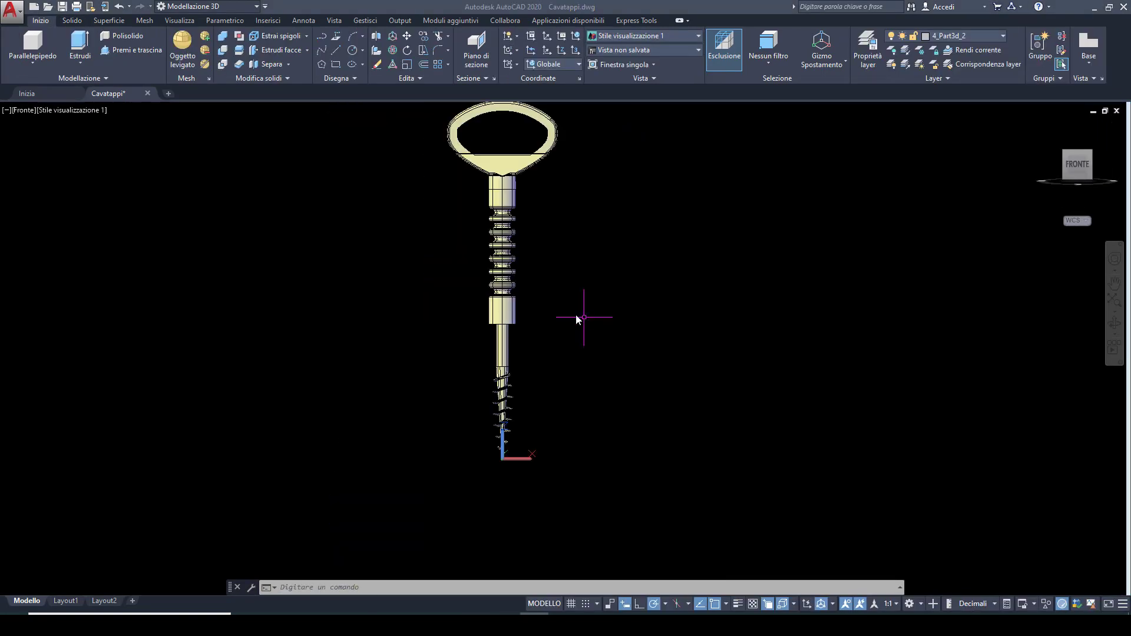
{"action": "middle_click_drag", "start_coordinate": [561, 281], "coordinate": [544, 300]}
{"action": "scroll", "coordinate": [544, 300], "scroll_direction": "up", "scroll_amount": 2}
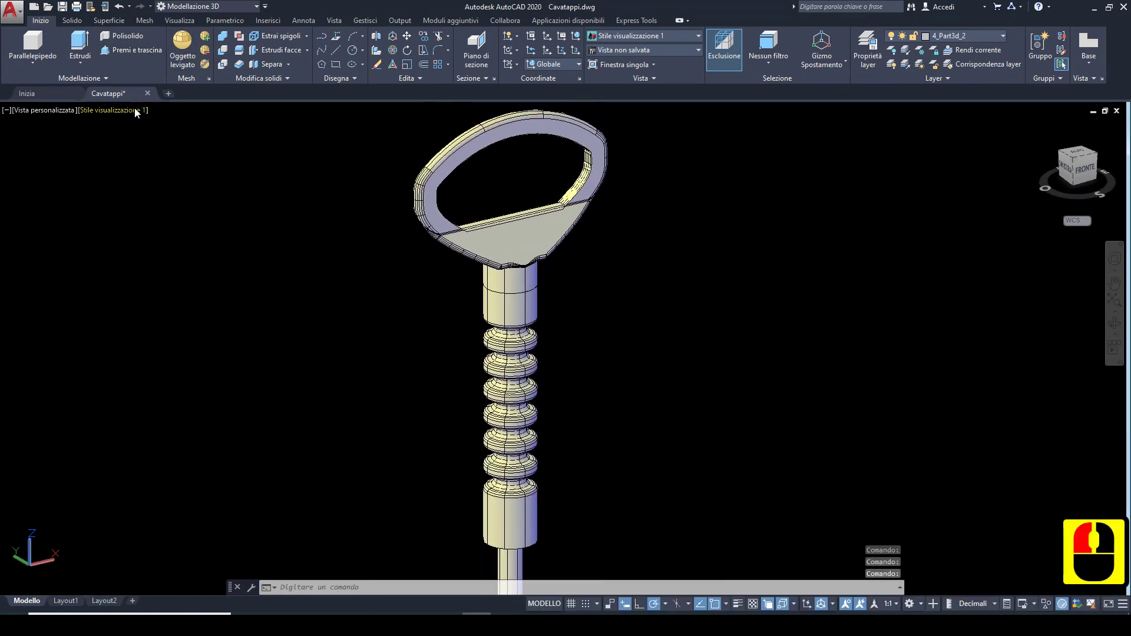
Step: Display the corkscrew in the Conceptual visual style to check the rounded grip rings
{"action": "left_click", "coordinate": [114, 110]}
{"action": "left_click", "coordinate": [158, 153]}
{"action": "scroll", "coordinate": [466, 318], "scroll_direction": "up", "scroll_amount": 5}
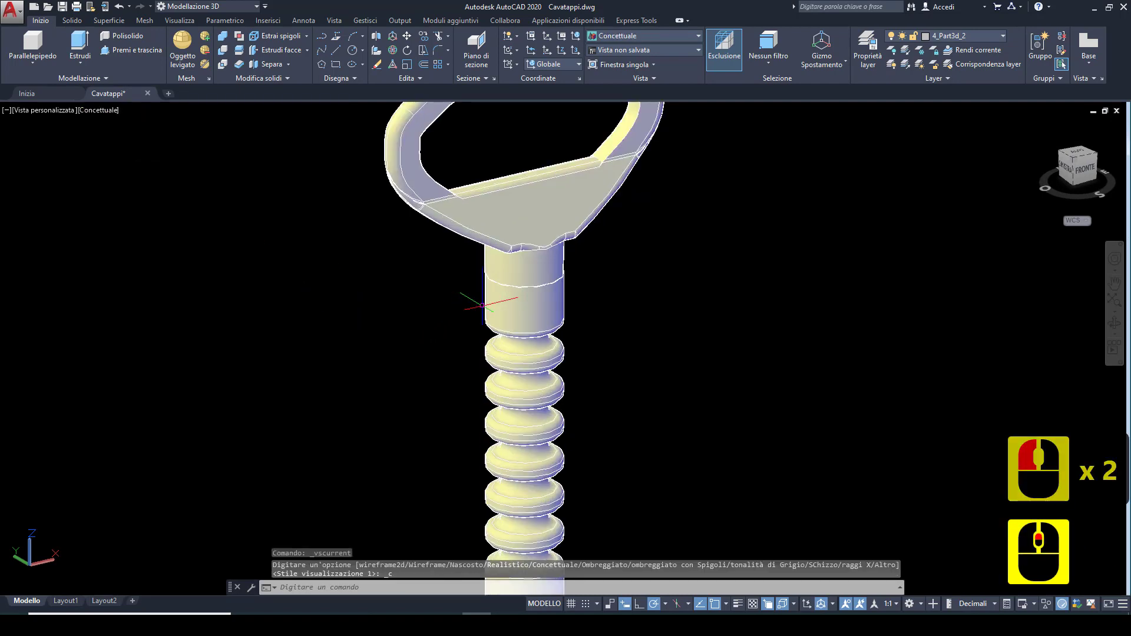
{"action": "scroll", "coordinate": [462, 253], "scroll_direction": "down", "scroll_amount": 4}
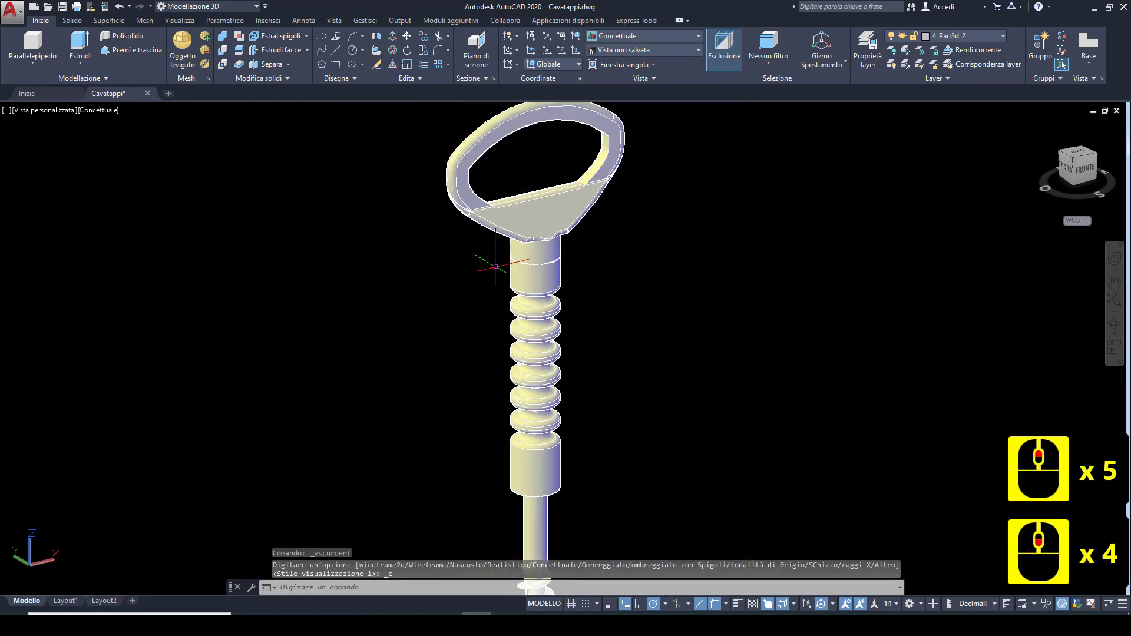
Step: Unite the corkscrew's head with the grooved grip and screw body into a single solid
{"action": "left_click", "coordinate": [222, 36]}
{"action": "left_click", "coordinate": [505, 212]}
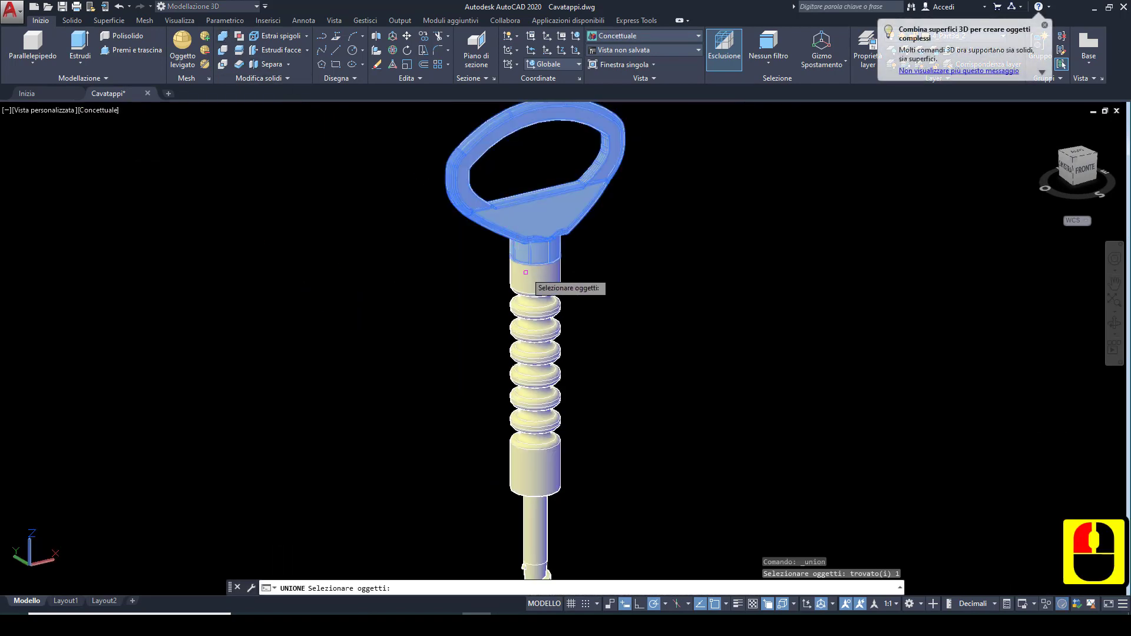
{"action": "left_click", "coordinate": [526, 274]}
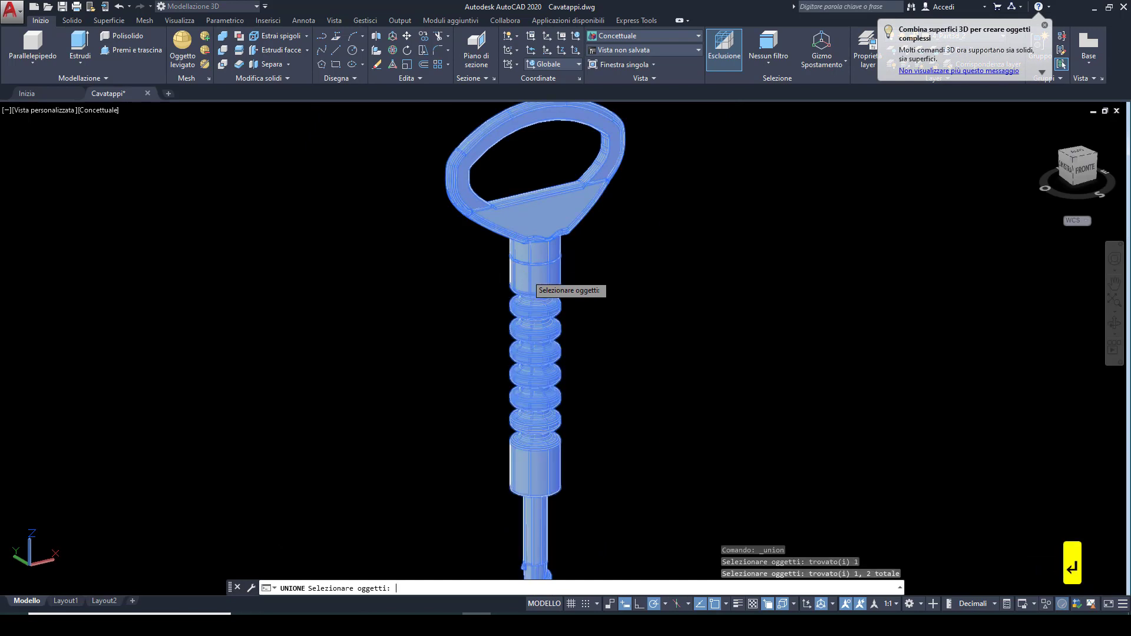
{"action": "key", "text": "Return"}
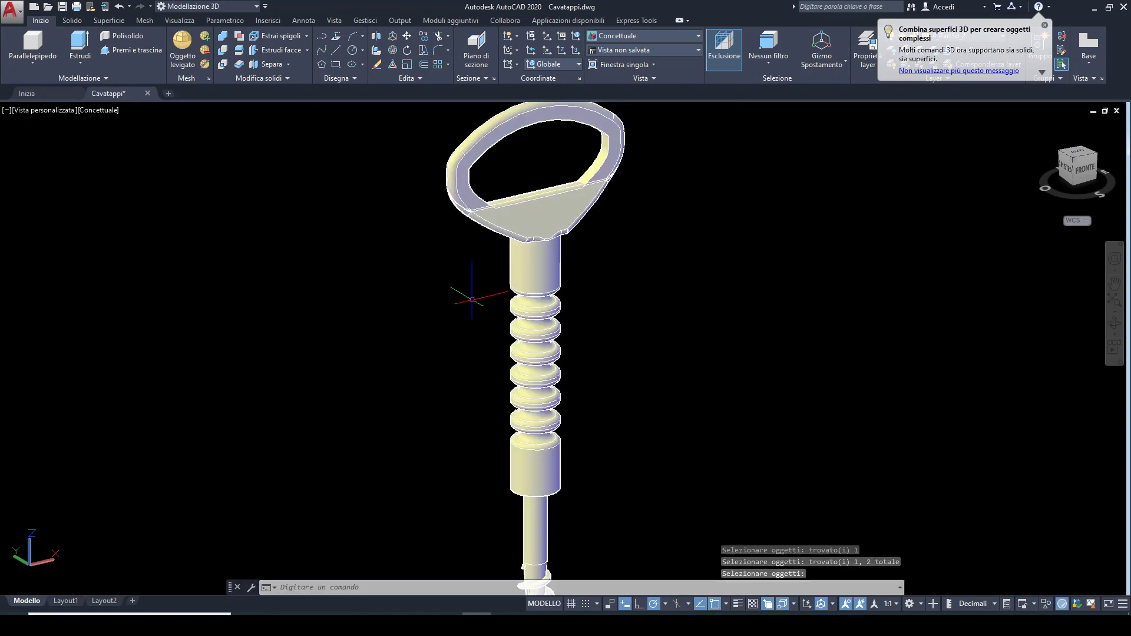
{"action": "scroll", "coordinate": [467, 295], "scroll_direction": "up", "scroll_amount": 1}
{"action": "scroll", "coordinate": [467, 296], "scroll_direction": "down", "scroll_amount": 2}
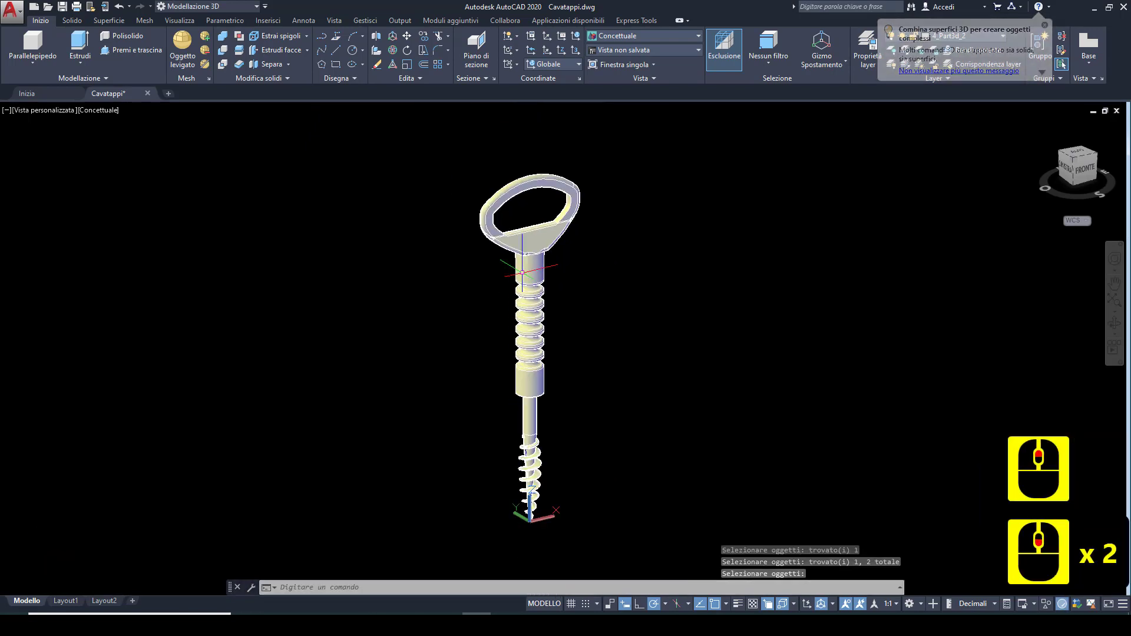
Step: Set the visual style to Realistic and review the finished corkscrew from head to screw tip
{"action": "left_click", "coordinate": [116, 113]}
{"action": "left_click", "coordinate": [150, 178]}
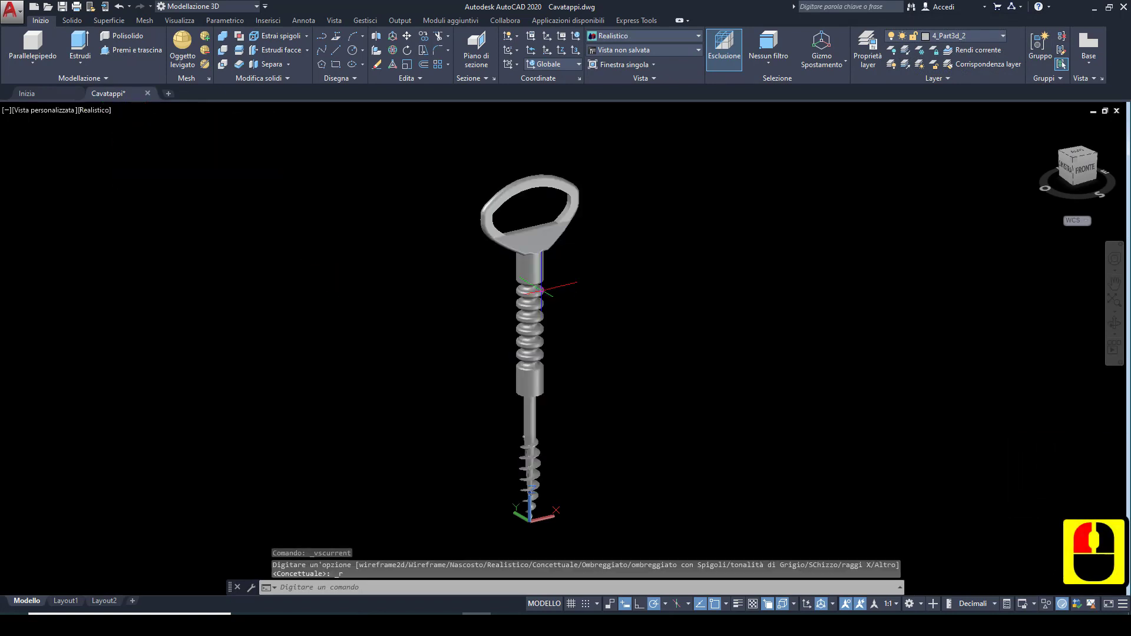
{"action": "scroll", "coordinate": [542, 290], "scroll_direction": "up", "scroll_amount": 5}
{"action": "scroll", "coordinate": [518, 254], "scroll_direction": "down", "scroll_amount": 3}
{"action": "middle_click_drag", "start_coordinate": [517, 255], "coordinate": [518, 328], "text": "shift"}
{"action": "scroll", "coordinate": [518, 328], "scroll_direction": "down", "scroll_amount": 3}
{"action": "scroll", "coordinate": [520, 327], "scroll_direction": "up", "scroll_amount": 2}
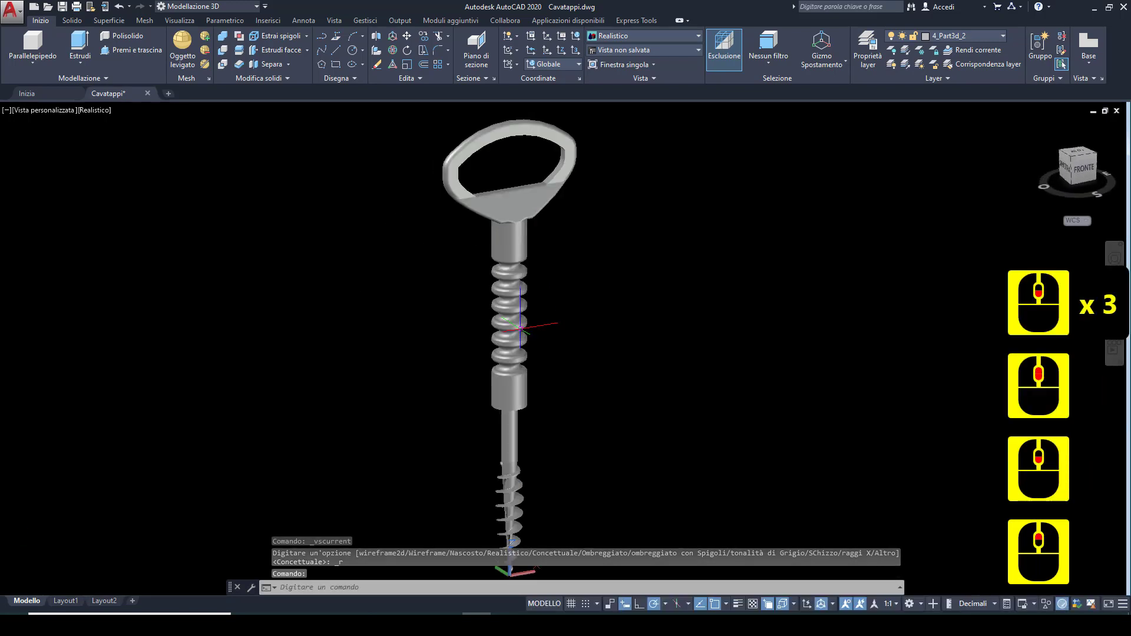
{"action": "scroll", "coordinate": [518, 465], "scroll_direction": "up", "scroll_amount": 5}
{"action": "scroll", "coordinate": [530, 436], "scroll_direction": "down", "scroll_amount": 4}
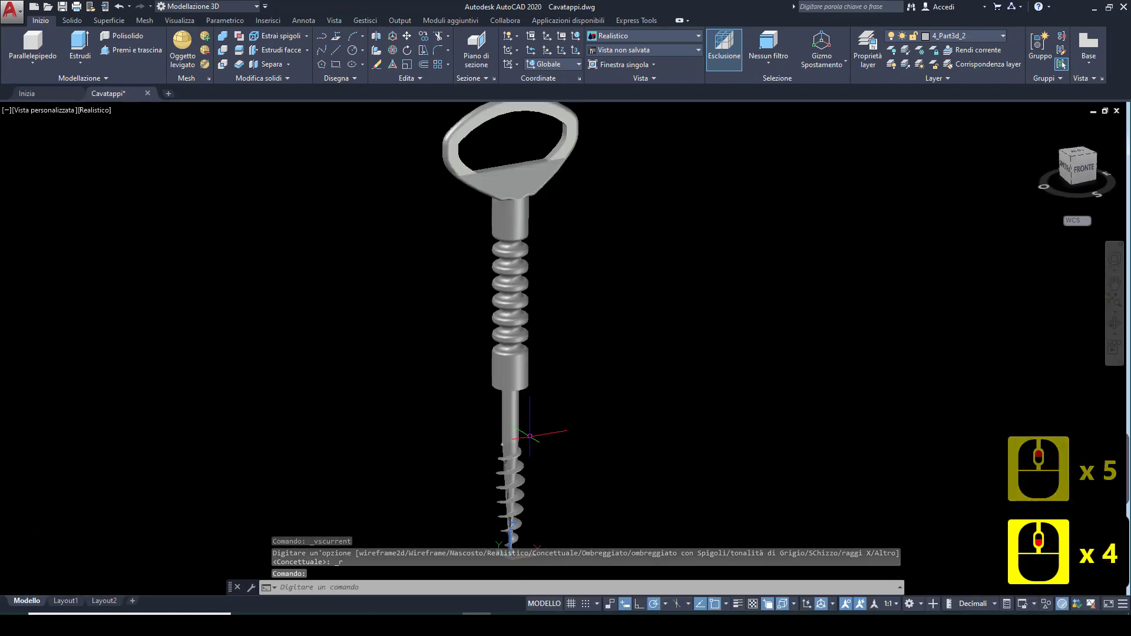